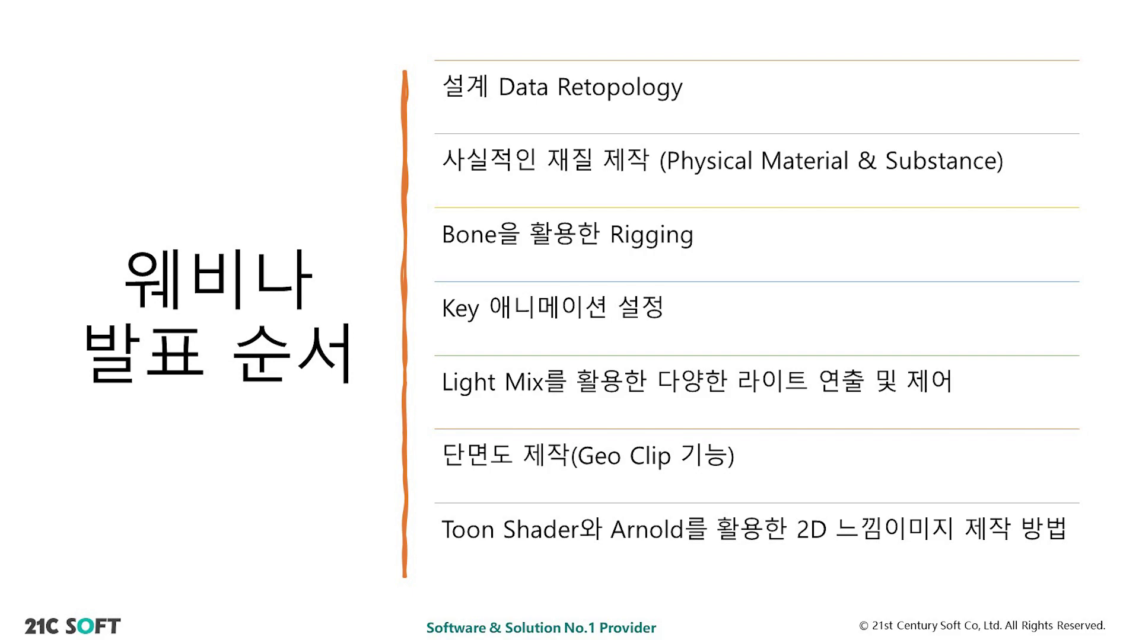
- Advance the presentation to the Auto Retopology slide showing the wireframe robot arm
key("Right")
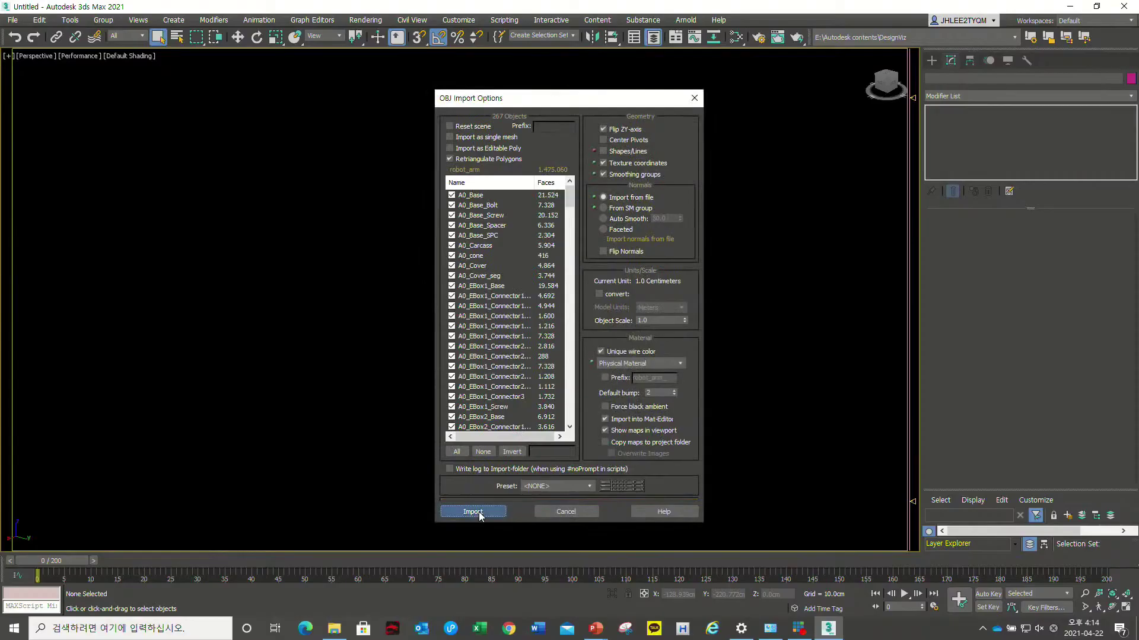
- Accept the import options to bring the 267-object robot_arm model into 3ds Max
left_click(473, 510)
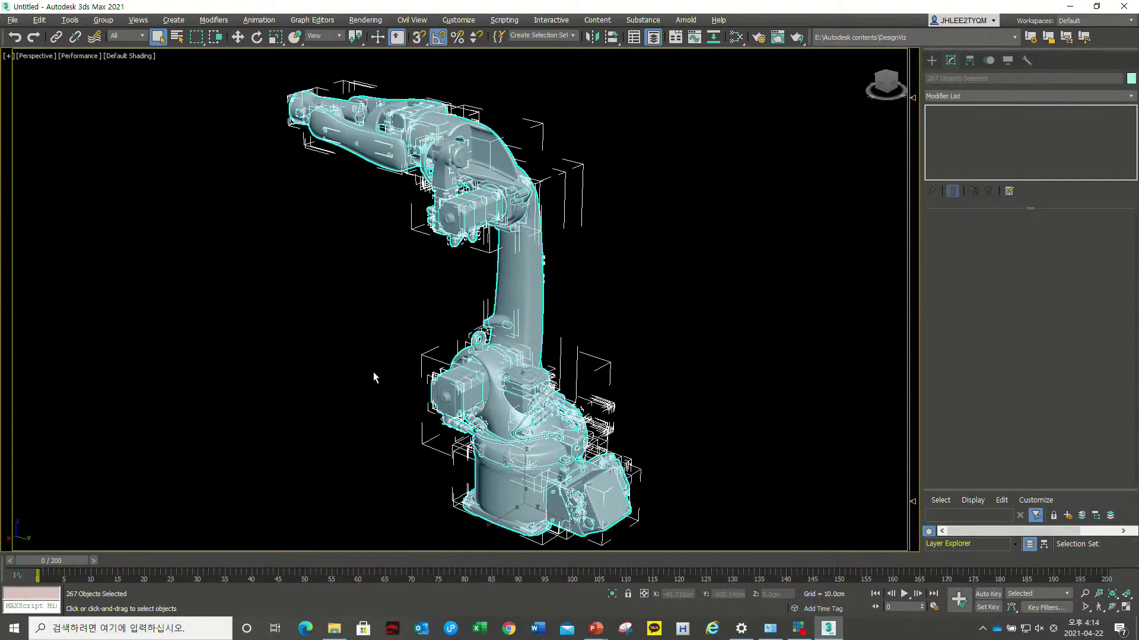
- Orbit and zoom in on the robot base and clear the current selection
middle_click_drag(374, 377, 418, 389, "alt")
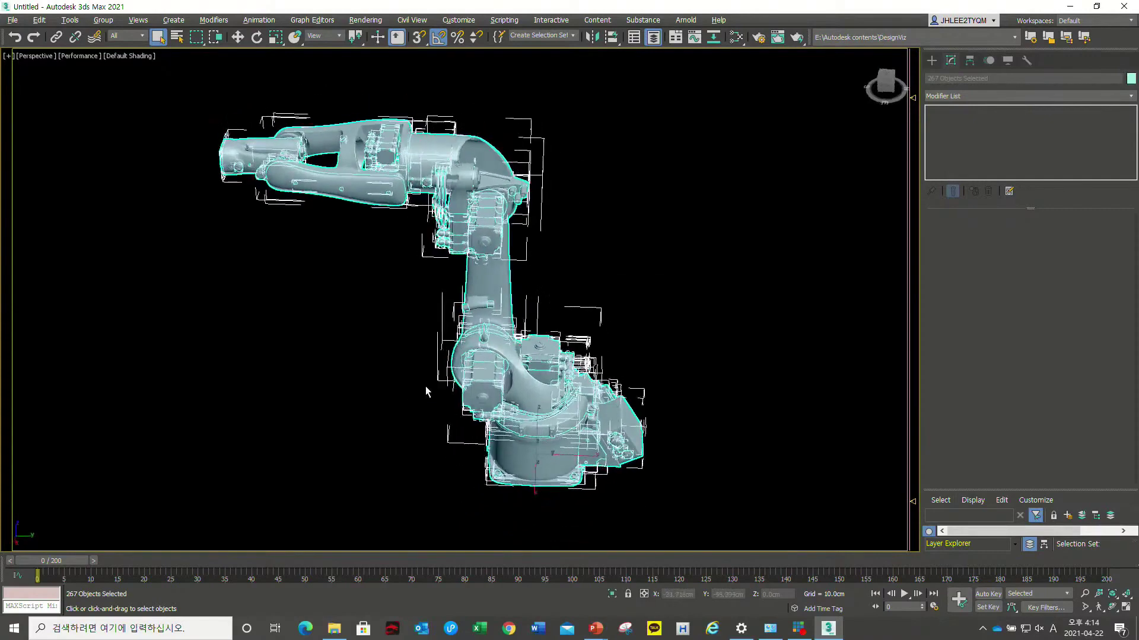
scroll(451, 392, "up", 4)
scroll(472, 398, "up", 3)
scroll(473, 397, "down", 3)
left_click(593, 315)
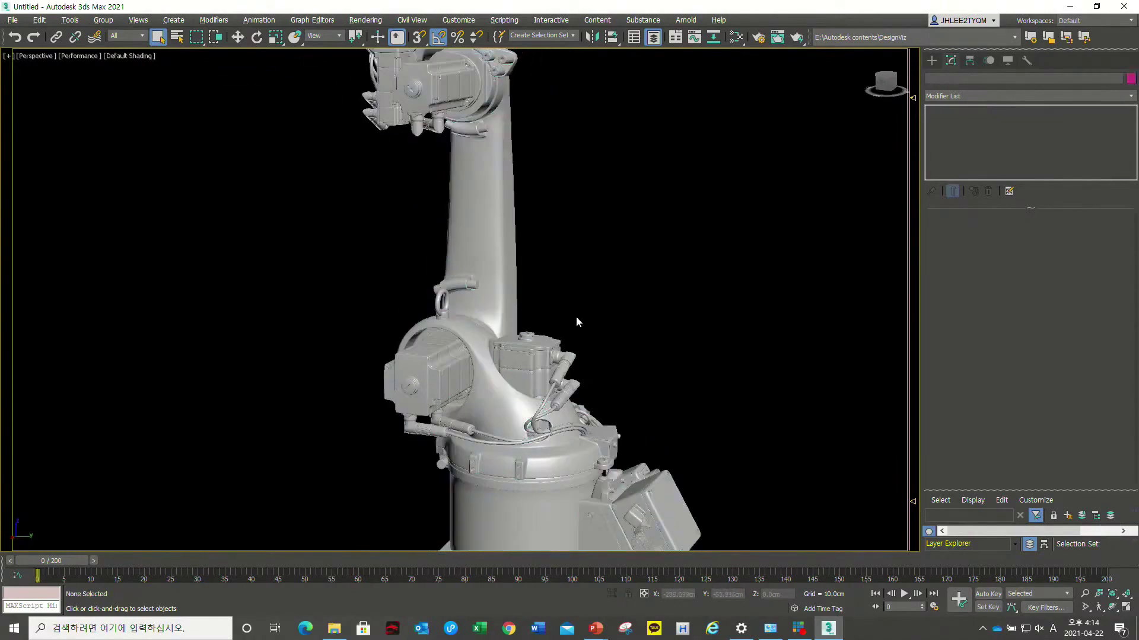
scroll(561, 336, "down", 4)
scroll(512, 361, "up", 2)
scroll(512, 362, "up", 4)
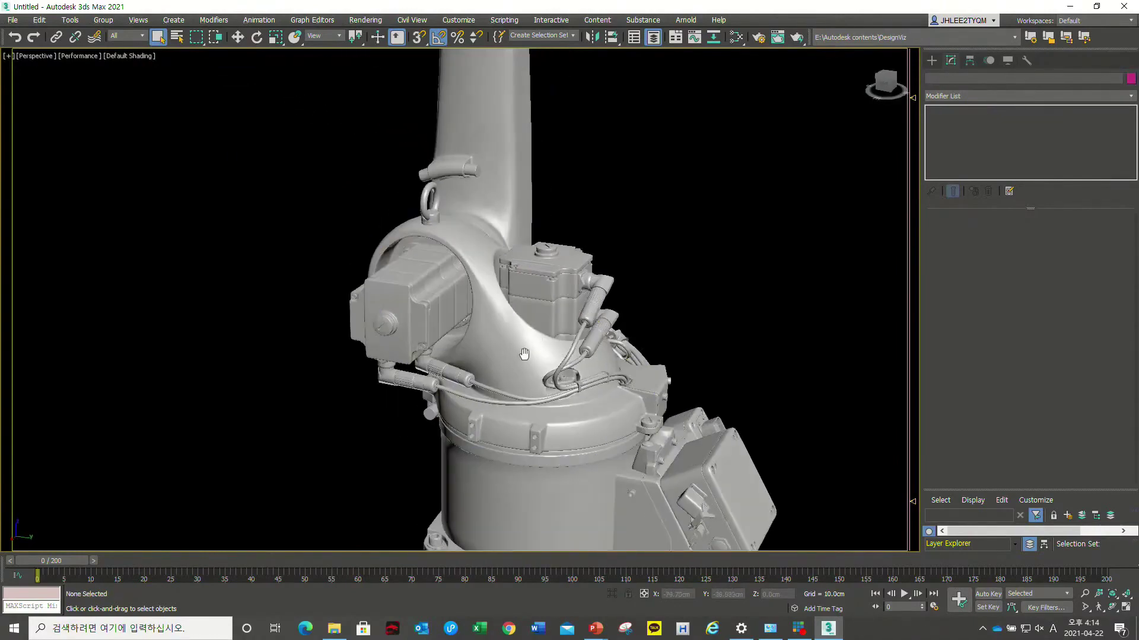
scroll(538, 343, "up", 1)
- Select the A1_Motor_seg5 motor cover and isolate it from the rest of the robot
left_click(530, 277)
scroll(530, 276, "up", 2)
scroll(516, 296, "up", 3)
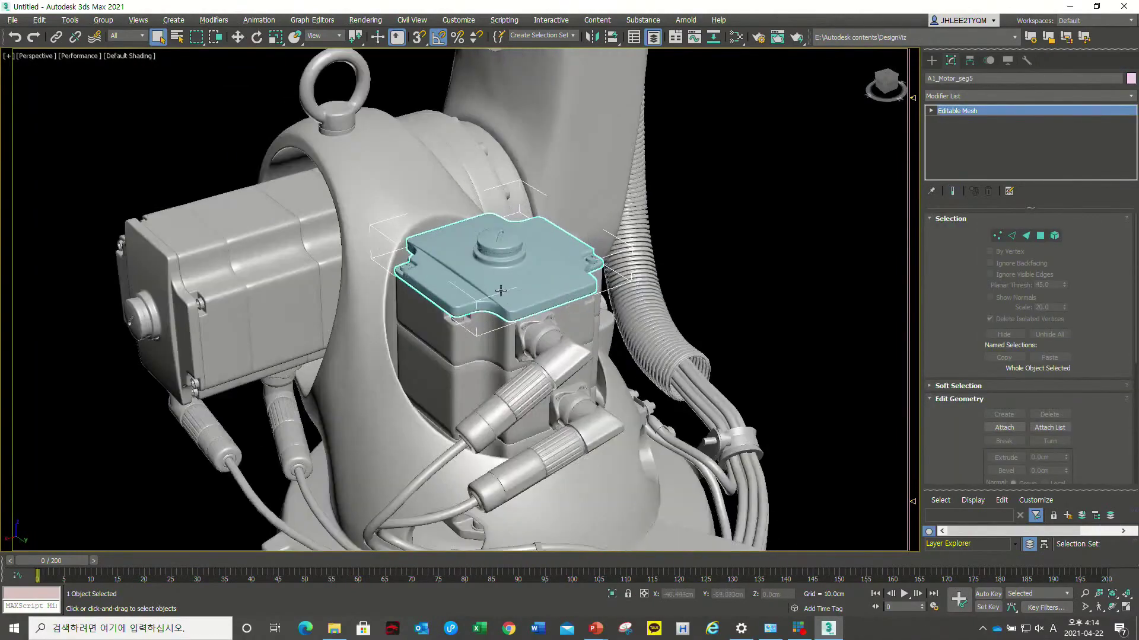
scroll(507, 305, "up", 1)
scroll(500, 315, "down", 1)
middle_click_drag(500, 315, 475, 419, "alt")
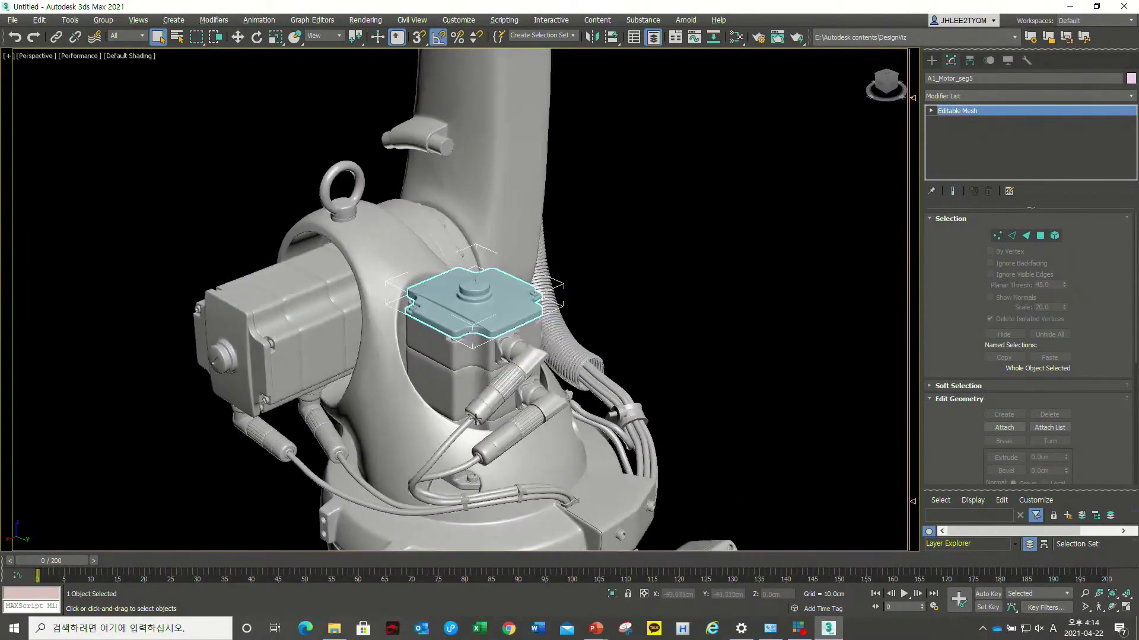
left_click(611, 594)
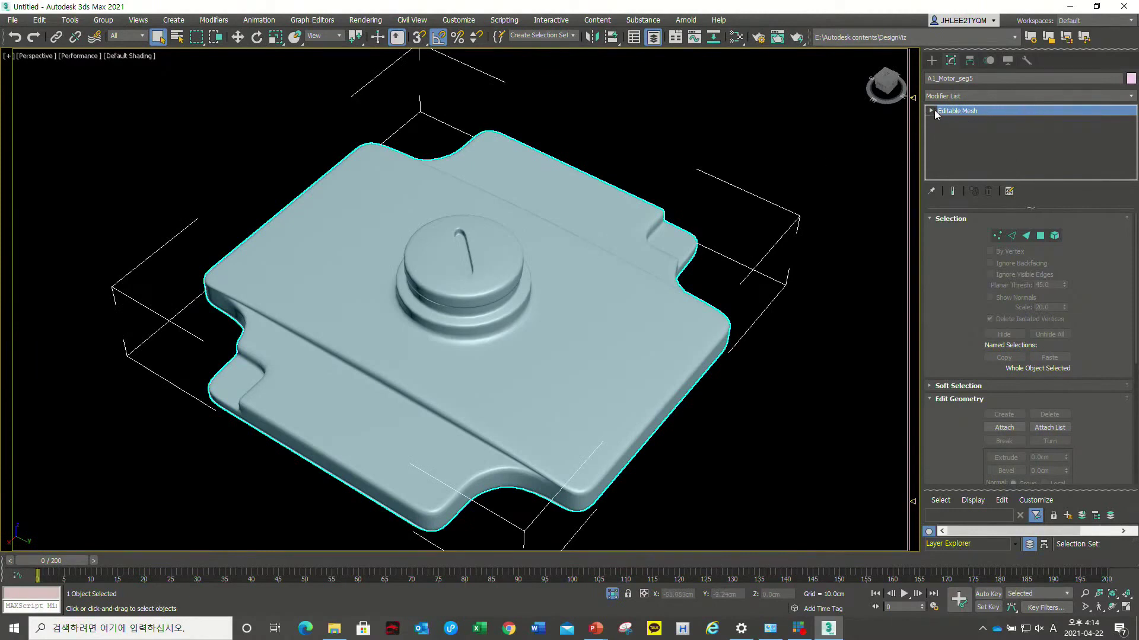
- Convert the A1_Motor_seg5 motor cover to an Editable Poly
scroll(1020, 296, "down", 2)
scroll(1020, 312, "down", 2)
scroll(1020, 340, "down", 2)
scroll(1083, 428, "down", 2)
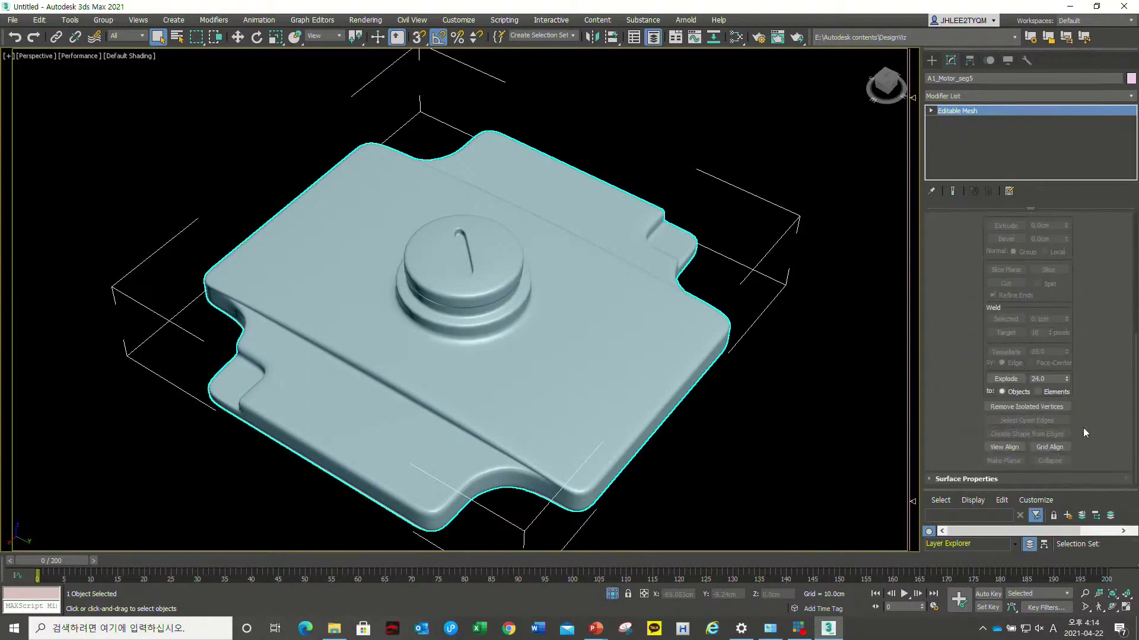
scroll(1021, 411, "up", 2)
scroll(948, 303, "up", 2)
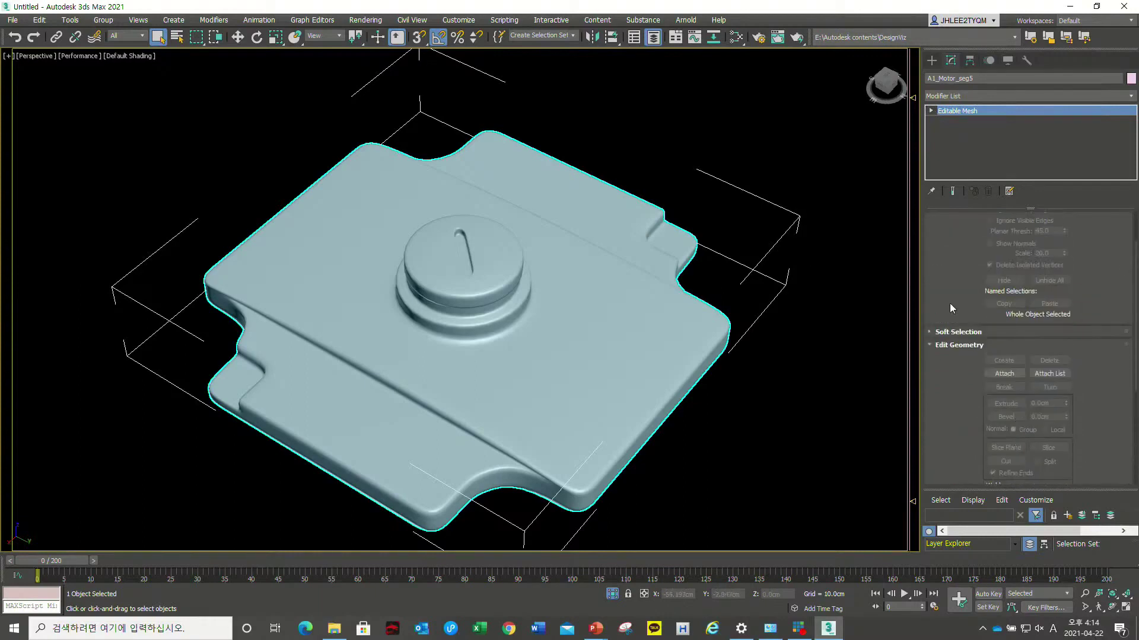
middle_click_drag(504, 345, 521, 318, "alt")
right_click(521, 317)
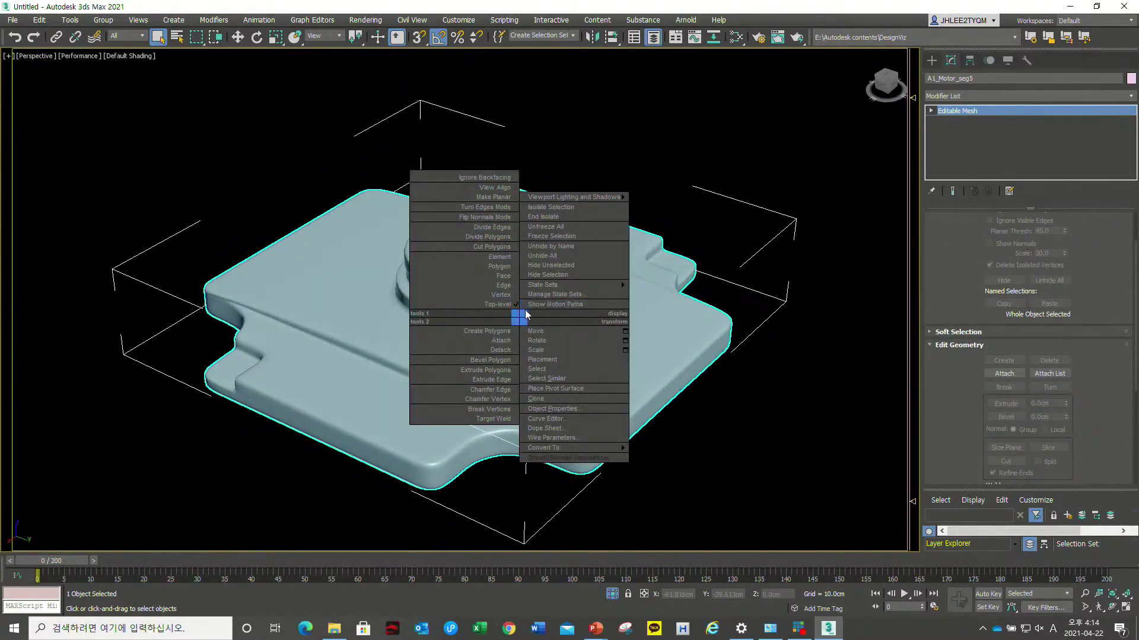
left_click(685, 462)
- Set the viewport shading to Edged Faces and frame the whole cover
mouse_move(540, 321)
middle_mouse_down("alt")
mouse_move(618, 310)
mouse_move(556, 321)
middle_mouse_up("alt")
left_click(128, 56)
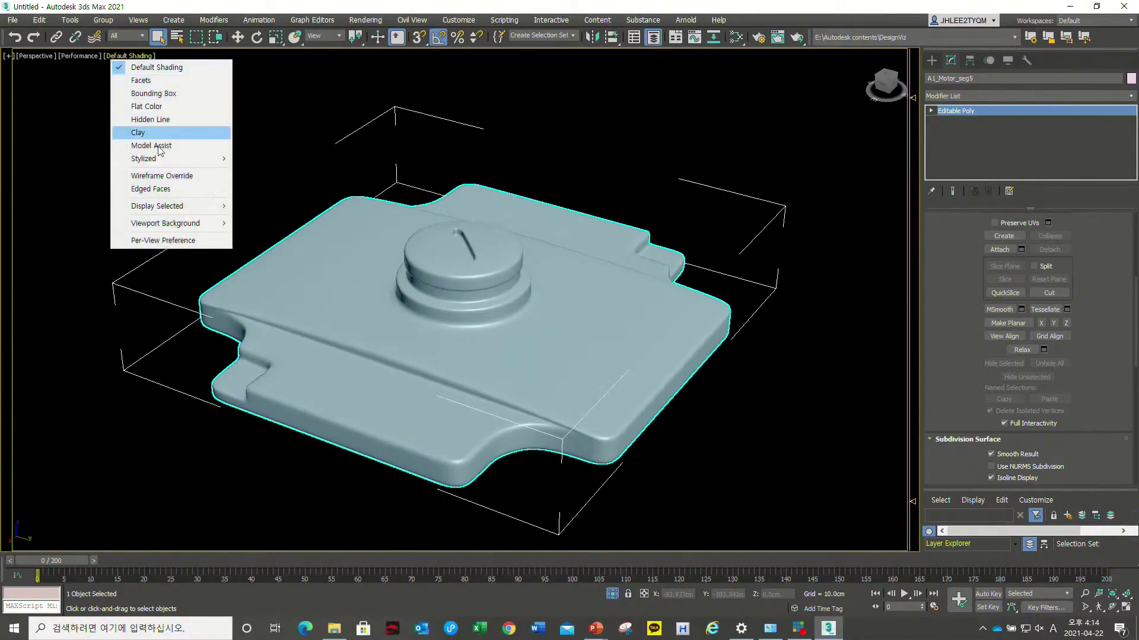
left_click(151, 189)
middle_click_drag(450, 304, 544, 338, "alt")
scroll(484, 314, "up", 3)
scroll(522, 350, "down", 3)
scroll(543, 338, "up", 5)
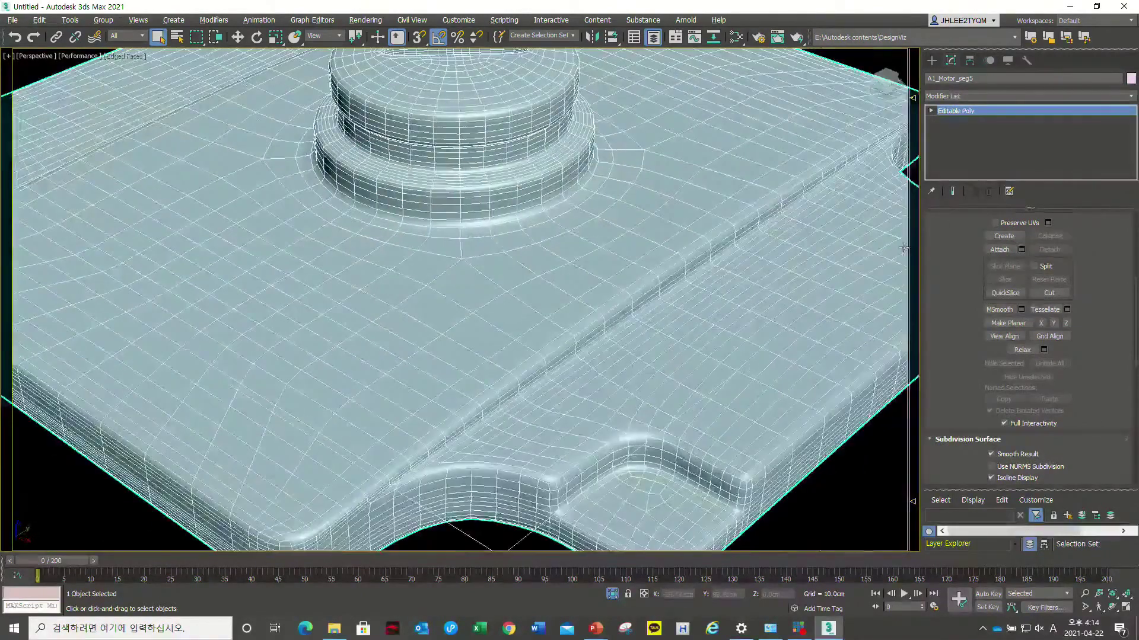
key("z")
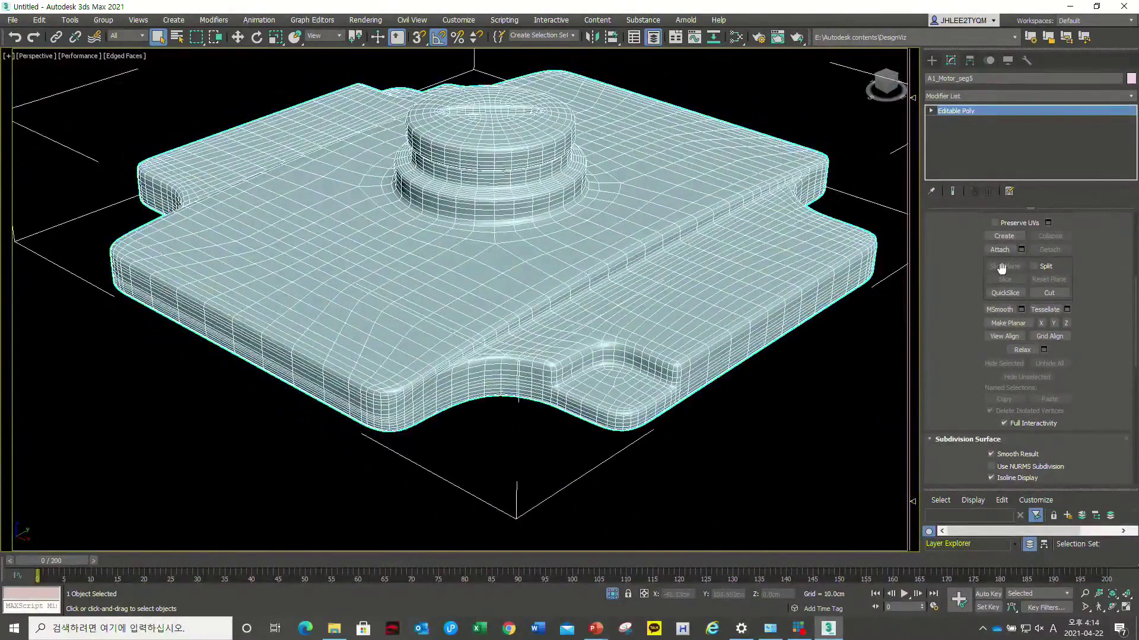
- In Edge mode, select the ridge loop plus the notch ridge and notch bottom loops
scroll(976, 308, "up", 5)
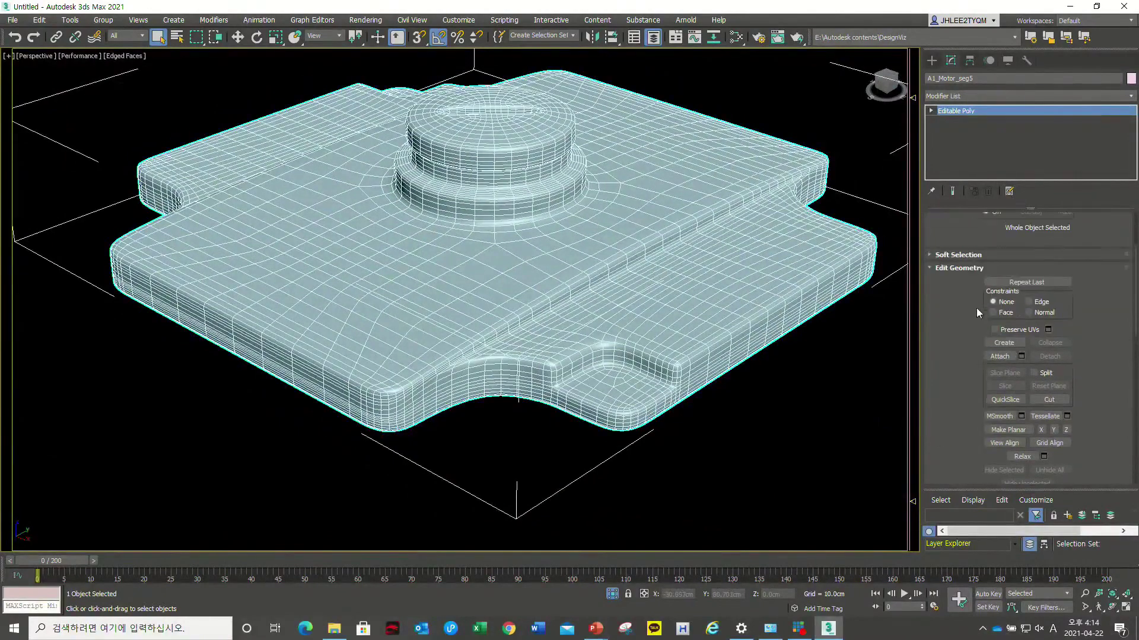
scroll(976, 308, "up", 2)
left_click(1011, 233)
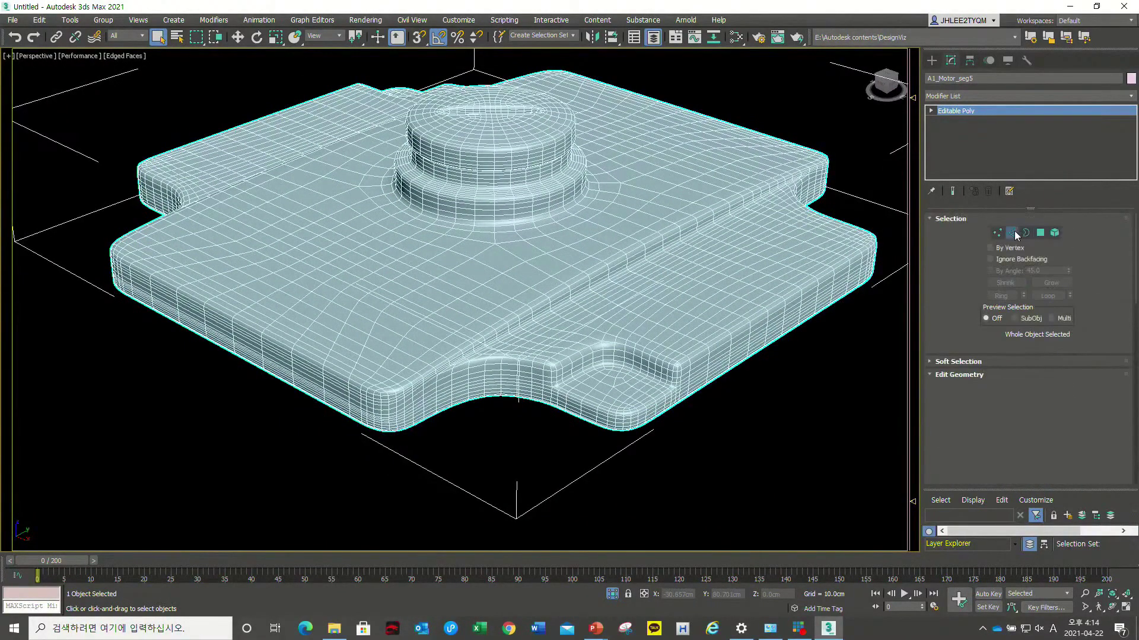
scroll(597, 315, "up", 6)
double_click(598, 311)
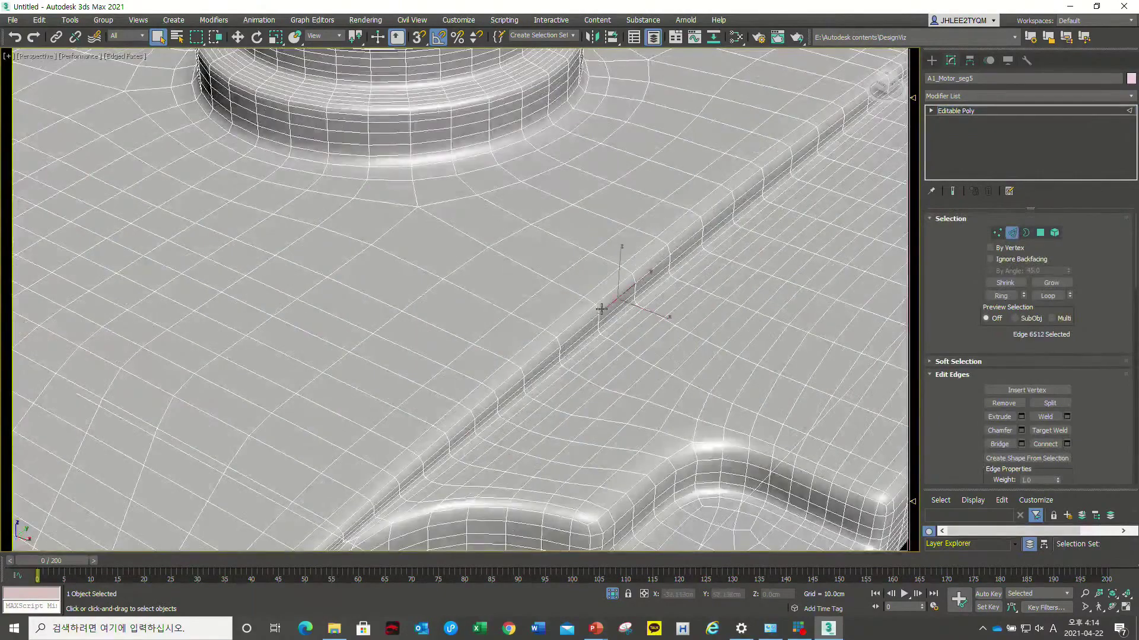
scroll(597, 311, "down", 4)
scroll(515, 349, "up", 1)
scroll(517, 356, "up", 2)
scroll(559, 374, "up", 1)
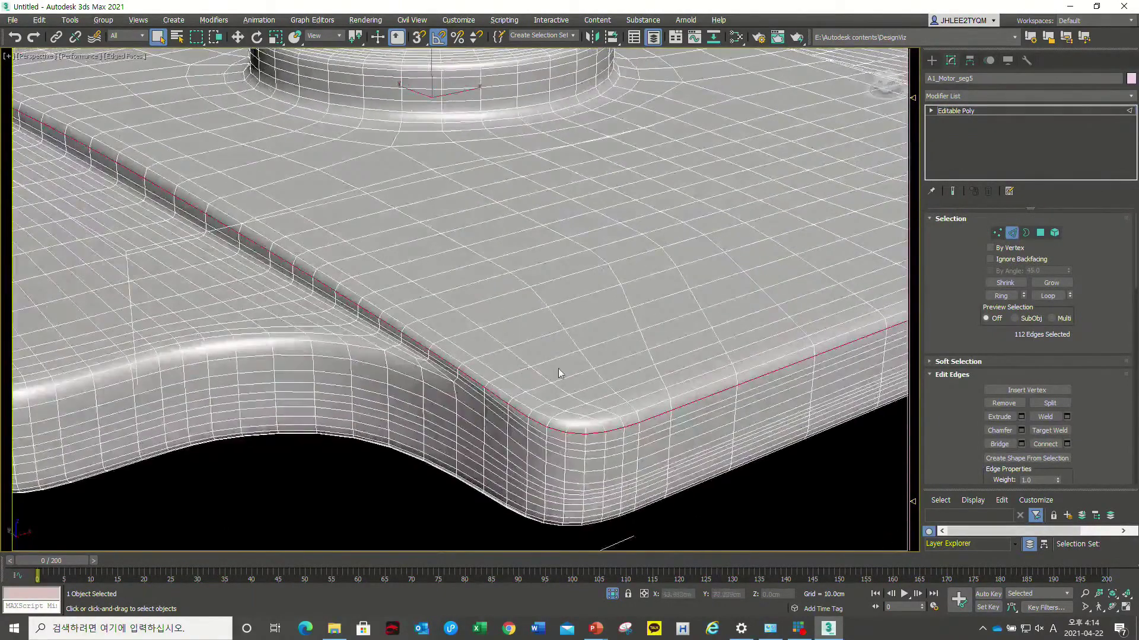
scroll(513, 363, "up", 1)
scroll(665, 347, "up", 1)
scroll(665, 347, "down", 2)
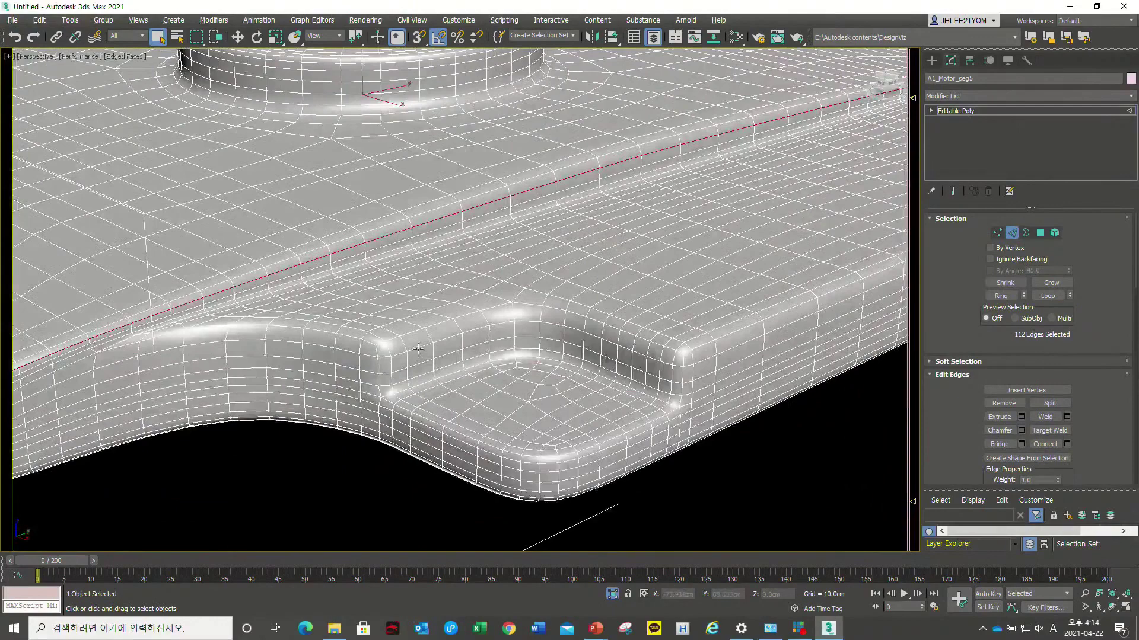
double_click(391, 339, "ctrl")
double_click(371, 348, "ctrl")
double_click(385, 402, "ctrl")
- Add the notch corner, upper ridge, inner step and further ridge edge loops
middle_click_drag(646, 409, 635, 392, "alt")
double_click(631, 373, "ctrl")
double_click(622, 361, "ctrl")
double_click(585, 401, "ctrl")
mouse_move(629, 406)
middle_mouse_down("alt")
mouse_move(651, 399)
mouse_move(587, 378)
mouse_move(668, 401)
mouse_move(599, 363)
middle_mouse_up("alt")
double_click(568, 371, "ctrl")
scroll(567, 370, "down", 3)
scroll(652, 391, "up", 4)
left_click(619, 354, "ctrl")
scroll(570, 334, "up", 3)
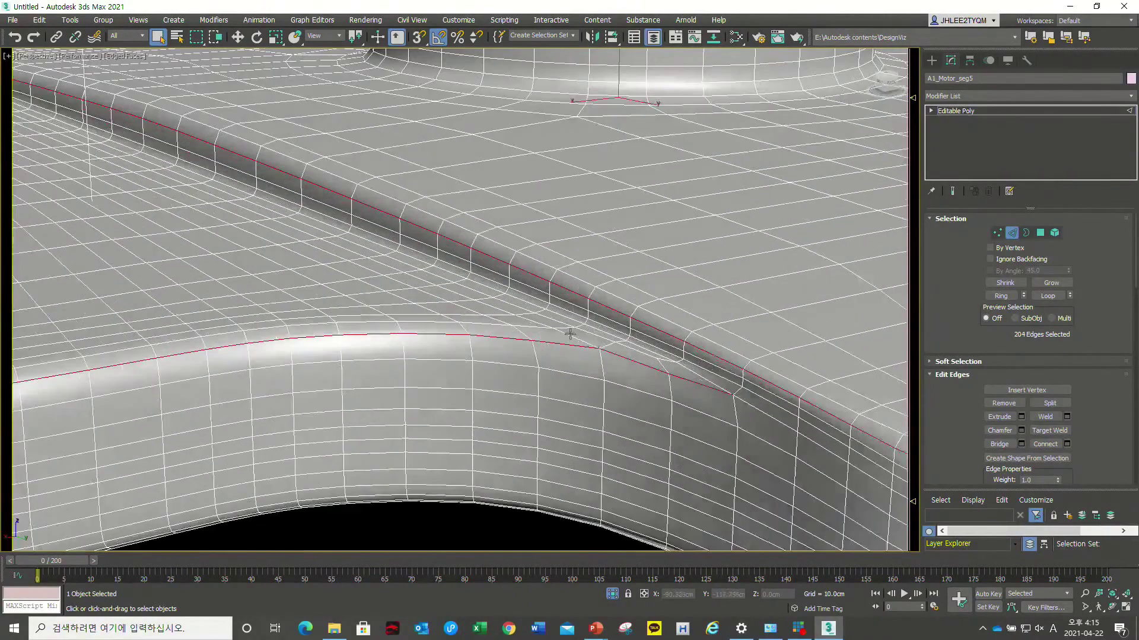
double_click(567, 314, "ctrl")
scroll(637, 346, "down", 3)
scroll(703, 384, "up", 2)
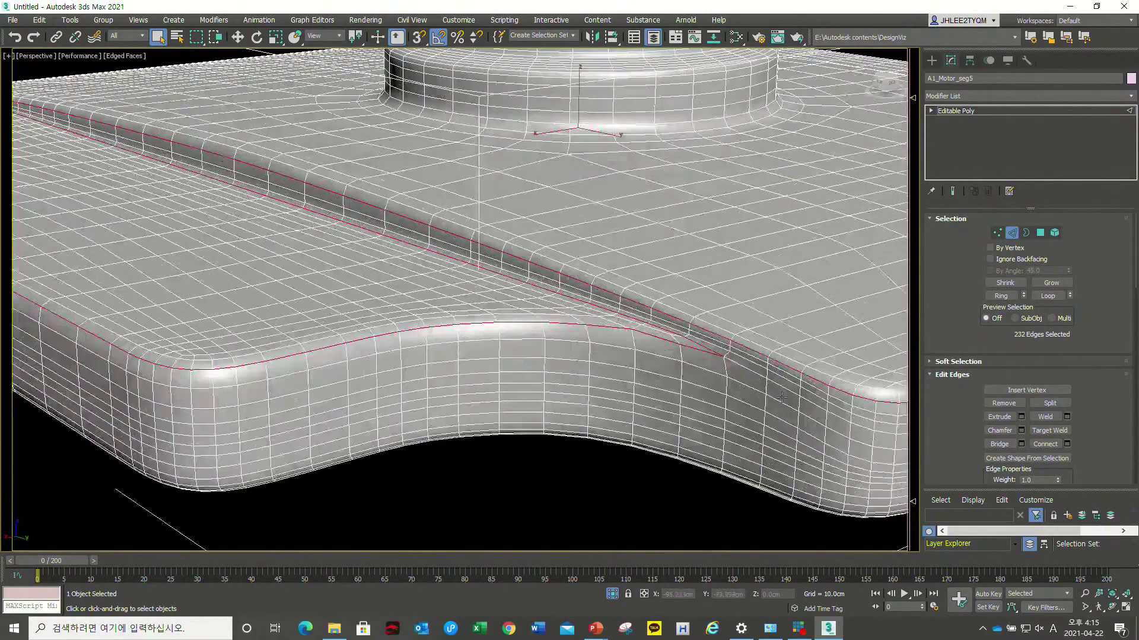
scroll(706, 391, "up", 2)
scroll(707, 391, "down", 3)
- Add the underside, curved cutout, pocket floor and pocket corner edge loops
mouse_move(746, 394)
middle_mouse_down("alt")
mouse_move(724, 399)
mouse_move(615, 348)
mouse_move(655, 385)
mouse_move(644, 358)
middle_mouse_up("alt")
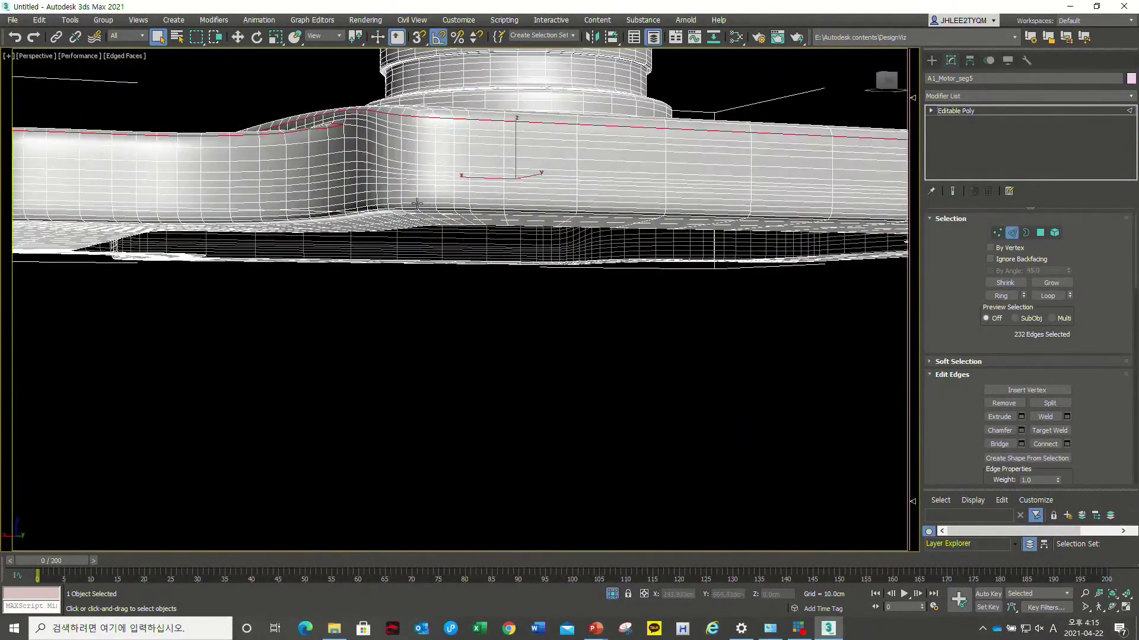
double_click(428, 202, "ctrl")
mouse_move(461, 198)
middle_mouse_down("alt")
mouse_move(541, 259)
mouse_move(478, 371)
middle_mouse_up("alt")
scroll(273, 260, "up", 2)
scroll(53, 291, "up", 2)
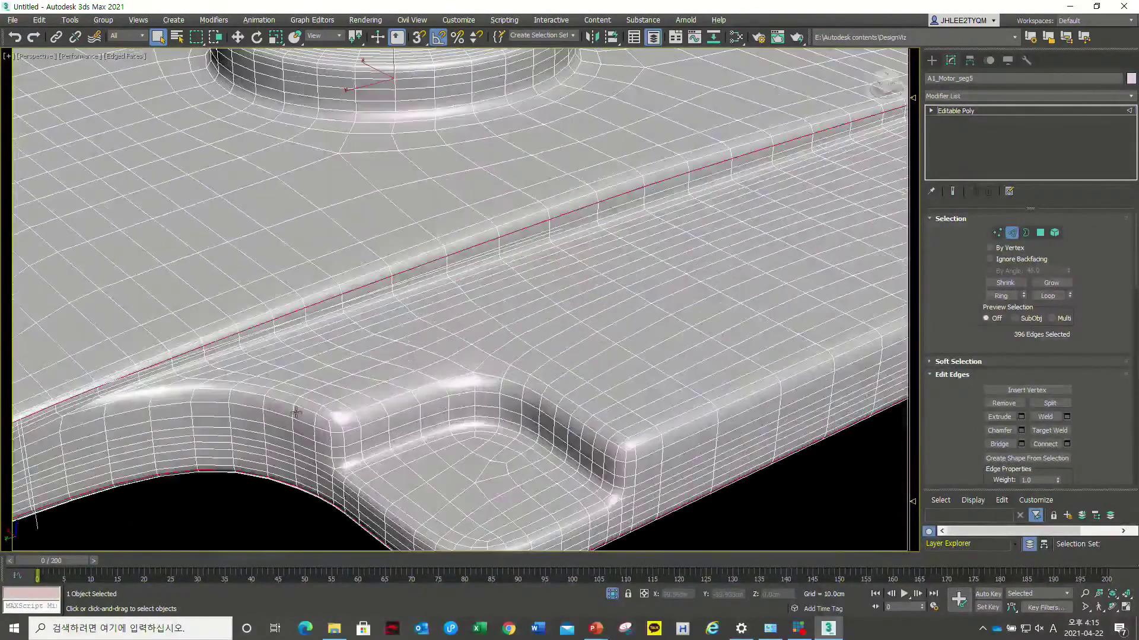
double_click(288, 405, "ctrl")
double_click(163, 375, "ctrl")
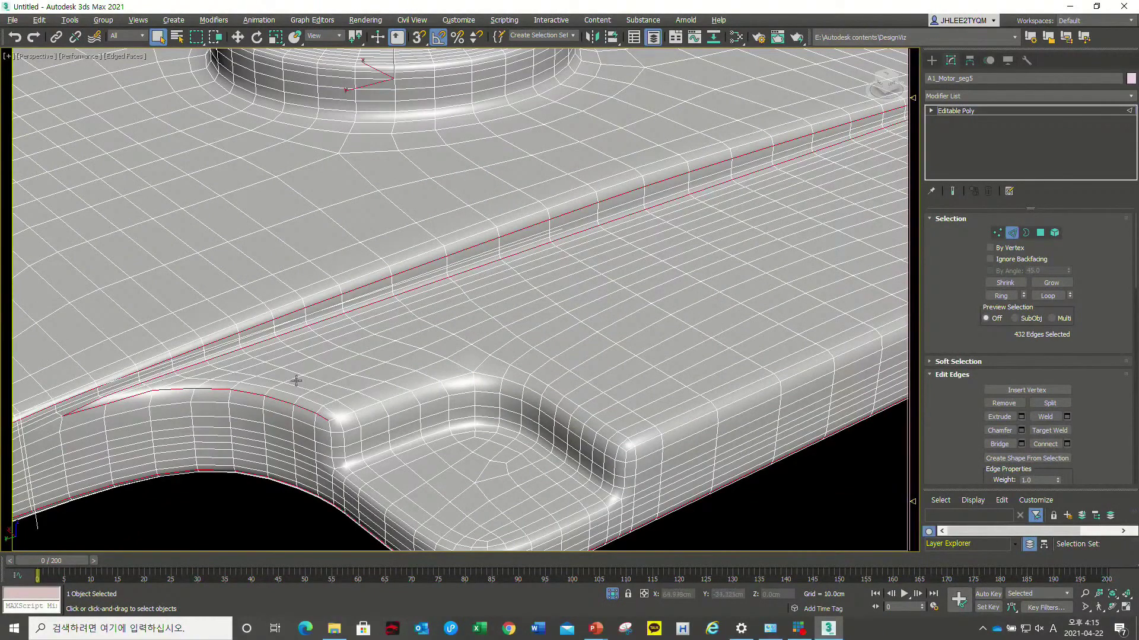
middle_click_drag(276, 368, 464, 318, "alt")
double_click(409, 238, "ctrl")
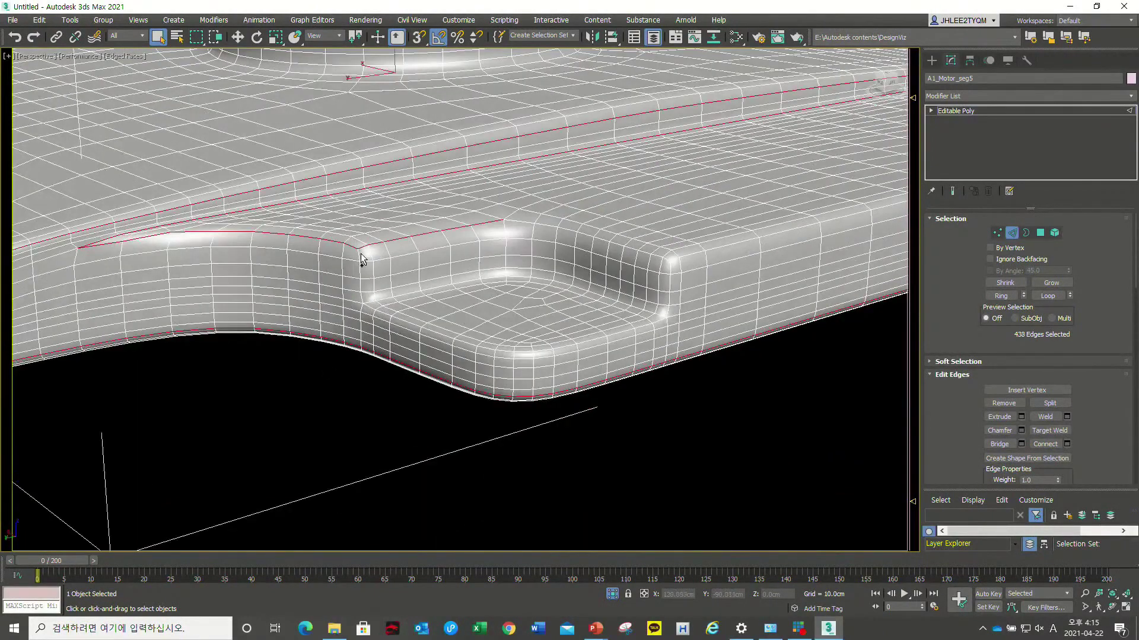
double_click(402, 320, "ctrl")
middle_click_drag(540, 317, 554, 319, "alt")
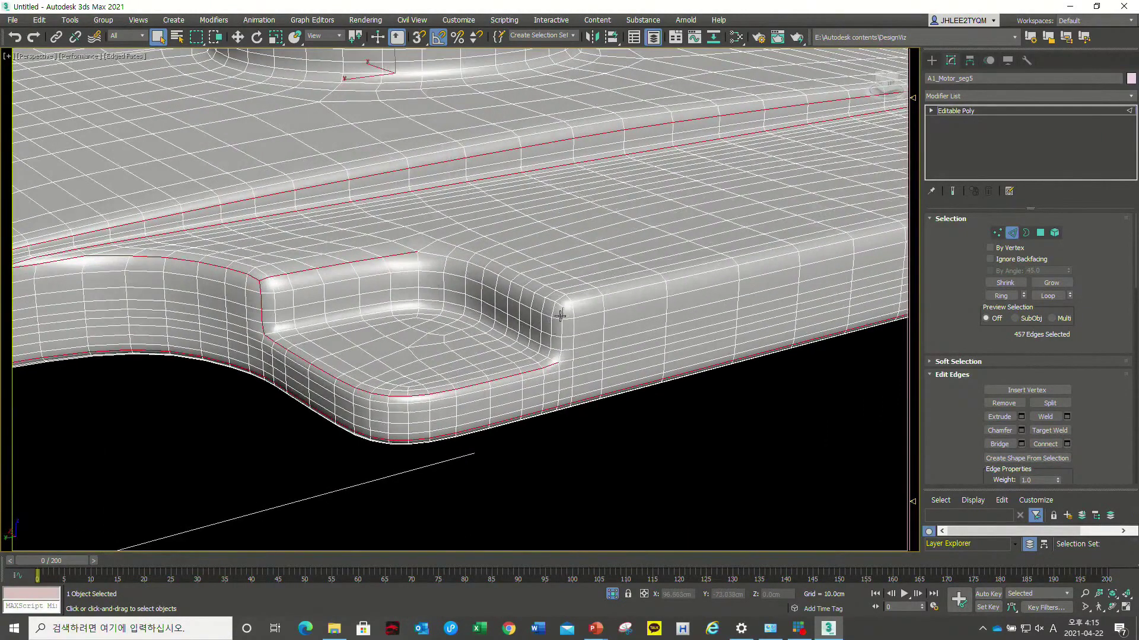
double_click(547, 302, "ctrl")
middle_click_drag(592, 301, 434, 320, "alt")
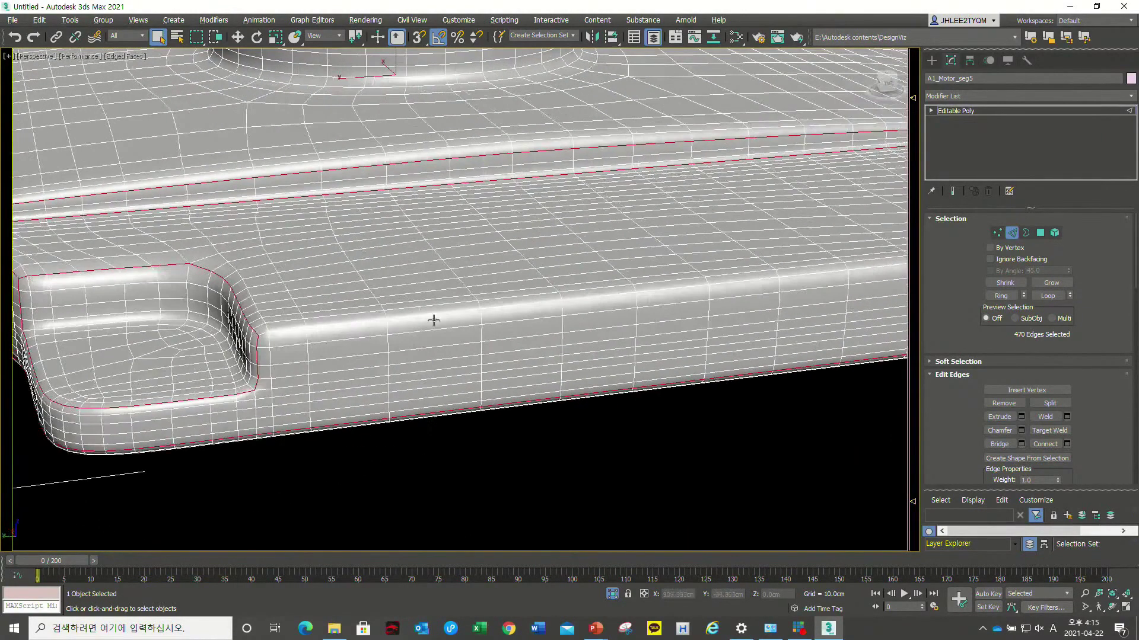
double_click(285, 328, "ctrl")
scroll(285, 329, "down", 5)
- Add a plate rim loop and the cylinder base loop, reaching 644 selected edges
mouse_move(355, 326)
middle_mouse_down("alt")
mouse_move(670, 317)
mouse_move(582, 325)
middle_mouse_up("alt")
scroll(670, 318, "up", 6)
scroll(581, 325, "up", 3)
scroll(570, 322, "up", 2)
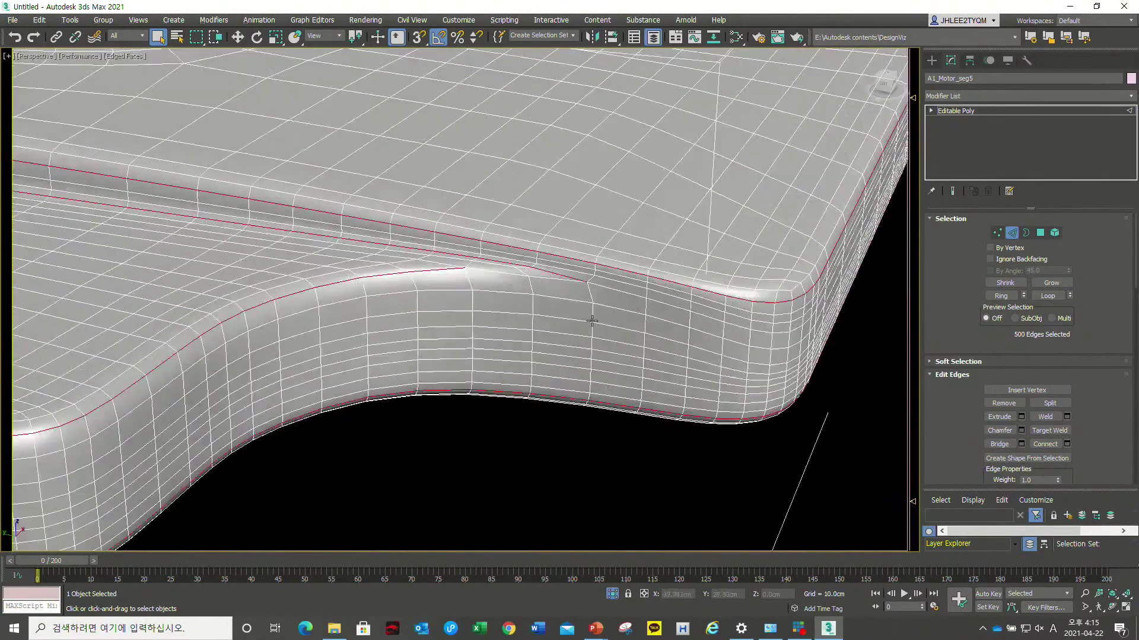
scroll(589, 307, "up", 2)
scroll(539, 309, "down", 3)
scroll(394, 305, "up", 3)
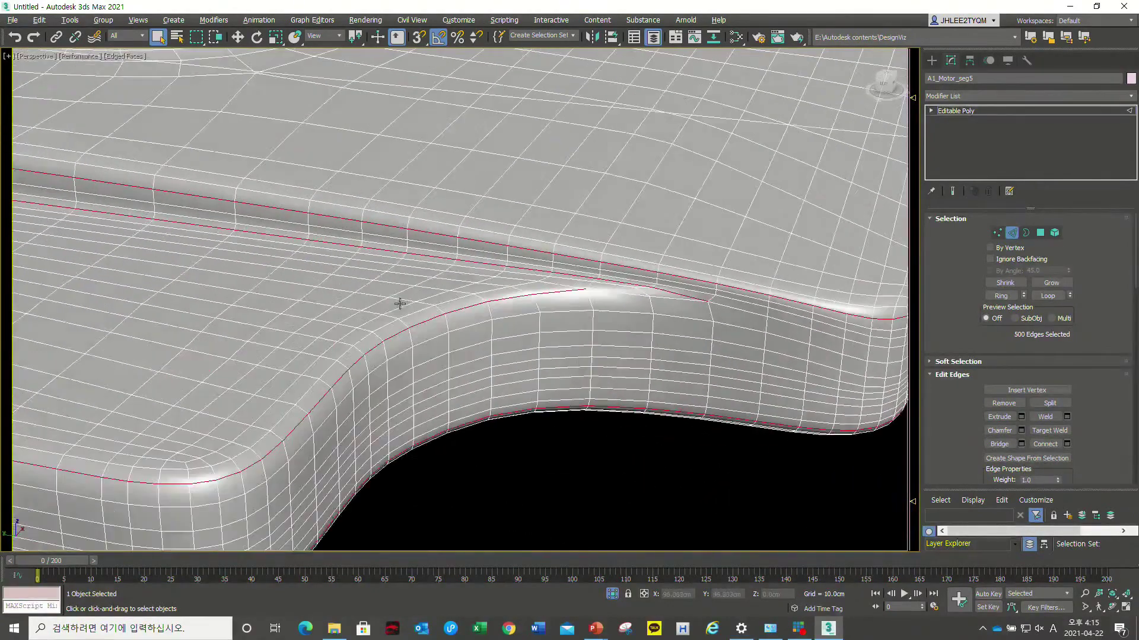
scroll(516, 300, "up", 1)
double_click(538, 281, "ctrl")
middle_click_drag(646, 309, 669, 330, "alt")
scroll(669, 330, "down", 1)
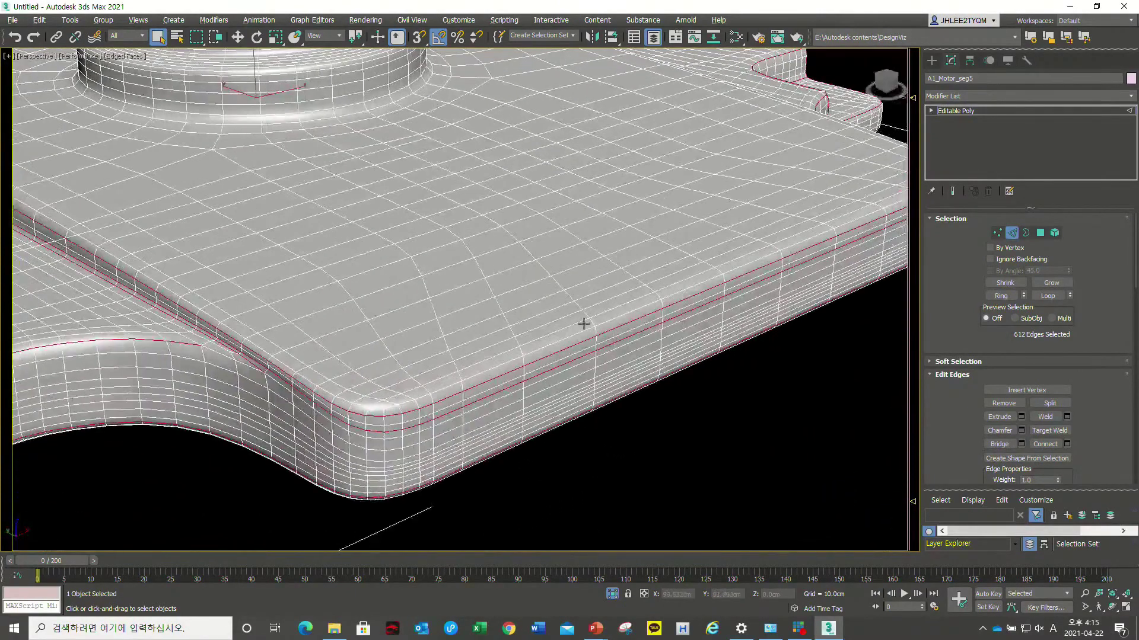
middle_click_drag(459, 326, 380, 285, "alt")
scroll(380, 285, "up", 3)
scroll(370, 276, "up", 2)
double_click(377, 248, "ctrl")
scroll(382, 252, "up", 1)
- Add edge loops on the cylinder base, the knob's lower tier and its two grooves
middle_click_drag(386, 253, 378, 196, "alt")
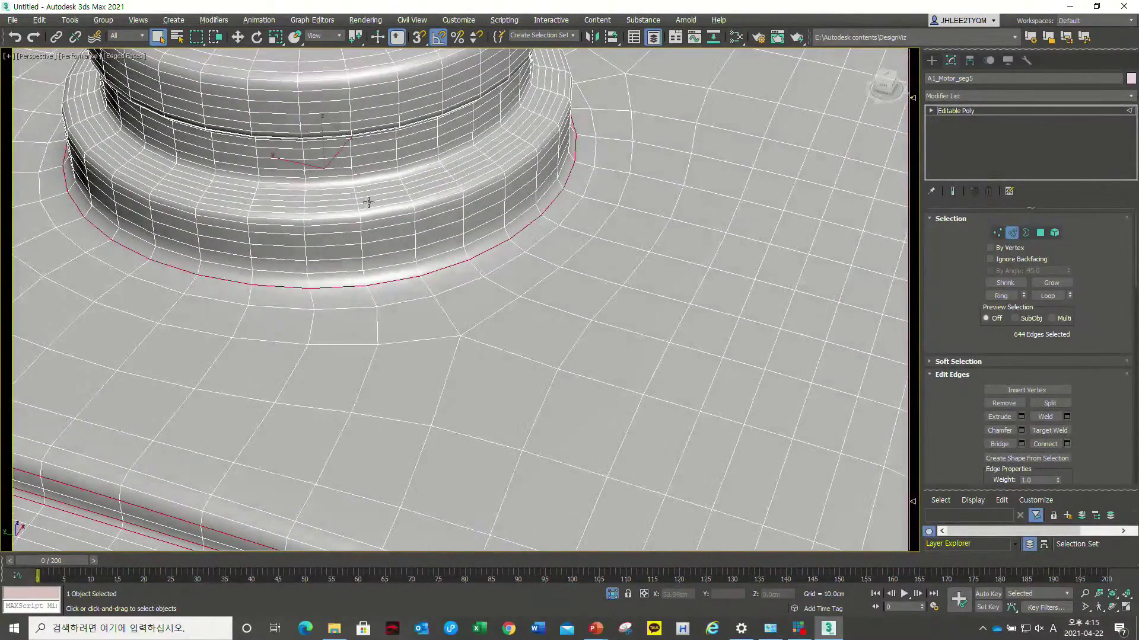
double_click(374, 212, "ctrl")
scroll(369, 191, "up", 3)
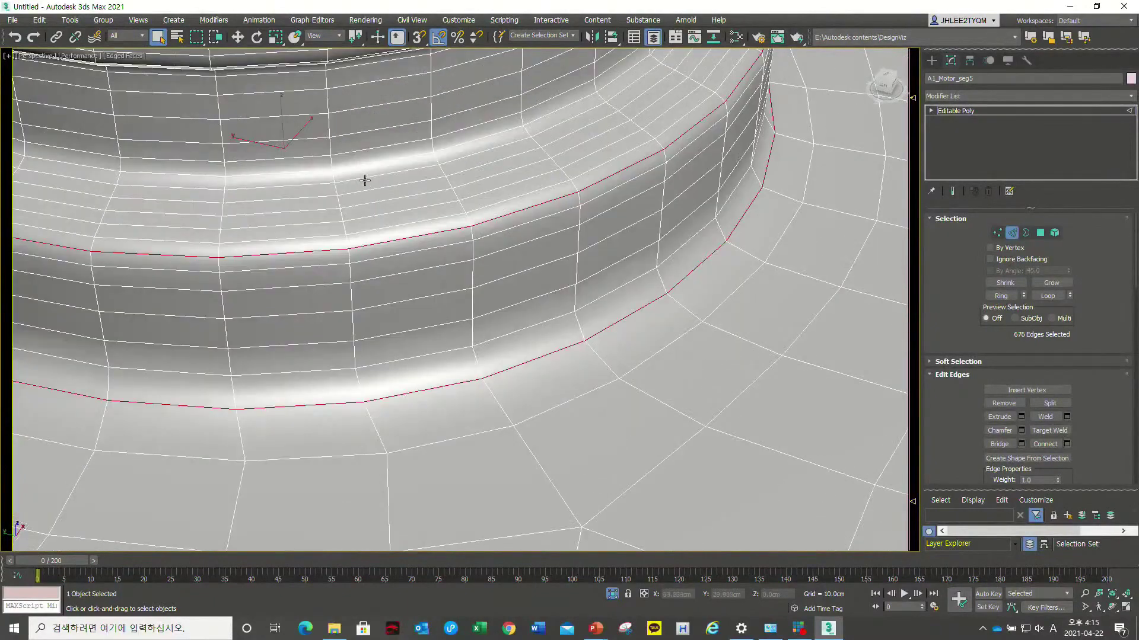
double_click(358, 164, "ctrl")
scroll(376, 193, "down", 3)
middle_click_drag(376, 193, 409, 204, "alt")
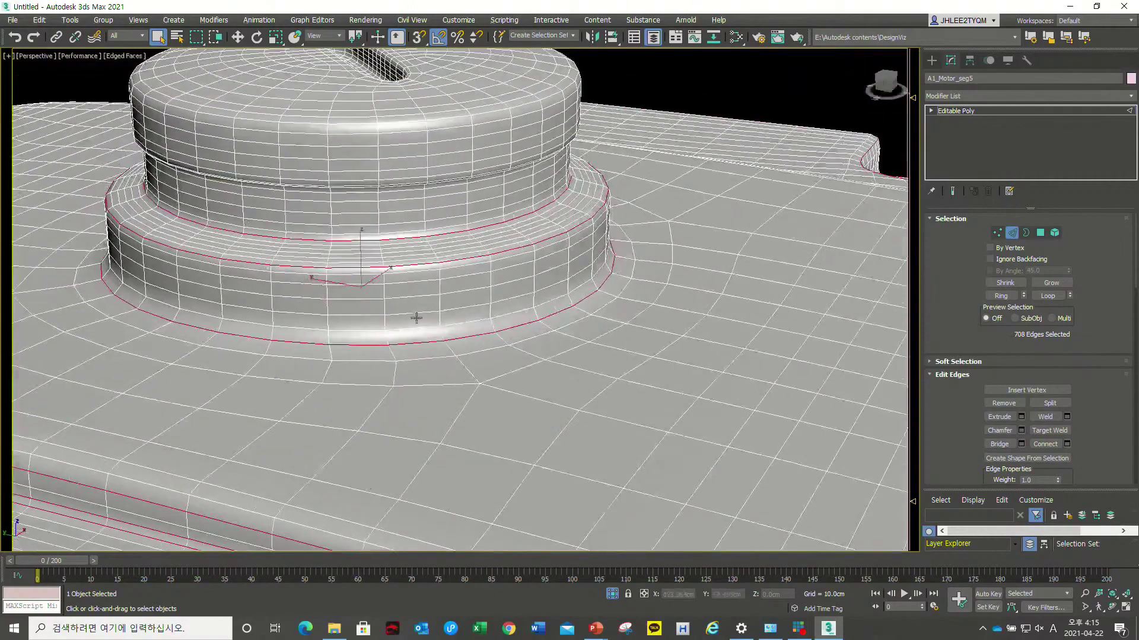
scroll(409, 204, "up", 3)
middle_click_drag(411, 302, 424, 340, "alt")
double_click(383, 180, "ctrl")
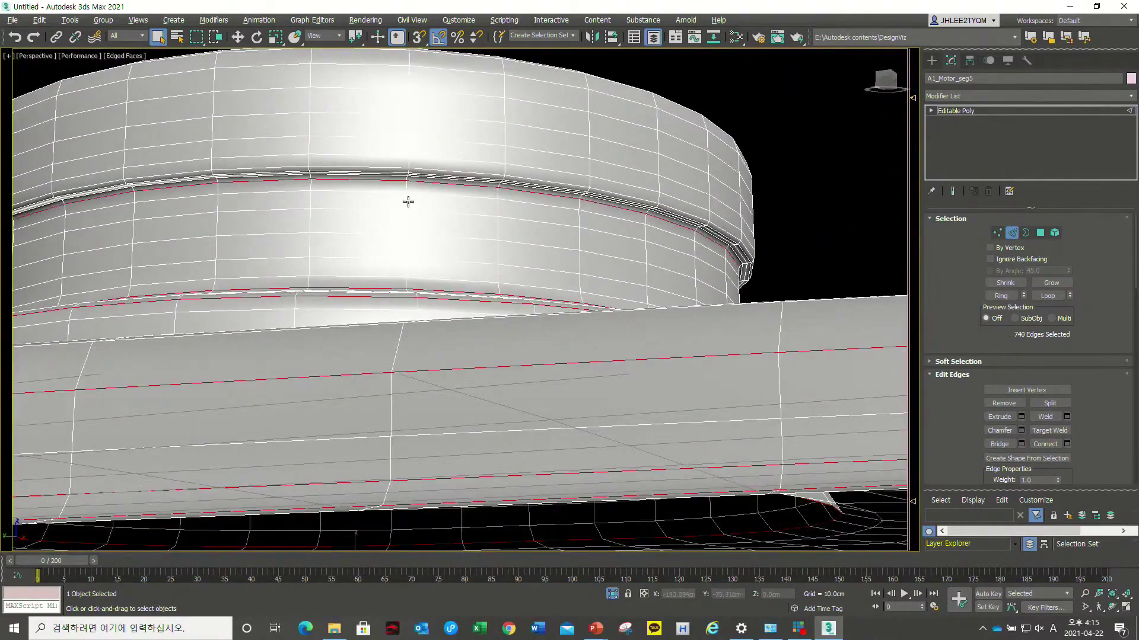
middle_click_drag(407, 197, 431, 196, "alt")
double_click(478, 192, "ctrl")
- Add the knob's top rim and slot loops, bringing the selection to 868 edges
middle_click_drag(482, 196, 489, 237, "alt")
double_click(509, 373, "ctrl")
middle_click_drag(534, 366, 540, 373, "alt")
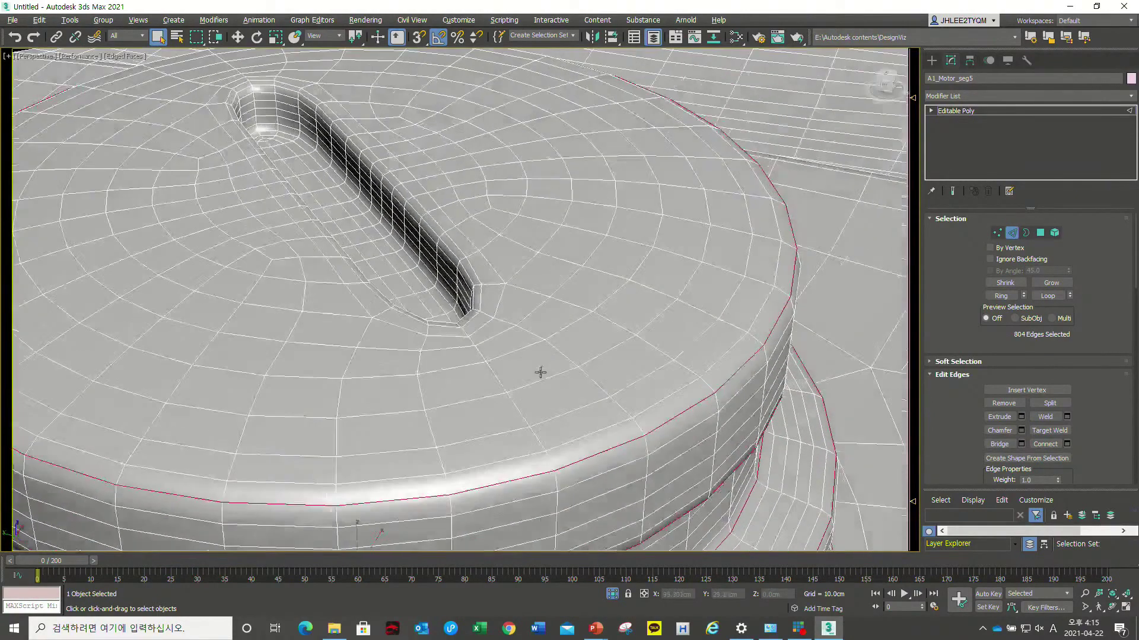
double_click(473, 294, "ctrl")
mouse_move(473, 295)
middle_mouse_down("alt")
mouse_move(508, 331)
mouse_move(498, 344)
middle_mouse_up("alt")
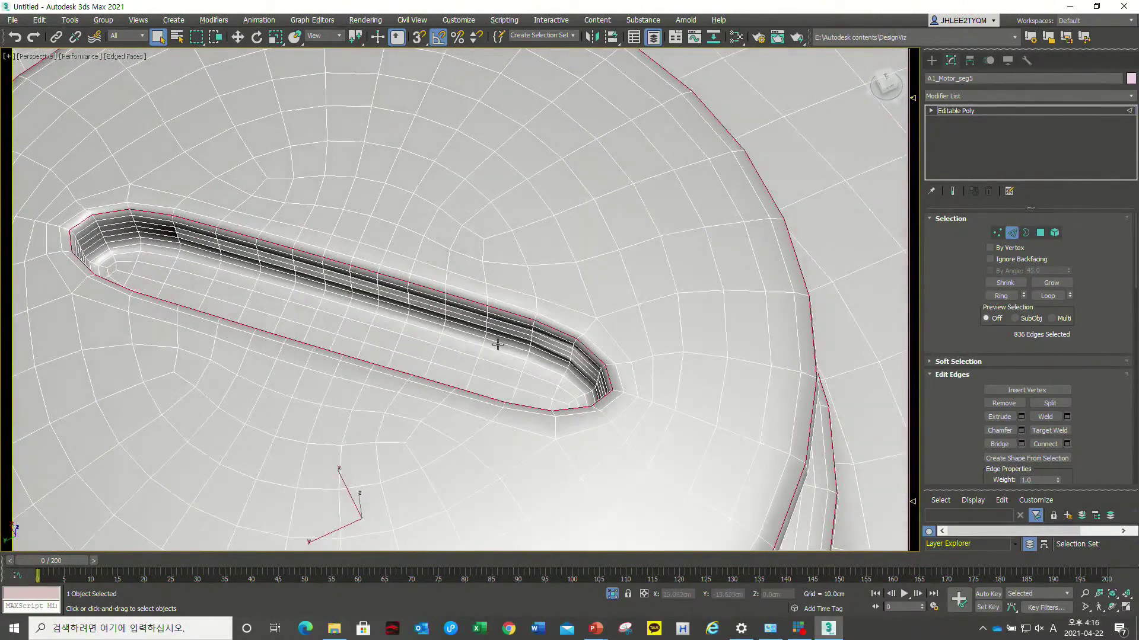
mouse_move(332, 320)
middle_mouse_down("alt")
mouse_move(373, 328)
mouse_move(338, 328)
mouse_move(364, 295)
middle_mouse_up("alt")
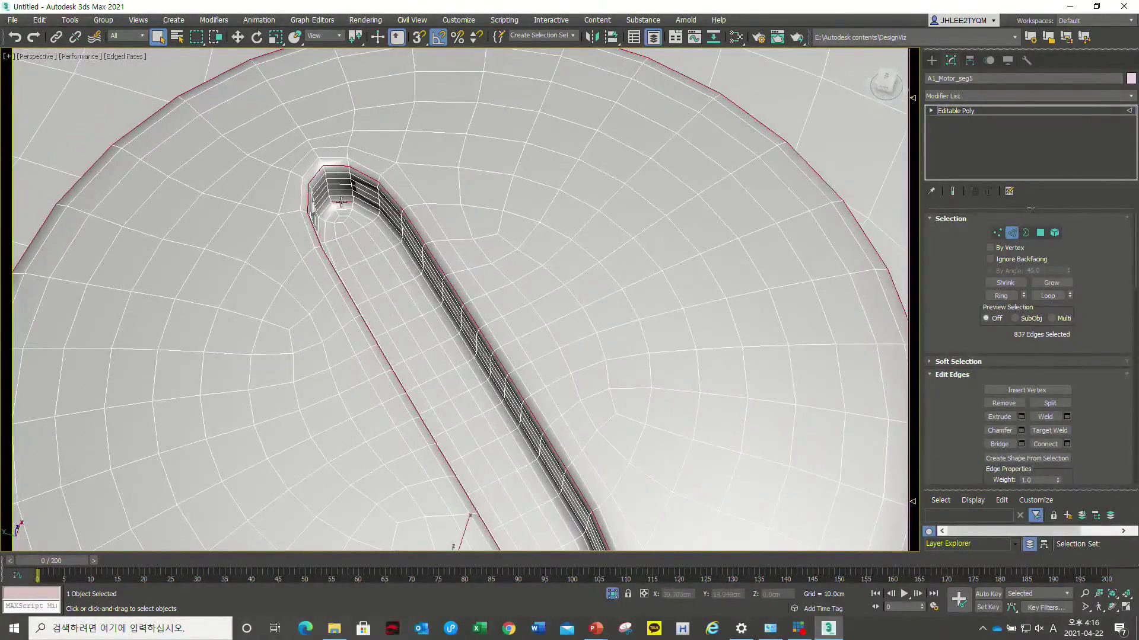
double_click(341, 202, "ctrl")
scroll(341, 202, "down", 5)
- Orbit and zoom around the plate and knob to review the edge selection
middle_click_drag(409, 326, 415, 332, "alt")
scroll(427, 333, "up", 3)
scroll(415, 332, "down", 2)
scroll(450, 346, "down", 3)
middle_click_drag(481, 374, 479, 362, "alt")
scroll(527, 408, "up", 2)
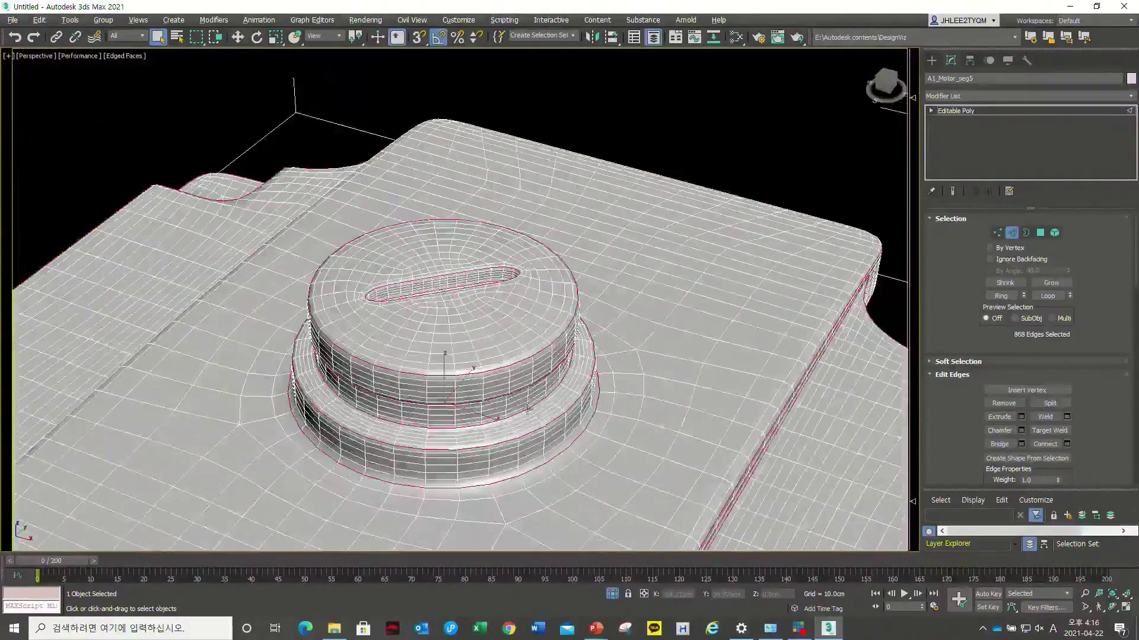
middle_click_drag(528, 408, 498, 415, "alt")
scroll(498, 415, "down", 3)
scroll(458, 427, "up", 3)
scroll(332, 442, "up", 2)
middle_click_drag(332, 442, 415, 415, "alt")
scroll(566, 435, "up", 3)
scroll(573, 452, "down", 1)
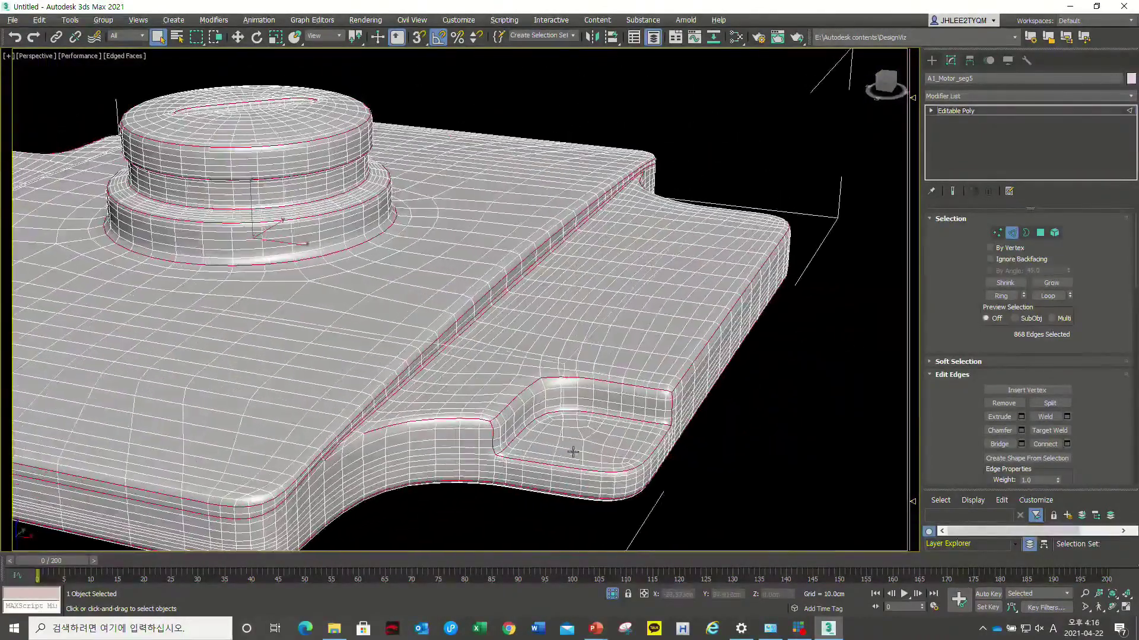
scroll(572, 452, "down", 3)
middle_click_drag(437, 419, 564, 407, "alt")
scroll(586, 415, "up", 3)
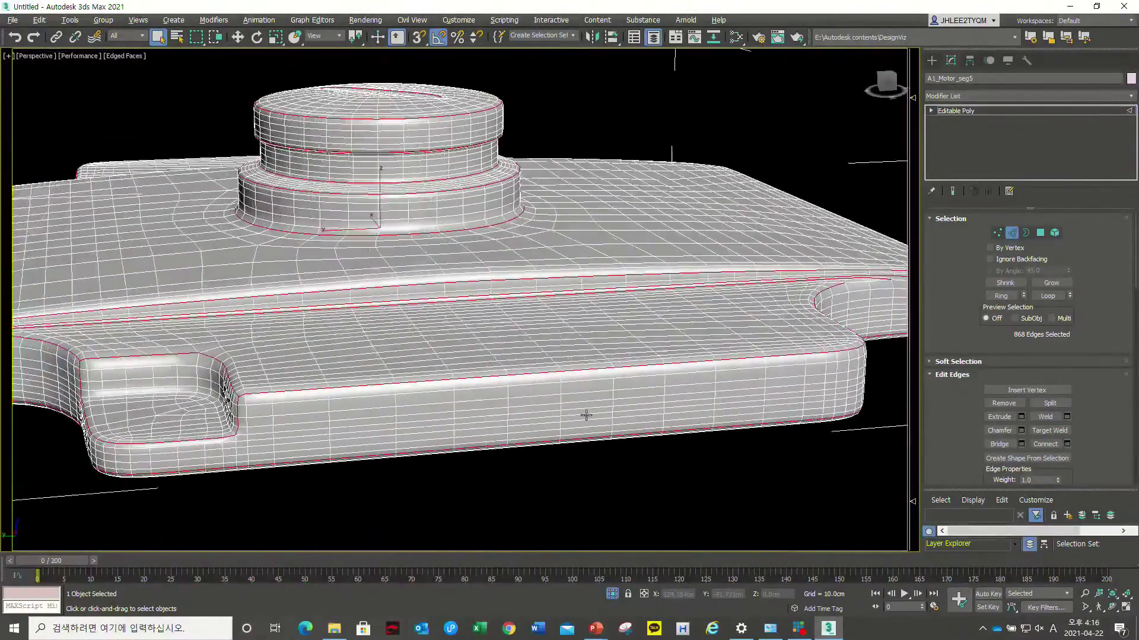
scroll(363, 411, "down", 3)
middle_click_drag(381, 420, 887, 356, "alt")
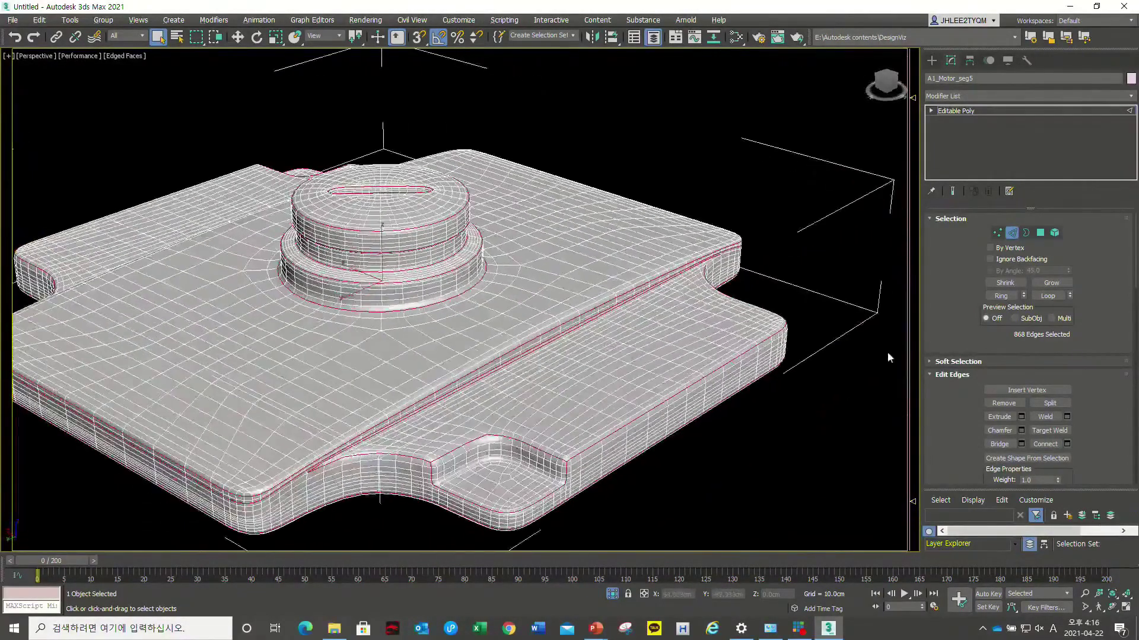
scroll(990, 342, "down", 2)
scroll(988, 353, "down", 3)
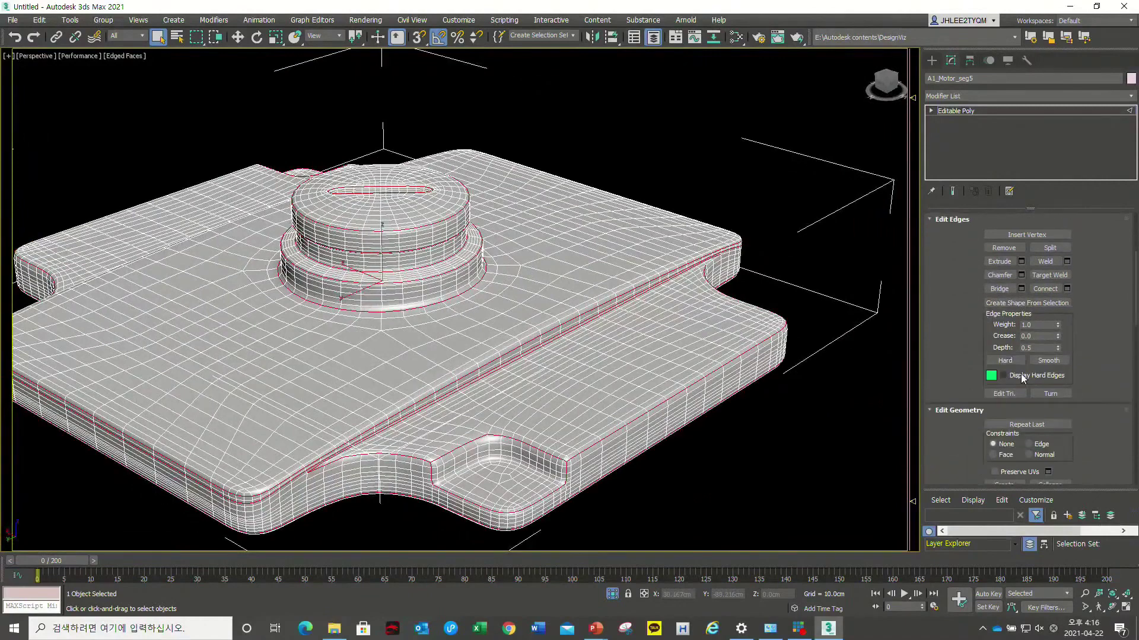
- Mark the selected edge loops as hard and display hard edges in green
left_click(1012, 361)
left_click(1002, 376)
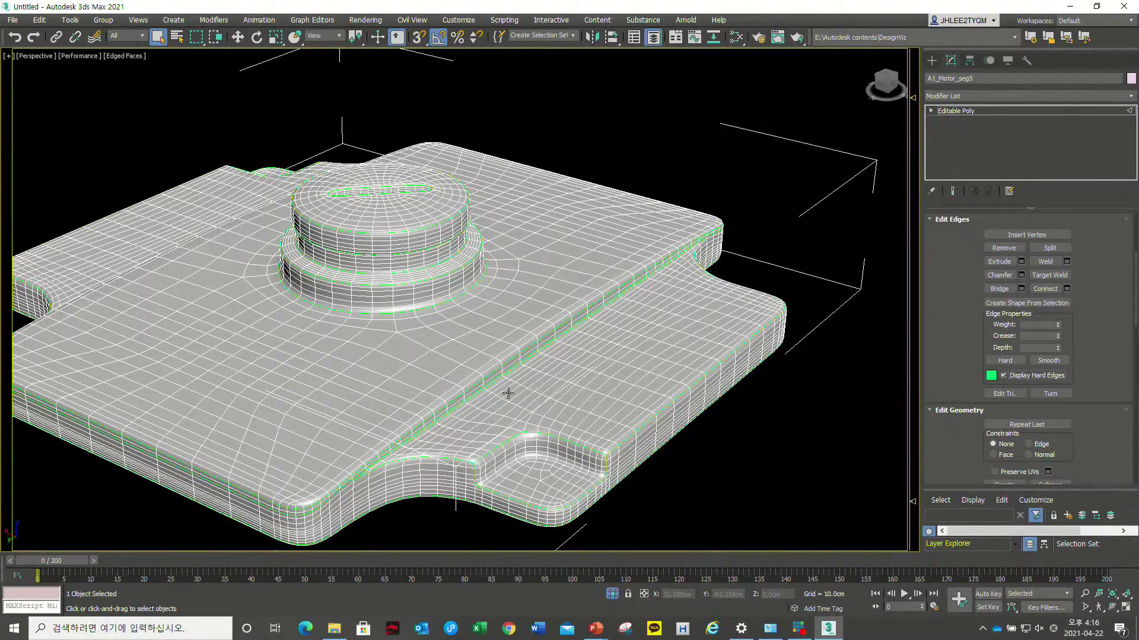
scroll(451, 400, "down", 5)
mouse_move(451, 401)
middle_mouse_down("alt")
mouse_move(427, 414)
mouse_move(466, 407)
mouse_move(444, 411)
middle_mouse_up("alt")
scroll(444, 412, "up", 2)
scroll(442, 403, "up", 3)
scroll(501, 397, "up", 1)
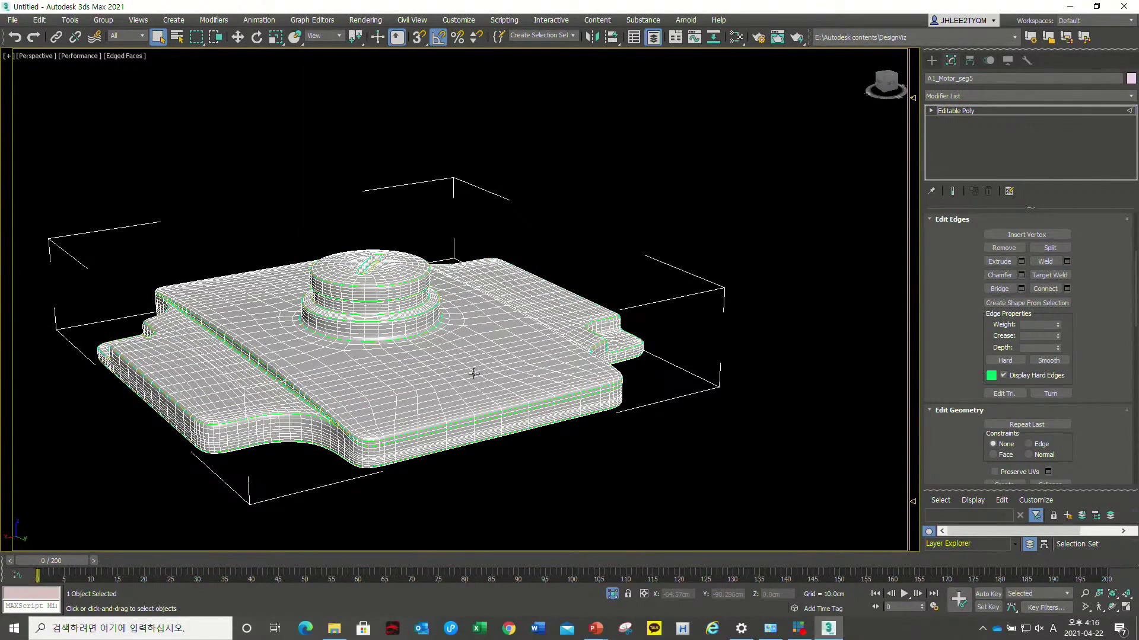
- Orbit and zoom around the base plate and knob to inspect the green hard edges
middle_click_drag(436, 398, 396, 408, "alt")
scroll(396, 407, "up", 2)
scroll(407, 400, "up", 2)
scroll(409, 396, "up", 2)
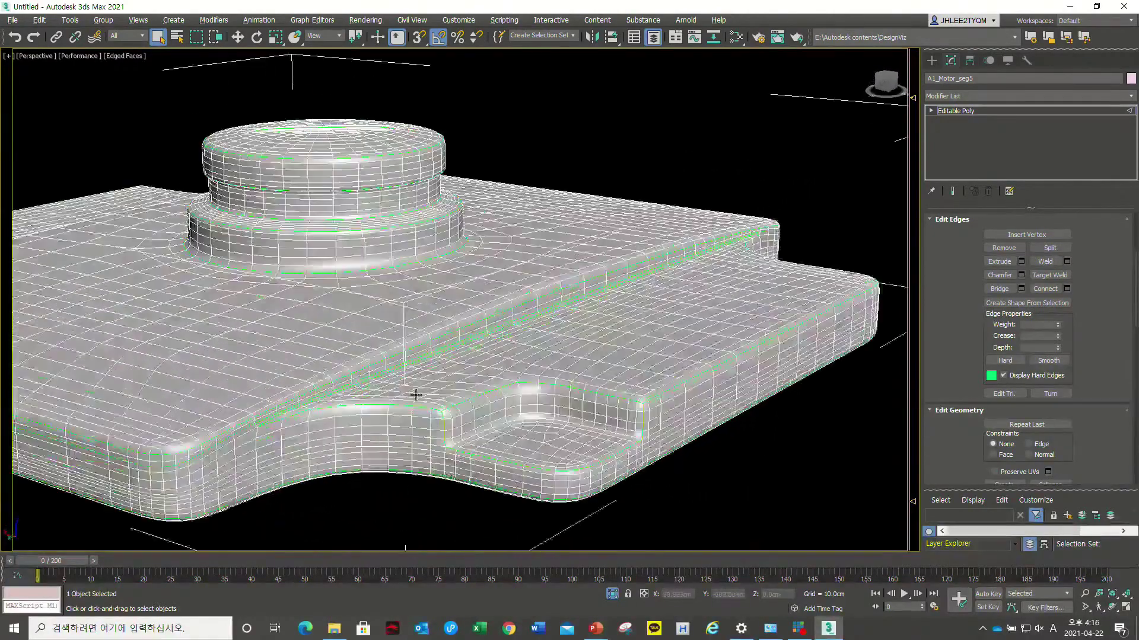
mouse_move(396, 392)
middle_mouse_down("alt")
mouse_move(420, 394)
mouse_move(361, 402)
middle_mouse_up("alt")
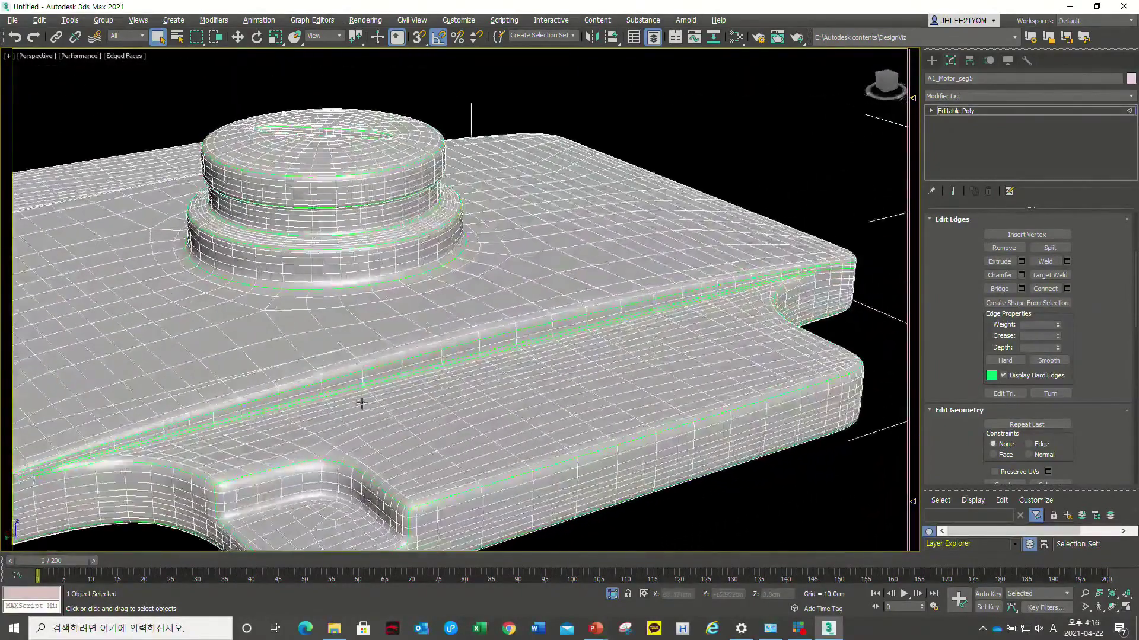
mouse_move(446, 372)
middle_mouse_down("alt")
mouse_move(495, 364)
mouse_move(453, 375)
mouse_move(450, 392)
mouse_move(465, 356)
middle_mouse_up("alt")
scroll(450, 392, "down", 5)
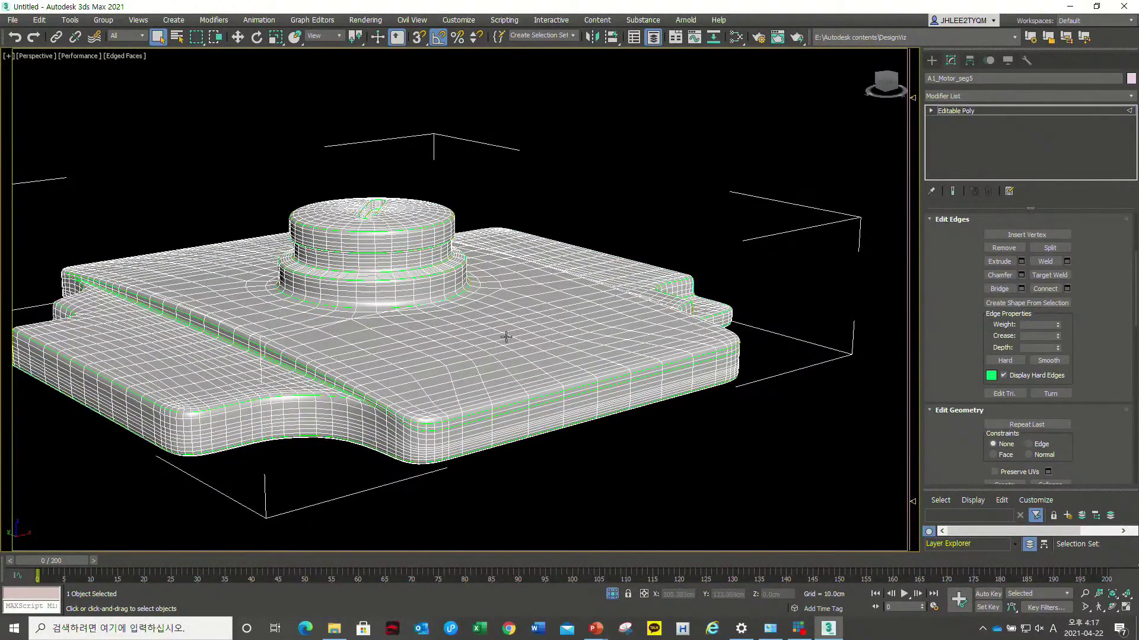
scroll(504, 348, "up", 2)
scroll(516, 353, "up", 2)
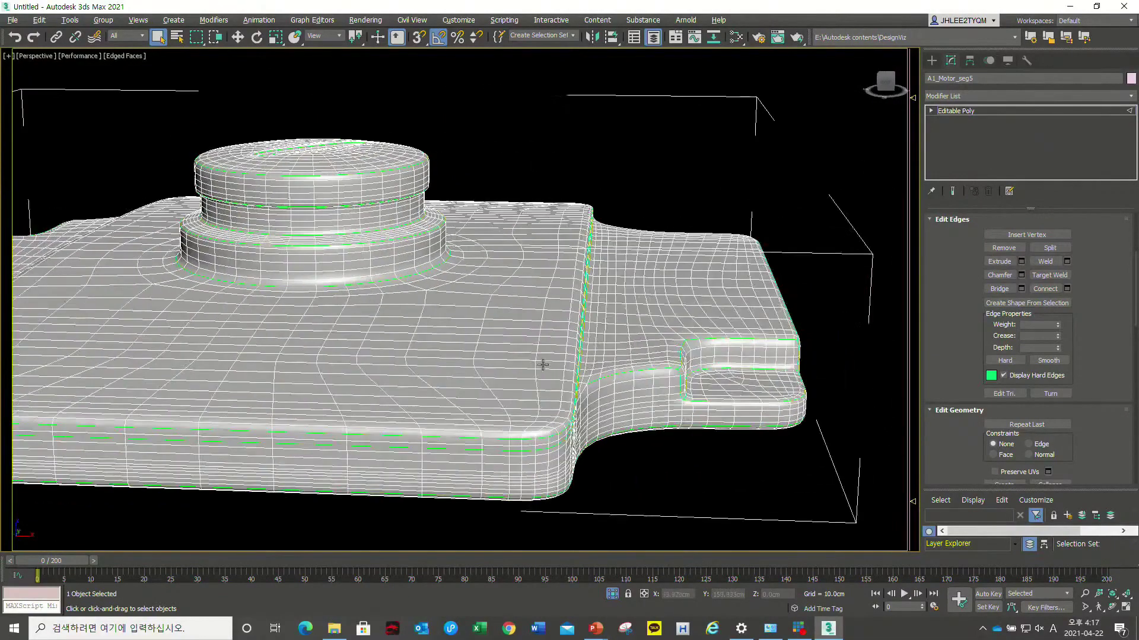
scroll(539, 363, "up", 2)
scroll(551, 373, "up", 2)
scroll(518, 369, "down", 2)
mouse_move(518, 369)
middle_mouse_down("alt")
mouse_move(574, 374)
mouse_move(516, 320)
mouse_move(372, 359)
mouse_move(473, 325)
middle_mouse_up("alt")
scroll(621, 368, "up", 2)
scroll(621, 368, "down", 3)
scroll(372, 359, "up", 3)
scroll(373, 358, "down", 3)
scroll(440, 335, "down", 1)
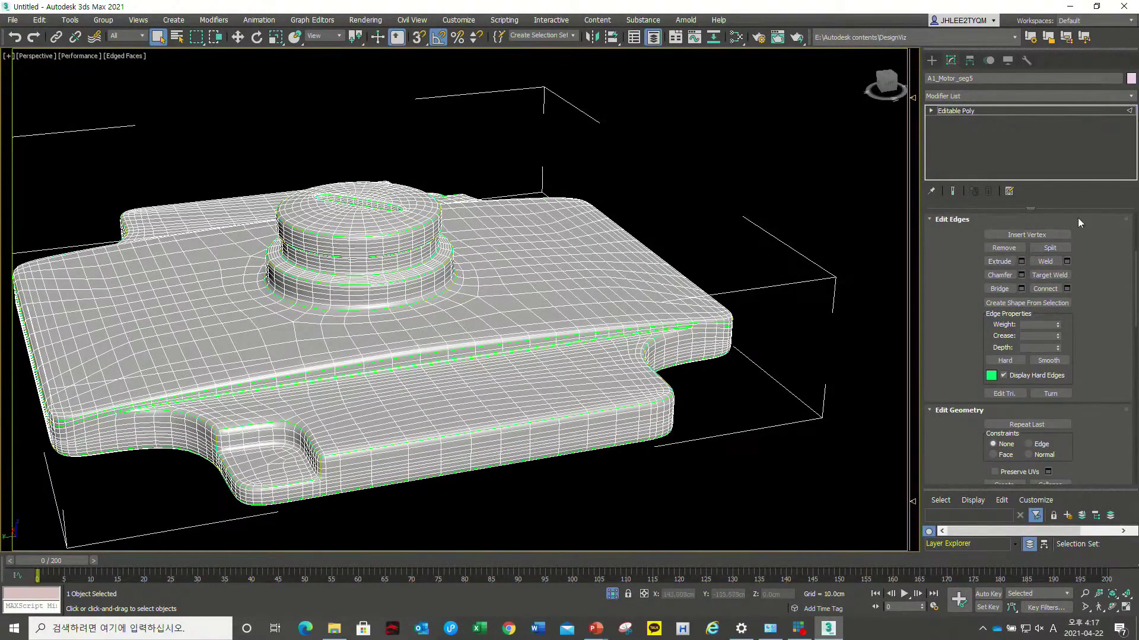
- Add a Retopology modifier with a 15000 face count, compute it, and inspect the quad mesh
left_click(1132, 98)
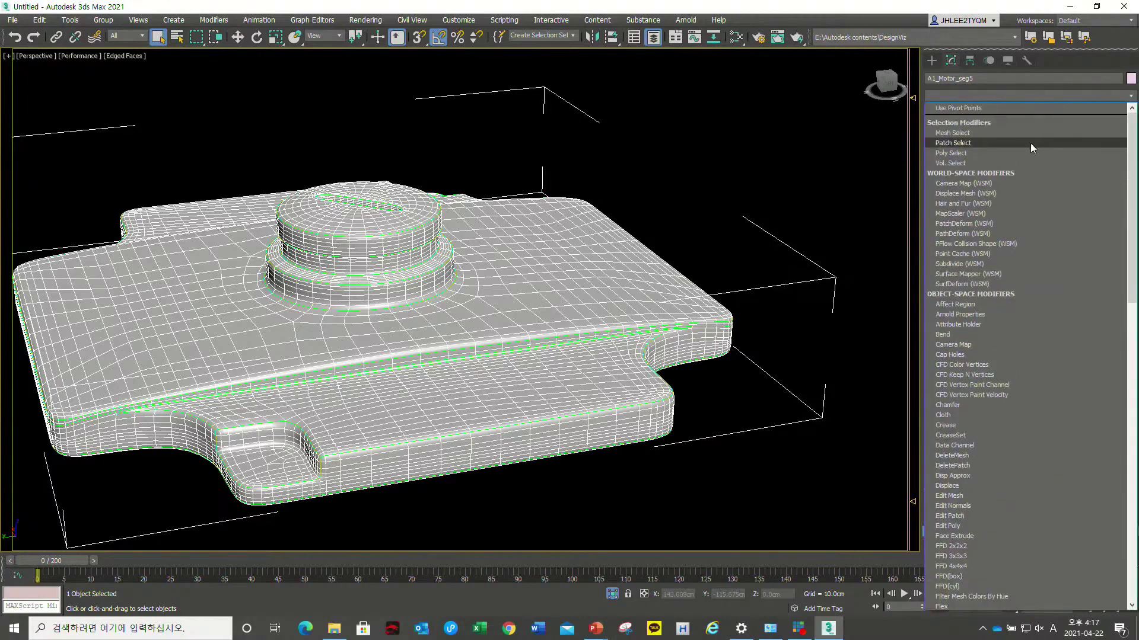
type("r")
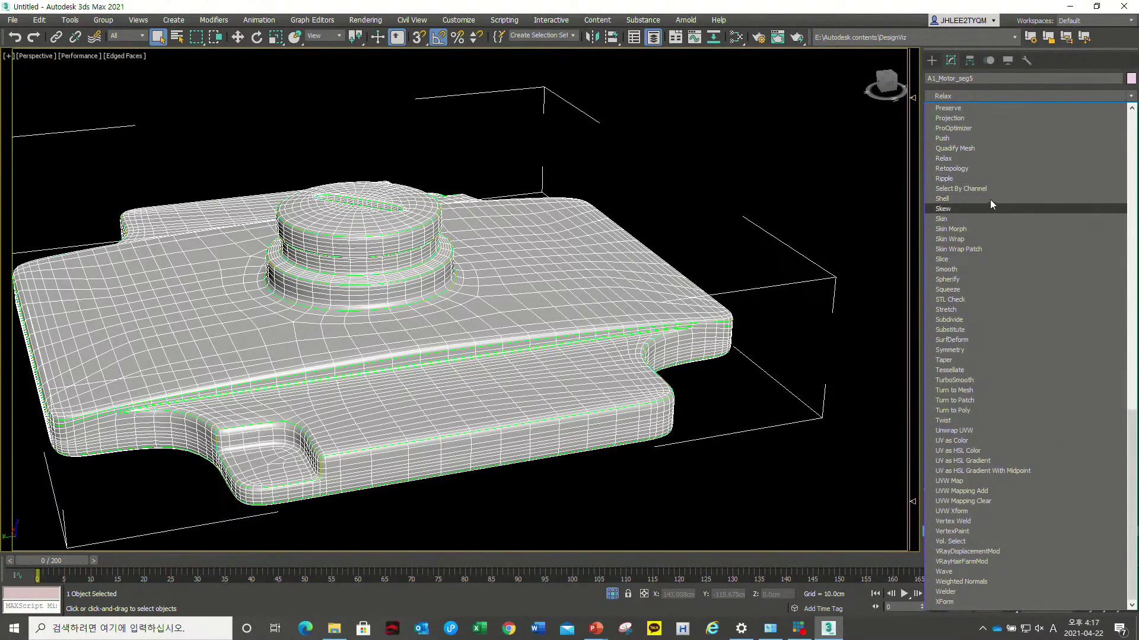
left_click(967, 169)
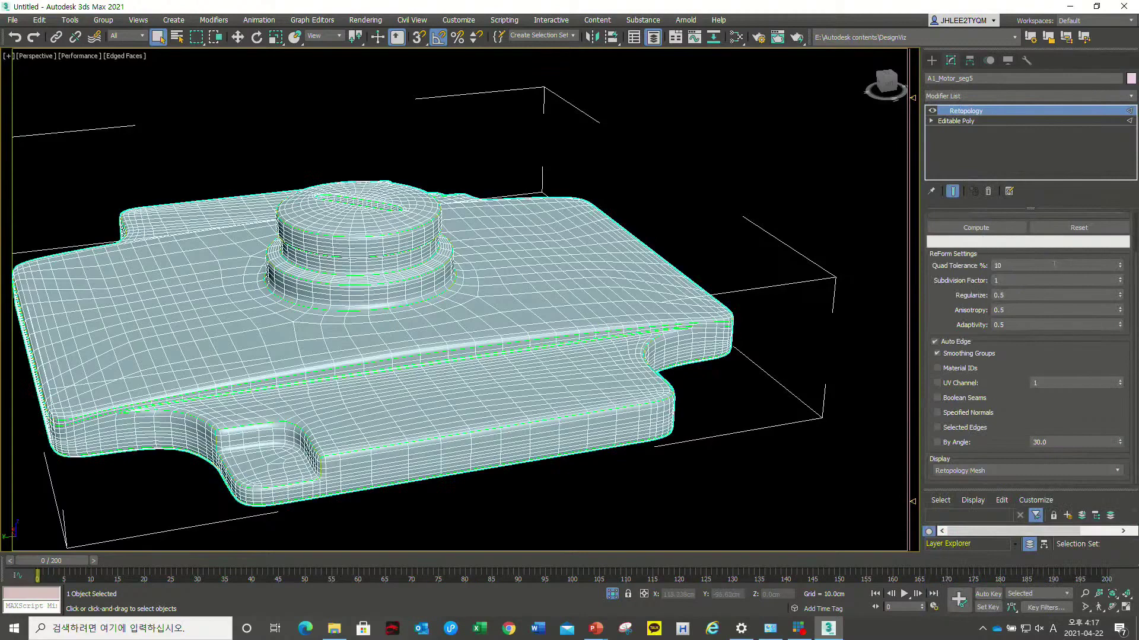
scroll(1054, 263, "up", 2)
double_click(1019, 254)
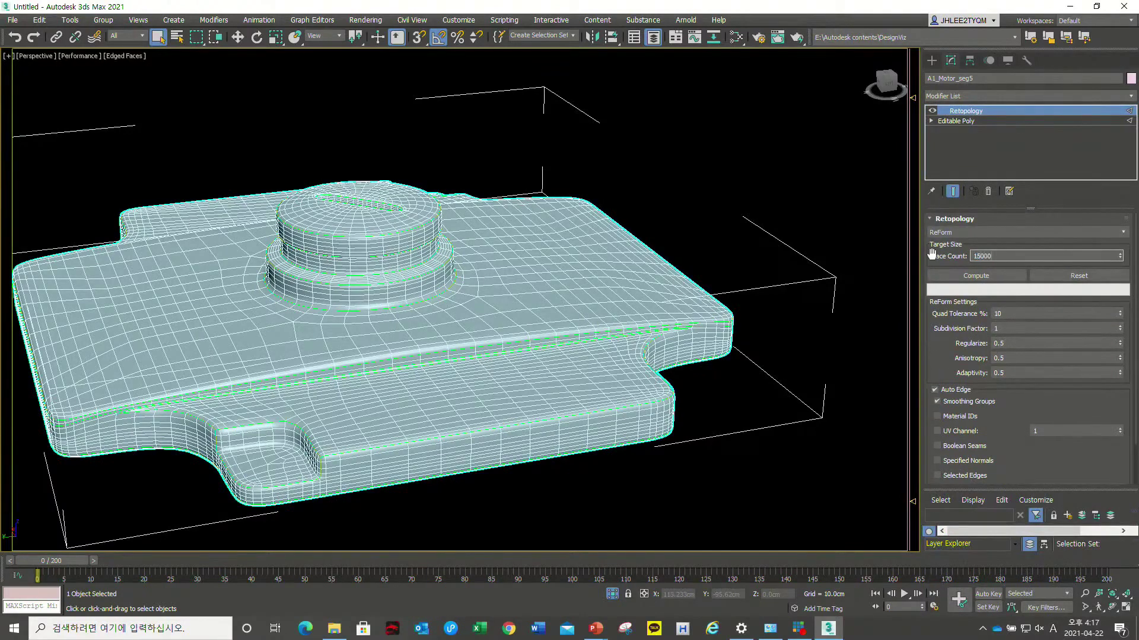
key("Return")
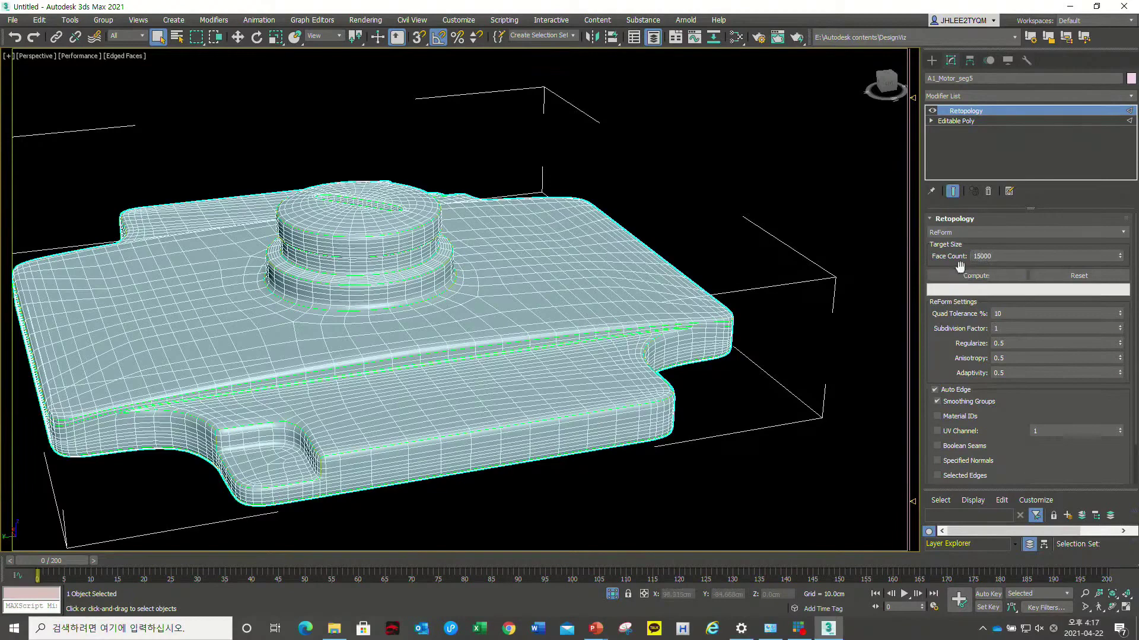
left_click(976, 276)
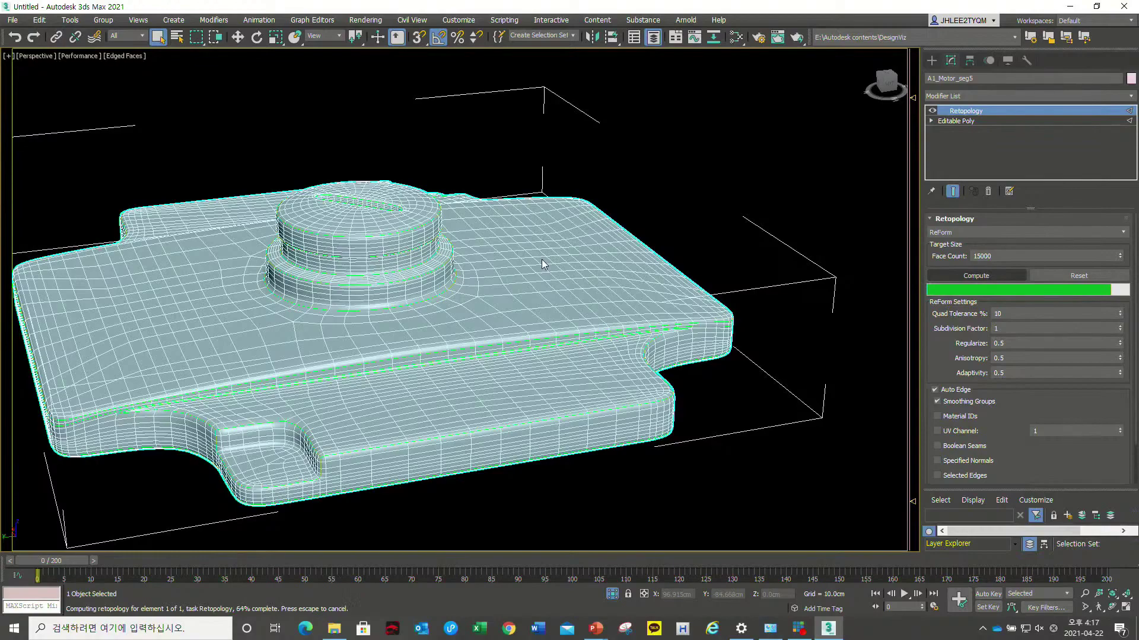
mouse_move(542, 259)
middle_mouse_down("alt")
mouse_move(394, 330)
mouse_move(419, 321)
middle_mouse_up("alt")
scroll(427, 321, "down", 3)
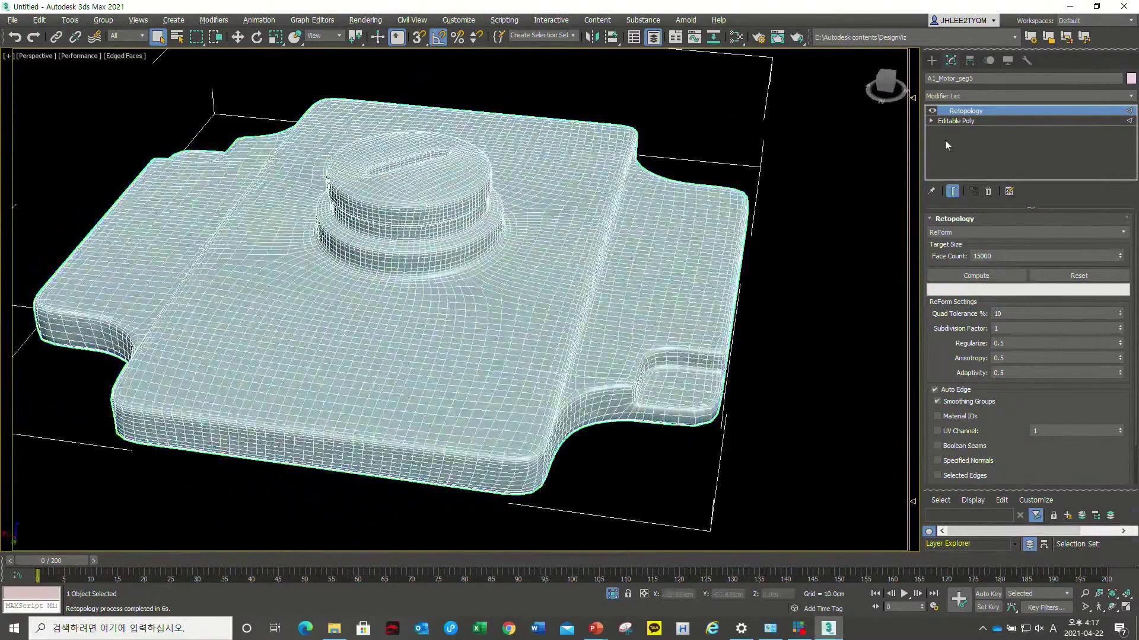
left_click(1130, 98)
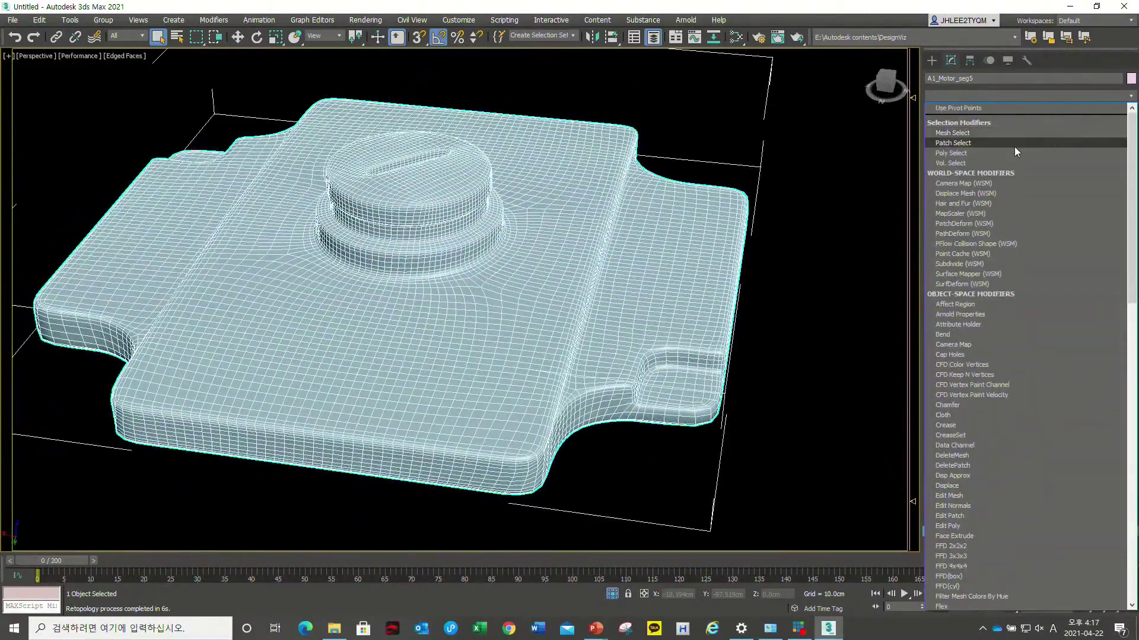
- Add a Smooth modifier with Auto Smooth above the Retopology modifier
scroll(1012, 147, "down", 5)
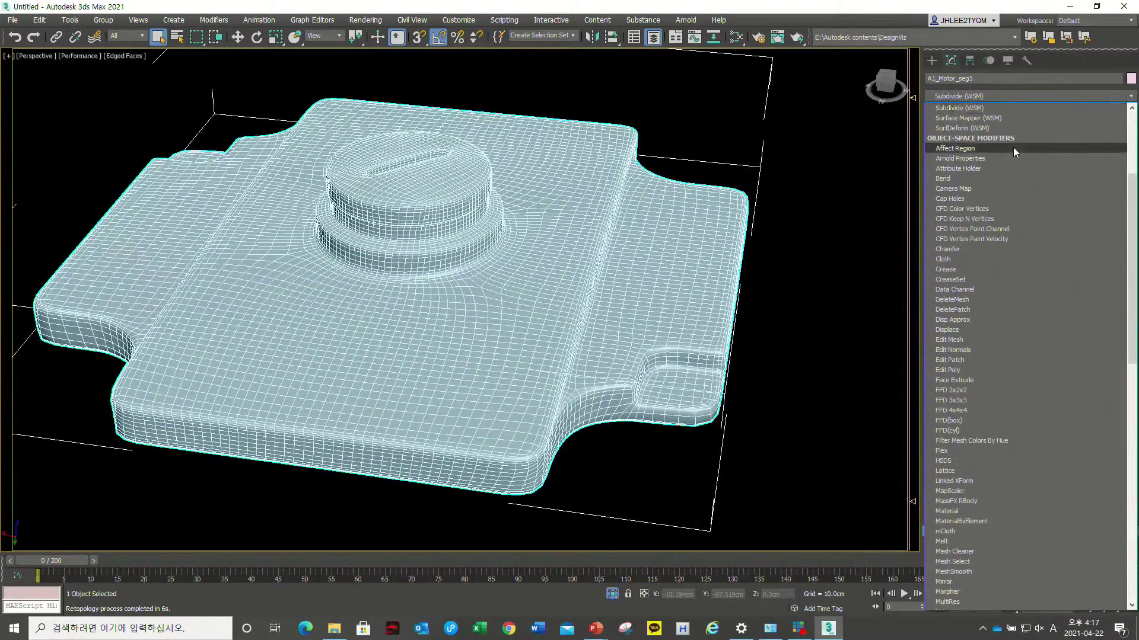
scroll(1013, 147, "down", 10)
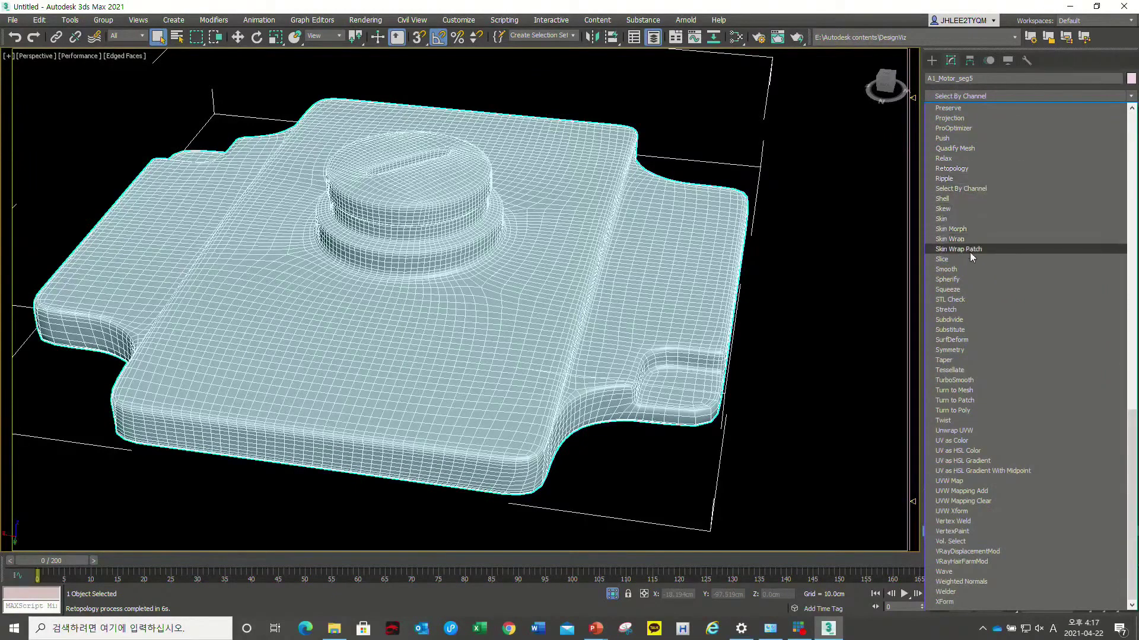
left_click(967, 269)
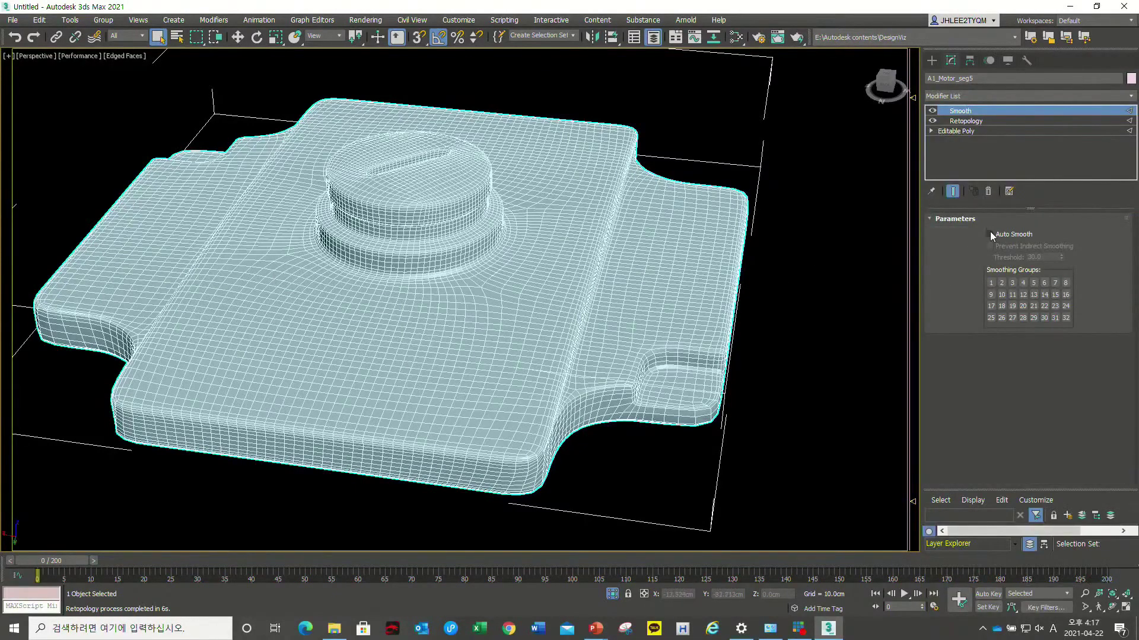
middle_click_drag(593, 356, 639, 383, "alt")
key("ctrl+d")
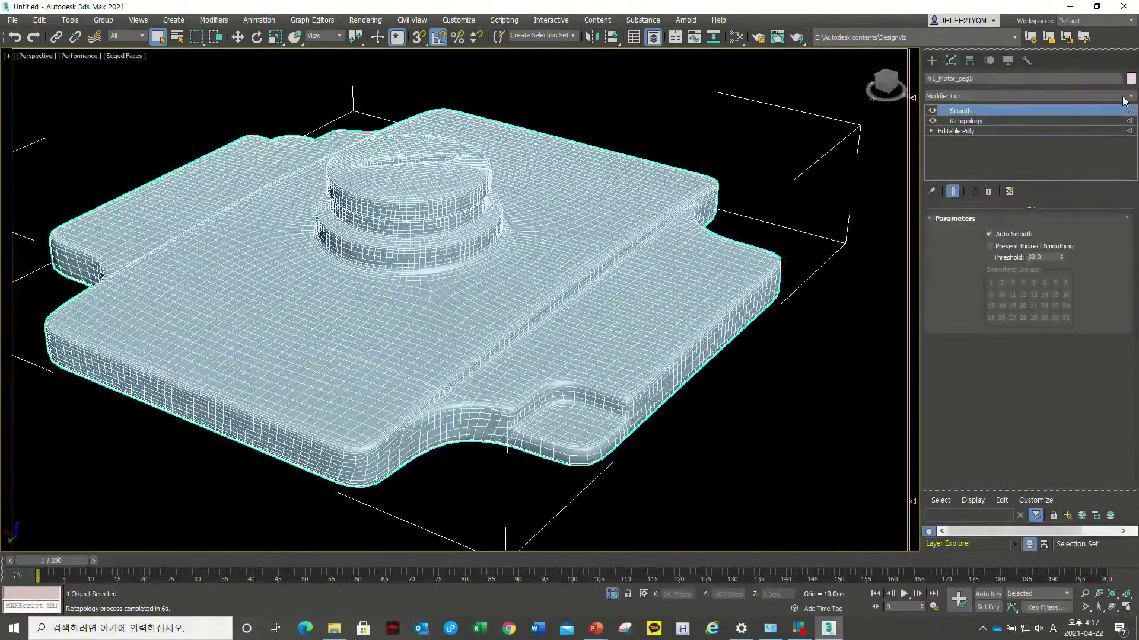
- Stack a second Retopology modifier targeting 5000 faces and start computing it
left_click(1124, 98)
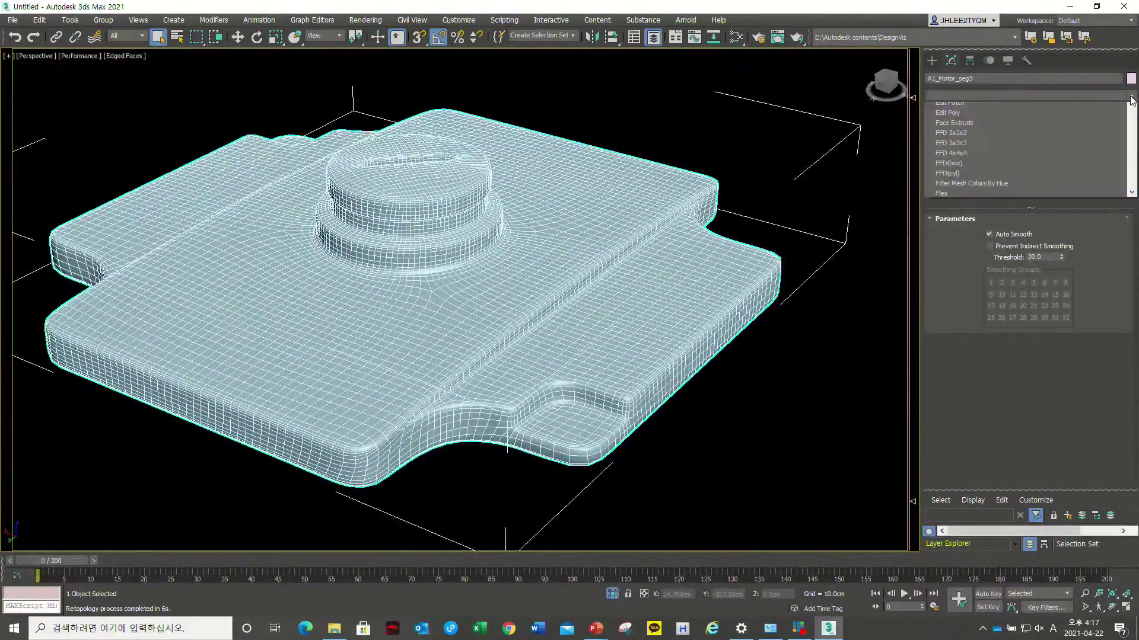
key("r")
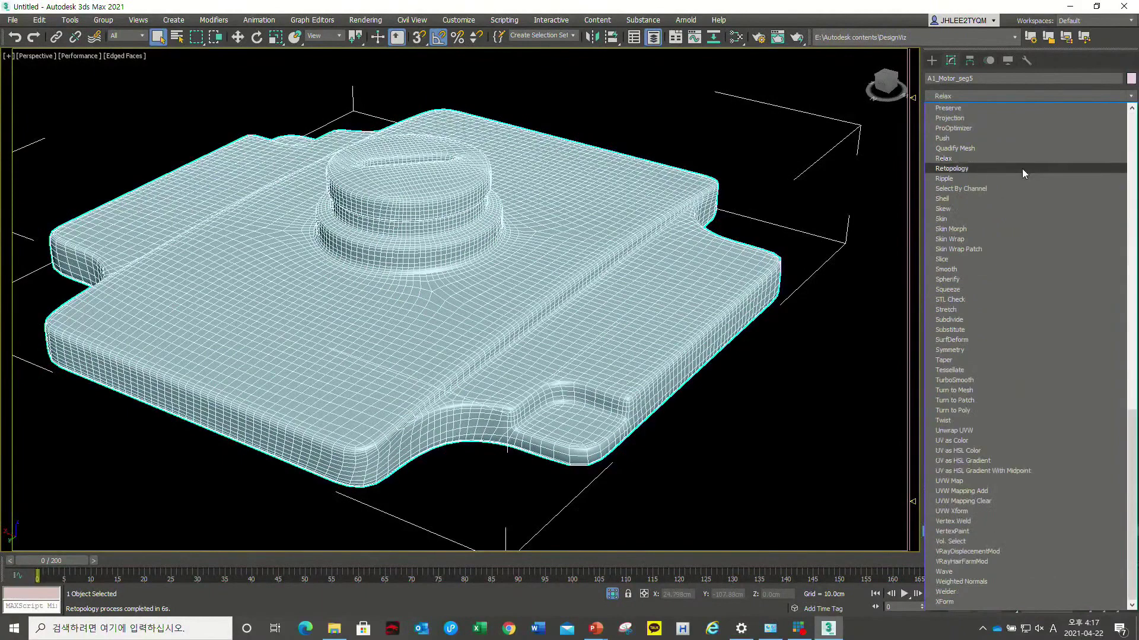
left_click(1023, 168)
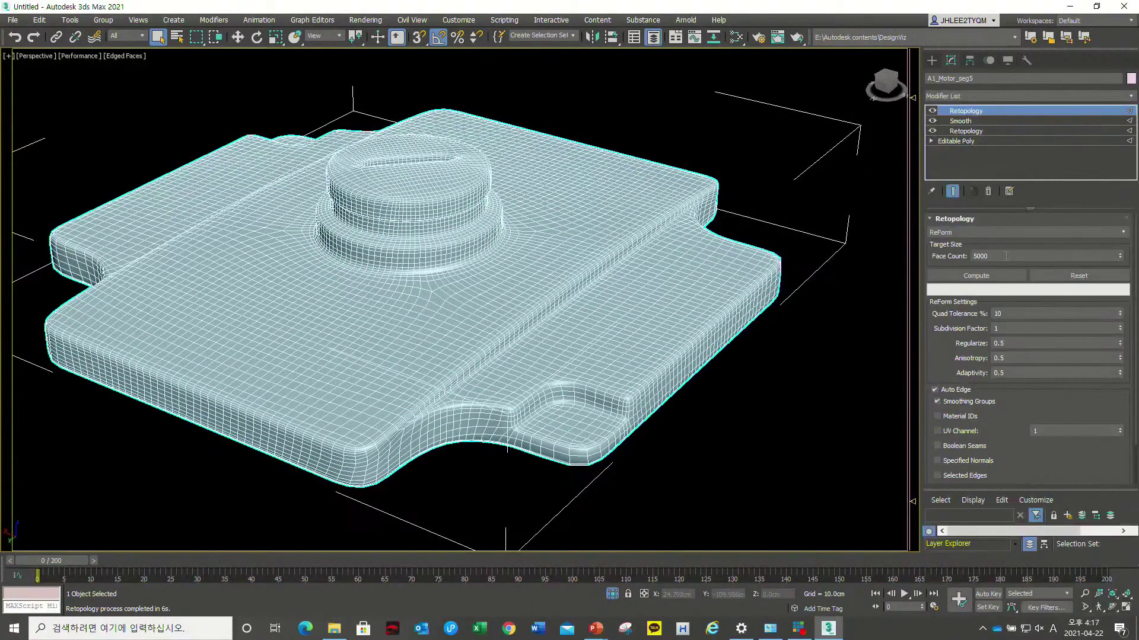
left_click(976, 276)
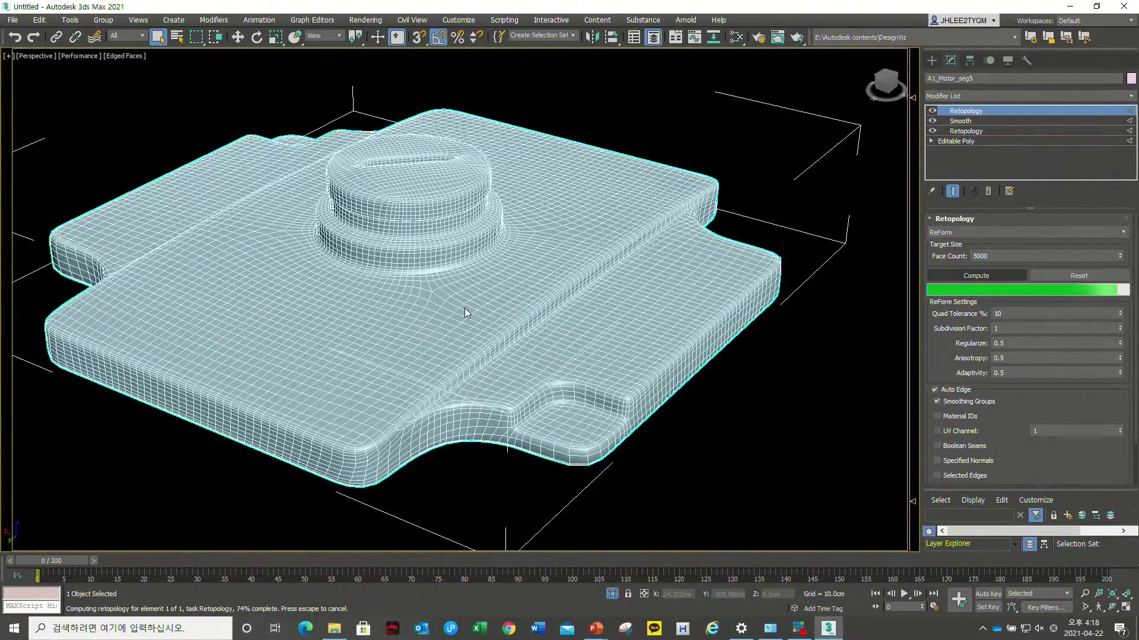
- Orbit and zoom around the motor cover to inspect the 5000-face retopology result
scroll(465, 312, "down", 3)
scroll(493, 340, "up", 6)
scroll(492, 340, "down", 4)
mouse_move(533, 341)
middle_mouse_down("alt")
mouse_move(731, 347)
mouse_move(574, 333)
mouse_move(542, 318)
mouse_move(516, 339)
middle_mouse_up("alt")
scroll(731, 347, "up", 3)
scroll(474, 334, "up", 2)
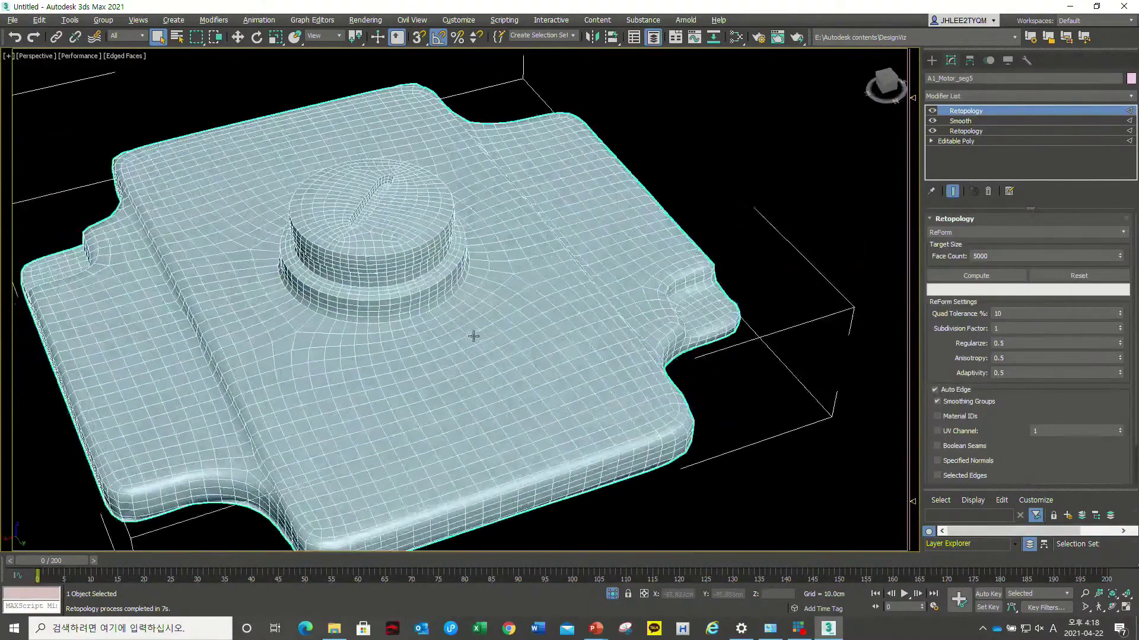
scroll(473, 333, "down", 4)
middle_click_drag(322, 351, 407, 346, "alt")
- Turn off Edged Faces in the viewport shading menu and view the clean mesh
left_click(110, 59)
left_click(224, 132)
mouse_move(178, 170)
middle_mouse_down("alt")
mouse_move(356, 237)
mouse_move(471, 264)
mouse_move(379, 315)
mouse_move(376, 338)
mouse_move(418, 317)
middle_mouse_up("alt")
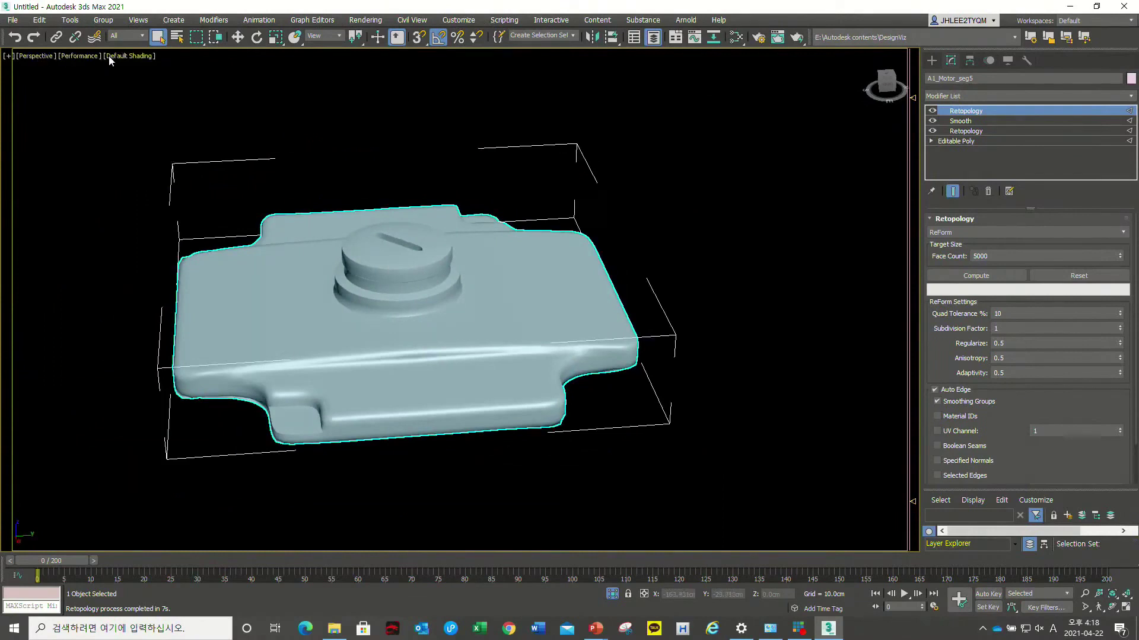
- End Isolate Selection so the whole robot arm is visible again
scroll(151, 84, "down", 3)
scroll(151, 84, "down", 2)
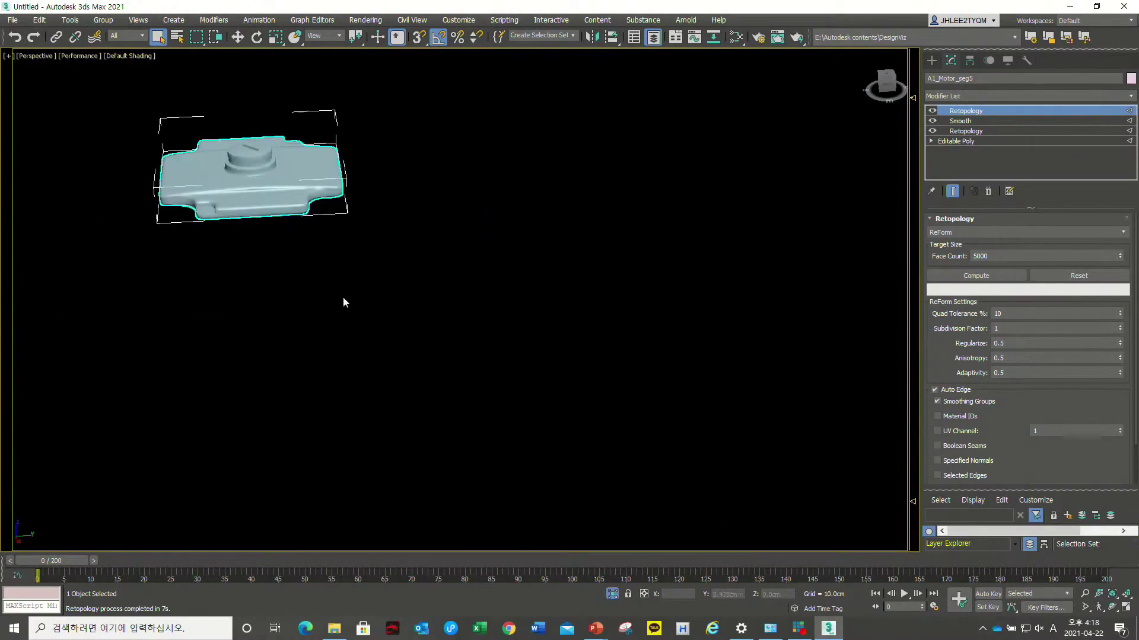
left_click(612, 594)
scroll(454, 349, "down", 2)
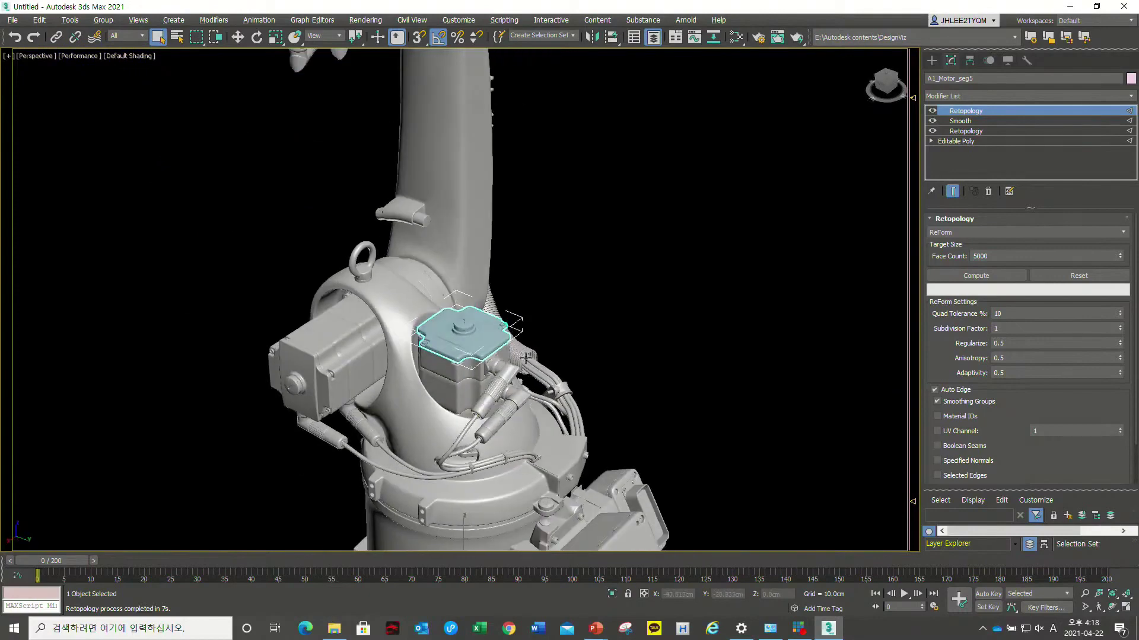
key("ctrl+d")
scroll(454, 354, "up", 2)
scroll(453, 354, "up", 2)
- Select the A2_Motor_seg5 end cap, orbit the arm, and switch to PowerPoint
left_click(454, 354)
left_click(237, 401)
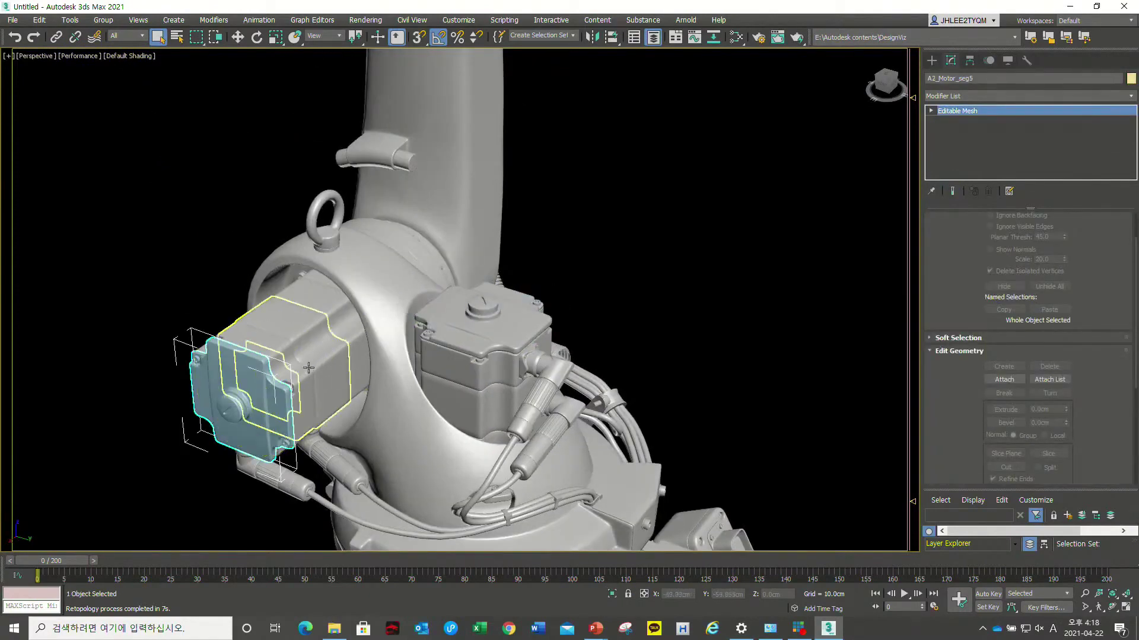
scroll(493, 138, "down", 3)
mouse_move(493, 138)
middle_mouse_down("alt")
mouse_move(509, 249)
mouse_move(484, 253)
mouse_move(497, 255)
middle_mouse_up("alt")
key("alt+Tab")
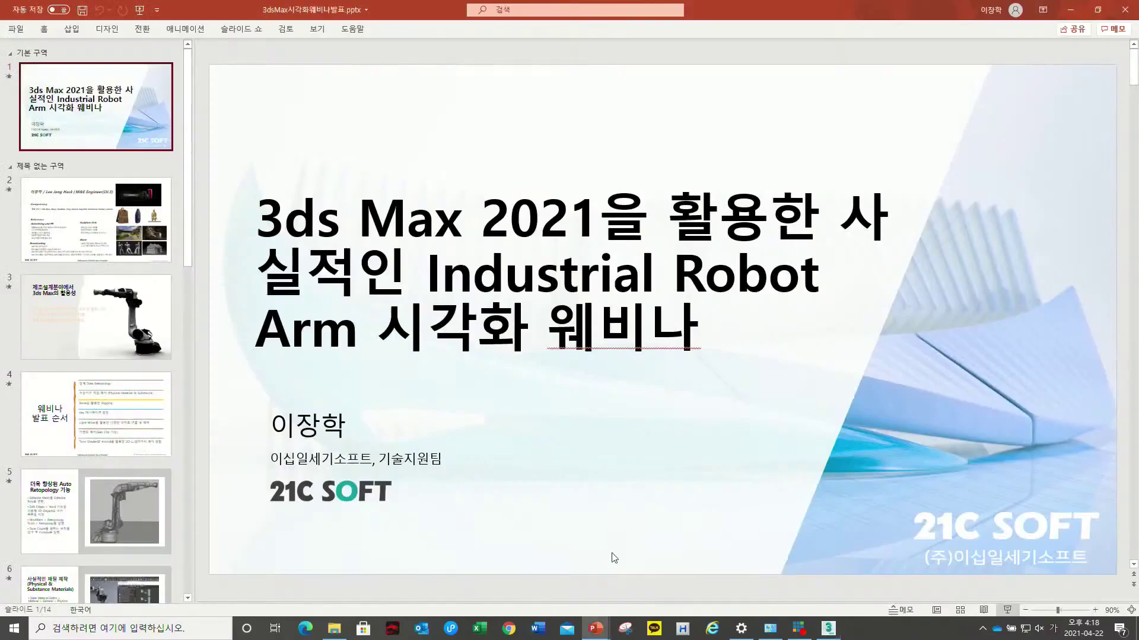
- Run the slide show from the Auto Retopology slide to the Physical & Substance Materials slide
left_click(1007, 609)
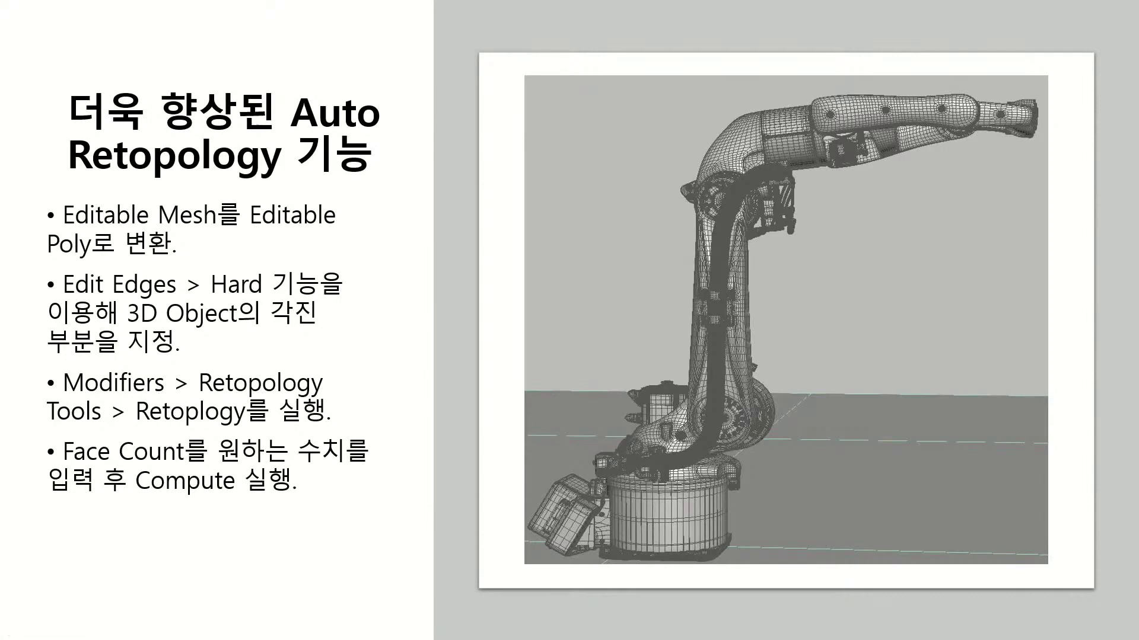
key("Right")
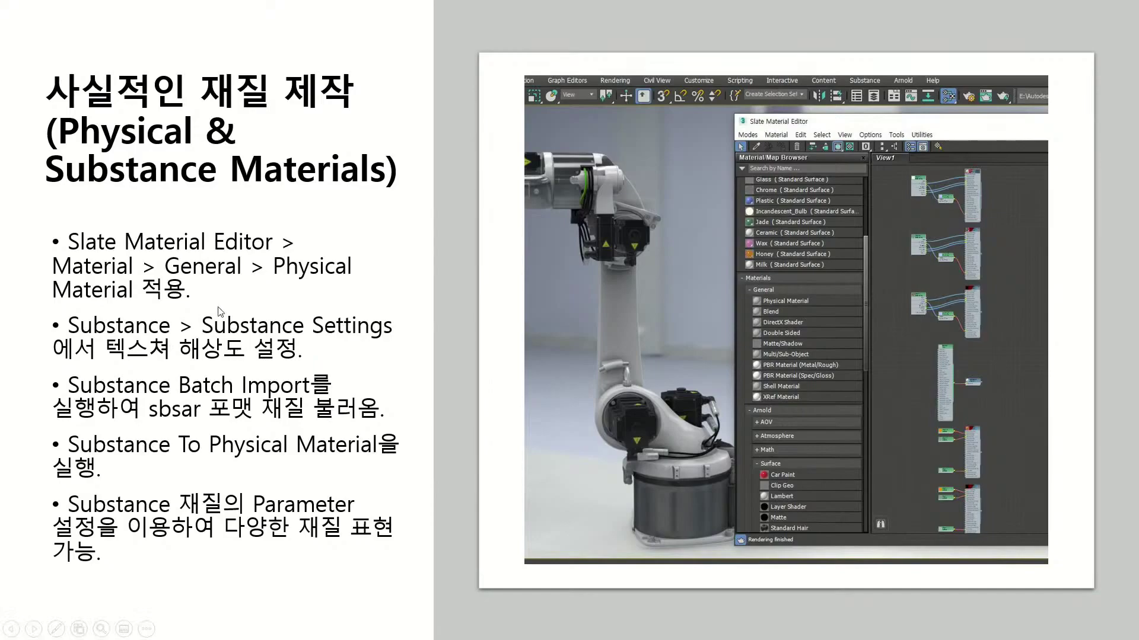
key("alt+Tab")
key("alt+Tab")
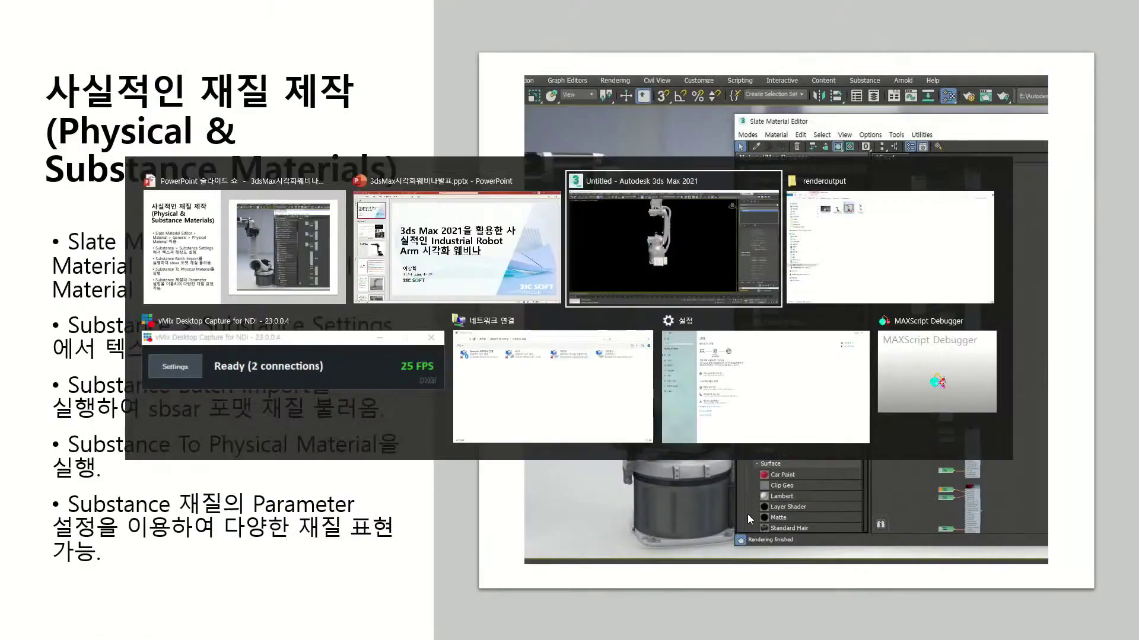
- Open RobotArm_shade.max from the recent files, answering the save-changes prompt
left_click(12, 19)
mouse_move(36, 80)
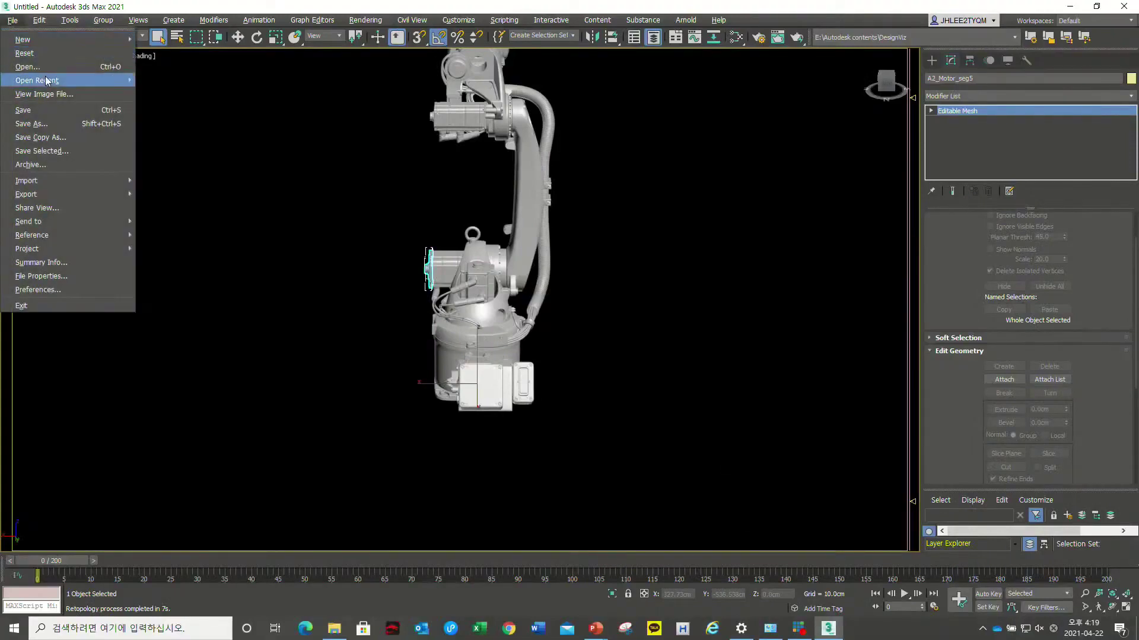
left_click(303, 94)
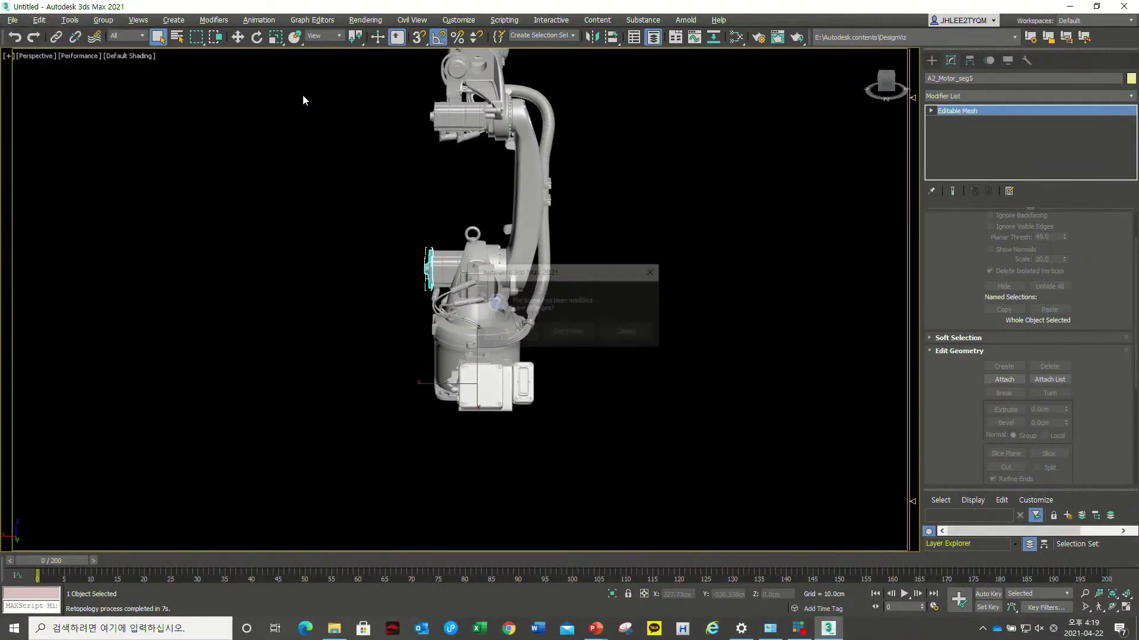
left_click(573, 328)
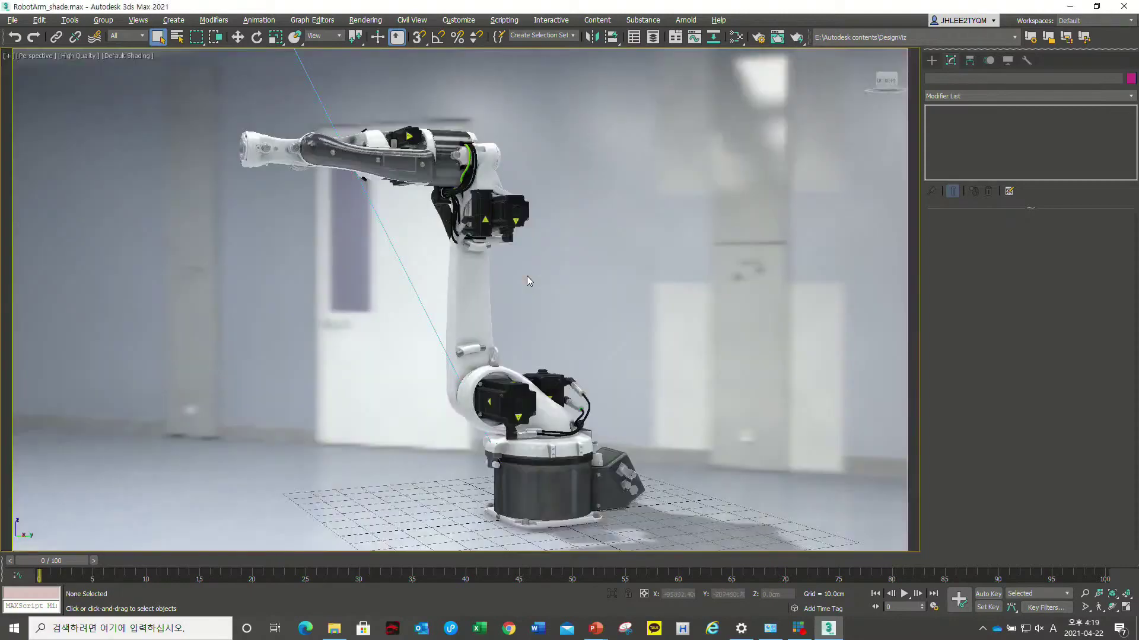
- Select the A2_Motor_seg5 motor and orbit around it from low and high angles
scroll(496, 313, "up", 10)
scroll(497, 319, "down", 10)
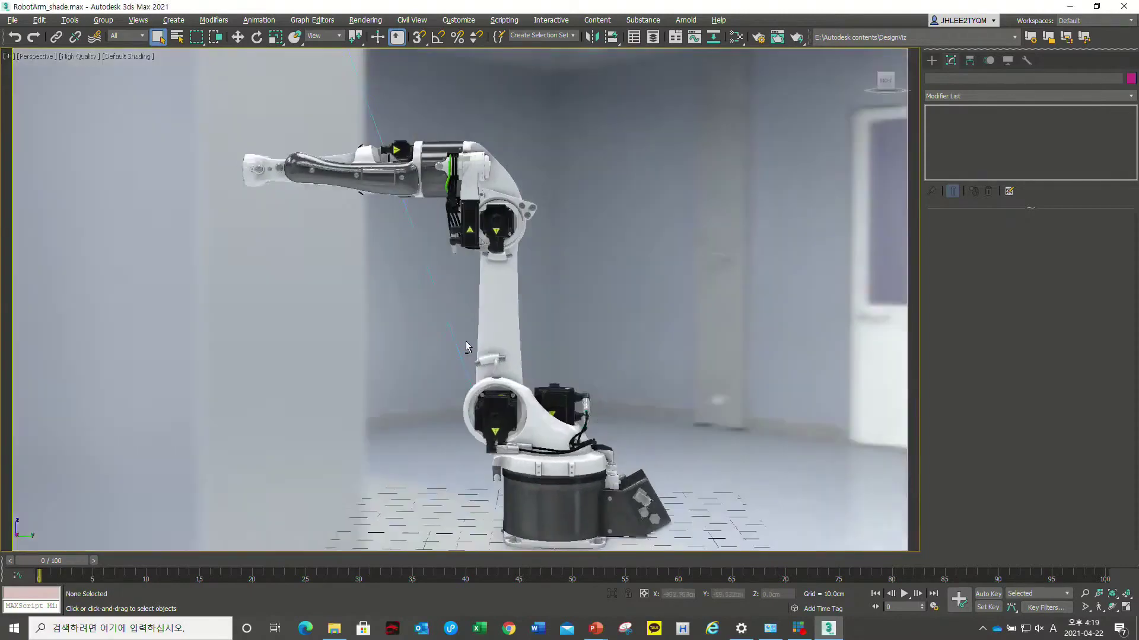
left_click(492, 415)
scroll(534, 378, "down", 5)
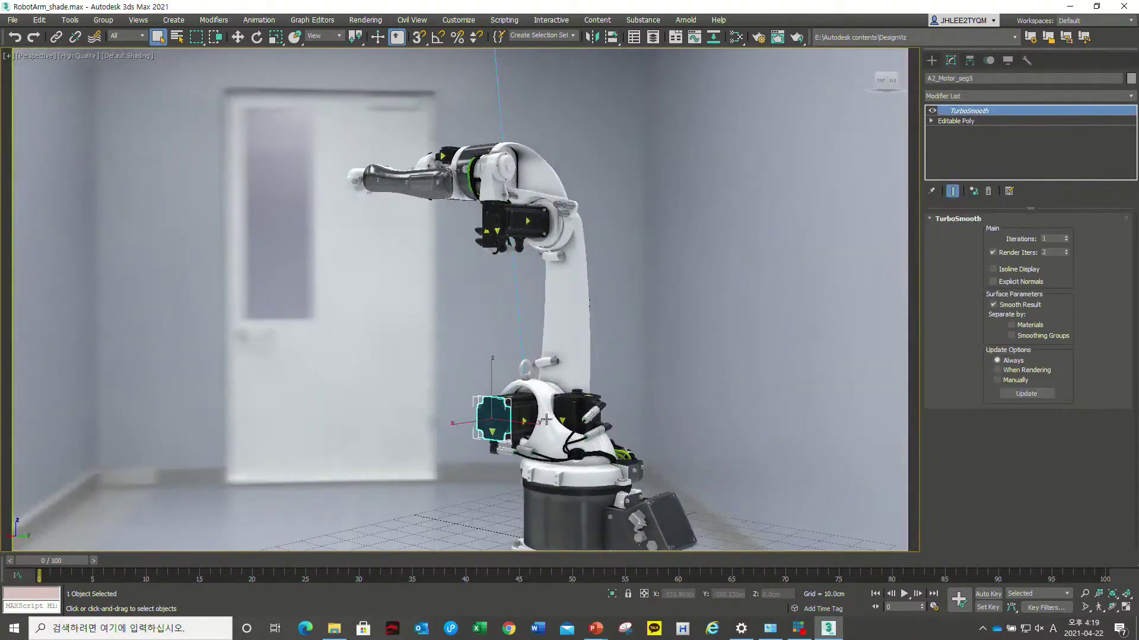
middle_click_drag(534, 377, 505, 402, "alt")
scroll(506, 402, "up", 8)
scroll(504, 402, "down", 2)
scroll(483, 374, "down", 3)
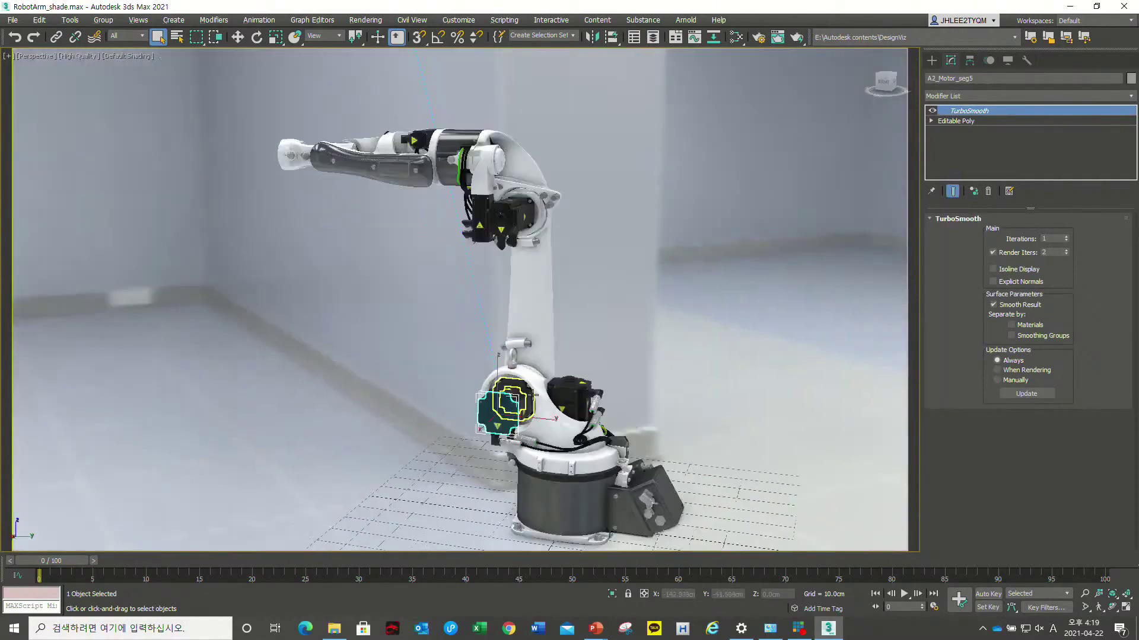
middle_click_drag(476, 377, 580, 338, "alt")
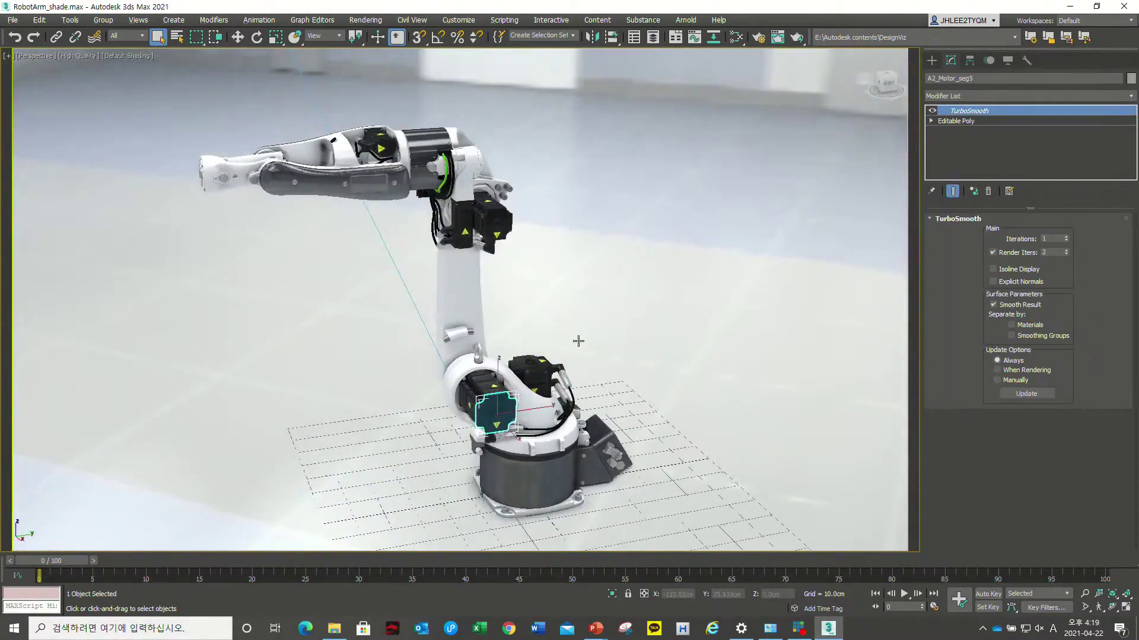
scroll(559, 333, "up", 3)
mouse_move(529, 360)
middle_mouse_down("alt")
mouse_move(558, 374)
mouse_move(509, 360)
mouse_move(554, 365)
mouse_move(479, 382)
middle_mouse_up("alt")
scroll(534, 368, "up", 3)
- Orbit around the whole robot arm, then open the Slate Material Editor
scroll(479, 381, "up", 3)
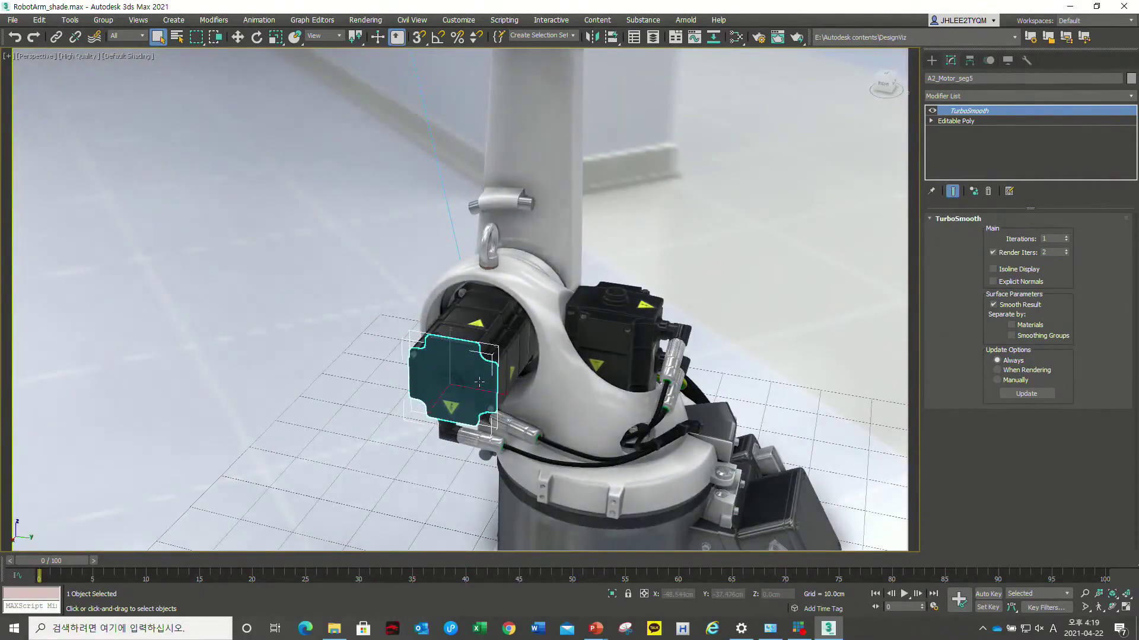
middle_click_drag(479, 381, 452, 419, "alt")
scroll(456, 403, "up", 2)
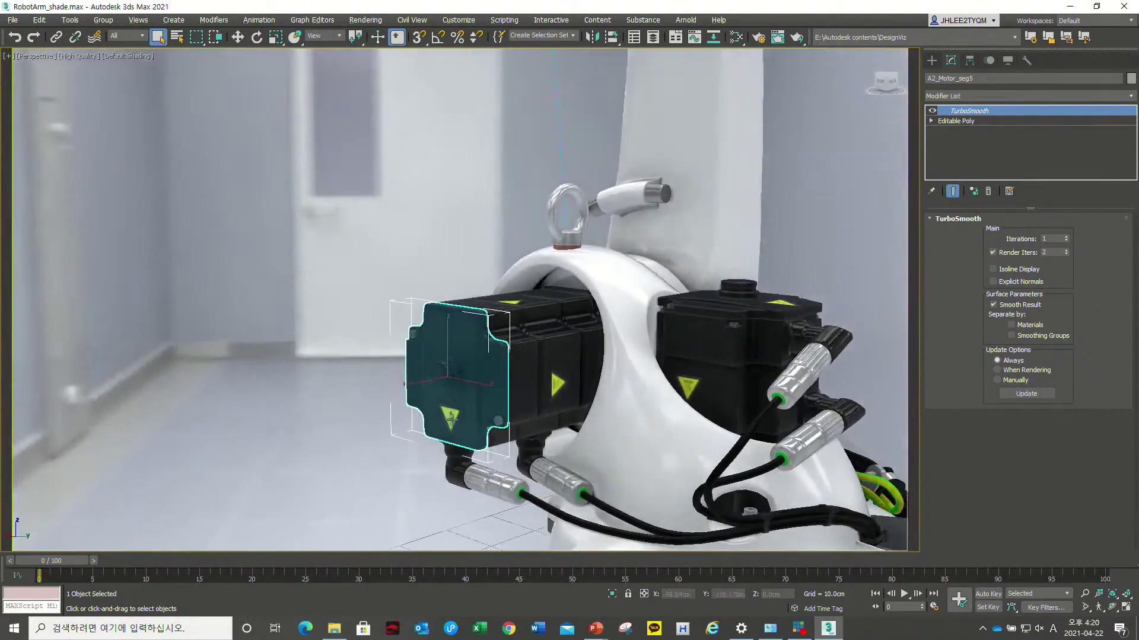
middle_click_drag(474, 379, 510, 355, "alt")
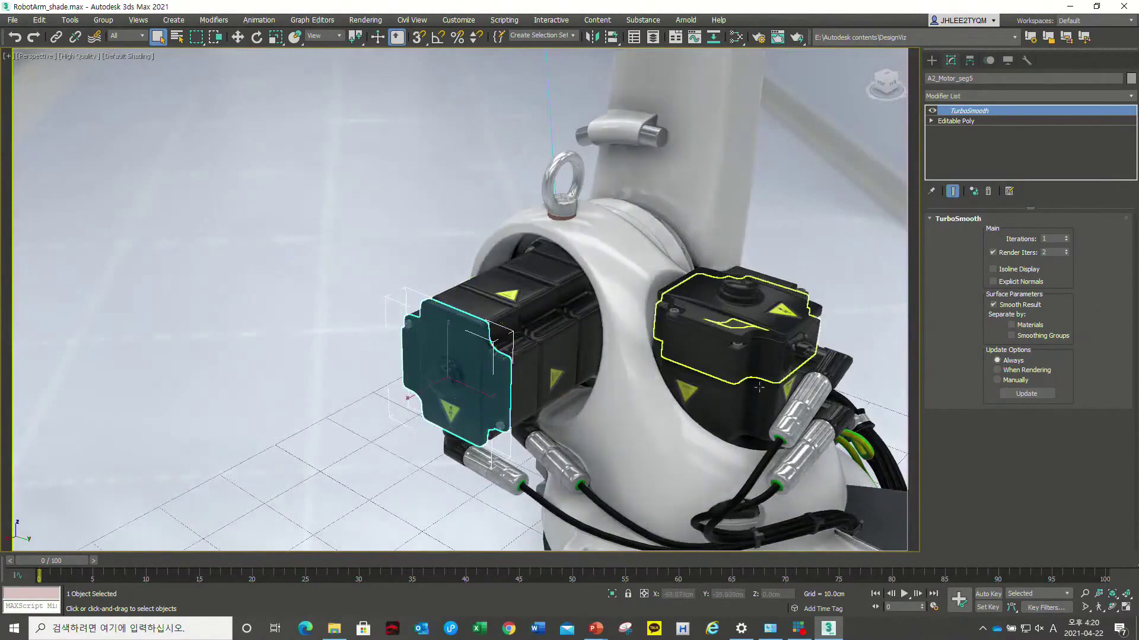
scroll(759, 387, "down", 5)
middle_click_drag(759, 386, 759, 333, "alt")
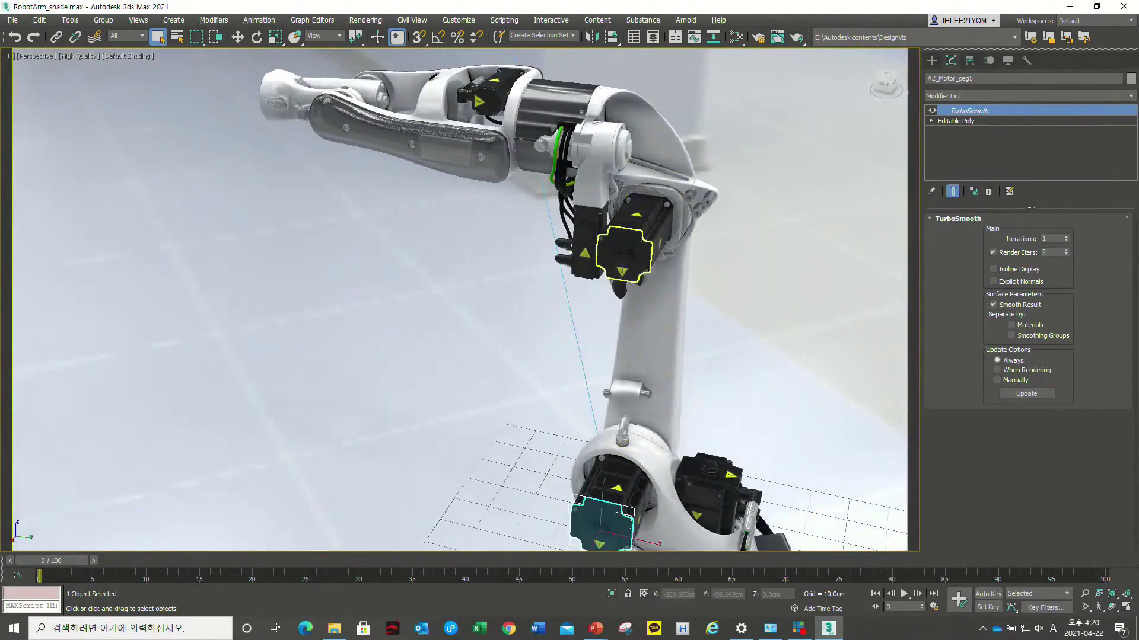
middle_click_drag(593, 255, 639, 253, "alt")
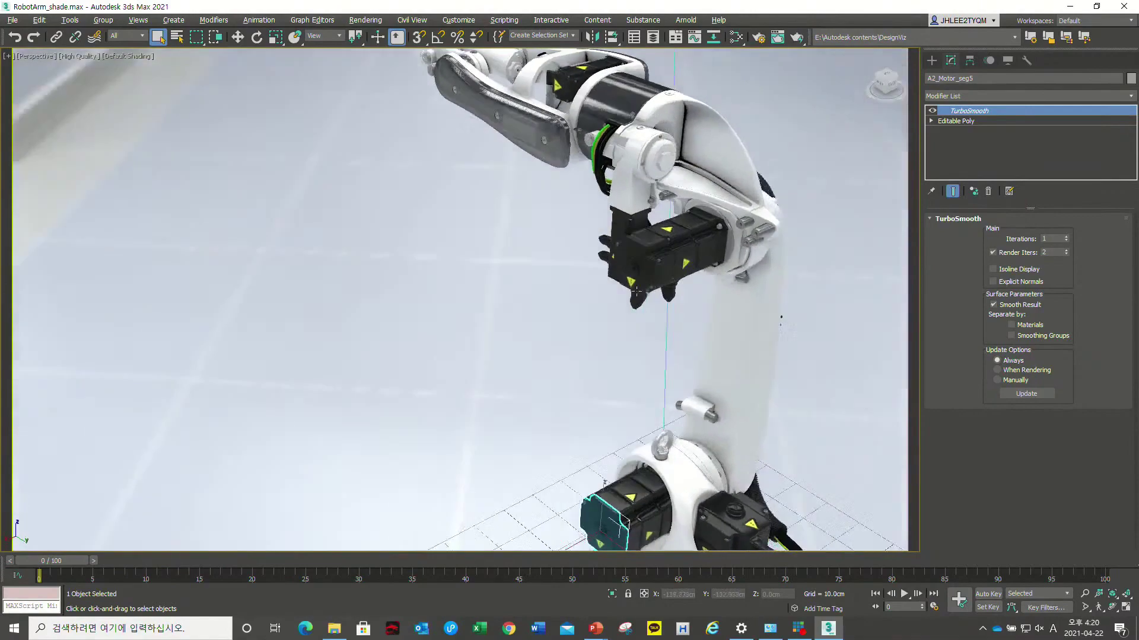
mouse_move(640, 254)
middle_mouse_down("alt")
mouse_move(676, 279)
mouse_move(442, 295)
mouse_move(685, 111)
middle_mouse_up("alt")
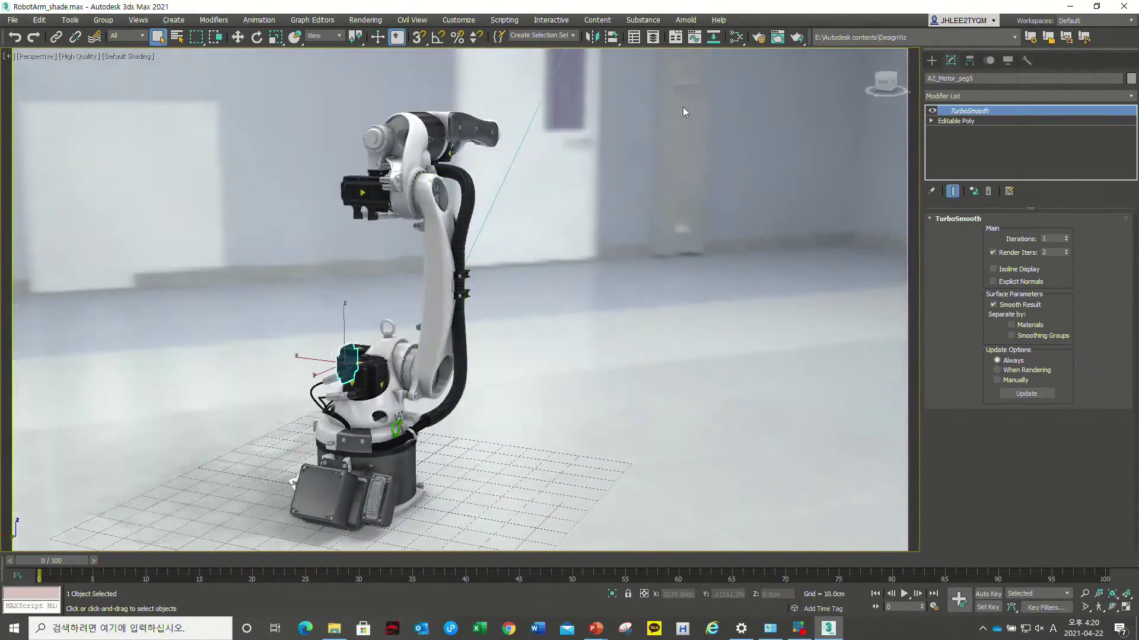
left_click(736, 36)
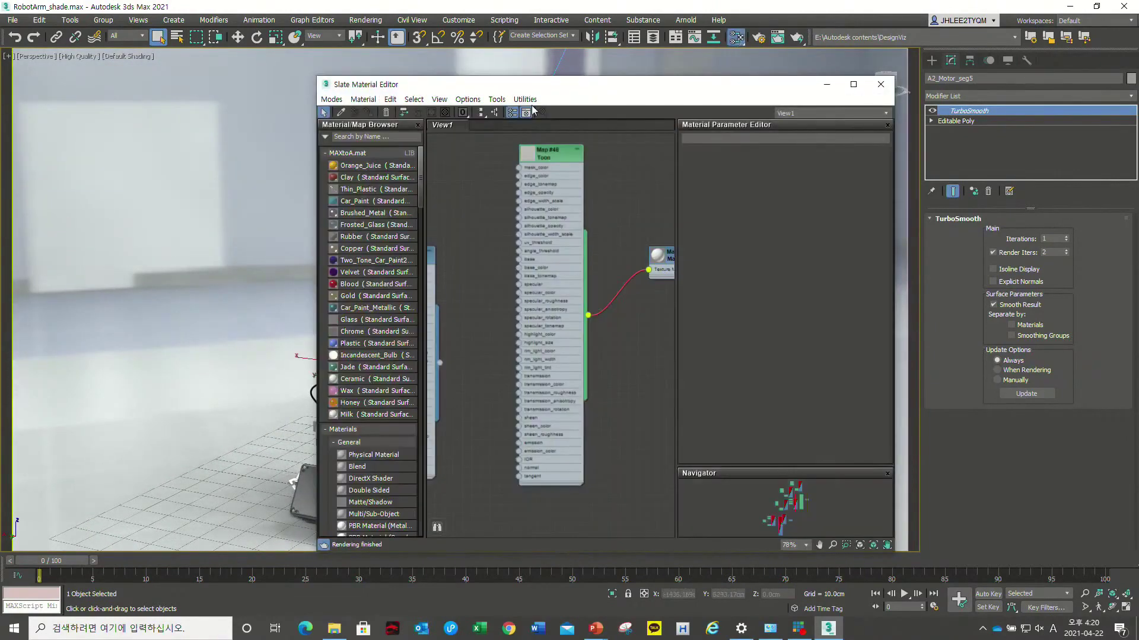
- Add a Physical Material node, Material #2, and place it above the Toon map node
scroll(515, 274, "down", 2)
scroll(525, 315, "down", 2)
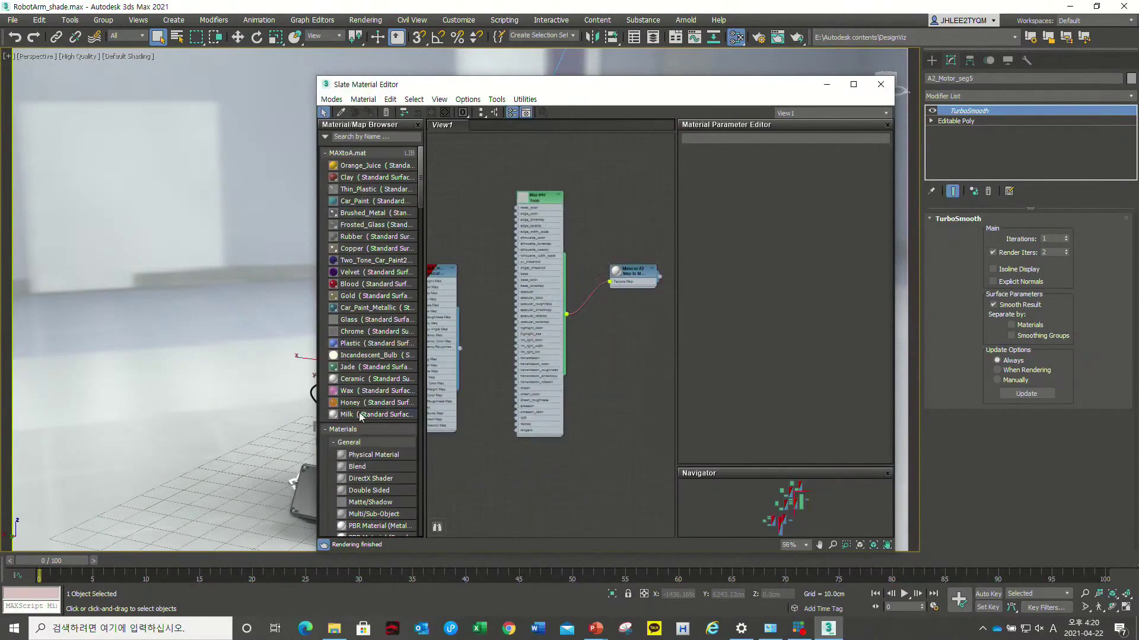
double_click(369, 455)
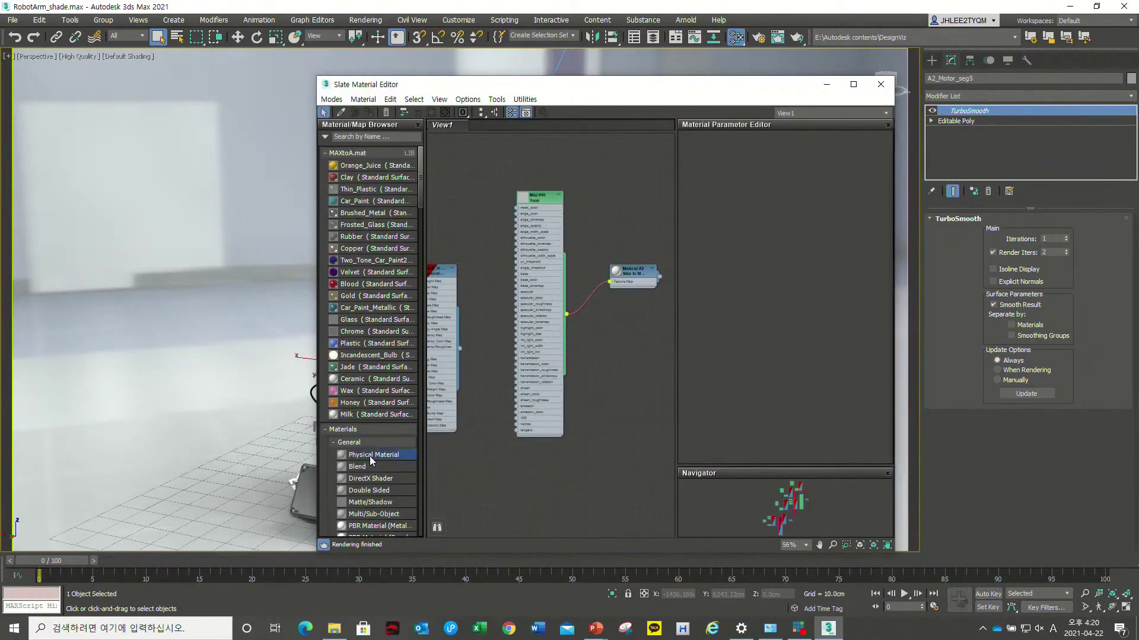
mouse_move(554, 264)
left_mouse_down()
mouse_move(568, 309)
mouse_move(610, 191)
left_mouse_up()
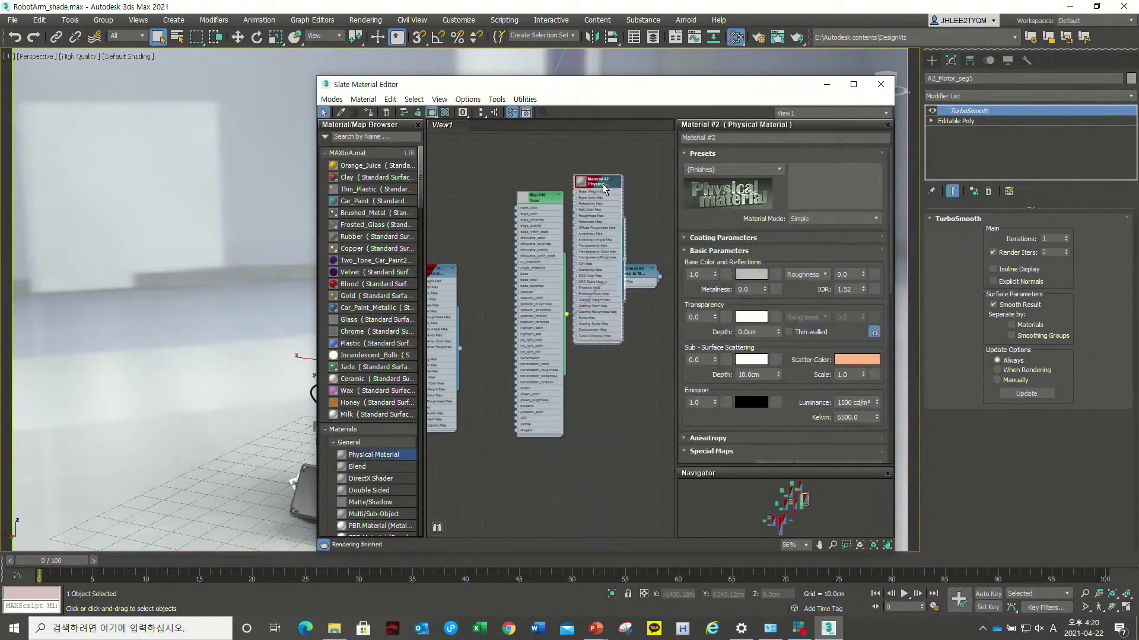
mouse_move(532, 208)
left_mouse_down()
mouse_move(516, 356)
mouse_move(526, 362)
left_mouse_up()
left_click_drag(640, 271, 618, 392)
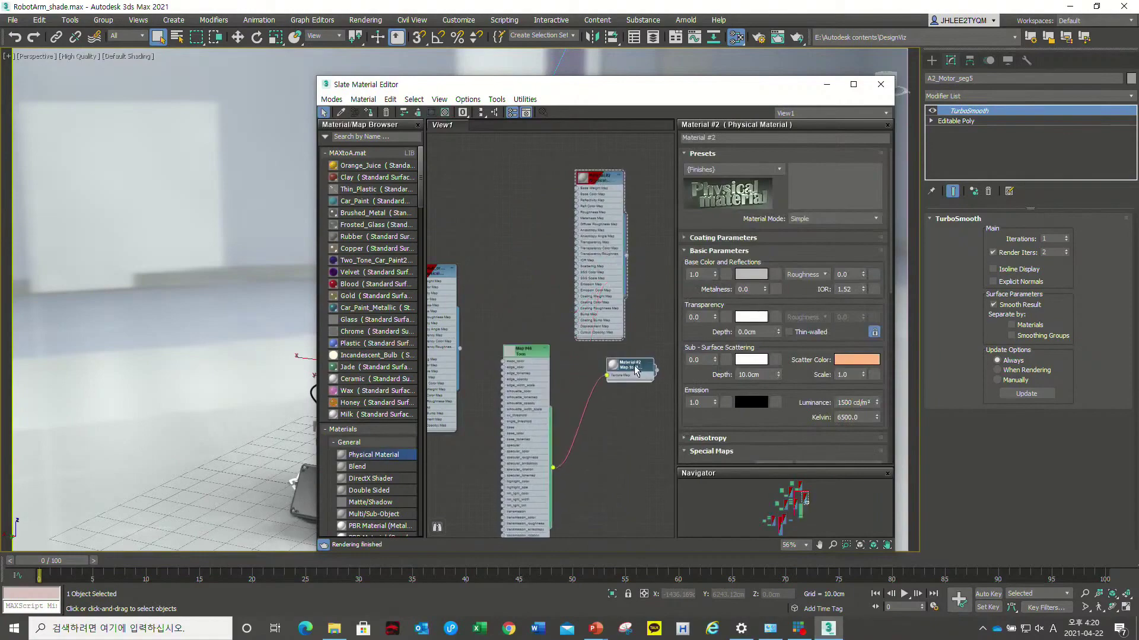
- Move the Slate Material Editor to the right to reveal the robot and orbit the viewport
left_click_drag(573, 93, 817, 92)
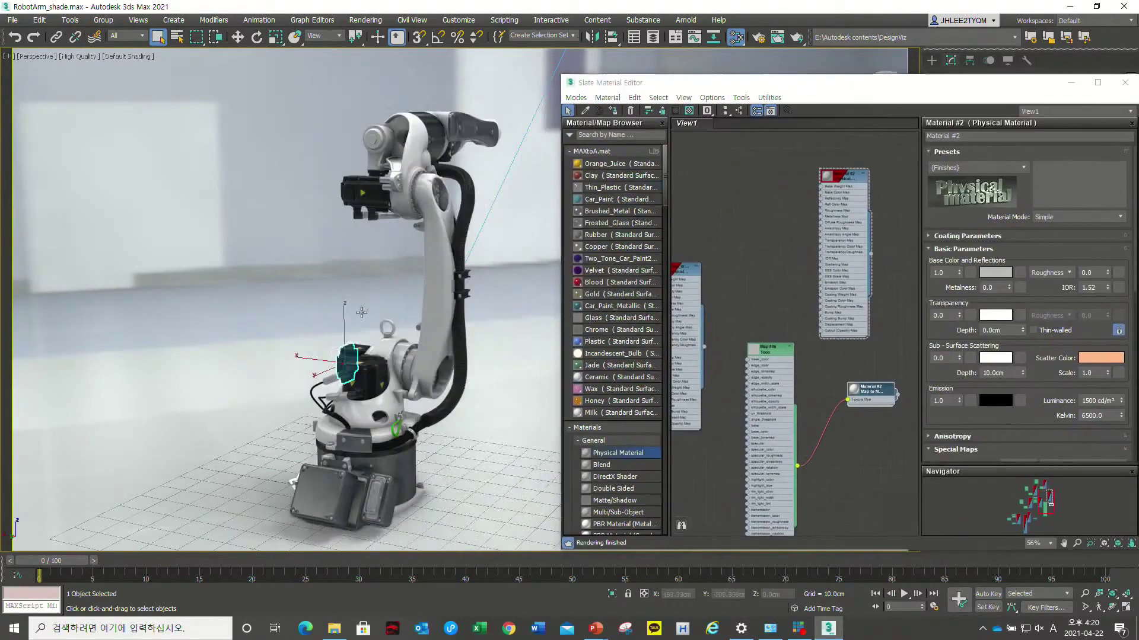
scroll(393, 294, "up", 3)
scroll(394, 294, "up", 3)
mouse_move(393, 294)
middle_mouse_down("alt")
mouse_move(404, 307)
mouse_move(386, 255)
middle_mouse_up("alt")
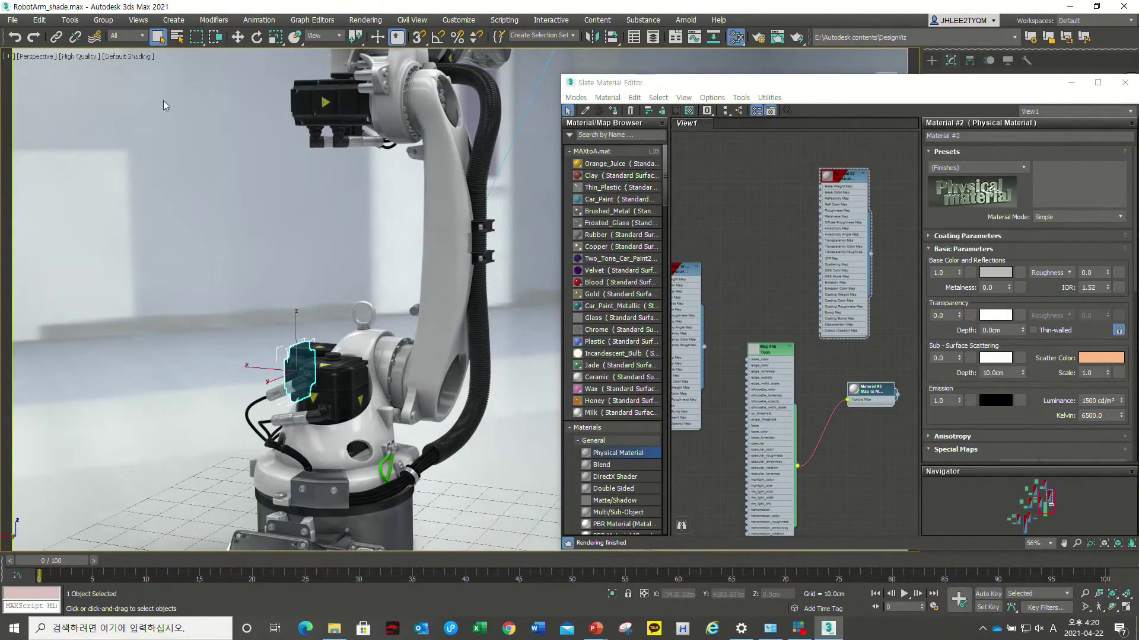
left_click(67, 57)
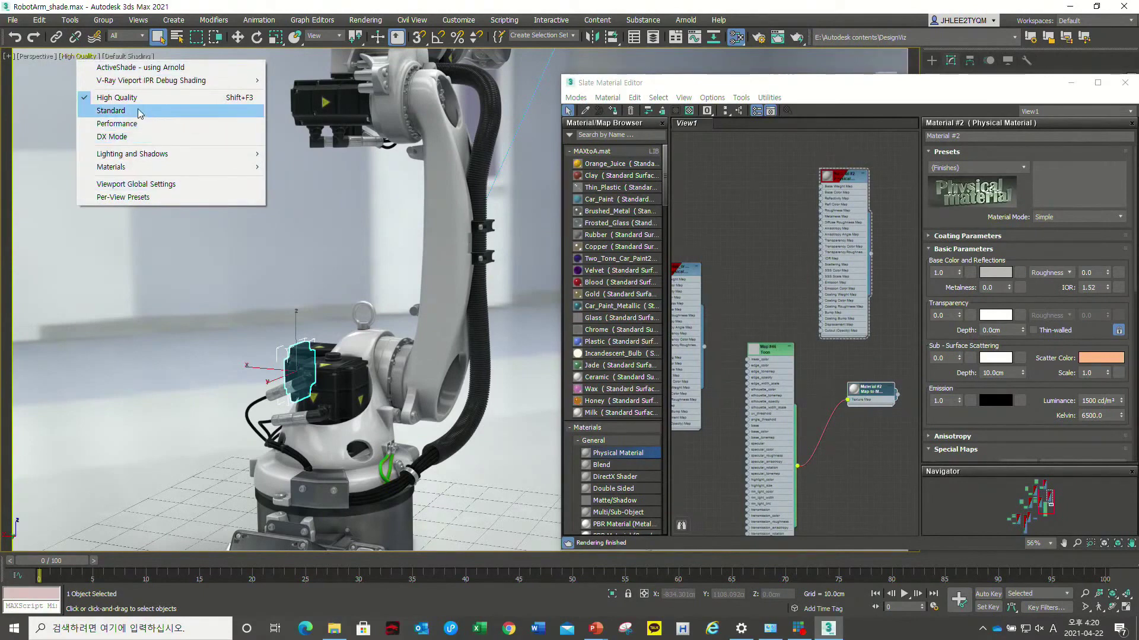
left_click(112, 113)
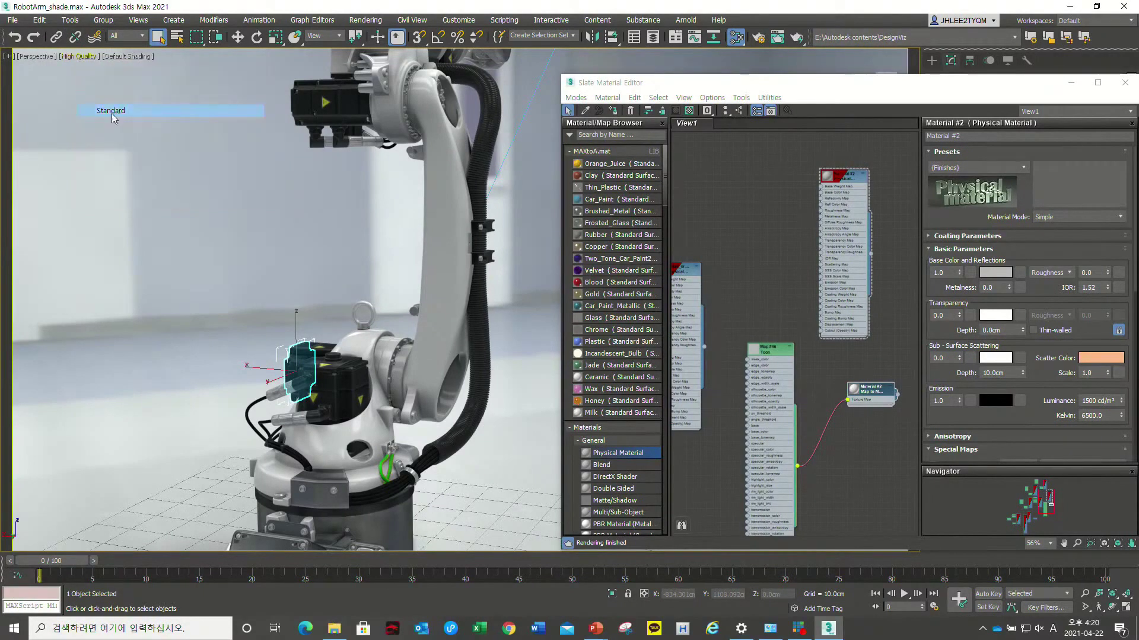
left_click(73, 56)
left_click(112, 124)
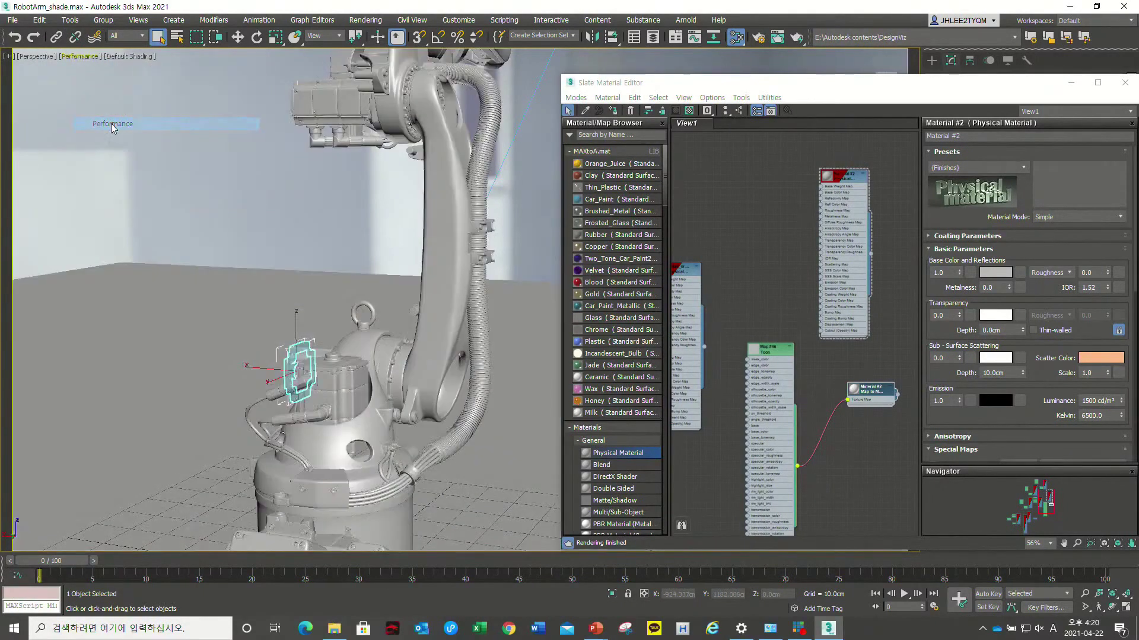
left_click(78, 56)
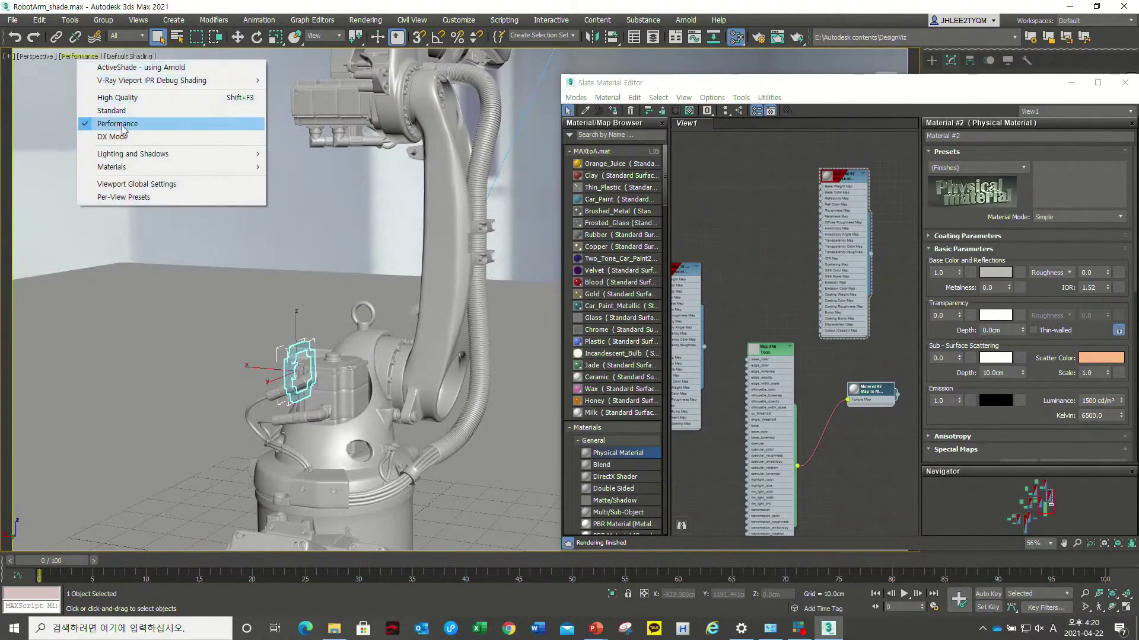
left_click(121, 99)
mouse_move(315, 223)
middle_mouse_down("alt")
mouse_move(417, 349)
mouse_move(349, 358)
middle_mouse_up("alt")
scroll(386, 343, "down", 3)
scroll(352, 341, "up", 1)
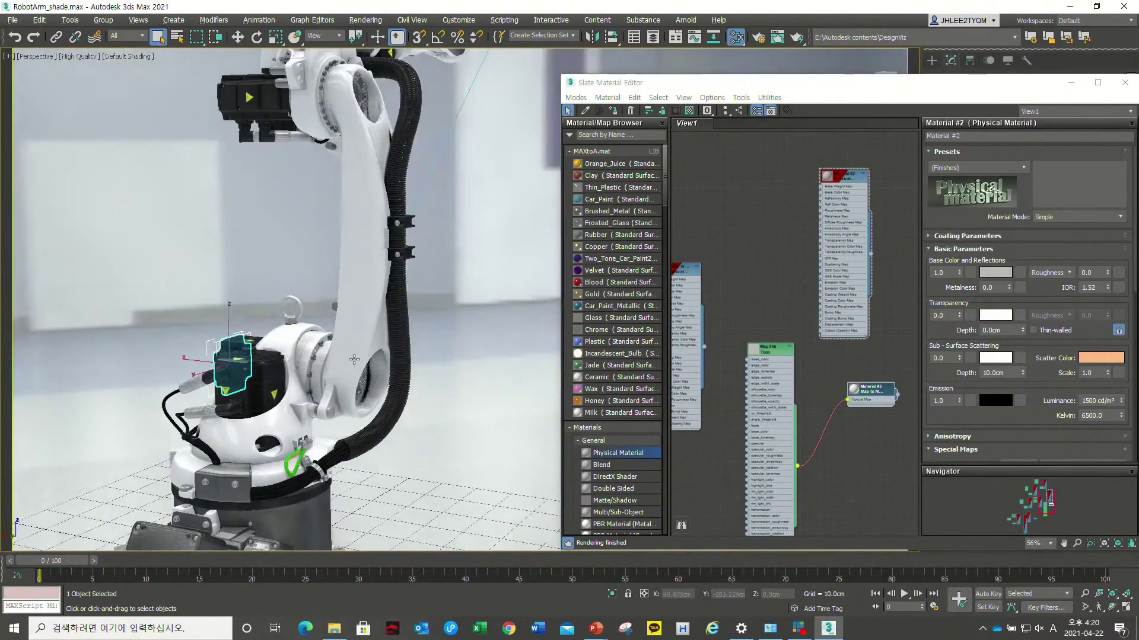
left_click(378, 239)
- Make Material #2 the active material and position its node in the node view
left_click(836, 177)
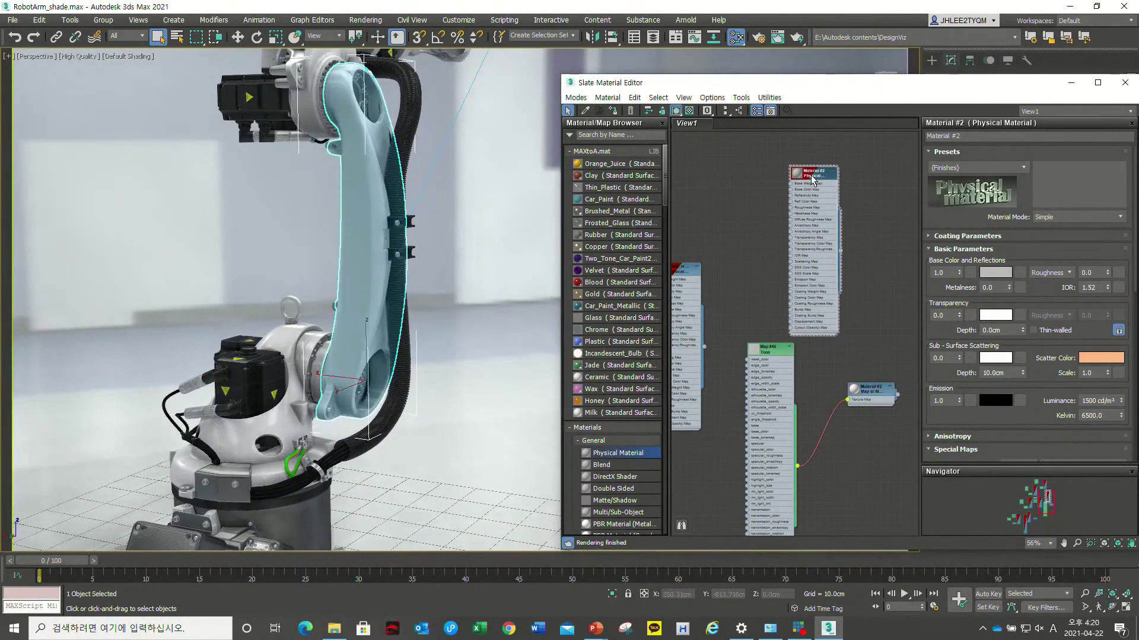
scroll(814, 188, "up", 3)
left_click_drag(805, 164, 797, 145)
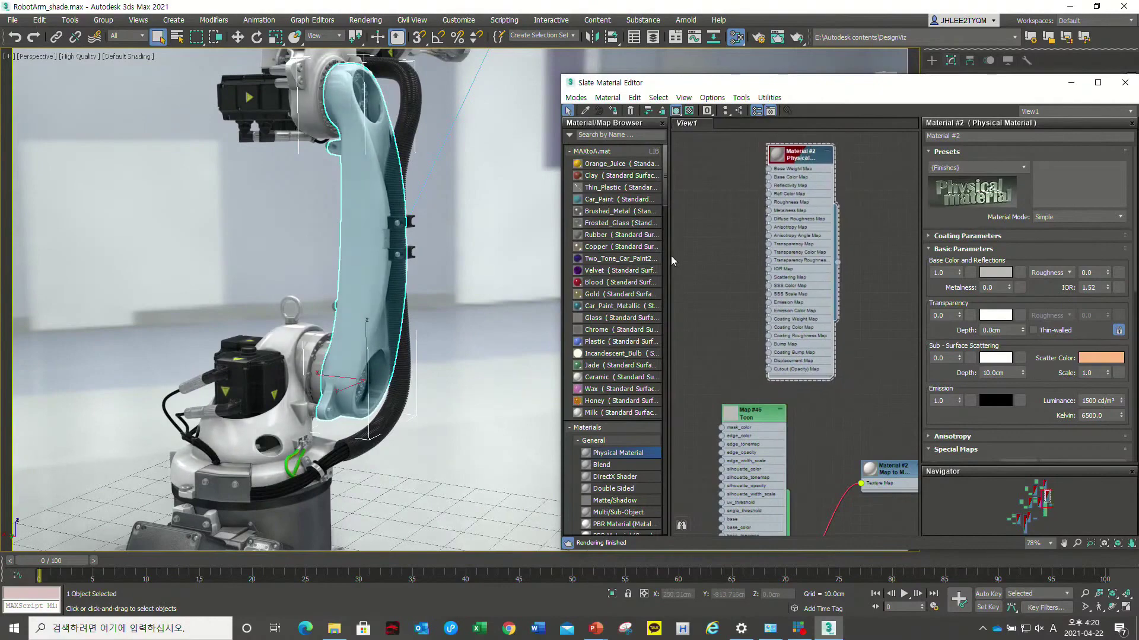
middle_click_drag(368, 281, 391, 279, "alt")
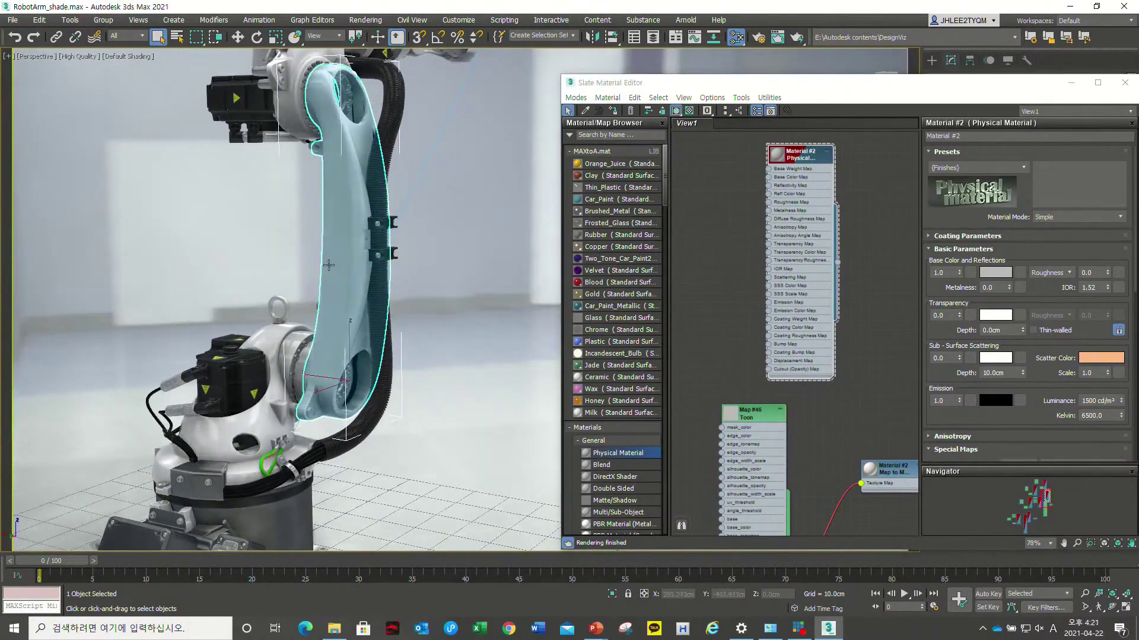
left_click_drag(800, 154, 782, 155)
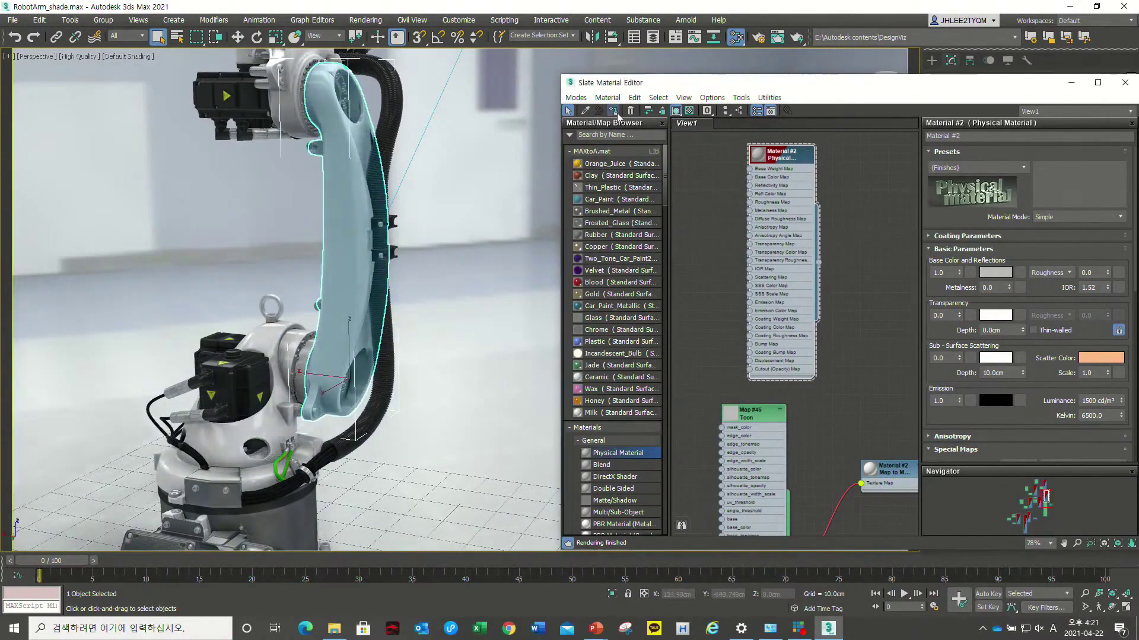
middle_click_drag(353, 255, 341, 222, "alt")
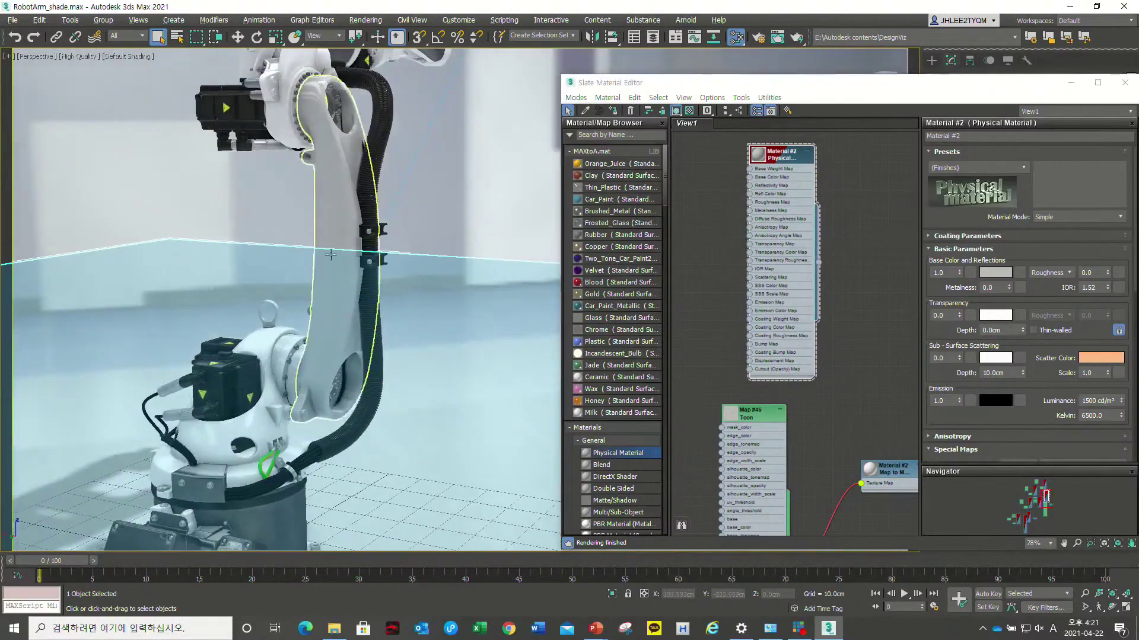
left_click_drag(782, 151, 773, 152)
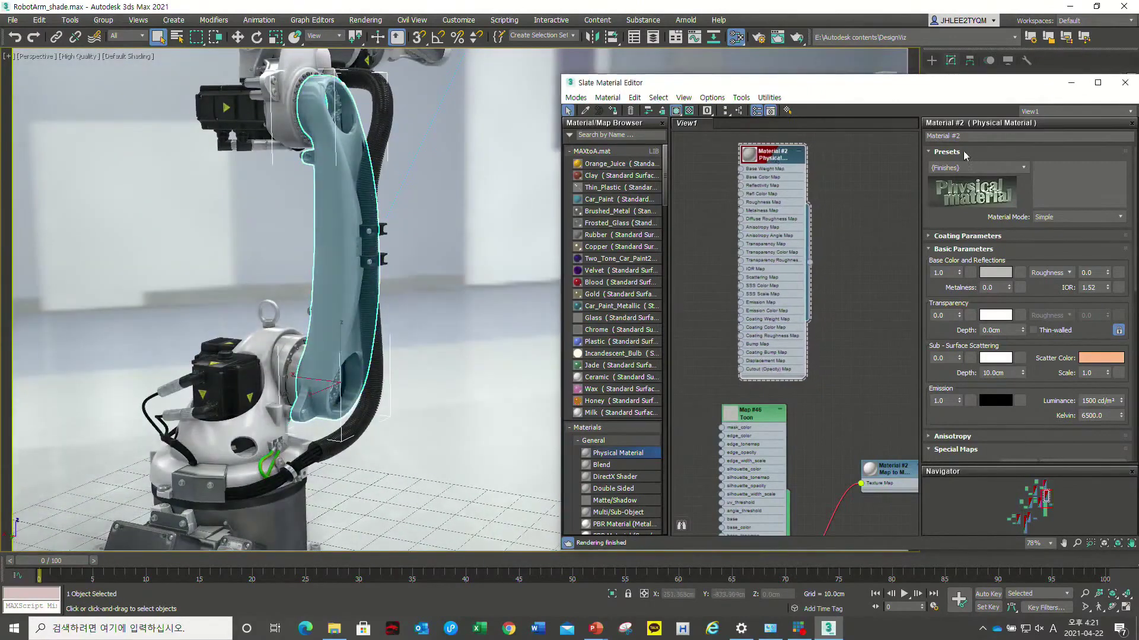
- Apply the Glossy Paint preset to Material #2 and orbit to view the arm
left_click(982, 165)
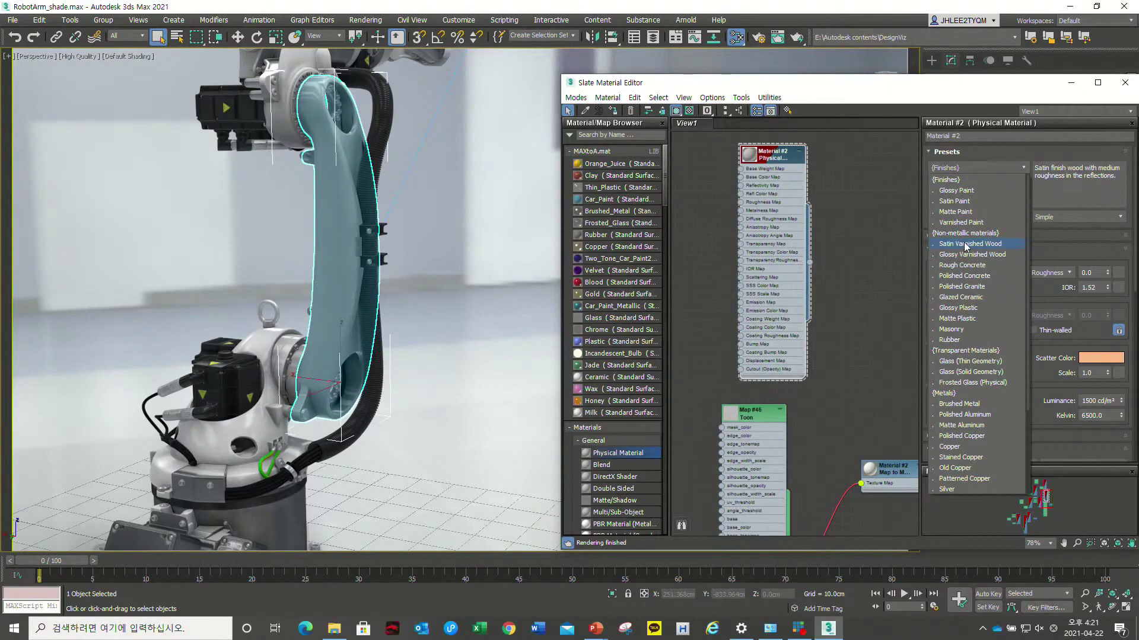
left_click(968, 193)
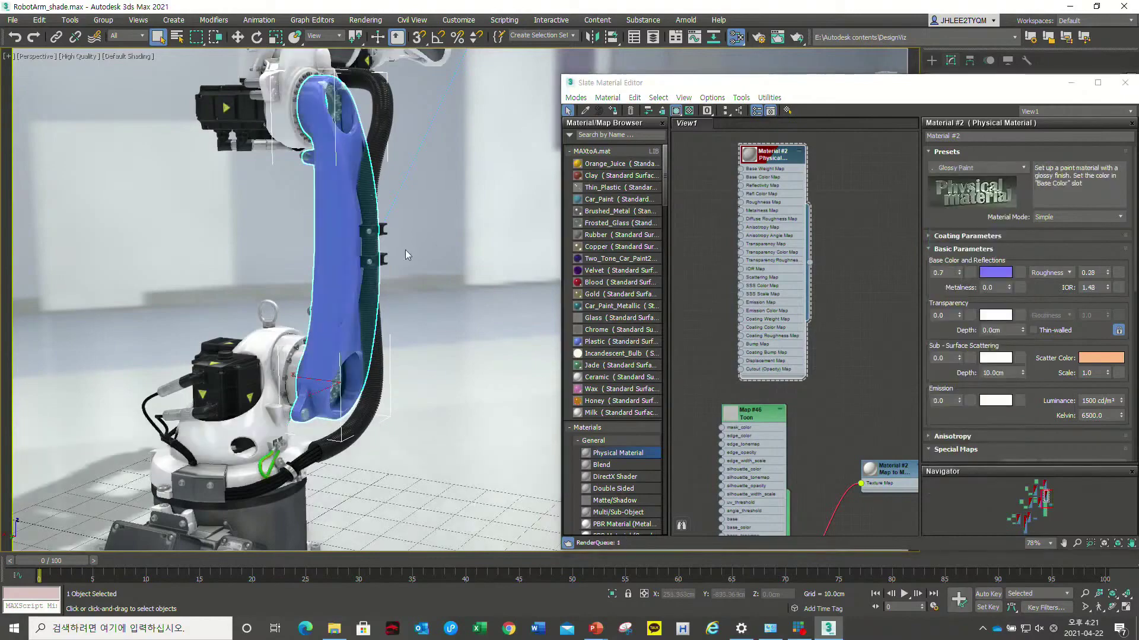
mouse_move(373, 227)
middle_mouse_down("alt")
mouse_move(468, 275)
mouse_move(255, 243)
middle_mouse_up("alt")
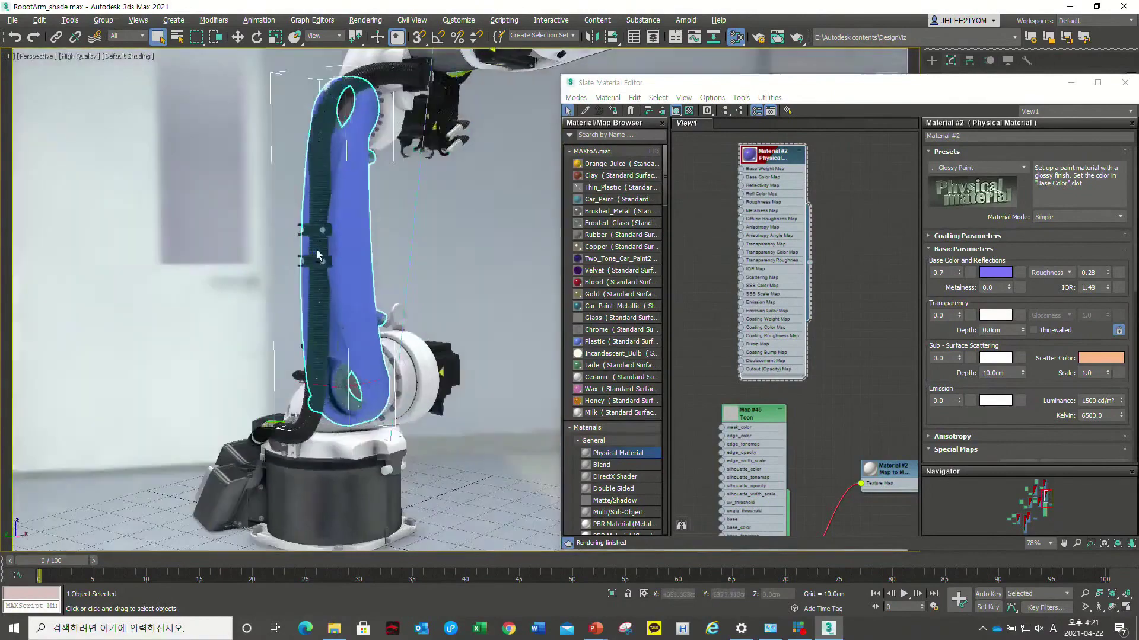
mouse_move(384, 256)
middle_mouse_down("alt")
mouse_move(417, 244)
mouse_move(351, 217)
middle_mouse_up("alt")
- Select the purple upper arm and switch Material #2 to the Brushed Metal preset
left_click(390, 259)
mouse_move(390, 258)
middle_mouse_down("alt")
mouse_move(365, 264)
mouse_move(451, 261)
middle_mouse_up("alt")
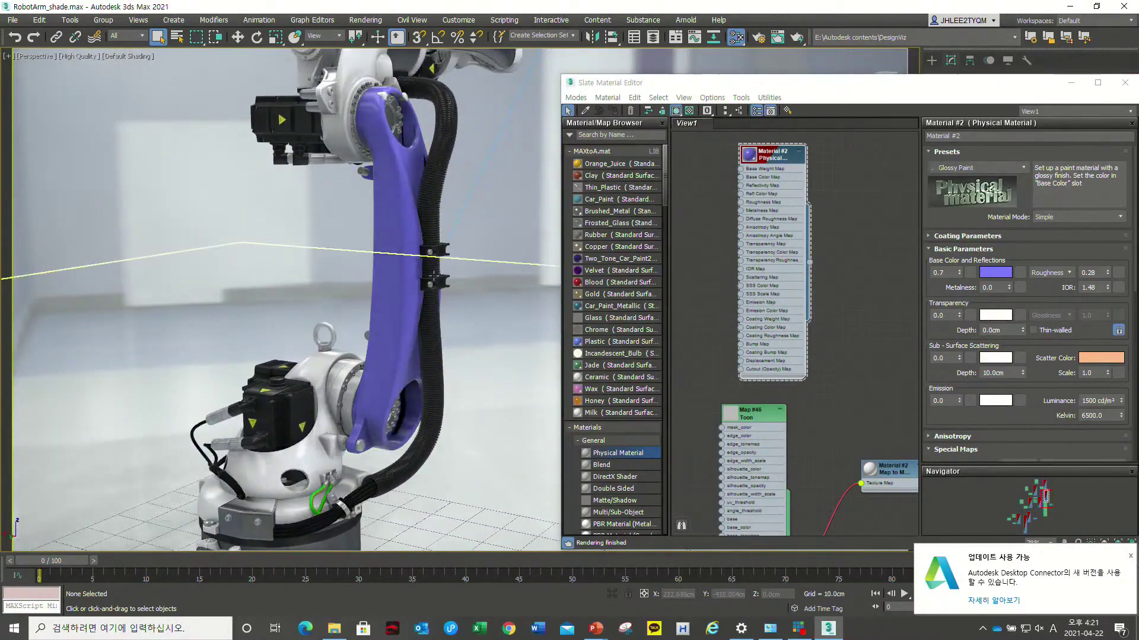
left_click(411, 263)
left_click(979, 168)
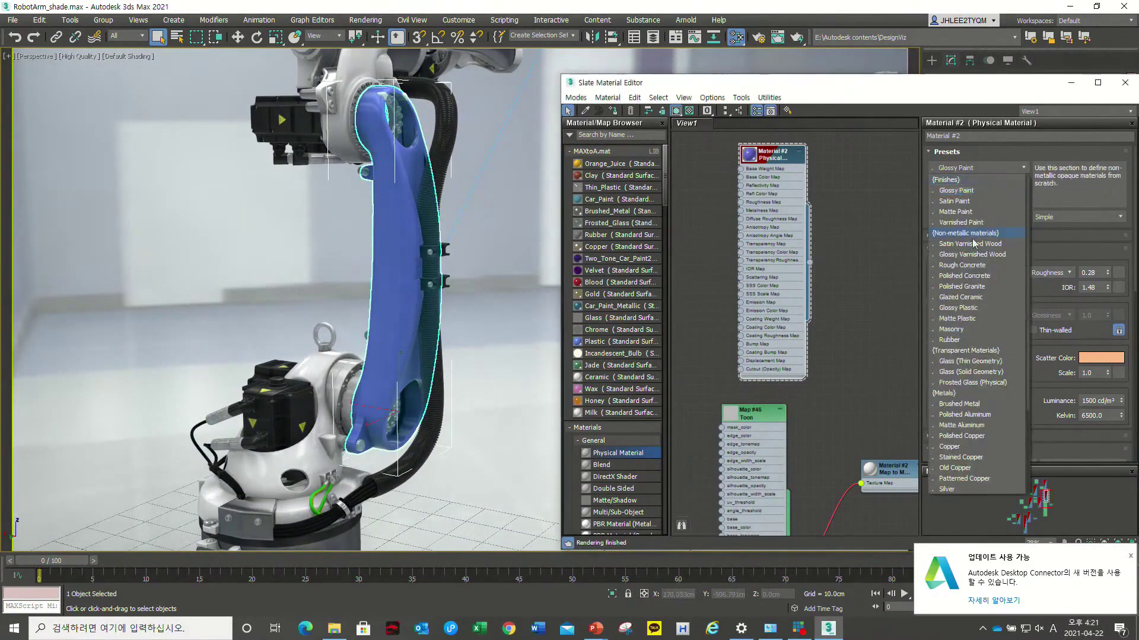
scroll(971, 344, "down", 1)
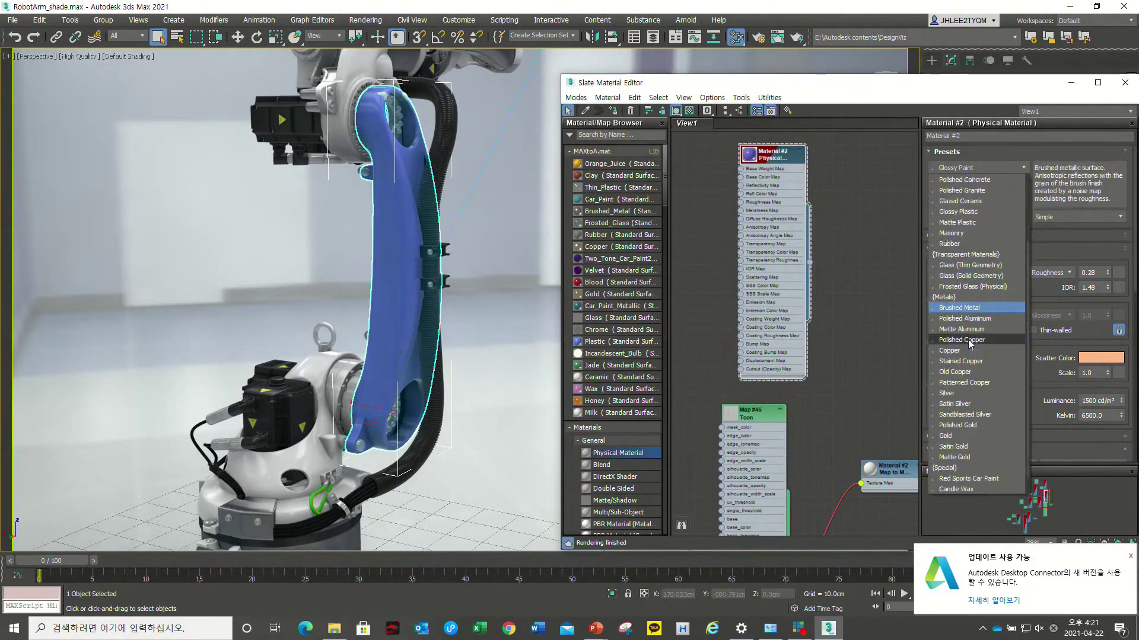
left_click(560, 318)
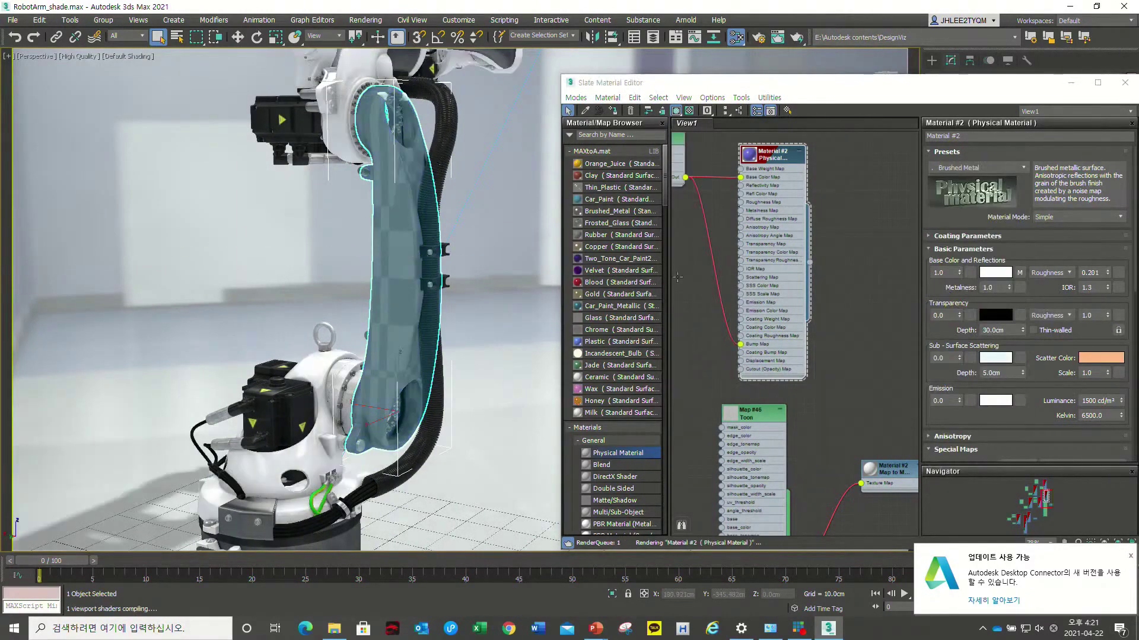
- Keep Material #2 on the Brushed Metal preset and open its Base Color selector
scroll(806, 192, "down", 1)
middle_click_drag(687, 187, 732, 220)
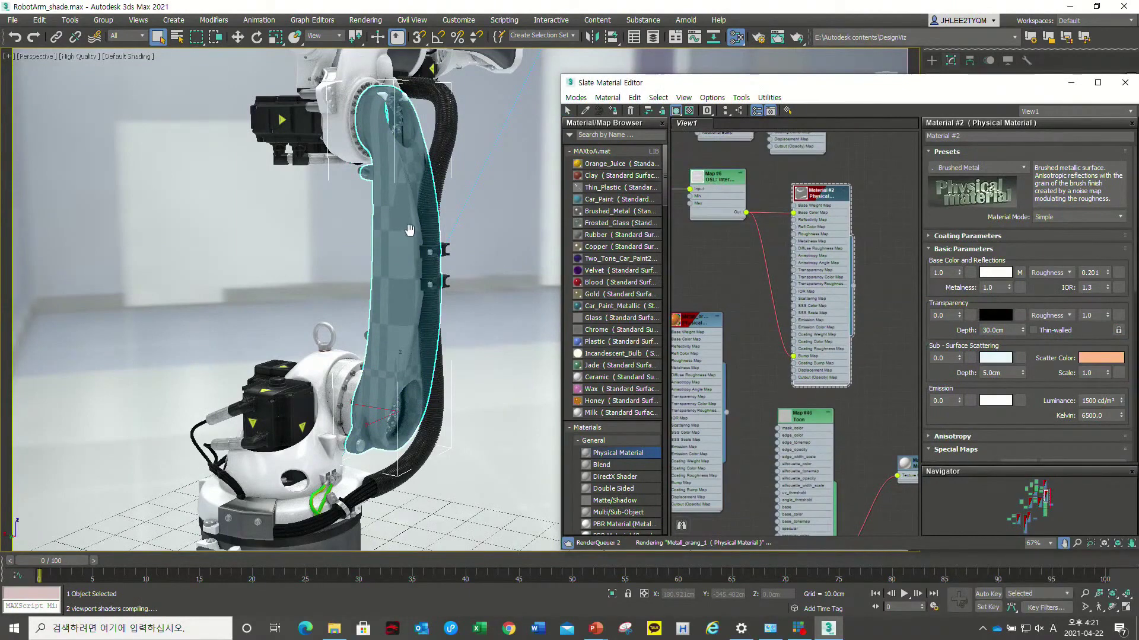
middle_click_drag(424, 238, 431, 240)
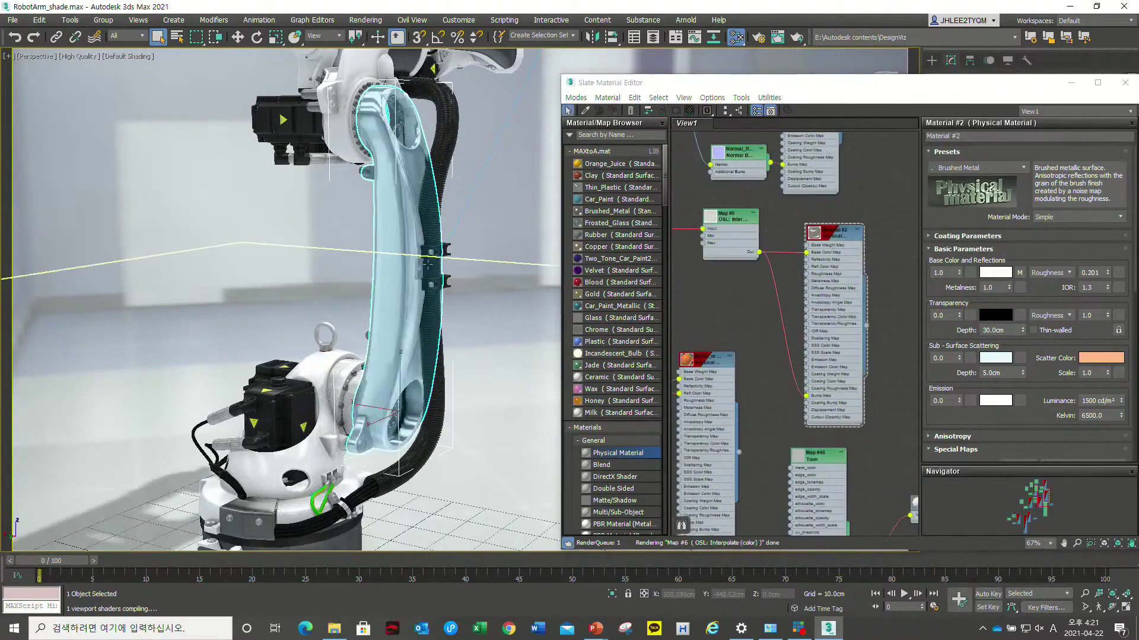
mouse_move(425, 306)
middle_mouse_down("alt")
mouse_move(446, 299)
mouse_move(298, 289)
mouse_move(510, 255)
middle_mouse_up("alt")
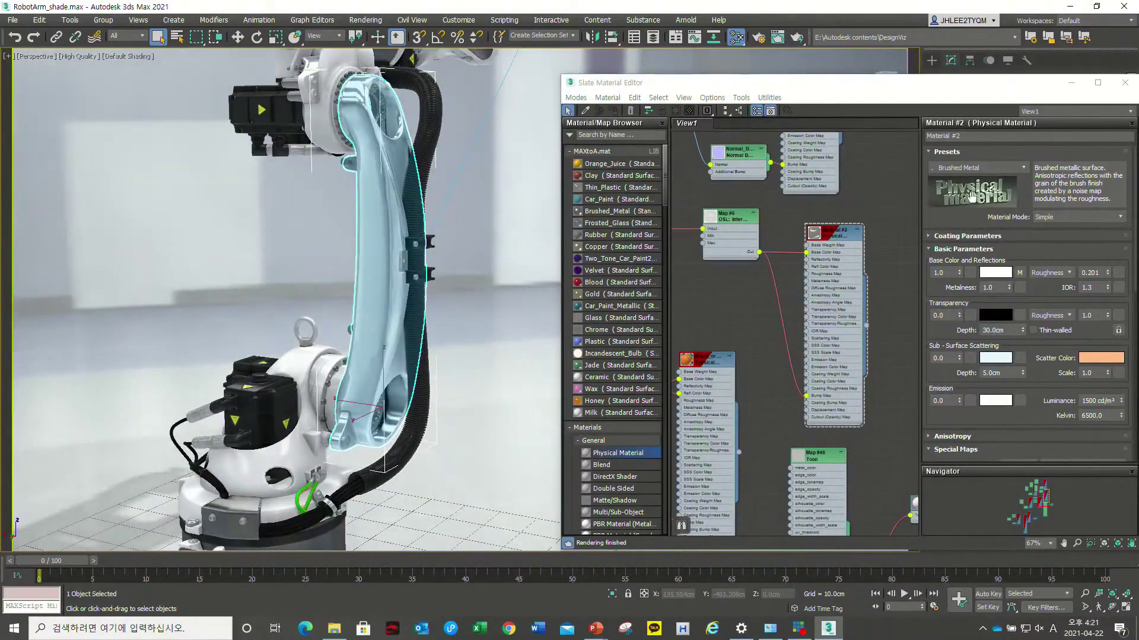
left_click(1007, 168)
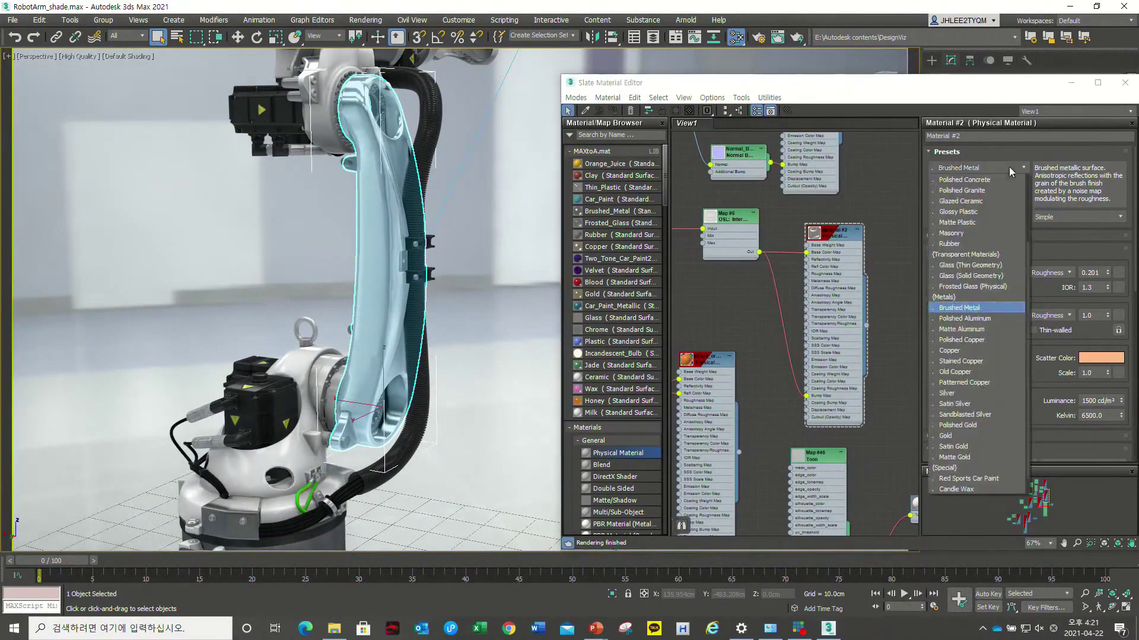
left_click(889, 216)
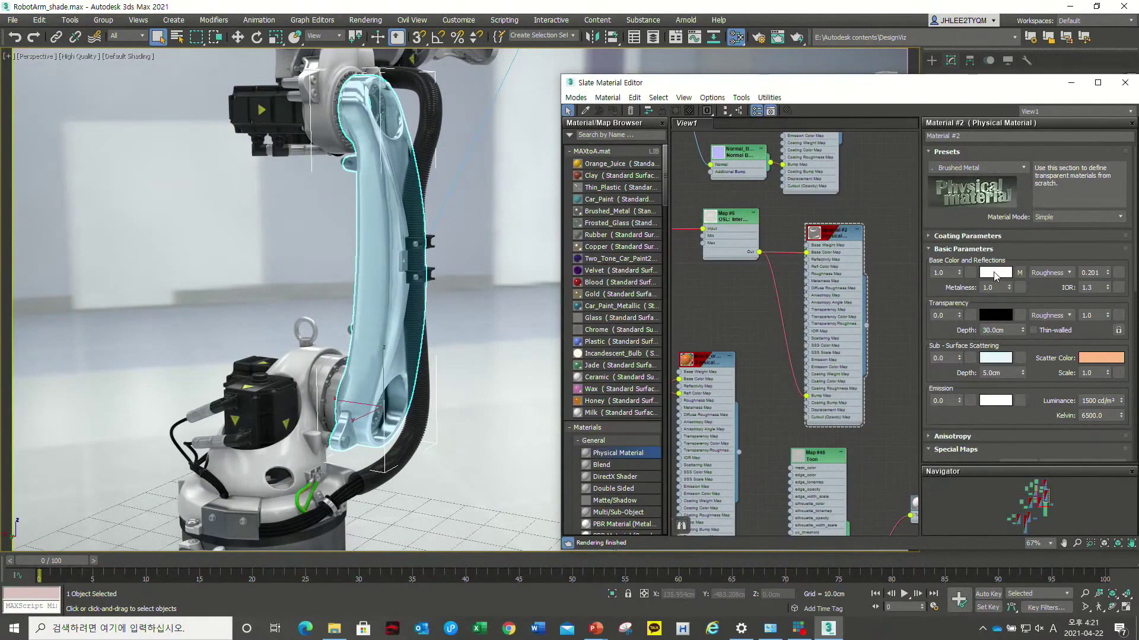
left_click(995, 274)
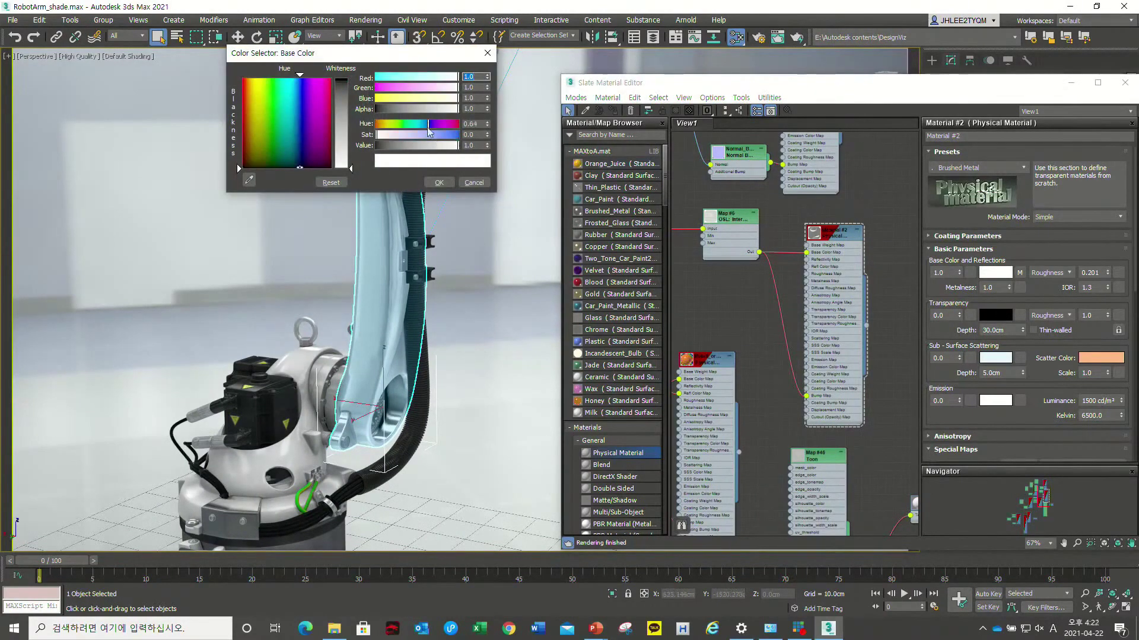
- Change Material #2's base colour to tan (R 0.545, G 0.357, B 0.137) and confirm
left_click_drag(397, 88, 387, 77)
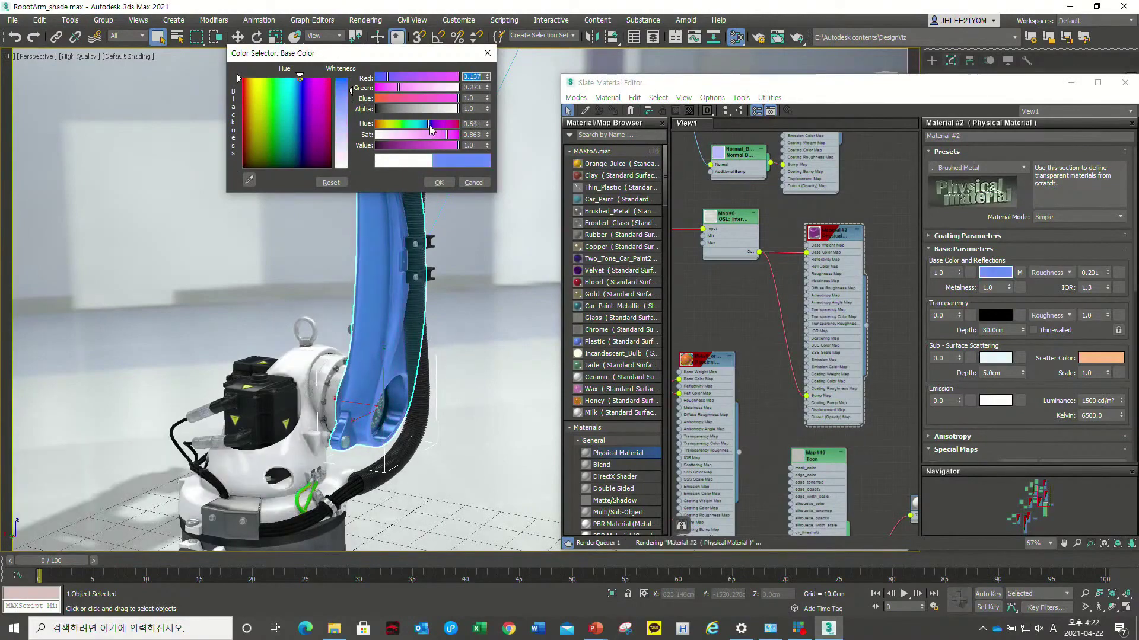
left_click_drag(278, 111, 252, 126)
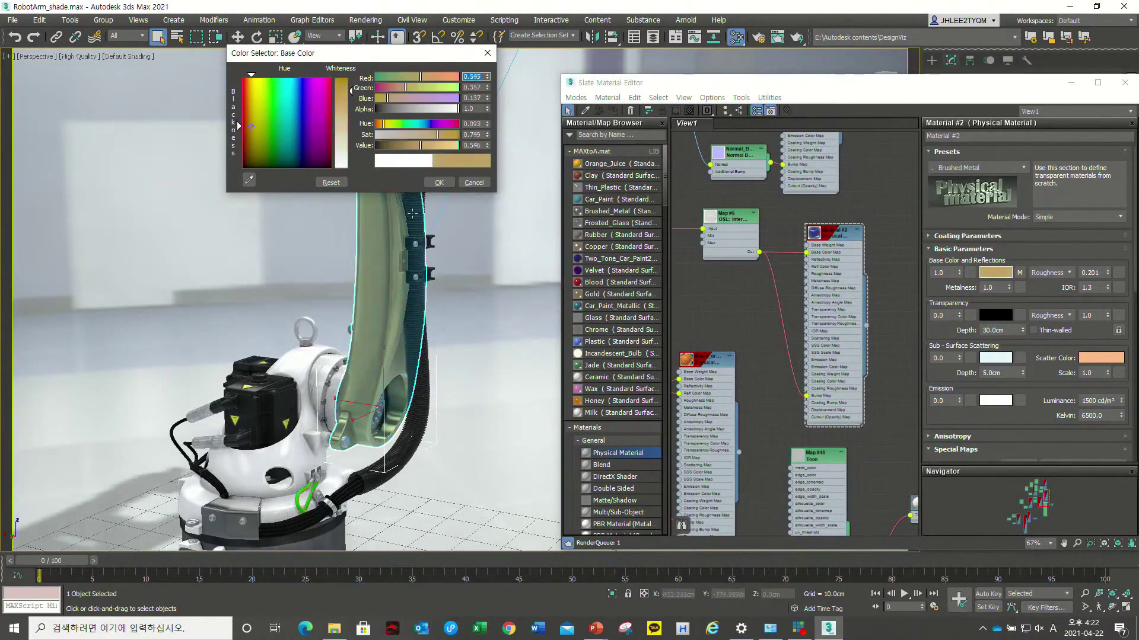
left_click(439, 183)
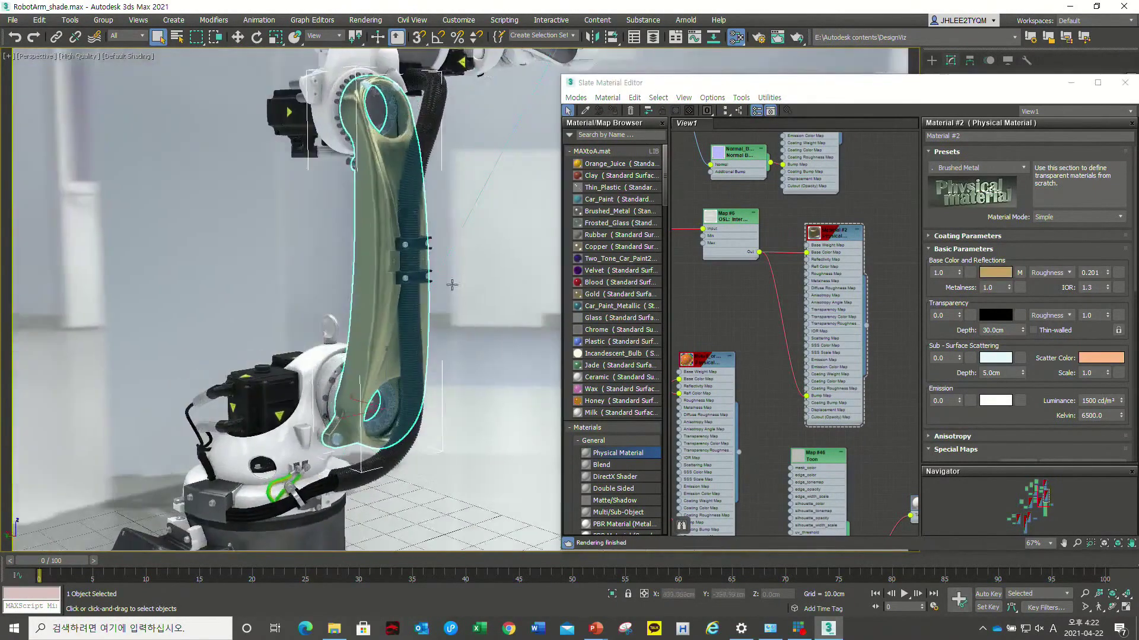
left_click(988, 168)
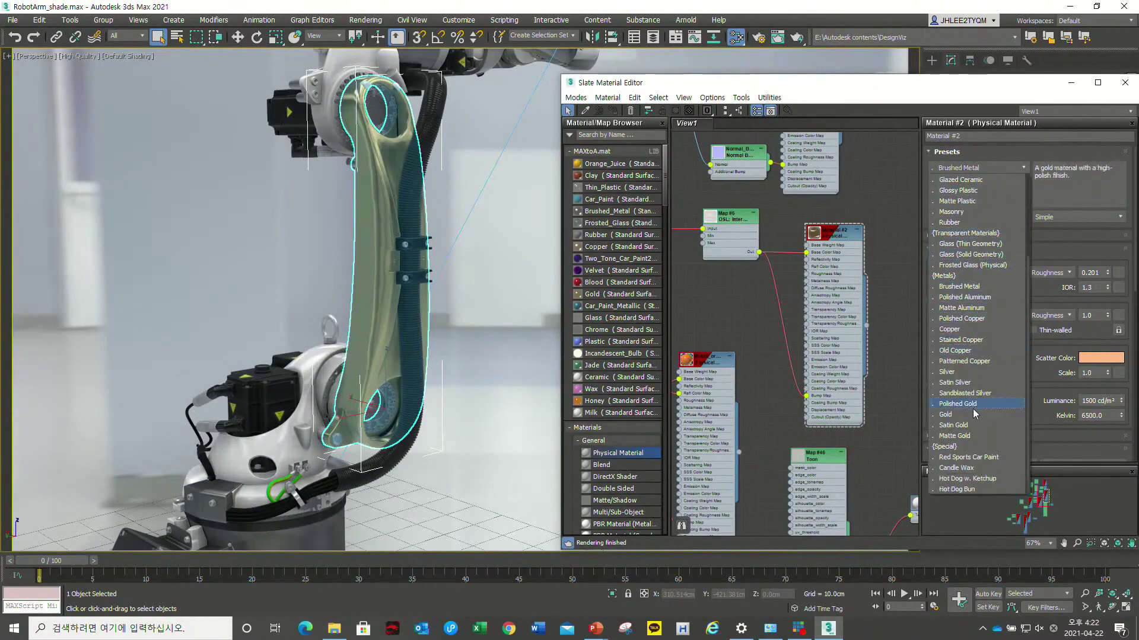
- Apply the Gold preset to Material #2 and check the gold arm link in the viewport
left_click(973, 415)
mouse_move(397, 289)
middle_mouse_down("alt")
mouse_move(353, 274)
mouse_move(978, 259)
middle_mouse_up("alt")
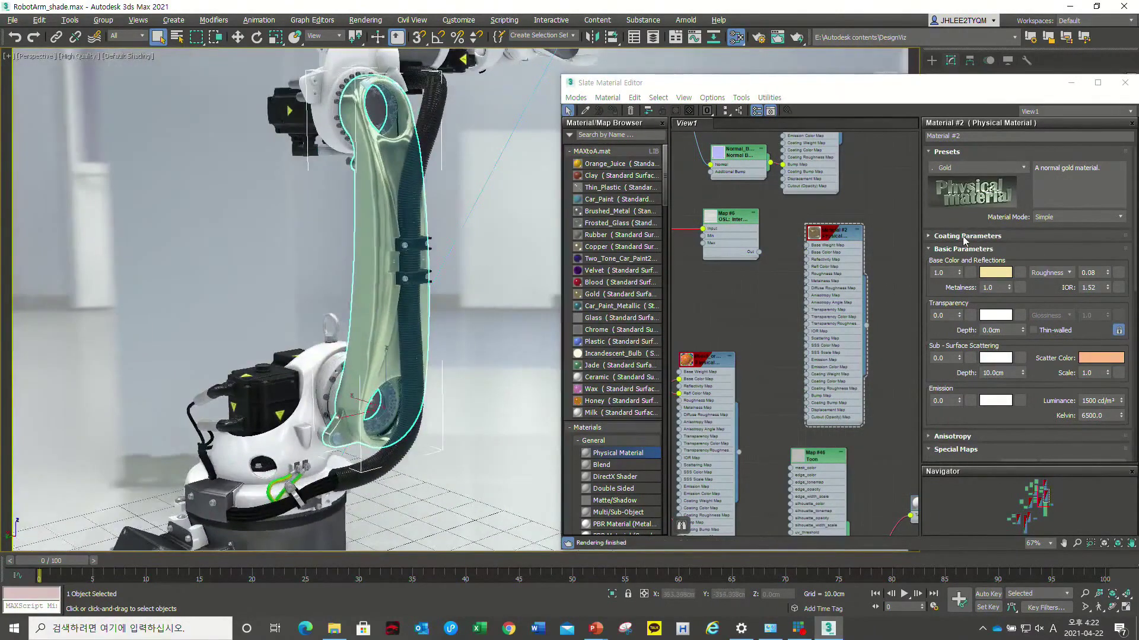
left_click(964, 168)
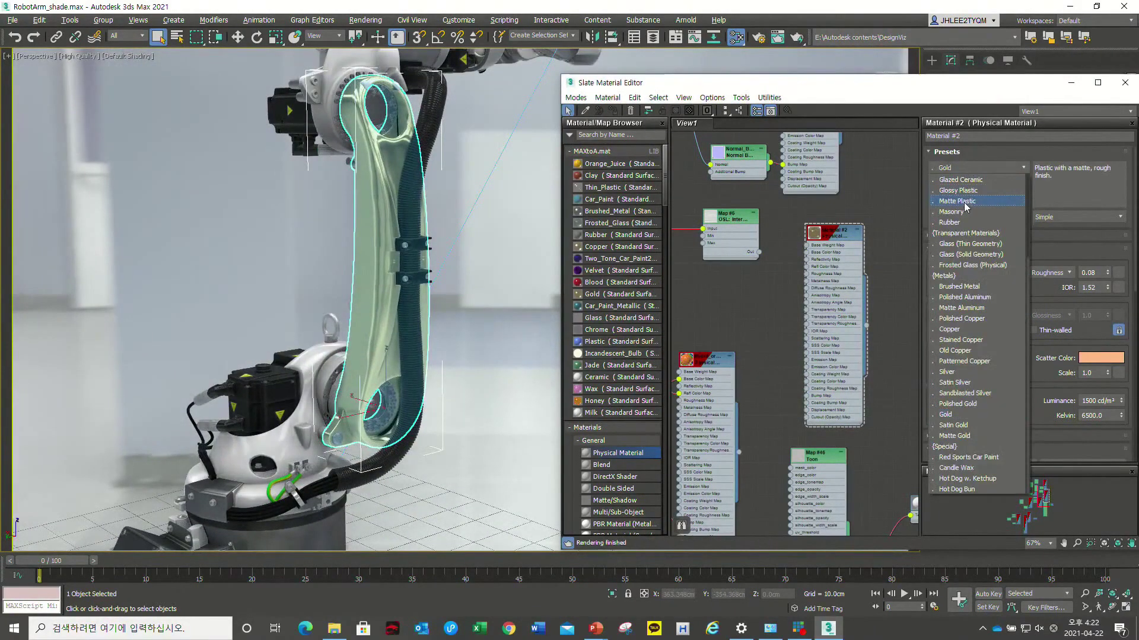
left_click(448, 257)
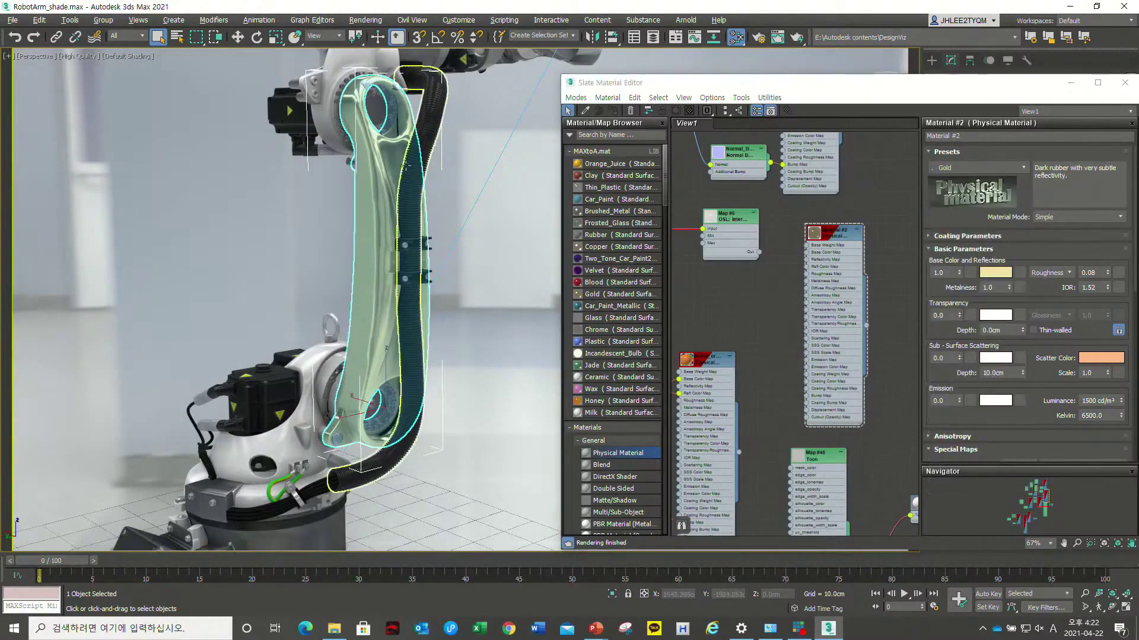
scroll(436, 229, "up", 3)
scroll(419, 217, "up", 3)
- Orbit around the robot arm, then add a new Physical Material node to the graph
middle_click_drag(420, 217, 406, 169, "alt")
scroll(781, 304, "down", 2)
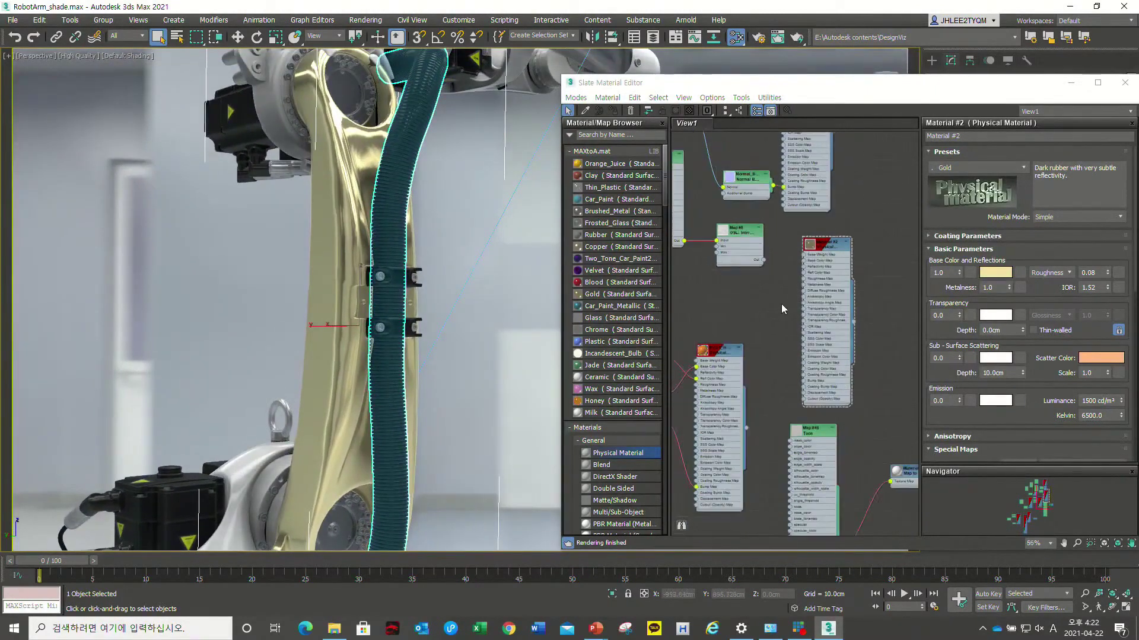
scroll(781, 304, "down", 2)
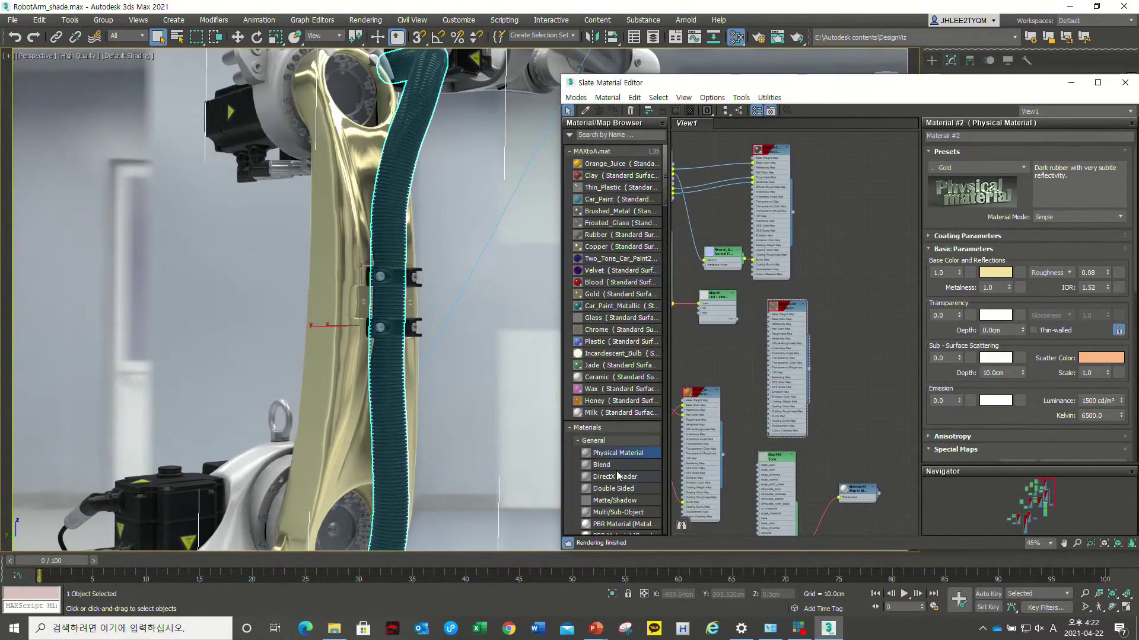
left_click_drag(618, 457, 801, 344)
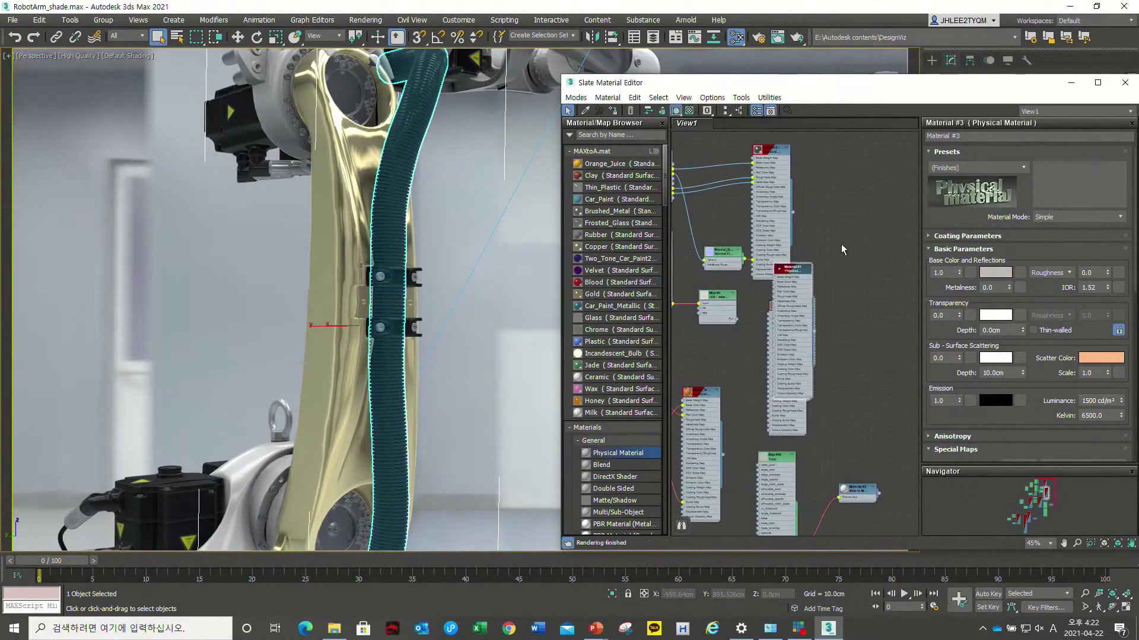
- Place the Material #3 node beside Material #2 and select the arm's main link
left_click_drag(794, 274, 858, 224)
scroll(880, 223, "up", 2)
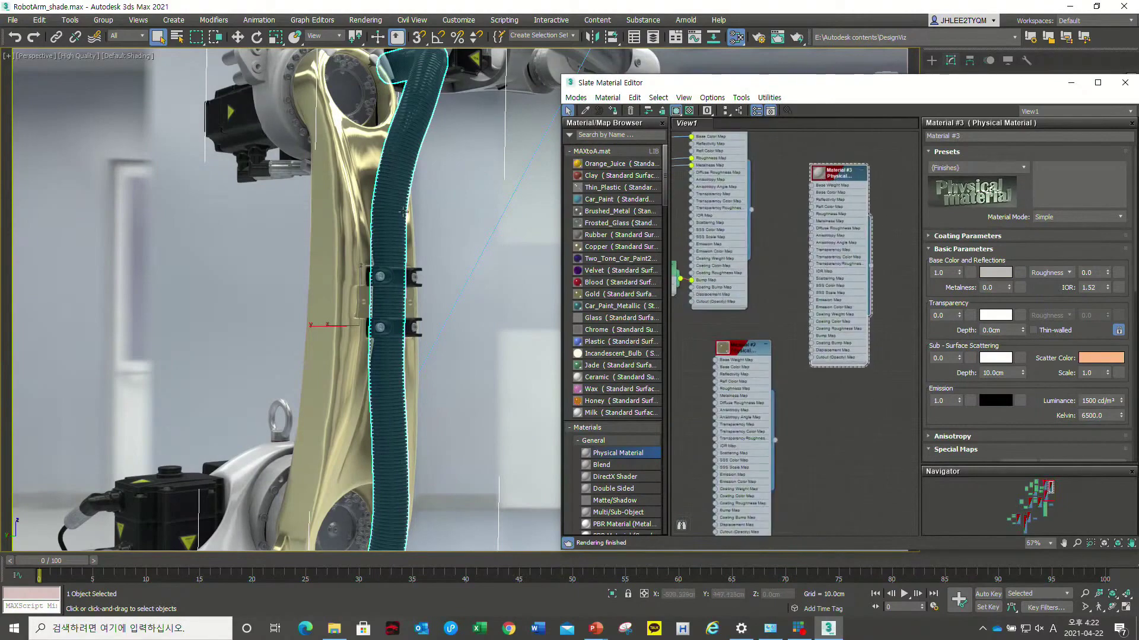
middle_click_drag(397, 162, 389, 205, "alt")
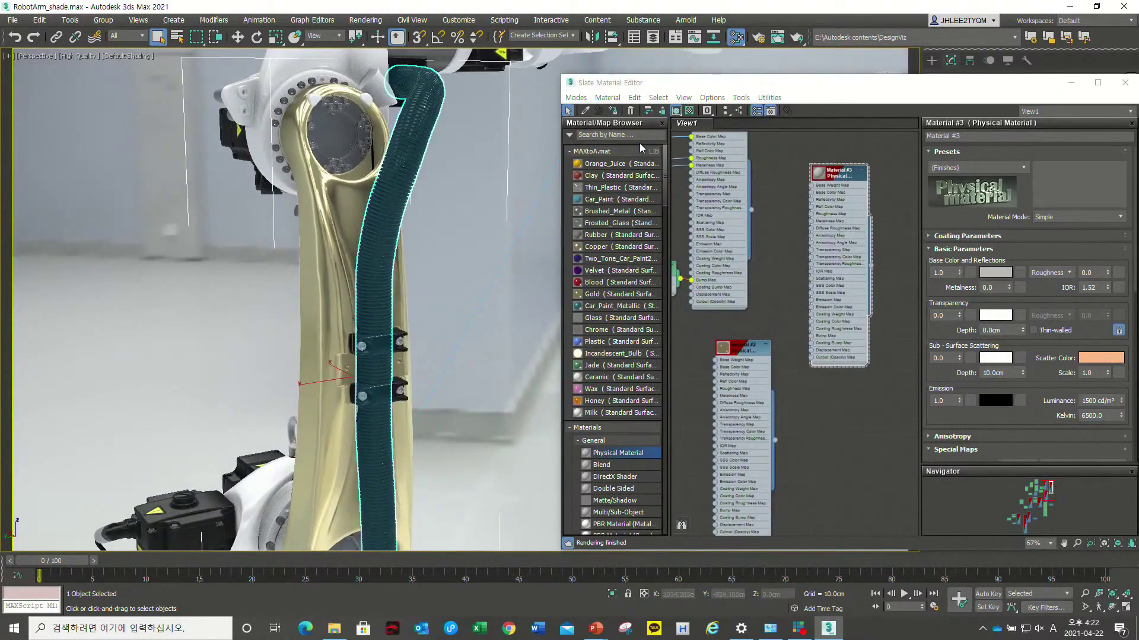
left_click(320, 281)
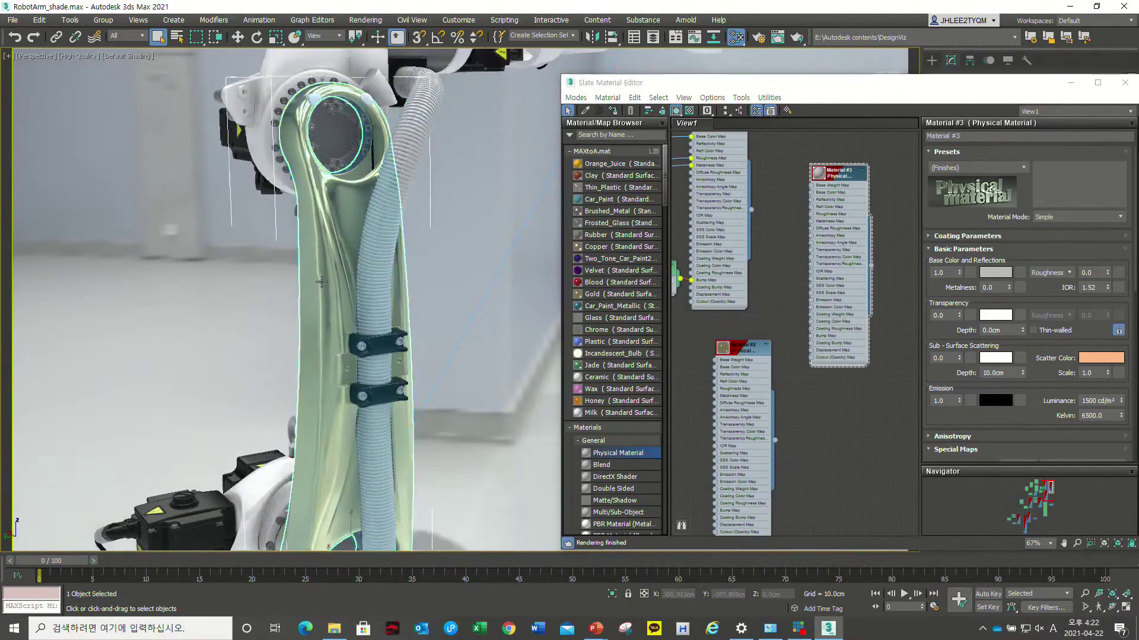
left_click(978, 168)
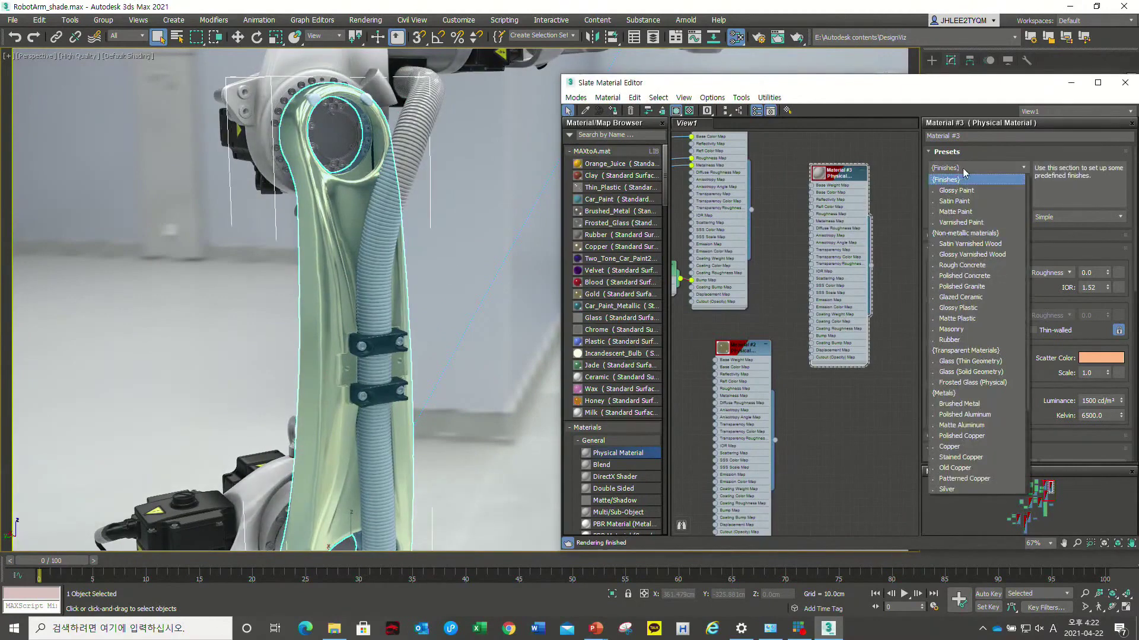
- Apply the Rubber preset to Material #3 and select the hose running along the arm
left_click(948, 339)
mouse_move(451, 298)
middle_mouse_down("alt")
mouse_move(467, 264)
mouse_move(419, 237)
mouse_move(422, 197)
mouse_move(413, 259)
mouse_move(241, 153)
middle_mouse_up("alt")
left_click(413, 259)
mouse_move(232, 246)
middle_mouse_down("alt")
mouse_move(356, 261)
mouse_move(402, 295)
middle_mouse_up("alt")
left_click(356, 260)
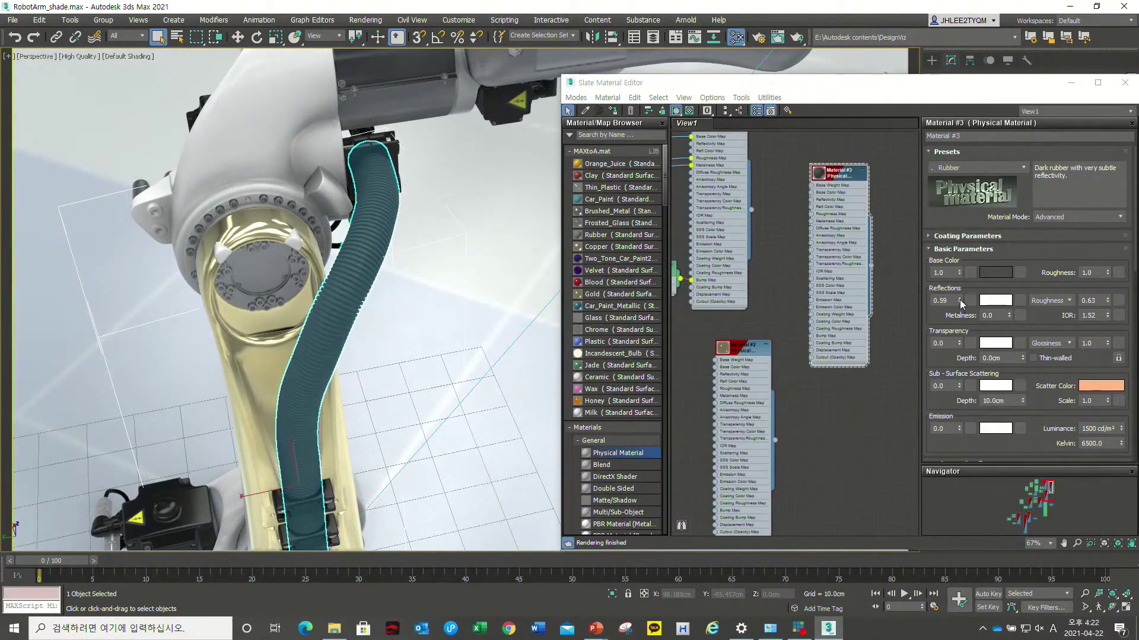
- Raise the rubber's reflection weight to 1.0 and lower its roughness to 0.31
left_click_drag(962, 302, 961, 279)
mouse_move(488, 291)
middle_mouse_down("alt")
mouse_move(367, 311)
mouse_move(367, 347)
middle_mouse_up("alt")
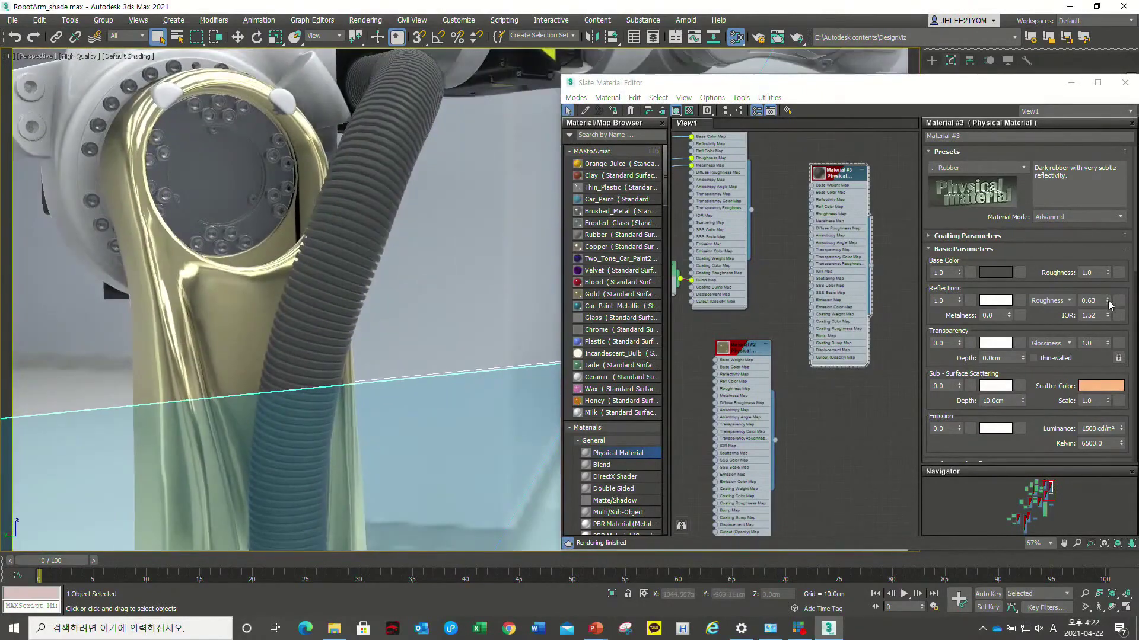
left_click_drag(1109, 308, 1115, 328)
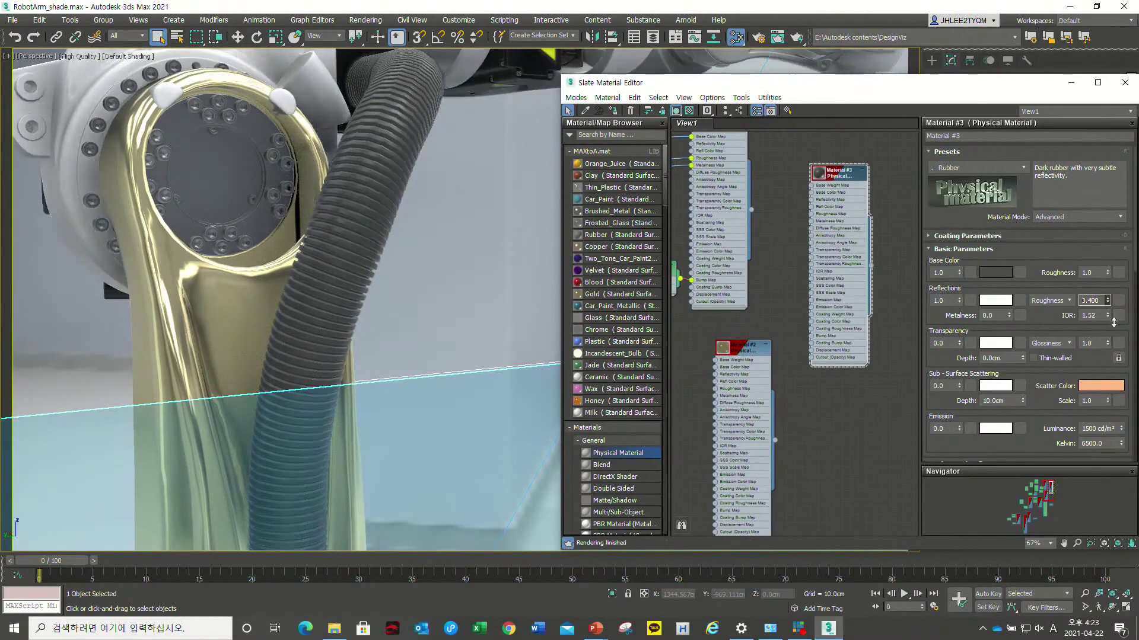
middle_click_drag(525, 287, 335, 262, "alt")
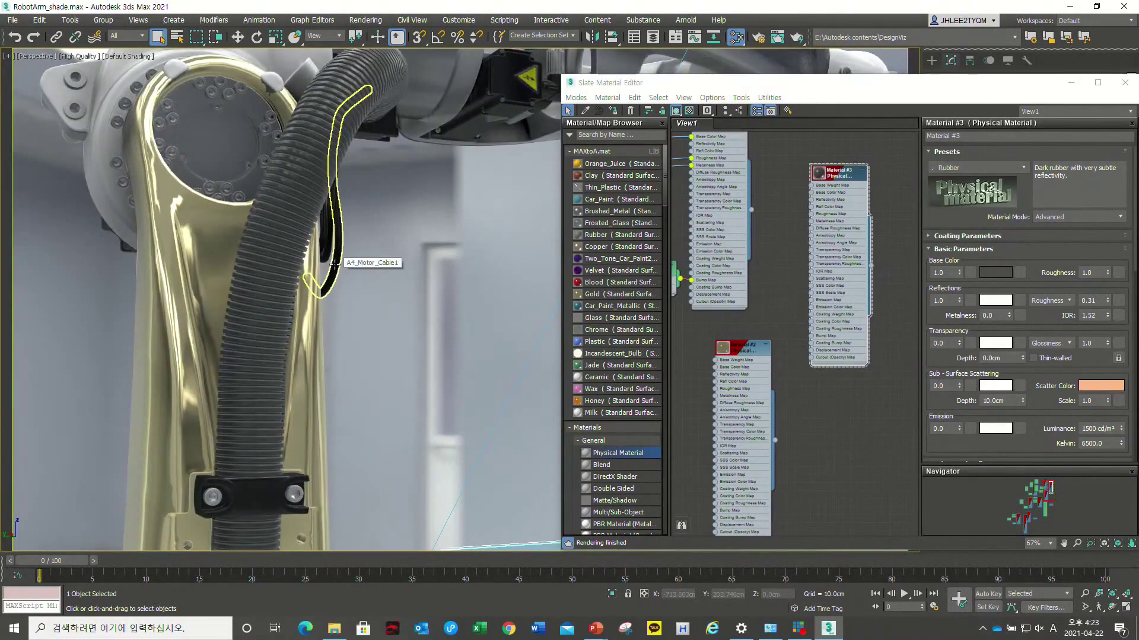
scroll(276, 272, "down", 3)
scroll(276, 272, "down", 5)
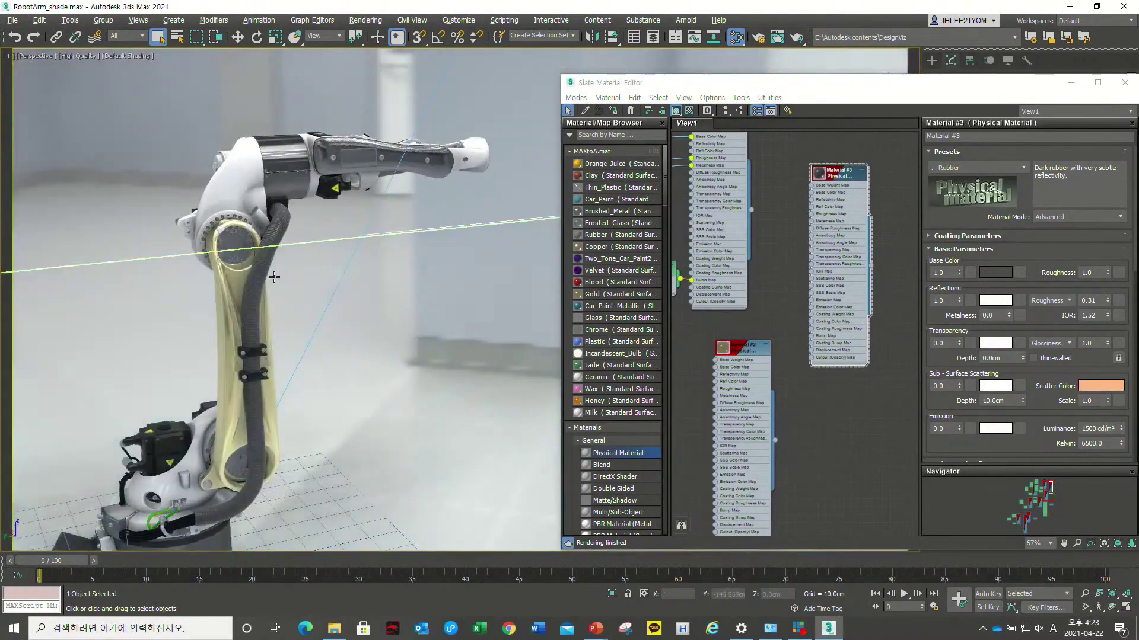
scroll(277, 270, "down", 3)
left_click(451, 131)
scroll(450, 130, "up", 3)
scroll(414, 170, "up", 3)
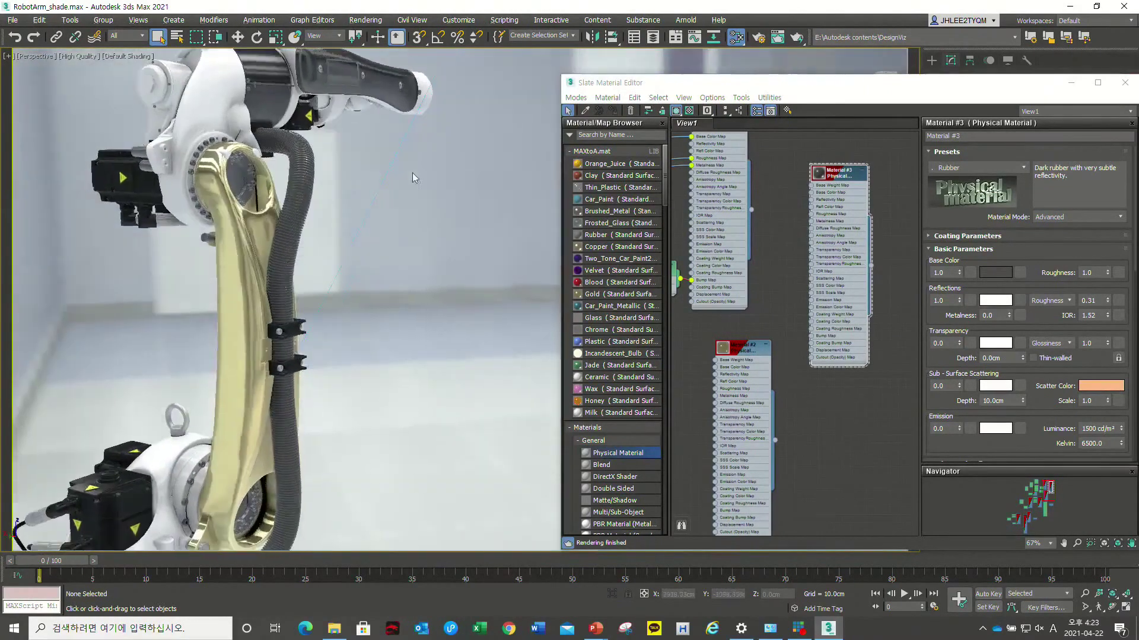
scroll(326, 214, "up", 2)
scroll(328, 214, "up", 2)
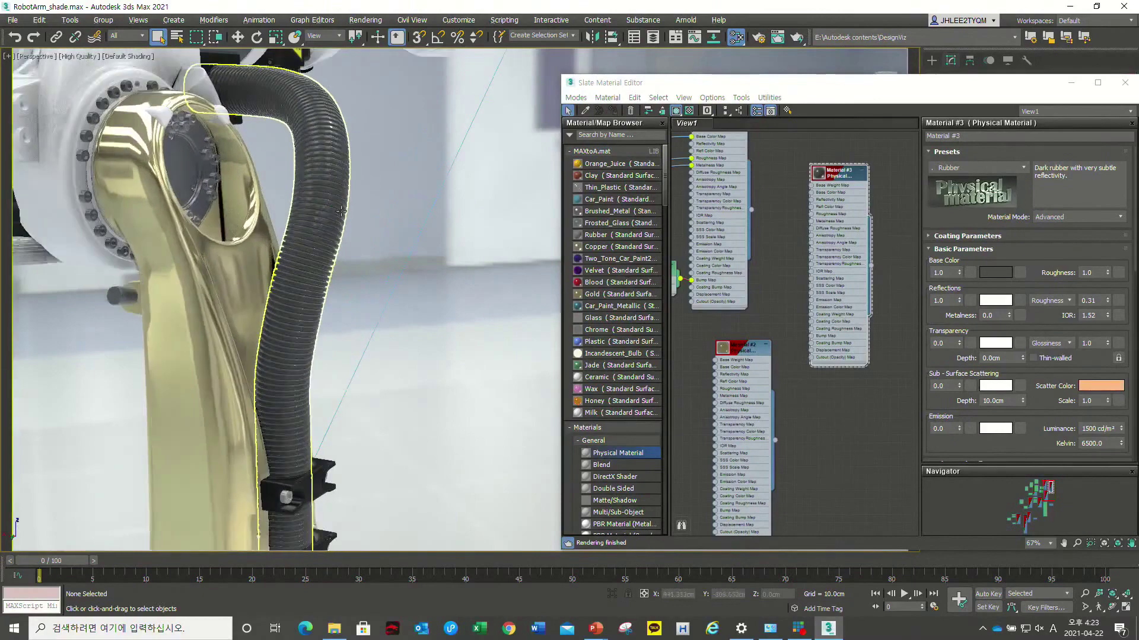
scroll(331, 213, "up", 2)
scroll(330, 214, "down", 2)
scroll(343, 241, "up", 2)
scroll(411, 221, "up", 3)
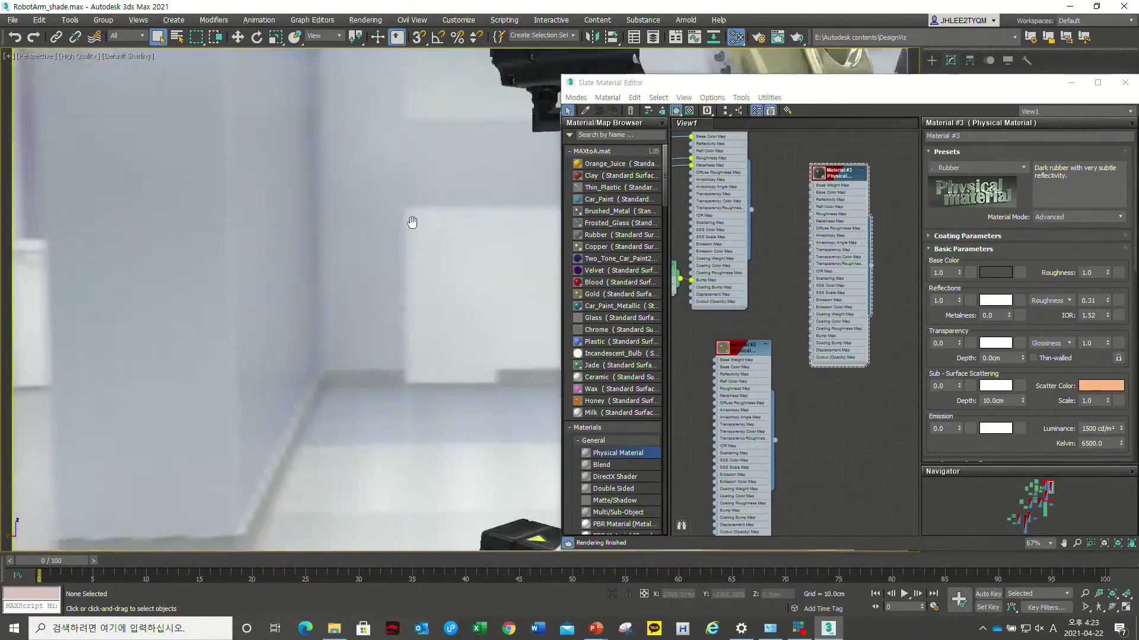
scroll(438, 259, "down", 3)
scroll(291, 253, "down", 1)
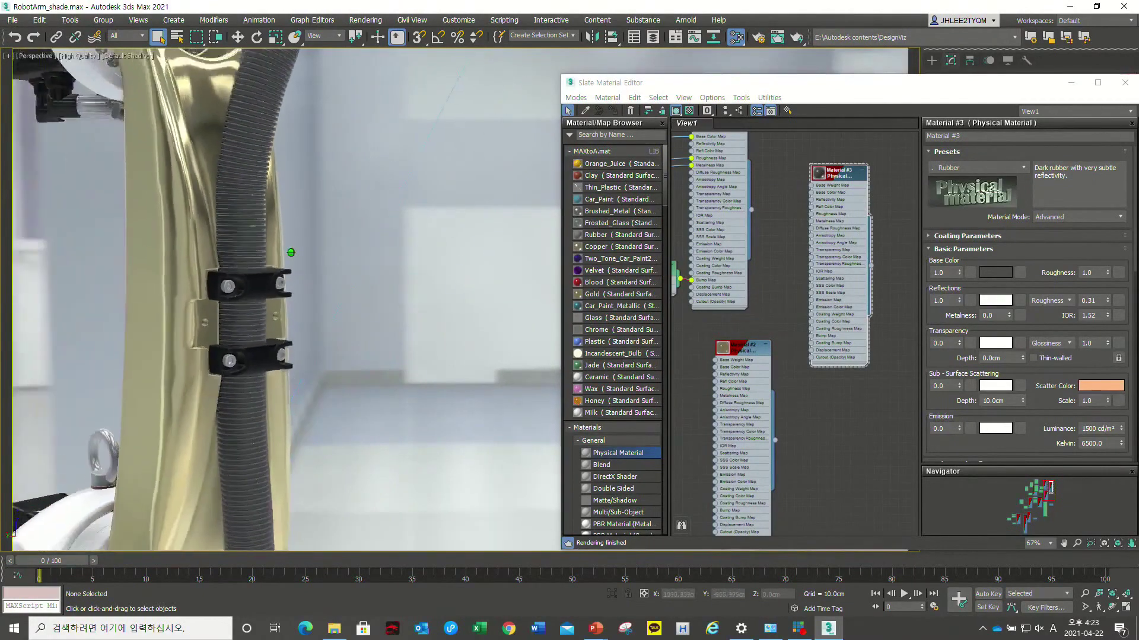
scroll(311, 285, "down", 2)
middle_click_drag(325, 277, 330, 281, "alt")
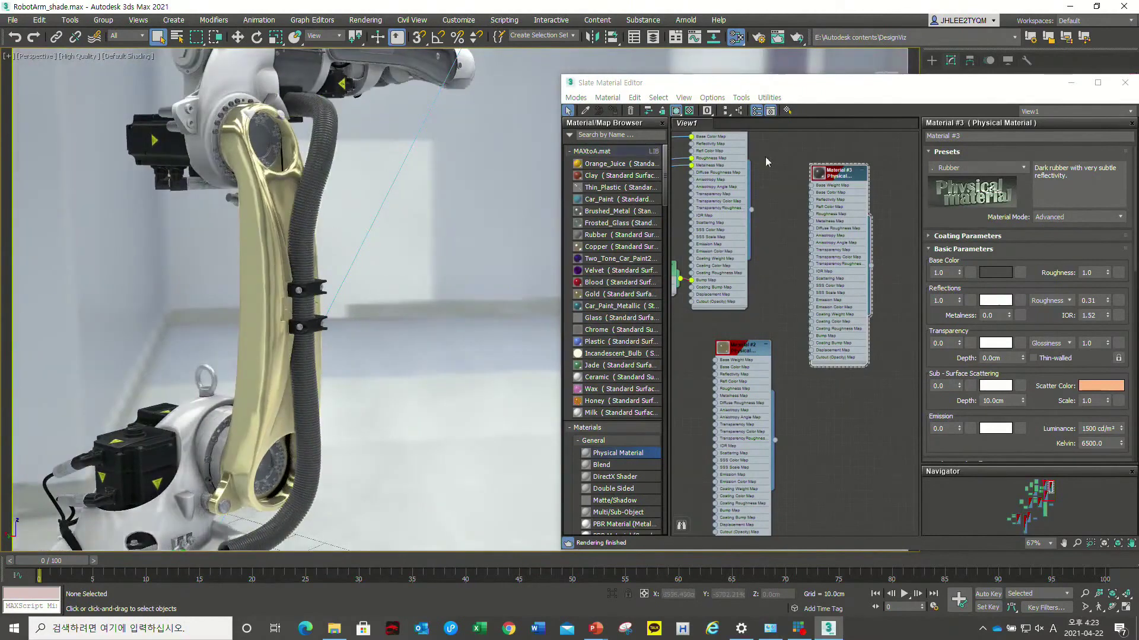
scroll(831, 183, "down", 3)
scroll(794, 261, "down", 2)
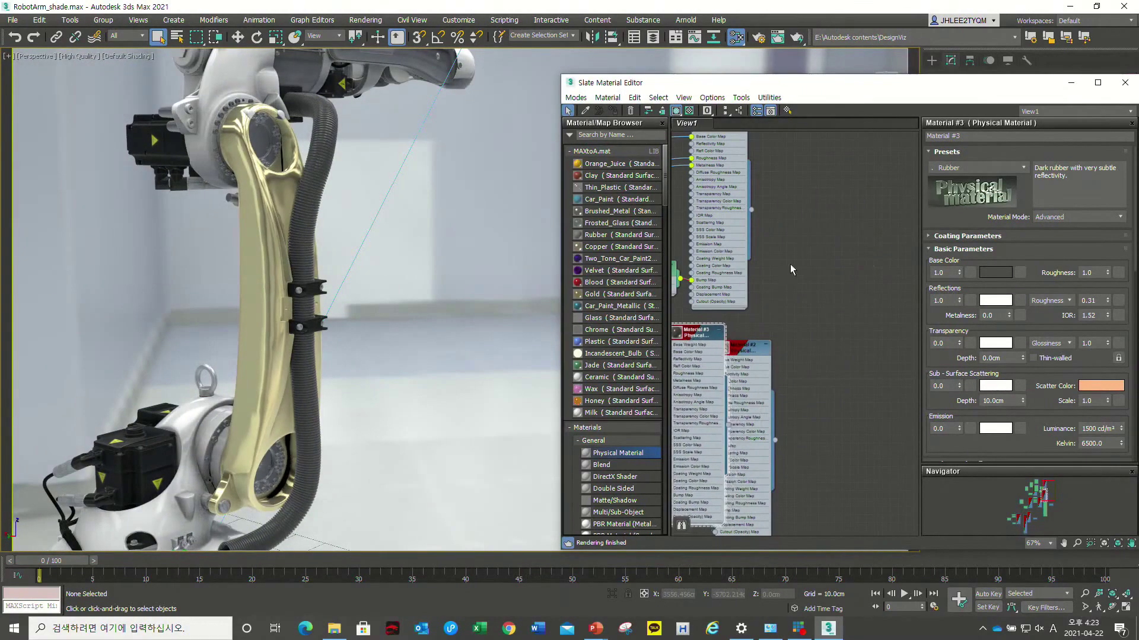
- Select the white base joint of the robot arm
middle_click_drag(710, 252, 769, 282)
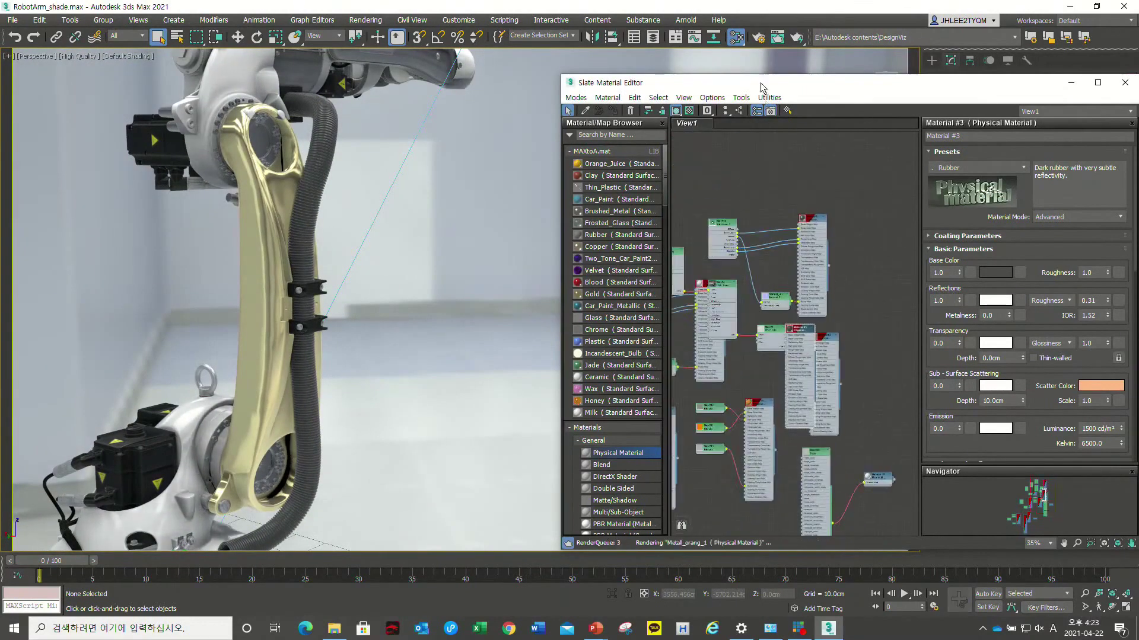
middle_click_drag(288, 290, 300, 285, "alt")
middle_click_drag(345, 227, 277, 308, "alt")
left_click(228, 321)
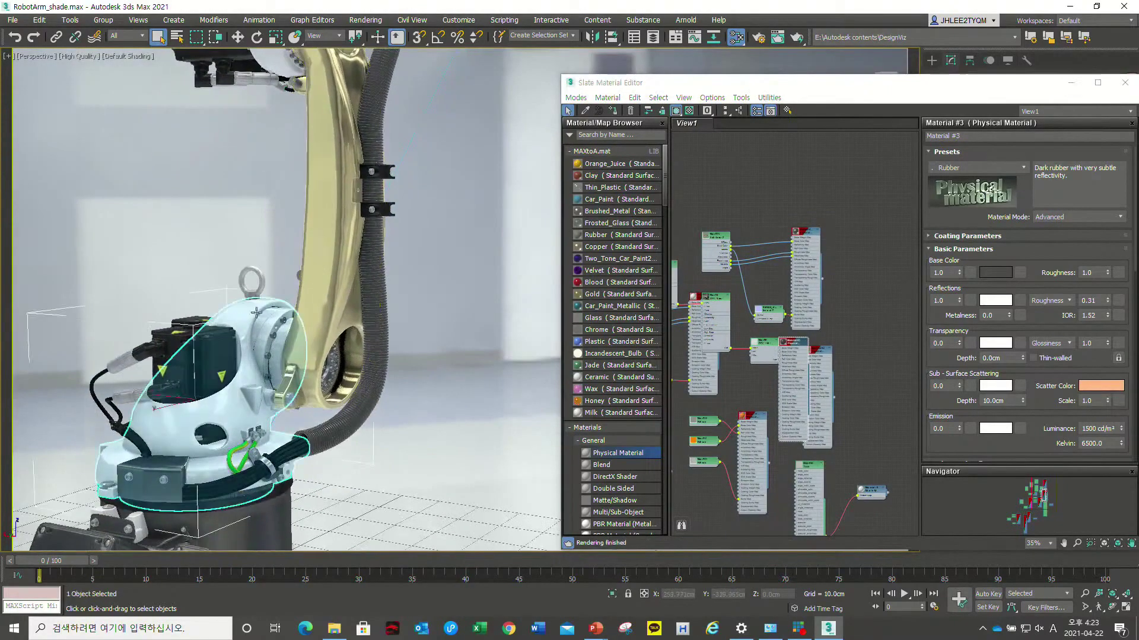
- Move the Slate Material Editor aside, zoom in around the base joint, and open the Substance menu
left_click_drag(763, 83, 640, 98)
mouse_move(332, 278)
middle_mouse_down("alt")
mouse_move(363, 304)
mouse_move(233, 343)
middle_mouse_up("alt")
scroll(233, 342, "up", 4)
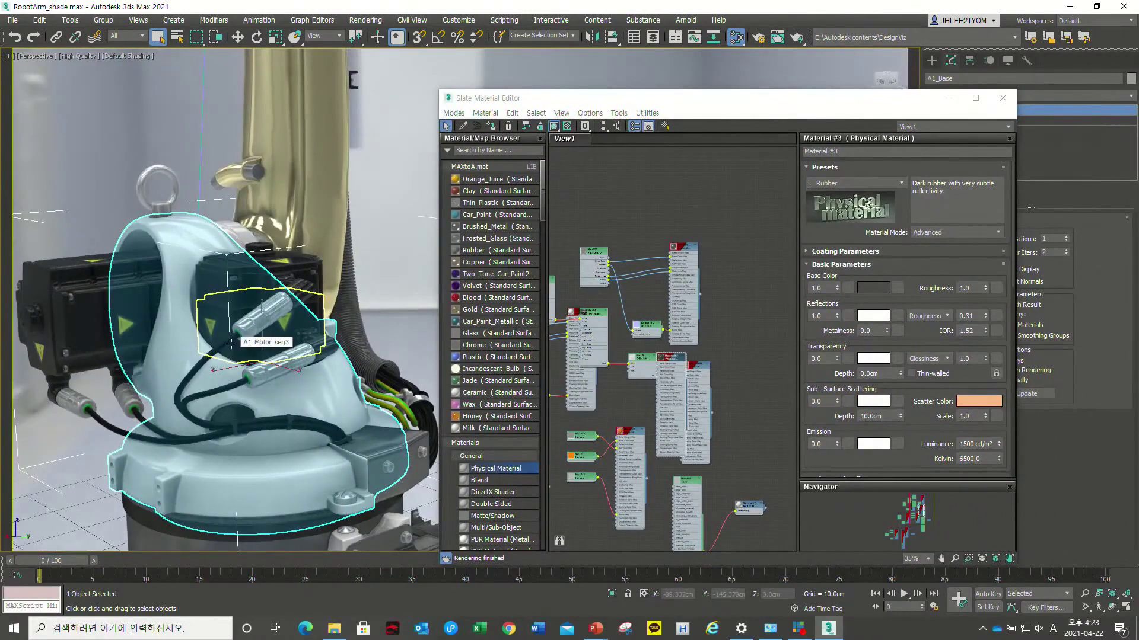
middle_click_drag(181, 349, 290, 367, "alt")
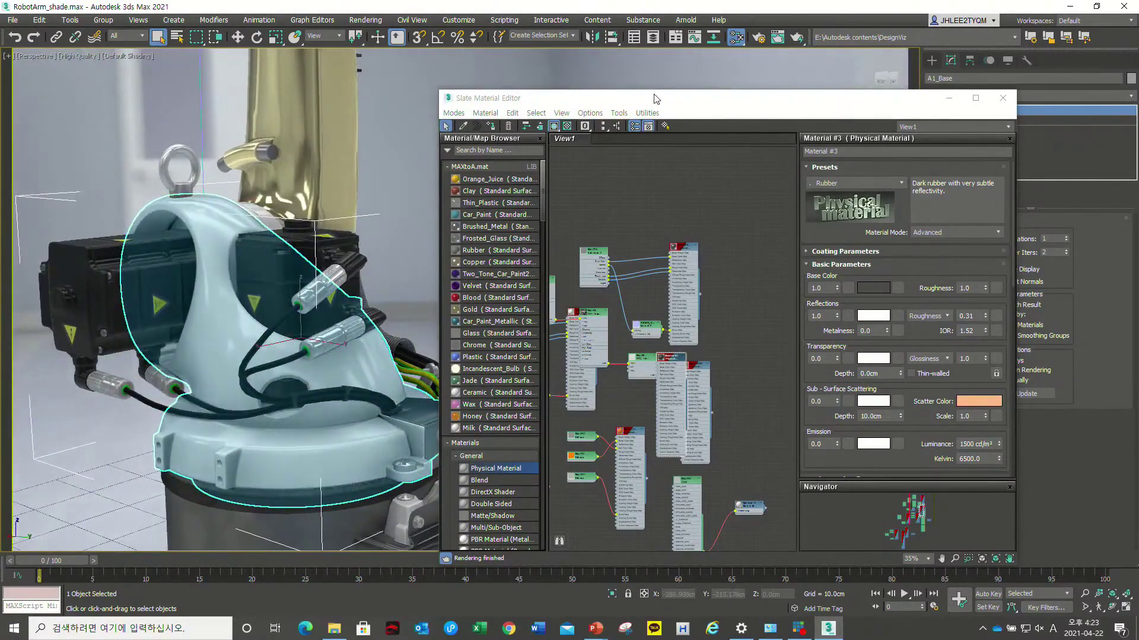
left_click_drag(664, 102, 627, 114)
scroll(645, 236, "up", 2)
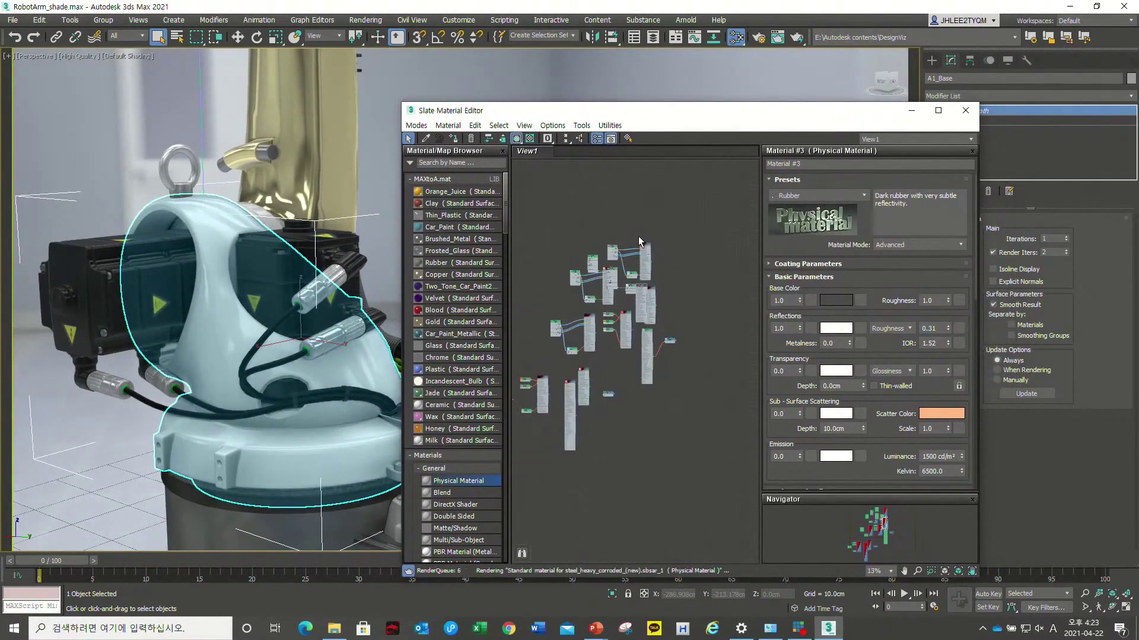
scroll(638, 236, "up", 2)
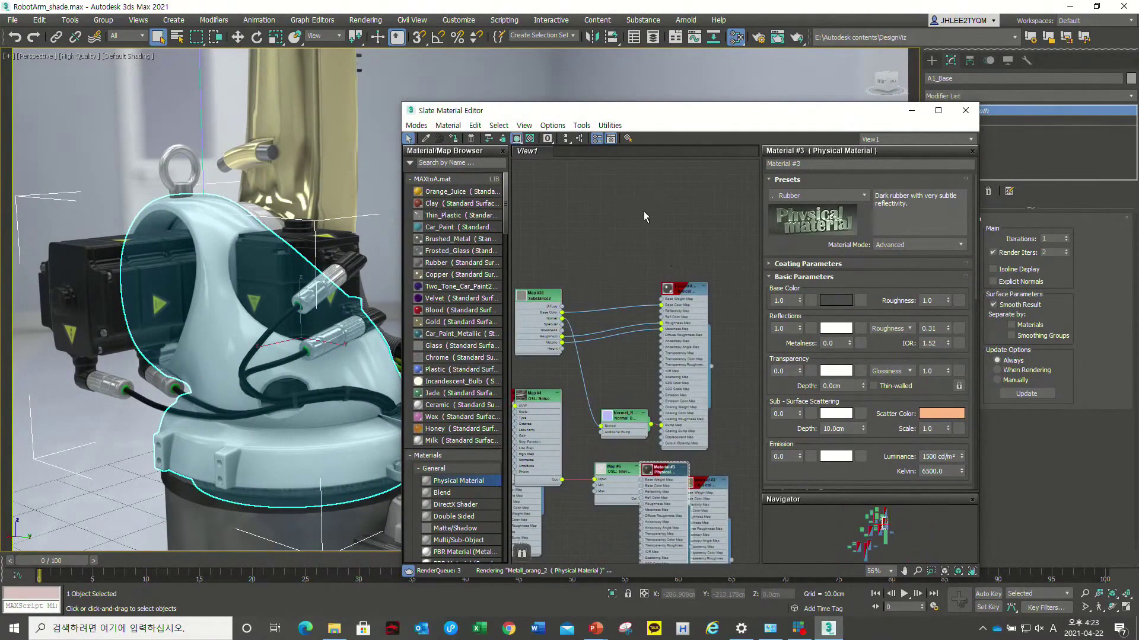
left_click(648, 23)
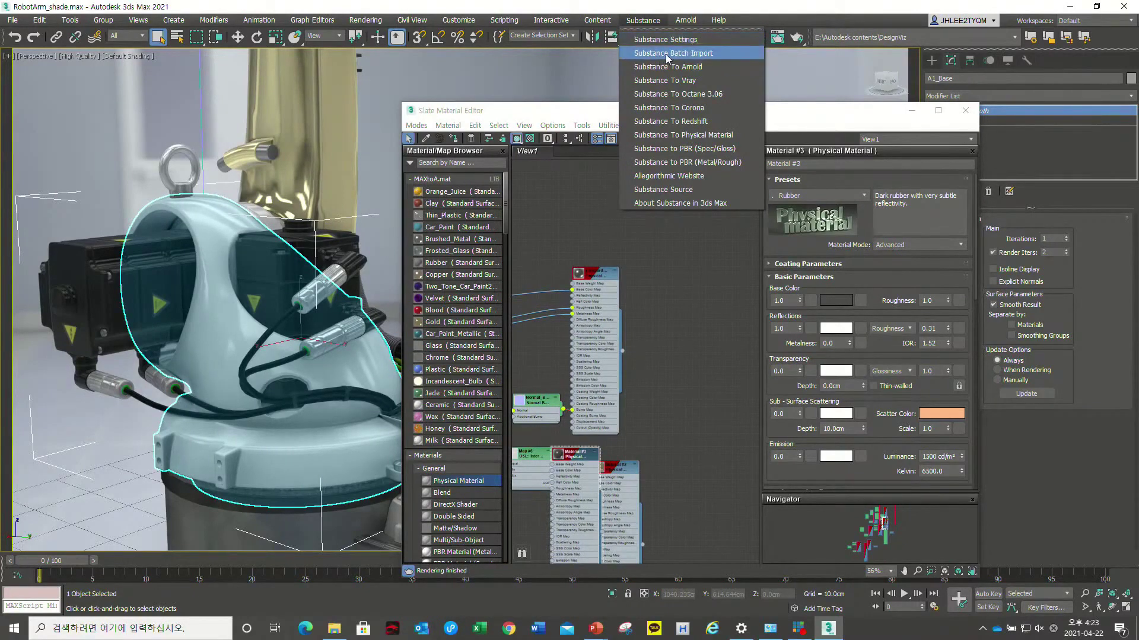
- Start a Substance Batch Import and browse the Open Substances dialog
left_click(665, 55)
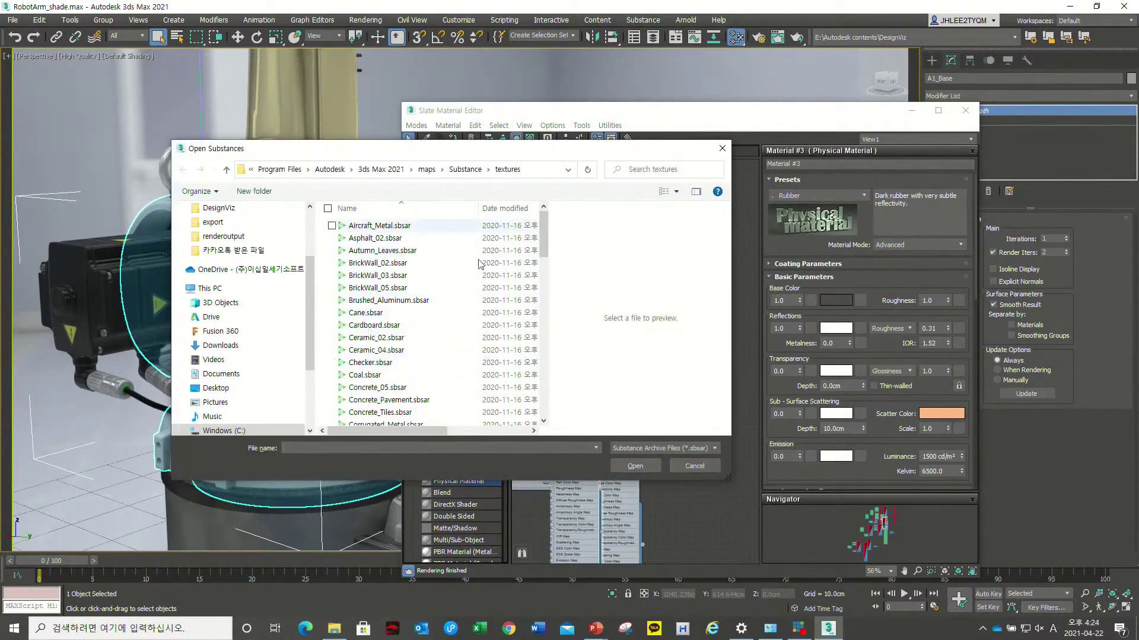
scroll(434, 339, "down", 3)
scroll(427, 330, "down", 2)
scroll(433, 355, "down", 2)
scroll(430, 358, "up", 2)
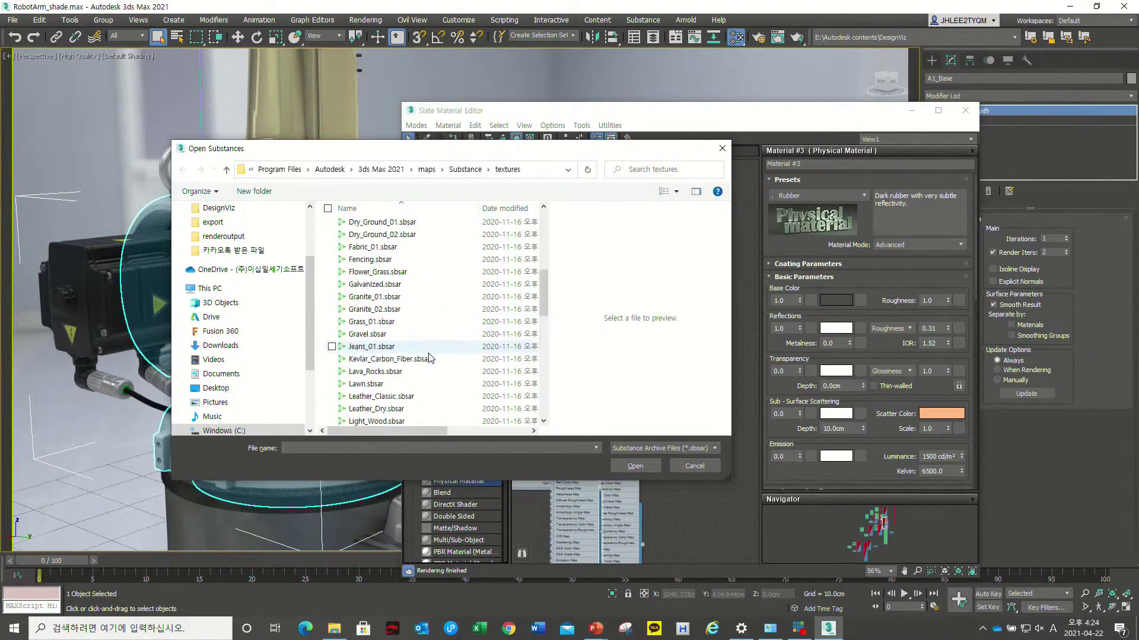
scroll(430, 357, "up", 5)
scroll(431, 332, "down", 6)
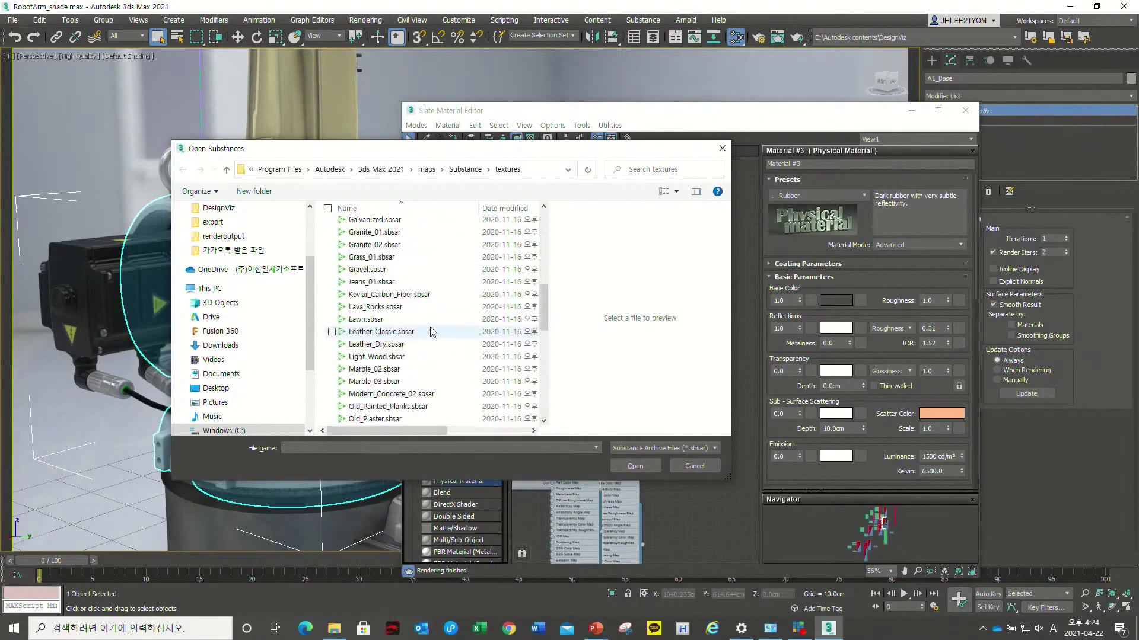
scroll(315, 268, "up", 1)
scroll(314, 268, "up", 1)
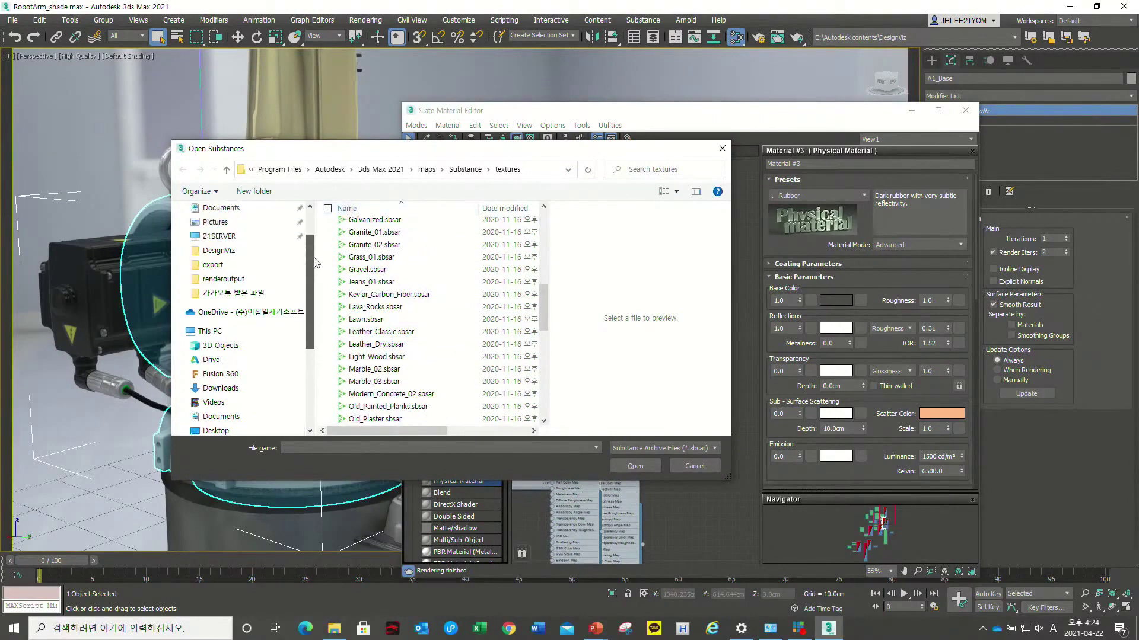
- Load metal_machined.sbsar from DesignViz > materiallibraries into the node graph
left_click(219, 250)
scroll(398, 302, "right", 3)
scroll(398, 302, "left", 3)
double_click(376, 300)
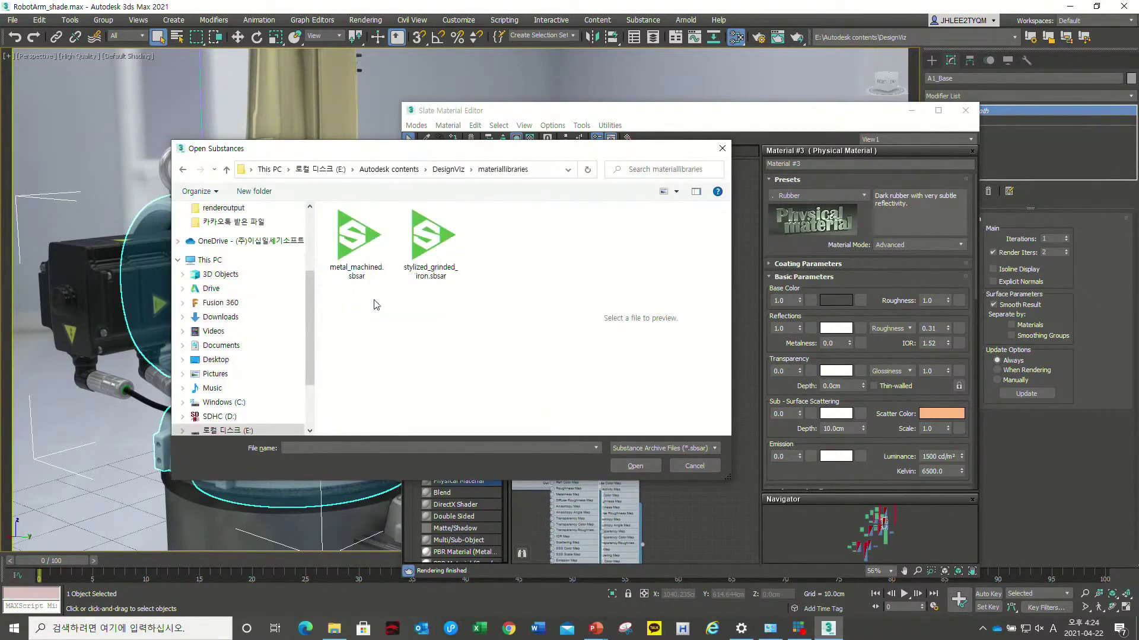
left_click(363, 254)
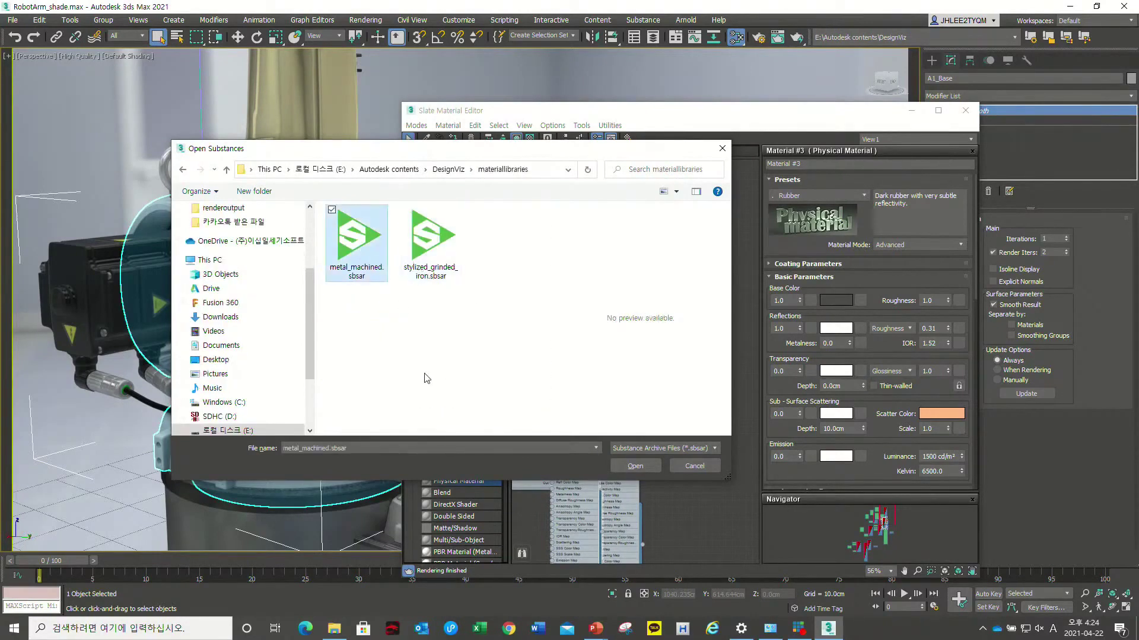
left_click(635, 466)
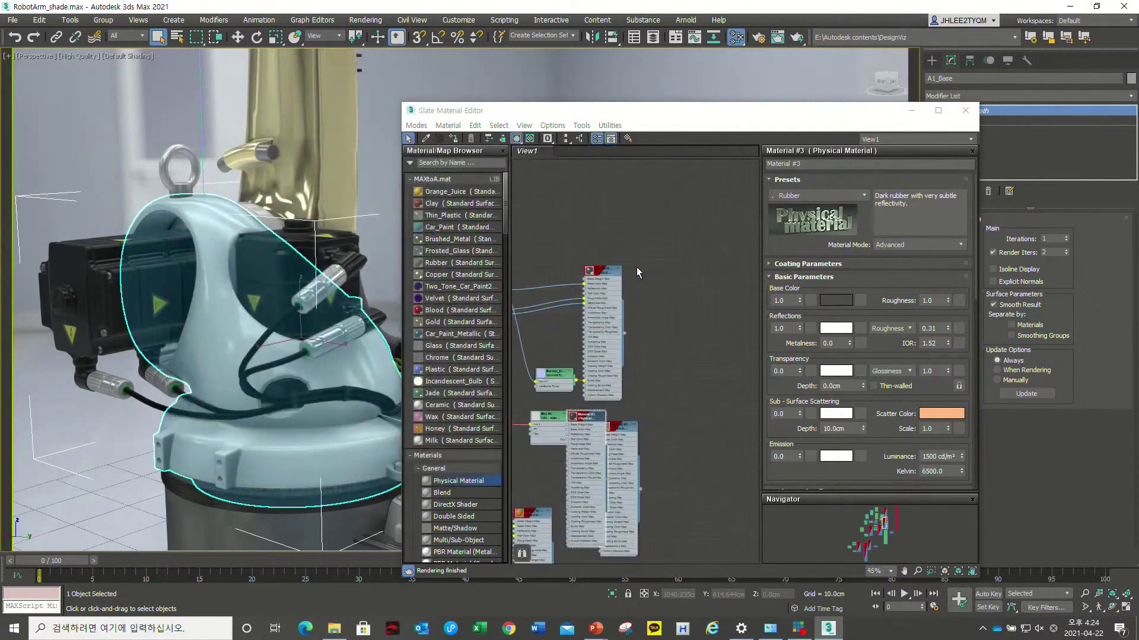
- Zoom the Slate view and move the material editor window up and left
scroll(643, 289, "up", 3)
scroll(656, 328, "up", 3)
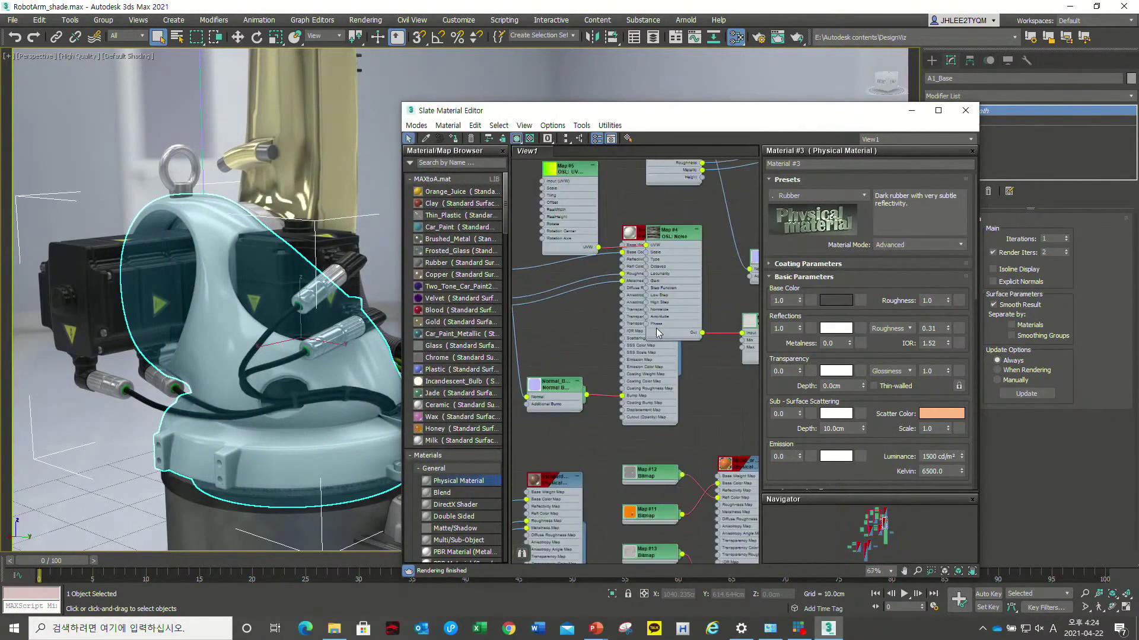
scroll(618, 352, "up", 3)
scroll(640, 302, "down", 3)
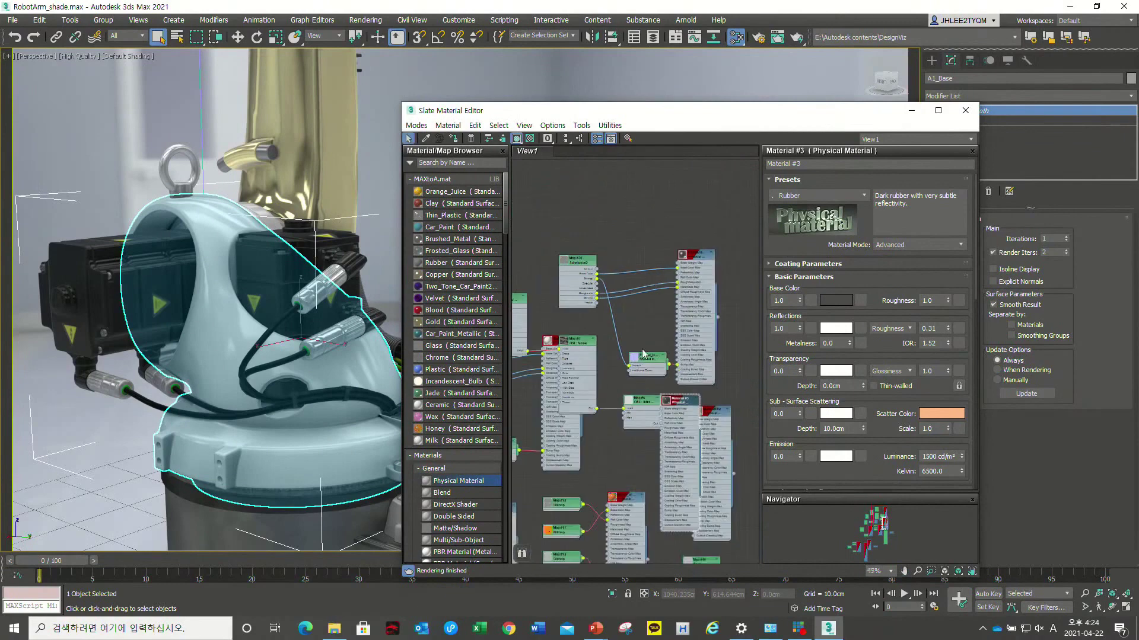
left_click_drag(665, 110, 572, 86)
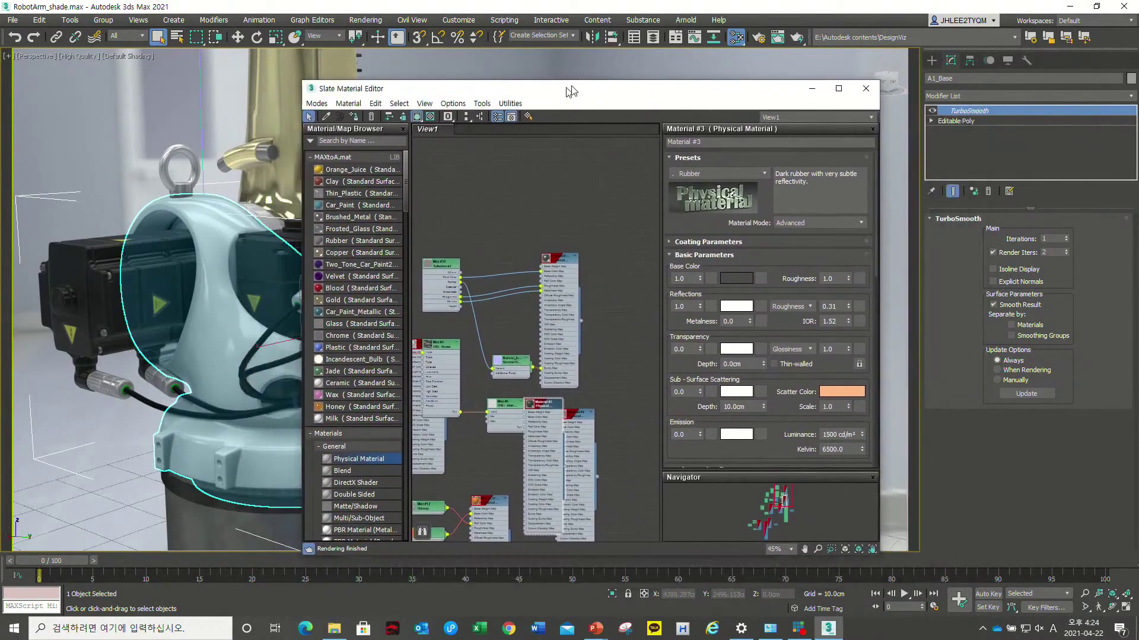
mouse_move(451, 356)
middle_mouse_down()
mouse_move(500, 289)
mouse_move(610, 400)
mouse_move(522, 347)
mouse_move(470, 420)
mouse_move(607, 376)
mouse_move(622, 349)
middle_mouse_up()
scroll(508, 358, "up", 2)
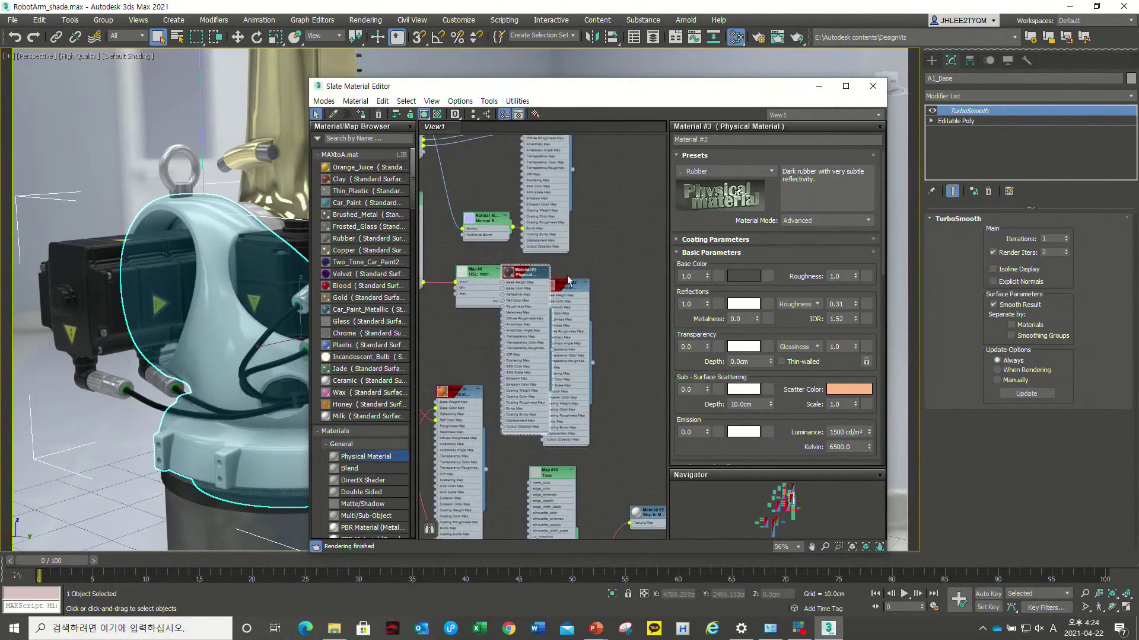
scroll(584, 291, "down", 3)
scroll(556, 243, "down", 5)
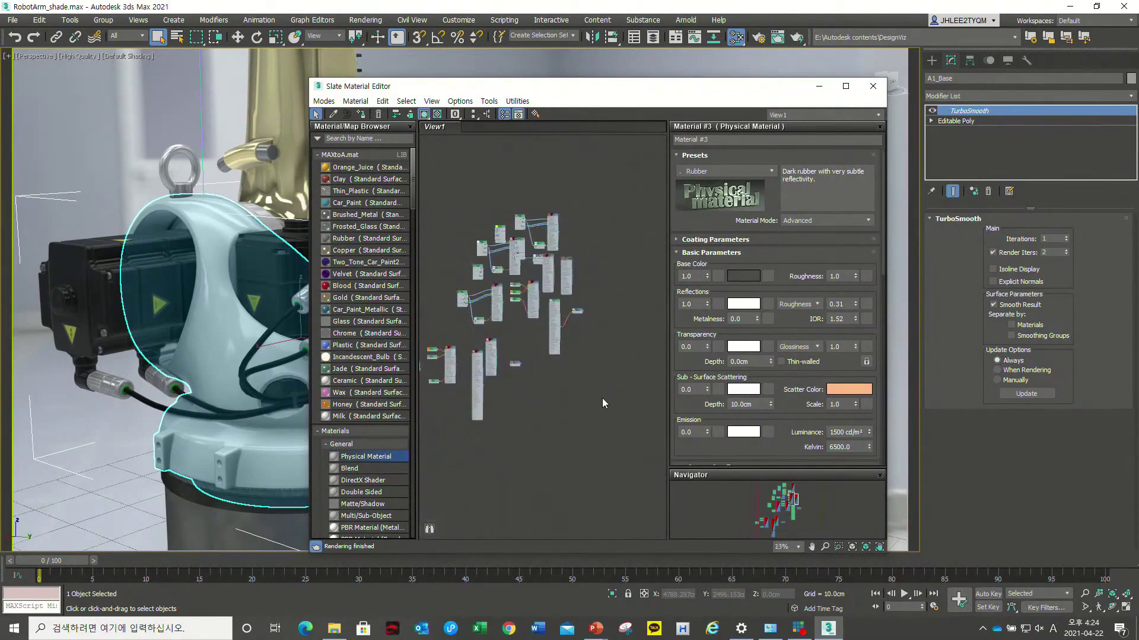
- Pan and zoom the node graph to bring the new Substance2 node into view
middle_click_drag(602, 404, 618, 403)
scroll(550, 432, "up", 2)
scroll(587, 380, "up", 2)
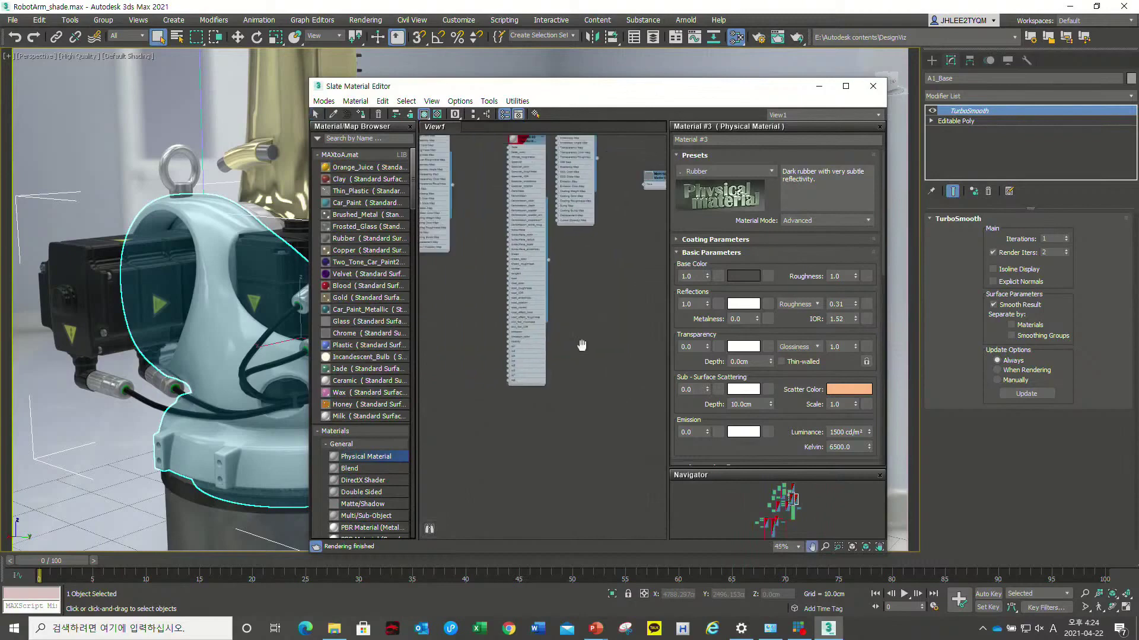
scroll(581, 344, "up", 2)
scroll(542, 386, "up", 2)
mouse_move(526, 303)
middle_mouse_down()
mouse_move(557, 350)
mouse_move(525, 229)
mouse_move(555, 299)
middle_mouse_up()
scroll(558, 349, "up", 2)
scroll(525, 229, "up", 1)
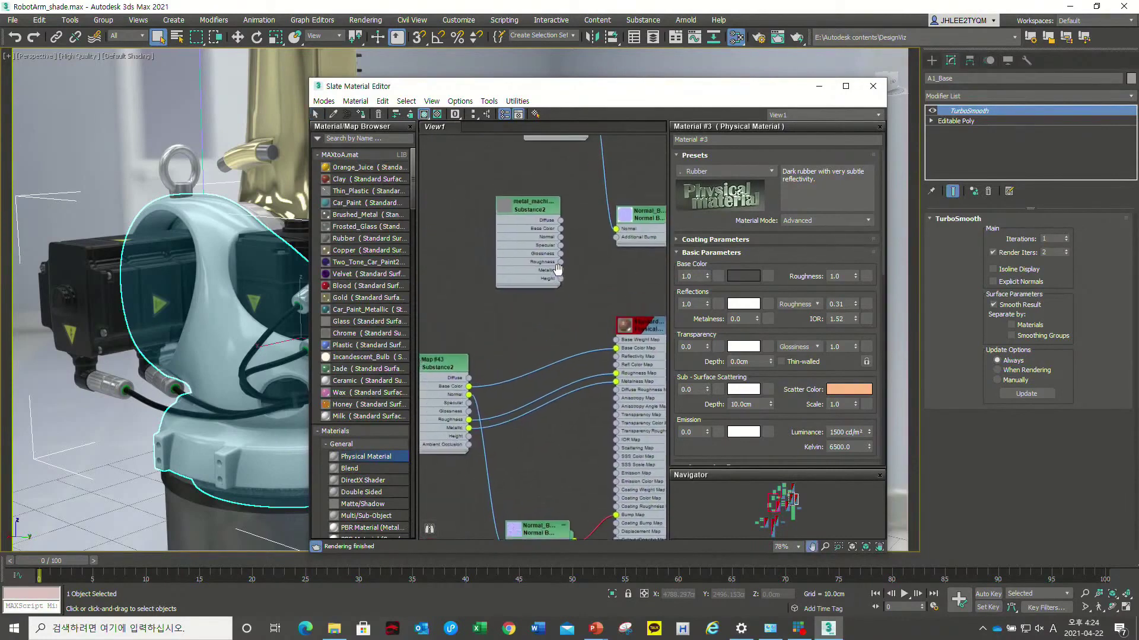
mouse_move(516, 215)
left_mouse_down()
mouse_move(550, 313)
mouse_move(467, 210)
left_mouse_up()
scroll(567, 304, "down", 2)
- Drag the metal Substance2 node into an empty area of the graph
middle_click_drag(567, 304, 570, 458)
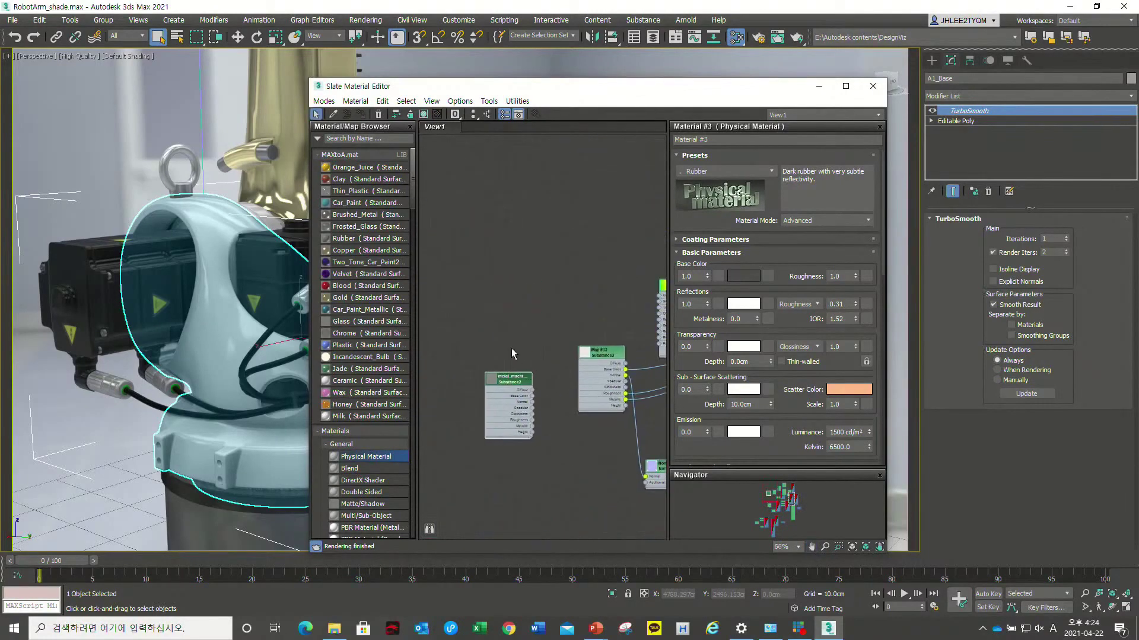
left_click_drag(507, 381, 445, 317)
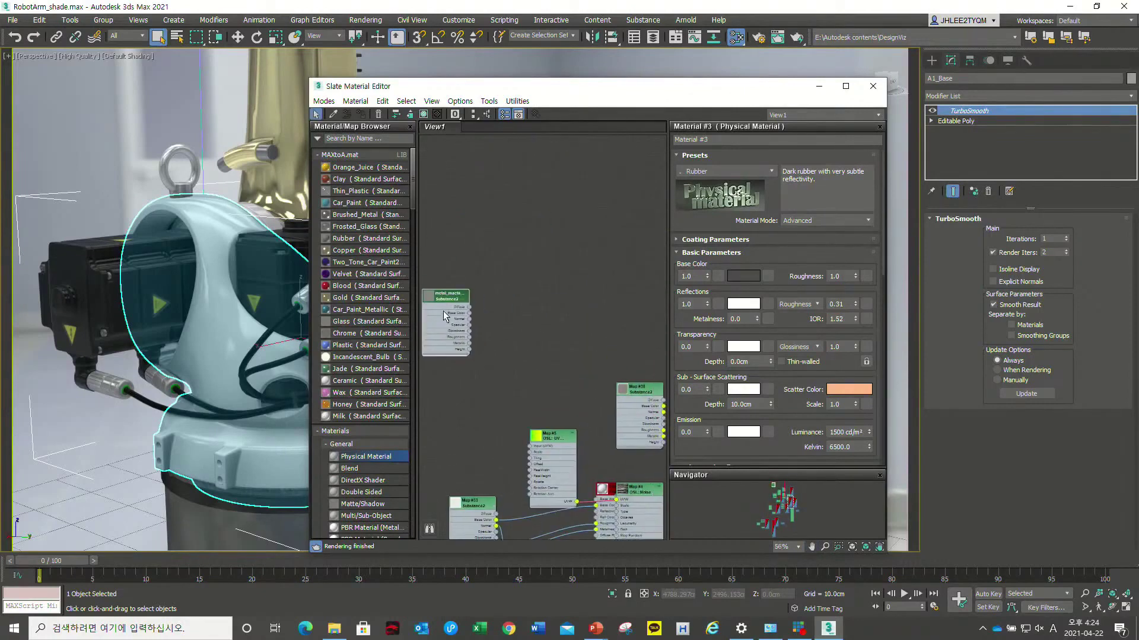
left_click_drag(460, 302, 502, 317)
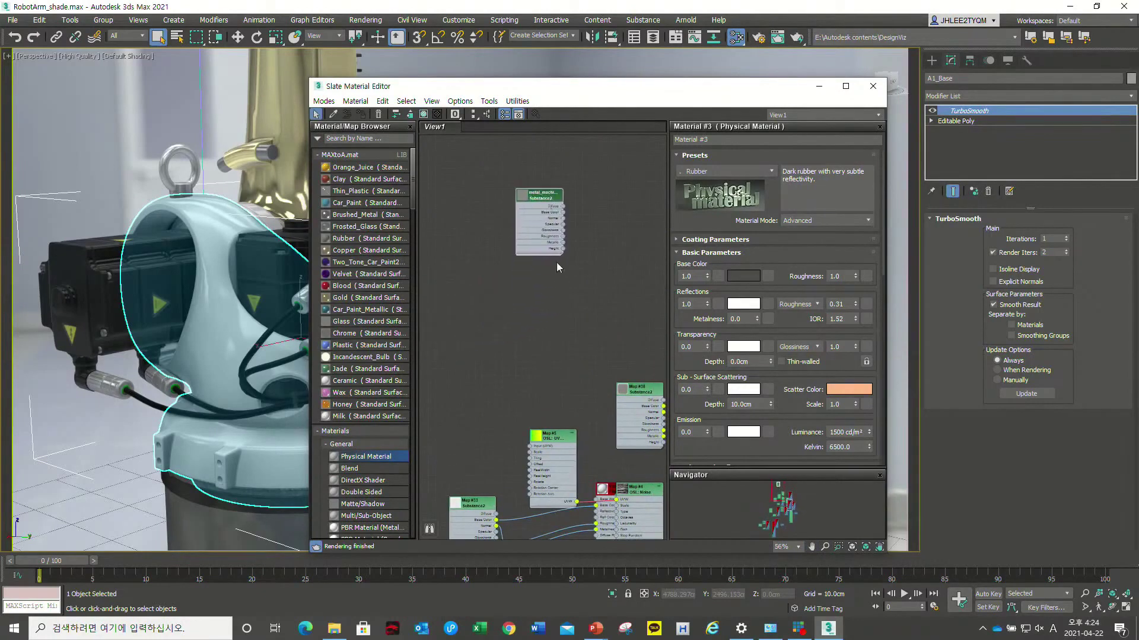
left_click_drag(488, 256, 494, 237)
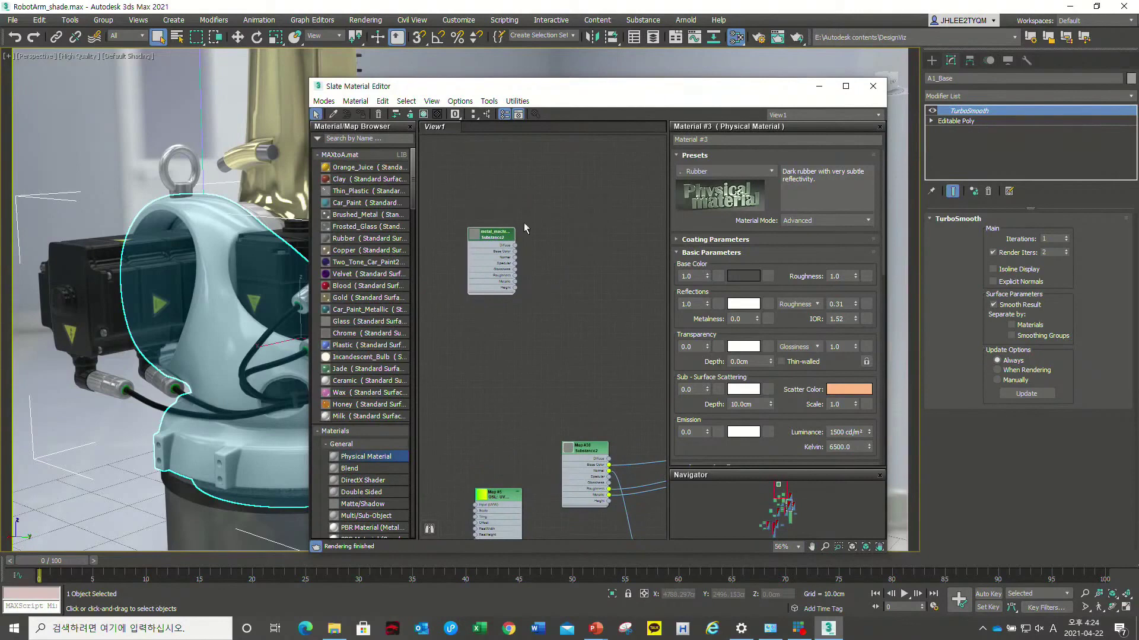
scroll(492, 255, "up", 3)
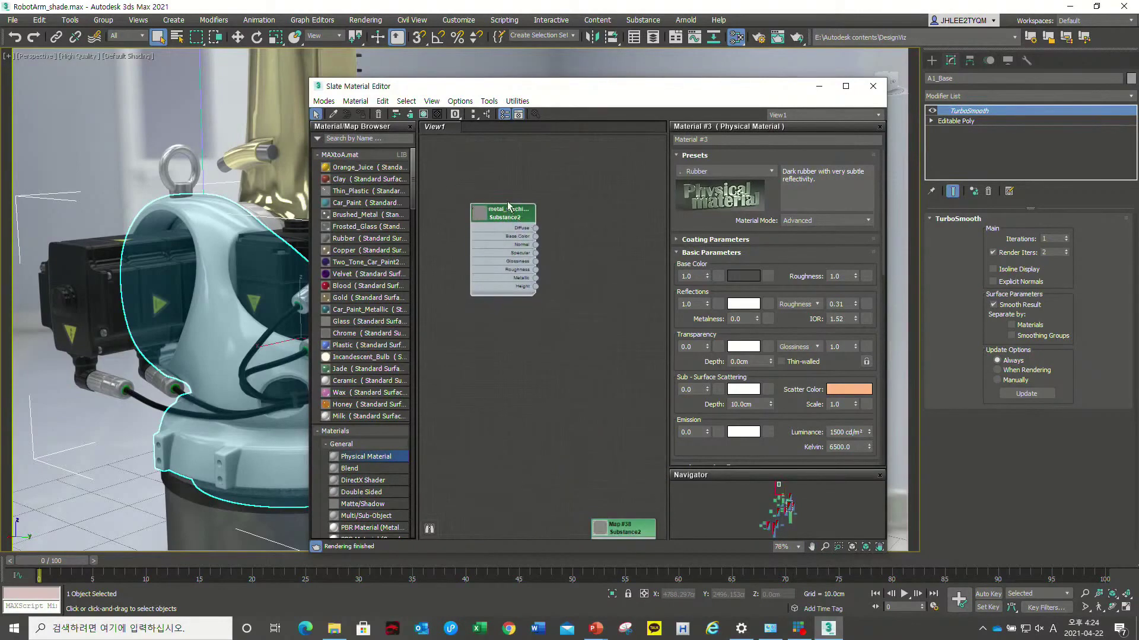
left_click_drag(508, 207, 499, 198)
left_click(643, 20)
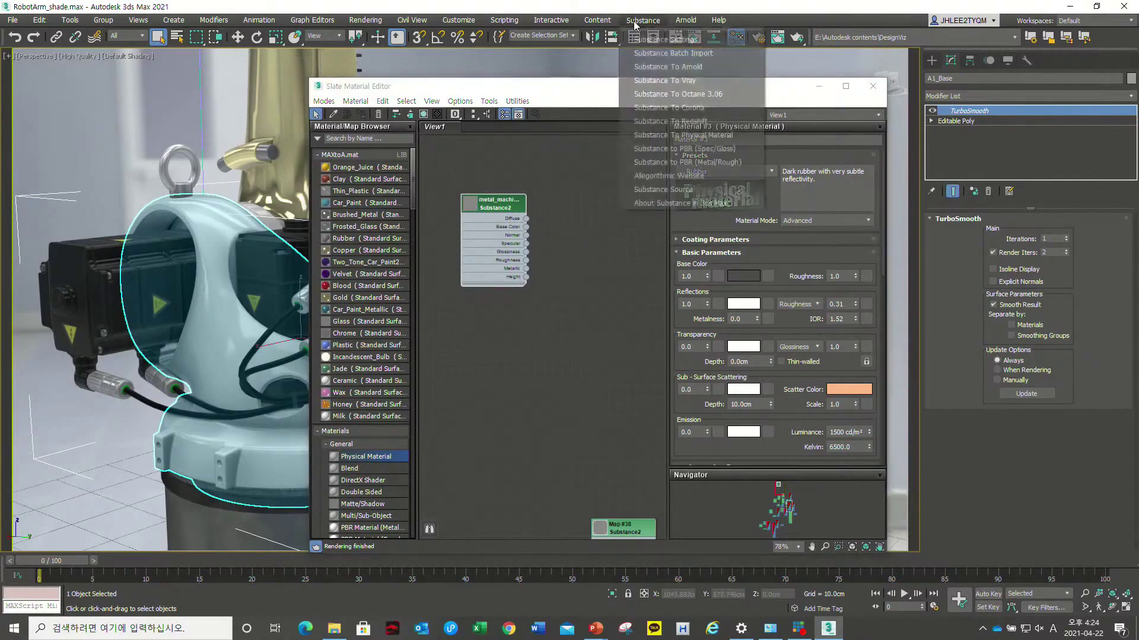
- Convert the metal_machined Substance2 node into a linked Physical Material
left_click(493, 215)
double_click(493, 214)
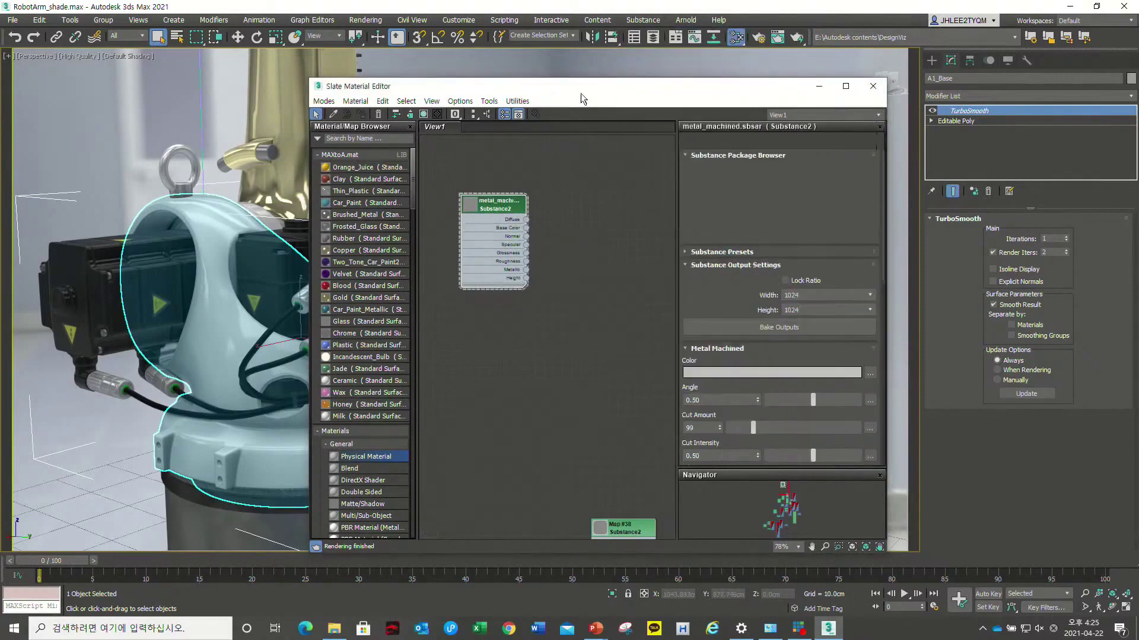
left_click(643, 19)
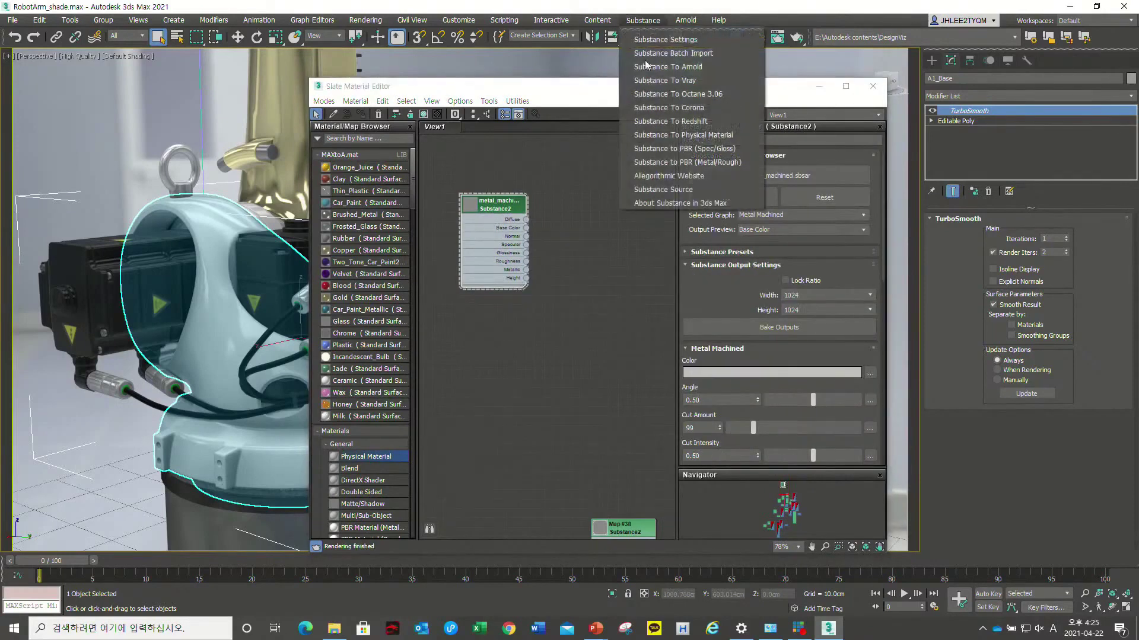
left_click(703, 135)
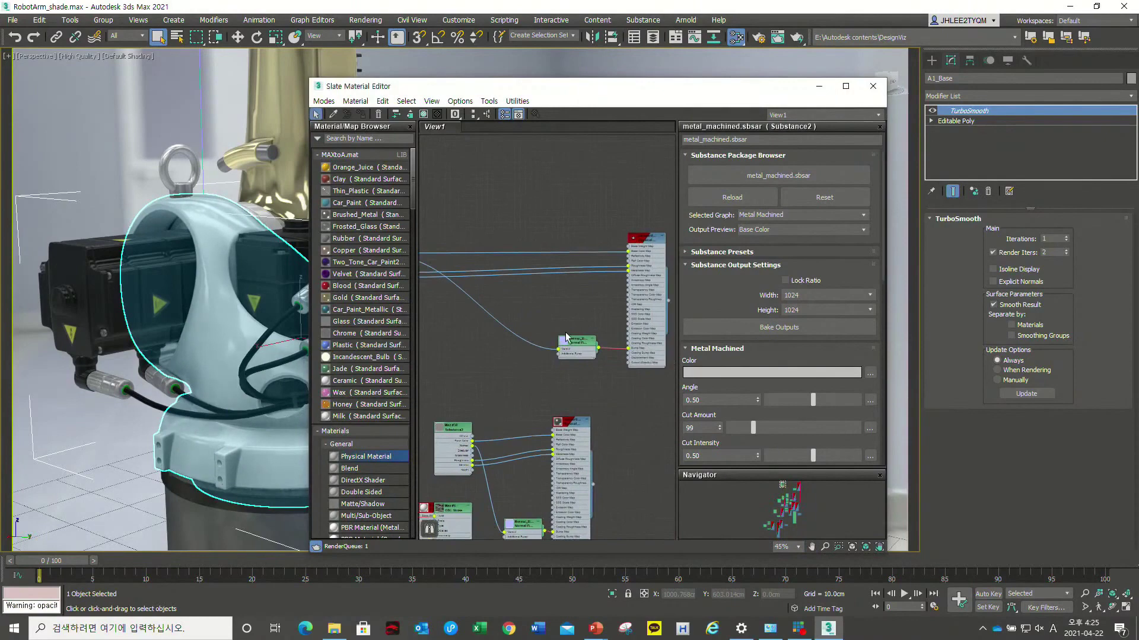
- Rearrange the Normal Bump and Physical Material nodes and show the Physical Material's parameters
left_click_drag(575, 342, 451, 315)
left_click_drag(642, 245, 622, 198)
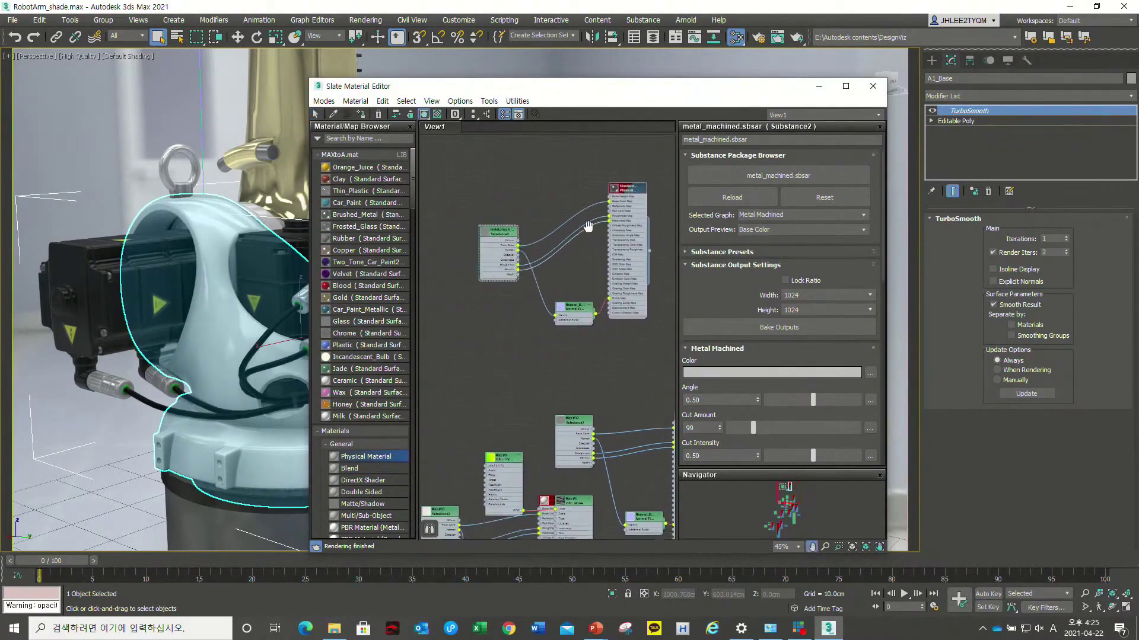
double_click(622, 198)
scroll(621, 197, "up", 2)
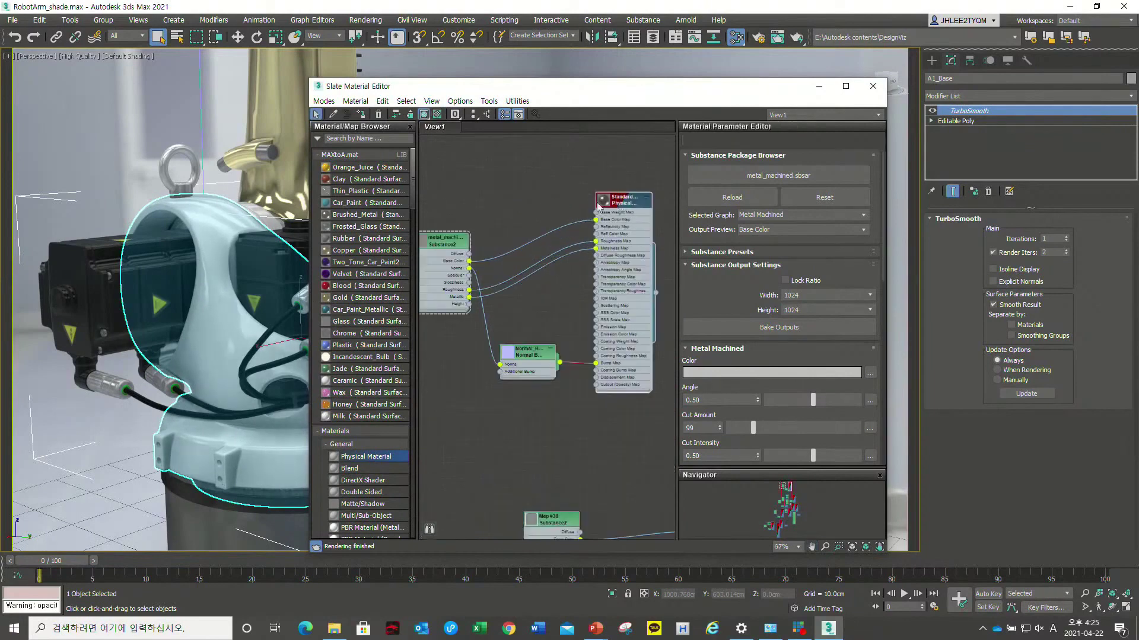
left_click(210, 231)
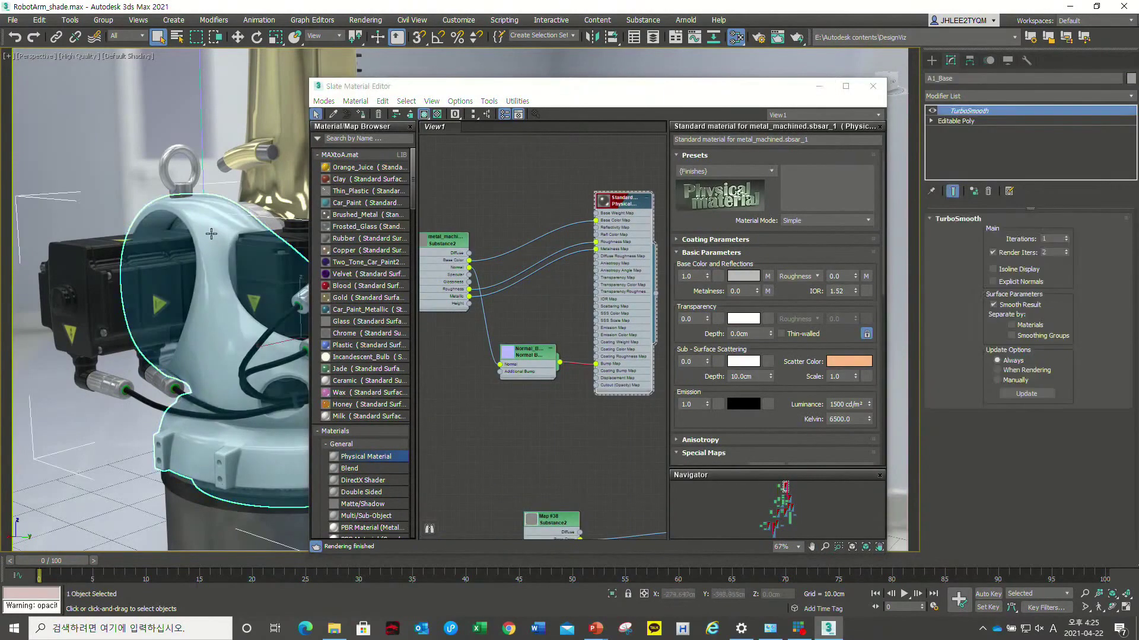
- Orbit around the arm joint and deselect the robot arm
middle_click_drag(210, 240, 255, 237, "alt")
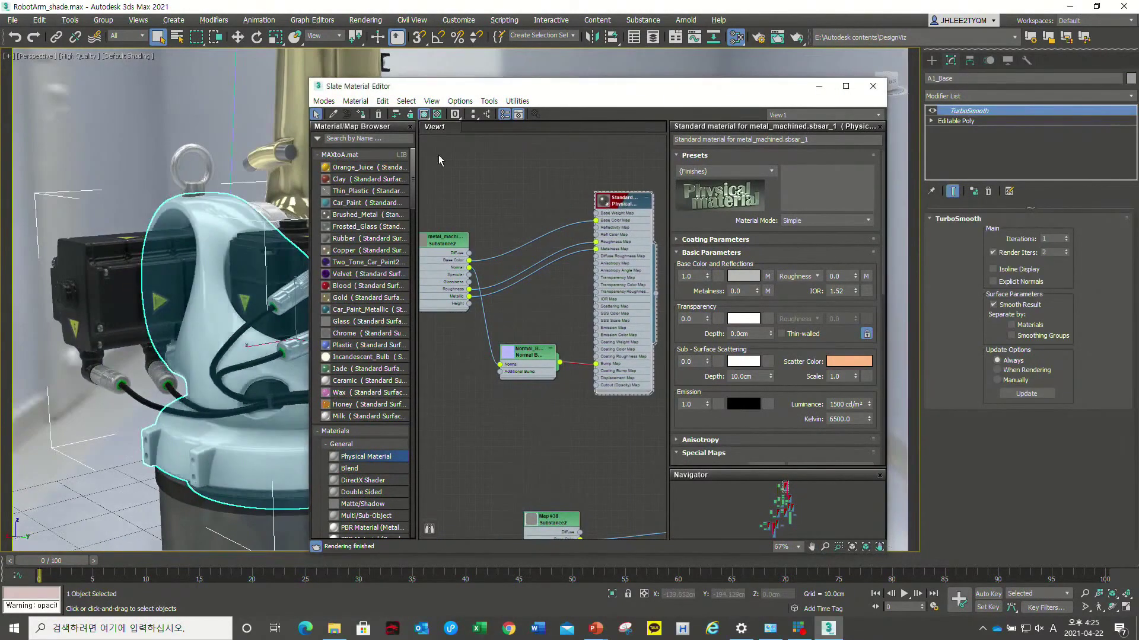
middle_click_drag(225, 243, 191, 236, "alt")
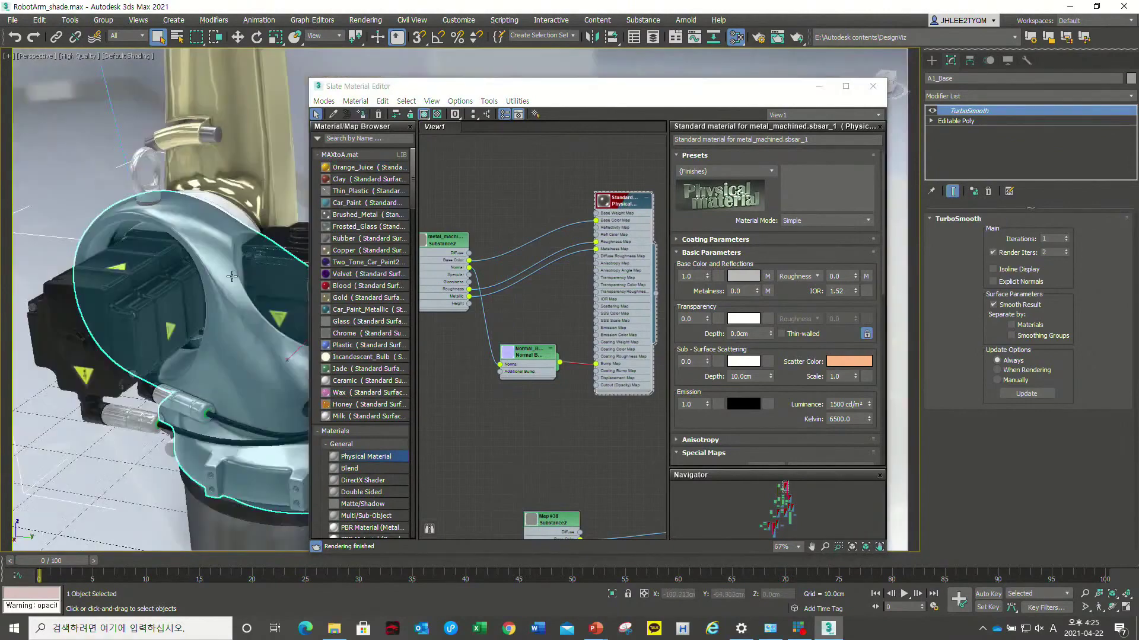
scroll(190, 236, "up", 2)
scroll(225, 175, "up", 2)
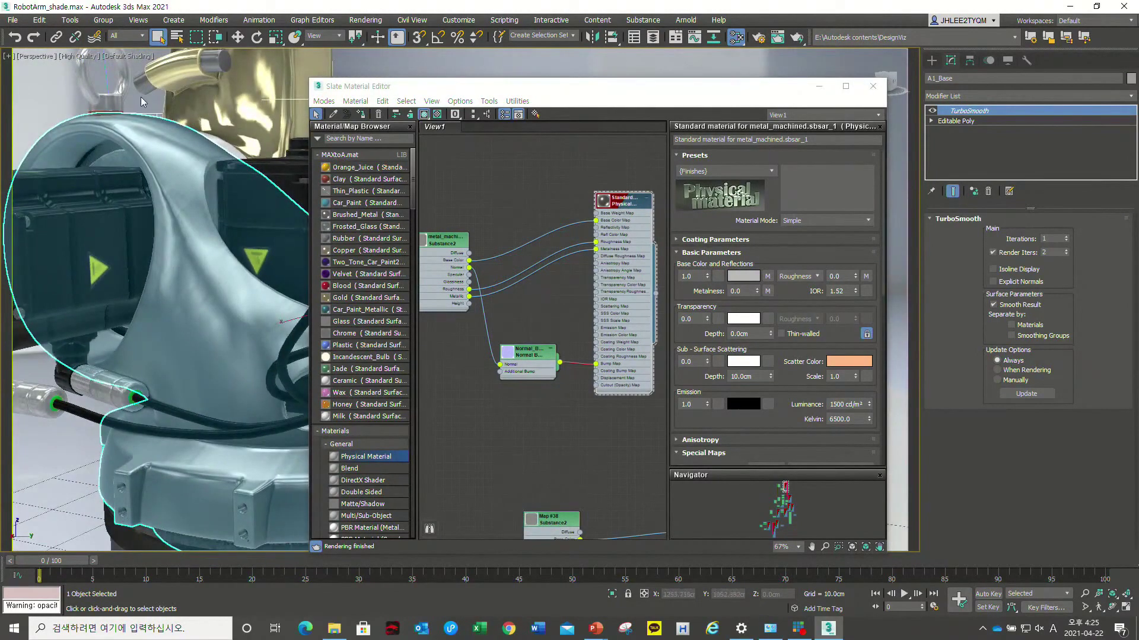
left_click(142, 102)
middle_click_drag(188, 291, 123, 313, "alt")
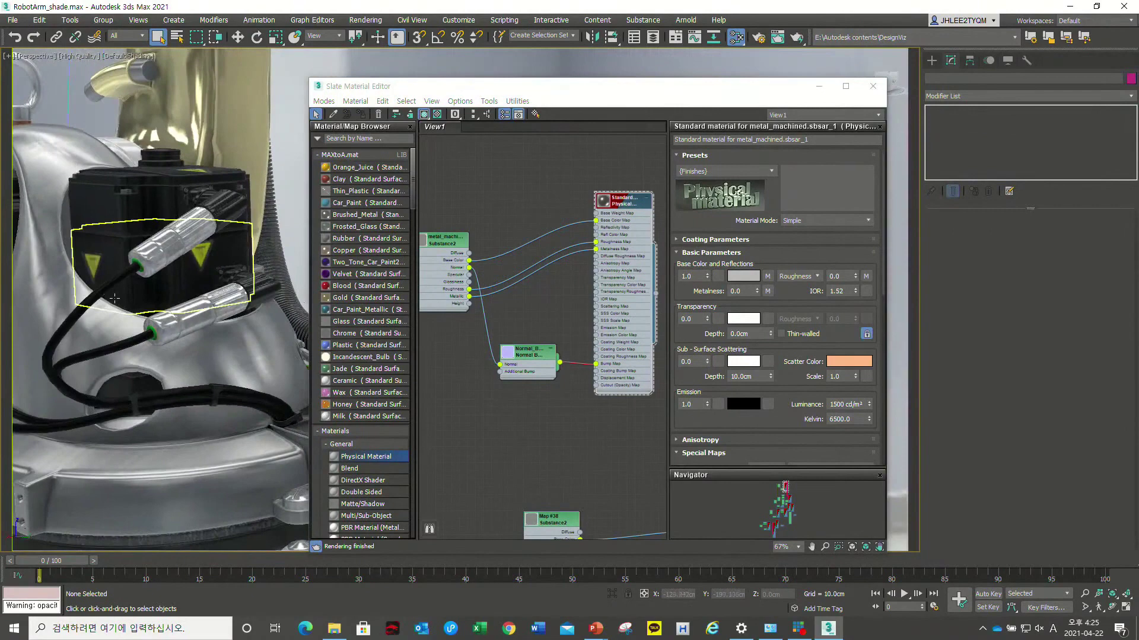
- Nudge the Physical Material node left and show the metal_machined Substance2 settings
left_click_drag(622, 200, 615, 201)
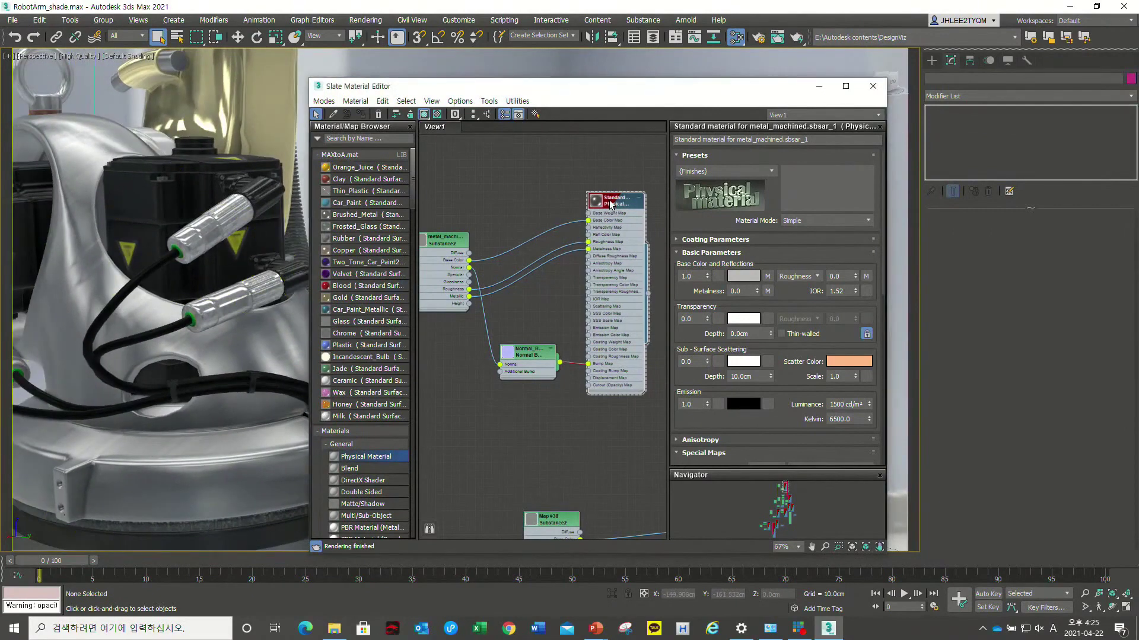
middle_click_drag(507, 267, 522, 262)
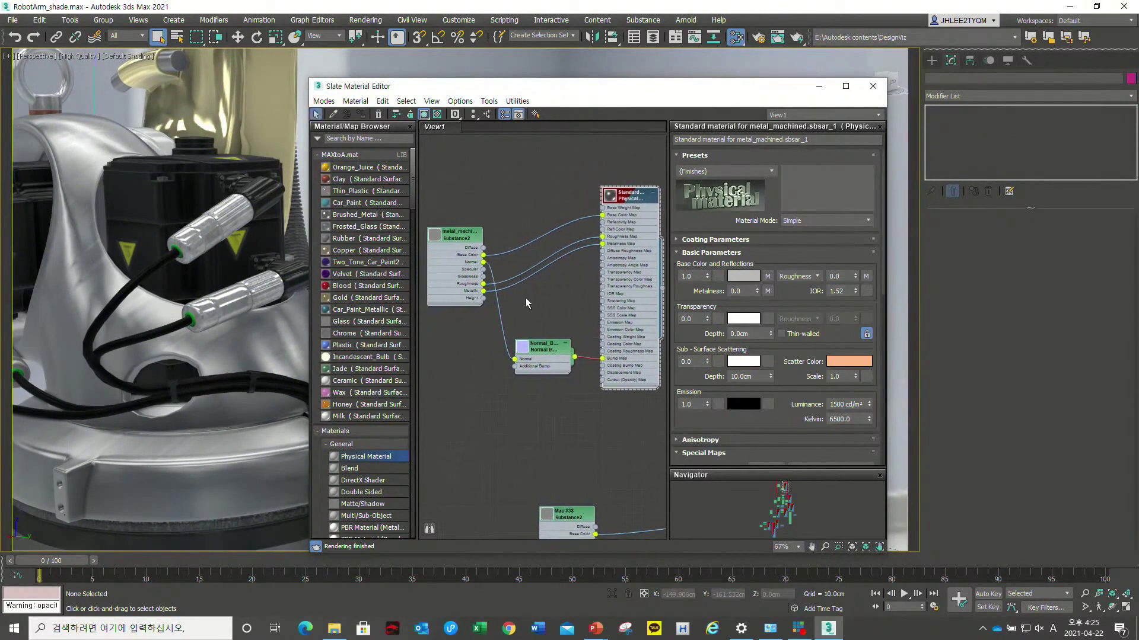
left_click(471, 235)
- Apply the Copper Machined preset to the base's metal_machined Substance
left_click_drag(721, 287, 723, 270)
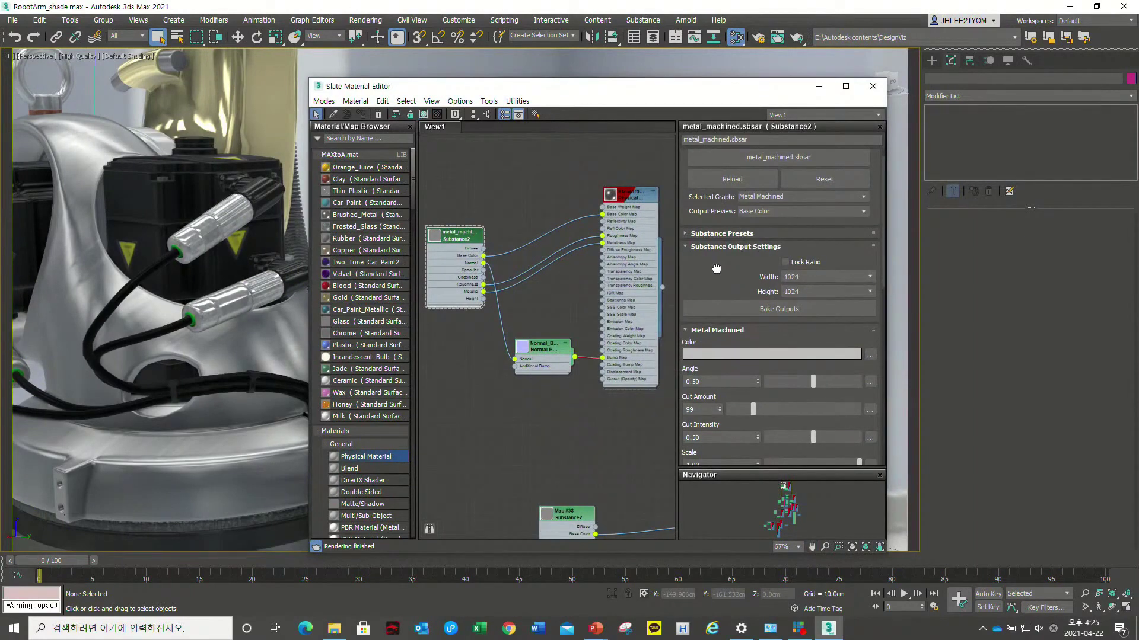
scroll(716, 300, "down", 3)
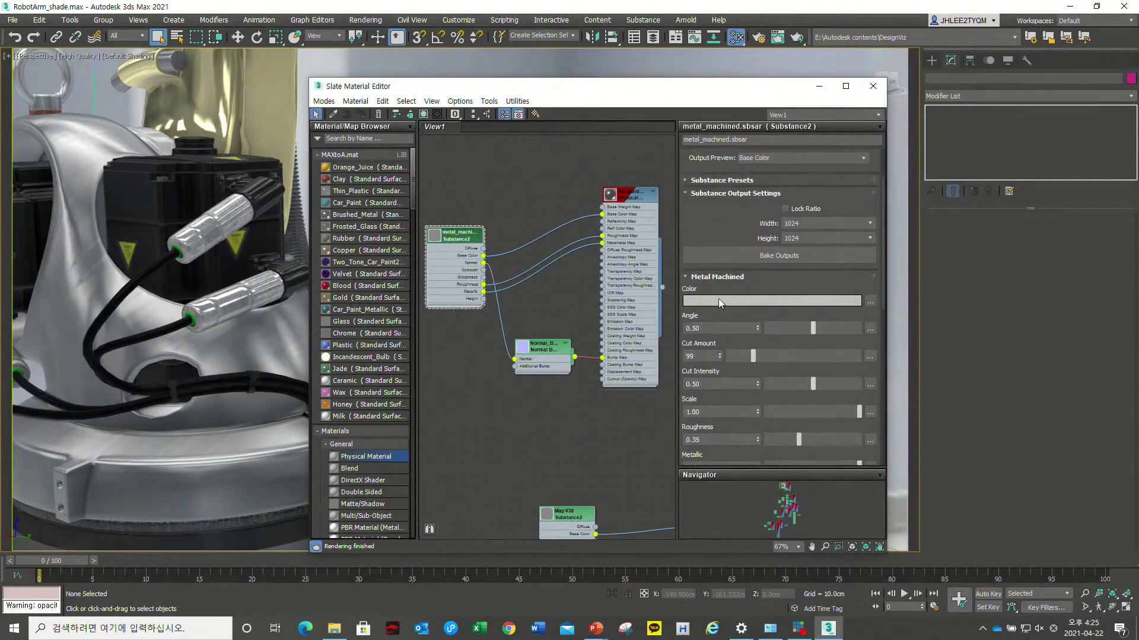
scroll(717, 317, "down", 2)
mouse_move(734, 356)
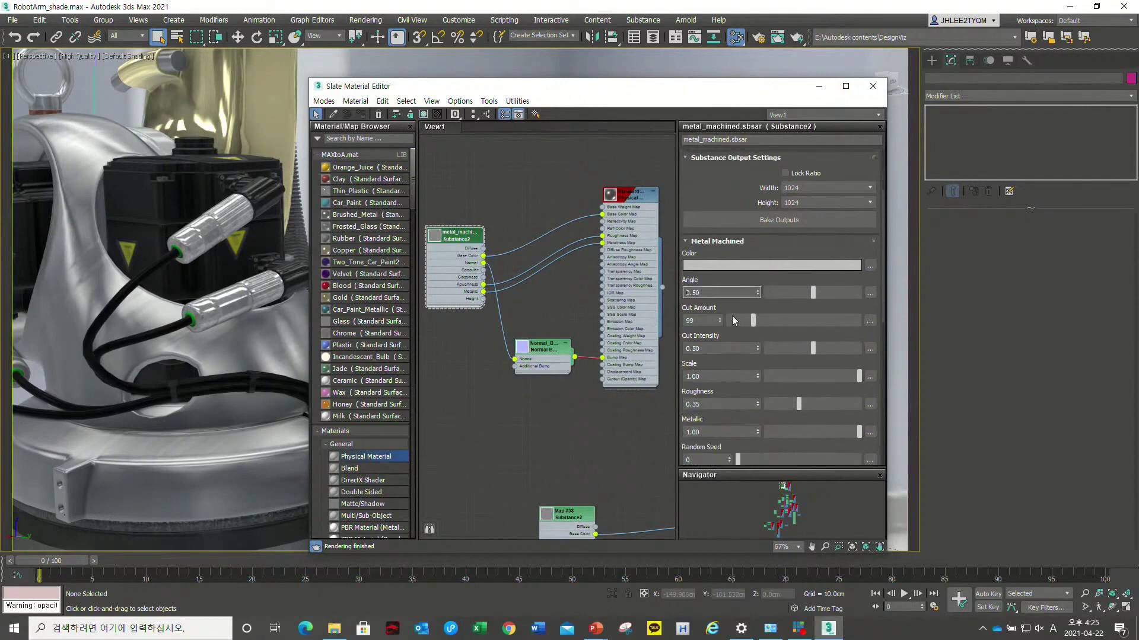
scroll(751, 305, "up", 1)
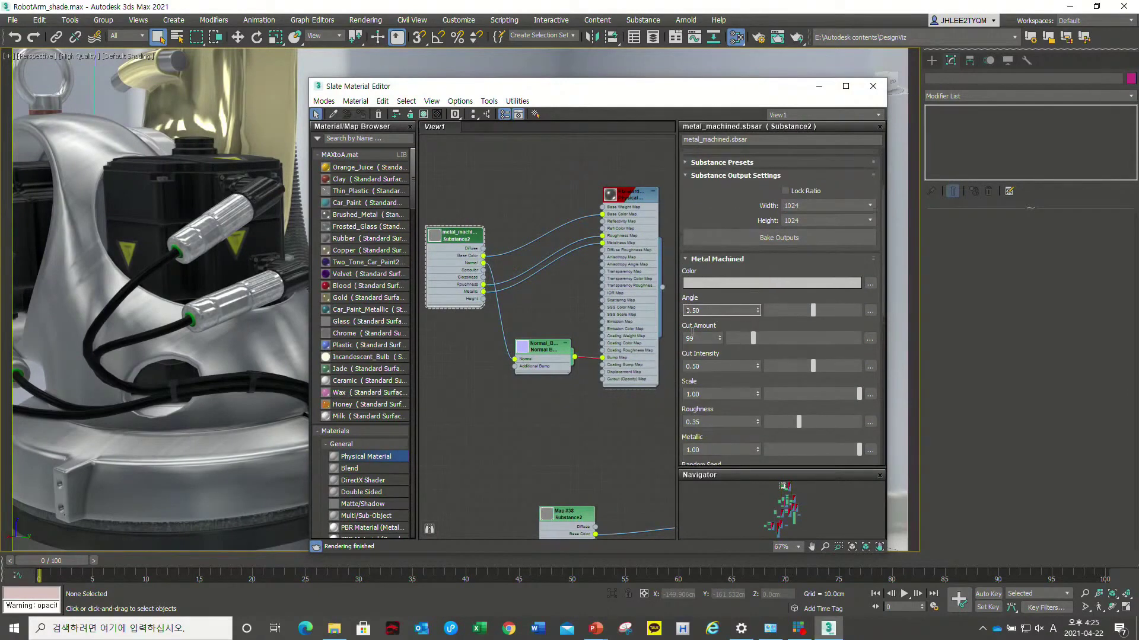
scroll(750, 305, "up", 1)
scroll(712, 288, "up", 1)
left_click(697, 204)
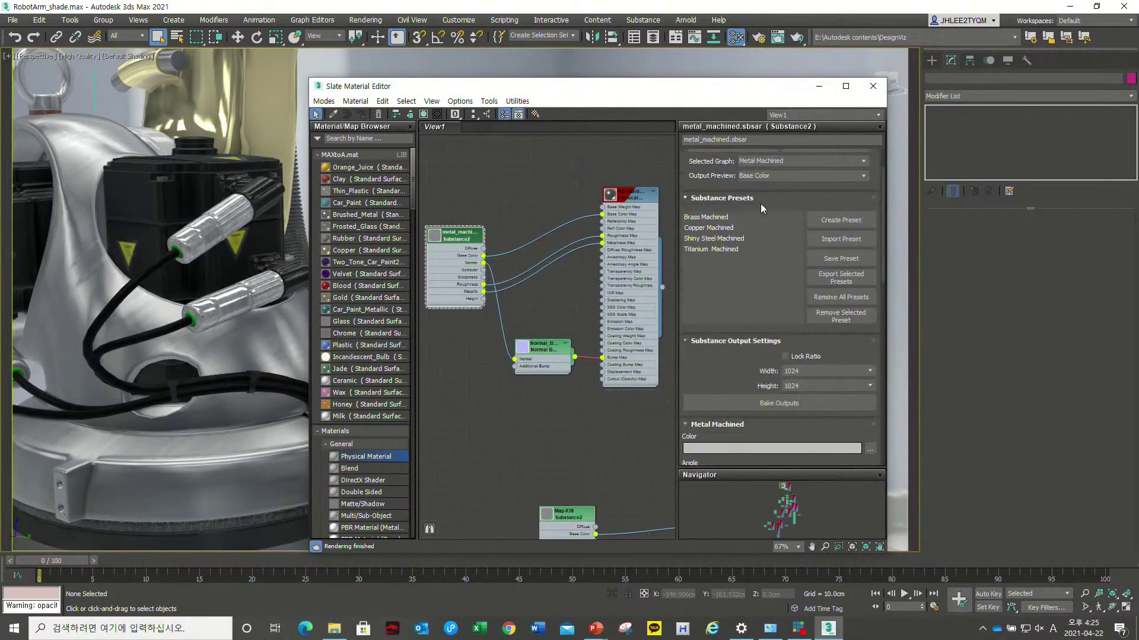
left_click(709, 228)
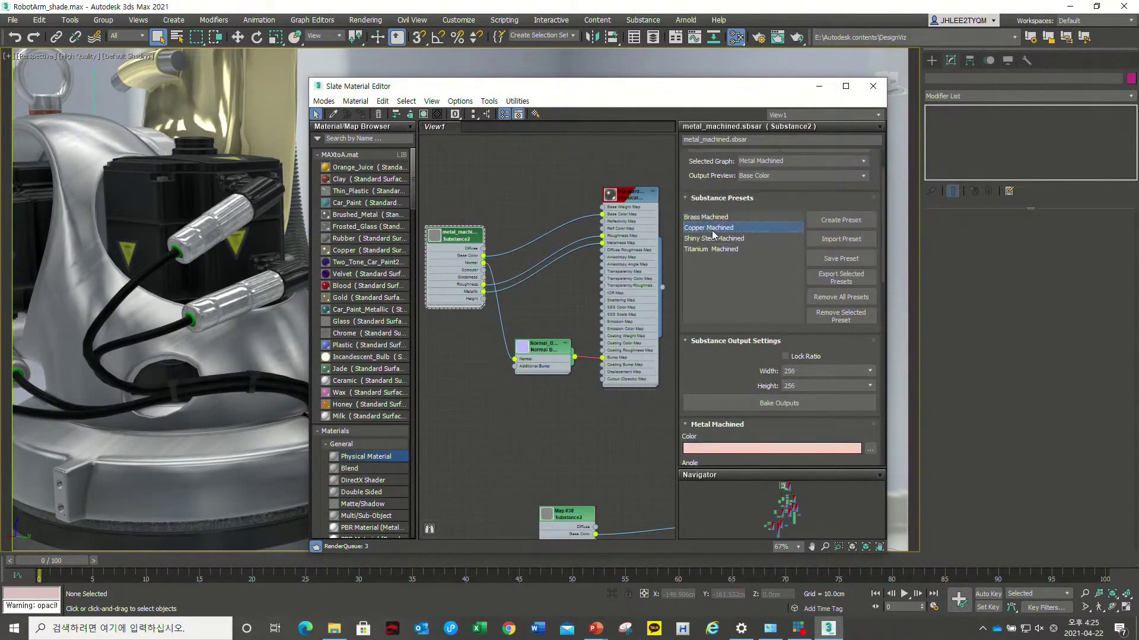
- Switch the base's Substance to the Shiny Steel Machined preset for a silver finish
middle_click_drag(223, 327, 177, 267, "alt")
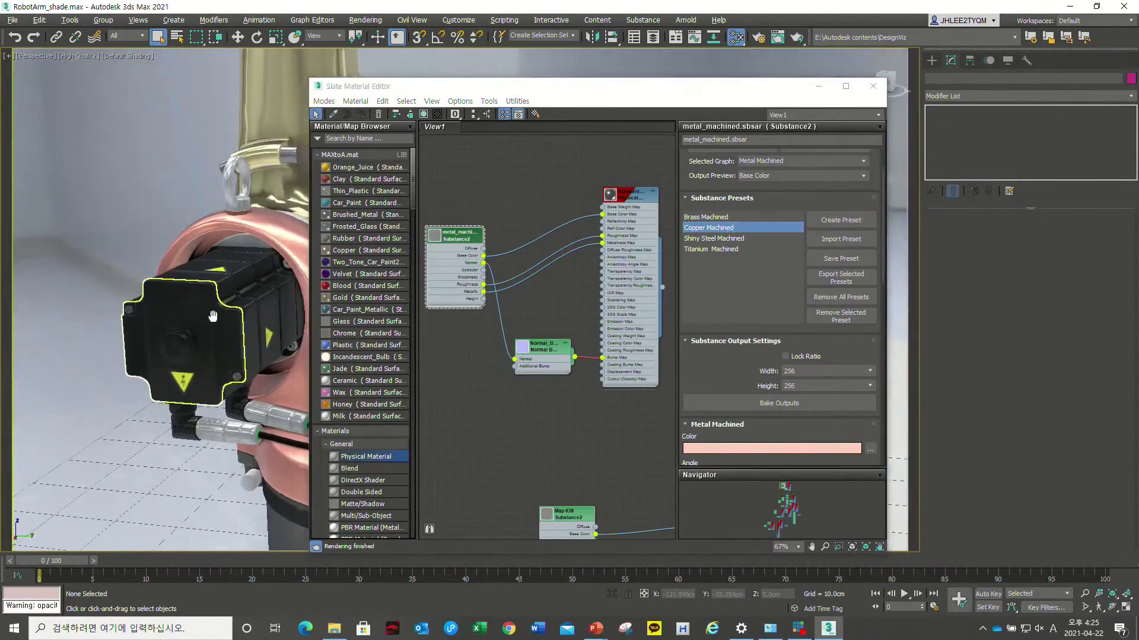
left_click_drag(705, 87, 791, 90)
scroll(254, 334, "up", 2)
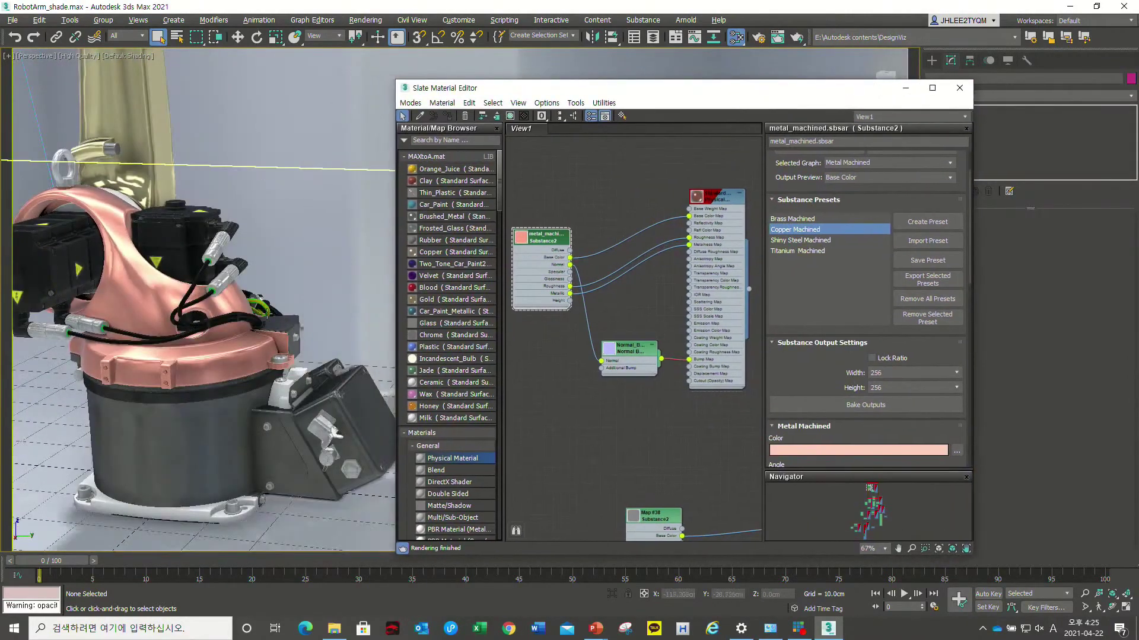
scroll(254, 334, "up", 3)
scroll(254, 333, "up", 2)
middle_click_drag(254, 333, 203, 317, "alt")
left_click(836, 240)
mouse_move(249, 332)
middle_mouse_down("alt")
mouse_move(228, 314)
mouse_move(340, 352)
middle_mouse_up("alt")
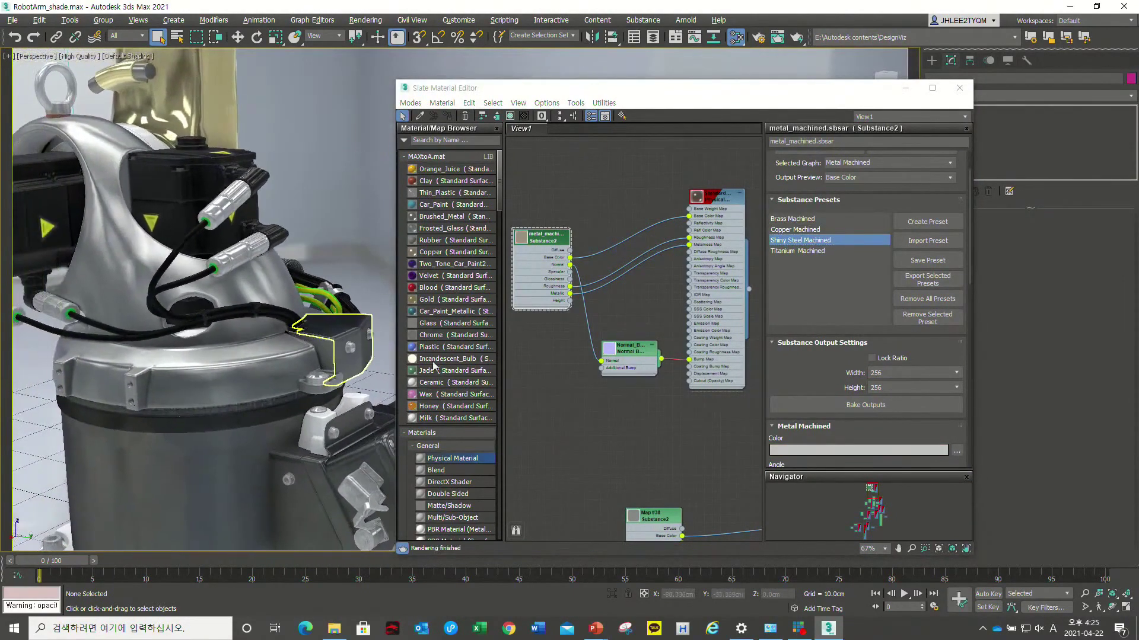
- Raise Cut Intensity to 0.57 and slightly lower Cut Amount on the machined steel
scroll(204, 278, "up", 3)
scroll(800, 352, "down", 2)
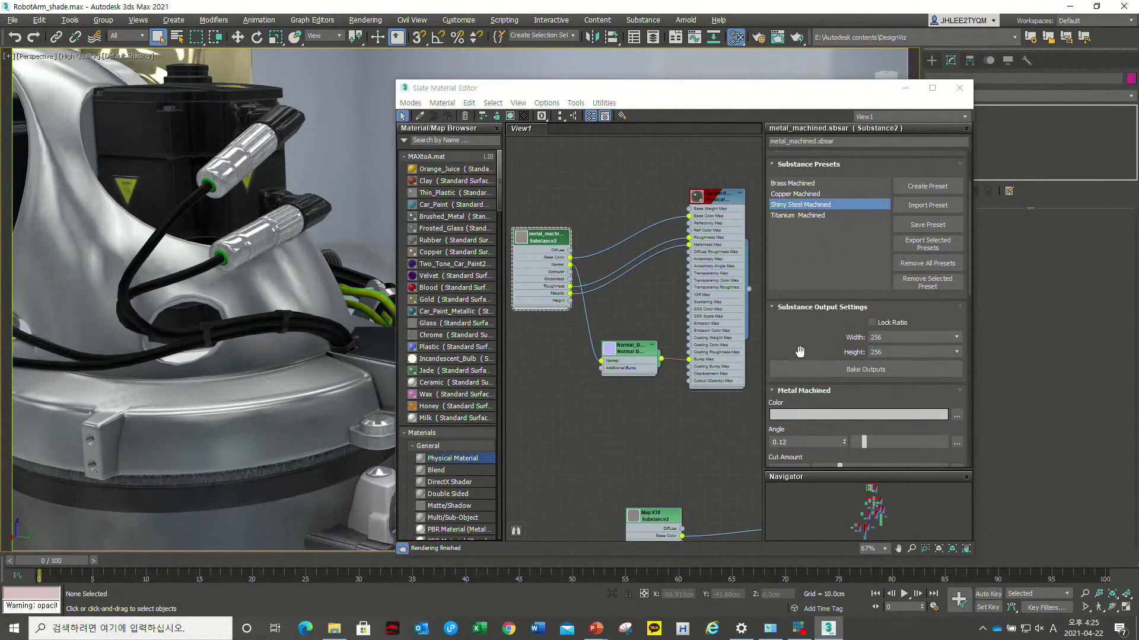
scroll(800, 351, "down", 3)
scroll(800, 352, "down", 1)
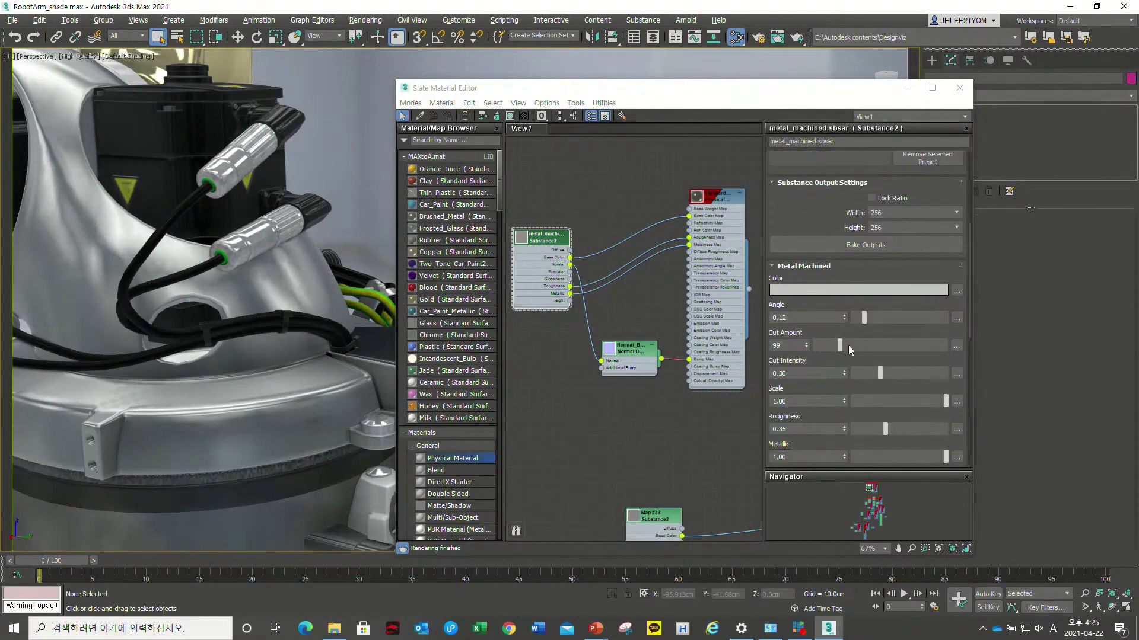
scroll(821, 383, "down", 2)
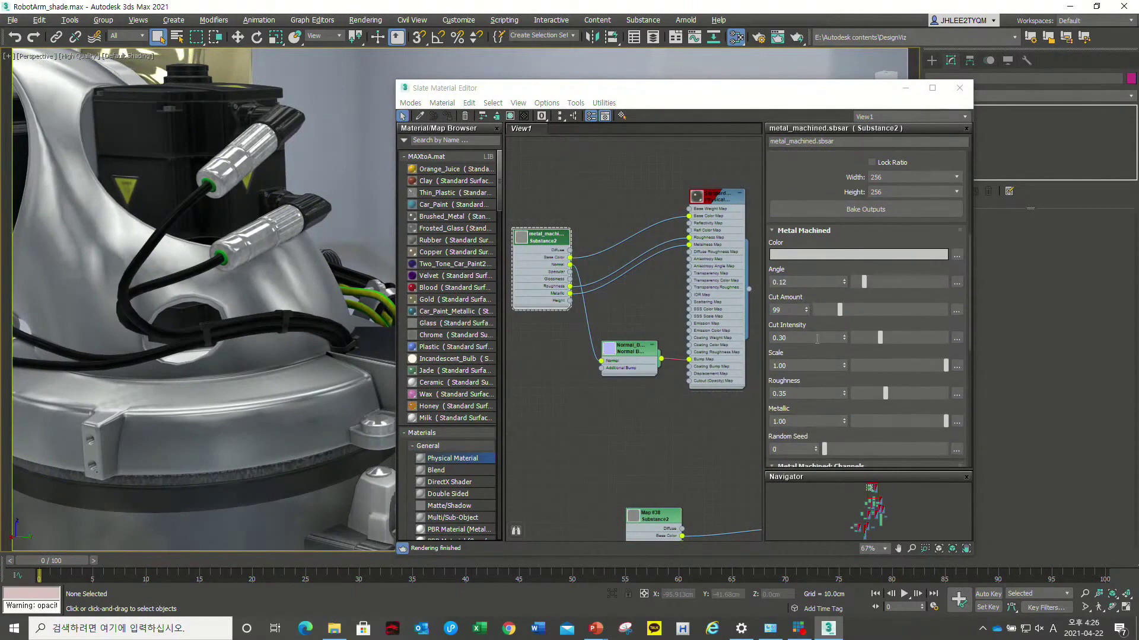
middle_click_drag(331, 298, 295, 288, "alt")
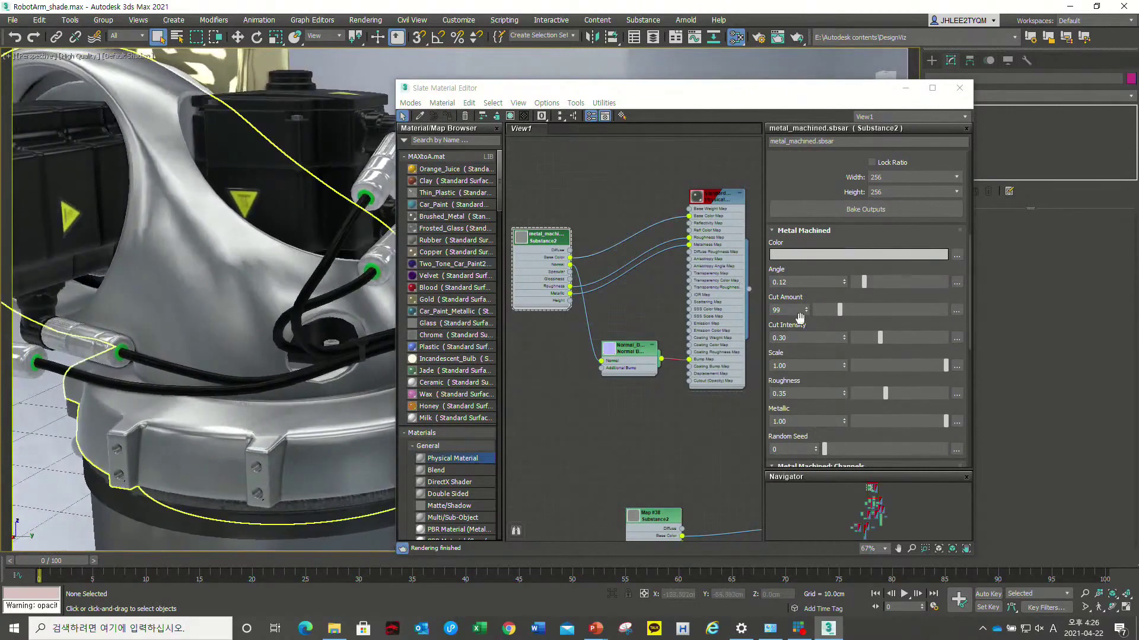
left_click_drag(877, 337, 903, 338)
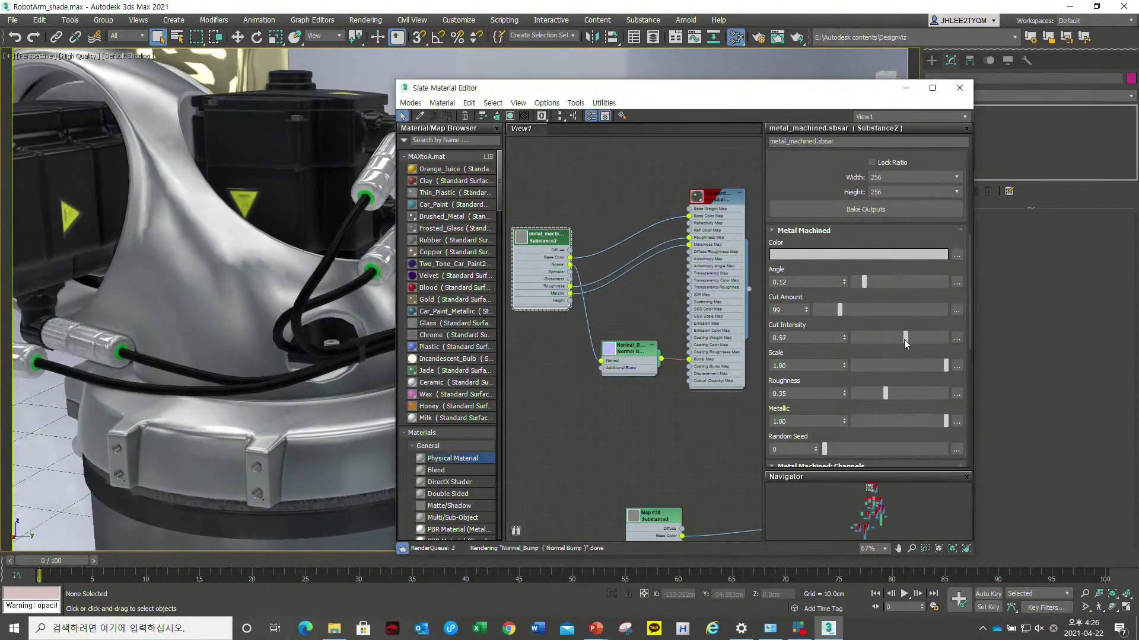
left_click(837, 310)
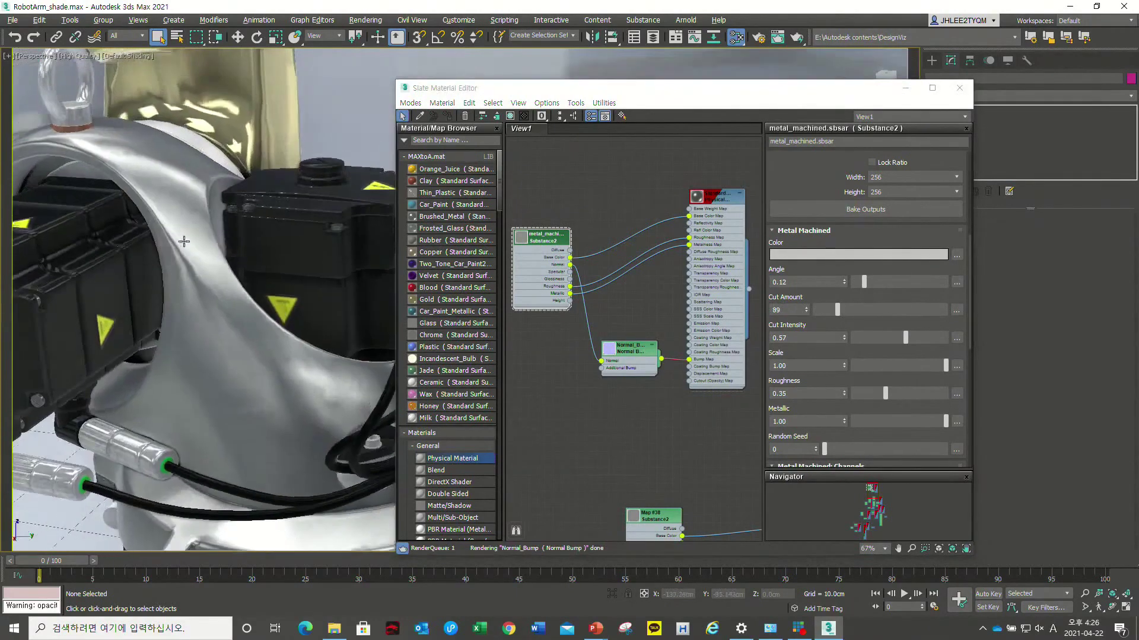
- Set the machined steel's Angle to 0.64, Cut Amount to 184 and Cut Intensity to 0.81
middle_click_drag(174, 218, 225, 195, "alt")
left_click_drag(866, 281, 913, 281)
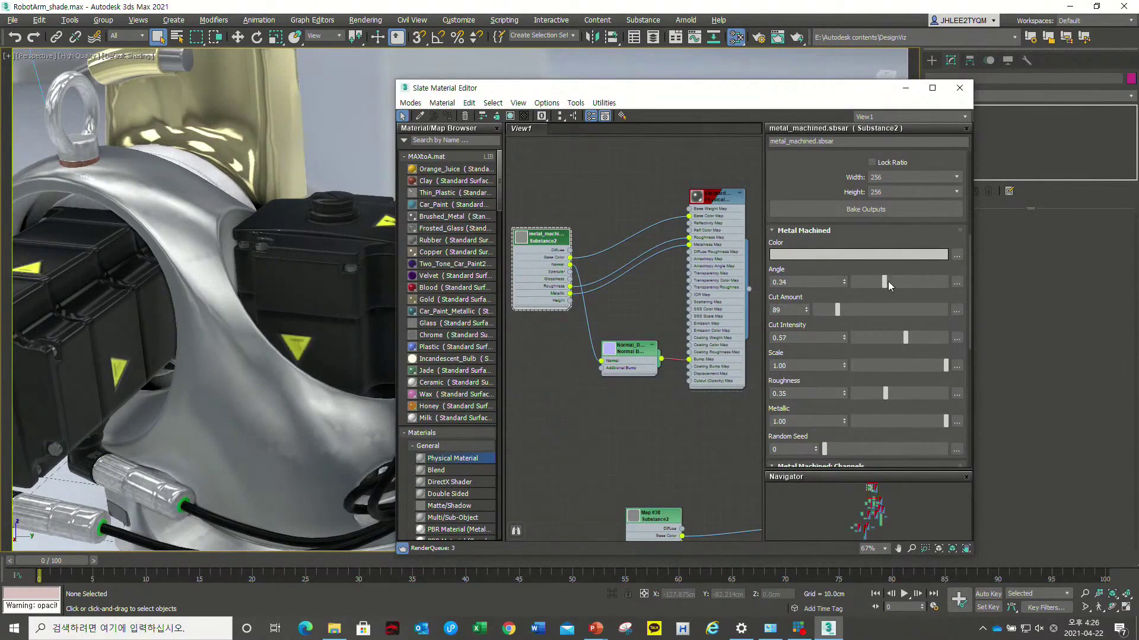
left_click_drag(837, 310, 862, 310)
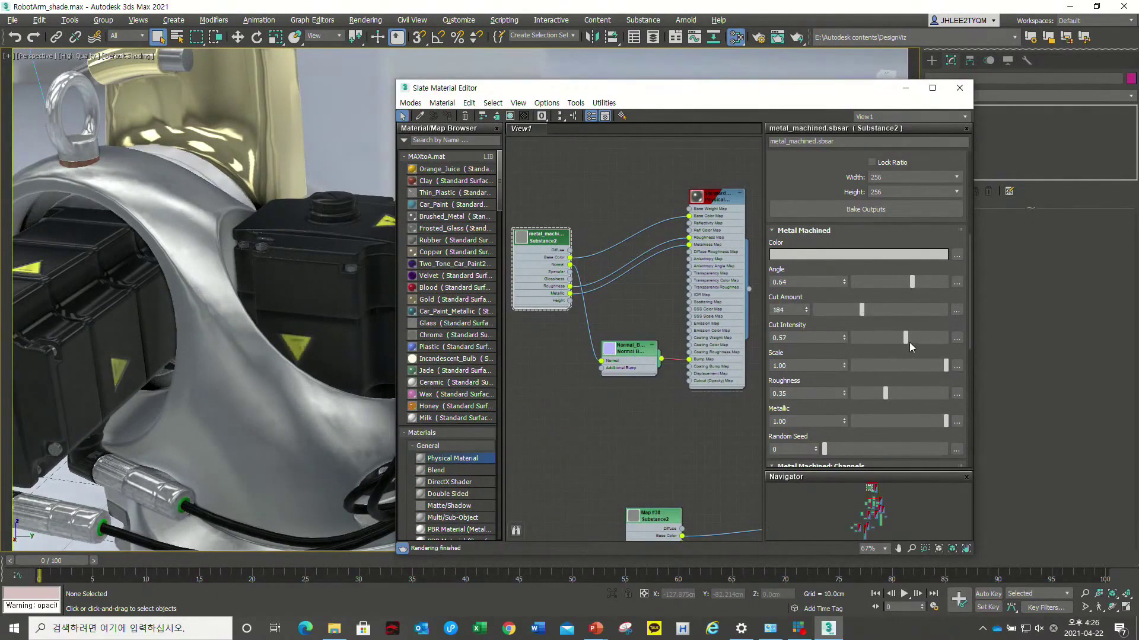
left_click_drag(913, 337, 929, 337)
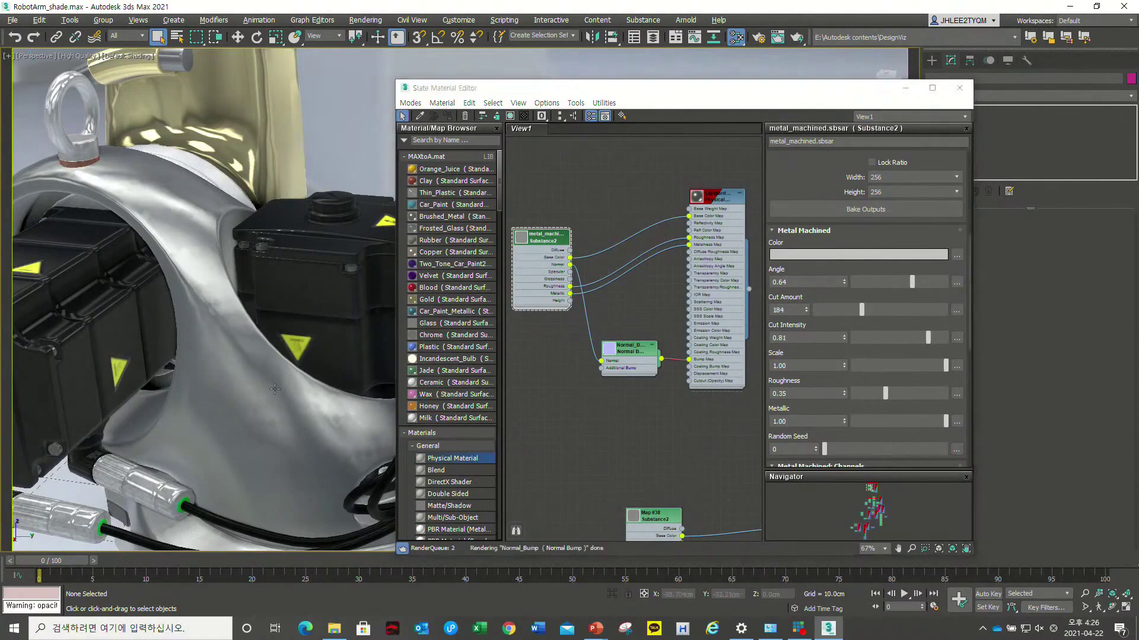
middle_click_drag(222, 284, 179, 317, "alt")
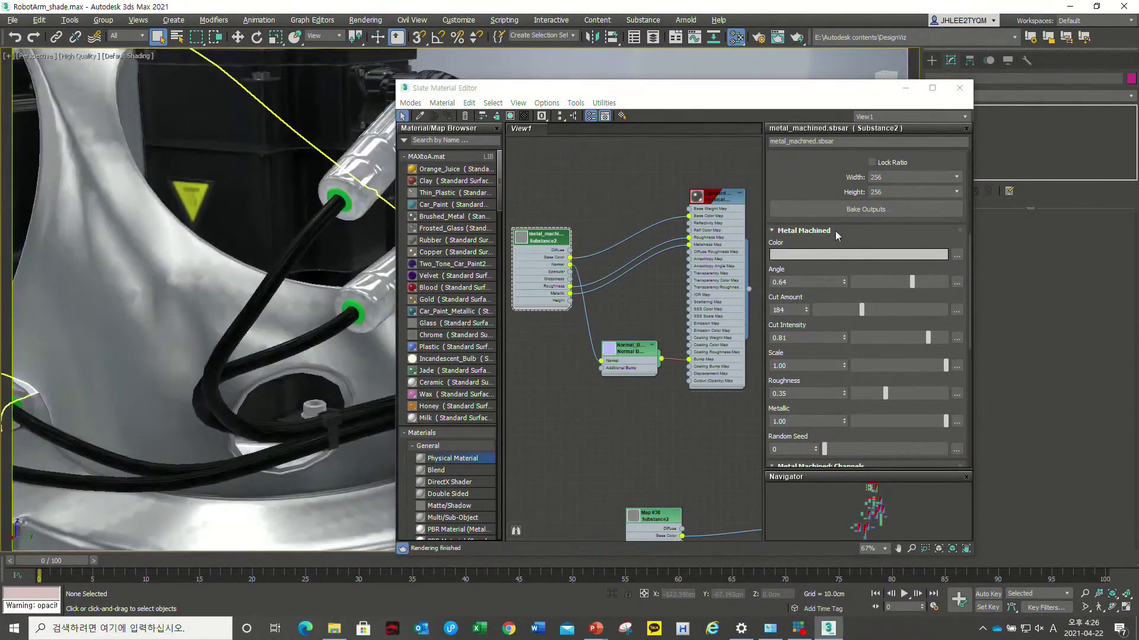
scroll(837, 236, "up", 2)
scroll(830, 249, "up", 2)
scroll(818, 267, "up", 2)
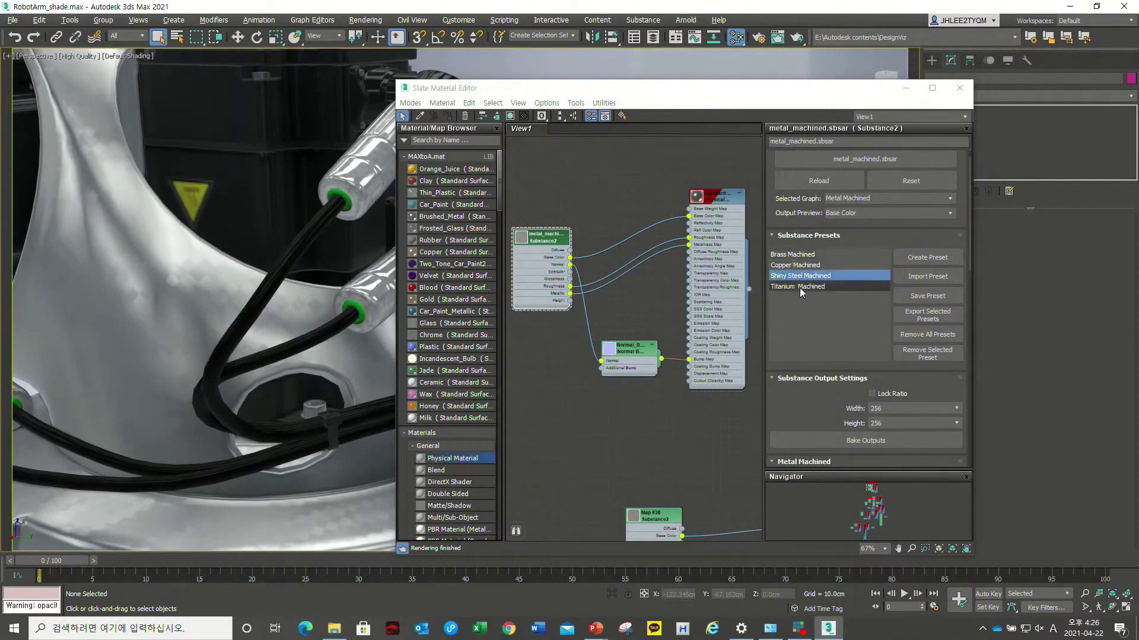
- Try the Titanium and Brass Machined presets, then settle back on Shiny Steel Machined
left_click(799, 287)
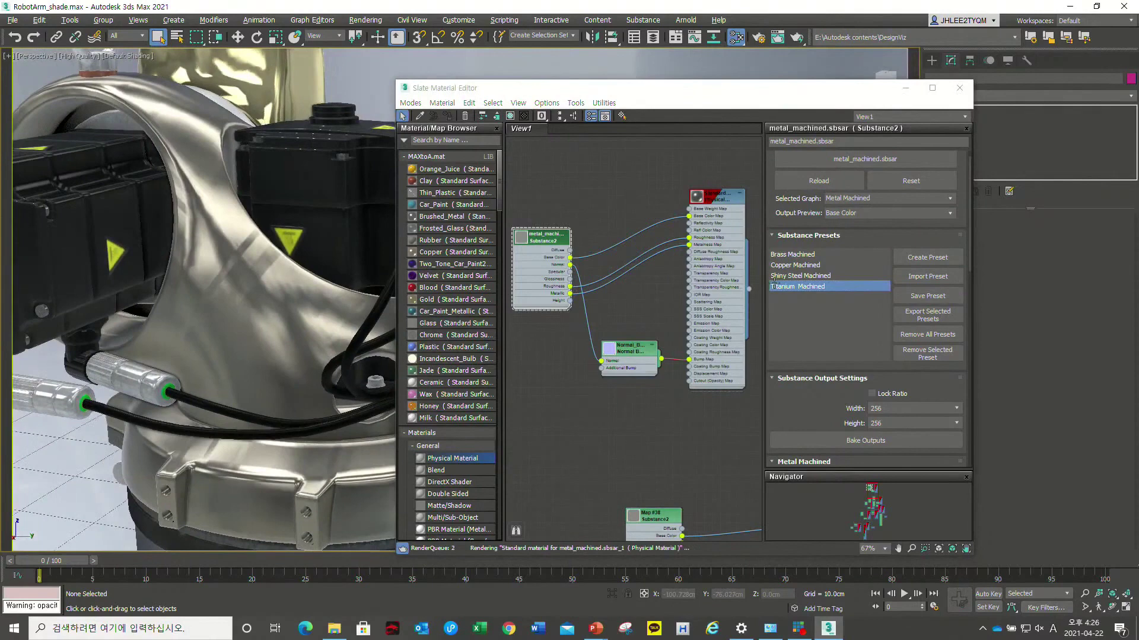
left_click(805, 256)
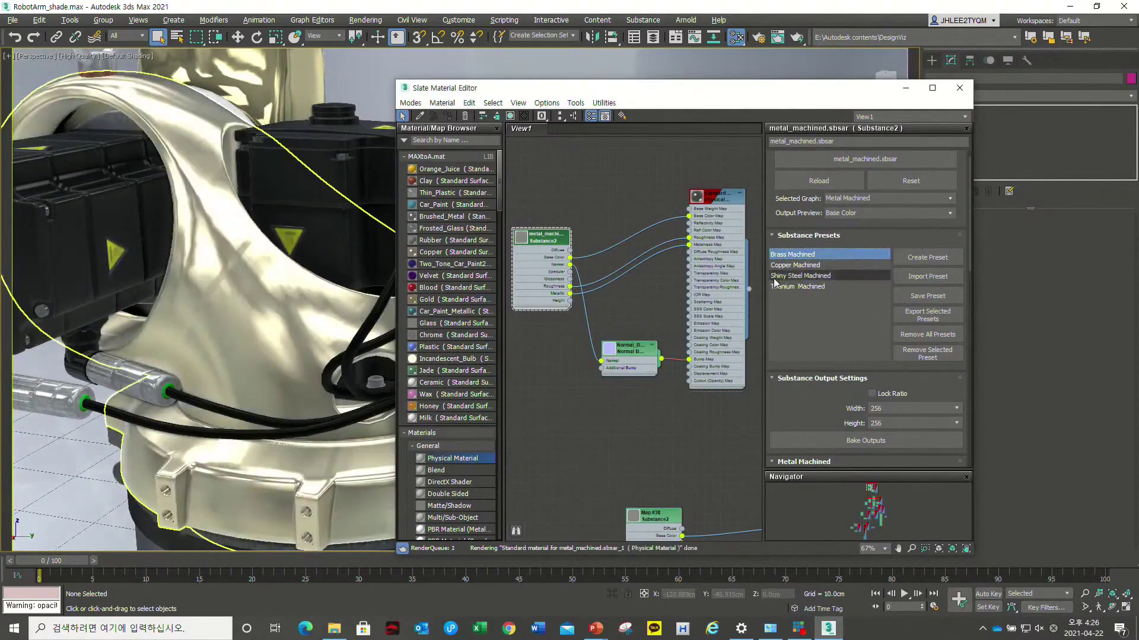
left_click(804, 287)
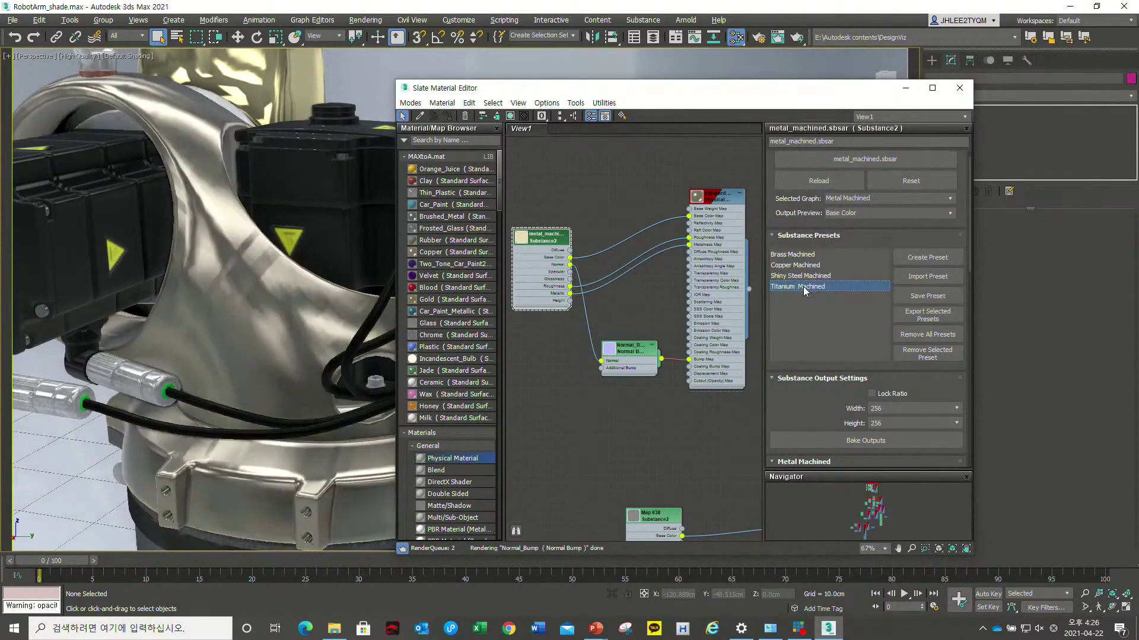
left_click(800, 276)
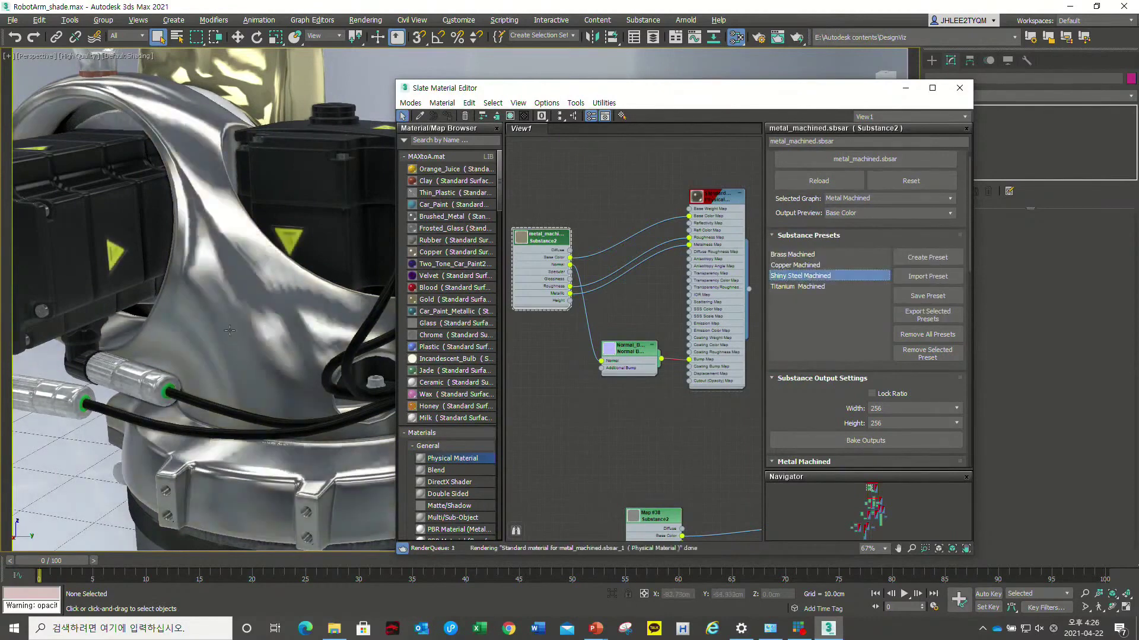
middle_click_drag(270, 328, 215, 290)
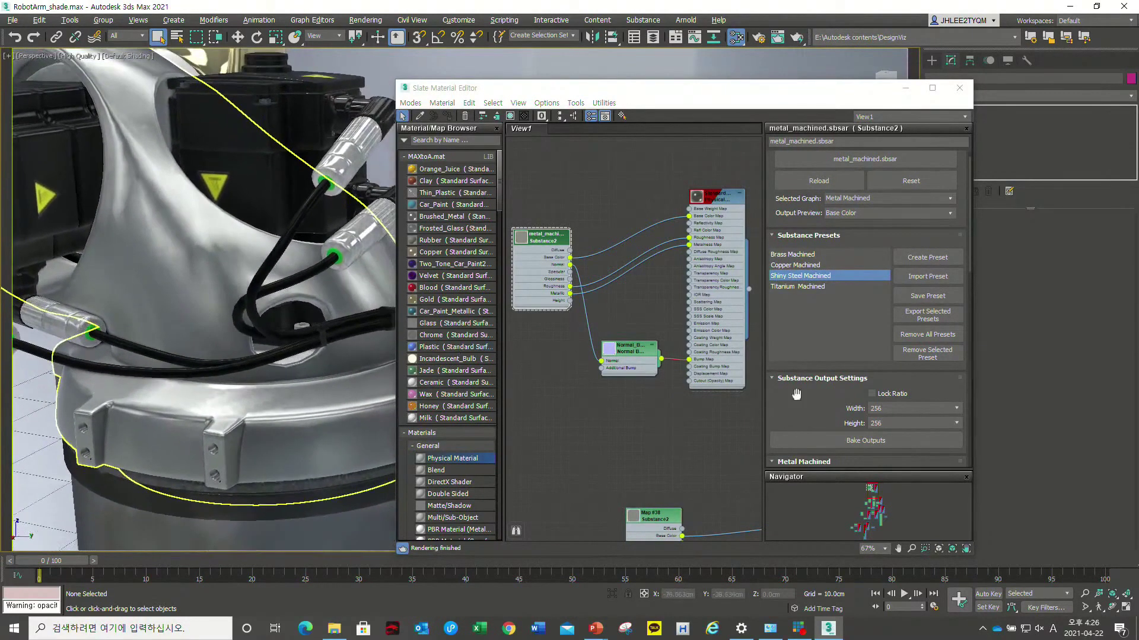
scroll(806, 393, "down", 3)
- Set the metal Substance output Width and Height to 1024
scroll(813, 391, "down", 3)
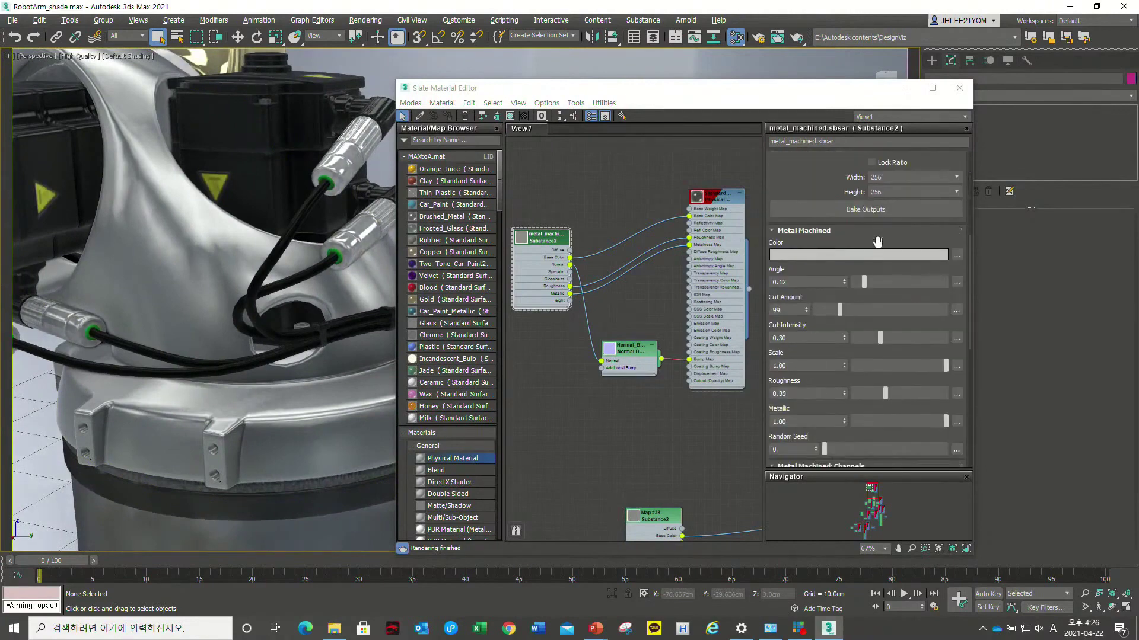
left_click(890, 177)
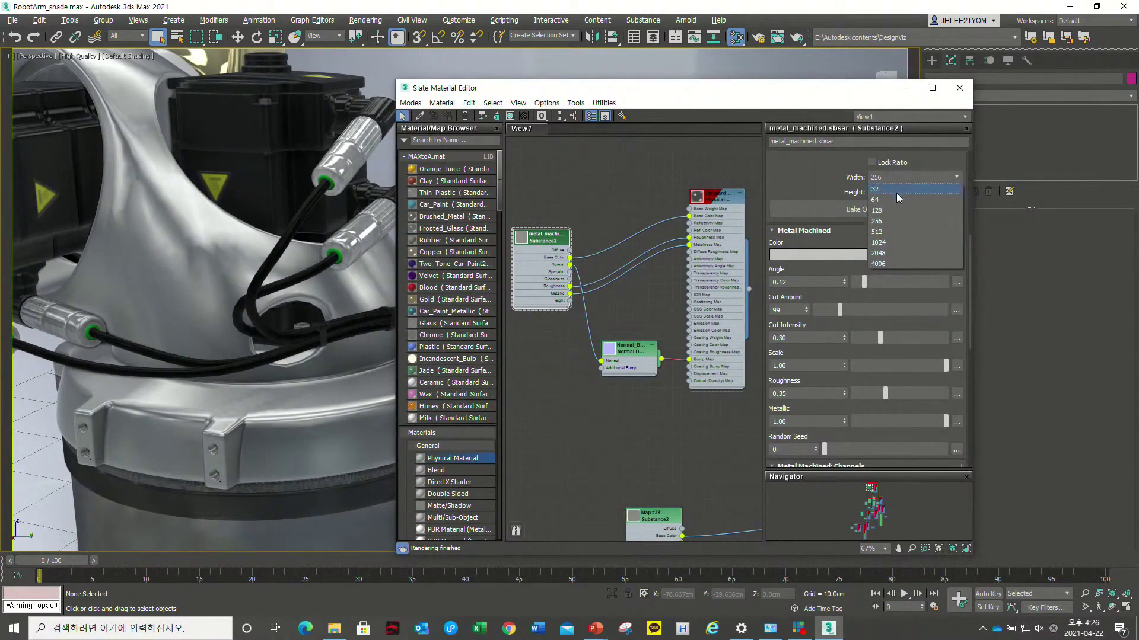
left_click(893, 242)
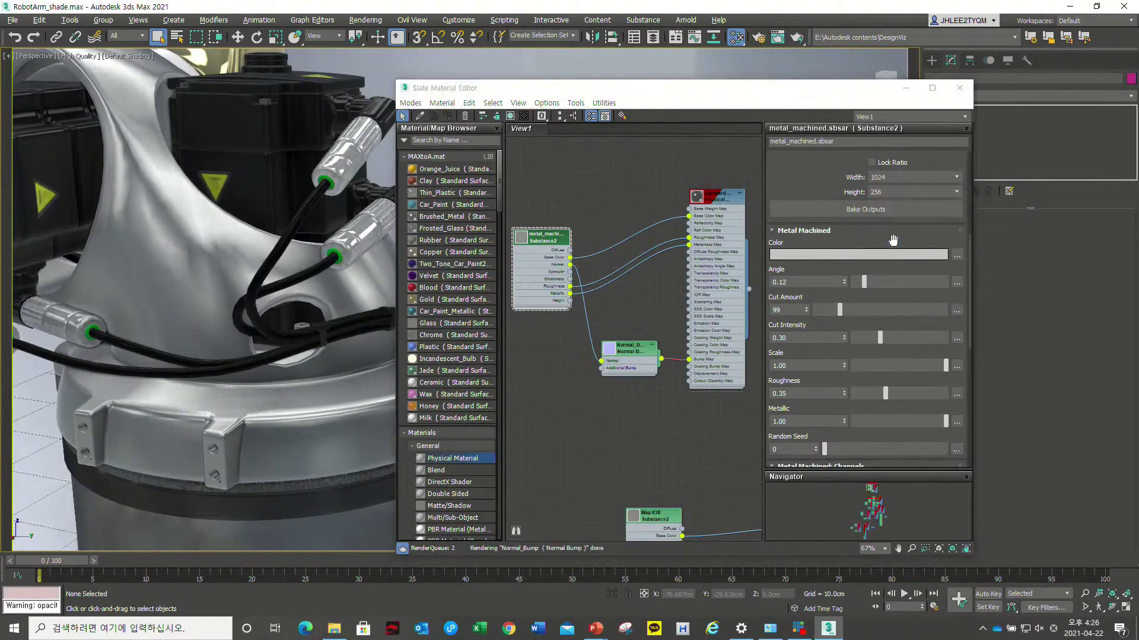
left_click(896, 192)
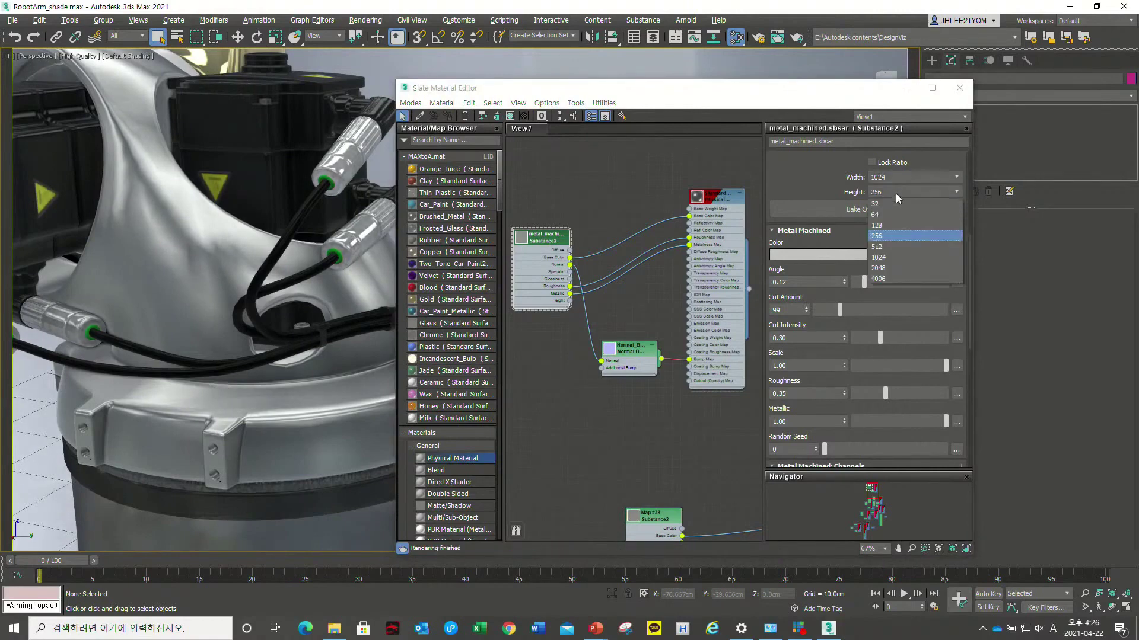
left_click(902, 257)
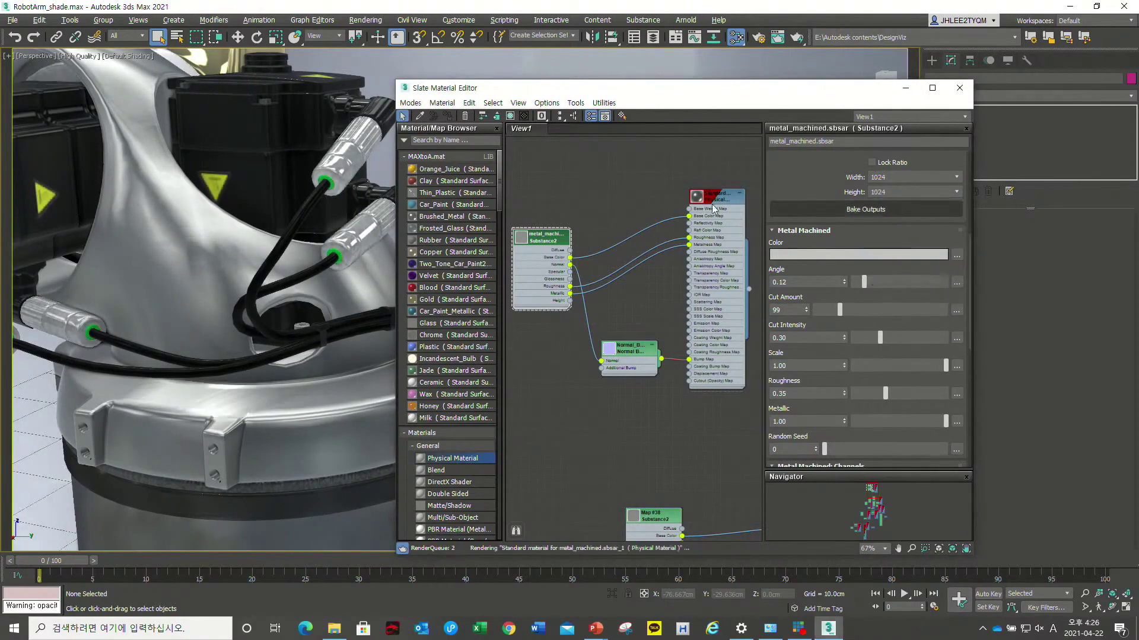
- Raise the metal's Roughness to 0.48
mouse_move(284, 287)
middle_mouse_down("alt")
mouse_move(272, 360)
mouse_move(202, 362)
middle_mouse_up("alt")
scroll(271, 360, "up", 3)
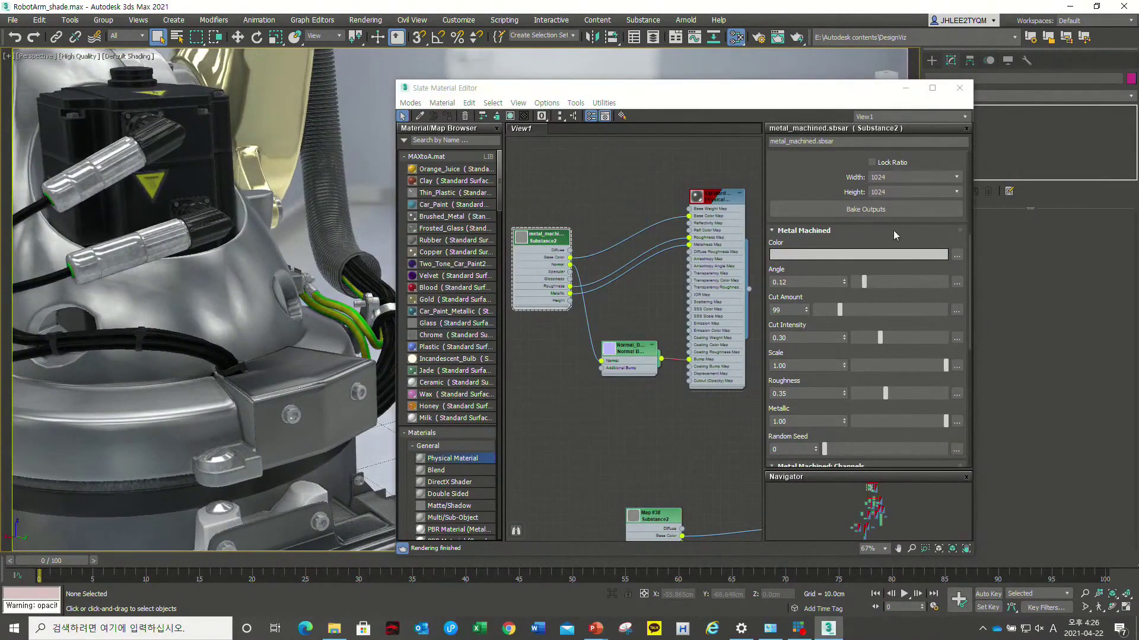
scroll(890, 243, "up", 3)
scroll(889, 243, "up", 3)
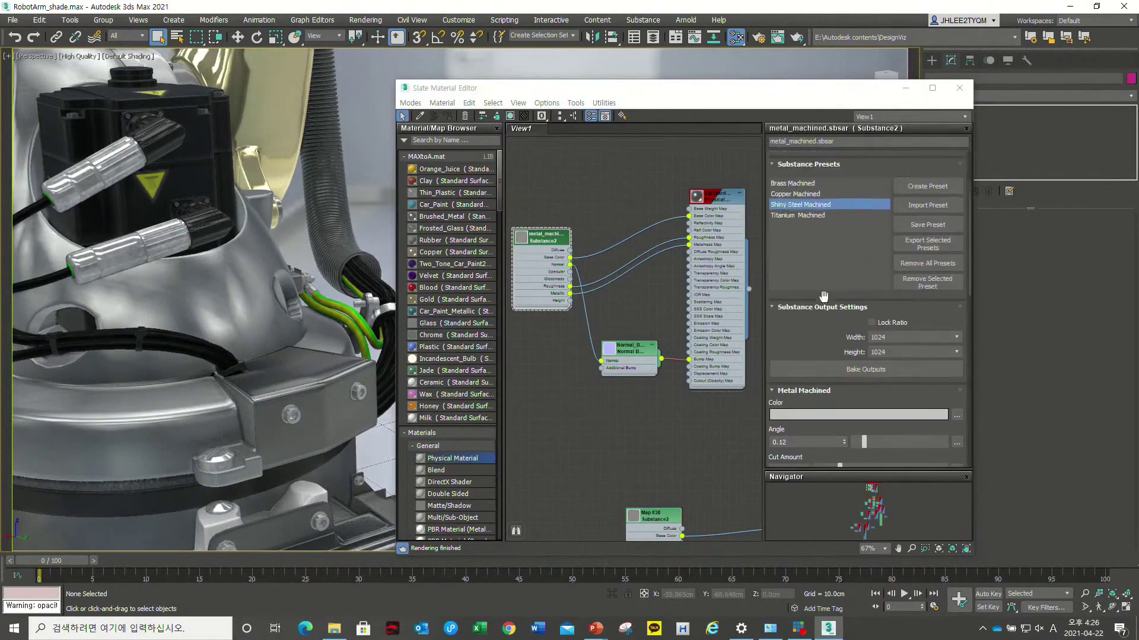
scroll(821, 306, "up", 2)
scroll(822, 305, "down", 3)
scroll(823, 307, "down", 3)
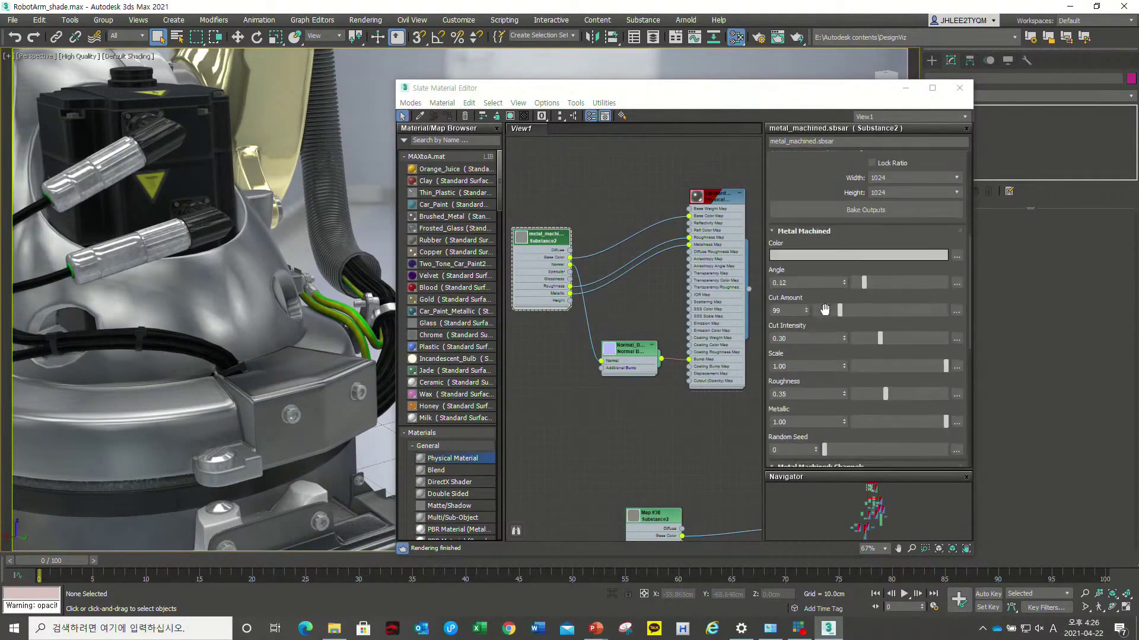
scroll(825, 309, "down", 3)
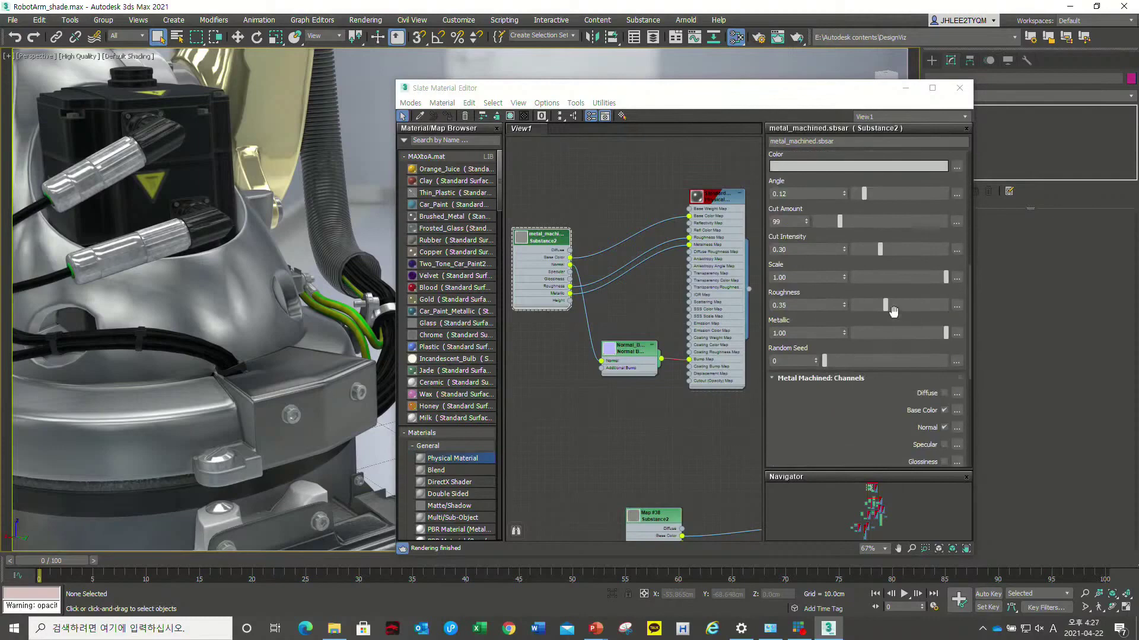
mouse_move(884, 307)
left_mouse_down()
mouse_move(906, 305)
mouse_move(877, 305)
mouse_move(896, 305)
left_mouse_up()
middle_click_drag(237, 296, 253, 318, "alt")
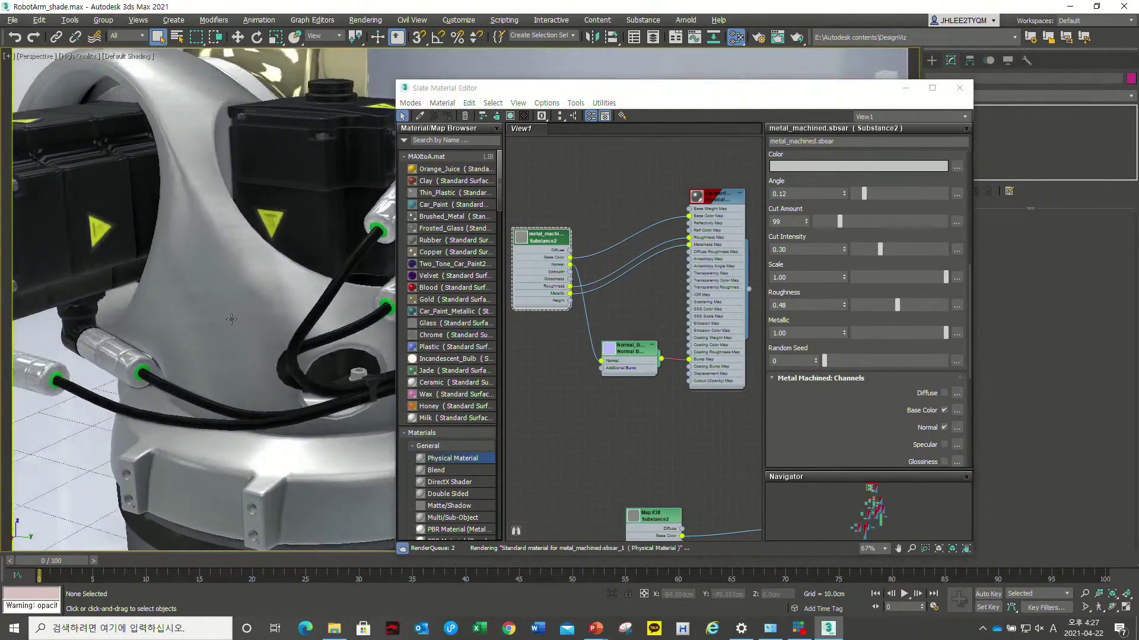
left_click_drag(541, 241, 549, 233)
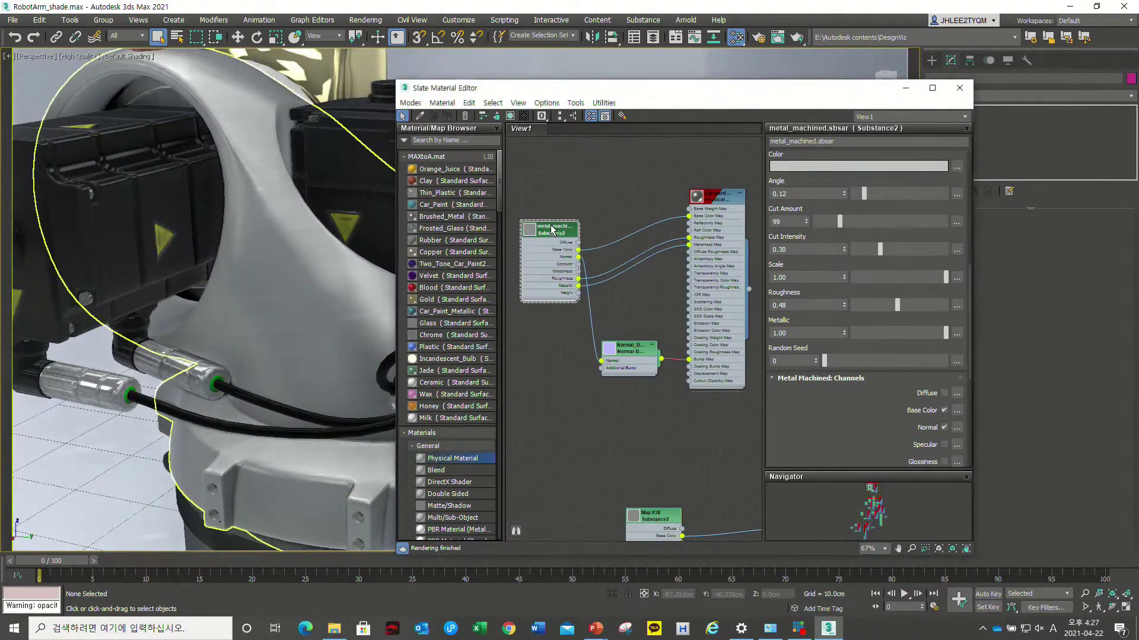
- Set Cut Intensity 0.56, Cut Amount 384 and Angle 0.39 on the machining pattern
scroll(843, 341, "up", 1)
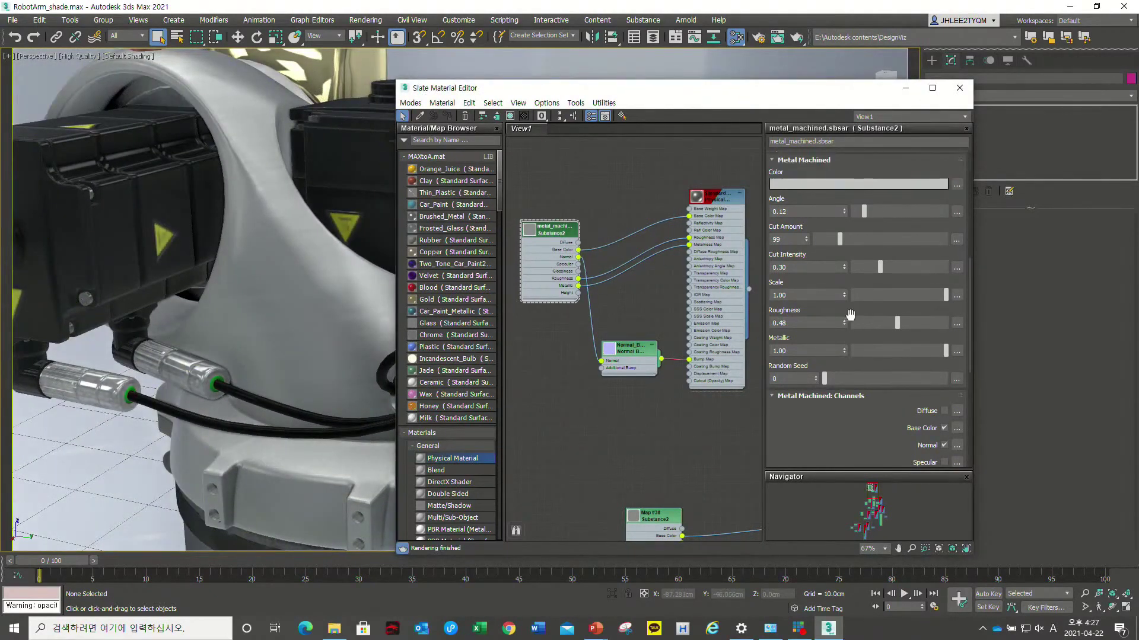
scroll(849, 290, "up", 1)
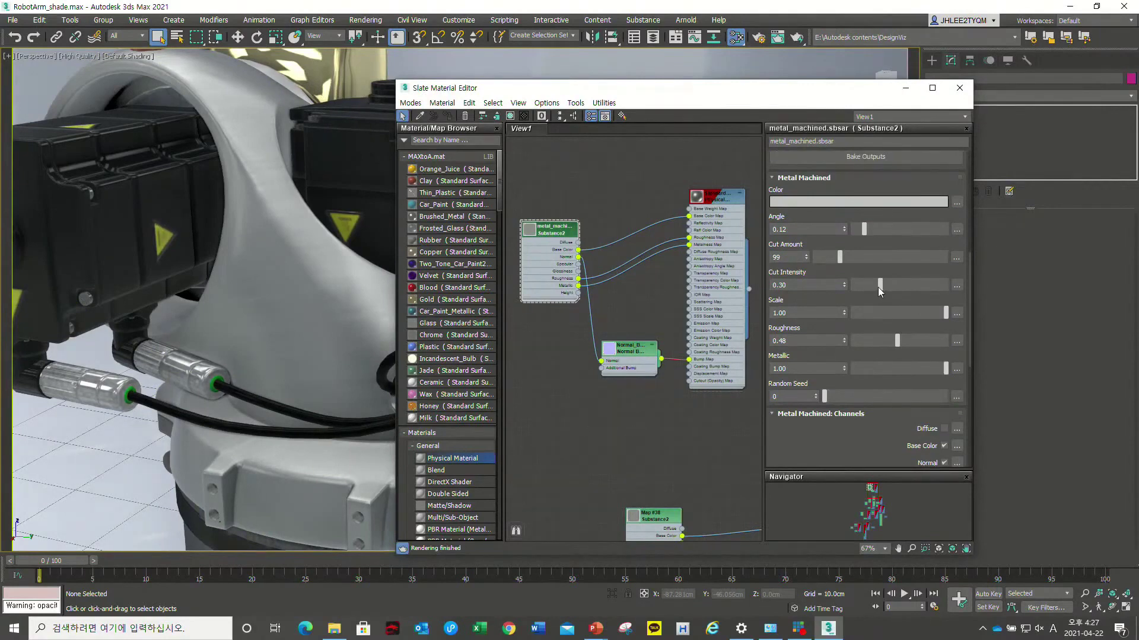
left_click_drag(879, 286, 866, 286)
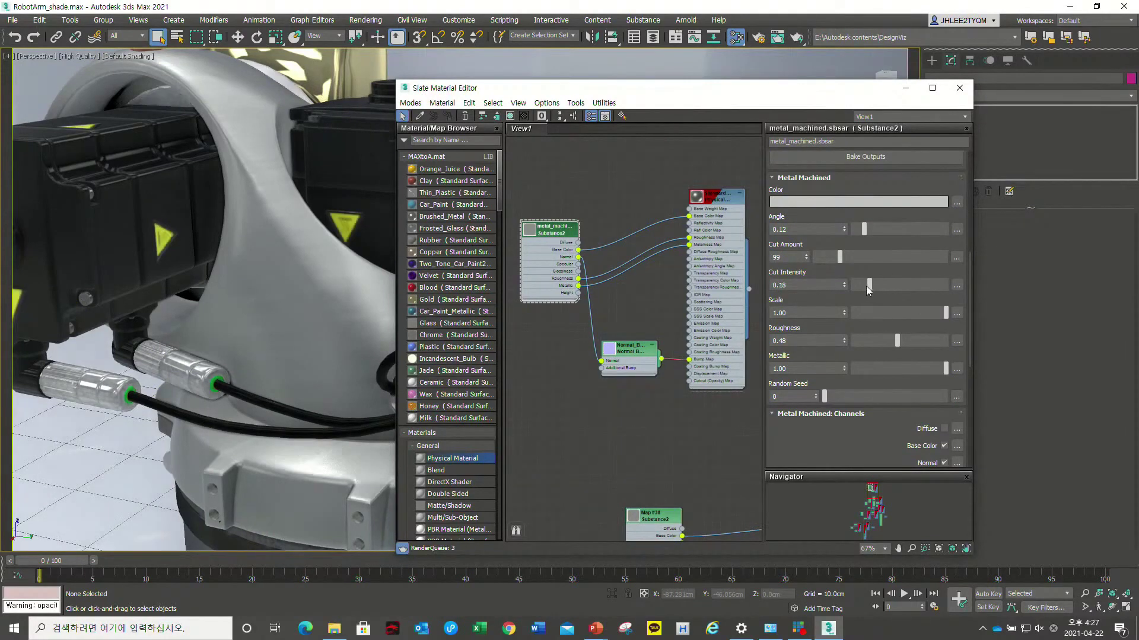
left_click(906, 287)
left_click(849, 258)
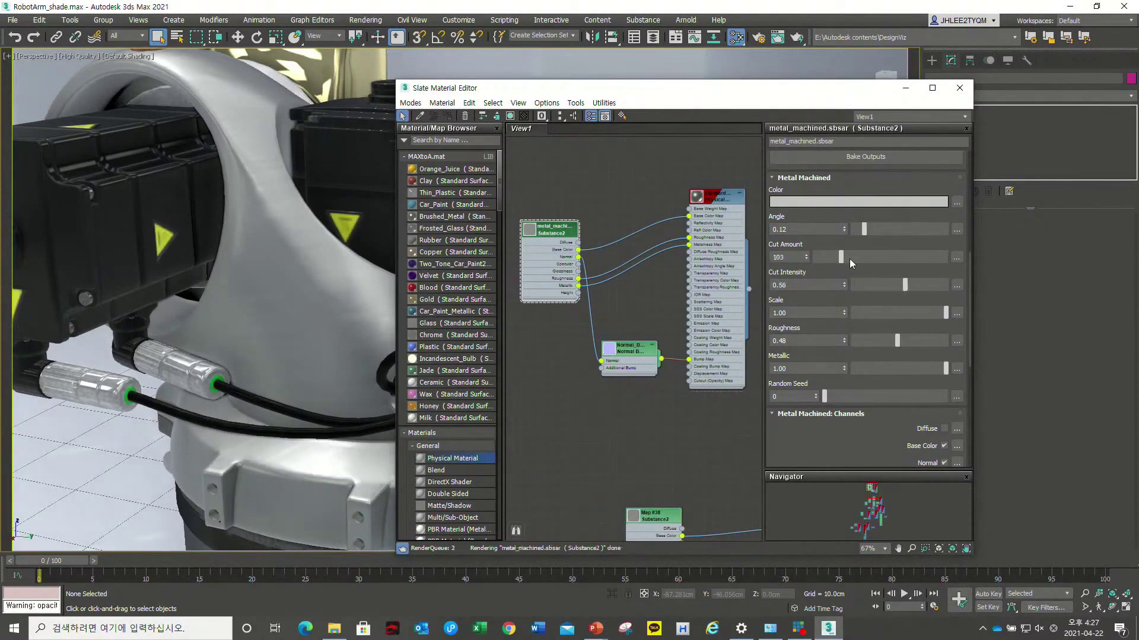
mouse_move(899, 260)
left_mouse_down()
mouse_move(908, 260)
mouse_move(848, 258)
mouse_move(913, 264)
left_mouse_up()
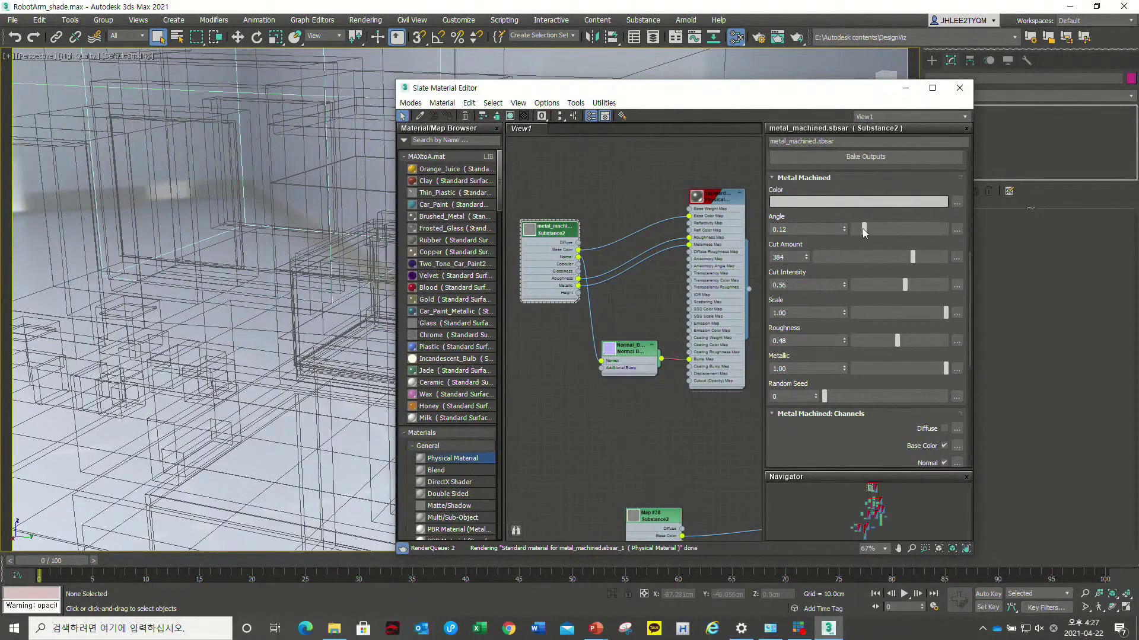
left_click_drag(882, 230, 888, 230)
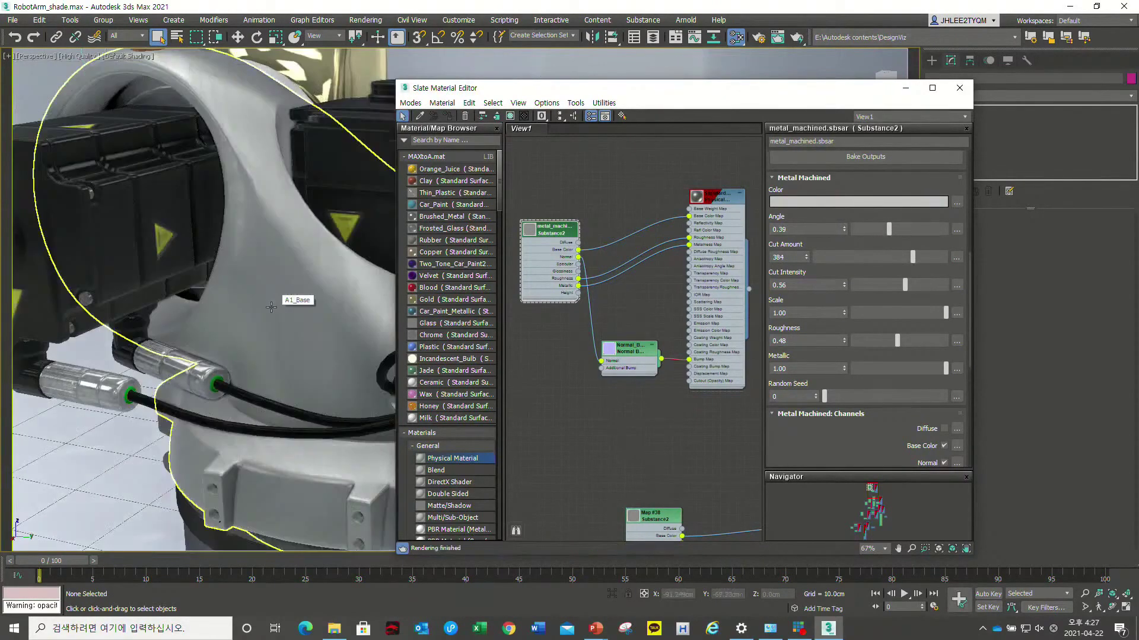
middle_click_drag(272, 302, 252, 315, "alt")
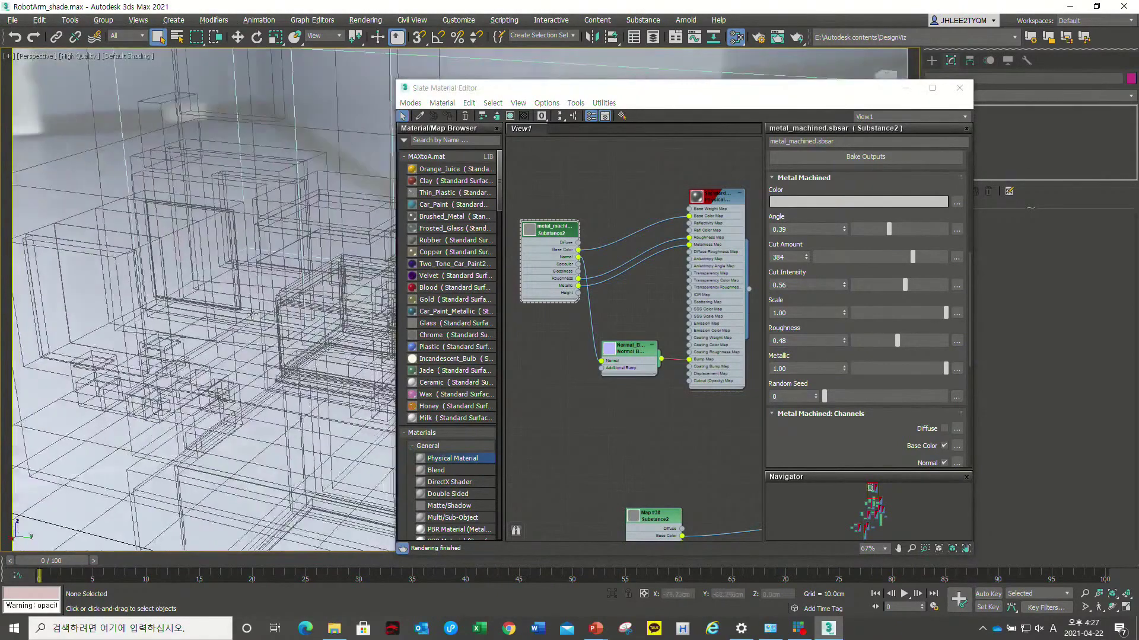
left_click(235, 198)
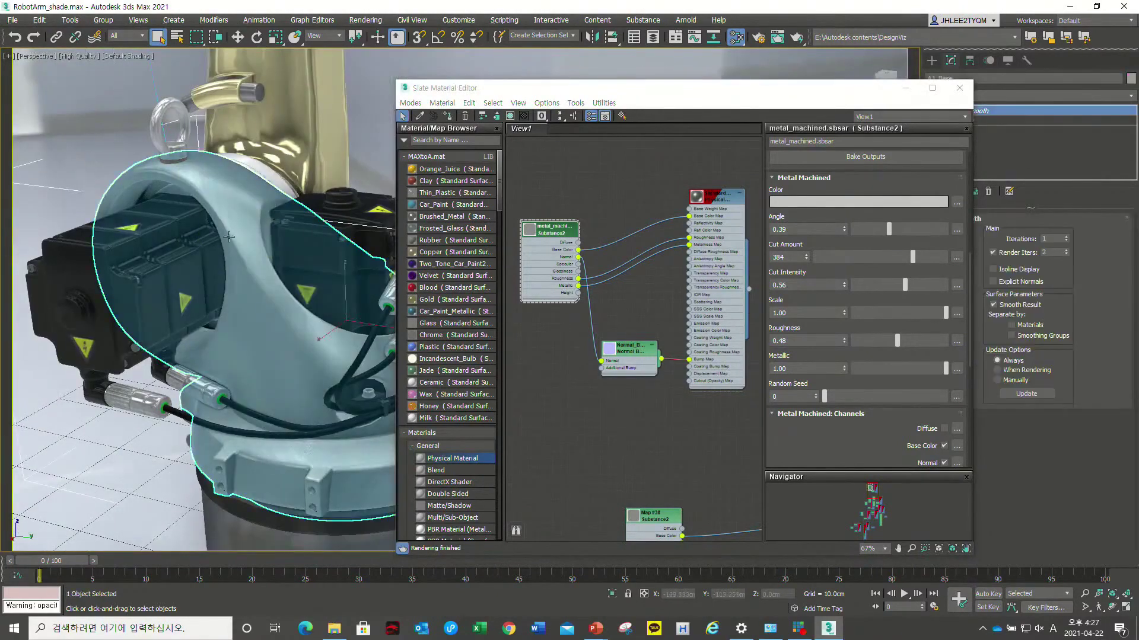
- Reframe the node graph and viewport, then bring up the window switcher toward PowerPoint
scroll(600, 307, "down", 2)
scroll(619, 266, "down", 2)
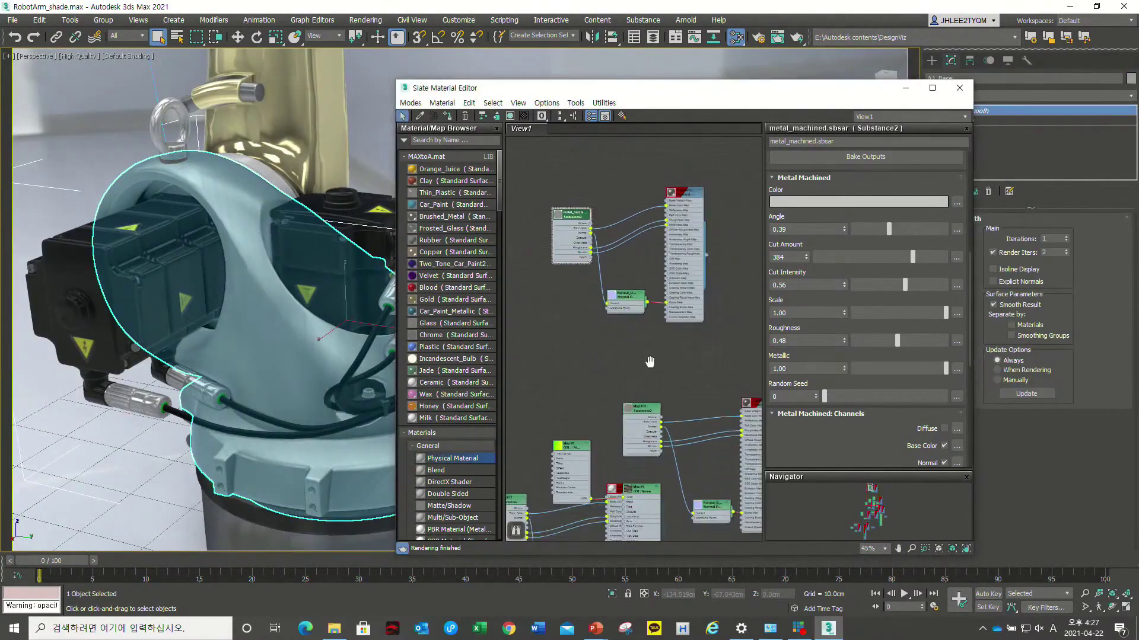
scroll(603, 341, "down", 1)
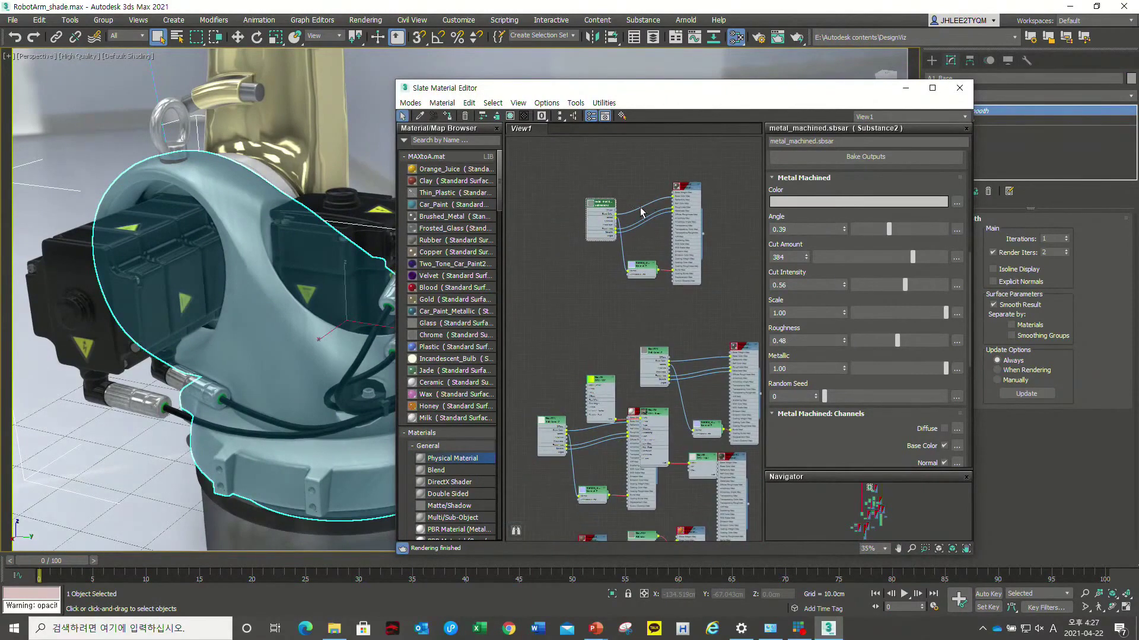
scroll(619, 301, "up", 2)
mouse_move(616, 298)
middle_mouse_down()
mouse_move(605, 319)
mouse_move(624, 297)
middle_mouse_up()
left_click_drag(522, 89, 584, 89)
middle_click_drag(356, 195, 368, 208, "alt")
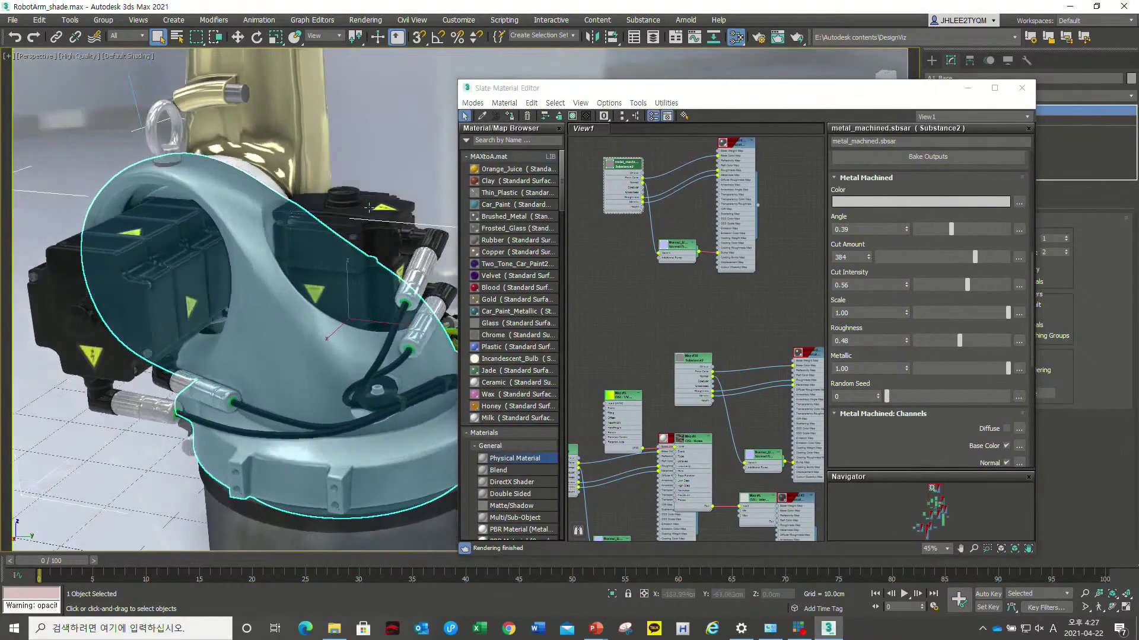
scroll(368, 207, "down", 3)
scroll(365, 249, "down", 3)
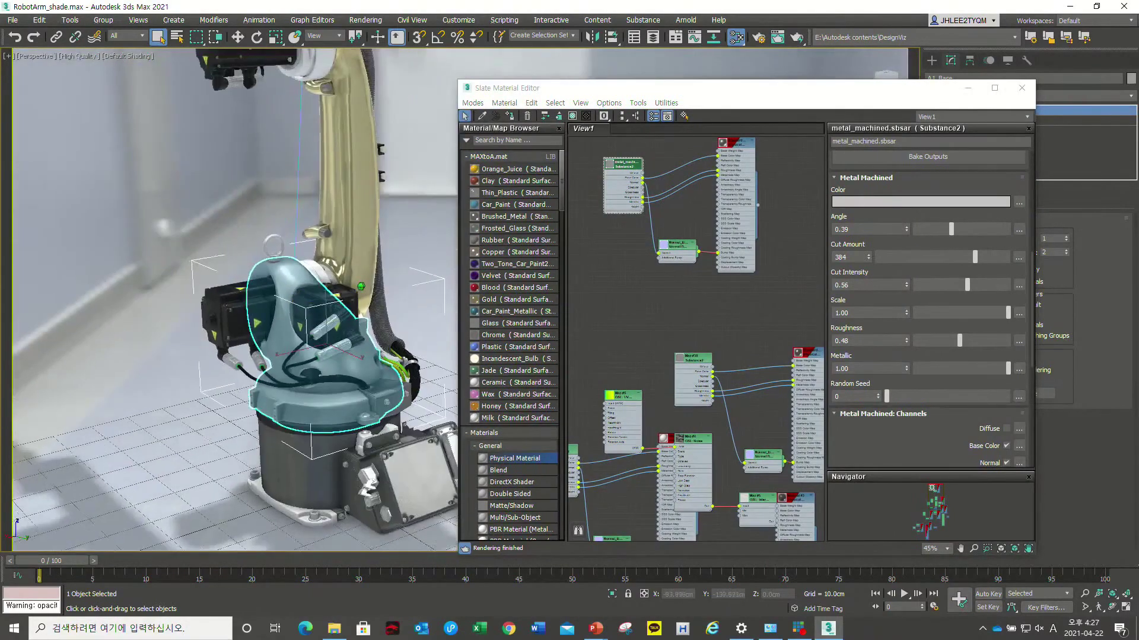
middle_click_drag(360, 286, 450, 356, "alt")
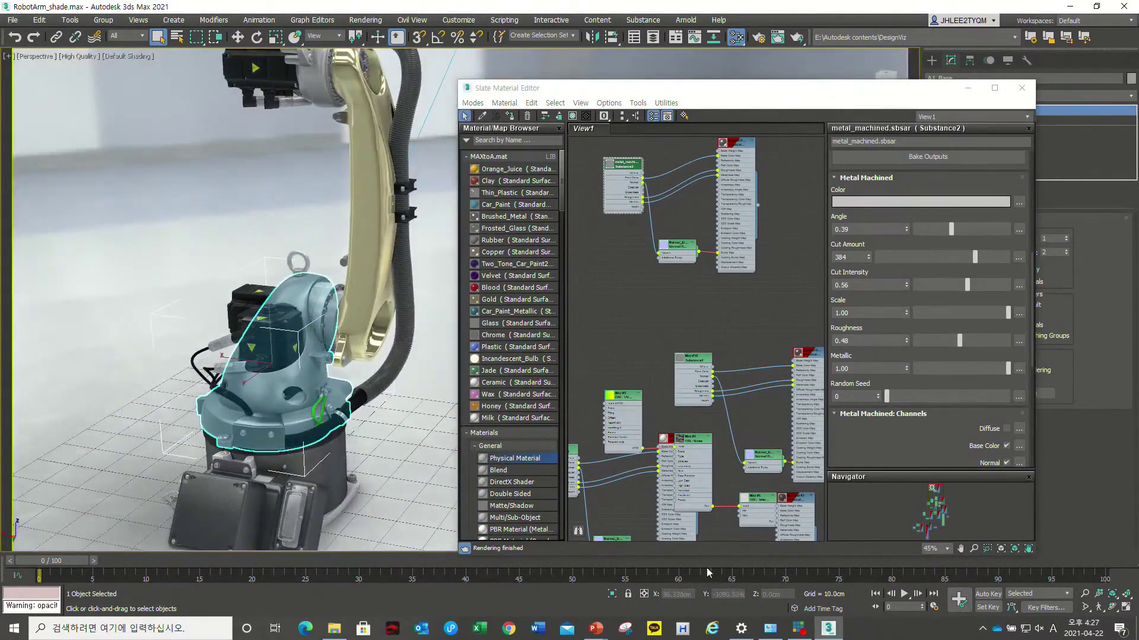
key("alt+Tab")
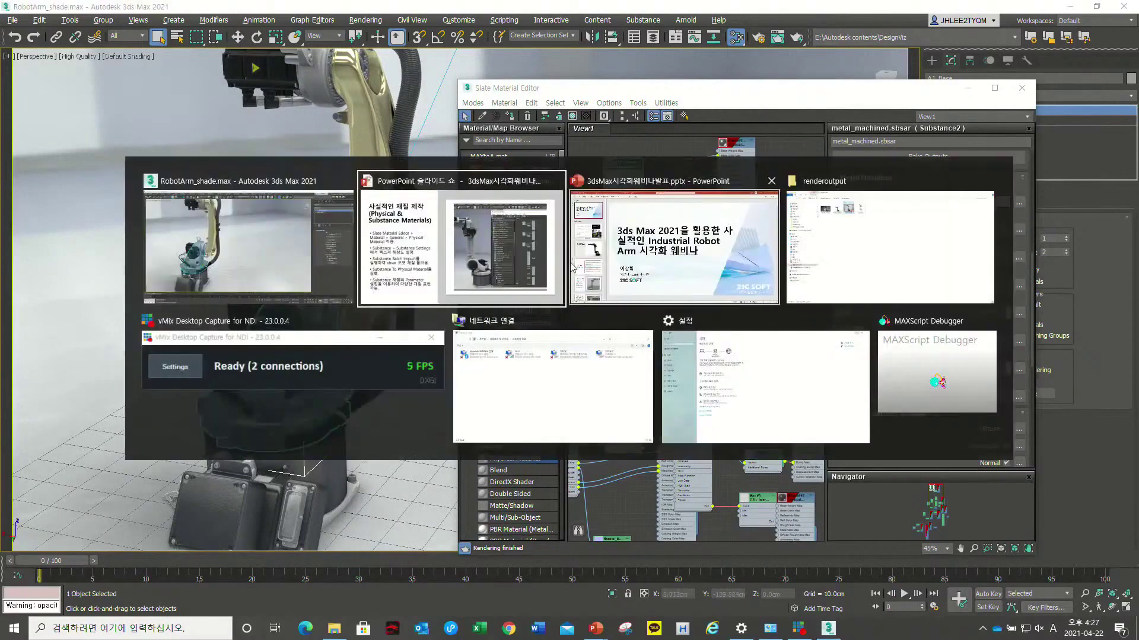
- Advance the PowerPoint slide show to the Bone Rigging slide and return to 3ds Max
key("alt+Tab")
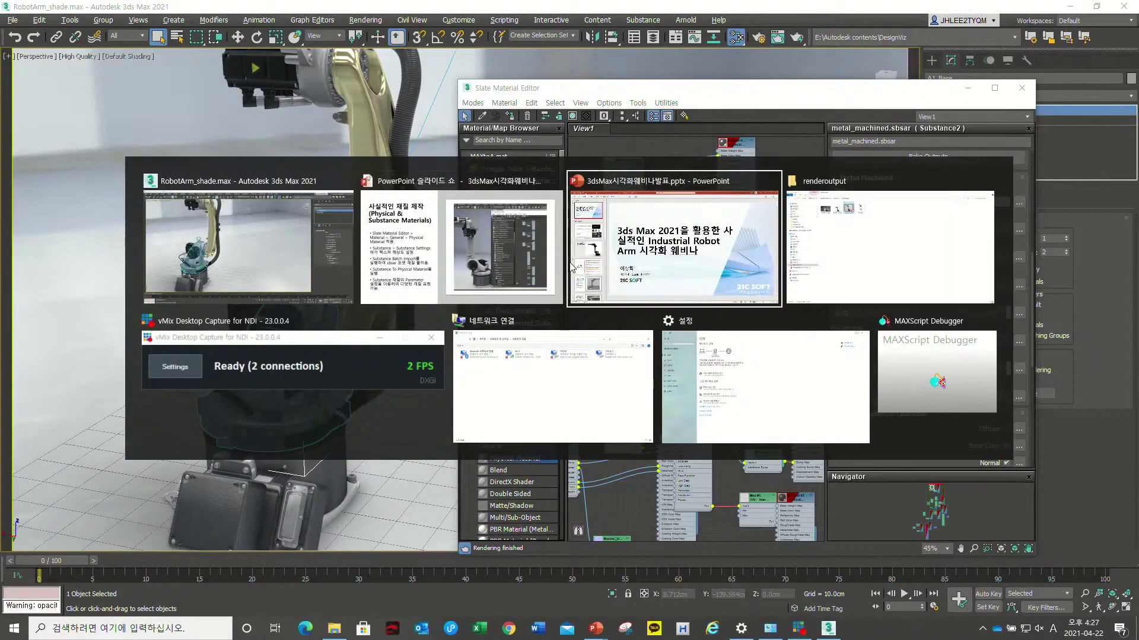
left_click(573, 267)
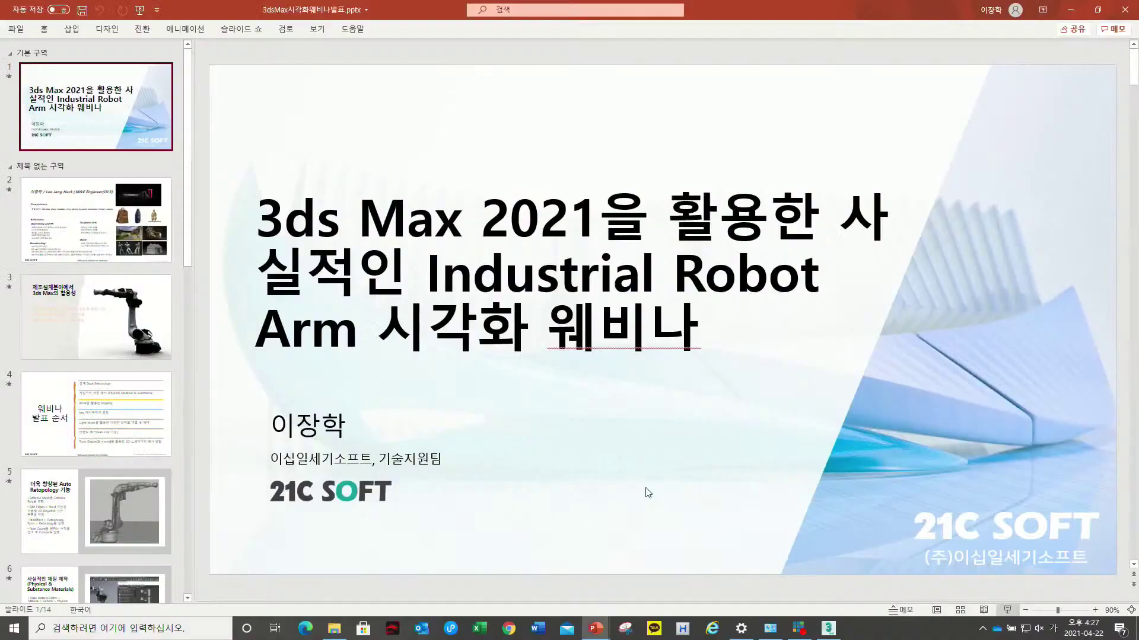
key("alt+Tab")
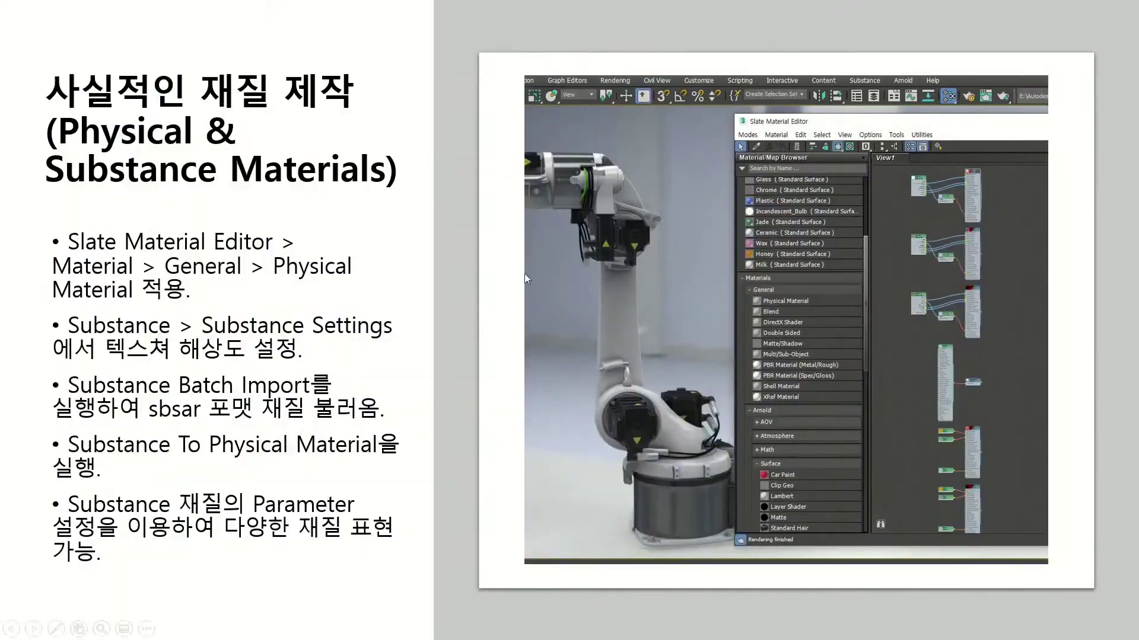
key("Right")
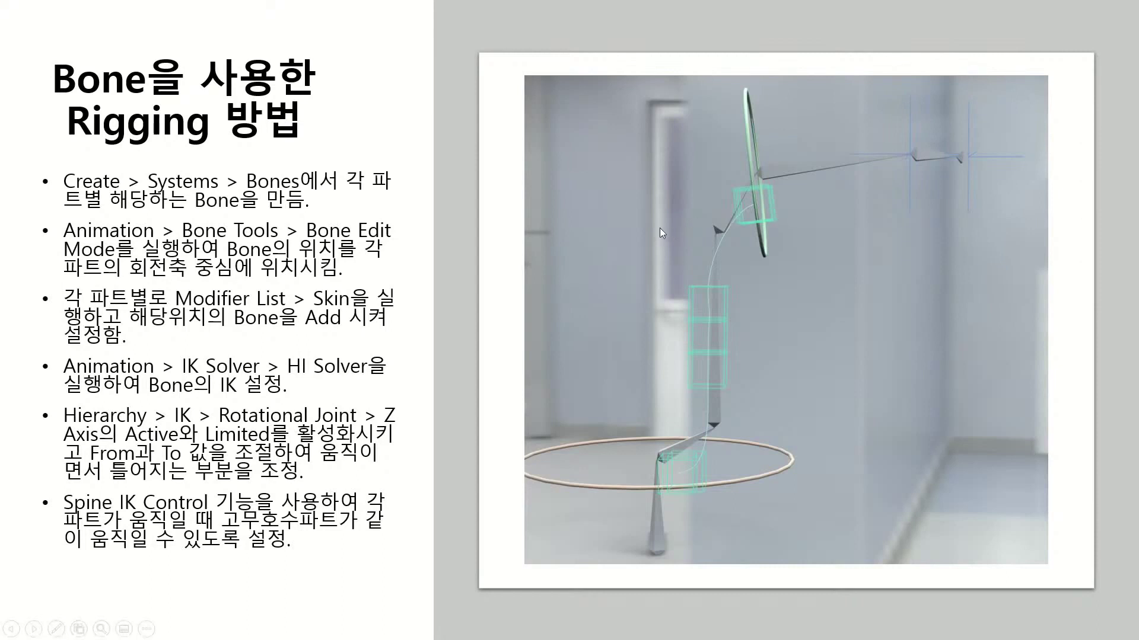
key("alt+Tab")
left_click(563, 228)
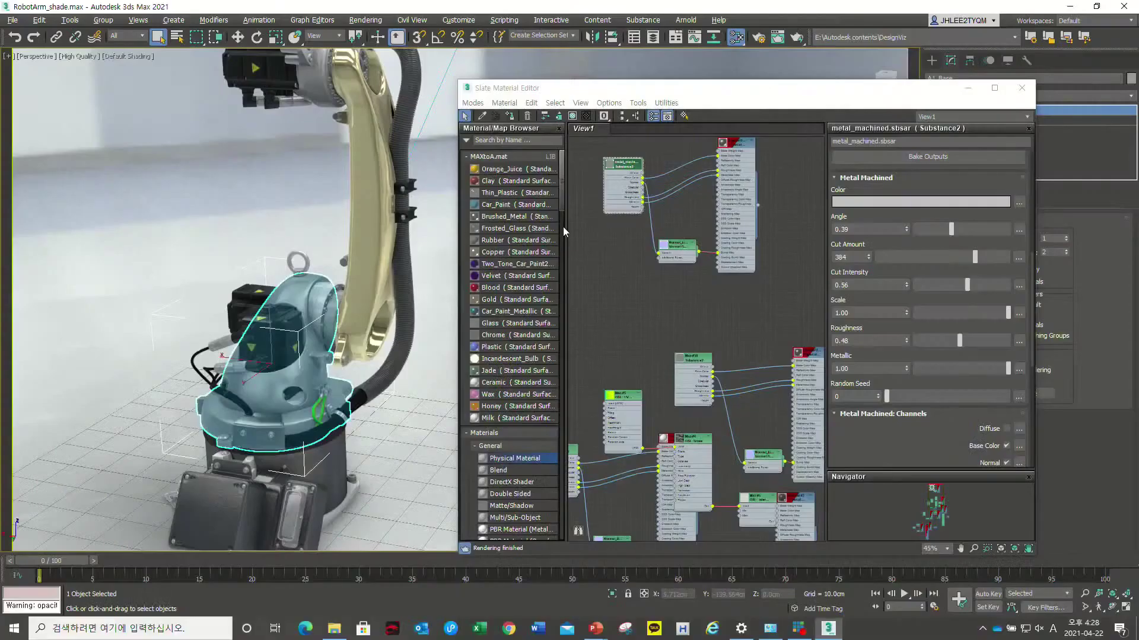
- Close the Slate Material Editor and maximize the Left viewport centred on the robot
left_click(11, 20)
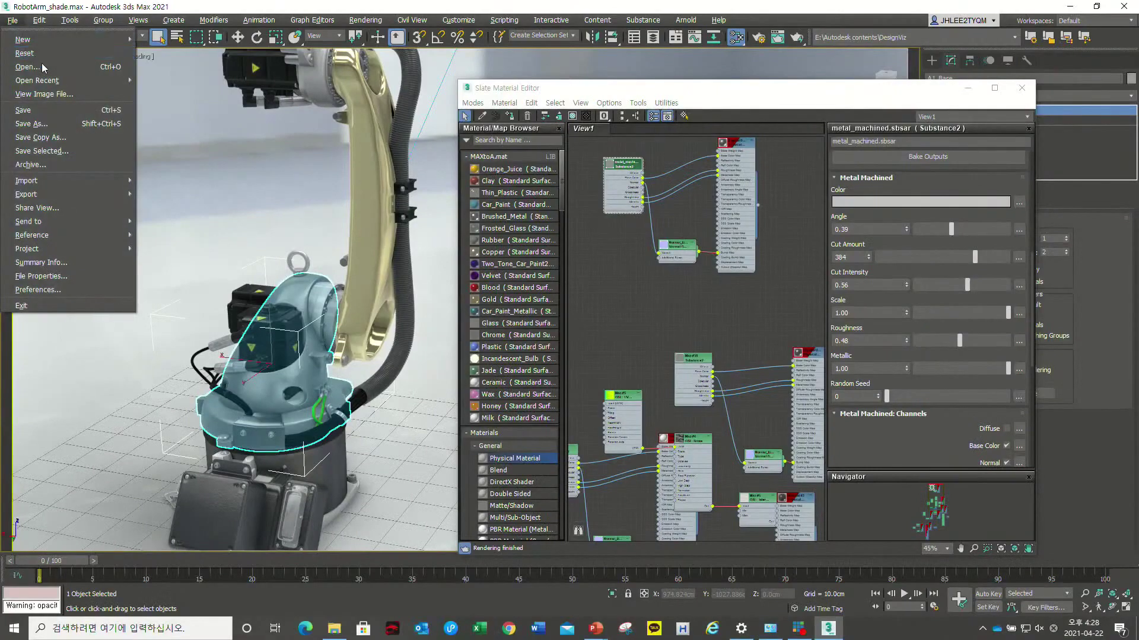
mouse_move(318, 337)
middle_mouse_down("alt")
mouse_move(250, 262)
mouse_move(356, 297)
middle_mouse_up("alt")
key("m")
key("z")
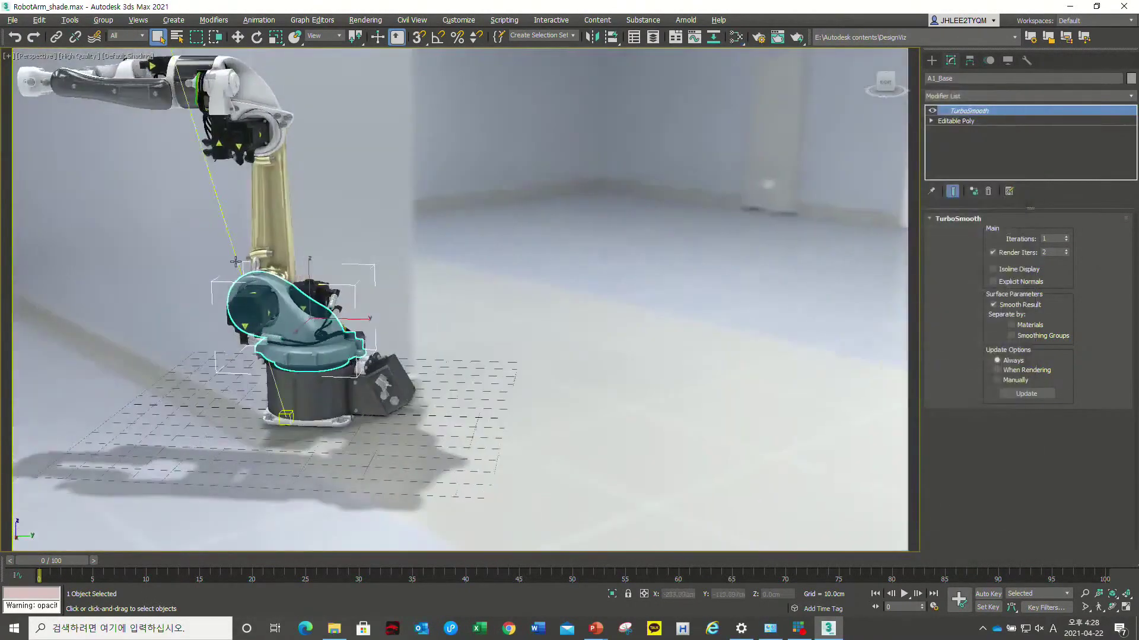
key("alt+w")
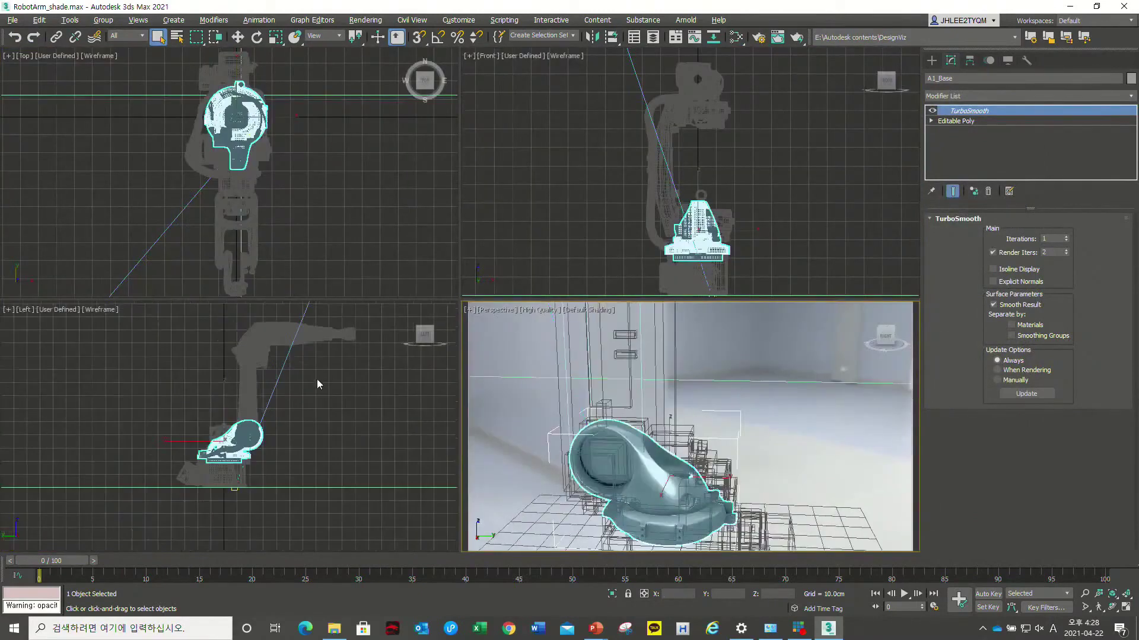
key("alt+w")
middle_click_drag(686, 234, 634, 265)
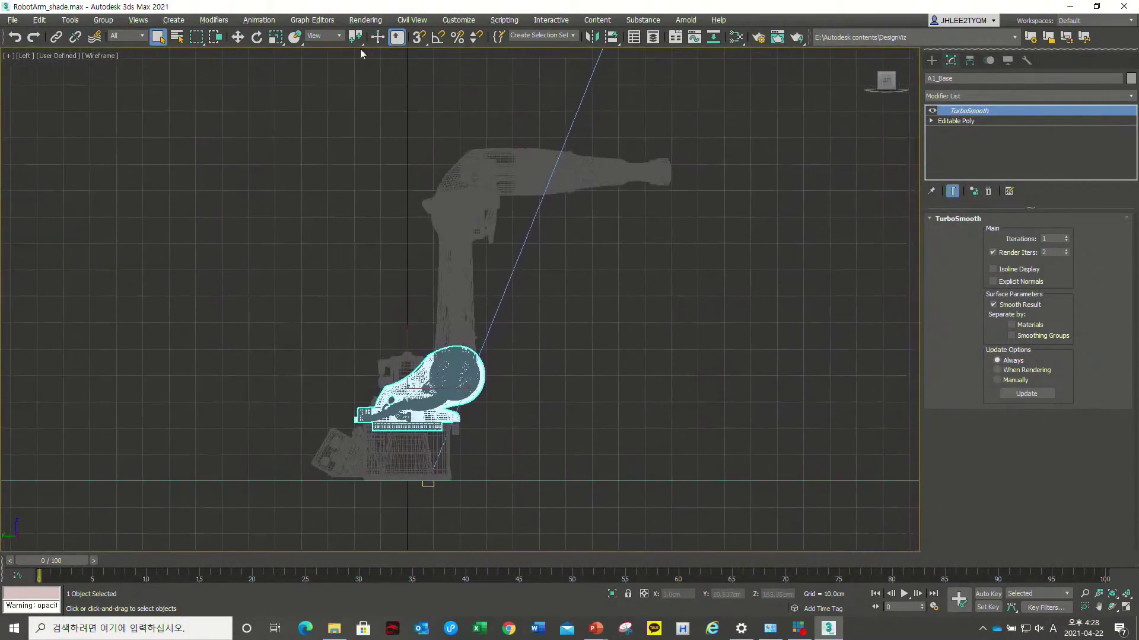
left_click(931, 61)
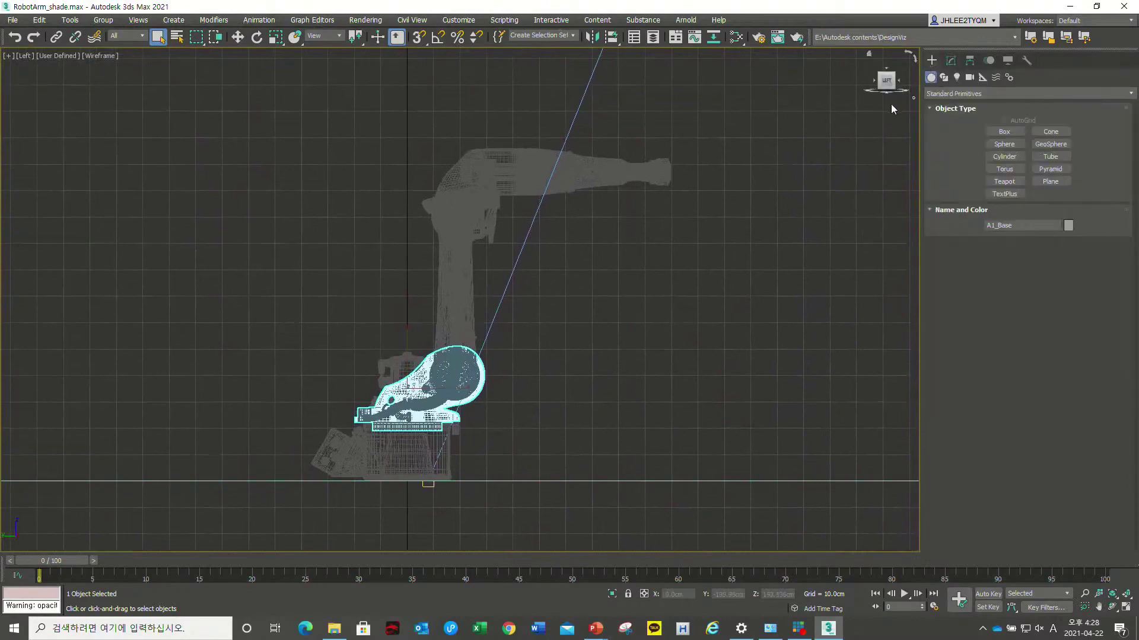
- Start the Systems > Bones tool and frame the robot base in the Left view
left_click(1008, 78)
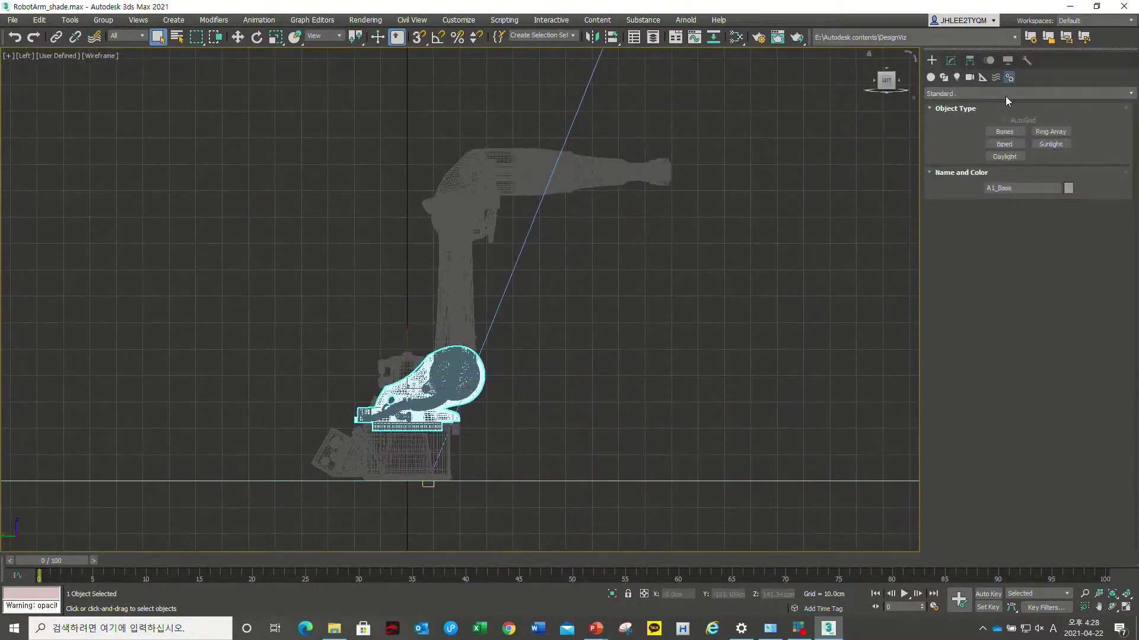
left_click(1004, 132)
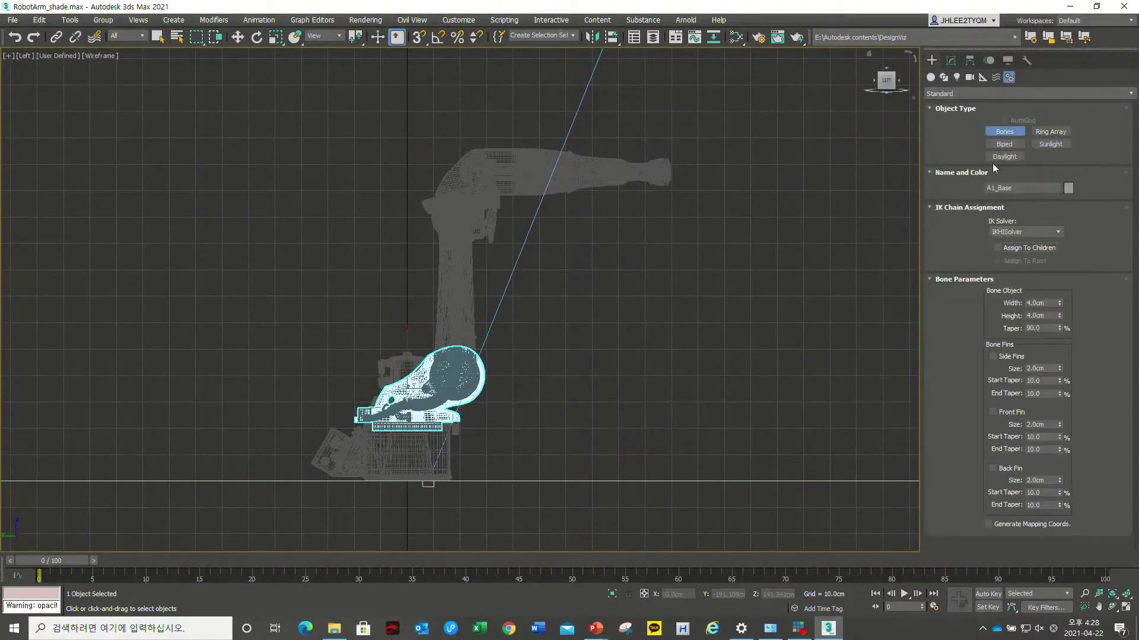
scroll(446, 424, "up", 2)
left_click(501, 449)
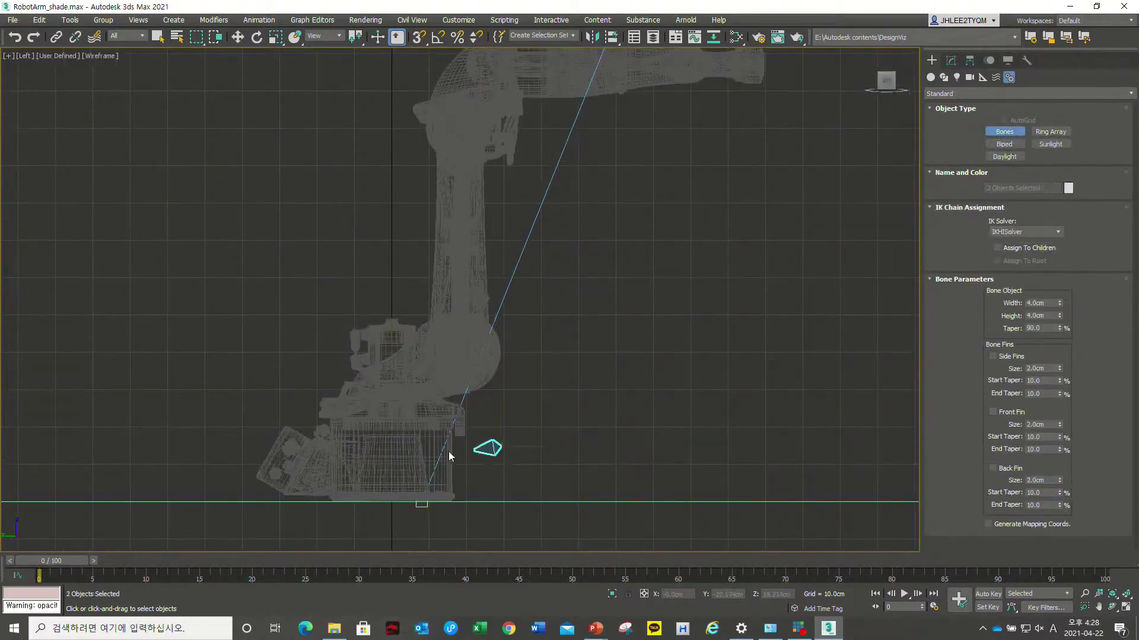
right_click(446, 465)
scroll(397, 489, "up", 3)
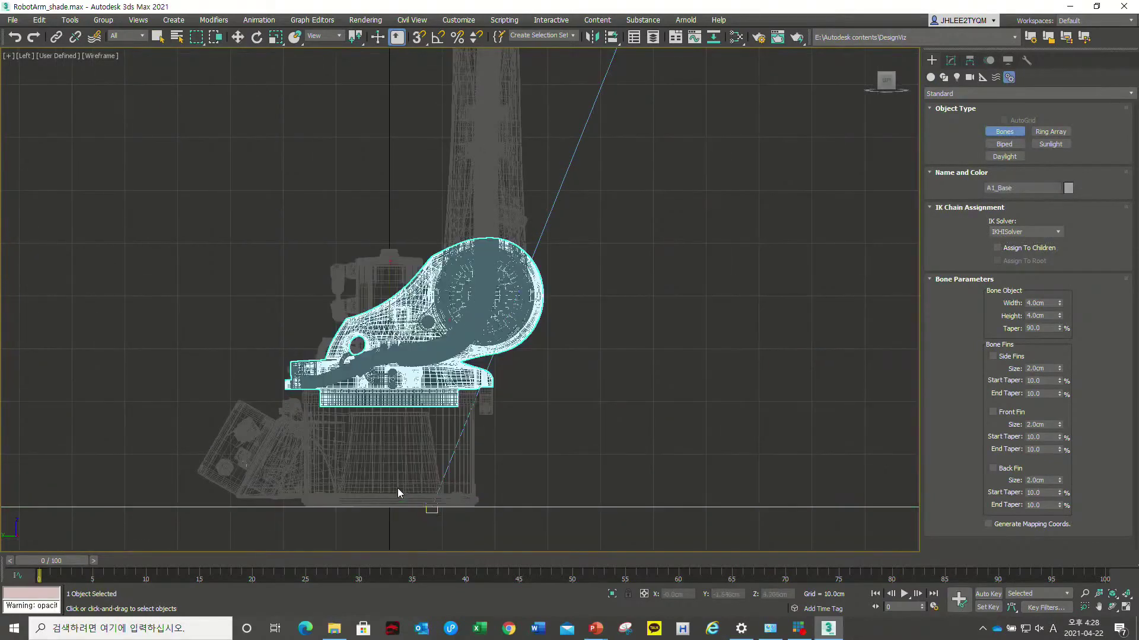
middle_click_drag(397, 489, 446, 437)
- Draw bones from the bottom of the base up through the shoulder to the upper arm
left_click(432, 448)
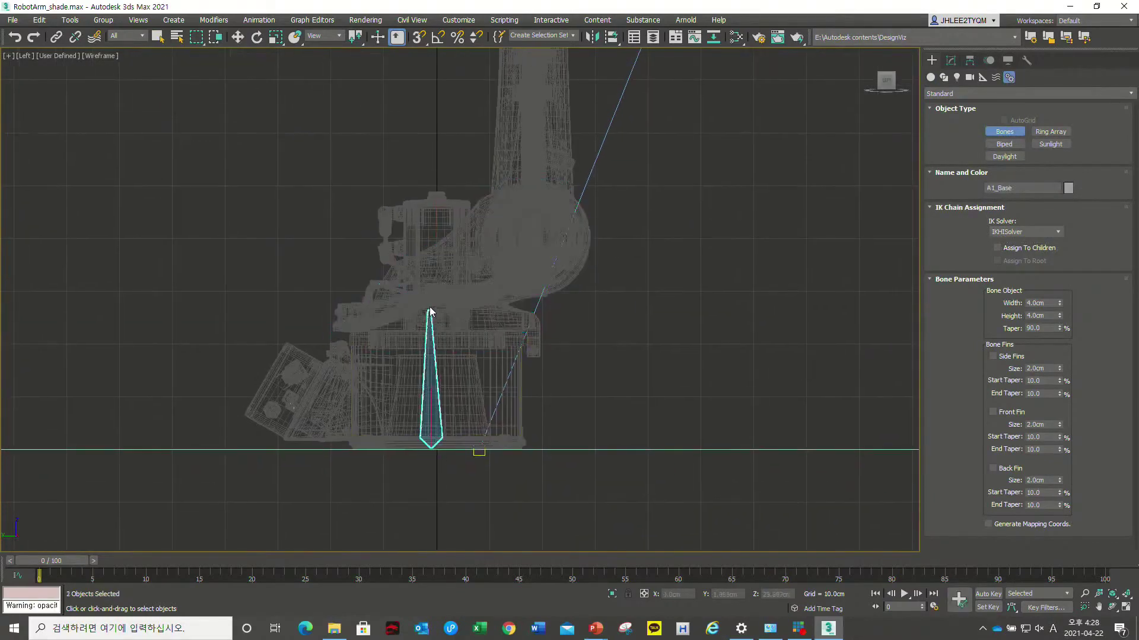
scroll(432, 288, "up", 3)
left_click(431, 287)
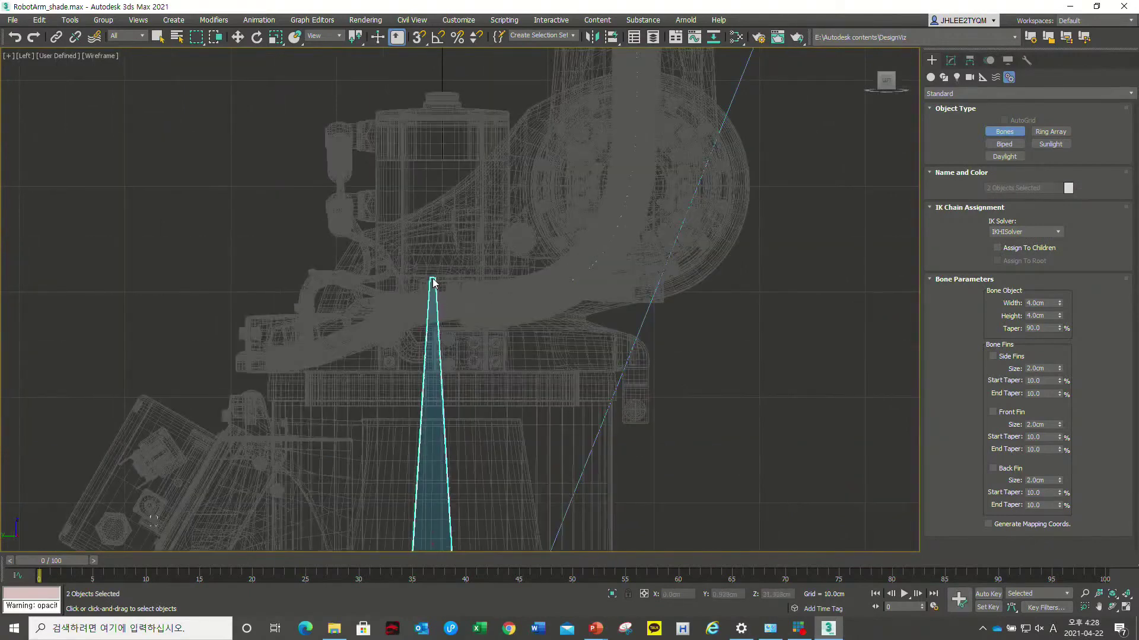
left_click(651, 168)
mouse_move(643, 153)
middle_mouse_down()
mouse_move(629, 349)
mouse_move(605, 474)
middle_mouse_up()
scroll(605, 475, "down", 3)
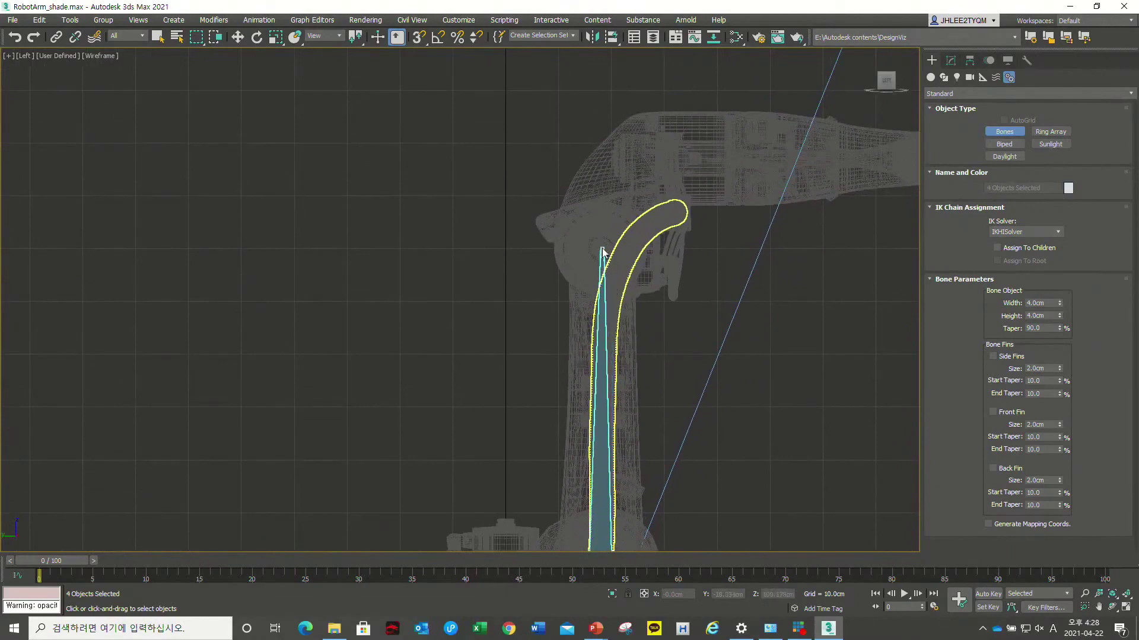
left_click(657, 160)
- Extend the bone chain along the forearm to the arm's tip and finish it
middle_click_drag(720, 164, 539, 169)
scroll(705, 173, "up", 3)
left_click(676, 159)
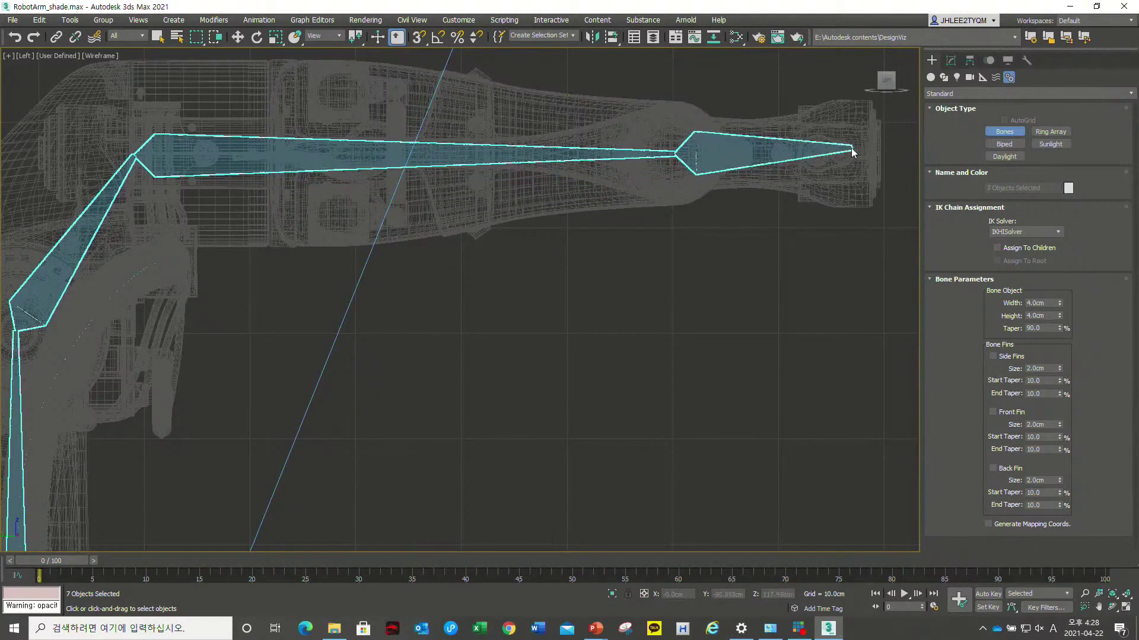
left_click(817, 159)
right_click(842, 157)
scroll(794, 221, "down", 3)
scroll(705, 256, "down", 2)
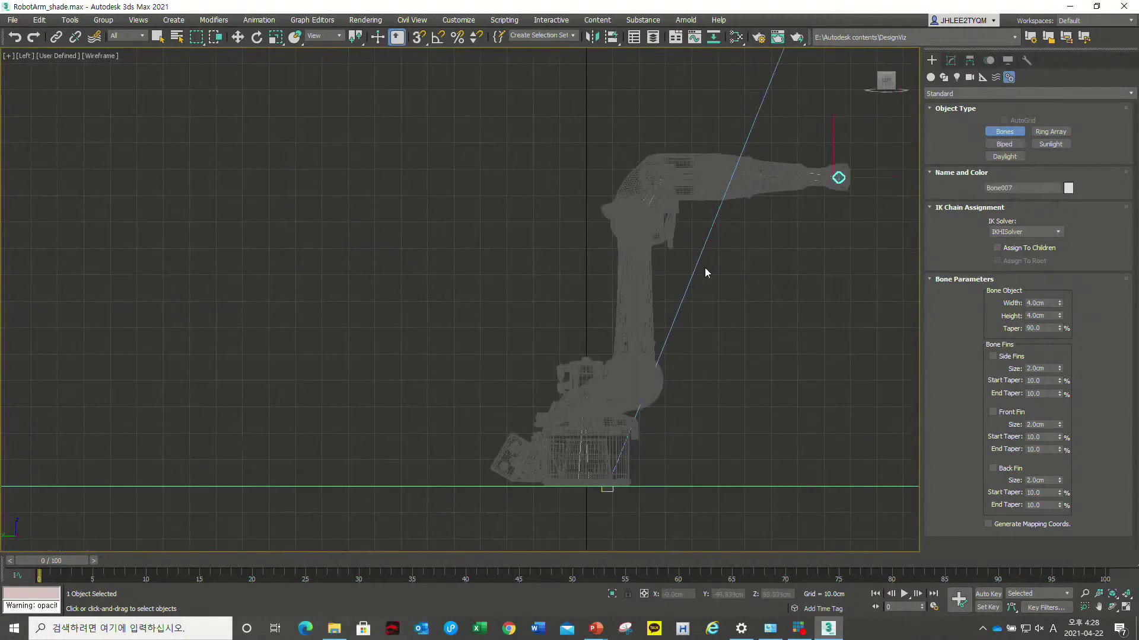
key("alt+w")
key("alt+w")
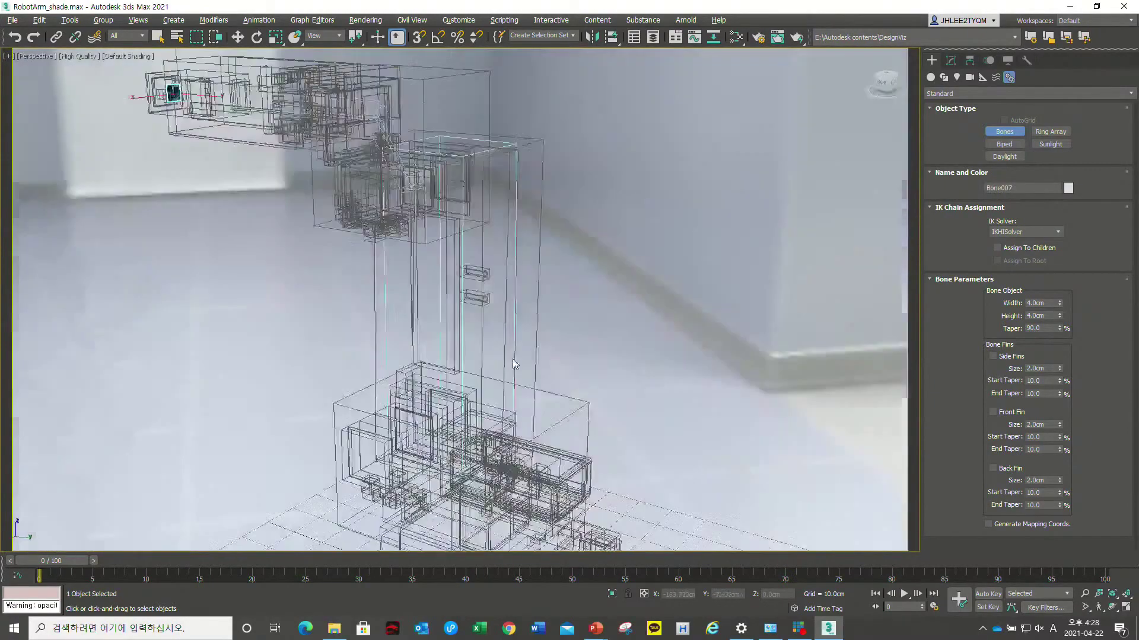
- Switch to Move and select the arm cover A4_Cover_P in the Perspective view
key("w")
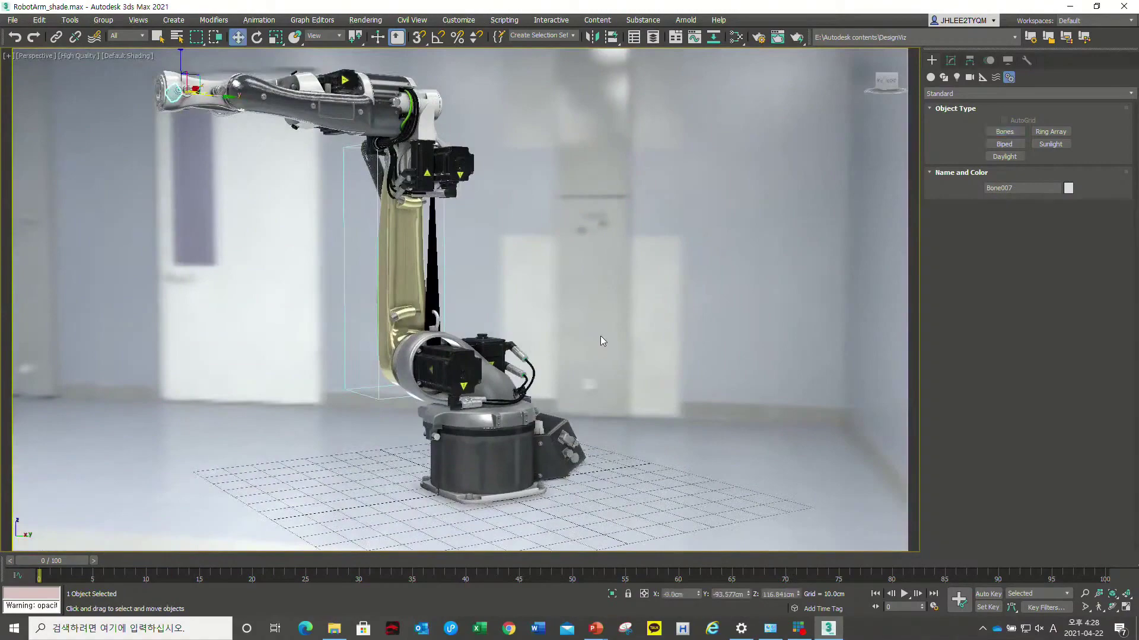
middle_click_drag(600, 336, 522, 325, "alt")
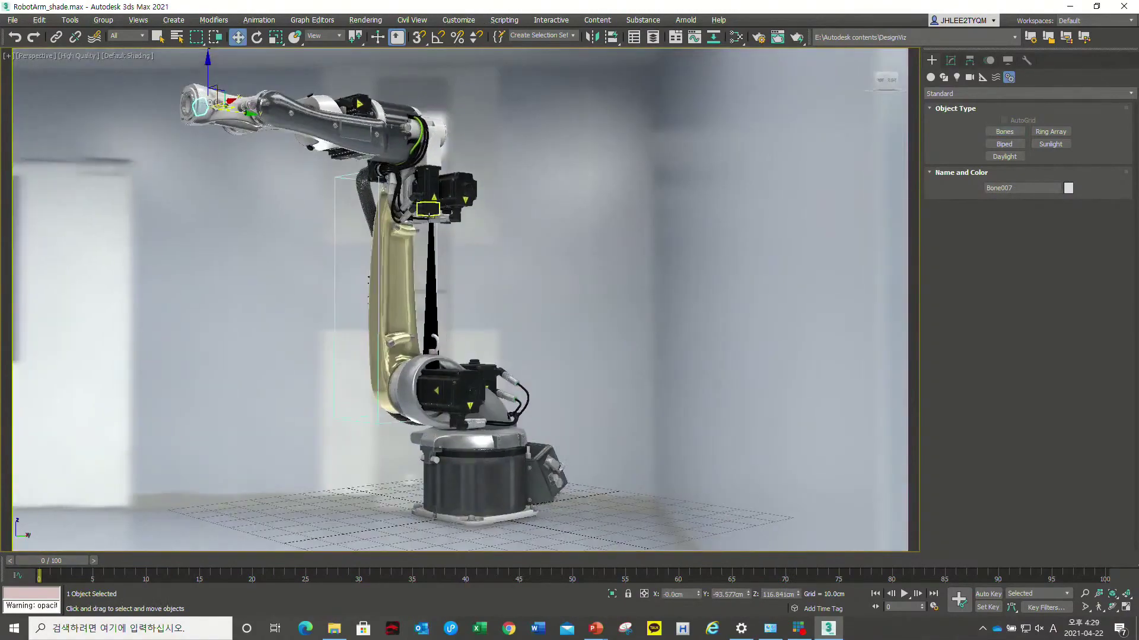
left_click(341, 128)
mouse_move(341, 127)
middle_mouse_down("alt")
mouse_move(361, 191)
mouse_move(452, 205)
middle_mouse_up("alt")
scroll(362, 190, "up", 3)
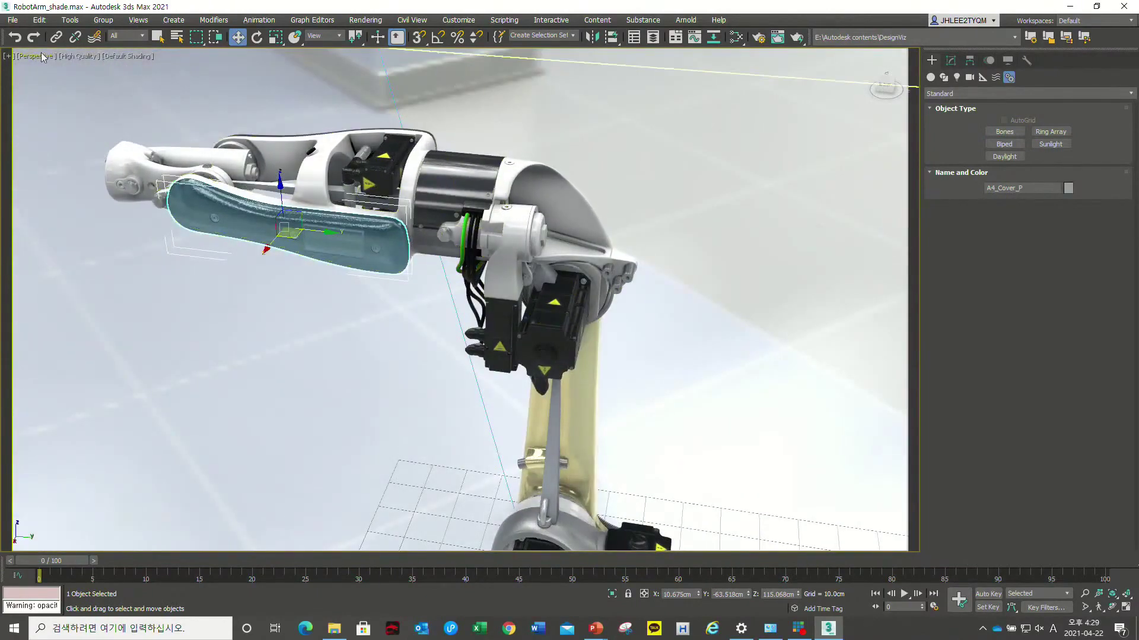
- Open a recent robot-arm scene from the File menu without saving the current one
left_click(11, 19)
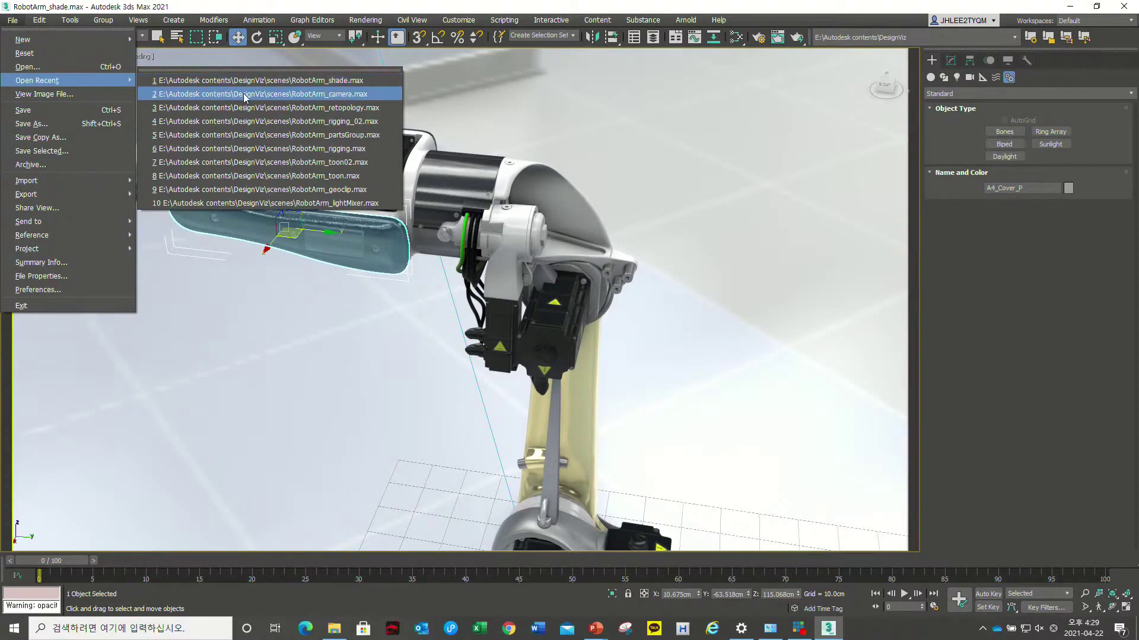
left_click(285, 149)
left_click(564, 331)
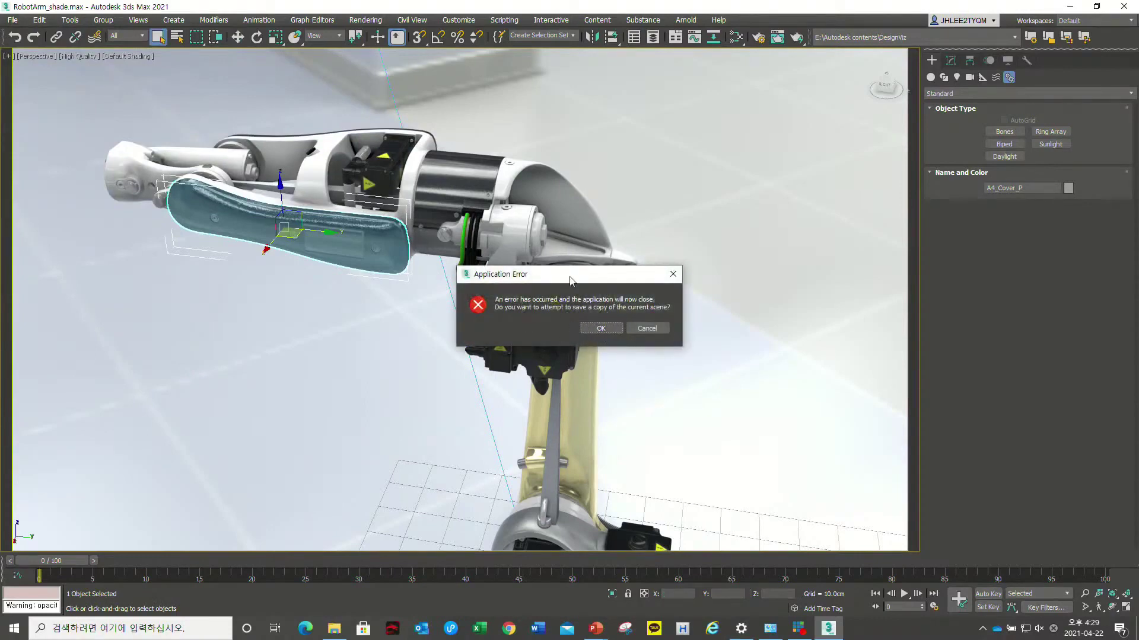
- Dismiss the crash and error report dialogs, then run the PowerPoint slide show on the rigging slide
left_click(646, 329)
left_click(689, 141)
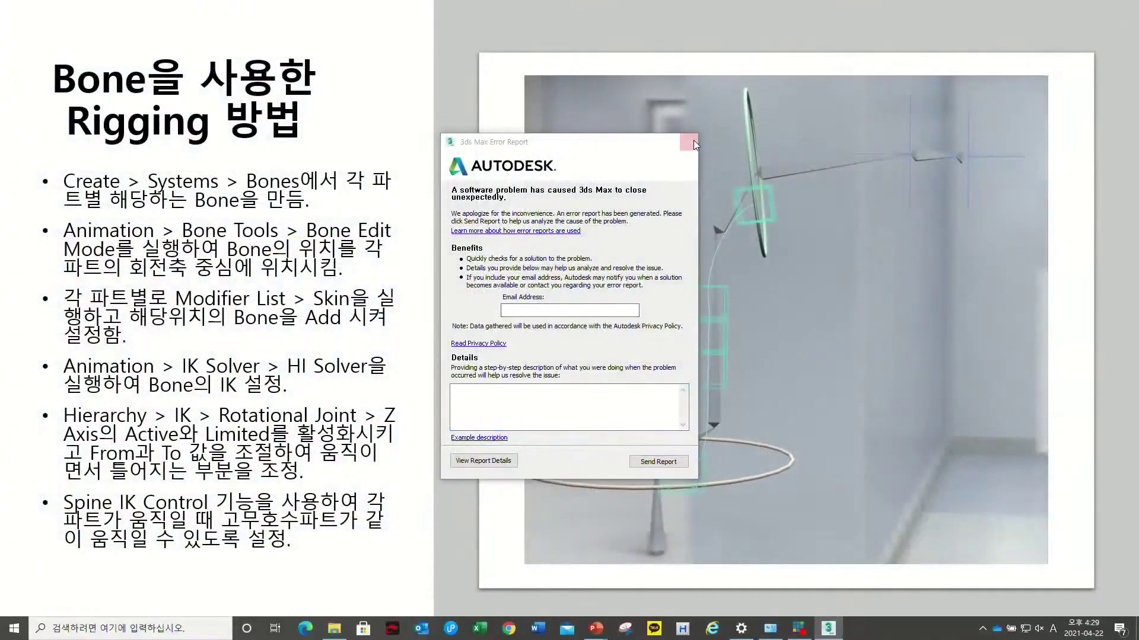
left_click(664, 337)
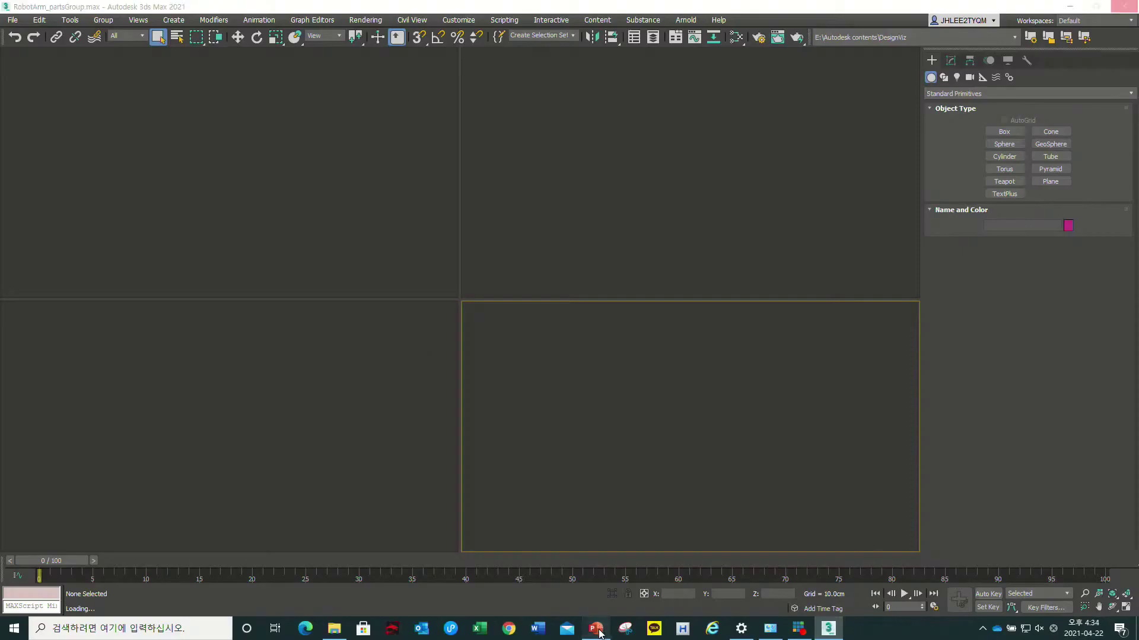
left_click(596, 628)
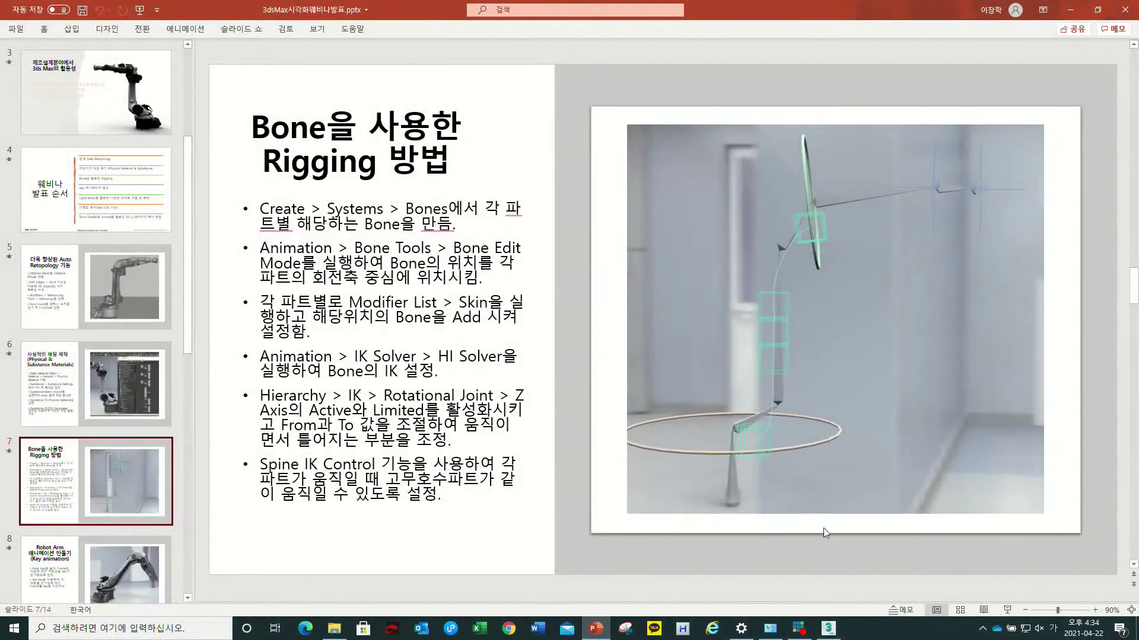
left_click(1007, 610)
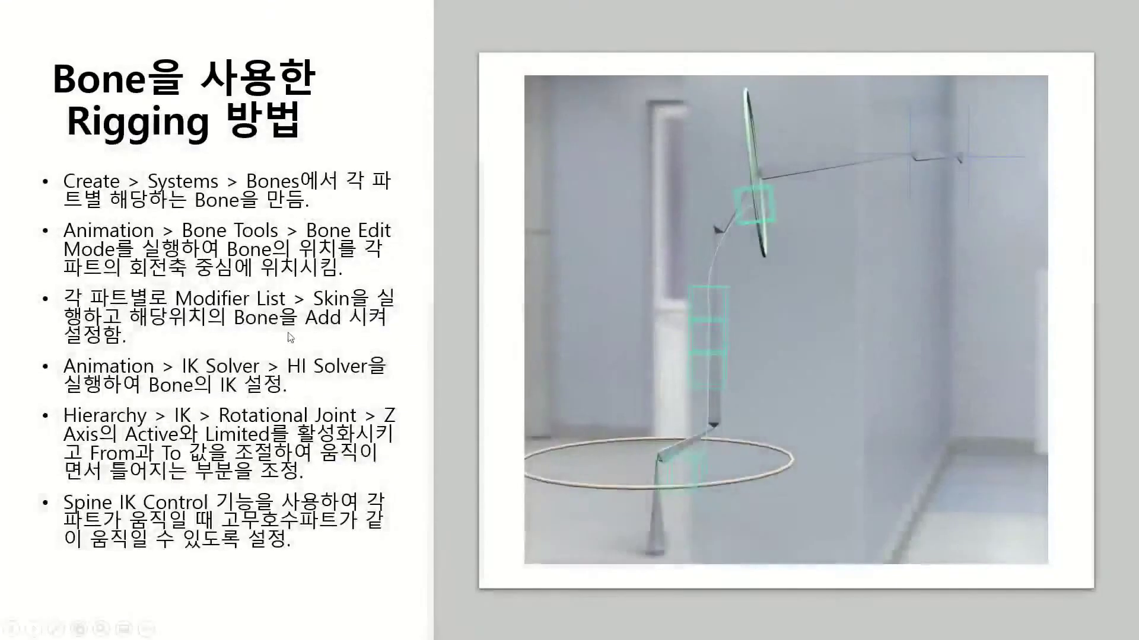
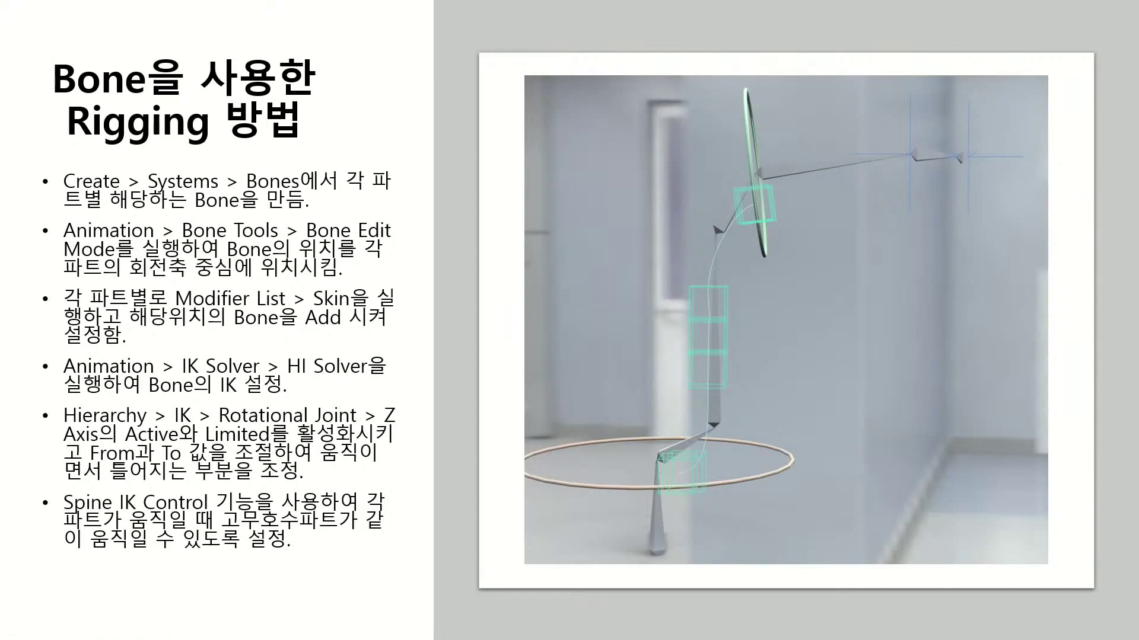
- Switch from the PowerPoint slideshow to the 3ds Max robot arm scene
key("alt+Tab")
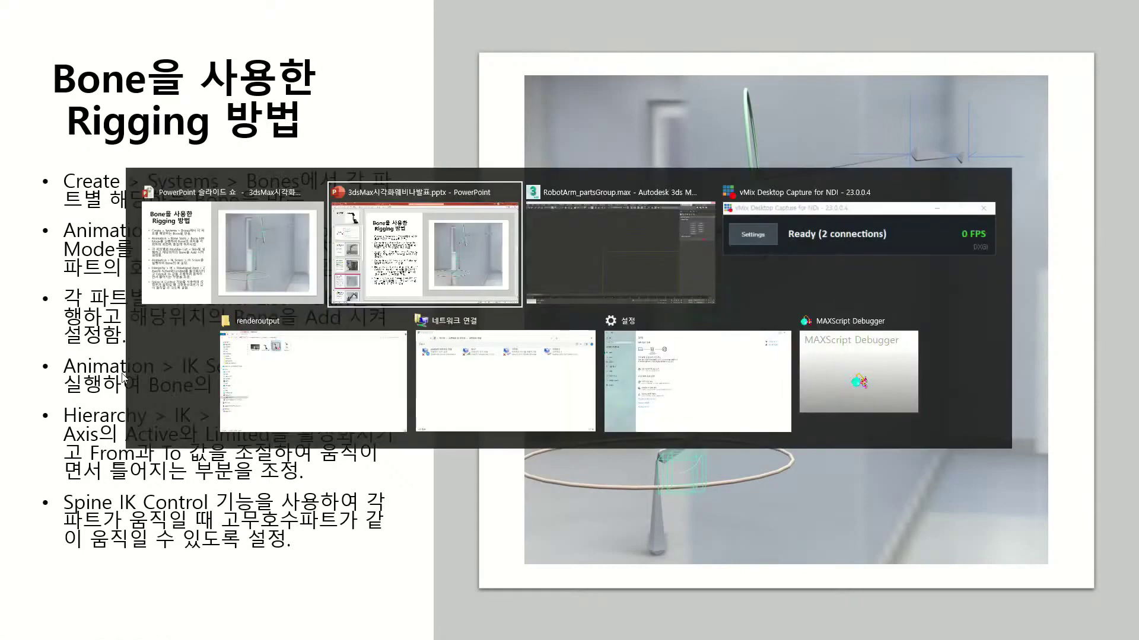
key("alt+Tab")
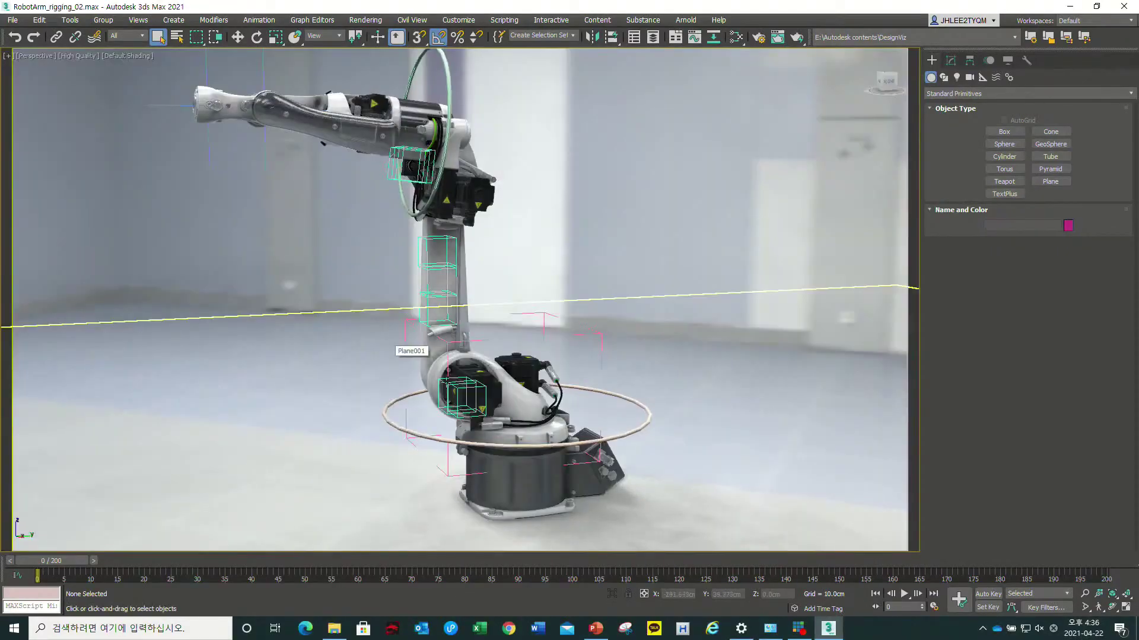
- Orbit, pan and zoom the Perspective view to see the robot arm from the side
middle_click_drag(615, 375, 558, 426, "alt")
mouse_move(480, 425)
middle_mouse_down()
mouse_move(581, 419)
mouse_move(523, 402)
mouse_move(469, 422)
middle_mouse_up()
scroll(523, 402, "up", 5)
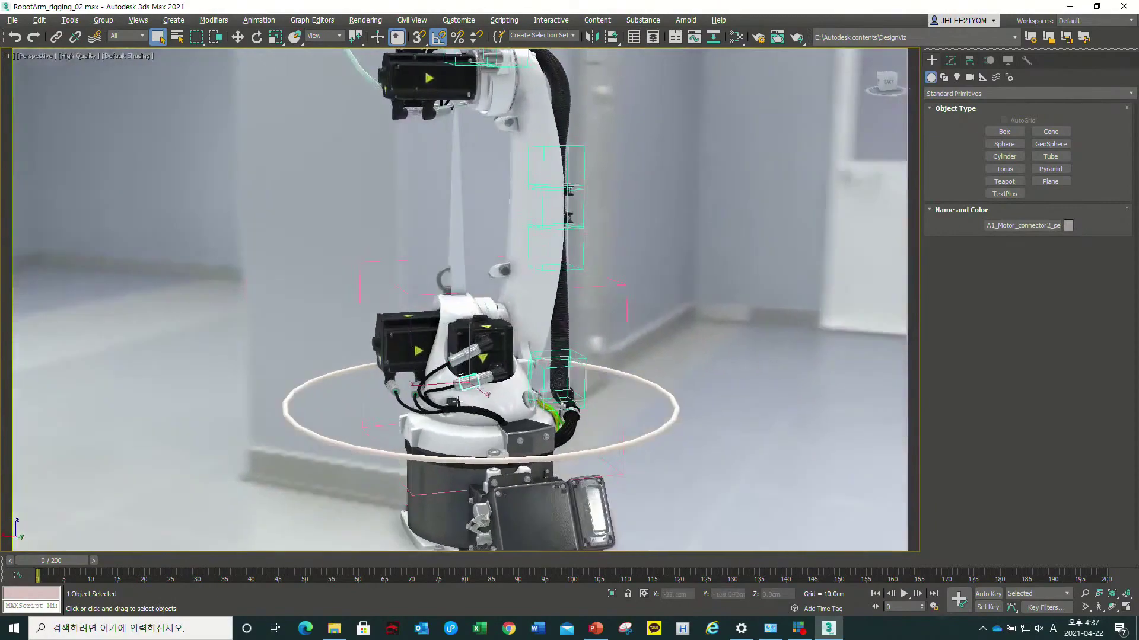
scroll(429, 360, "down", 3)
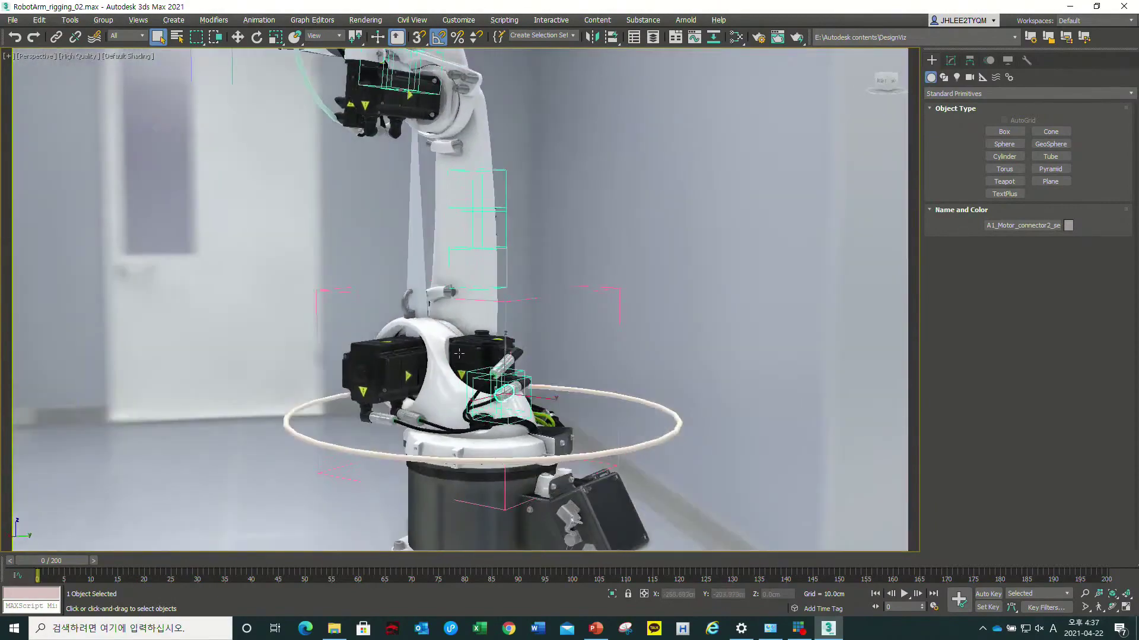
scroll(385, 357, "down", 3)
middle_click_drag(385, 356, 583, 240, "alt")
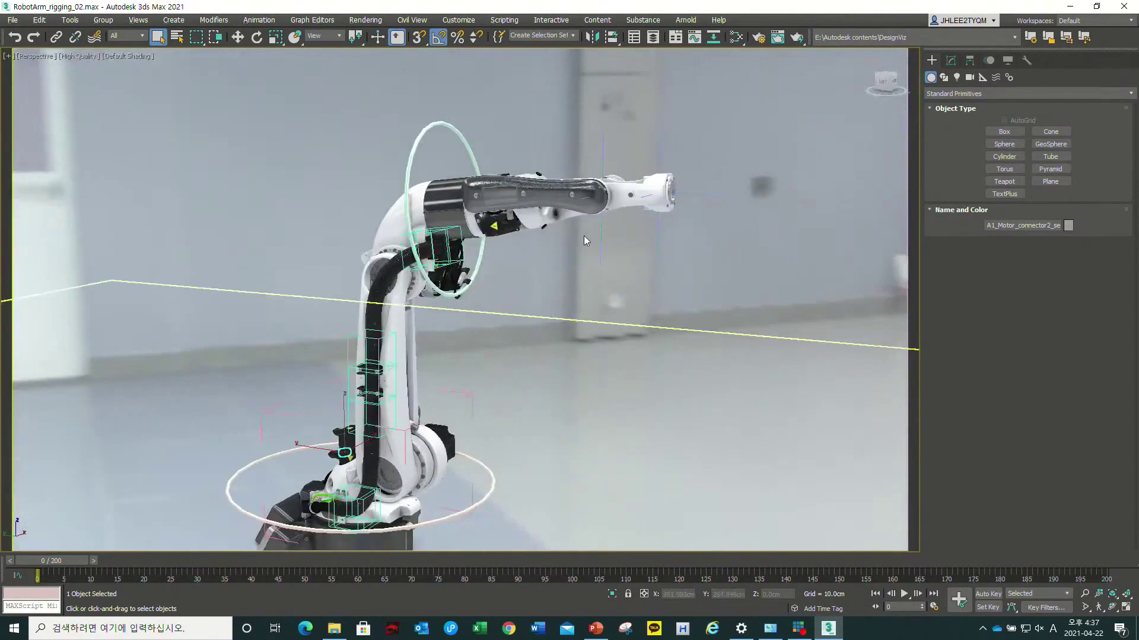
- Drag the IK Chain001 goal down and up to test the arm bending and straightening
left_click(602, 233)
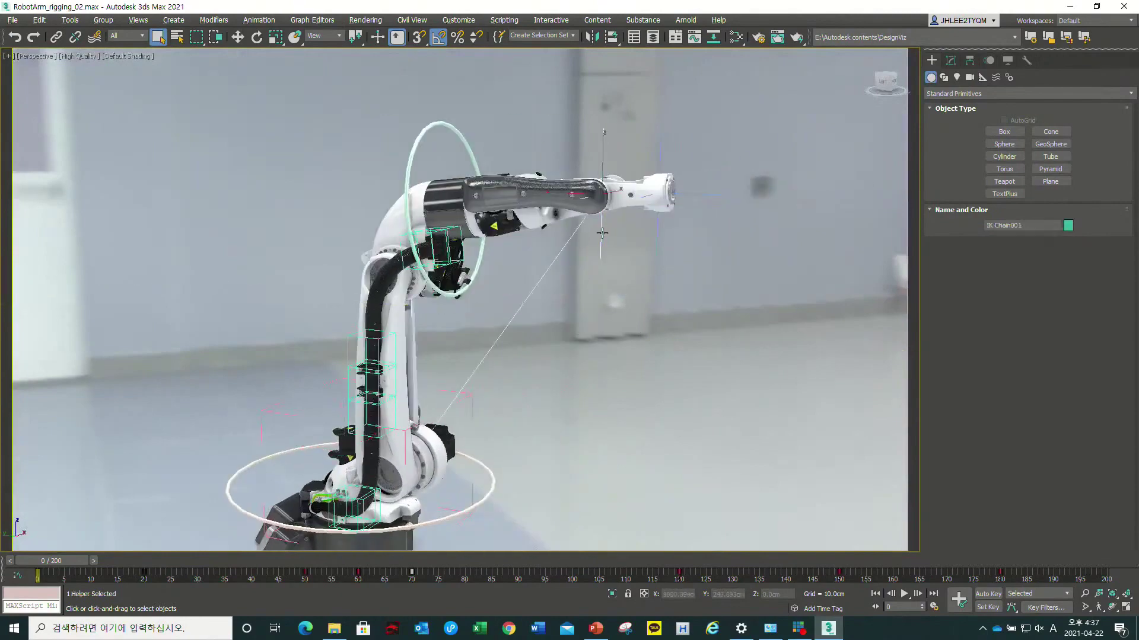
middle_click_drag(601, 229, 601, 242, "alt")
mouse_move(587, 173)
left_mouse_down()
mouse_move(494, 298)
mouse_move(531, 161)
mouse_move(633, 194)
mouse_move(623, 276)
mouse_move(530, 318)
mouse_move(570, 154)
left_mouse_up()
mouse_move(569, 155)
middle_mouse_down("alt")
mouse_move(580, 260)
mouse_move(596, 230)
middle_mouse_up("alt")
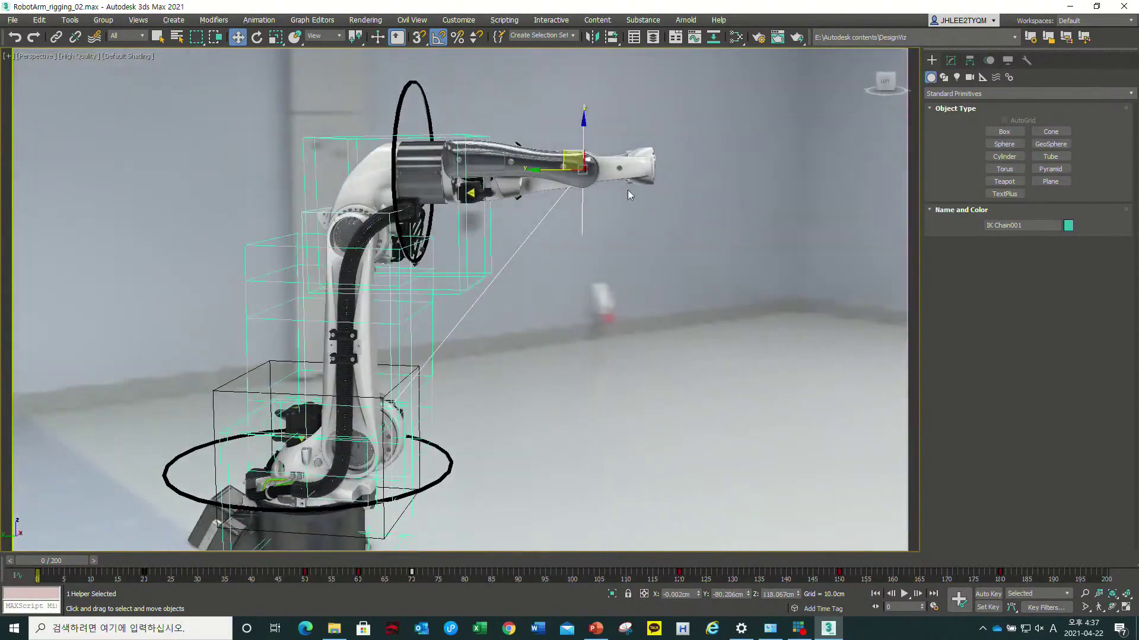
mouse_move(630, 148)
left_mouse_down()
mouse_move(624, 175)
mouse_move(645, 178)
mouse_move(638, 148)
left_mouse_up()
mouse_move(632, 193)
middle_mouse_down("alt")
mouse_move(504, 240)
mouse_move(442, 325)
middle_mouse_up("alt")
key("alt+w")
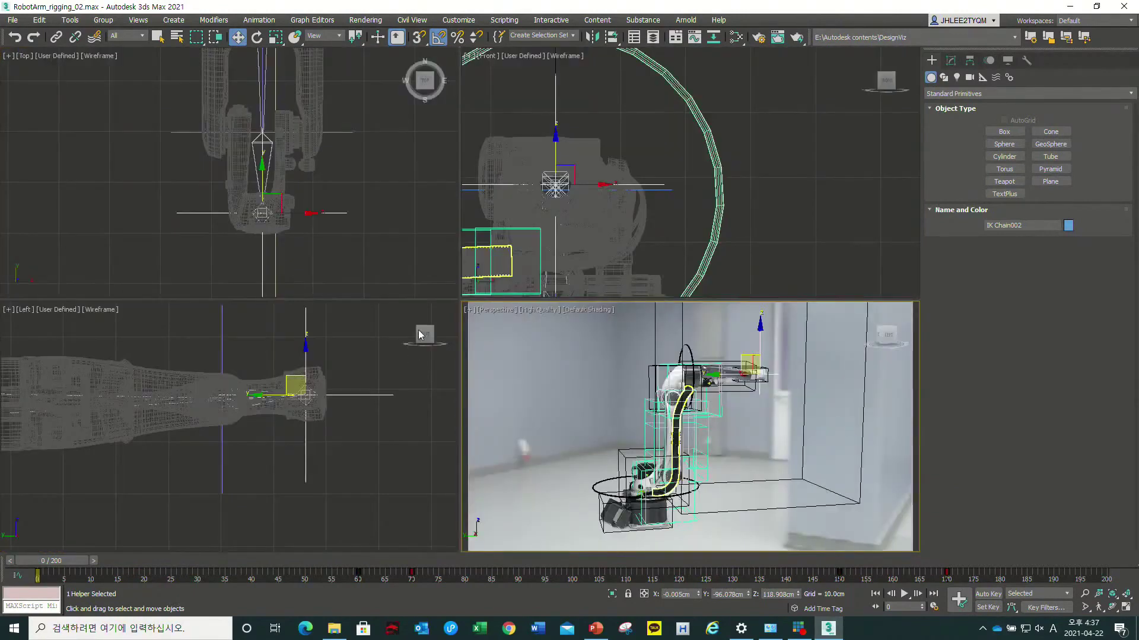
- Select A1_Base and close the opened part_02 group with Group > Close
right_click(336, 385)
key("alt+w")
key("alt+w")
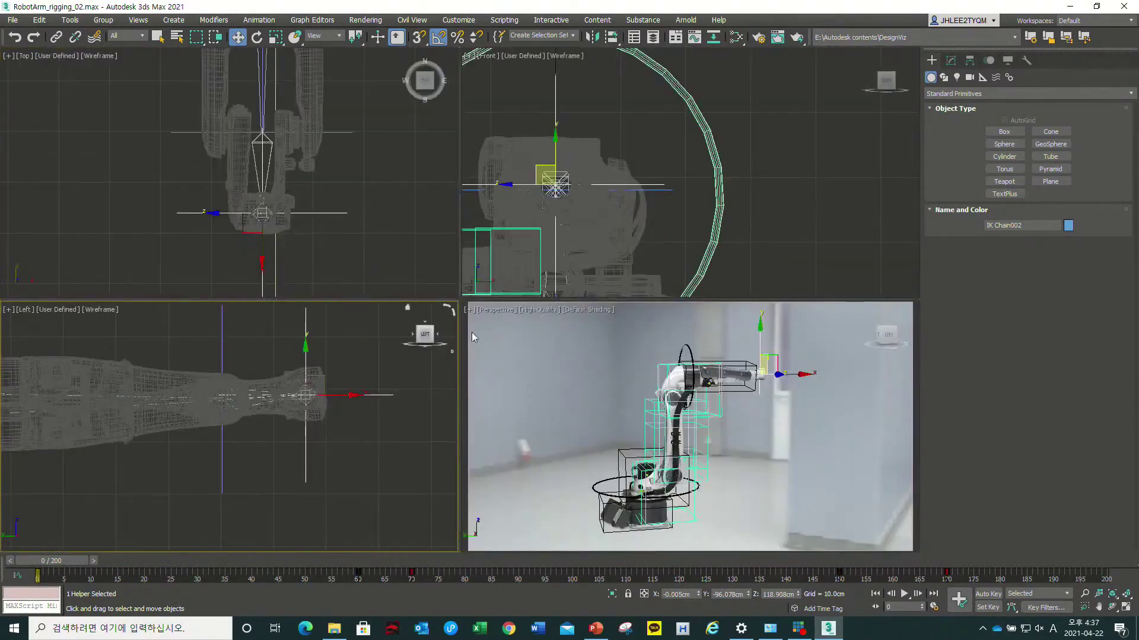
scroll(624, 453, "up", 3)
left_click(652, 469)
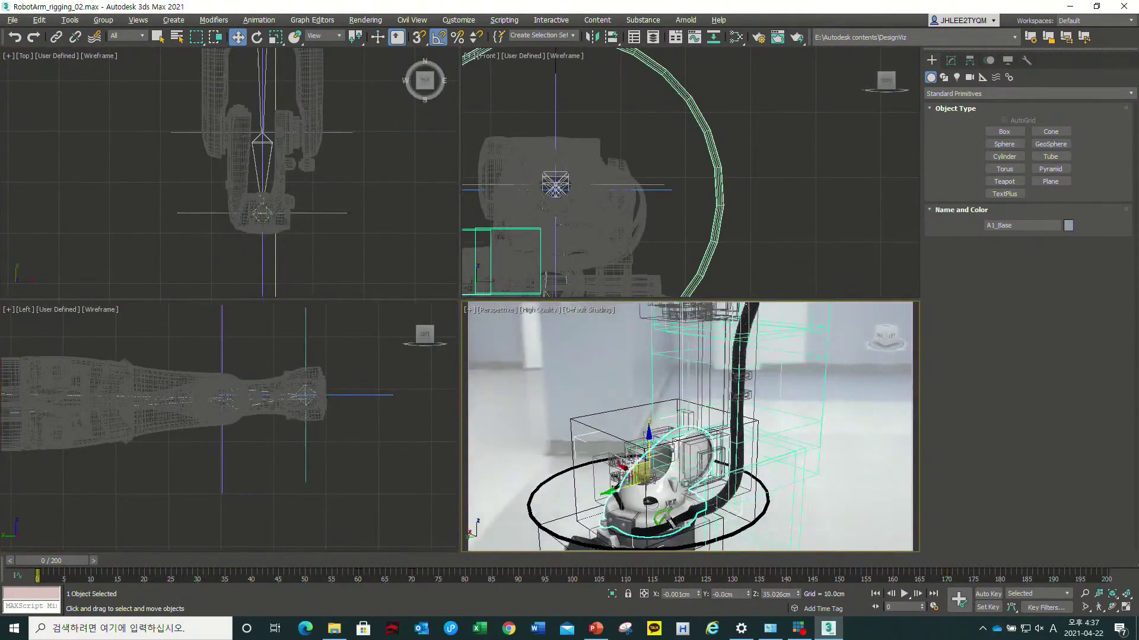
scroll(681, 470, "up", 3)
middle_click_drag(682, 470, 657, 452, "alt")
left_click_drag(667, 401, 682, 422)
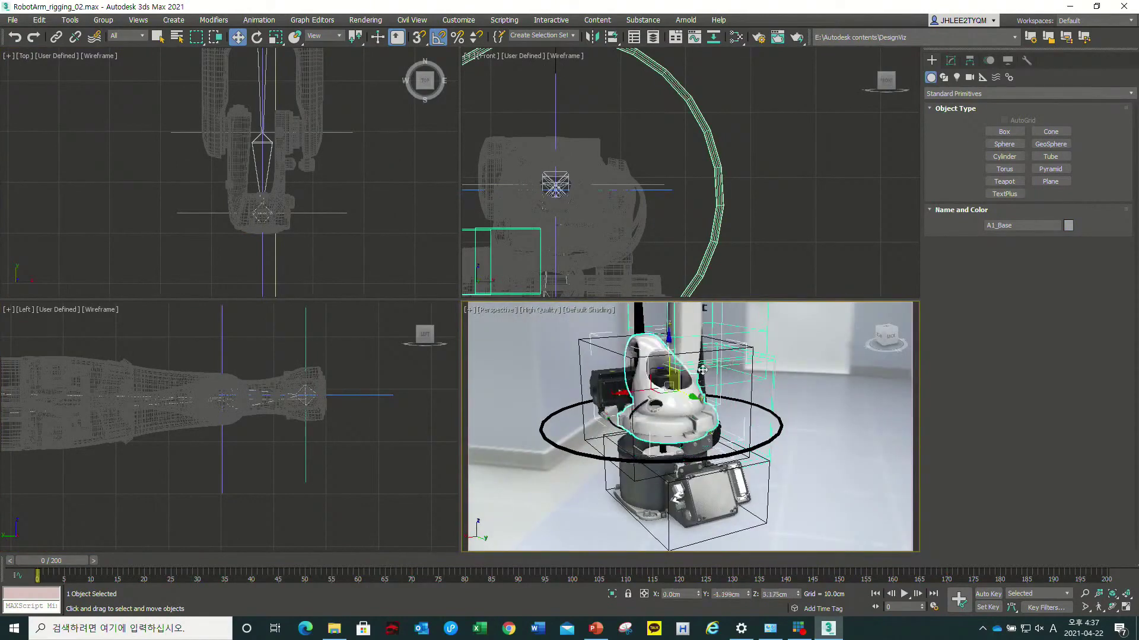
middle_click_drag(682, 422, 655, 421, "alt")
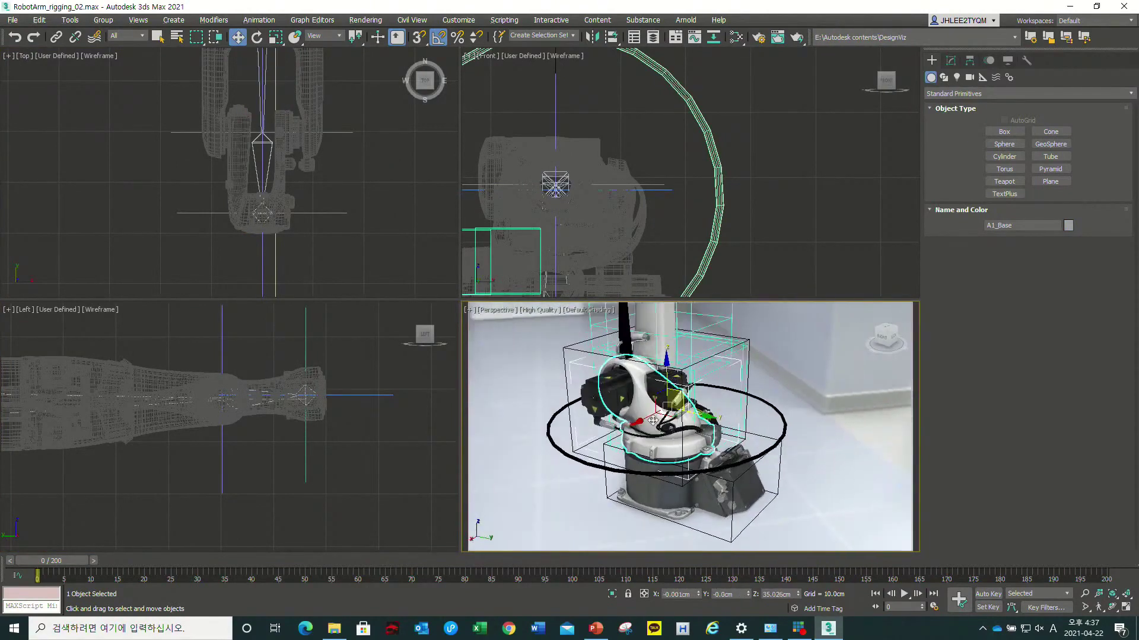
left_click(104, 20)
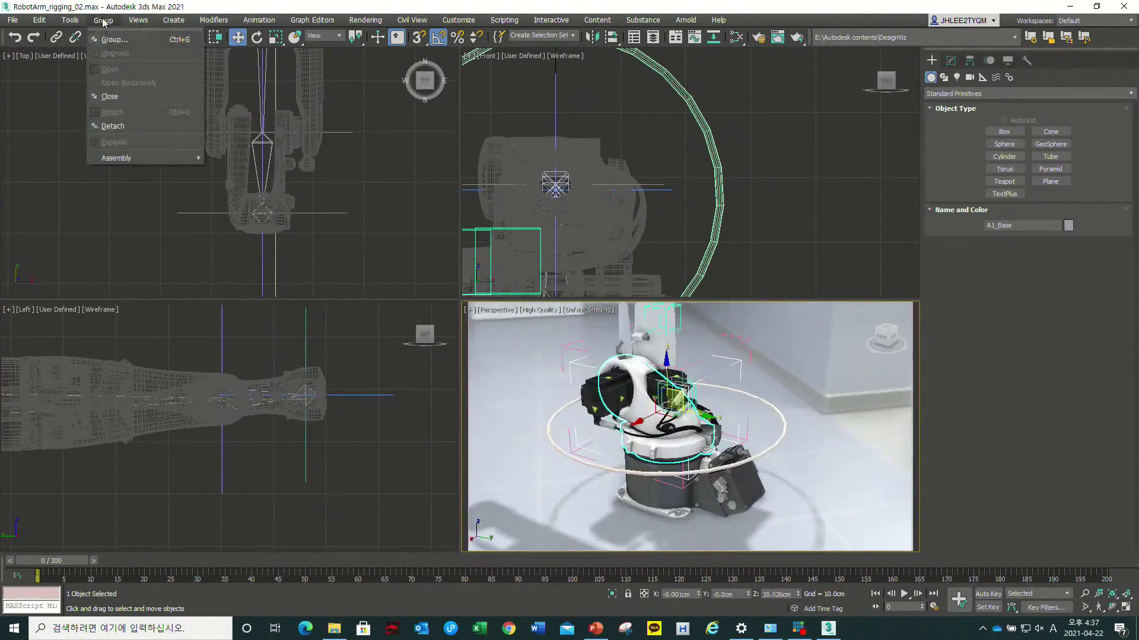
left_click(110, 96)
- Select the Point005 helper and move it higher up the arm
middle_click_drag(681, 438, 715, 452, "alt")
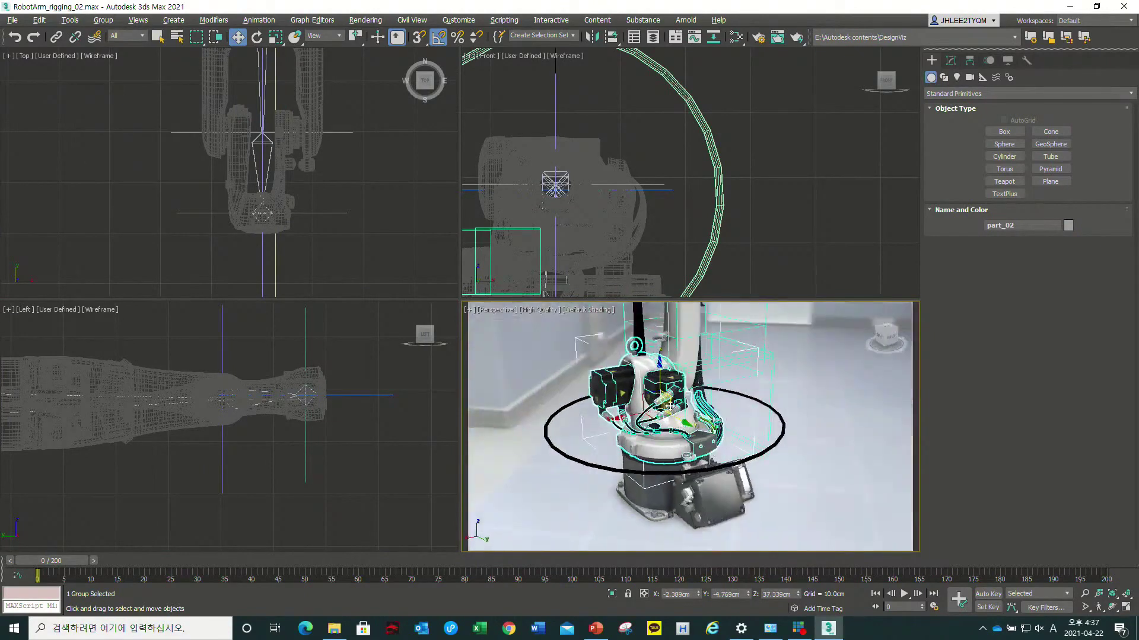
middle_click_drag(669, 406, 656, 340, "alt")
left_click(655, 340)
key("alt+w")
mouse_move(593, 332)
middle_mouse_down("alt")
mouse_move(514, 334)
mouse_move(459, 285)
middle_mouse_up("alt")
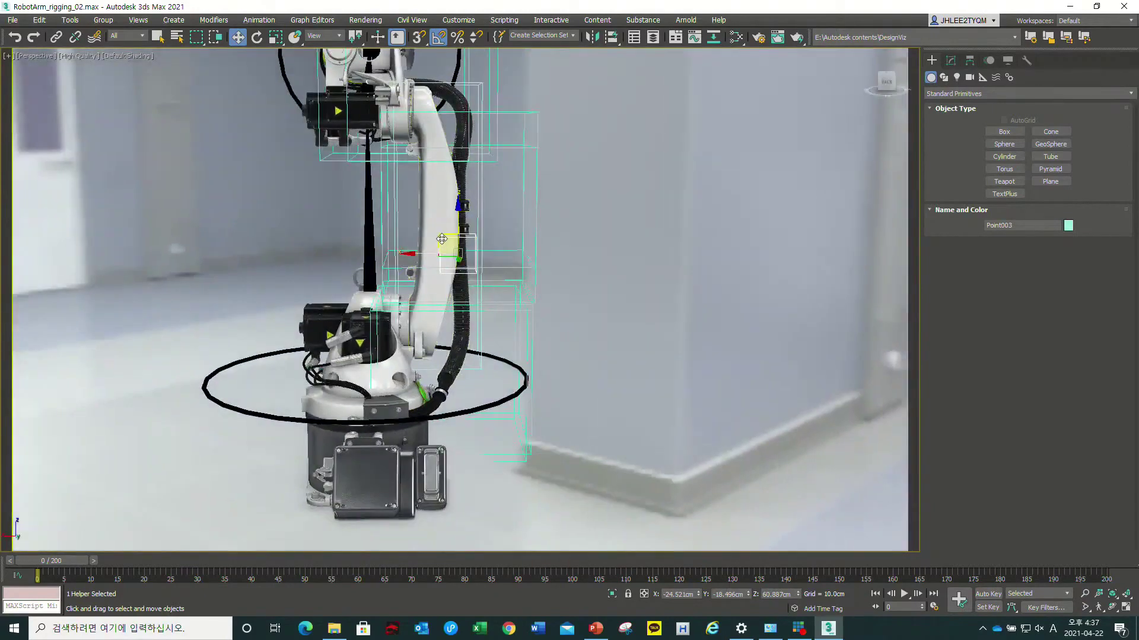
left_click(441, 202)
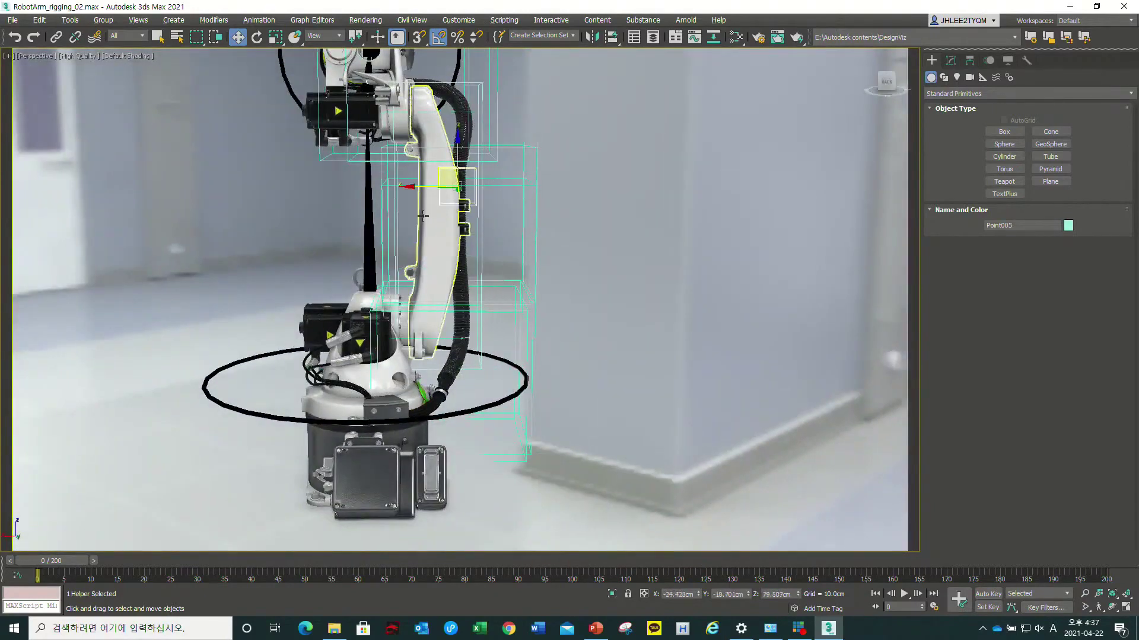
left_click_drag(442, 175, 454, 123)
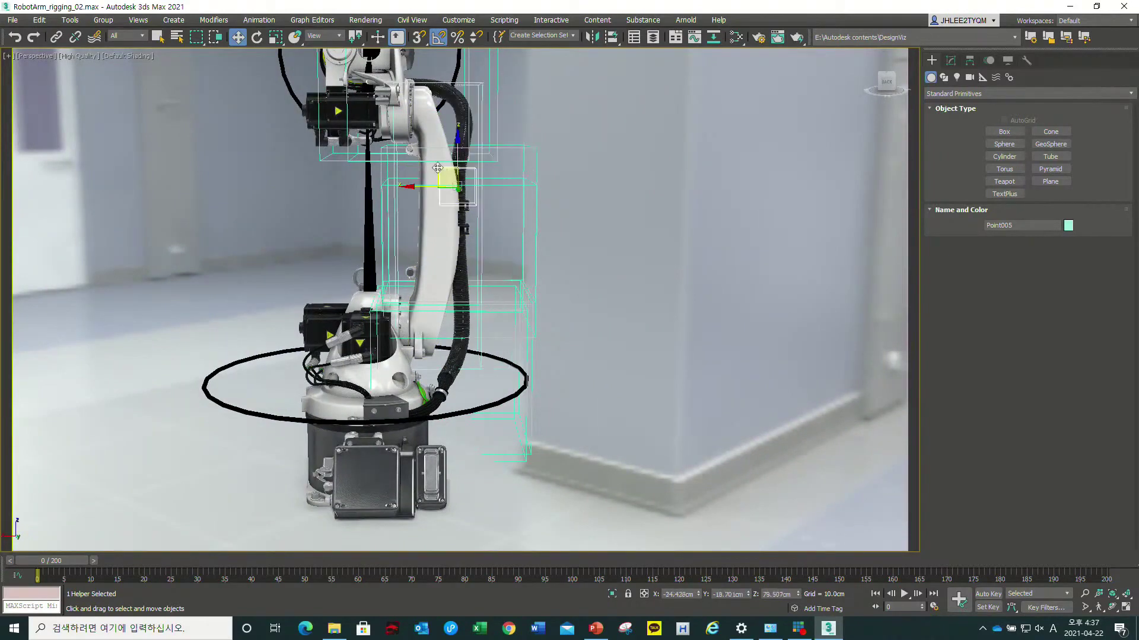
- Select the part_03 arm section and shift it to the right
left_click(425, 138)
left_click_drag(444, 120, 468, 132)
mouse_move(469, 133)
middle_mouse_down("alt")
mouse_move(395, 235)
mouse_move(442, 289)
middle_mouse_up("alt")
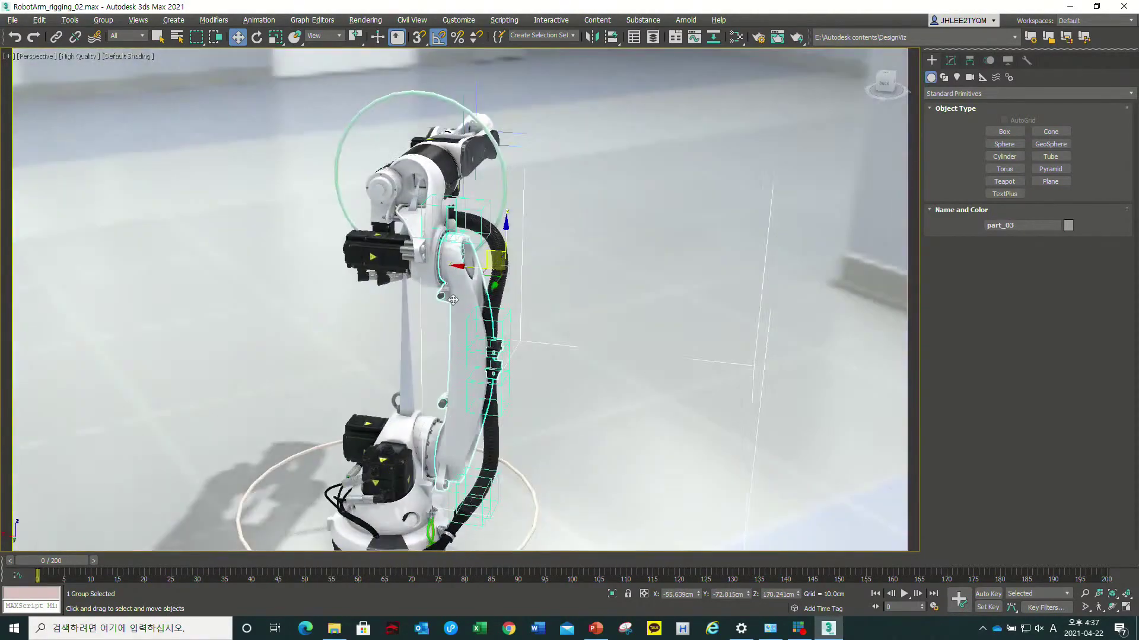
middle_click_drag(442, 289, 548, 331, "alt")
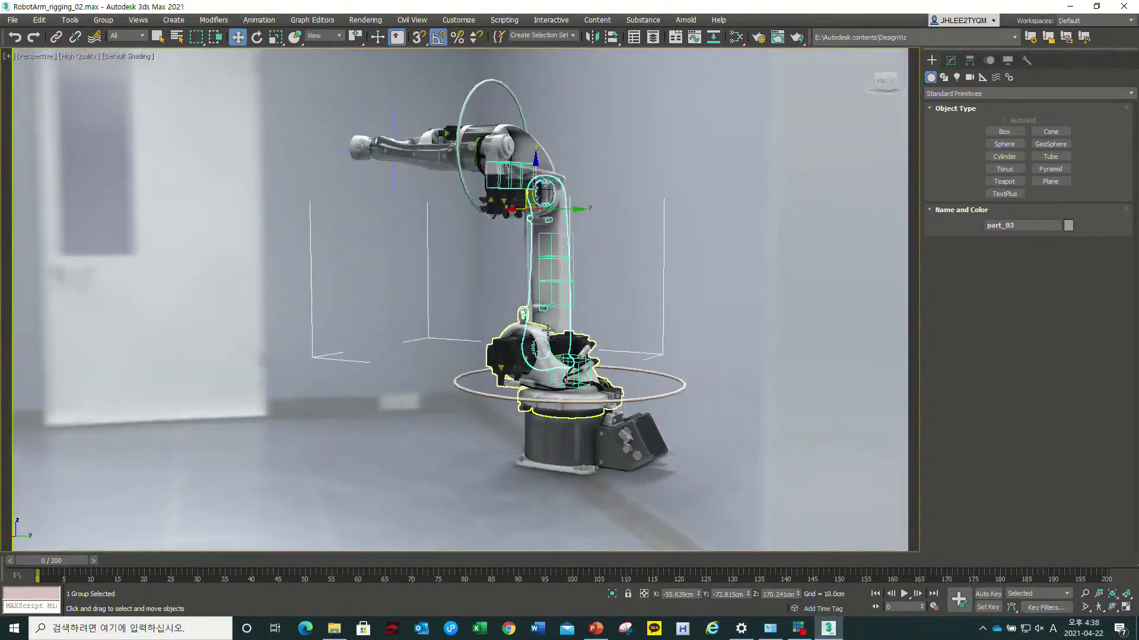
- Maximize the Left wireframe viewport and zoom in on the robot arm
key("alt+w")
key("alt+w")
key("alt+w")
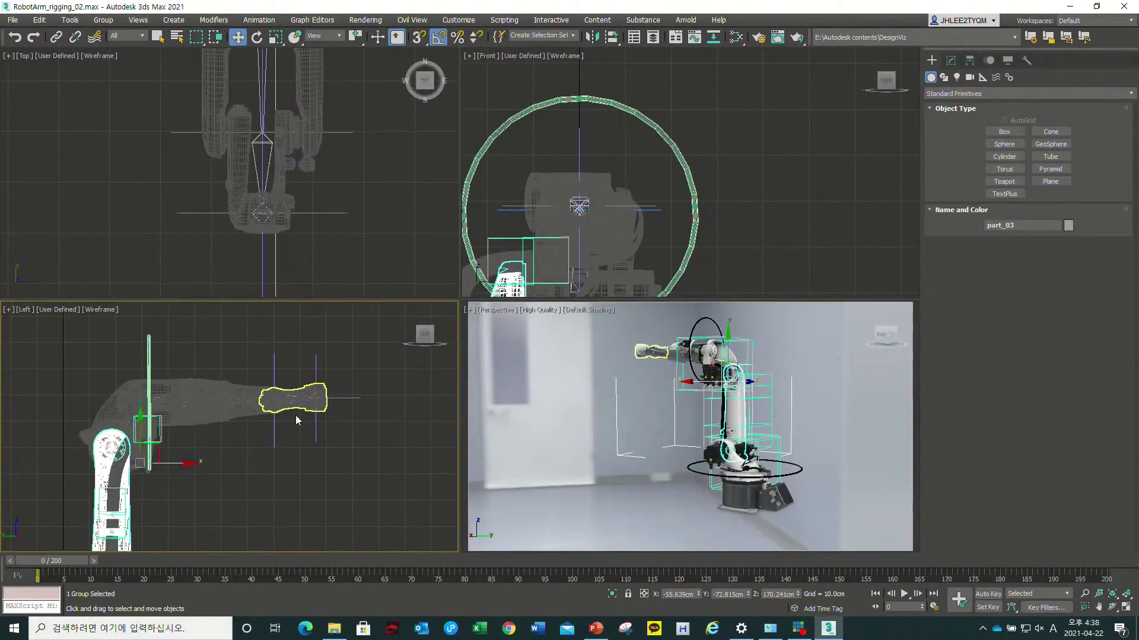
key("ctrl+z")
key("ctrl+y")
key("ctrl+z")
key("alt+w")
scroll(492, 374, "up", 4)
scroll(561, 358, "down", 2)
scroll(695, 286, "up", 1)
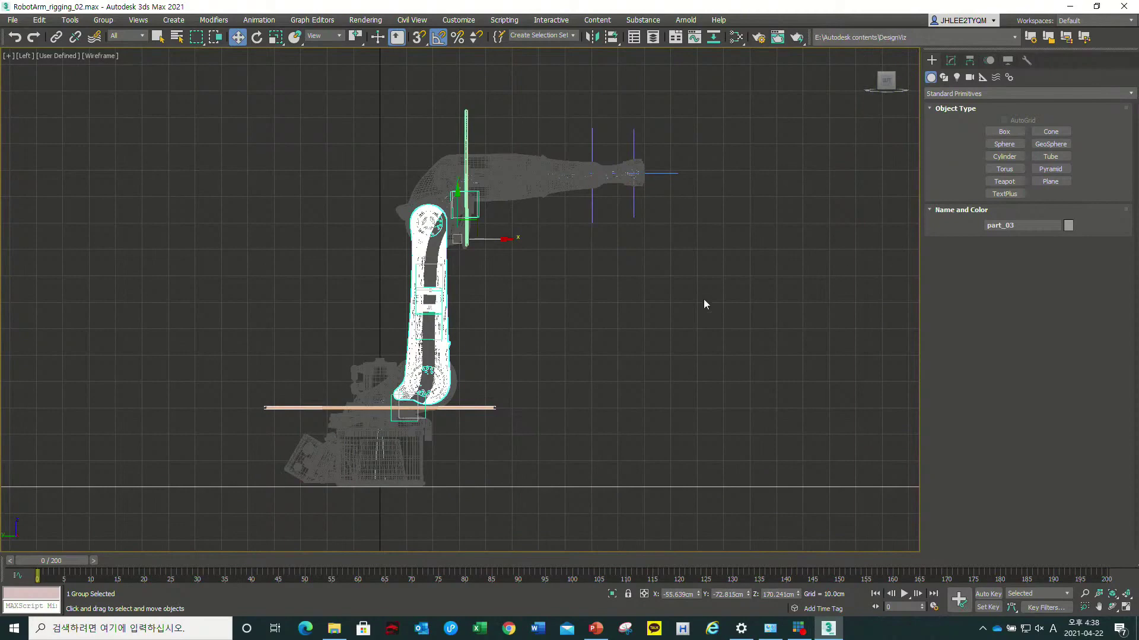
left_click(950, 60)
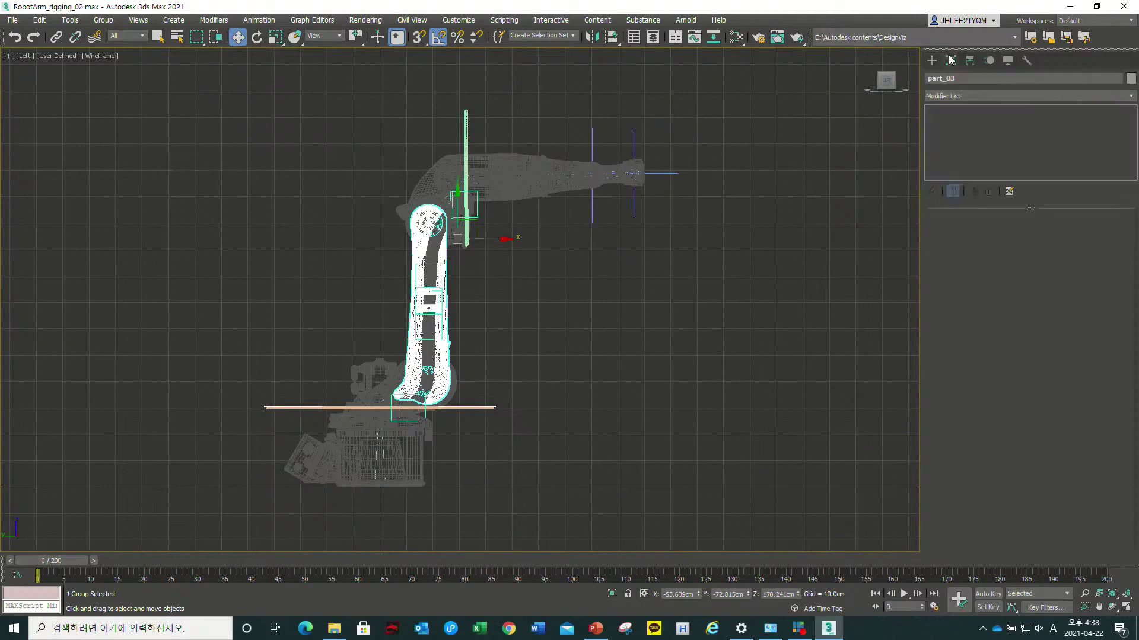
left_click(931, 60)
scroll(610, 284, "up", 1)
scroll(521, 326, "up", 2)
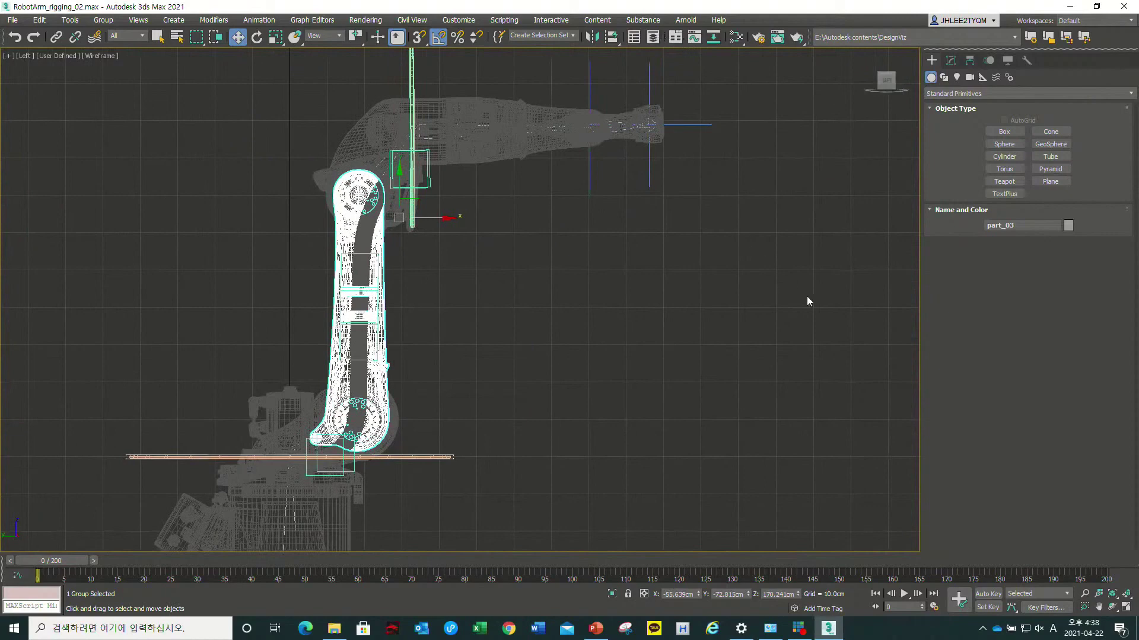
- Open the Layer Explorer and select Plane001, then the Bone001 chain, in the list
left_click(653, 37)
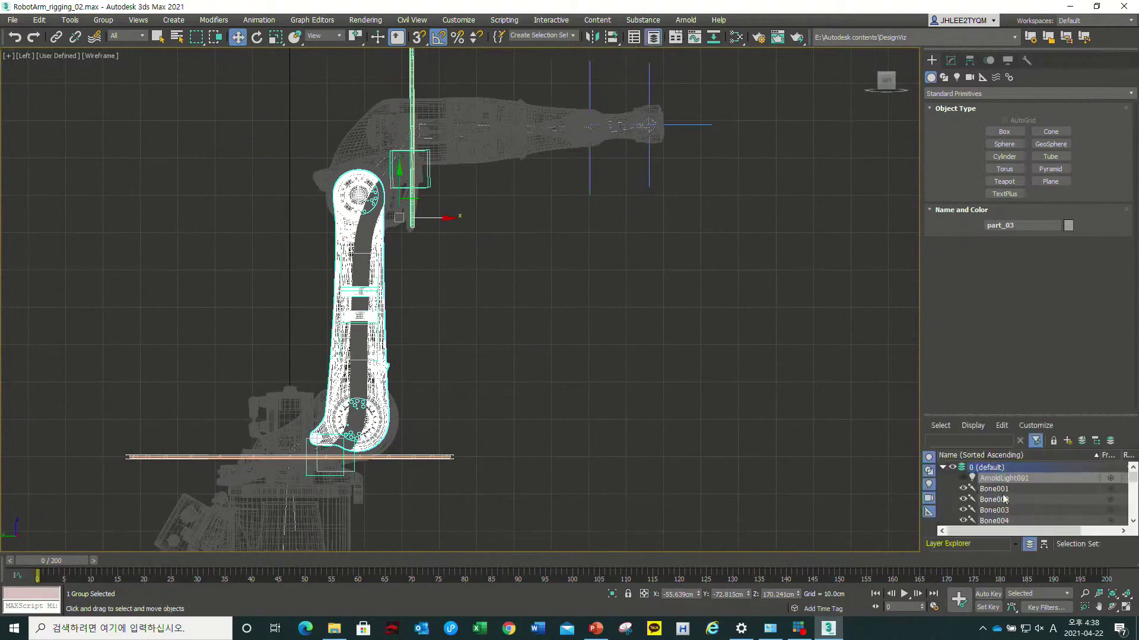
scroll(1088, 498, "down", 2)
left_click(1012, 499)
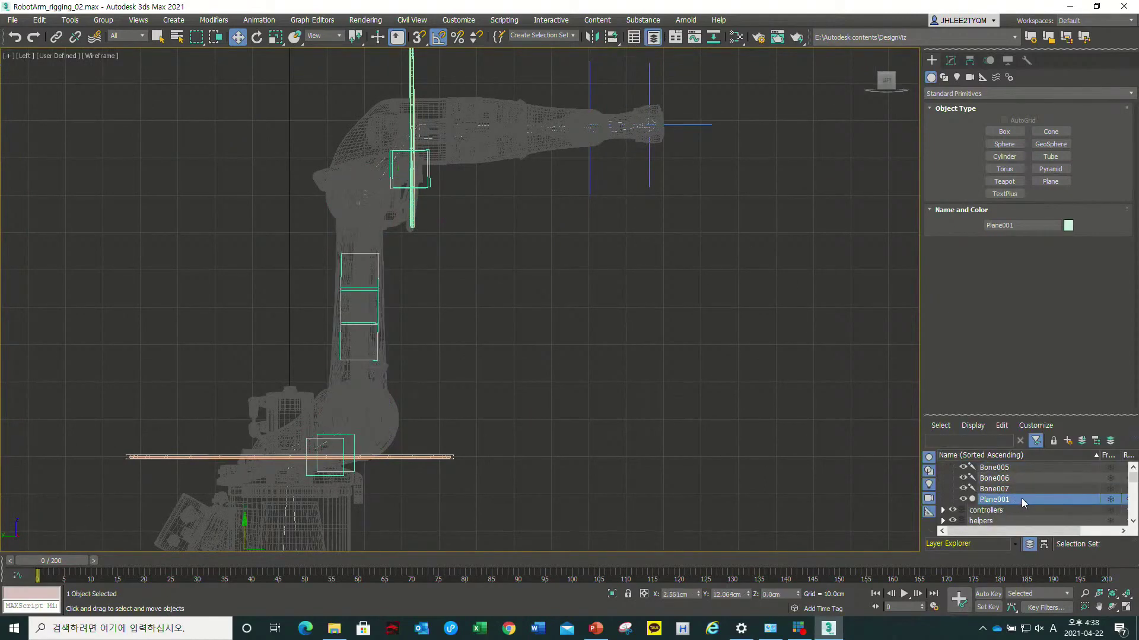
scroll(1021, 498, "up", 2)
double_click(1011, 491)
mouse_move(625, 385)
middle_mouse_down()
mouse_move(582, 332)
mouse_move(502, 332)
middle_mouse_up()
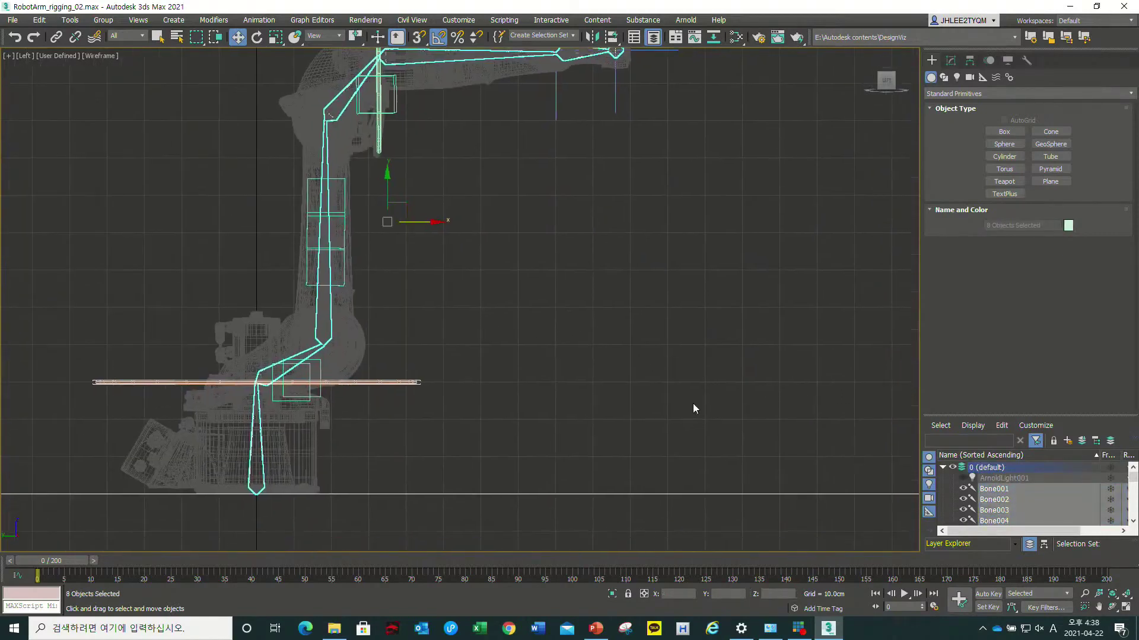
mouse_move(1134, 485)
left_mouse_down()
mouse_move(1135, 510)
mouse_move(1134, 478)
left_mouse_up()
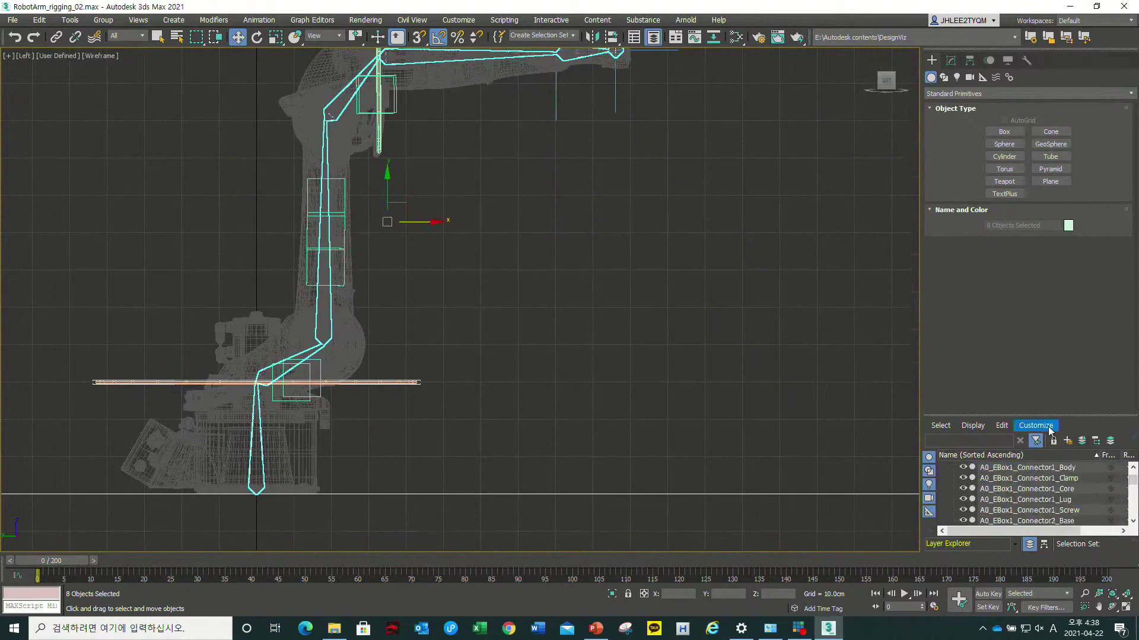
middle_click_drag(426, 233, 443, 253)
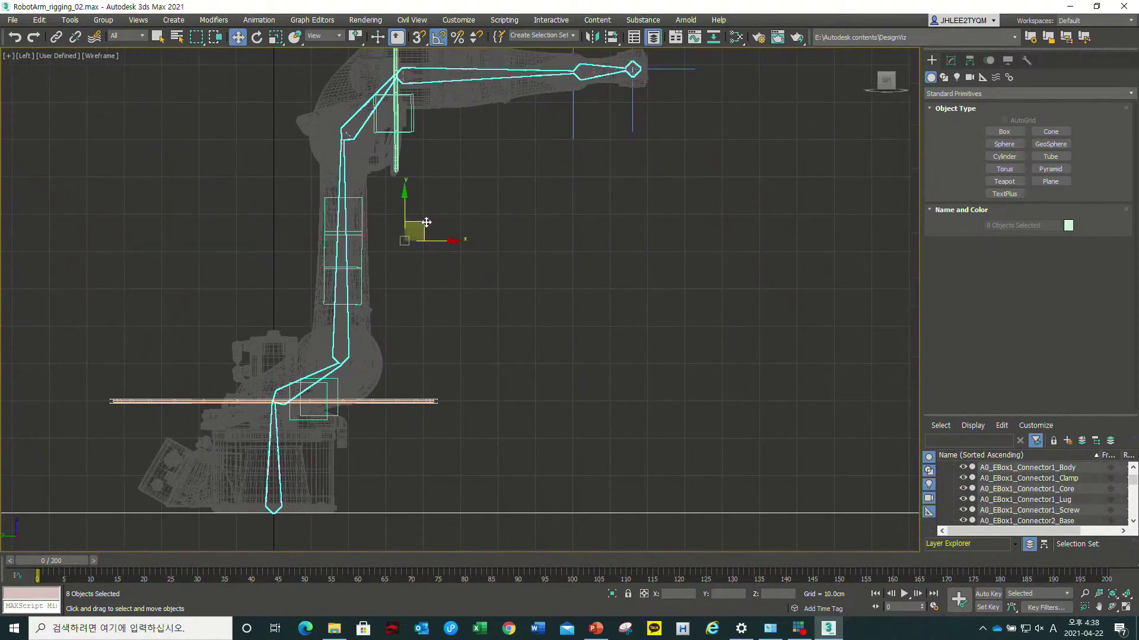
left_click_drag(421, 221, 435, 225)
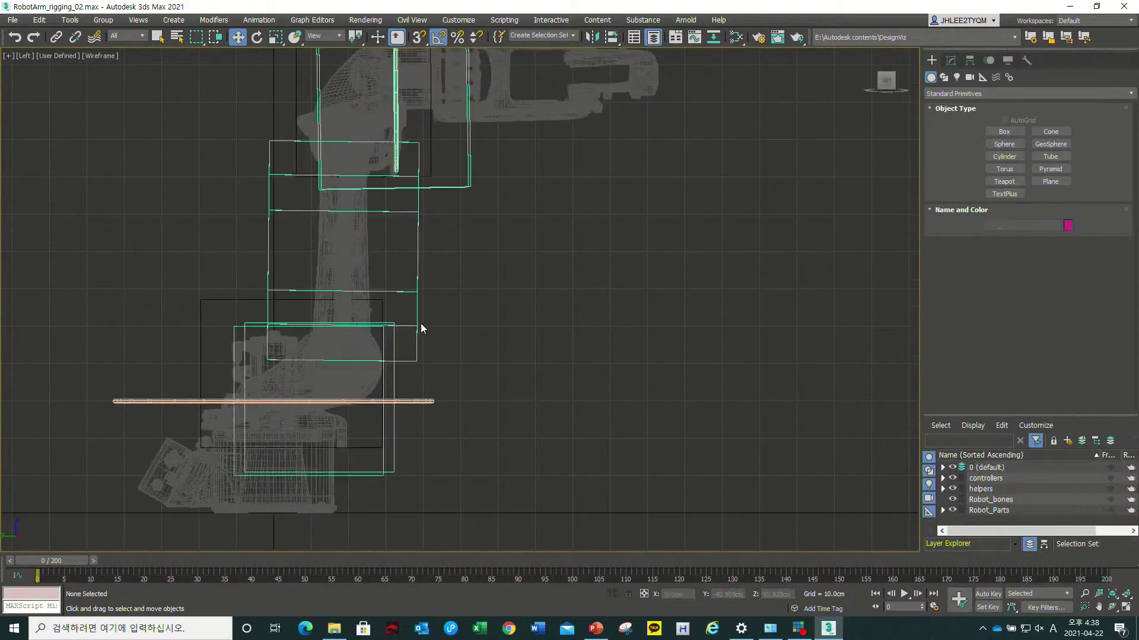
middle_click_drag(421, 325, 522, 308, "alt")
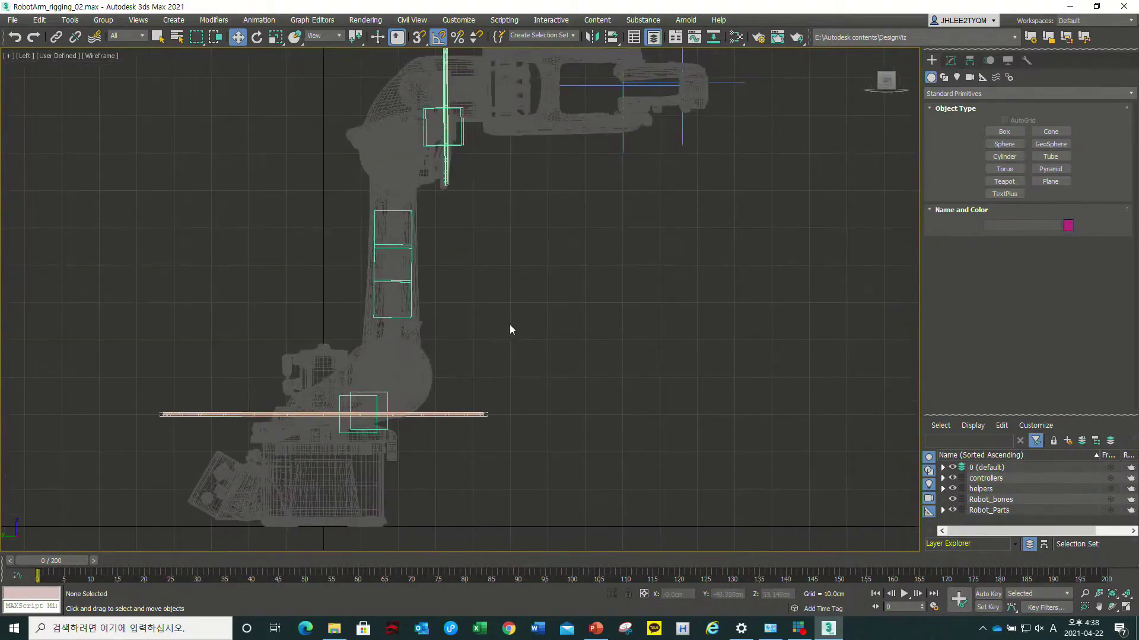
left_click(590, 166)
left_click(621, 161)
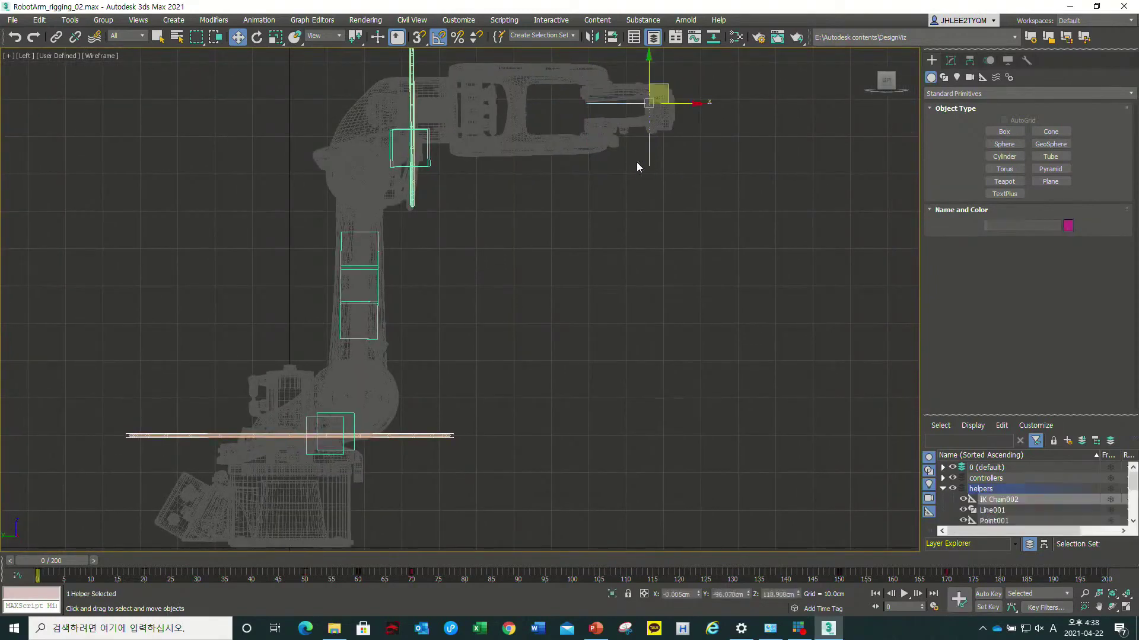
middle_click_drag(558, 263, 667, 216)
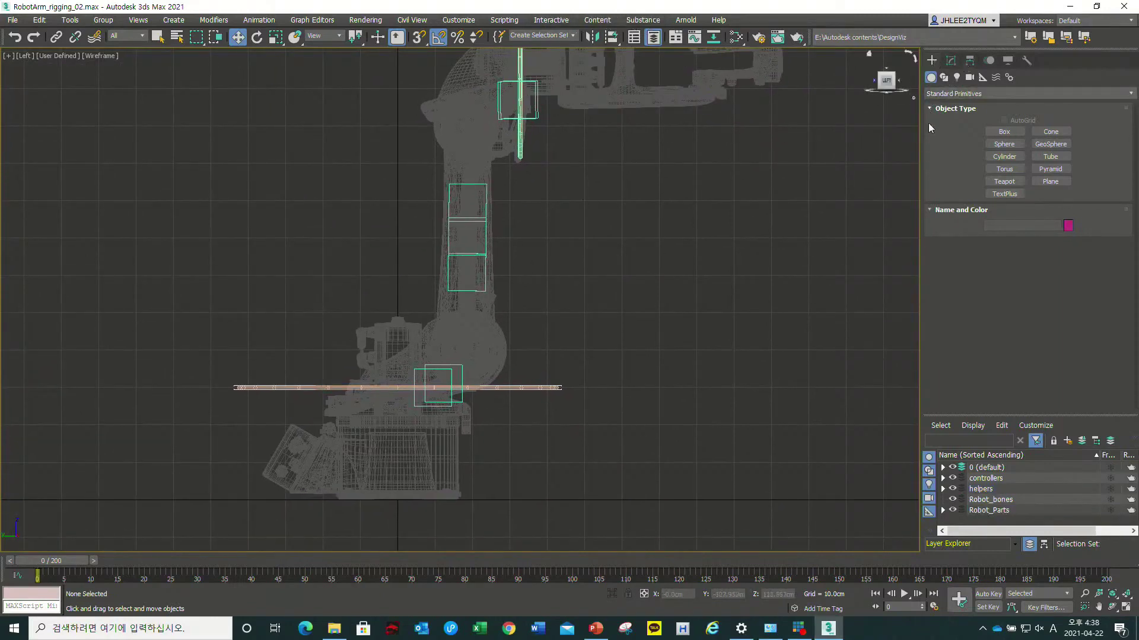
left_click(1011, 77)
- Start a bone chain at the robot's base and place joints up the arm in the Left view
left_click(1004, 131)
scroll(422, 433, "up", 3)
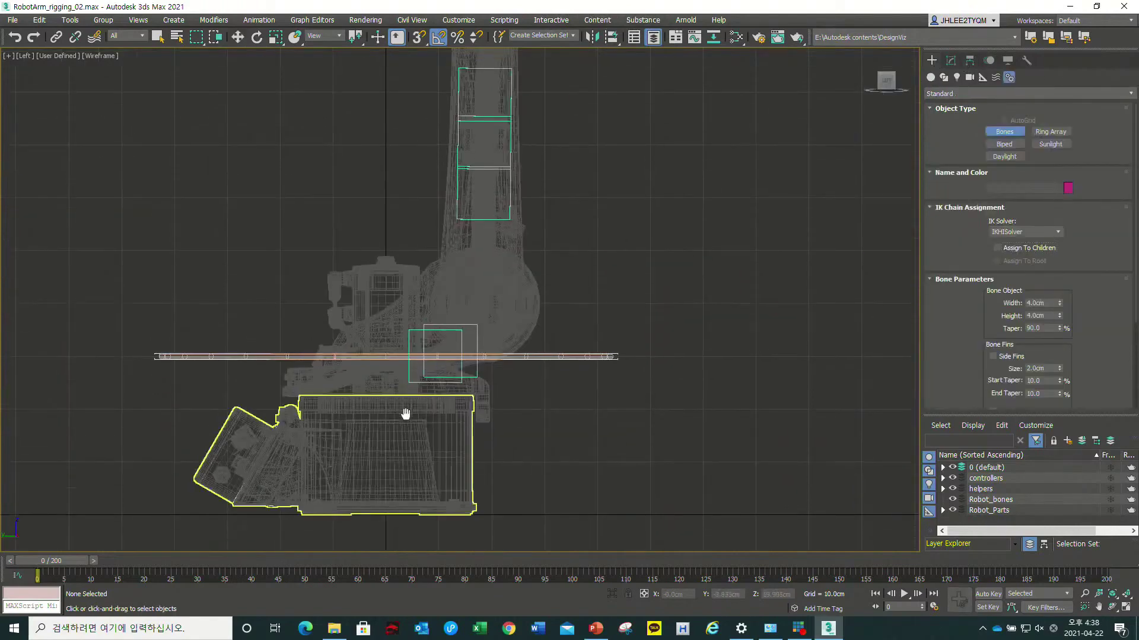
left_click(384, 508)
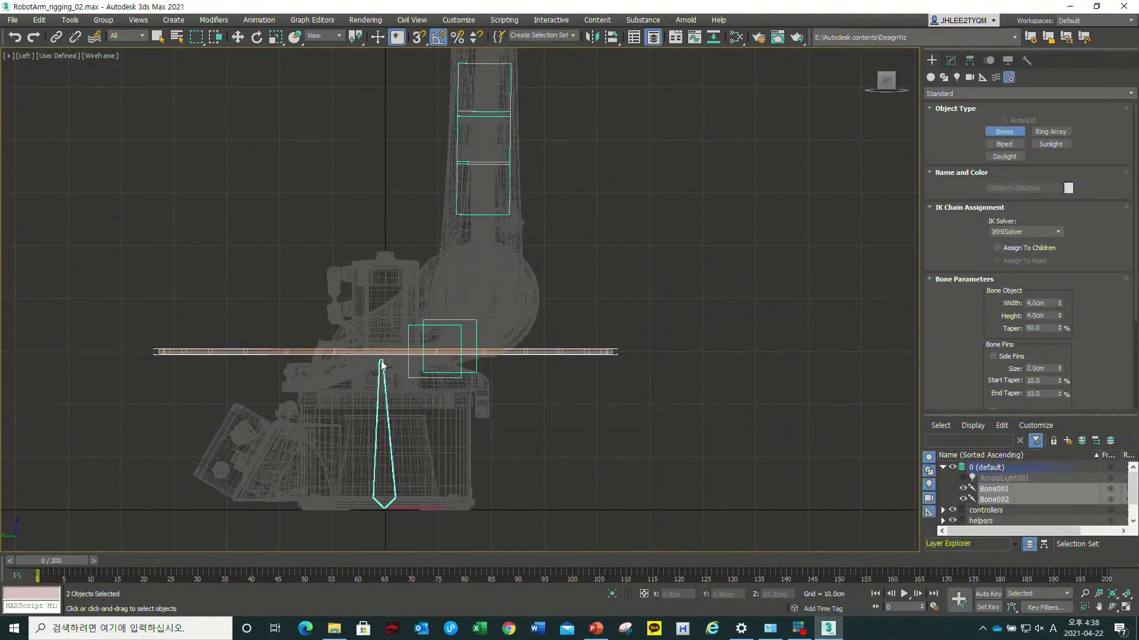
scroll(461, 313, "up", 4)
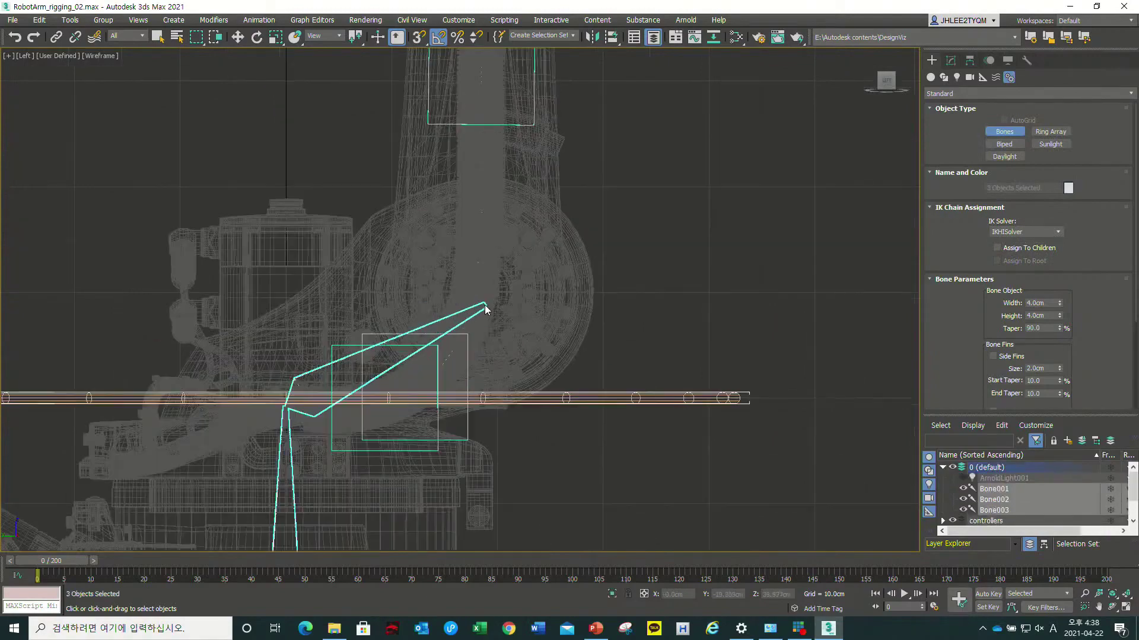
scroll(483, 308, "up", 5)
left_click(479, 181)
scroll(498, 166, "down", 5)
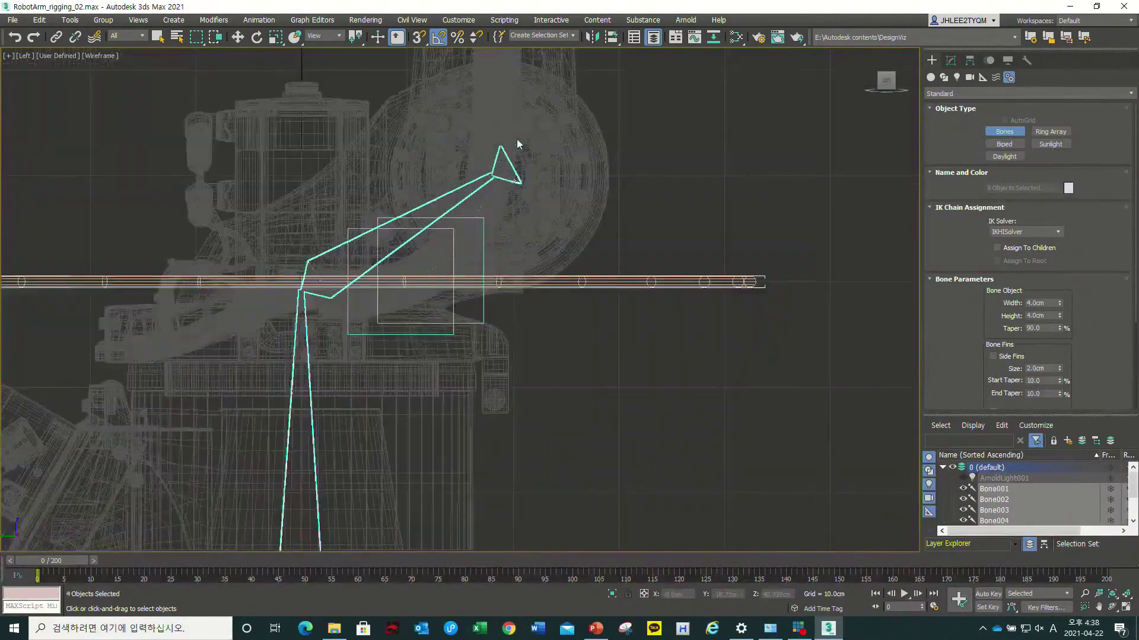
scroll(533, 386, "up", 5)
scroll(527, 356, "down", 4)
scroll(532, 354, "up", 2)
scroll(532, 354, "up", 3)
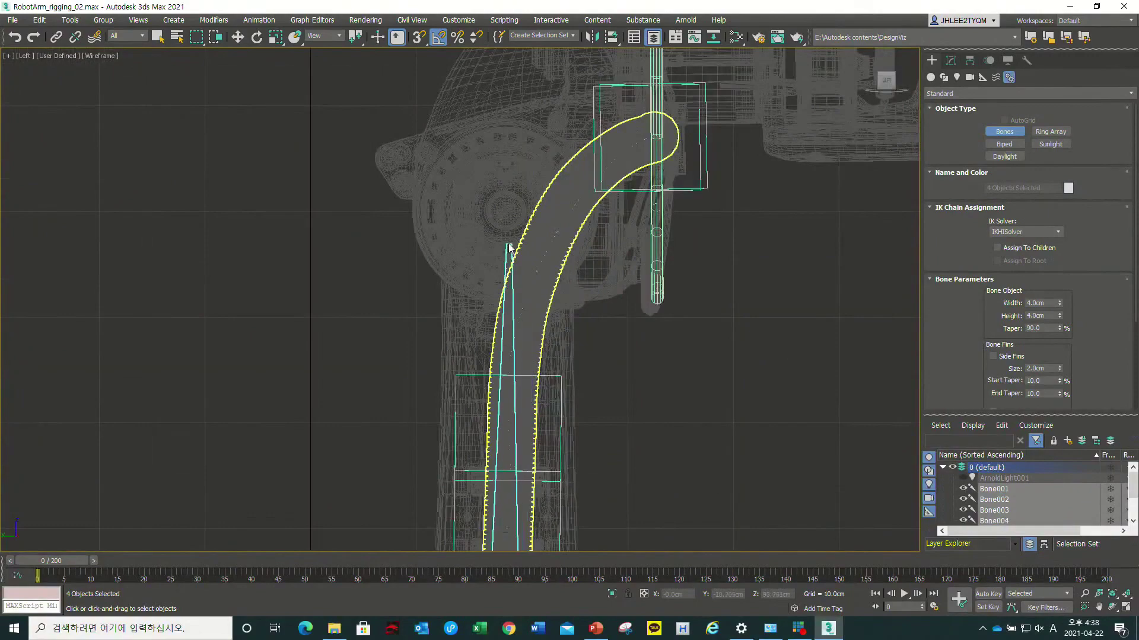
left_click(504, 214)
- Continue the bone joints through the upper arm into the gripper and finish the chain at Bone007
middle_click_drag(572, 136, 541, 238)
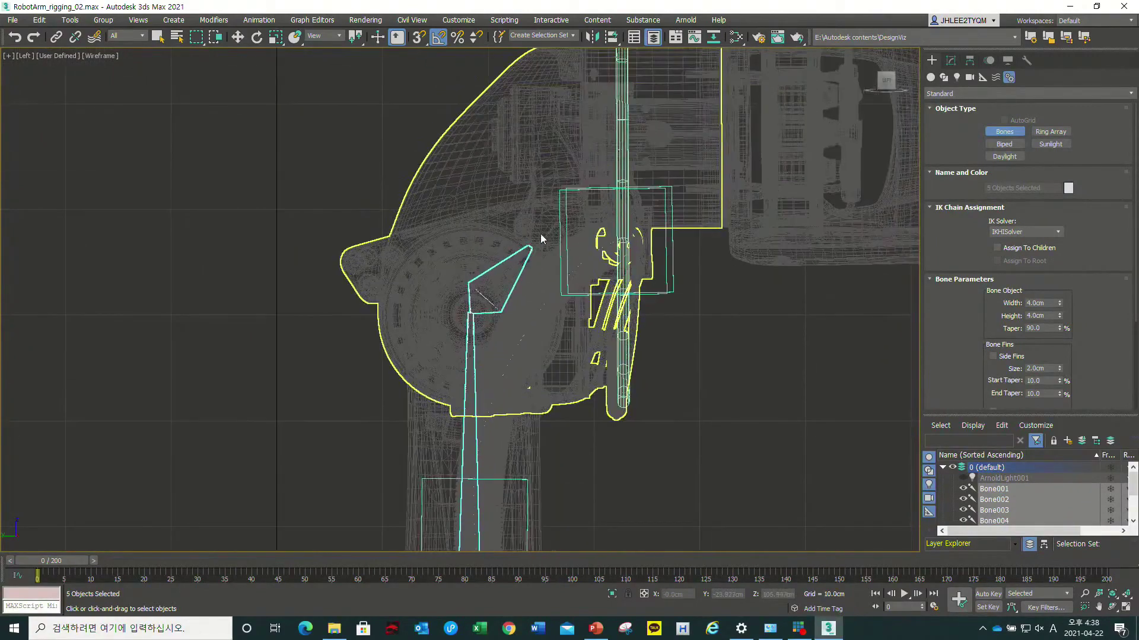
left_click(596, 142)
middle_click_drag(679, 170, 508, 313)
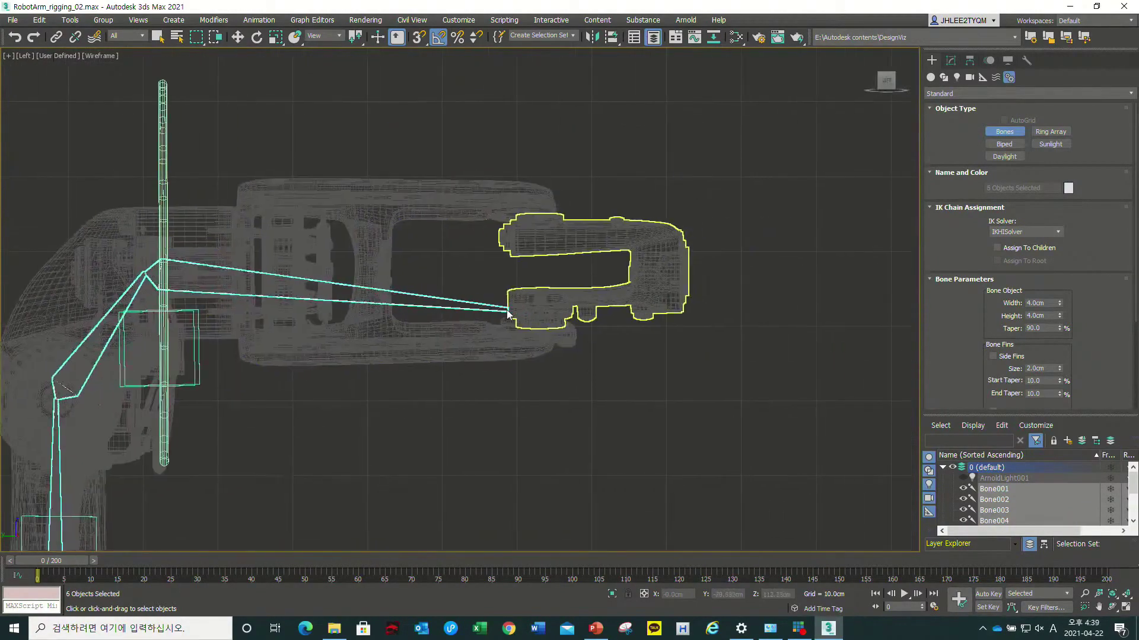
scroll(504, 310, "up", 2)
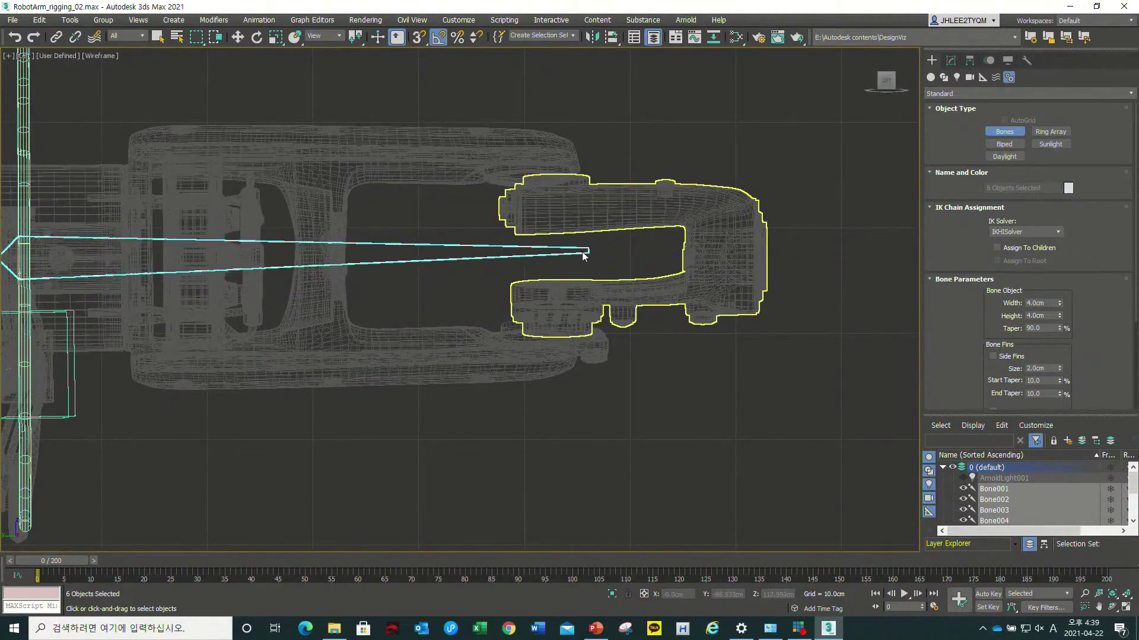
left_click(546, 255)
right_click(722, 253)
- Restore the four-view layout and select the part_05 wrist group for rotating
scroll(671, 310, "down", 3)
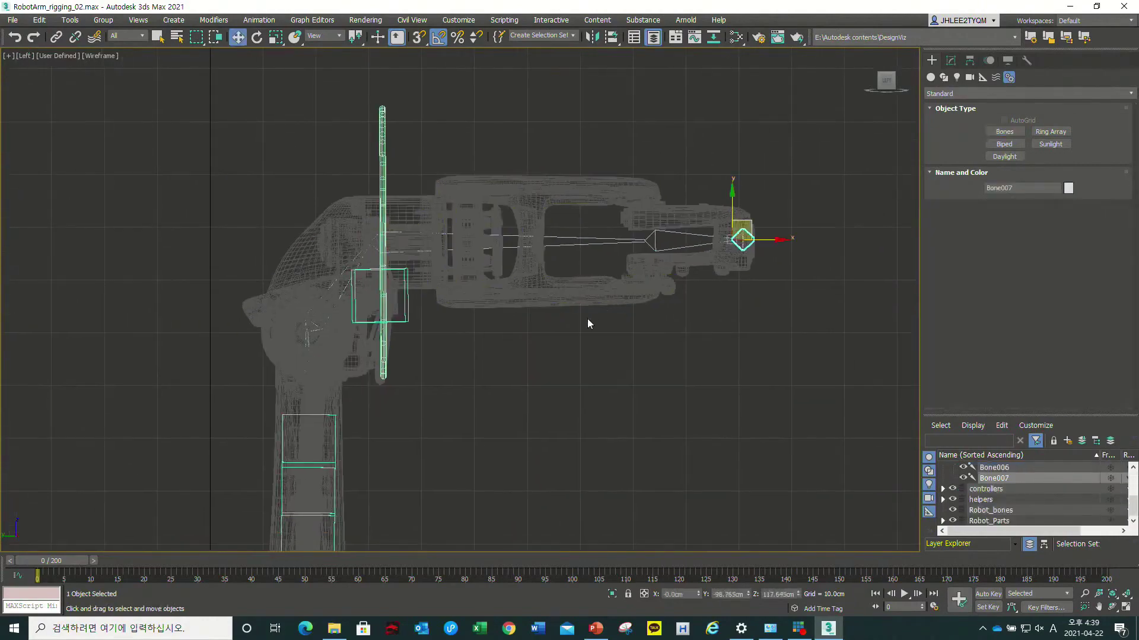
scroll(588, 324, "down", 3)
scroll(535, 319, "up", 2)
key("alt+w")
scroll(698, 396, "up", 5)
scroll(694, 435, "down", 3)
scroll(684, 438, "up", 2)
scroll(684, 439, "down", 3)
scroll(688, 415, "up", 3)
scroll(694, 367, "up", 2)
left_click(701, 337)
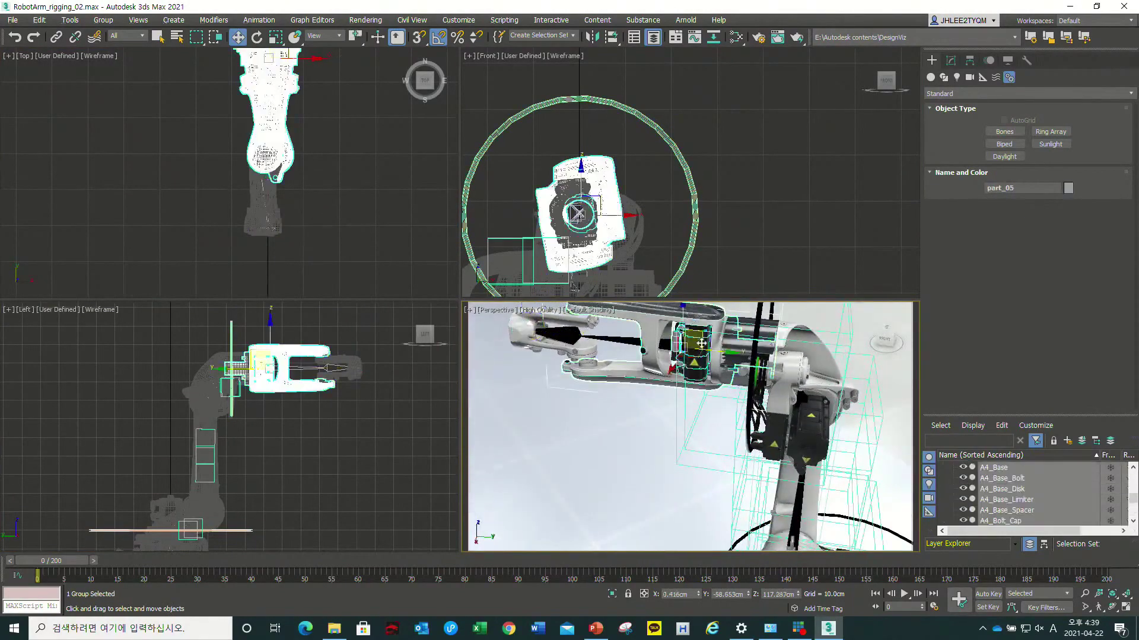
middle_click_drag(700, 338, 701, 377, "alt")
key("e")
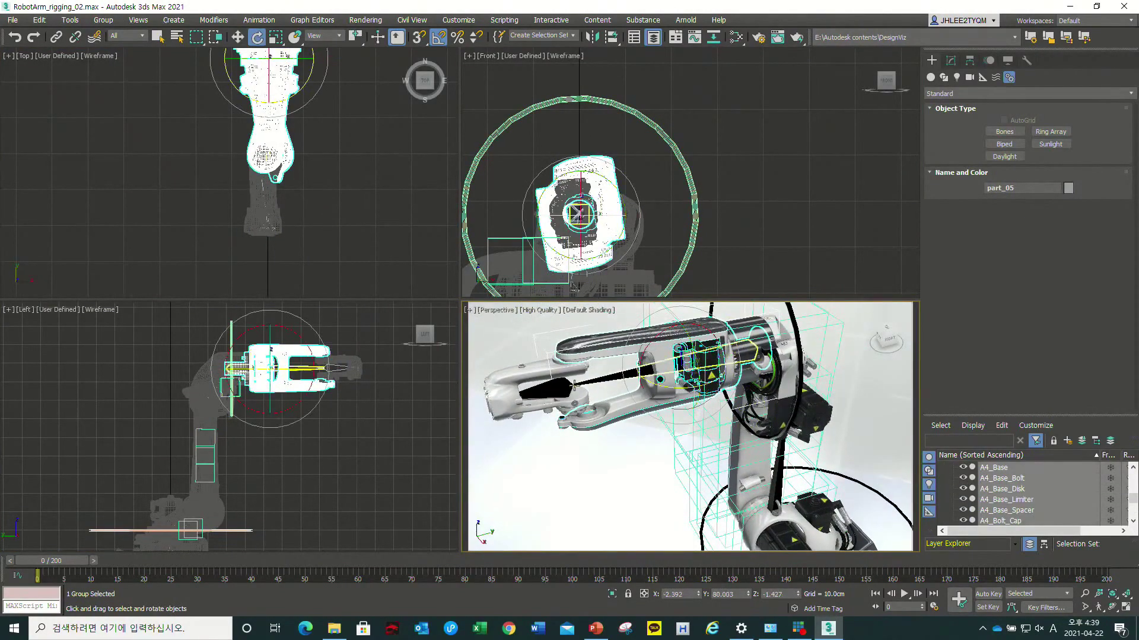
- Rotate the part_06 and part_05 groups -85° about Y and -5° about Z, then deselect
left_click(568, 375)
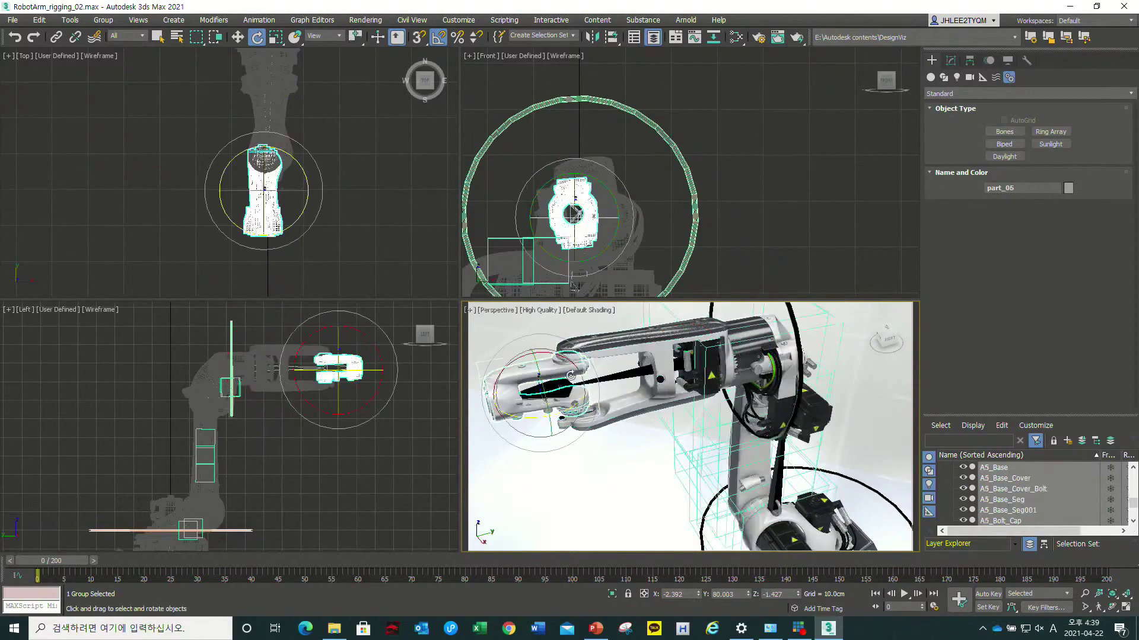
left_click(688, 374, "ctrl")
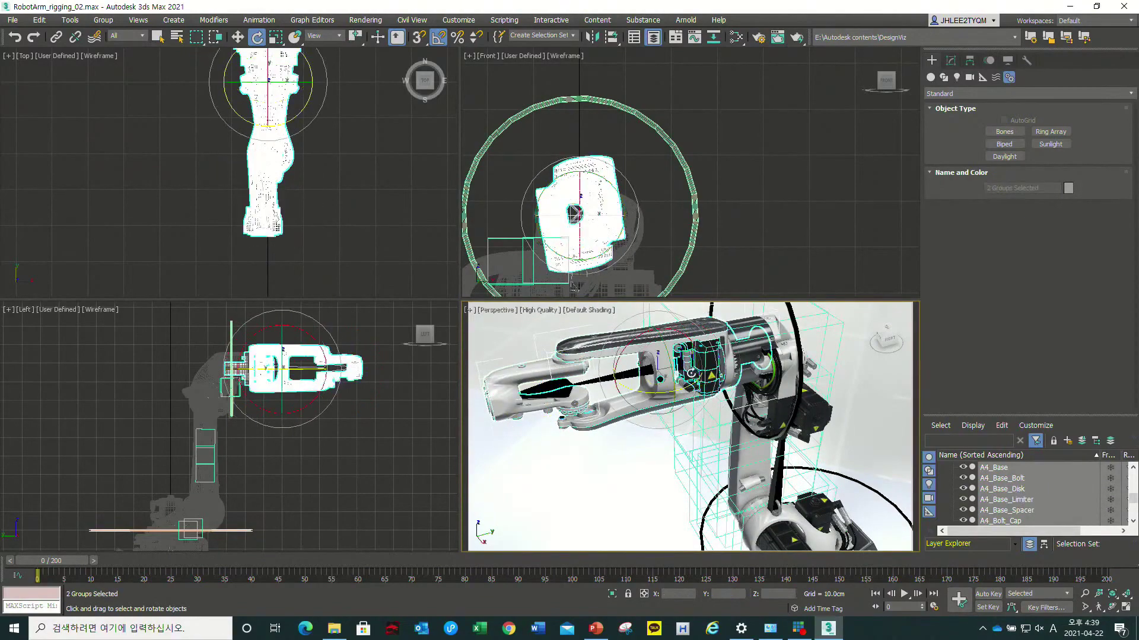
left_click_drag(667, 360, 645, 321)
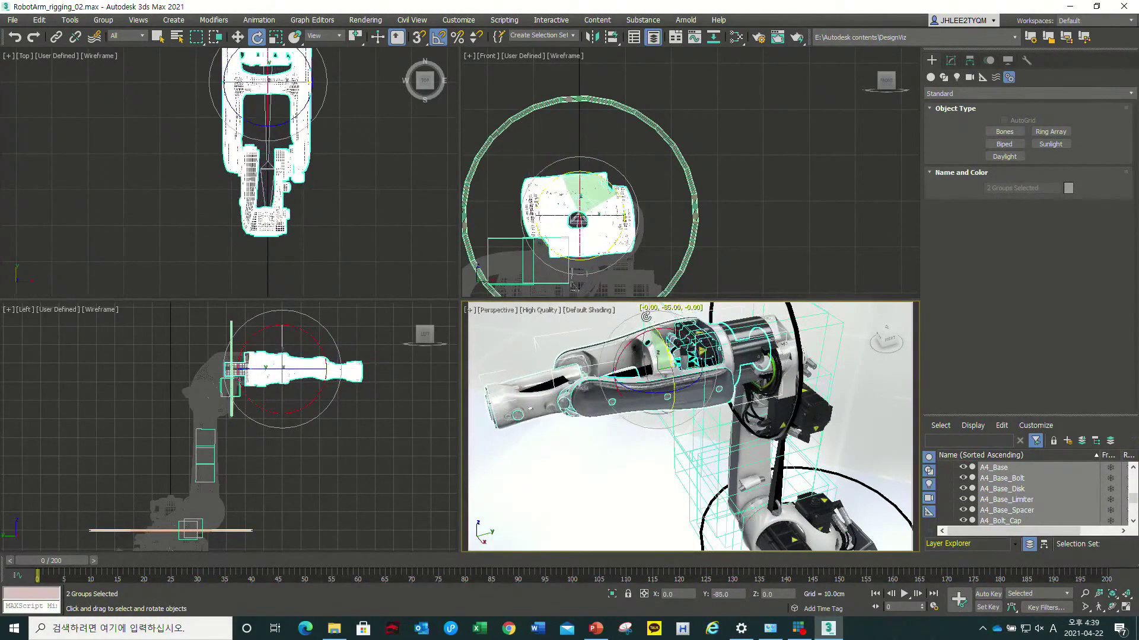
left_click_drag(643, 320, 642, 316)
scroll(351, 389, "up", 2)
scroll(298, 427, "up", 2)
scroll(298, 427, "up", 2)
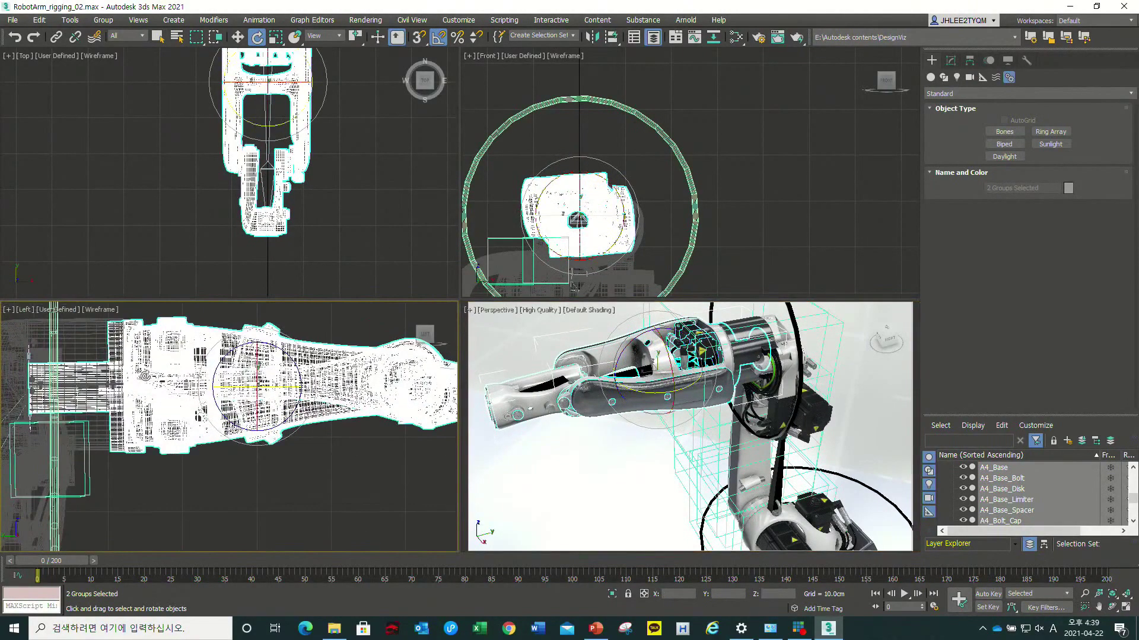
left_click_drag(252, 400, 258, 401)
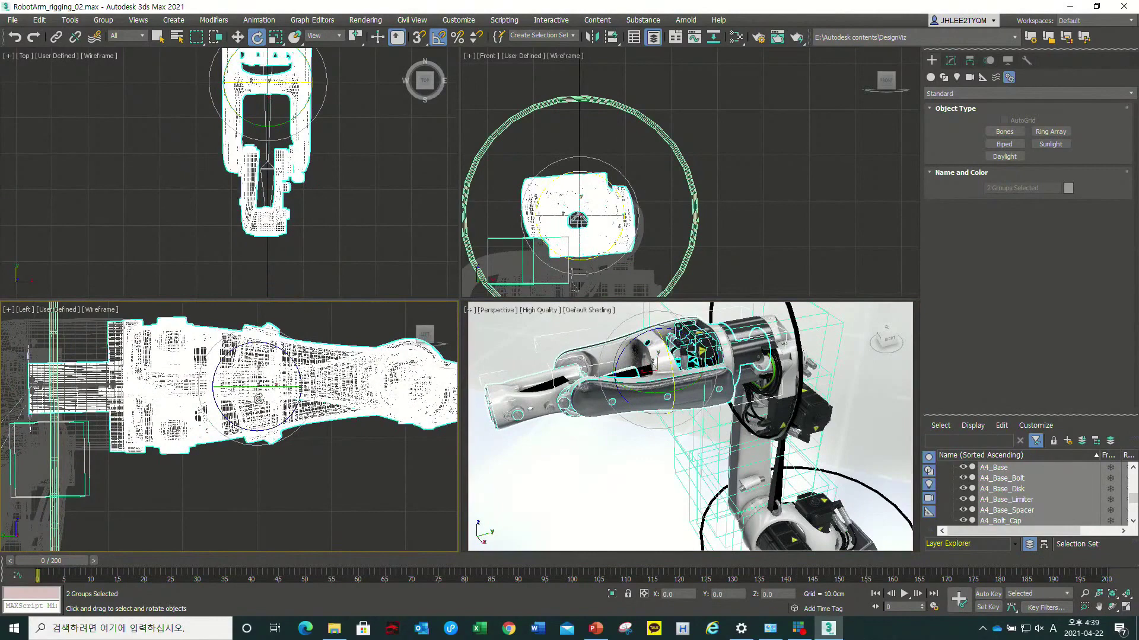
left_click_drag(633, 181, 608, 179)
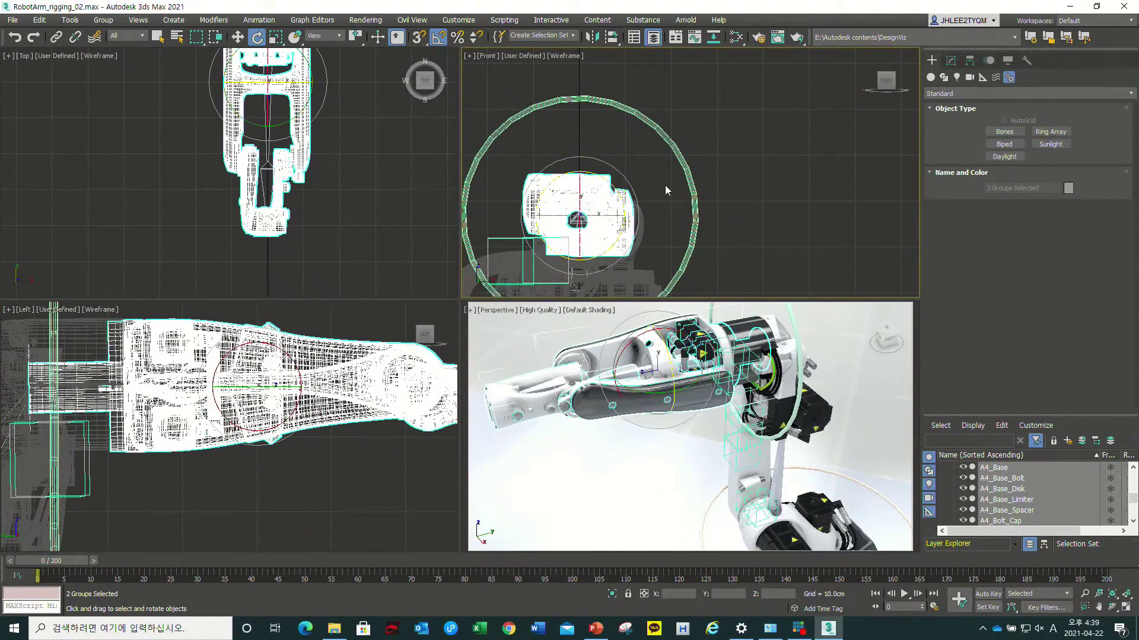
scroll(297, 415, "down", 3)
left_click(294, 465)
scroll(244, 468, "down", 3)
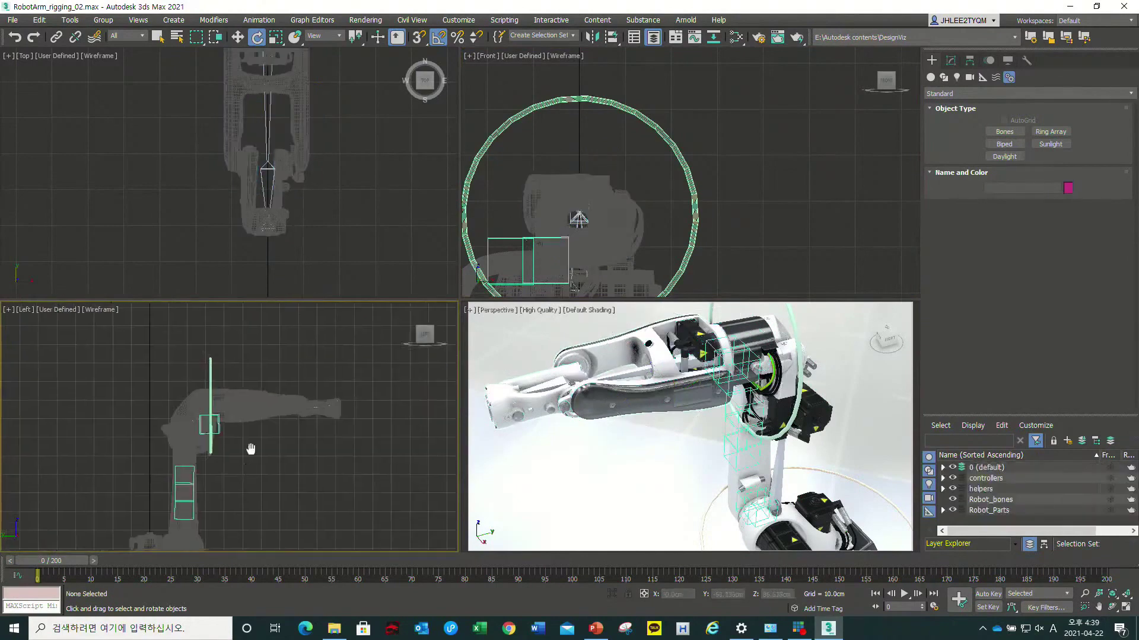
- Maximize the Perspective view and orbit down toward the robot base
key("q")
scroll(697, 421, "down", 3)
key("alt+w")
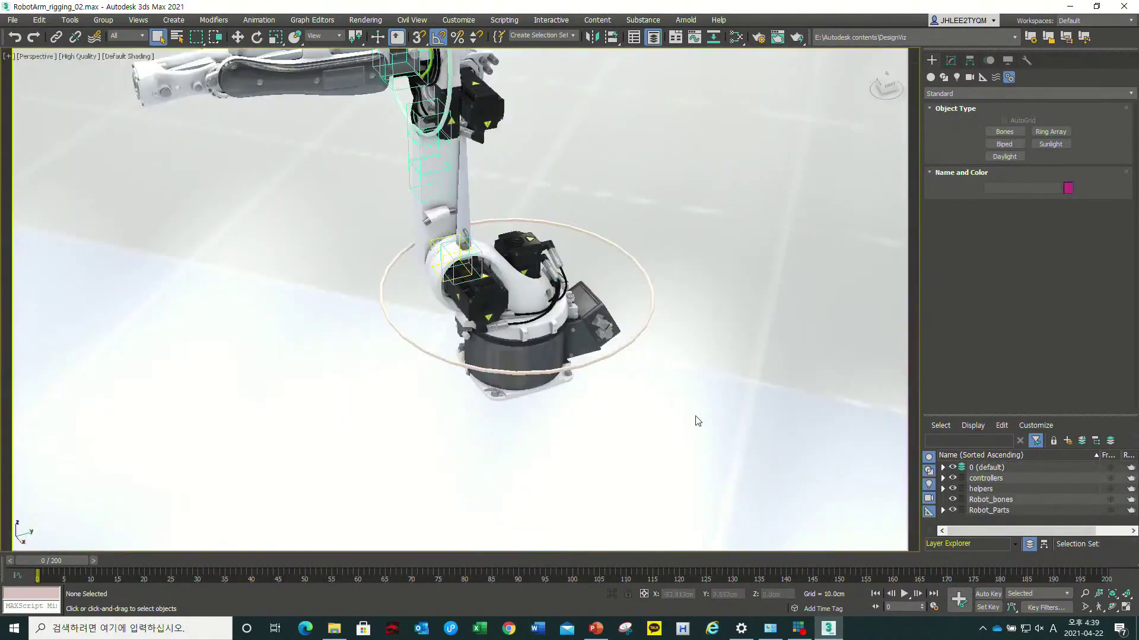
mouse_move(698, 421)
middle_mouse_down("alt")
mouse_move(407, 346)
mouse_move(534, 208)
middle_mouse_up("alt")
- Open the Scene Explorer and expand the nested Bone001 through Bone006 hierarchy
left_click(618, 40)
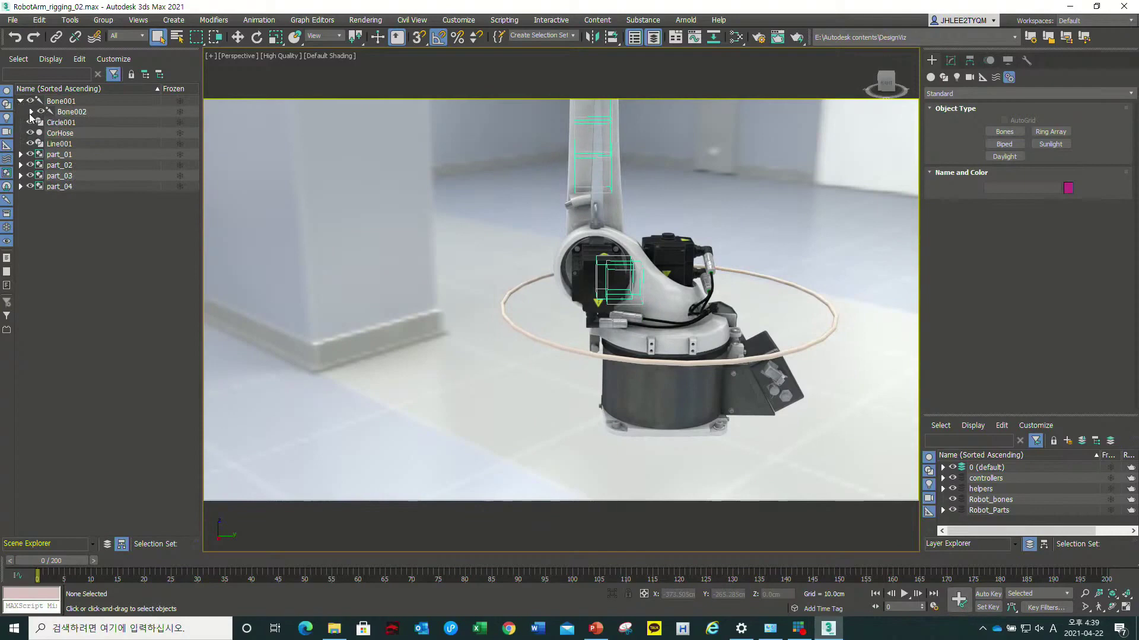
left_click(31, 112)
left_click(41, 123)
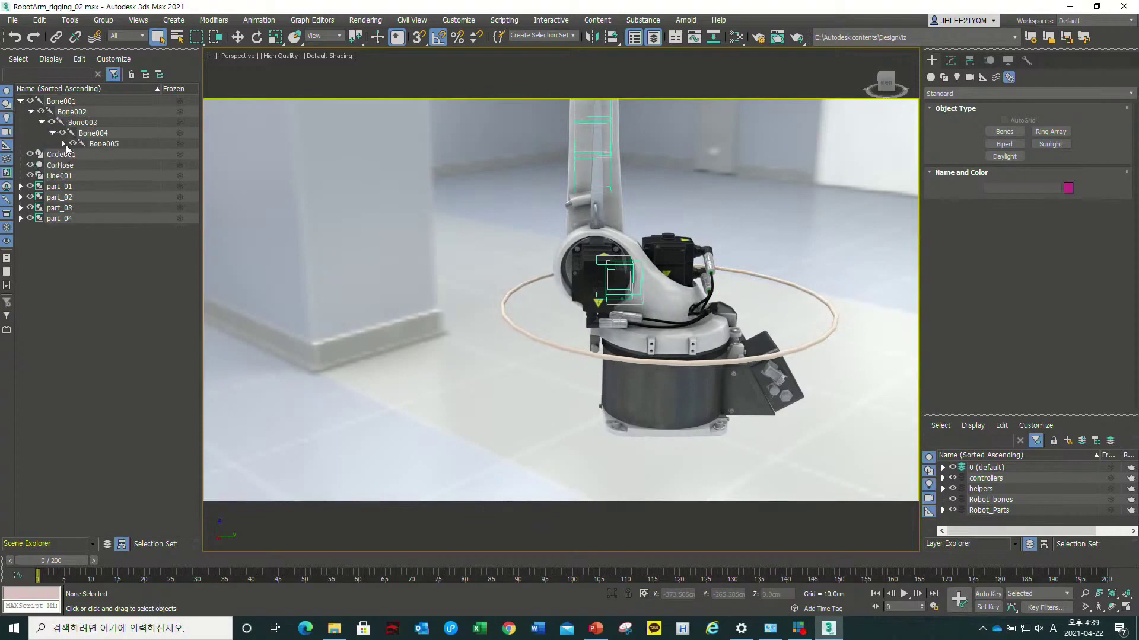
left_click(63, 144)
left_click(73, 155)
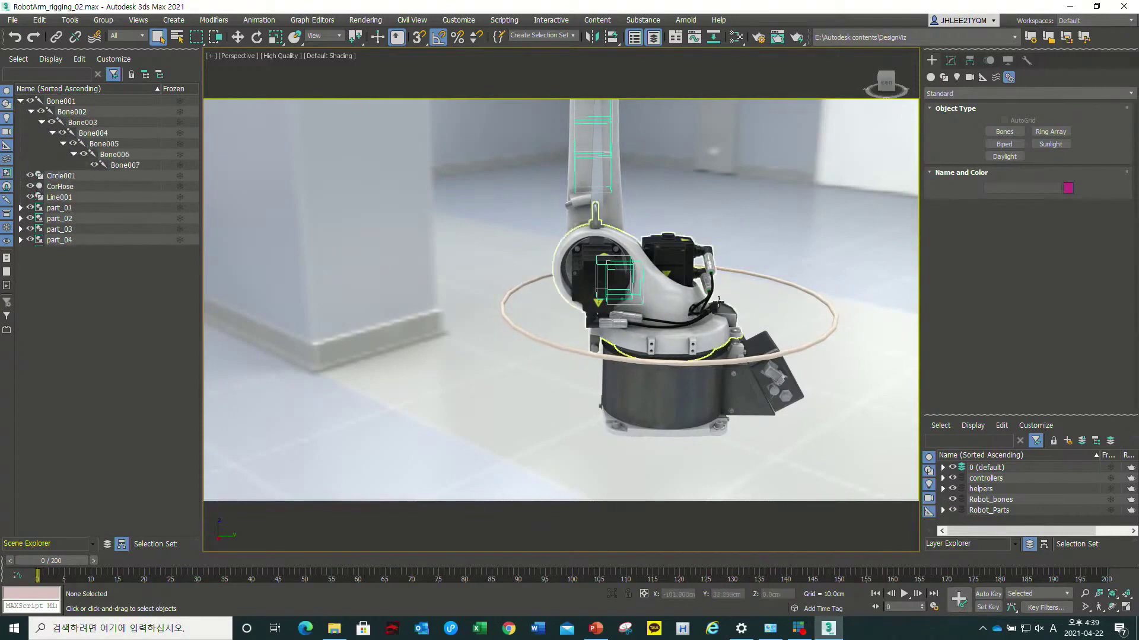
scroll(720, 303, "up", 2)
scroll(687, 303, "up", 2)
scroll(652, 305, "up", 2)
scroll(596, 306, "up", 2)
scroll(596, 306, "down", 2)
scroll(611, 304, "down", 2)
- Select the part_02 group and show its modifier stack with TurboSmooth
left_click(619, 302)
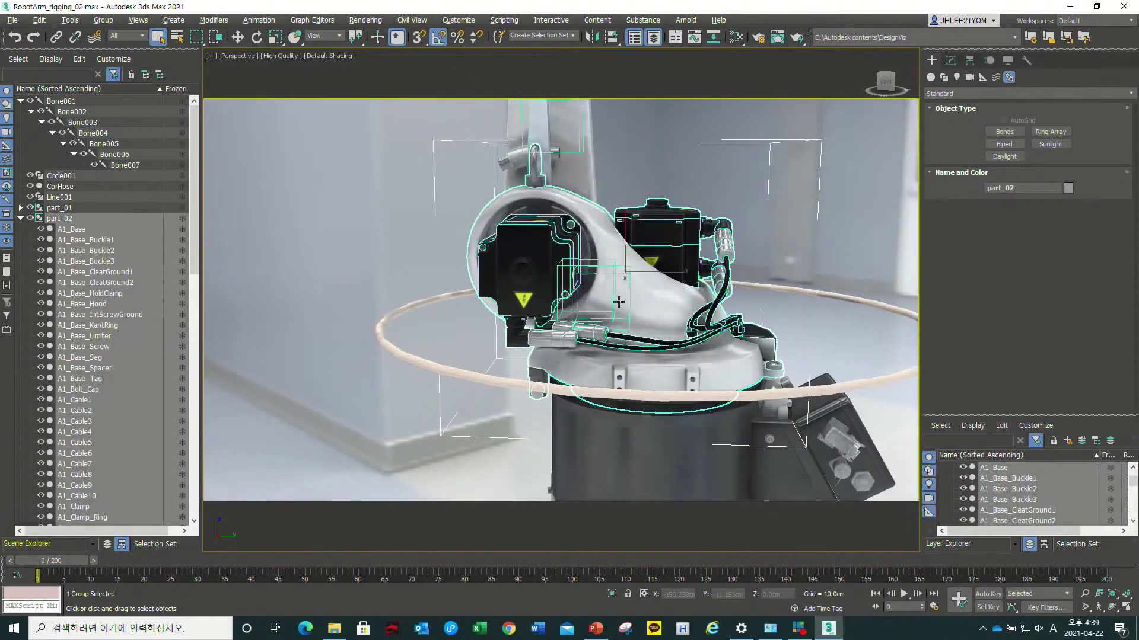
scroll(619, 301, "up", 3)
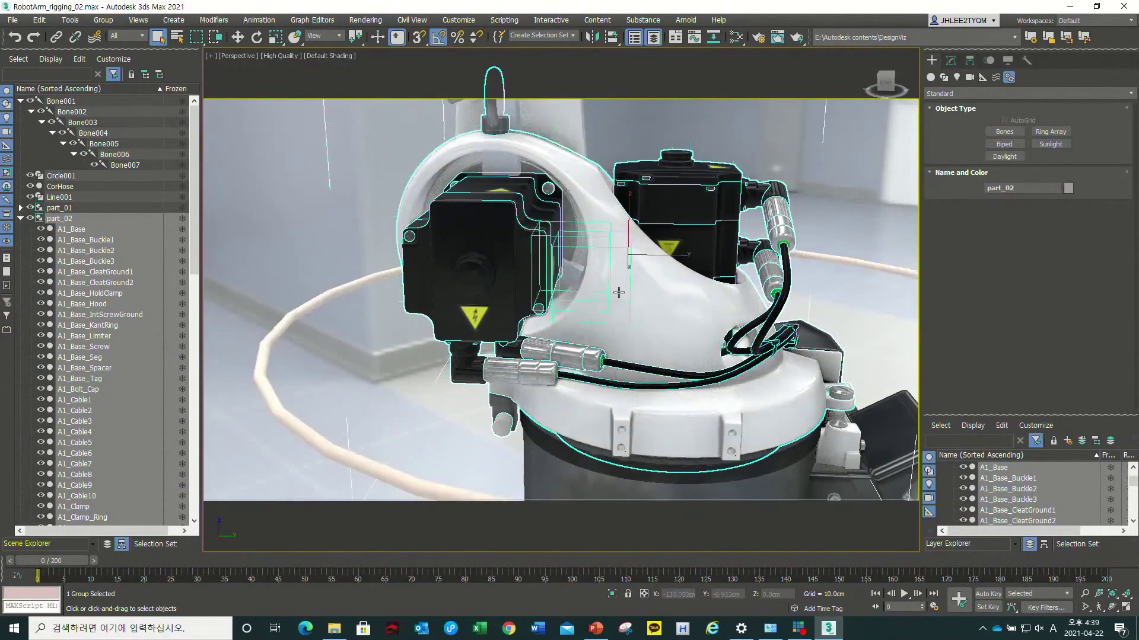
left_click(647, 315)
scroll(647, 315, "down", 2)
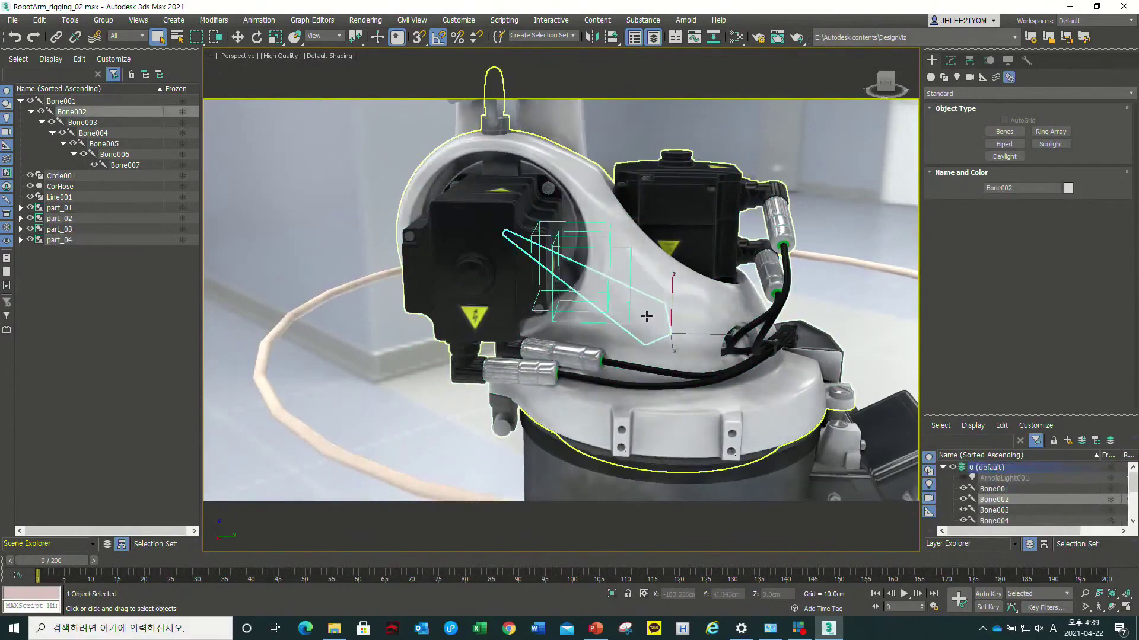
scroll(647, 316, "down", 3)
middle_click_drag(647, 315, 735, 291, "alt")
scroll(735, 291, "up", 2)
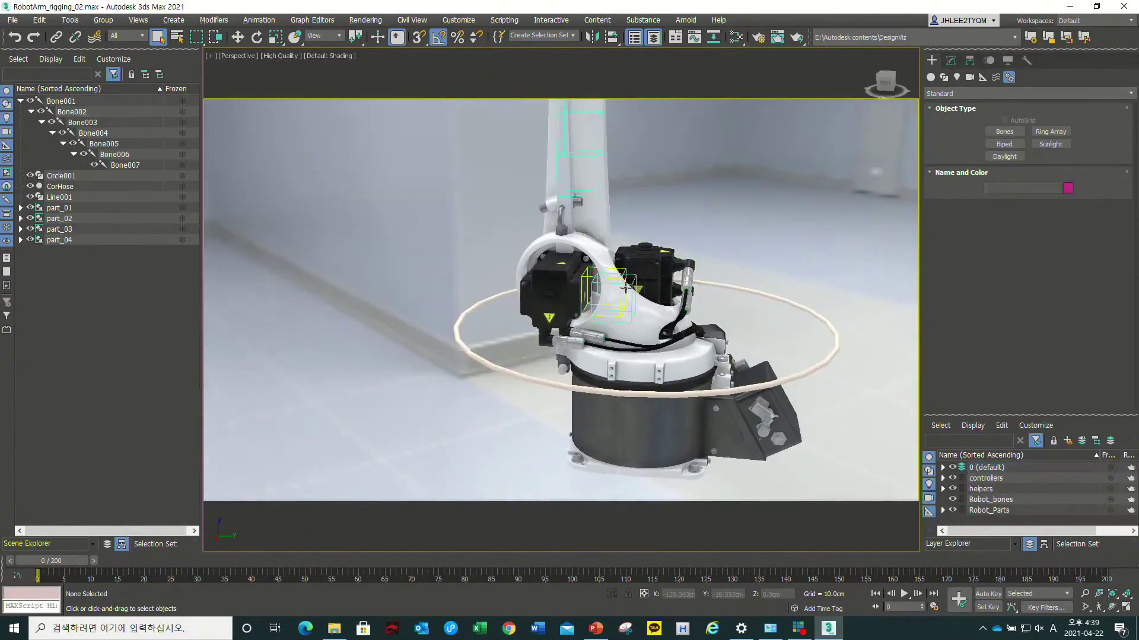
left_click(694, 356)
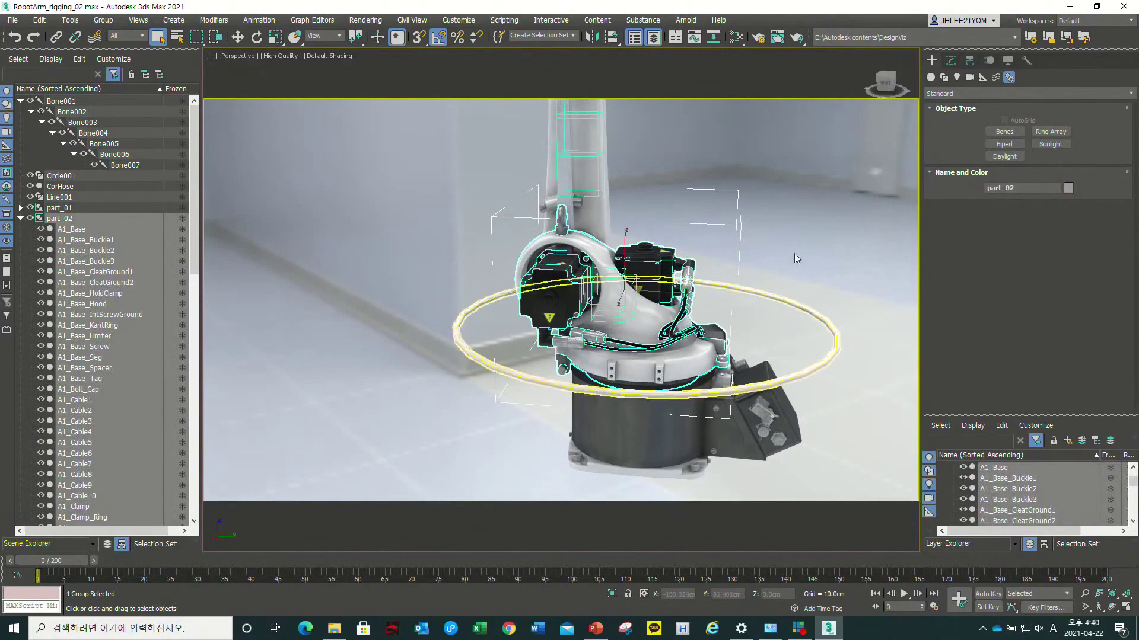
left_click(950, 62)
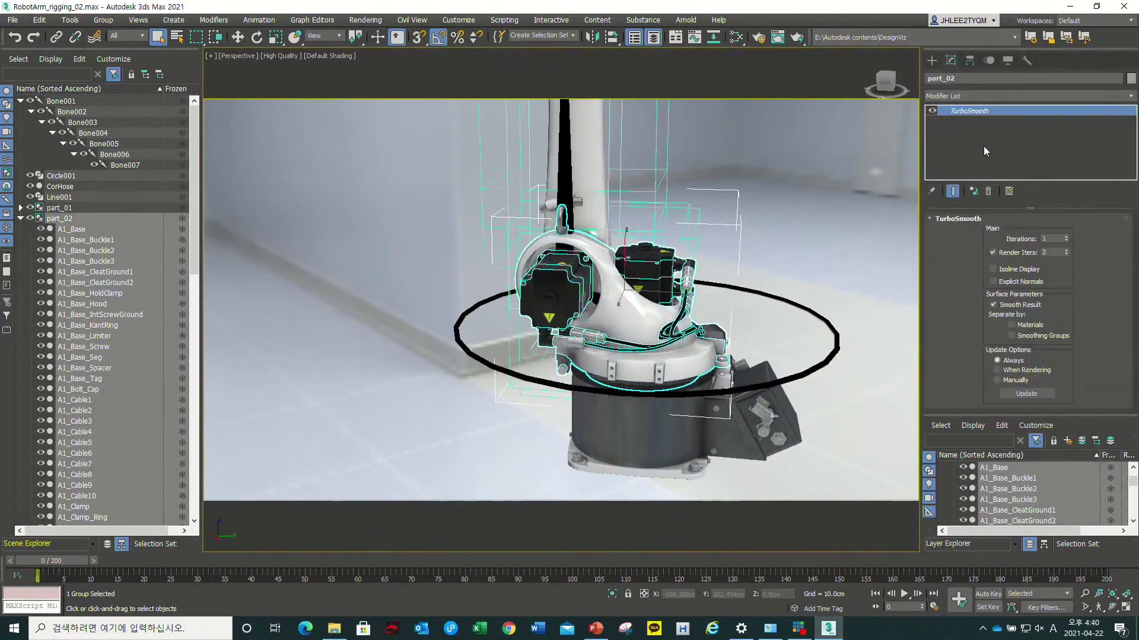
- Add a Skin modifier to part_02 above TurboSmooth
left_click(1130, 96)
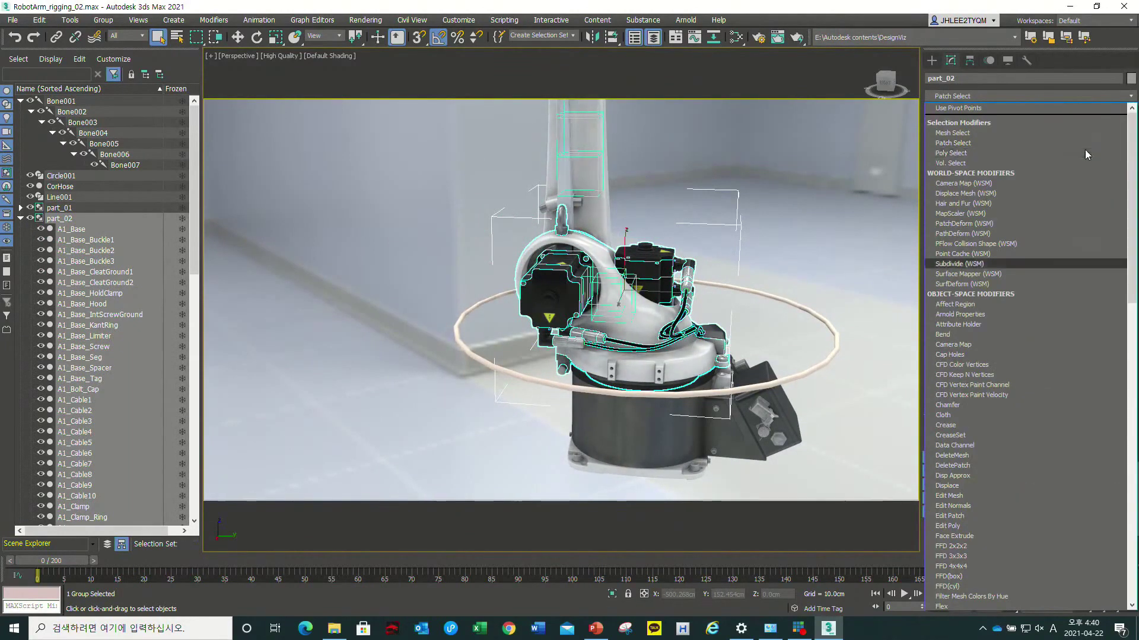
scroll(1084, 151, "down", 10)
scroll(1076, 176, "down", 10)
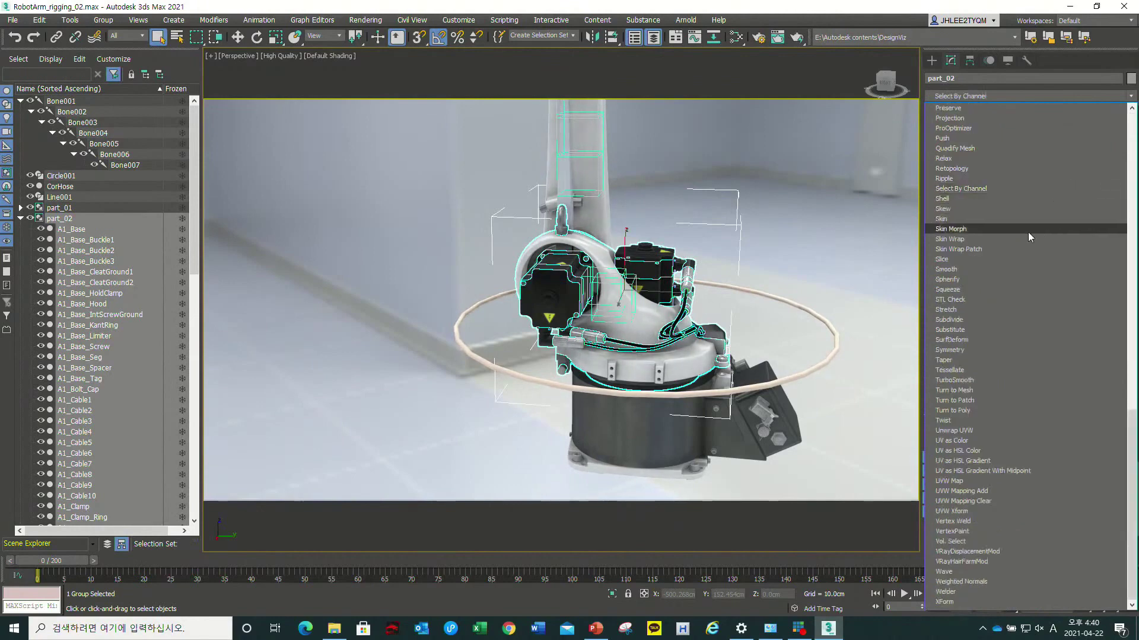
left_click(967, 219)
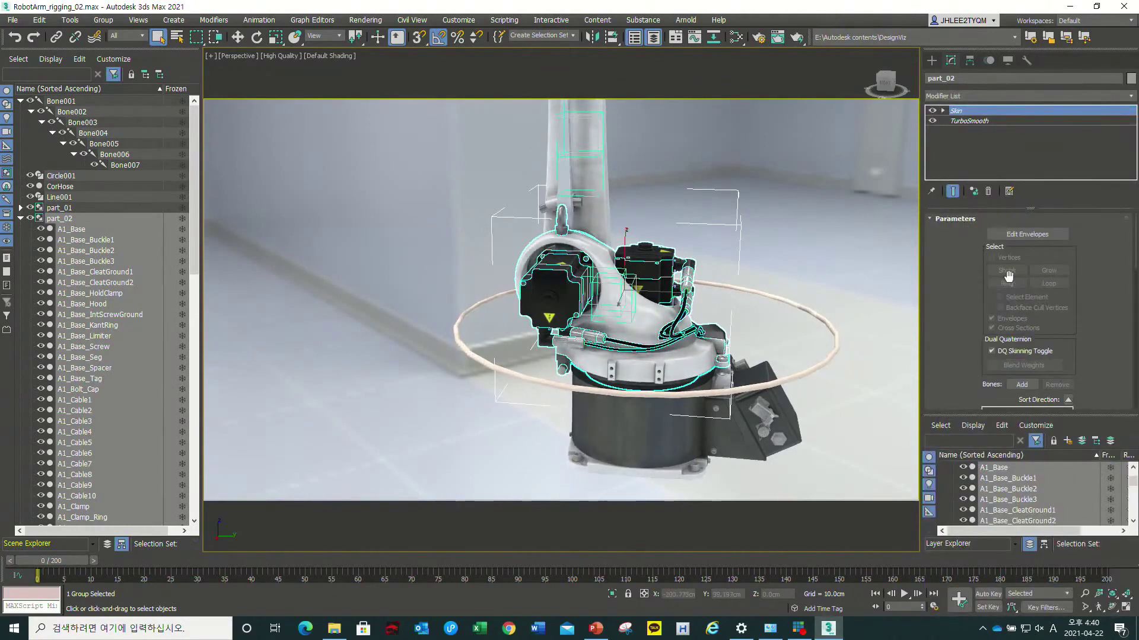
scroll(1082, 336, "down", 2)
scroll(1061, 330, "down", 2)
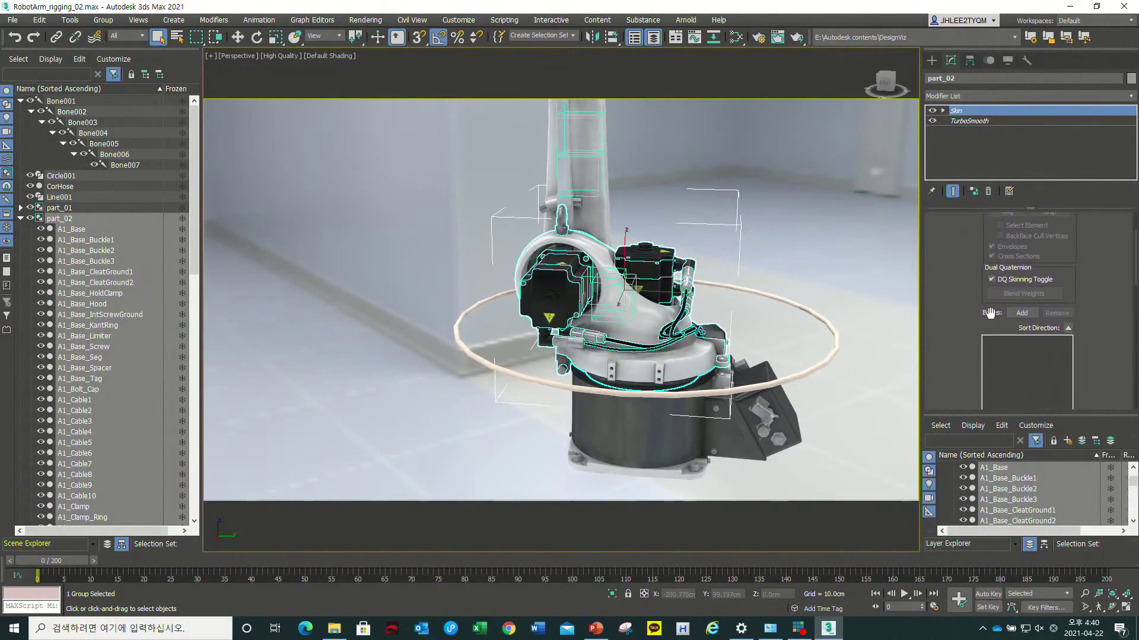
- Add Bone002 to the Skin modifier's bones list
left_click(1022, 313)
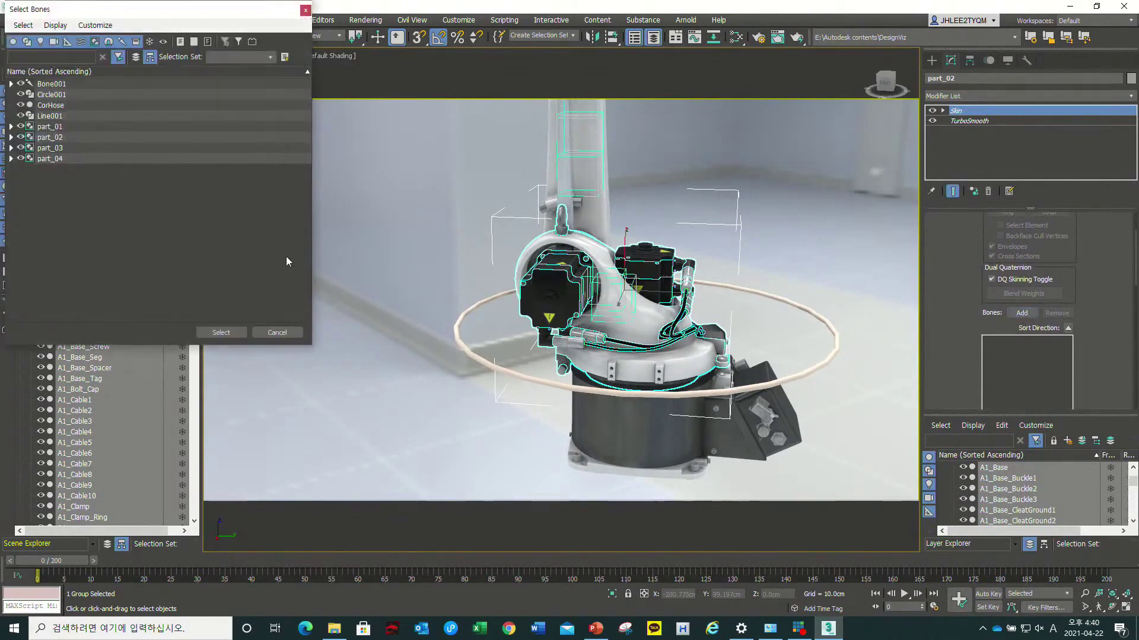
left_click(12, 83)
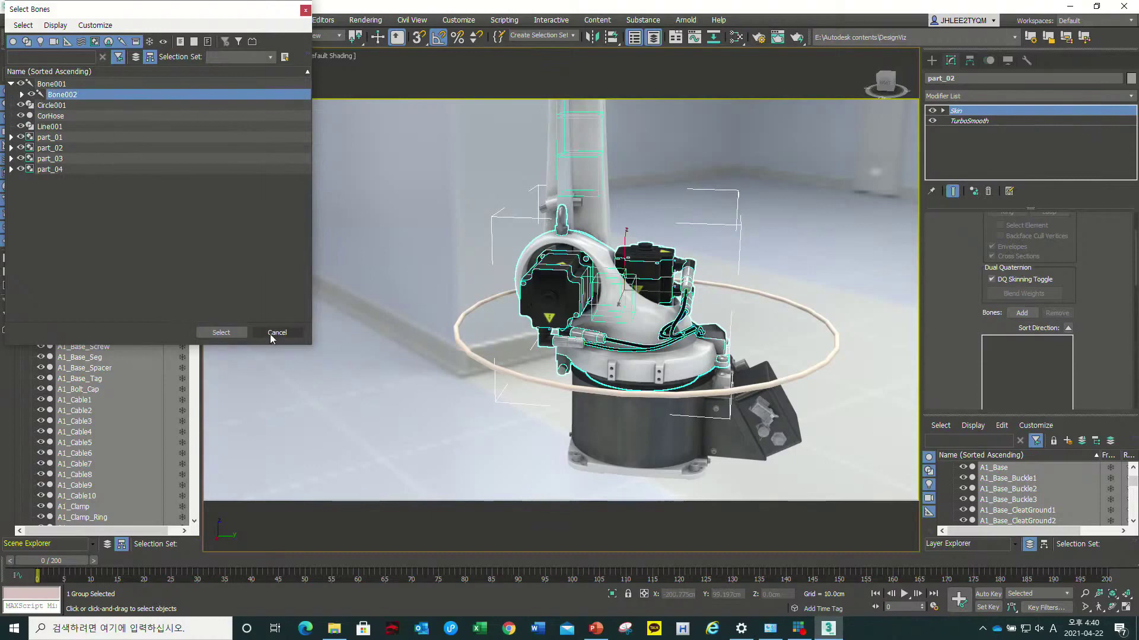
left_click(221, 332)
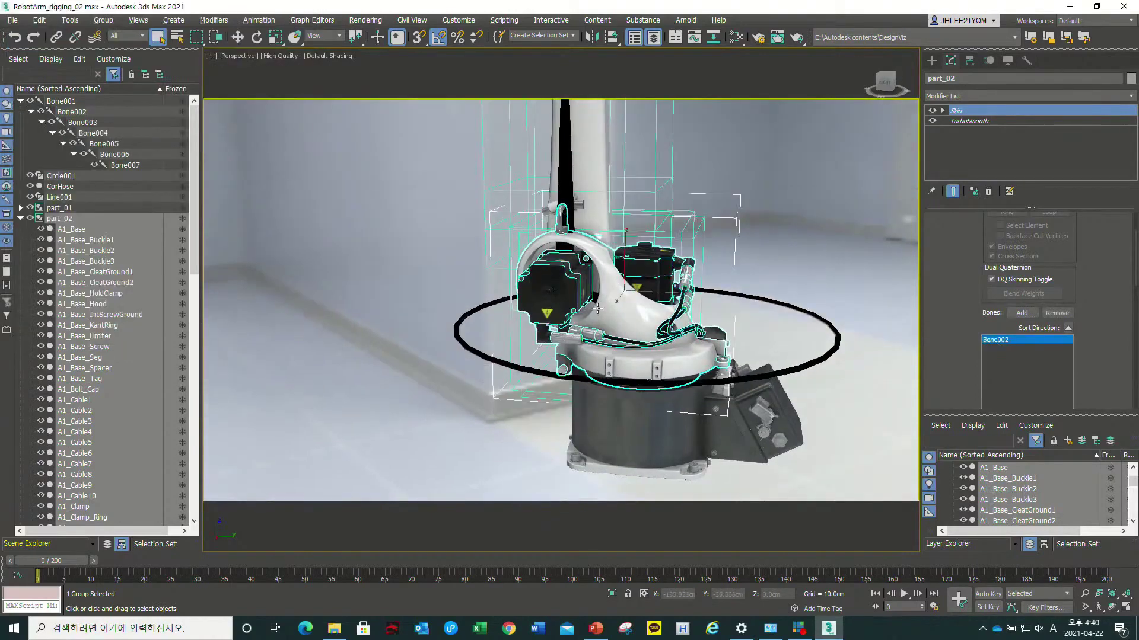
scroll(595, 304, "up", 2)
- Clear the selection, zoom in on the robot base and select the Point001 helper
key("ctrl+d")
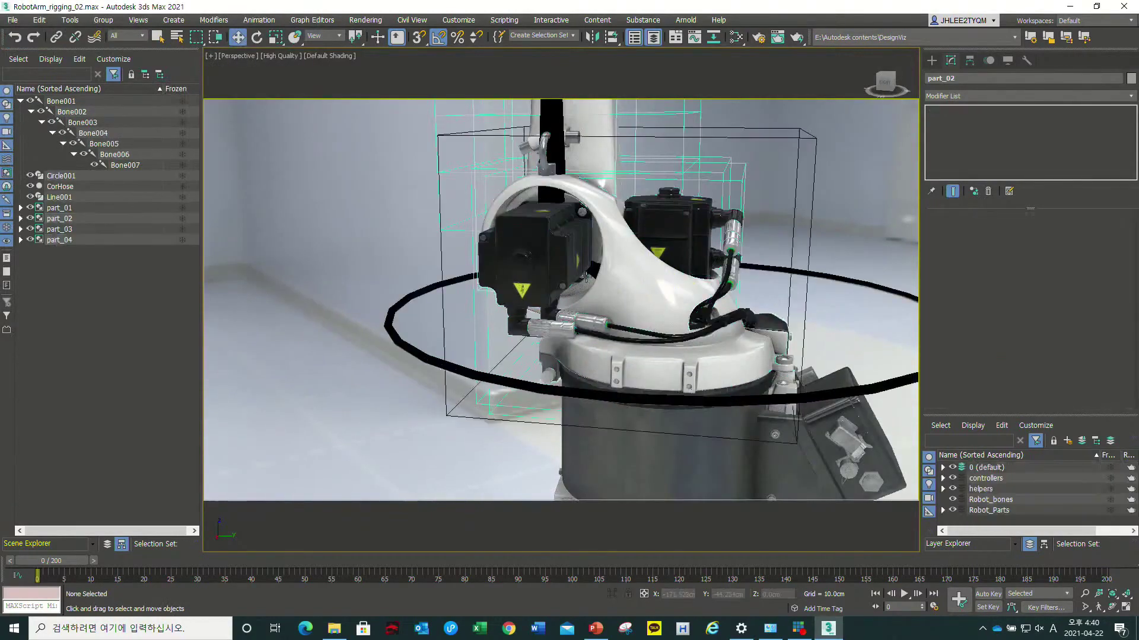
scroll(595, 272, "up", 2)
scroll(595, 272, "up", 1)
scroll(602, 274, "up", 2)
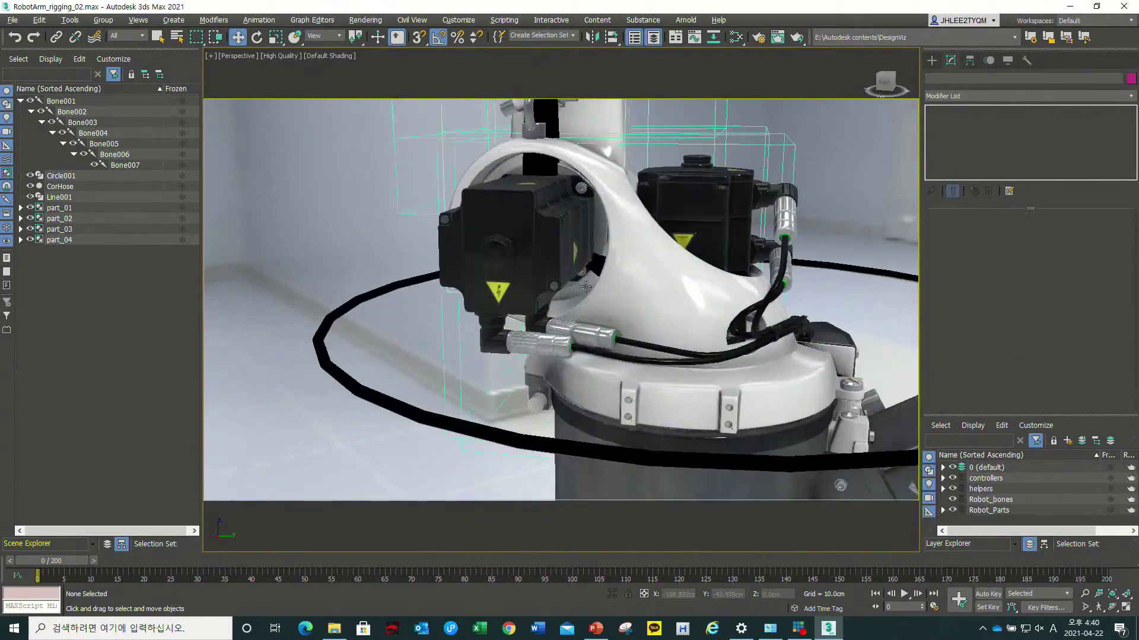
scroll(611, 279, "up", 1)
left_click(613, 281)
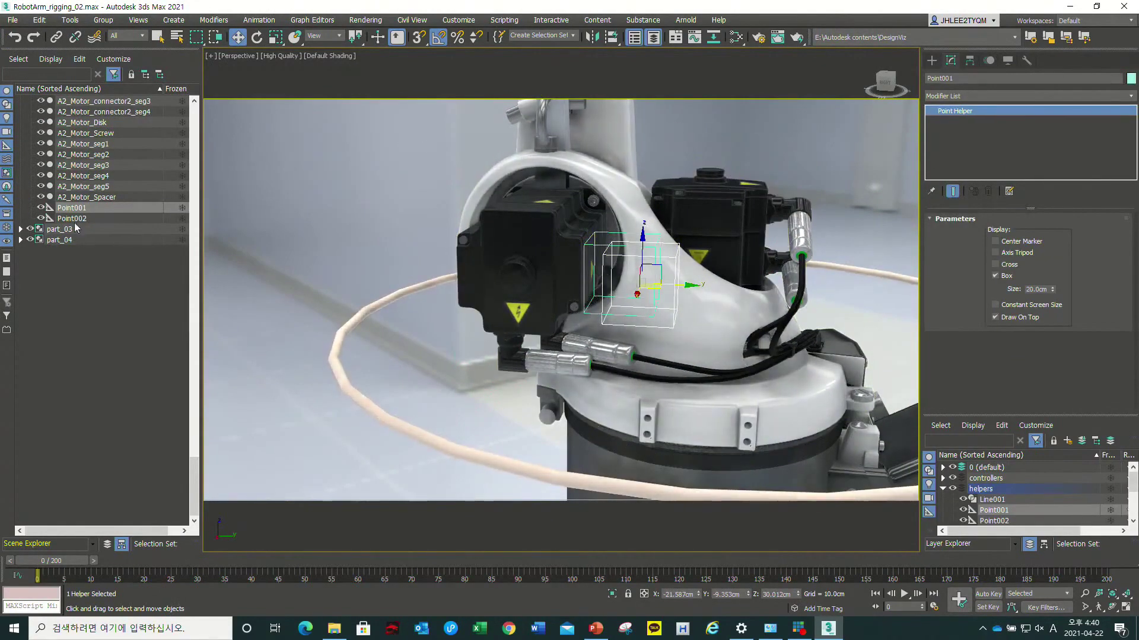
scroll(102, 225, "up", 5)
scroll(101, 225, "up", 5)
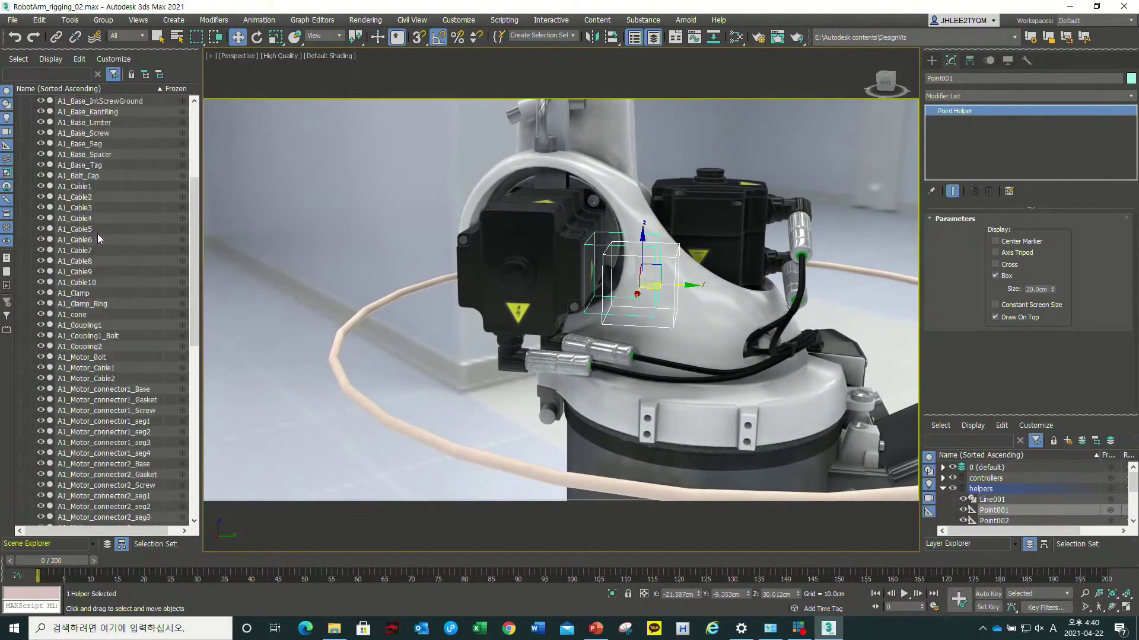
scroll(119, 202, "up", 5)
- Rotate Bone002 to confirm the skinned part_02 housing turns with it
left_click(72, 111)
key("e")
left_click_drag(689, 297, 687, 345)
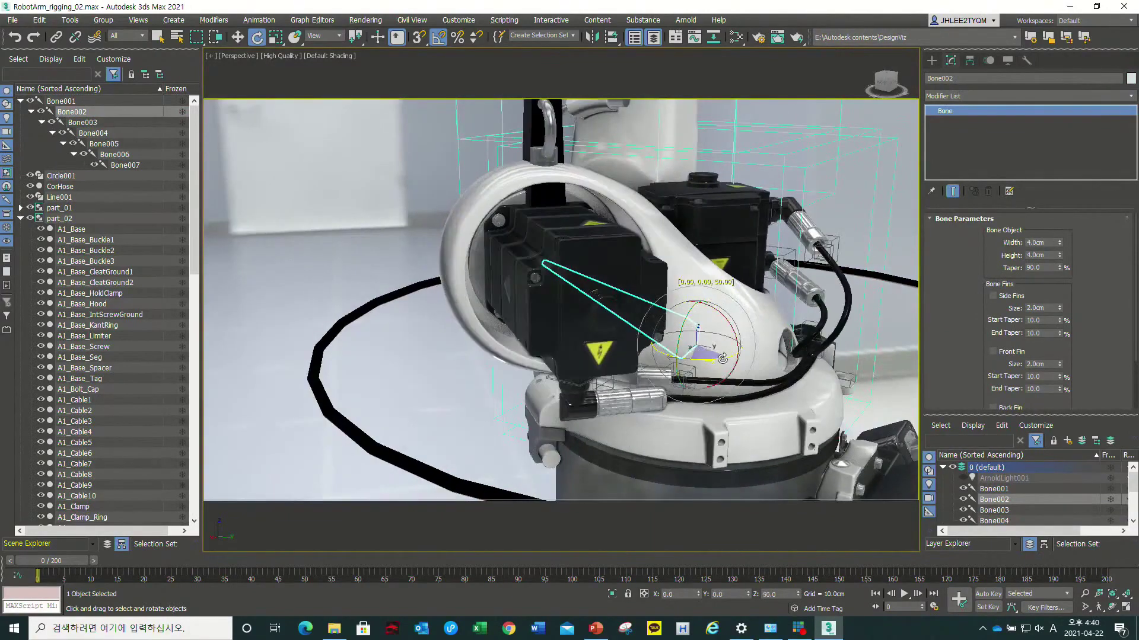
scroll(622, 275, "down", 5)
middle_click_drag(622, 275, 593, 332)
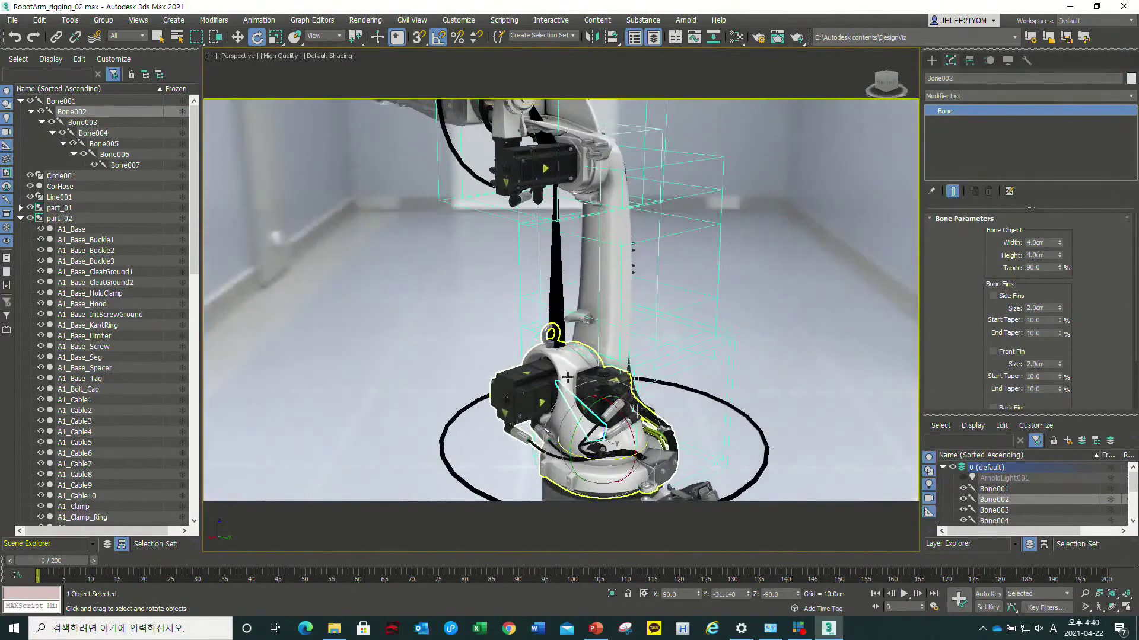
left_click(610, 261)
left_click(616, 321)
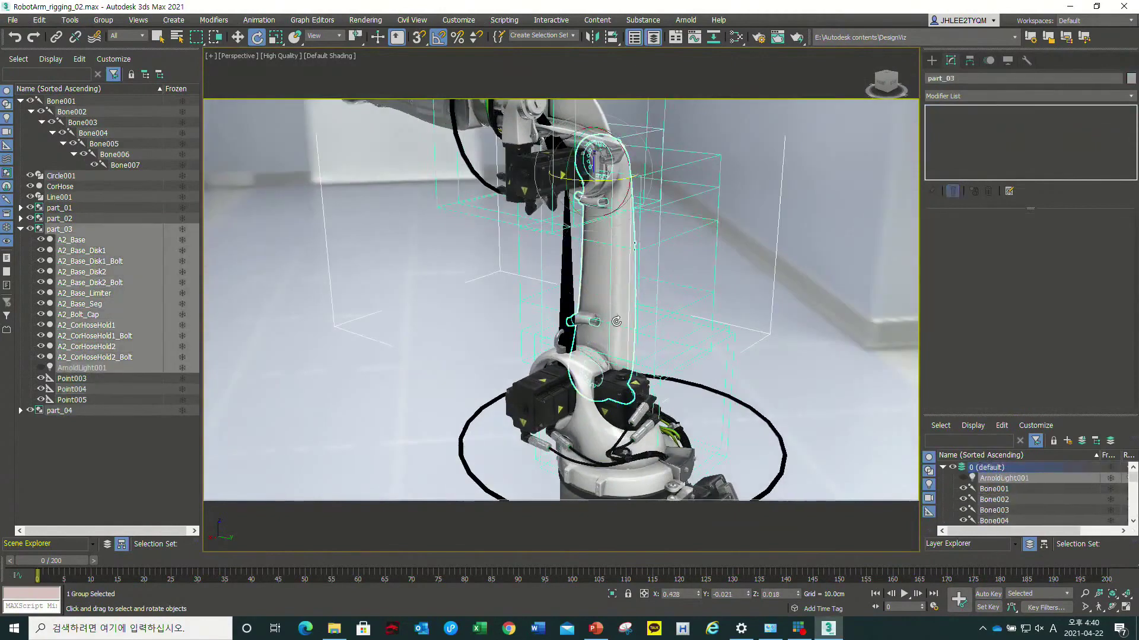
- Add a Skin modifier to part_03 with Bone003 as its bone
scroll(590, 320, "down", 3)
scroll(601, 311, "up", 5)
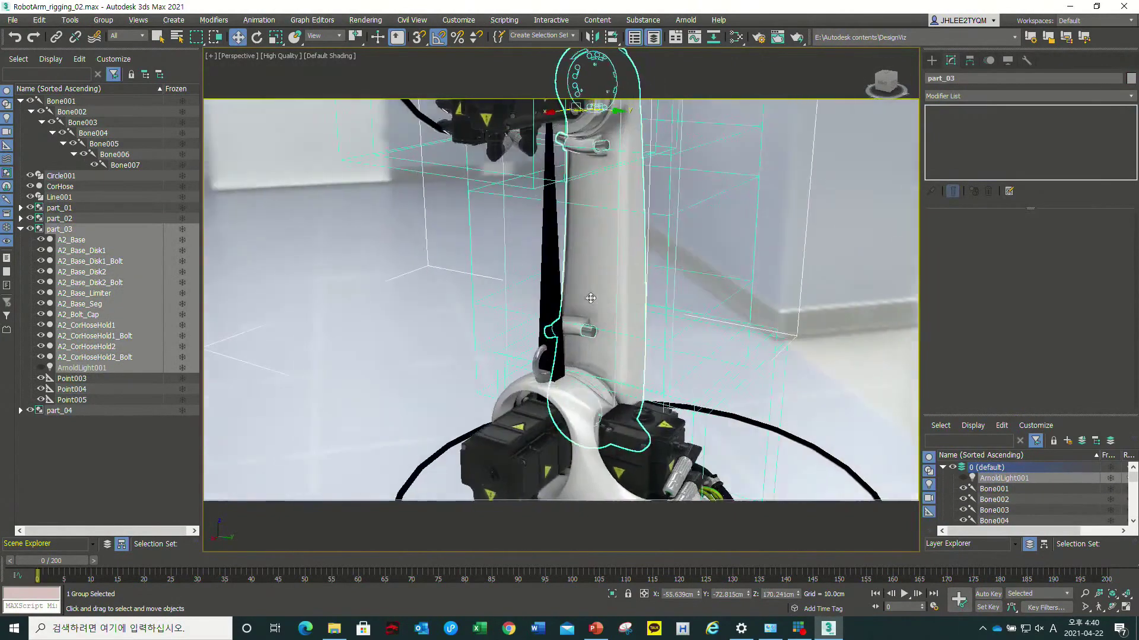
left_click(541, 261)
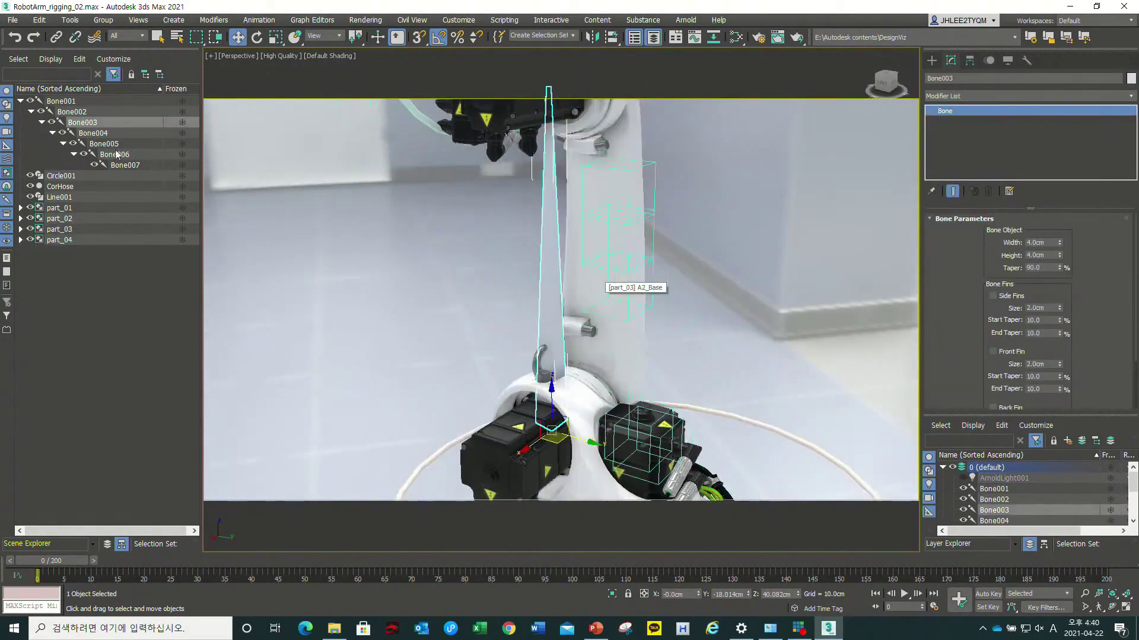
left_click(616, 285)
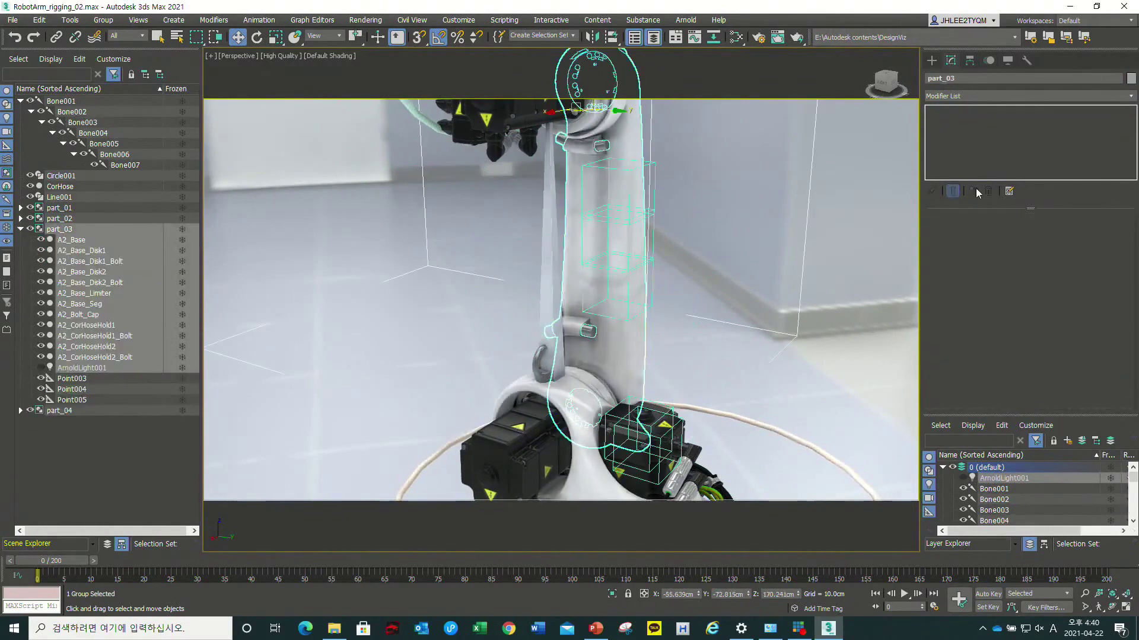
left_click(1106, 96)
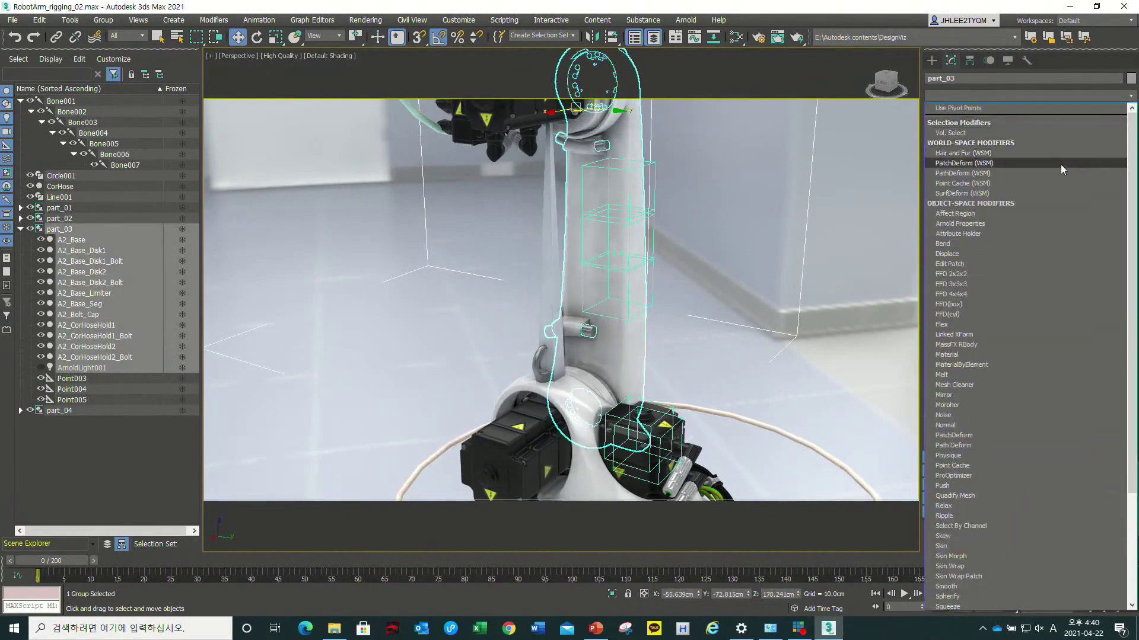
scroll(1060, 170, "down", 2)
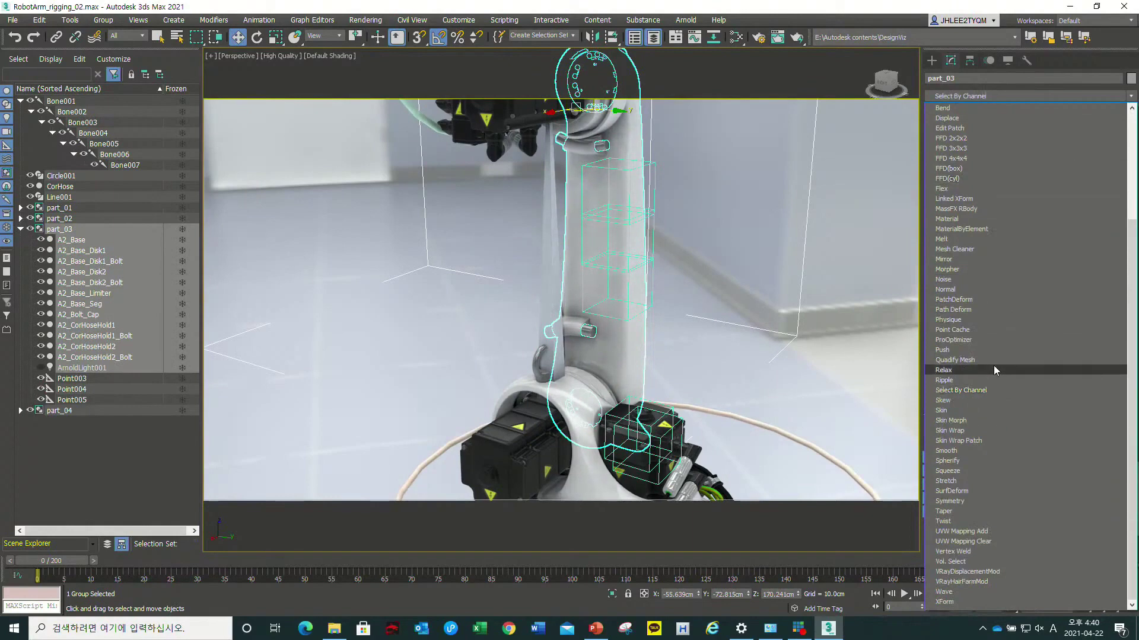
left_click(966, 409)
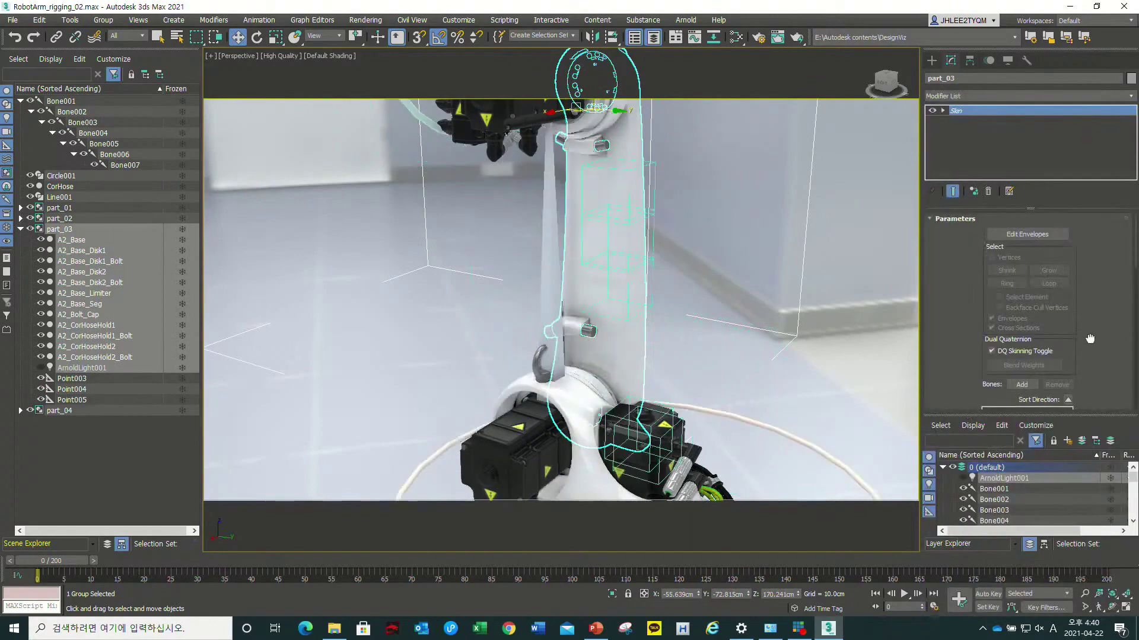
left_click(1021, 305)
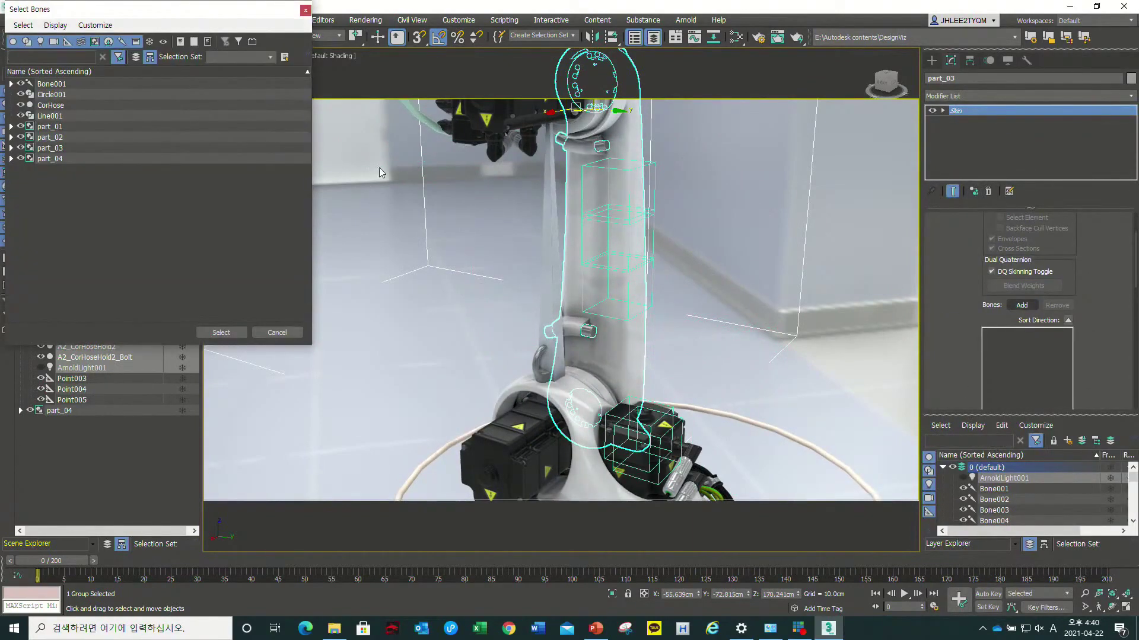
left_click(10, 83)
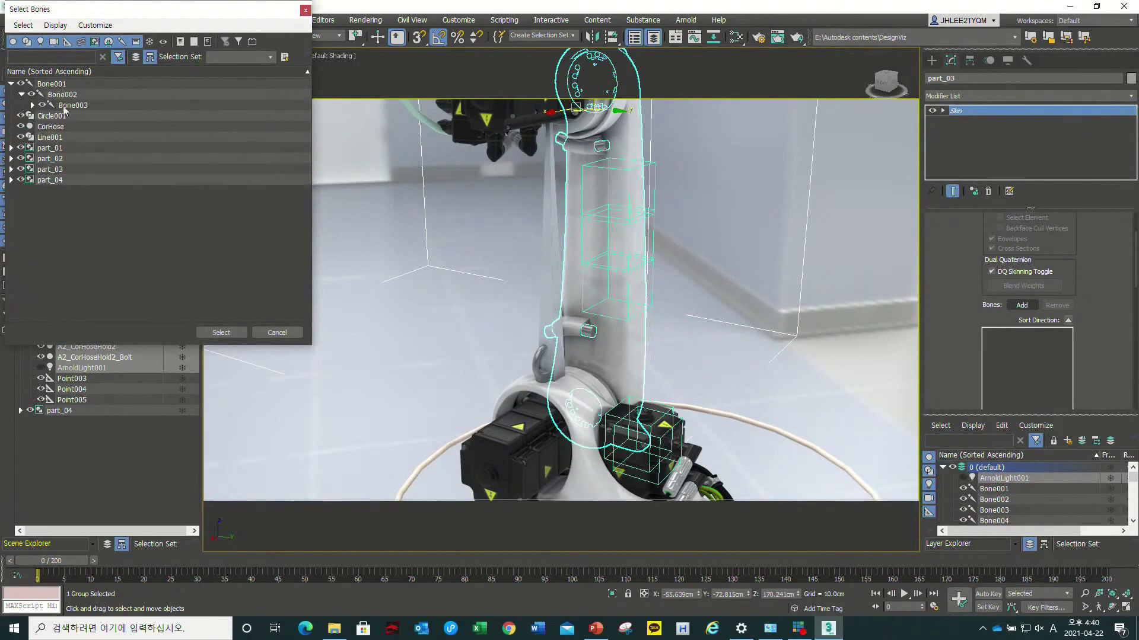
left_click(222, 331)
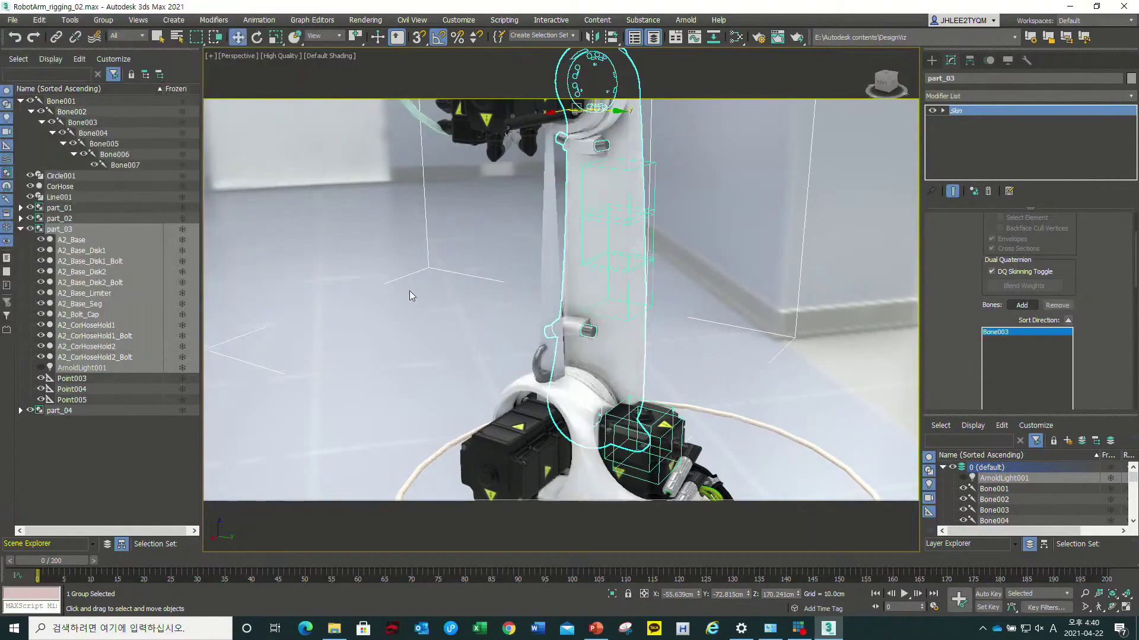
- Rotate Bone003 to verify the upper arm swings with it
mouse_move(650, 354)
middle_mouse_down("alt")
mouse_move(529, 323)
mouse_move(468, 272)
middle_mouse_up("alt")
left_click(486, 285)
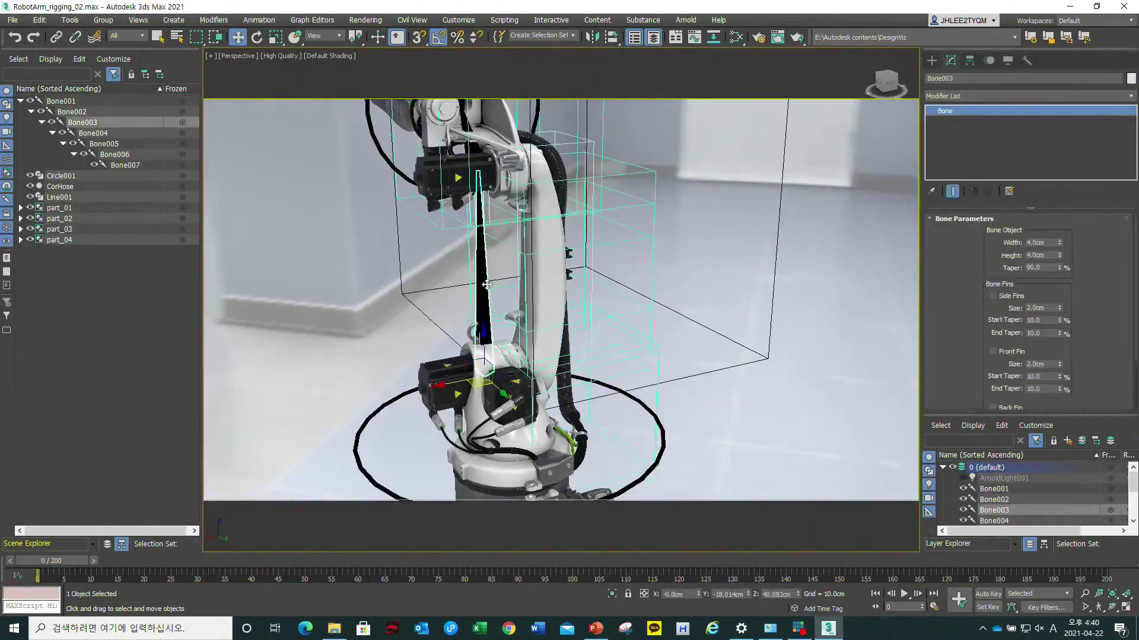
left_click_drag(487, 339, 532, 348)
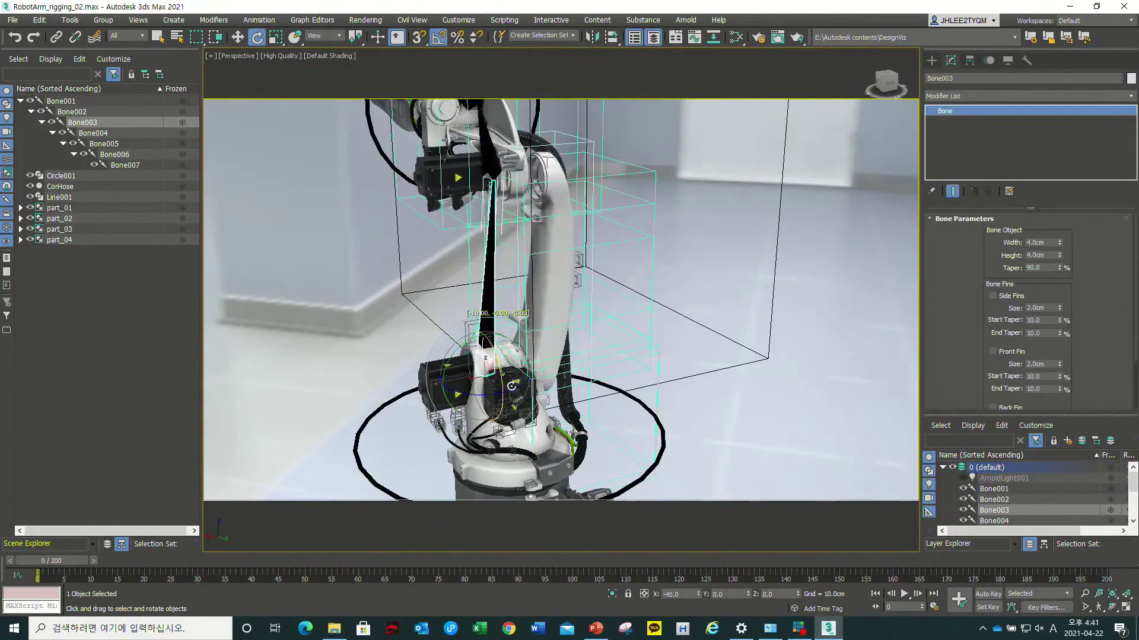
middle_click_drag(532, 348, 522, 216, "alt")
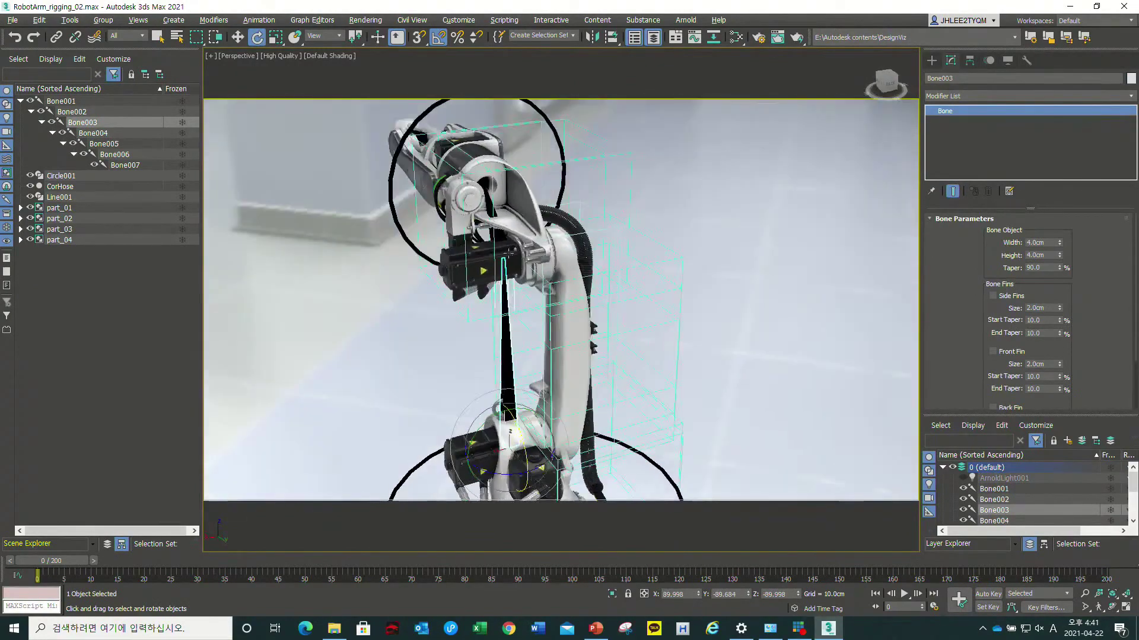
left_click(521, 215)
left_click(460, 188)
key("w")
mouse_move(461, 189)
middle_mouse_down("alt")
mouse_move(504, 289)
mouse_move(534, 278)
middle_mouse_up("alt")
scroll(504, 289, "up", 3)
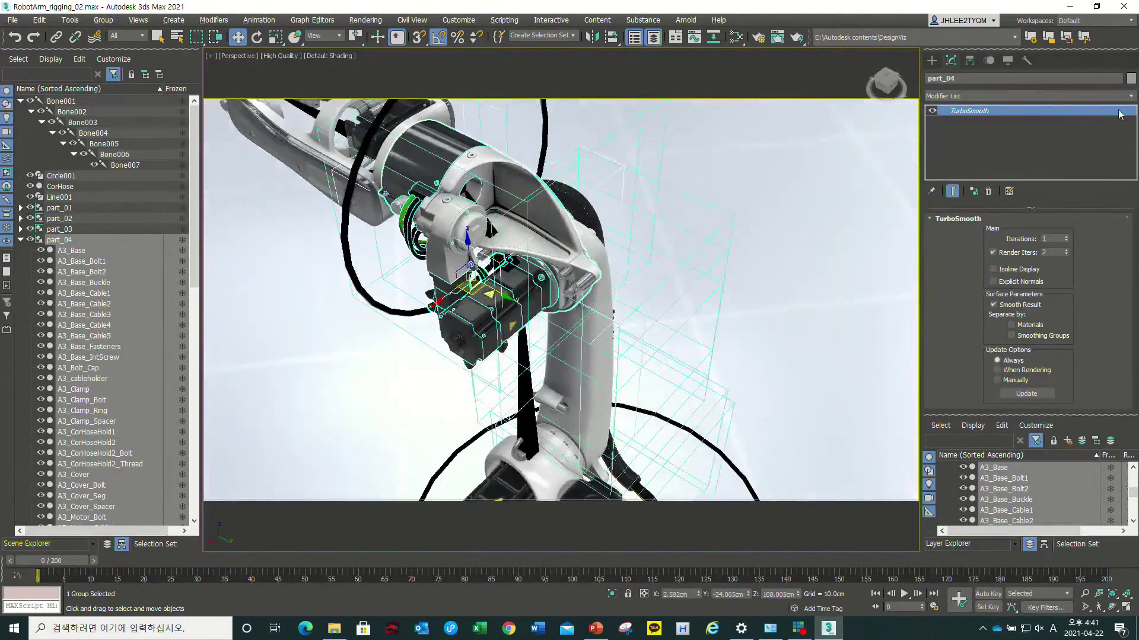
- Add a Skin modifier above TurboSmooth on part_04, bound to Bone004
left_click(1130, 96)
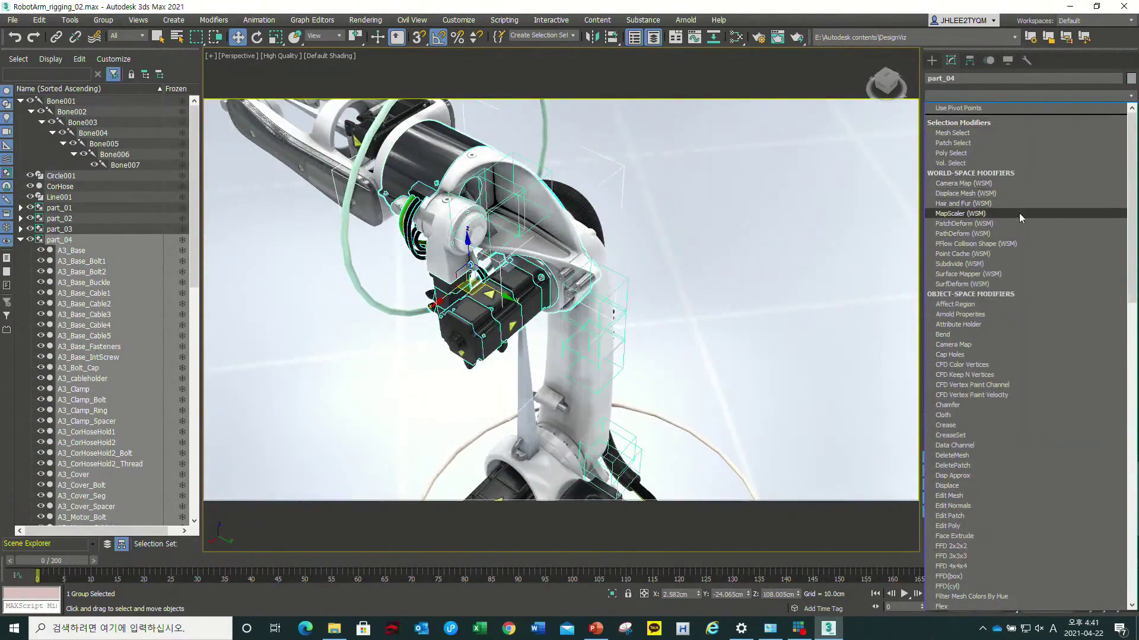
key("s")
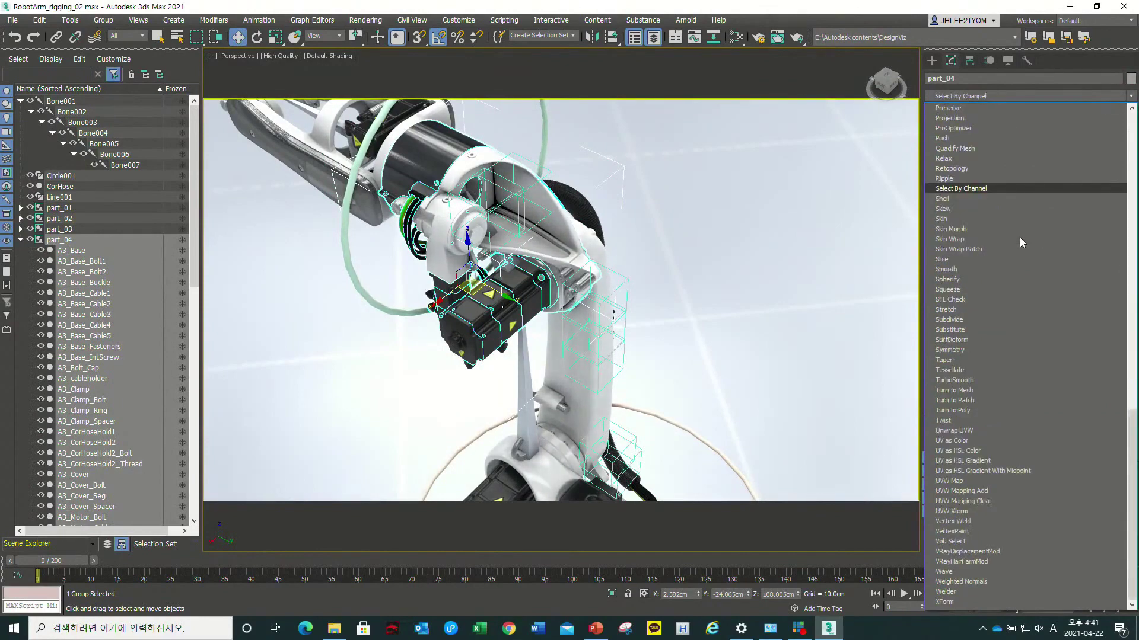
left_click(972, 219)
scroll(1052, 335, "down", 2)
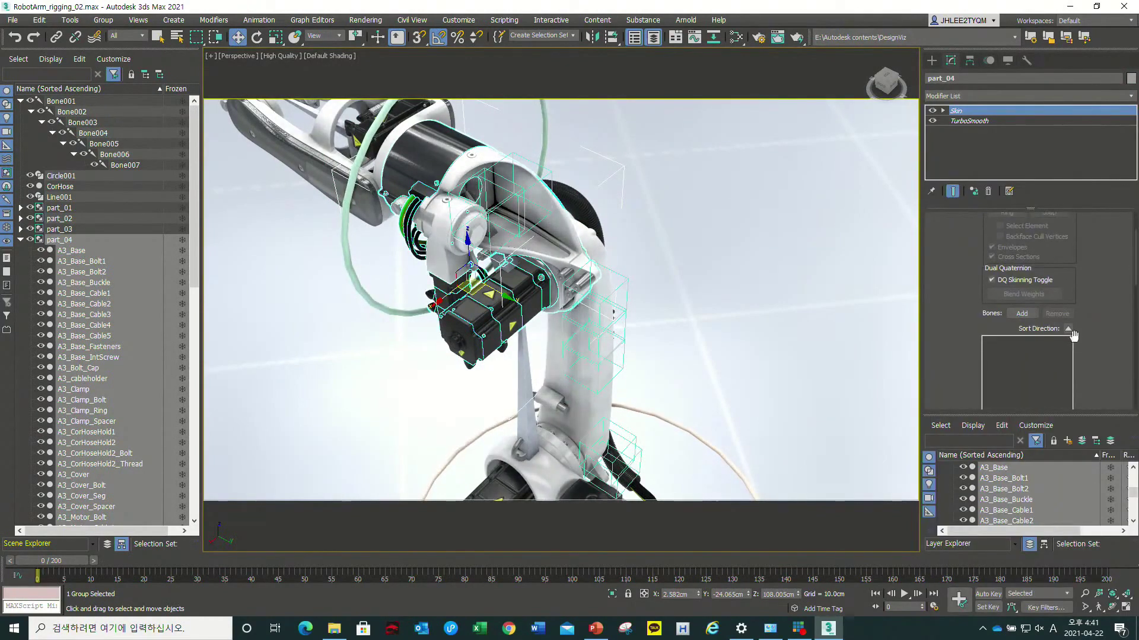
left_click(1023, 313)
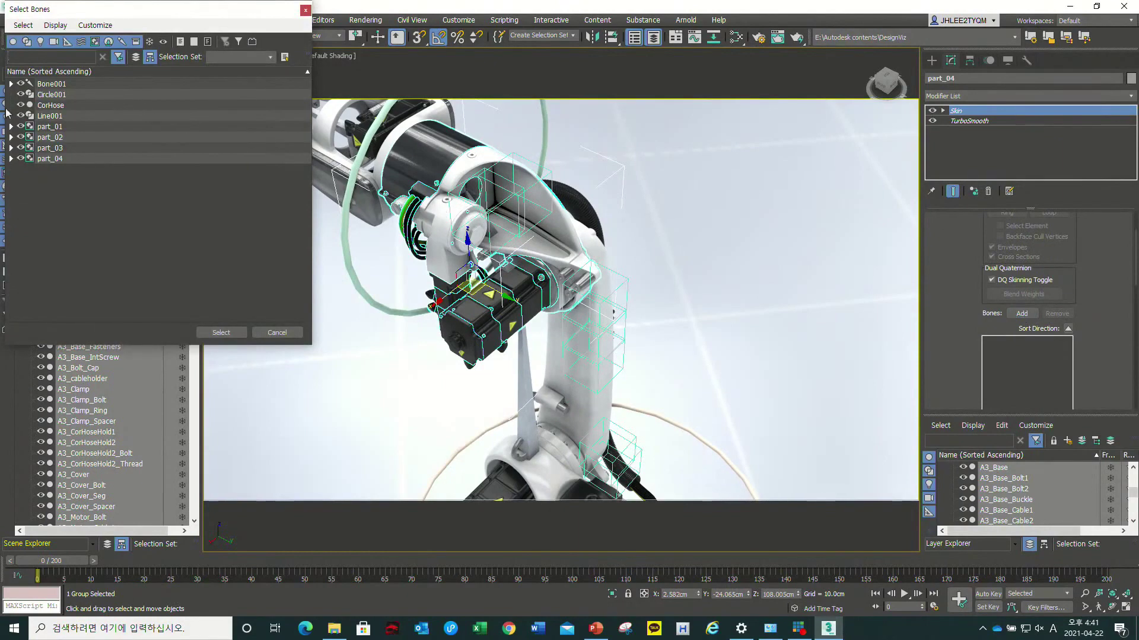
left_click(10, 85)
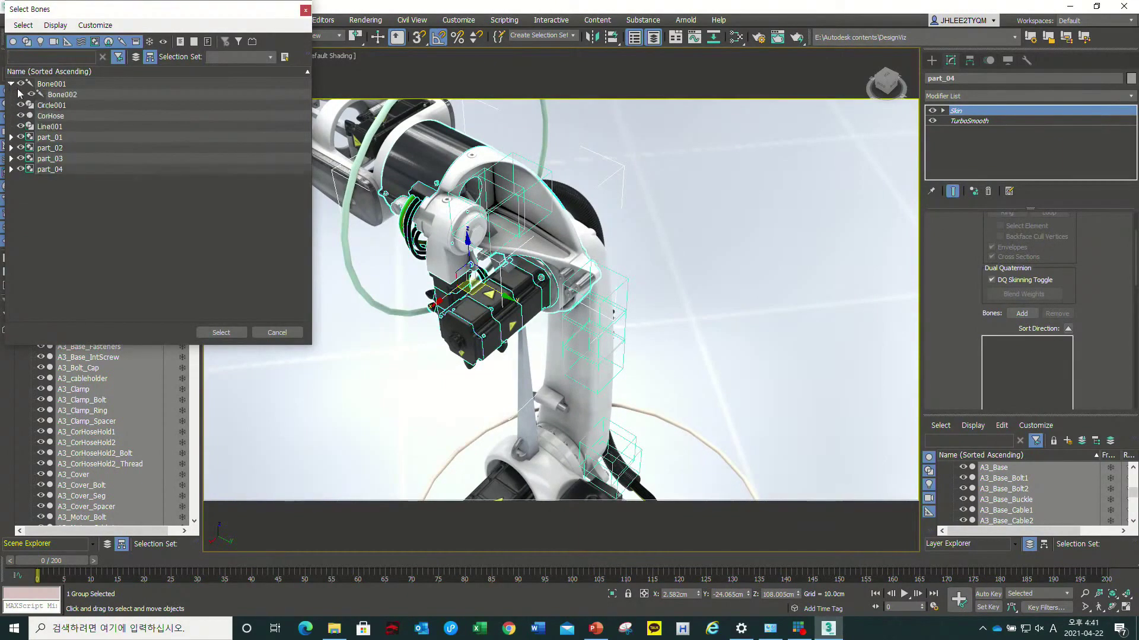
left_click(22, 94)
left_click(34, 106)
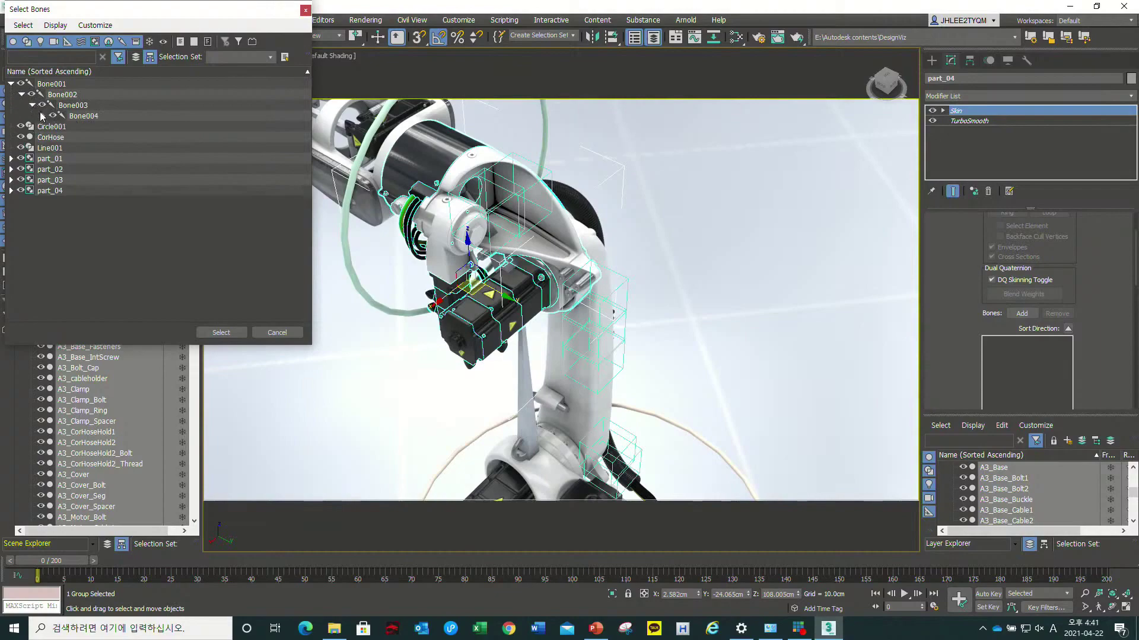
left_click(75, 117)
left_click(219, 333)
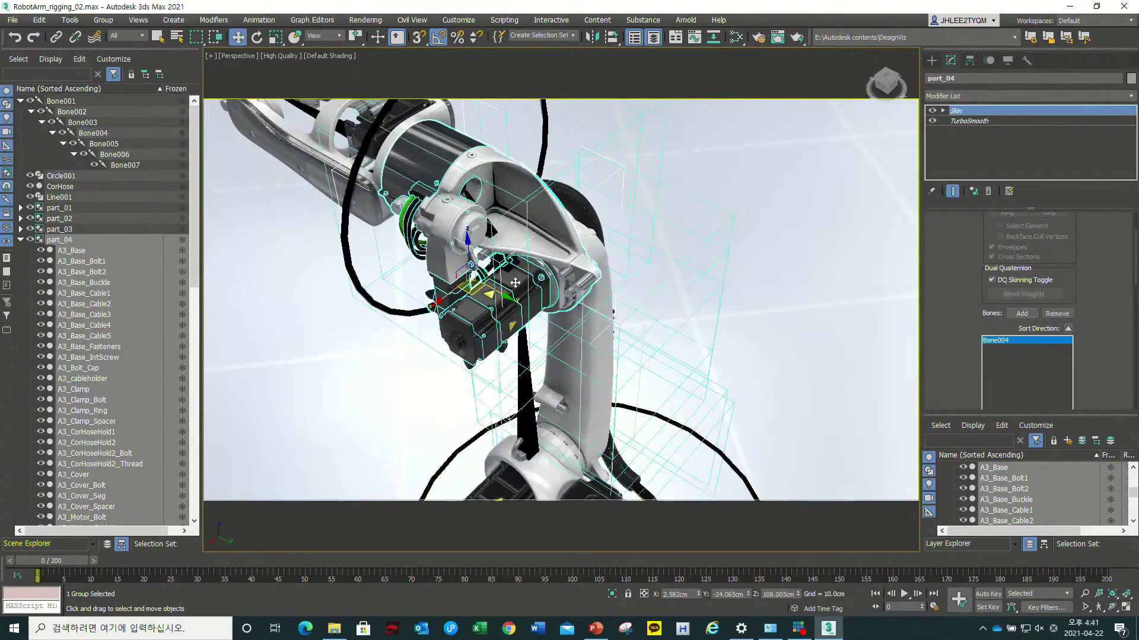
- Rotate Bone004 to test that the forearm joint follows
scroll(496, 229, "up", 2)
scroll(496, 229, "up", 3)
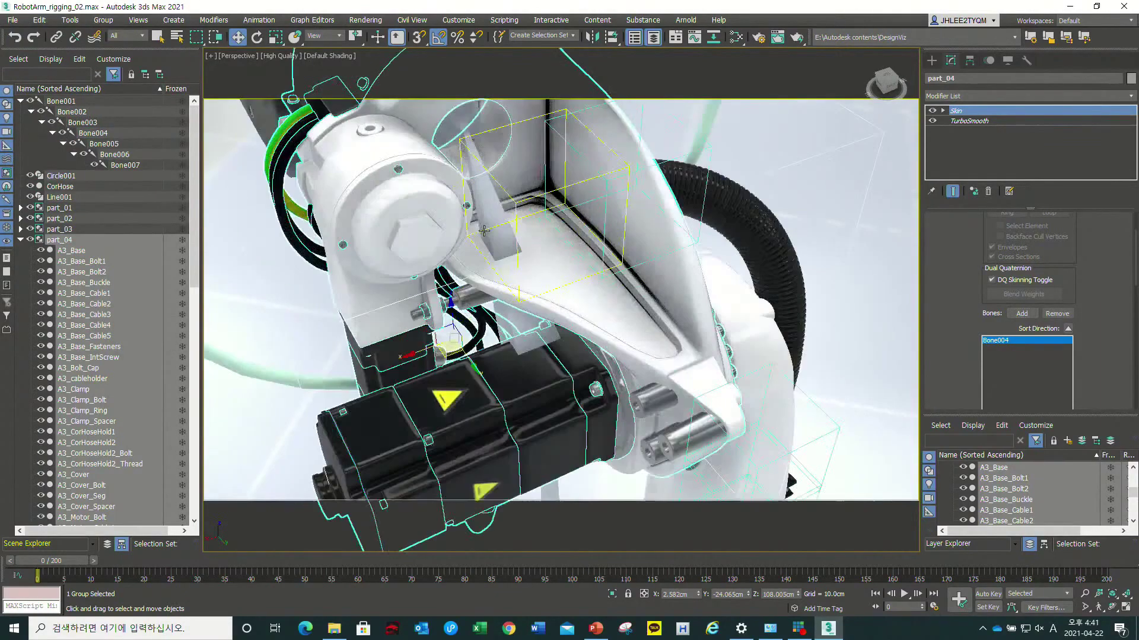
key("e")
left_click(489, 204)
scroll(521, 267, "down", 3)
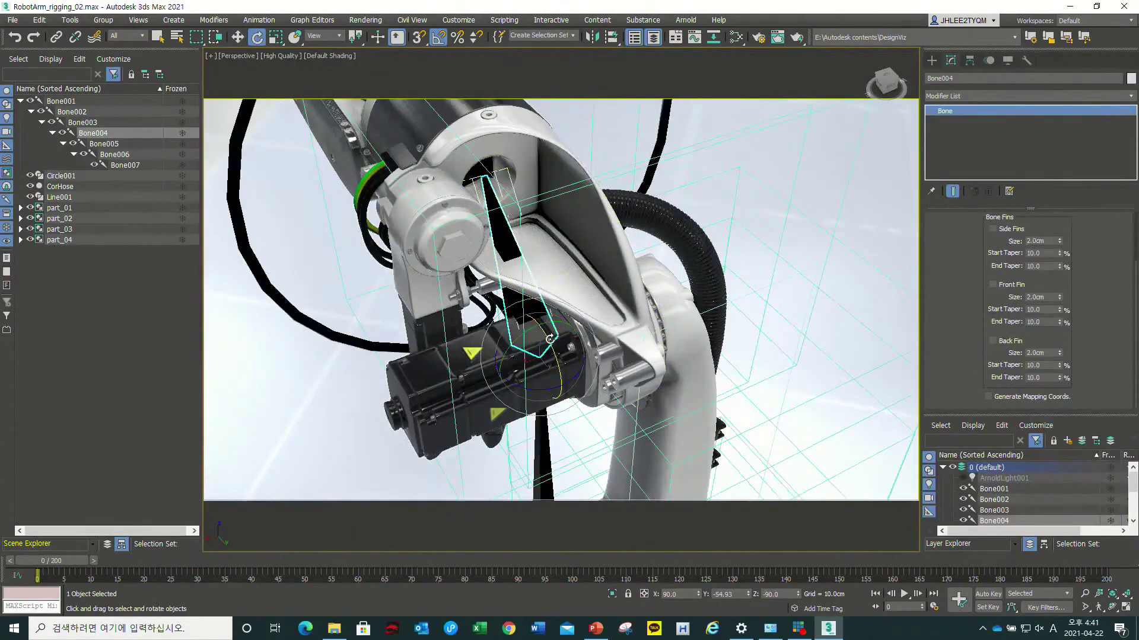
left_click_drag(550, 339, 549, 341)
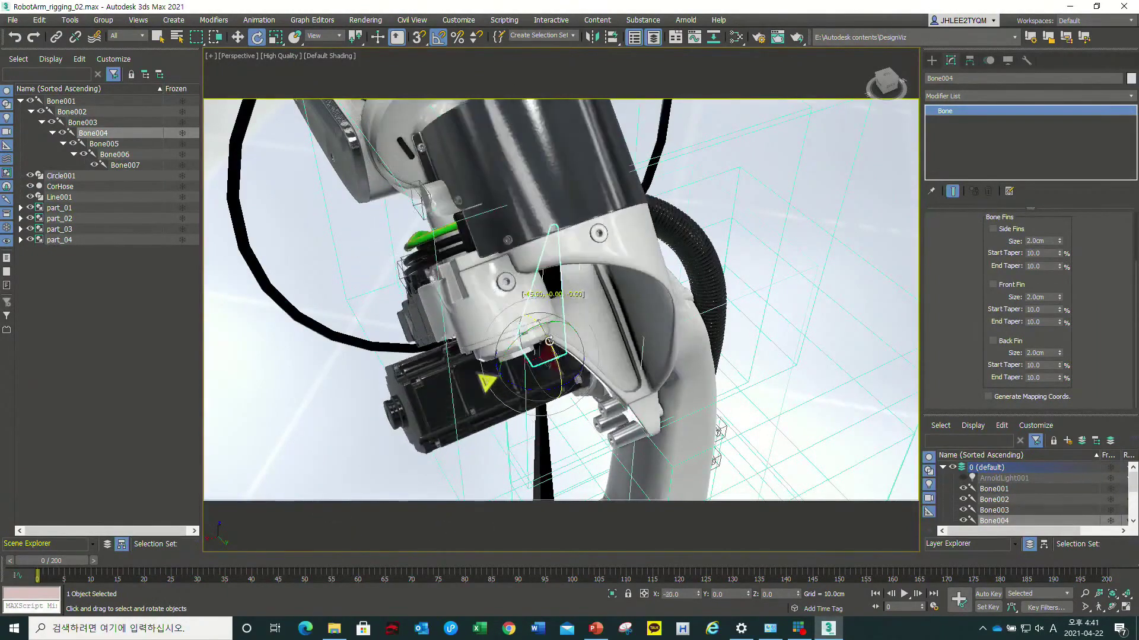
- Orbit around the arm and select the part_05 group to show its Skin and TurboSmooth stack
scroll(549, 341, "down", 2)
scroll(540, 326, "down", 2)
scroll(534, 314, "down", 3)
scroll(529, 309, "down", 2)
scroll(530, 309, "up", 2)
middle_click_drag(529, 309, 510, 321, "alt")
scroll(507, 323, "down", 1)
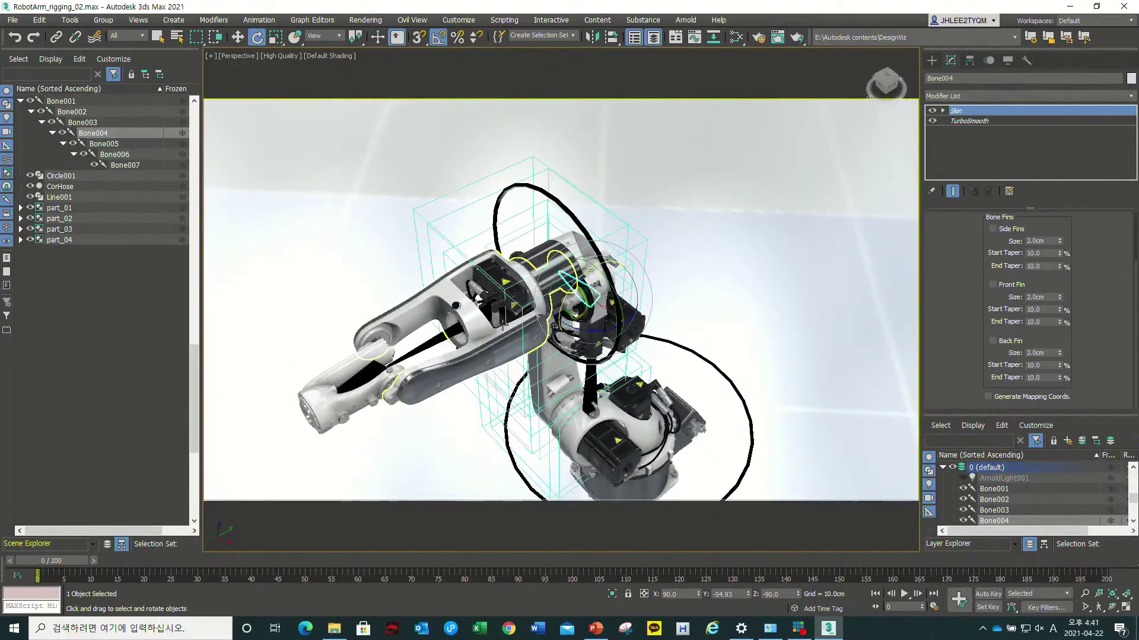
left_click(503, 325)
scroll(441, 284, "up", 2)
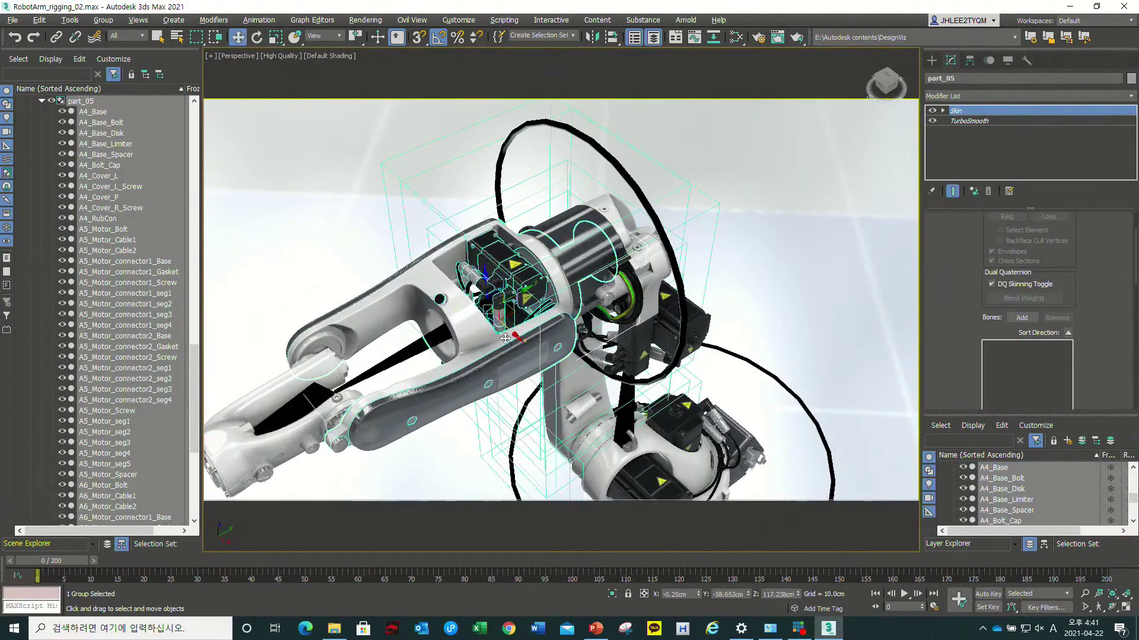
- Replace part_05's old Skin modifier with a new Skin above TurboSmooth
middle_click_drag(505, 338, 478, 309, "alt")
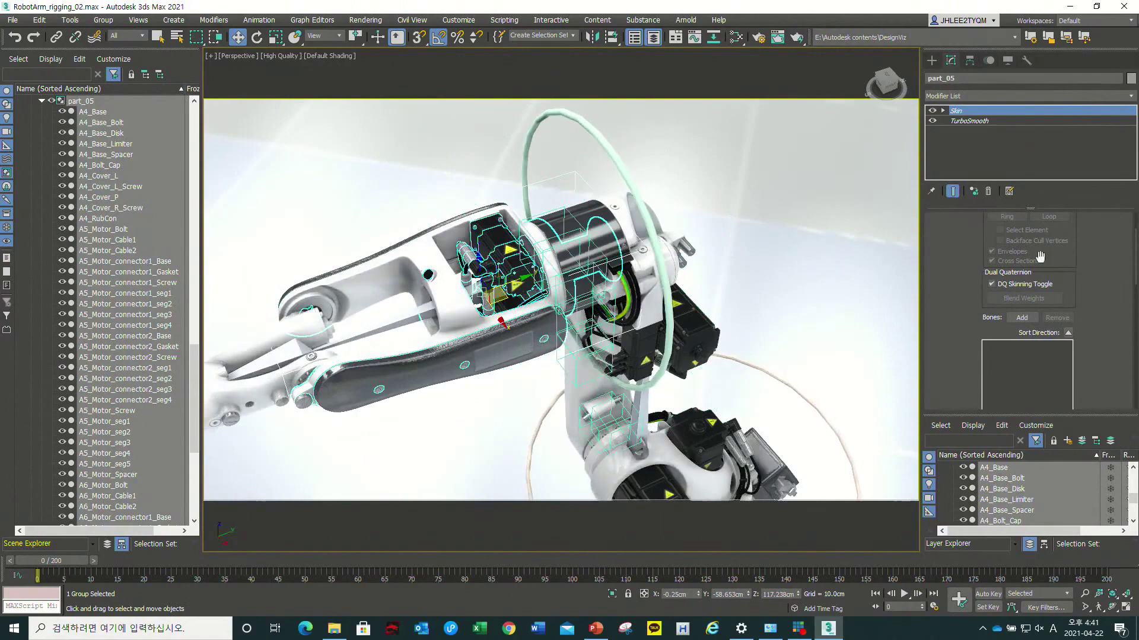
left_click(988, 191)
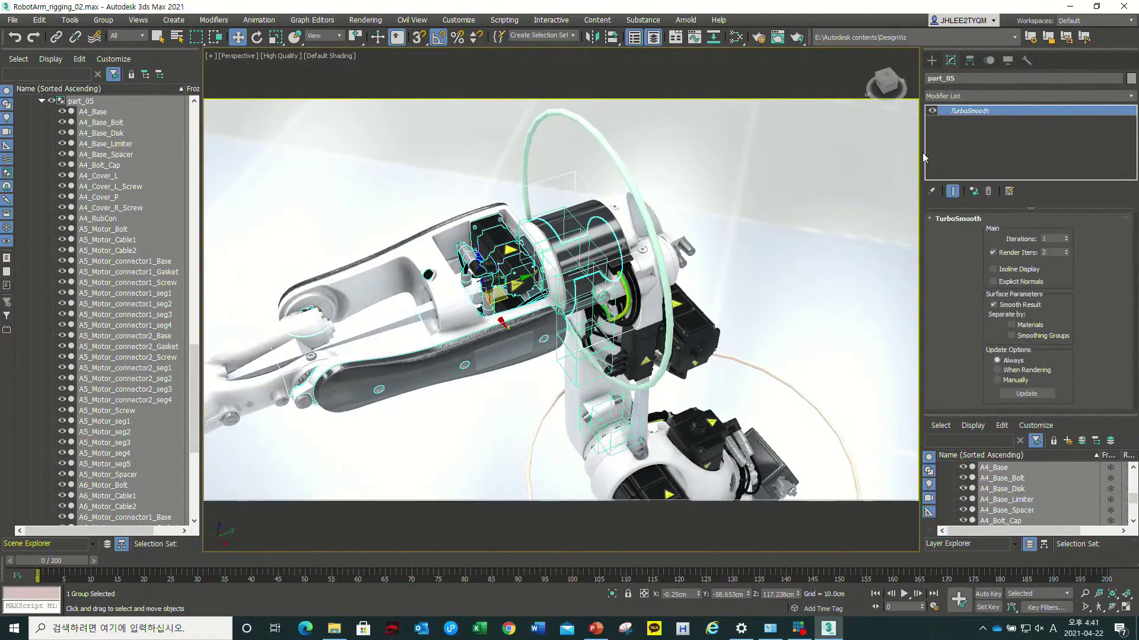
middle_click_drag(510, 332, 533, 285, "alt")
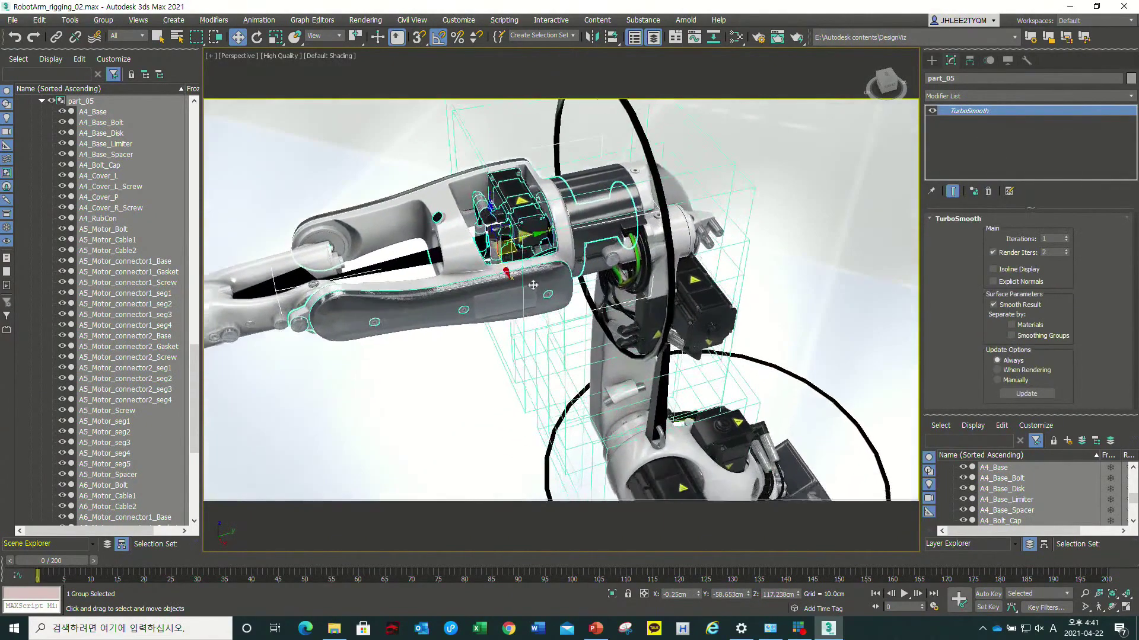
left_click(1080, 96)
scroll(1030, 245, "down", 1)
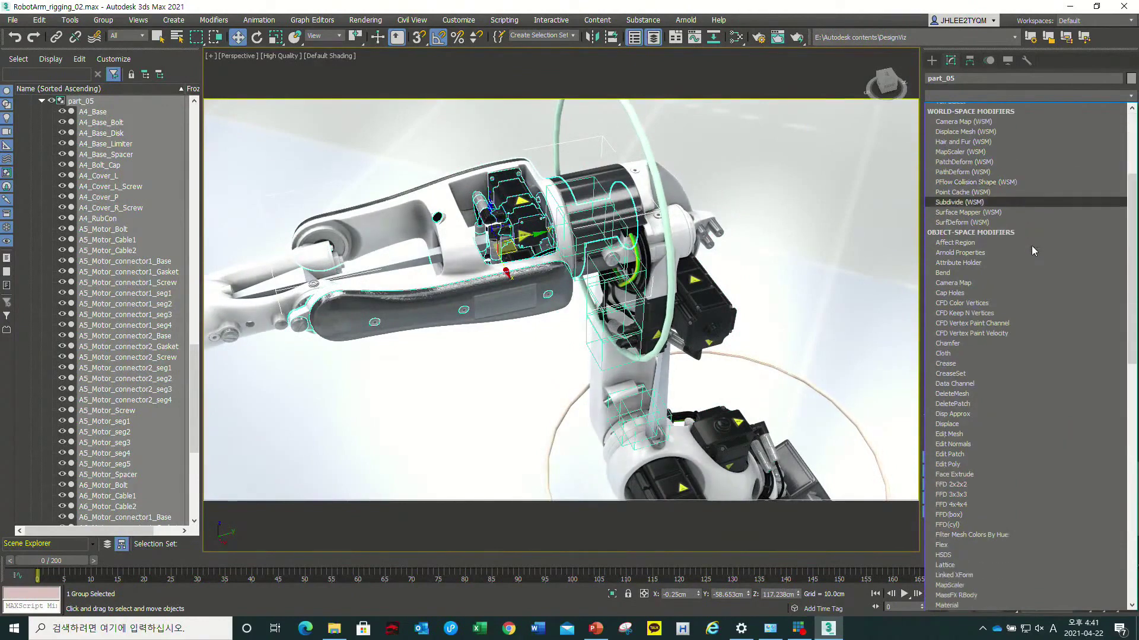
key("s")
key("s")
key("s")
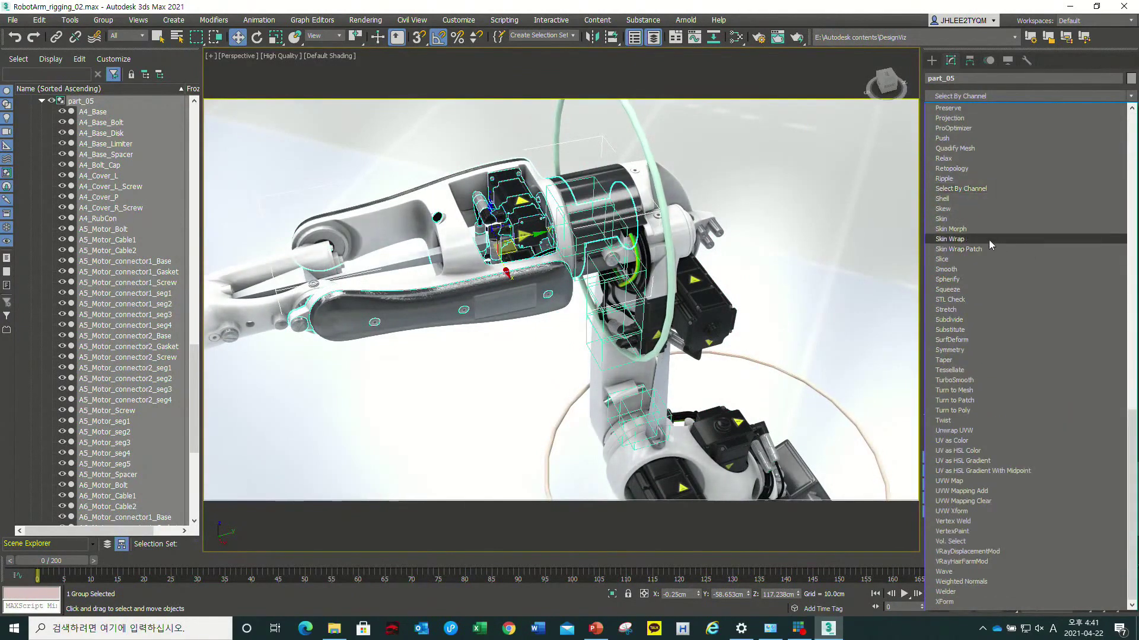
left_click(978, 219)
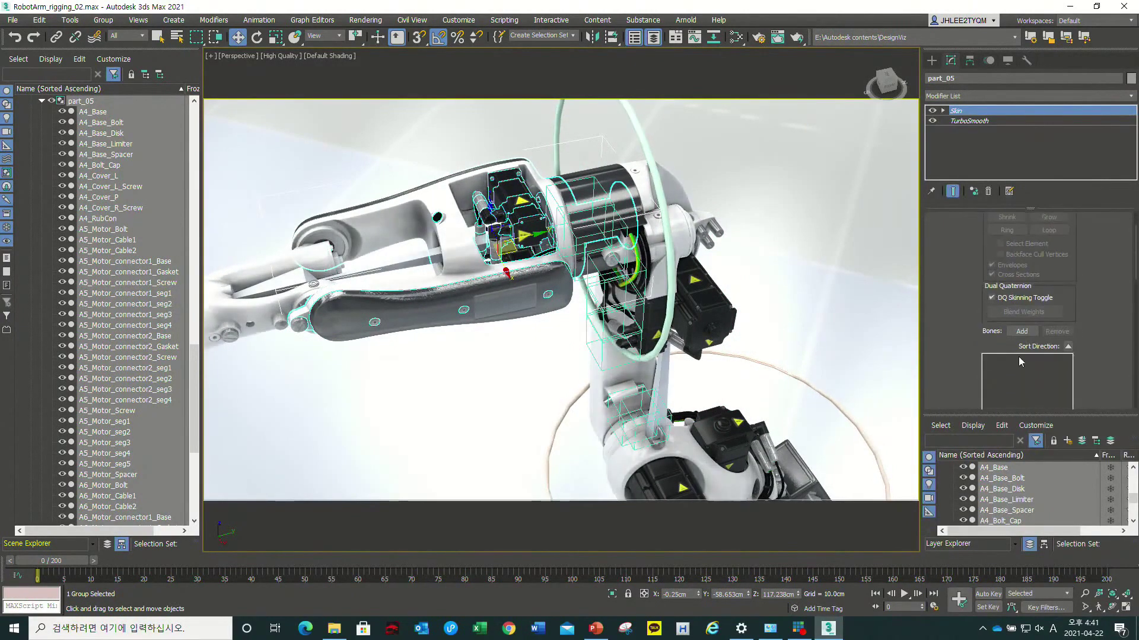
- Add Bone005 as the new Skin modifier's bone
left_click(1021, 331)
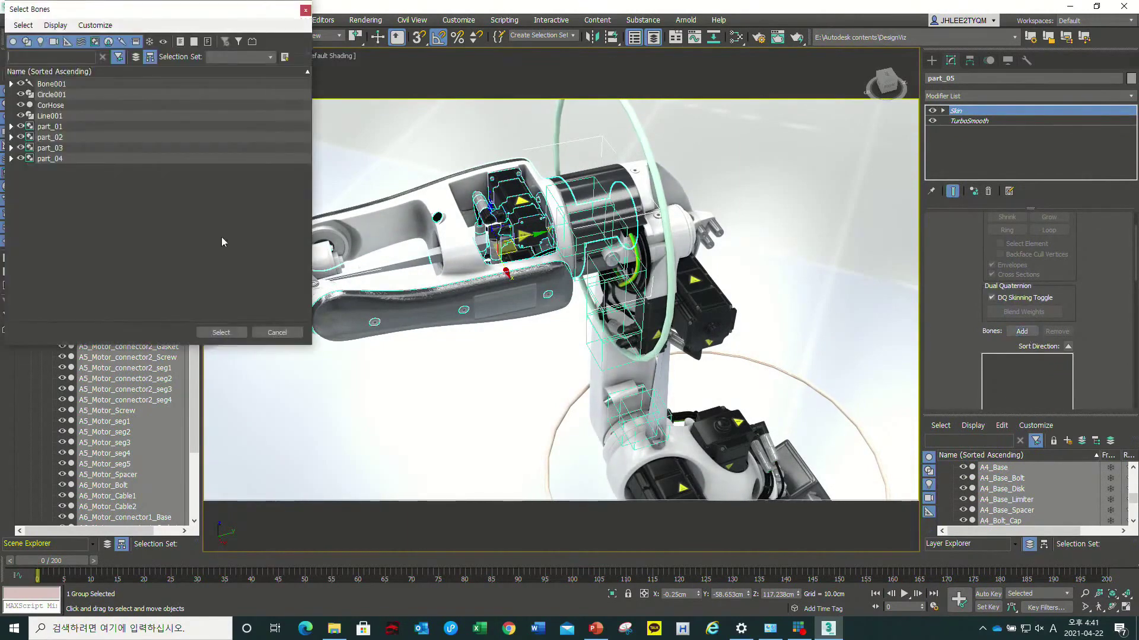
left_click(10, 83)
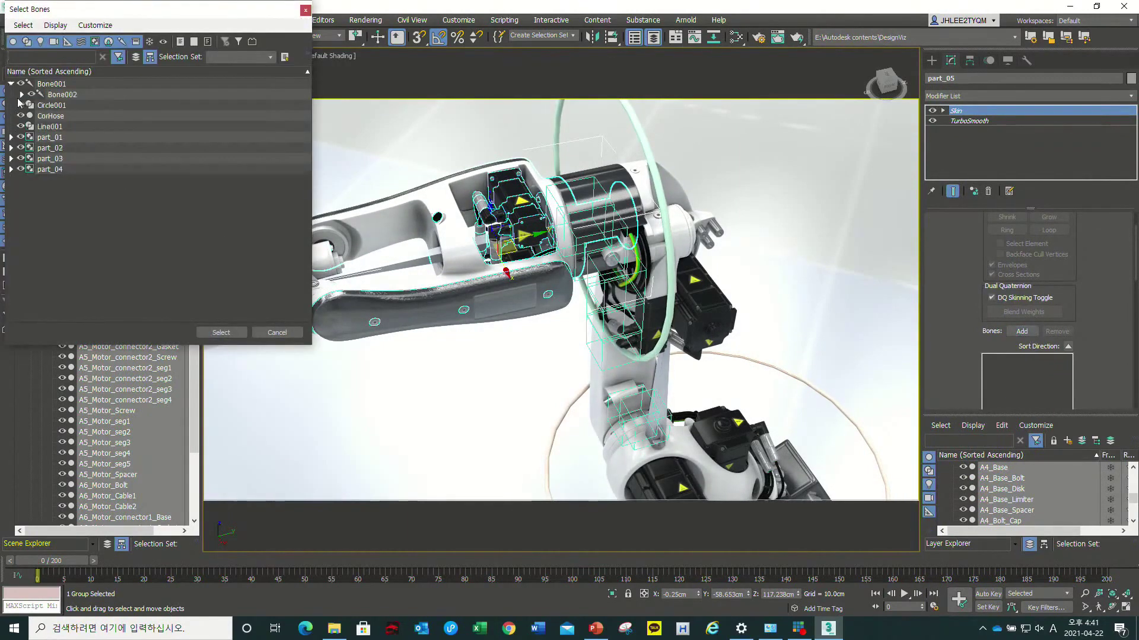
left_click(22, 94)
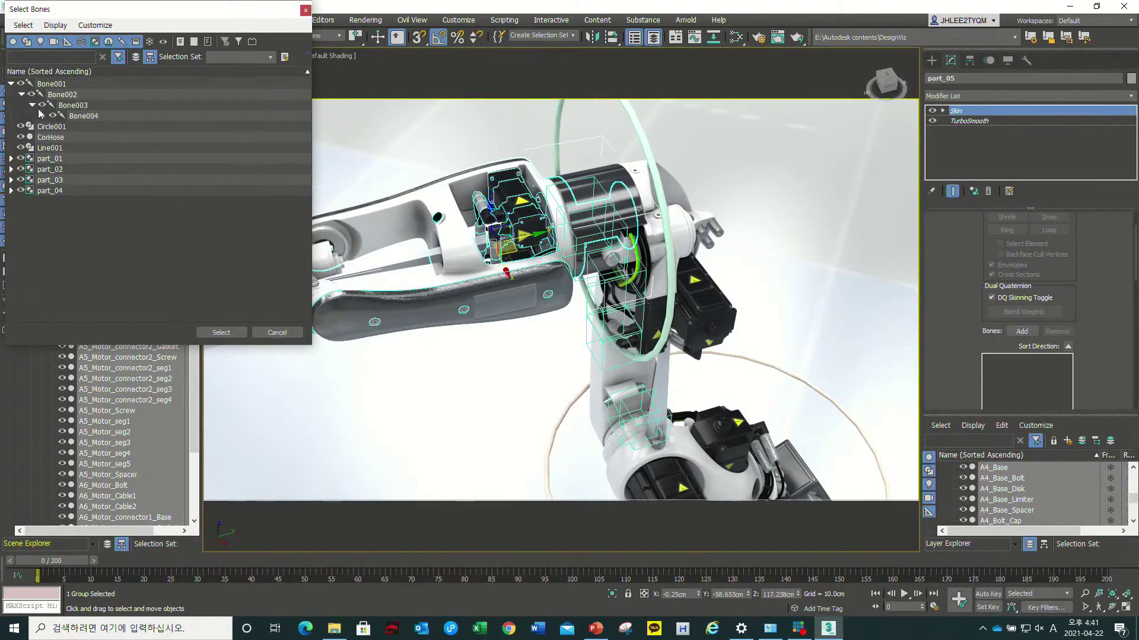
left_click(42, 116)
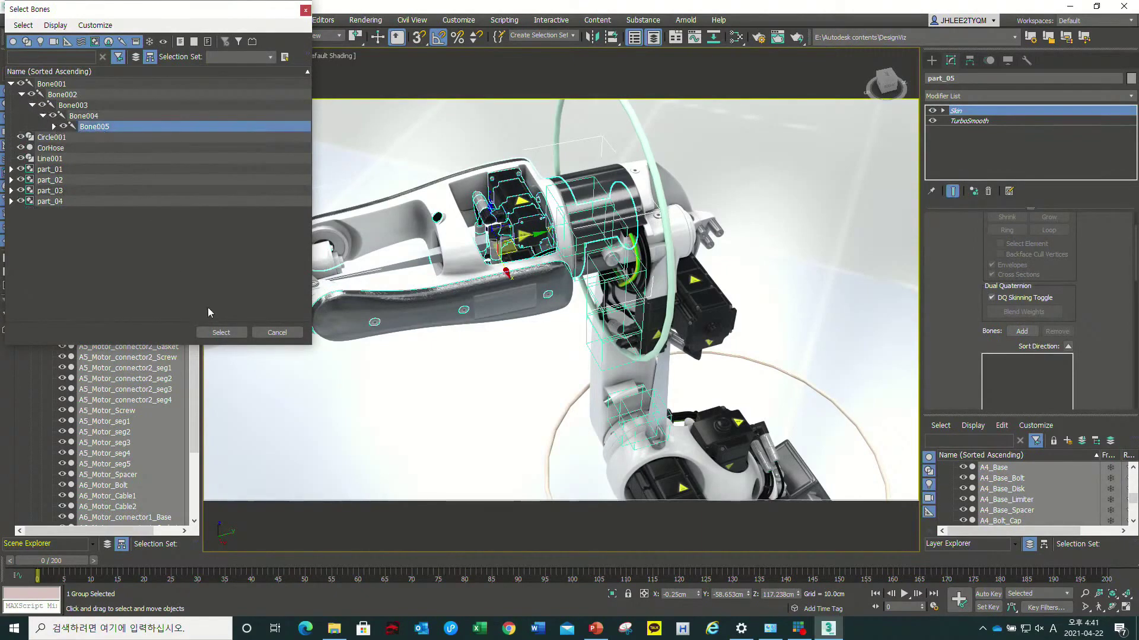
left_click(216, 336)
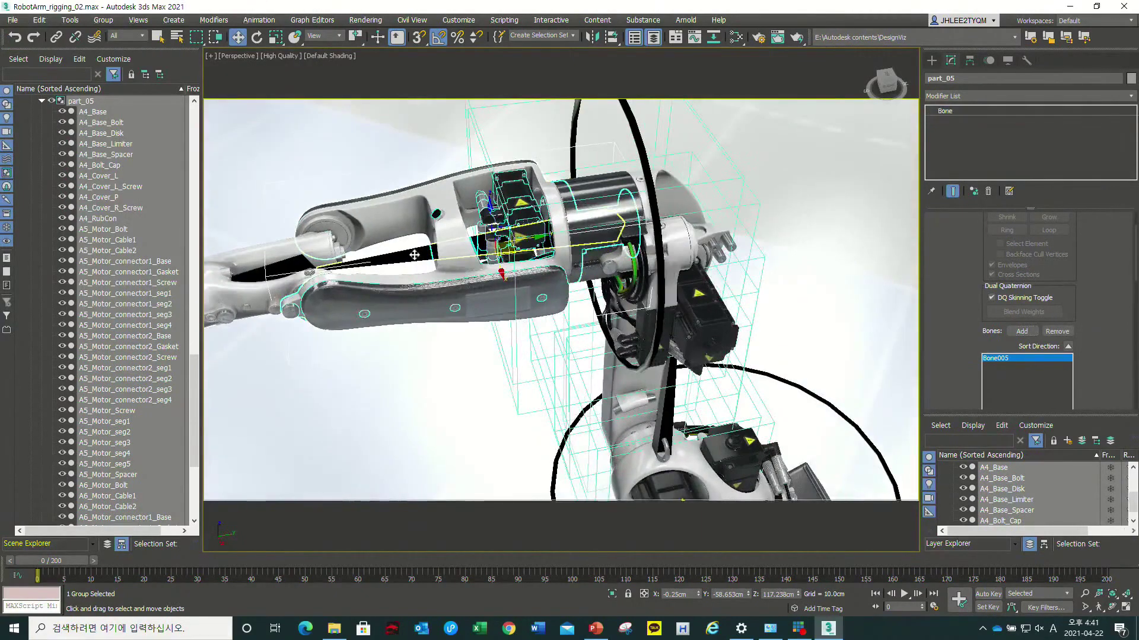
- Rotate Bone005 to confirm the wrist housing follows it
left_click(453, 251)
key("e")
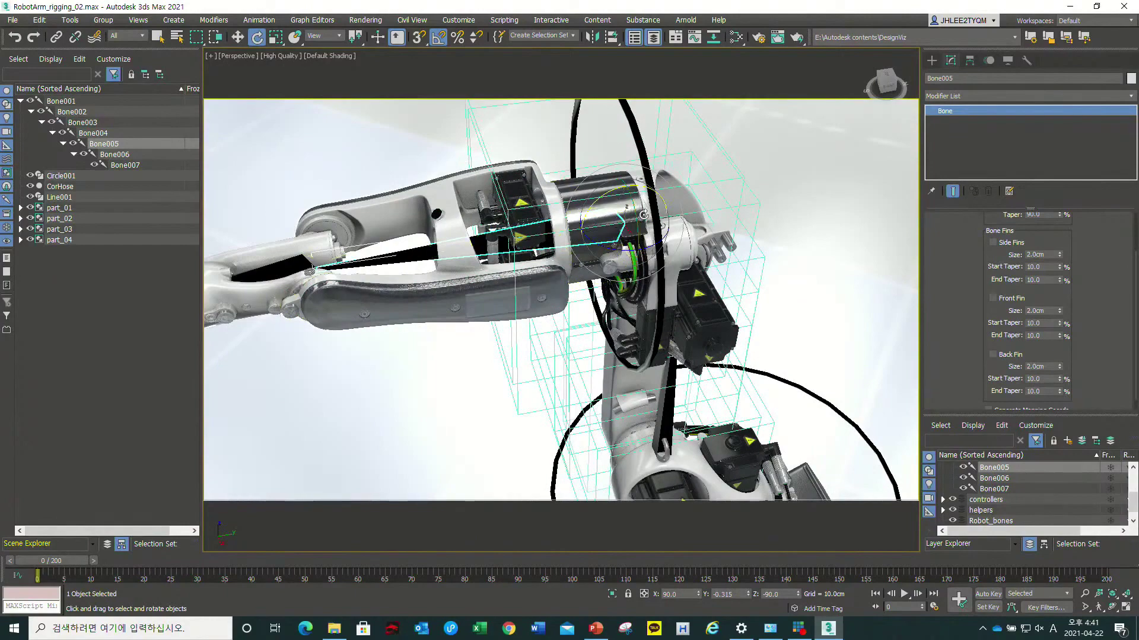
left_click_drag(628, 202, 630, 204)
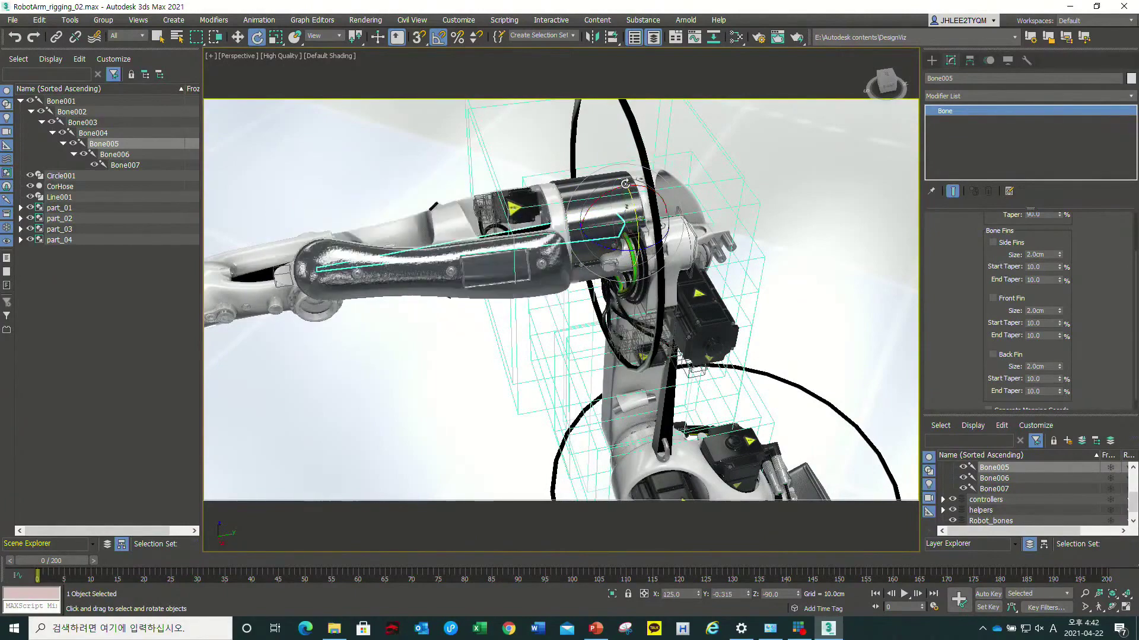
middle_click_drag(431, 259, 390, 254, "alt")
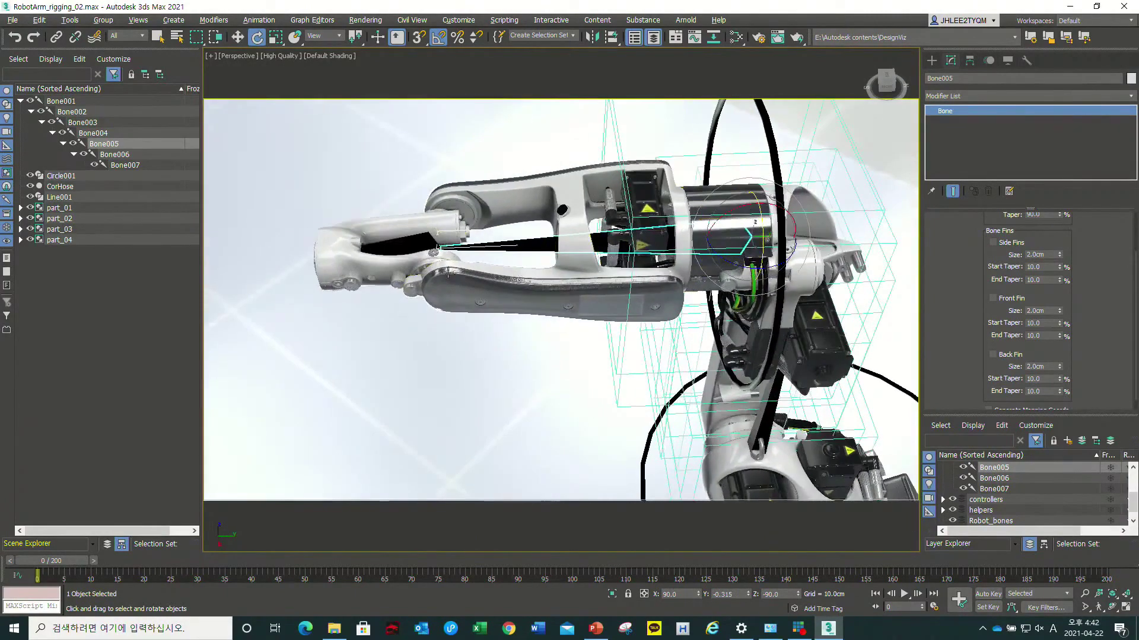
left_click(403, 250)
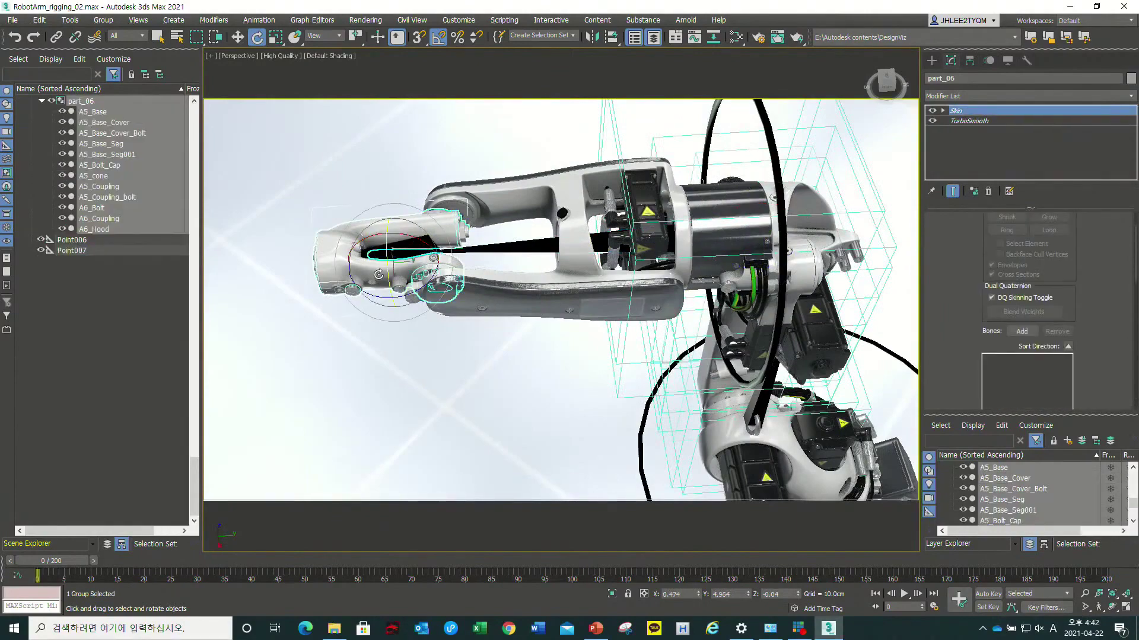
middle_click_drag(378, 274, 365, 268, "alt")
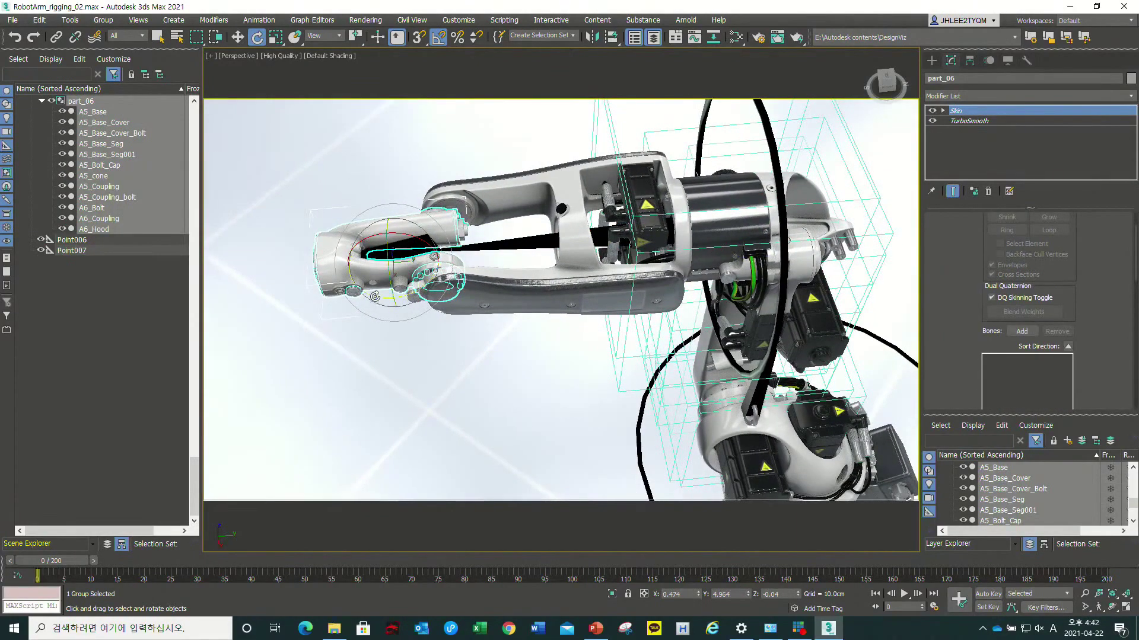
scroll(375, 296, "up", 2)
scroll(447, 295, "up", 2)
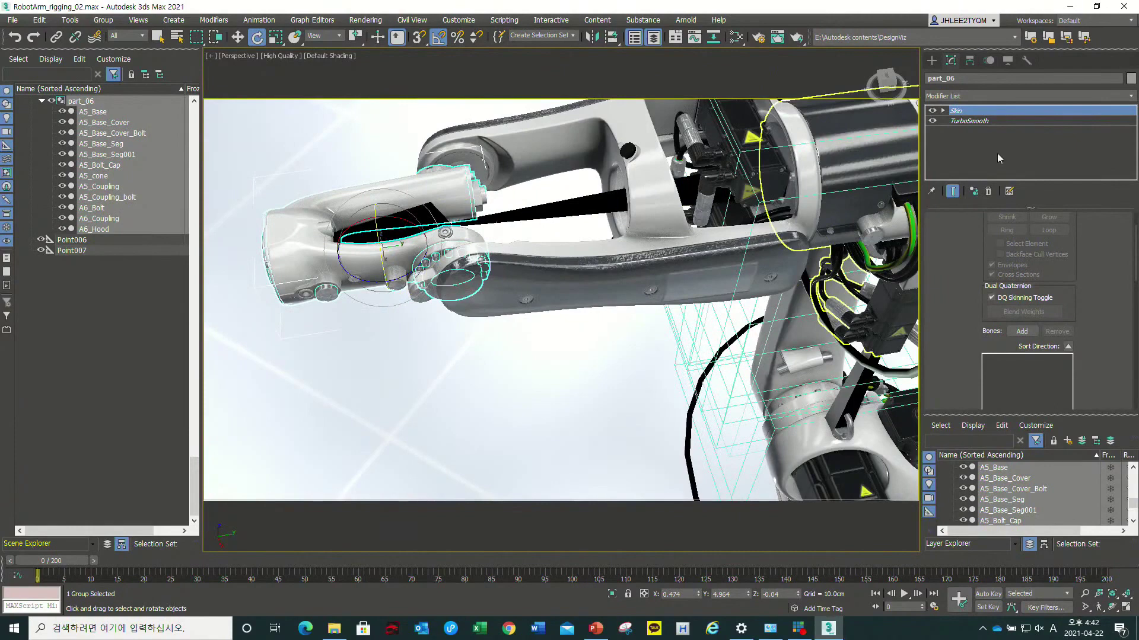
left_click(988, 191)
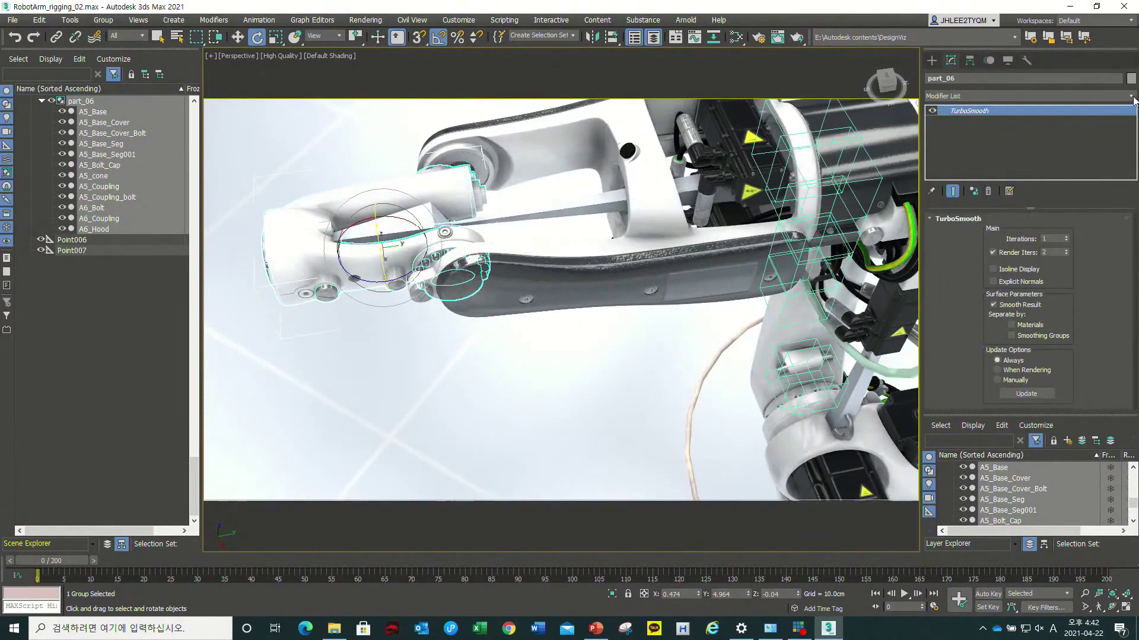
left_click(1130, 96)
scroll(1057, 166, "down", 3)
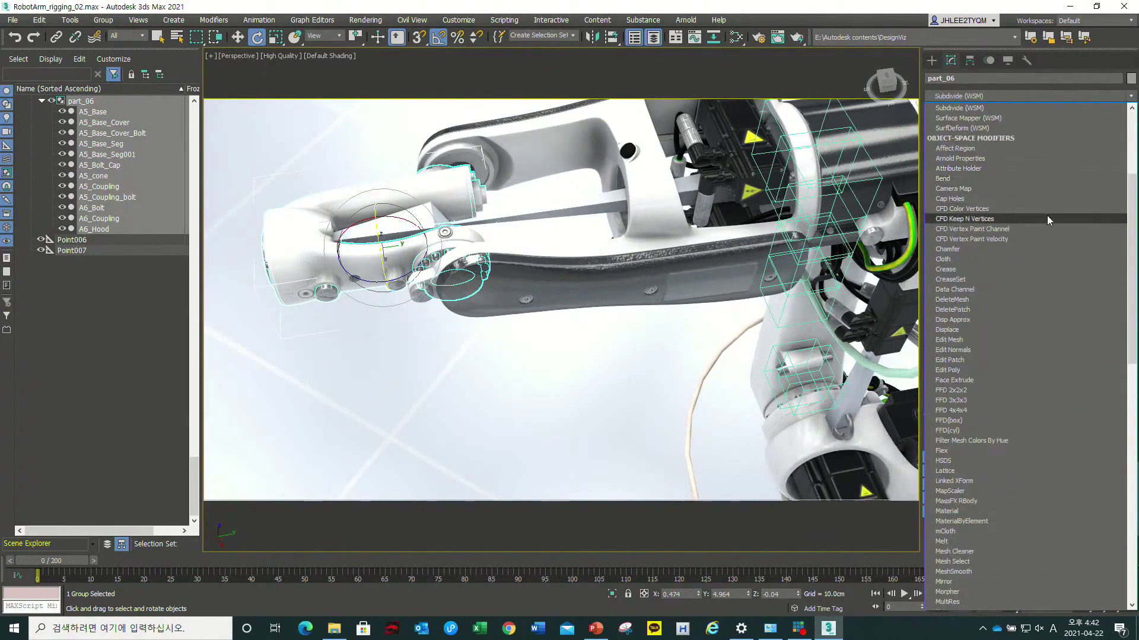
scroll(1047, 219, "down", 10)
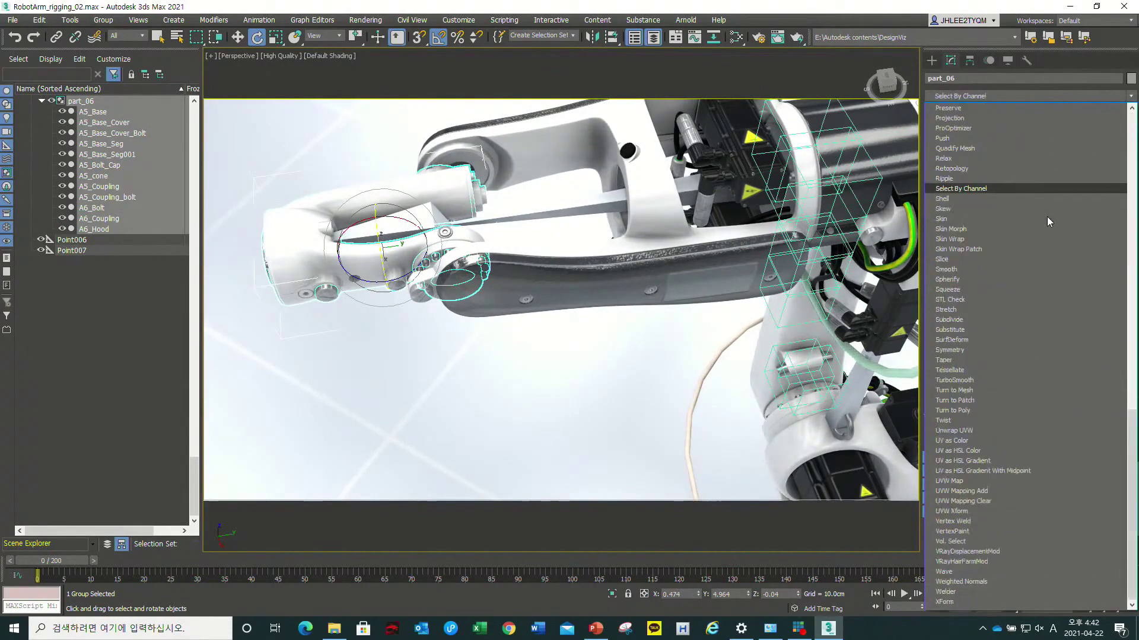
left_click(949, 219)
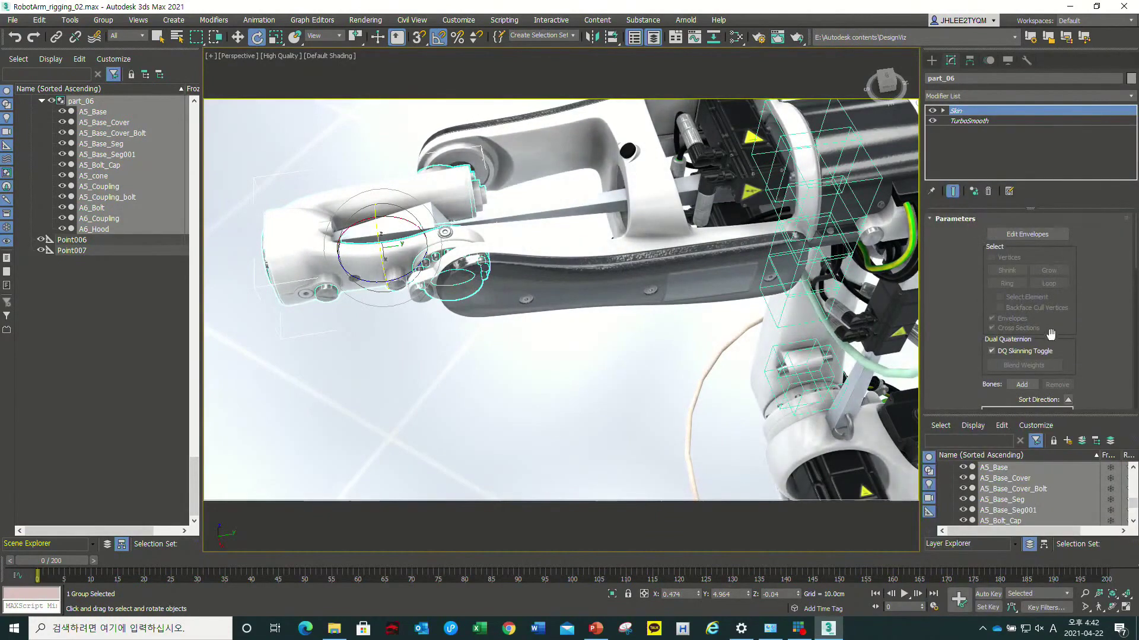
scroll(1050, 335, "down", 1)
left_click(1022, 348)
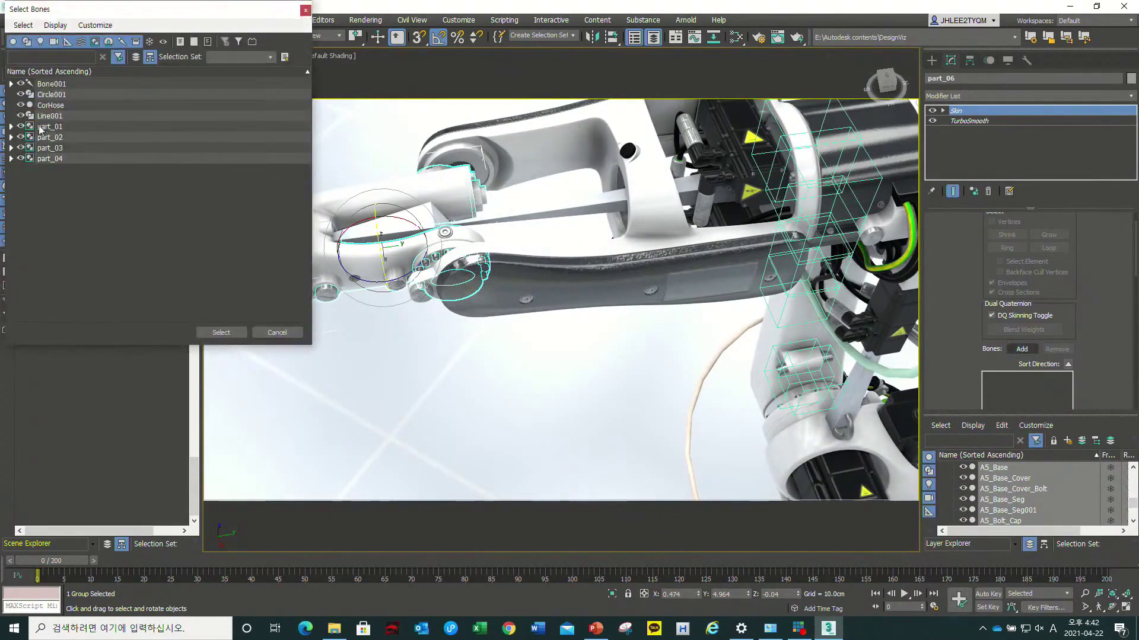
left_click(11, 84)
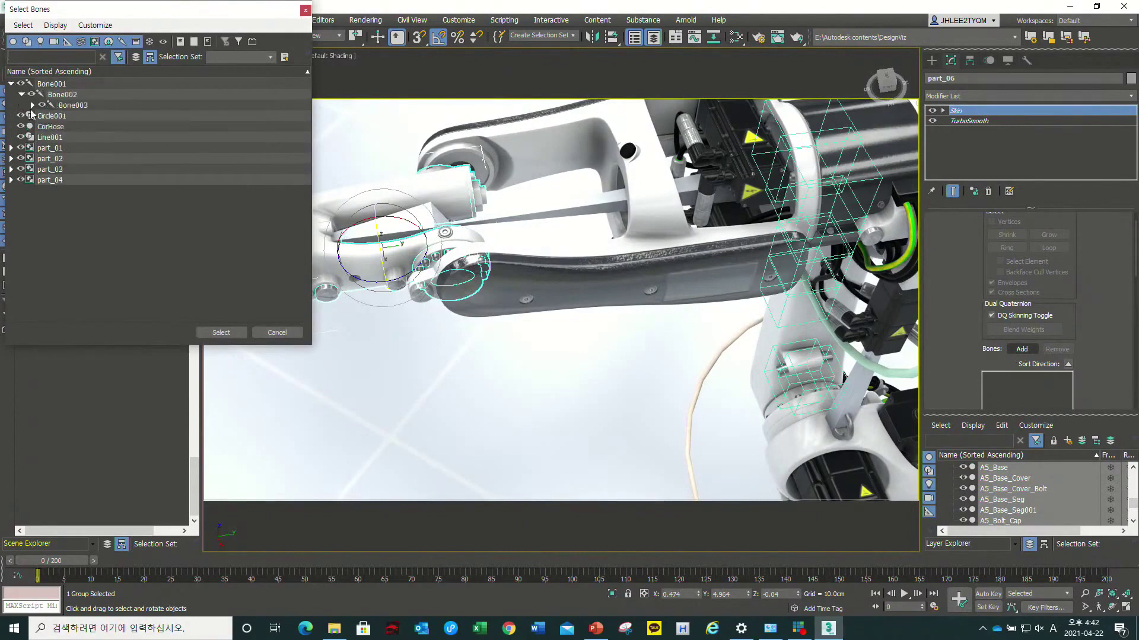
left_click(33, 105)
left_click(54, 126)
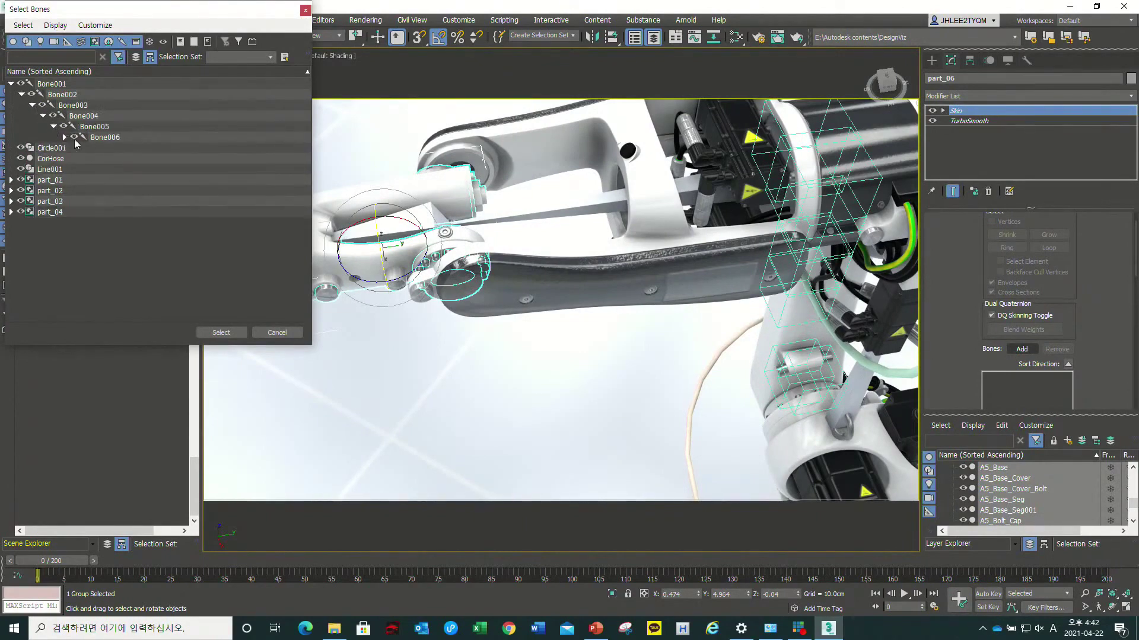
left_click(113, 137)
left_click(220, 333)
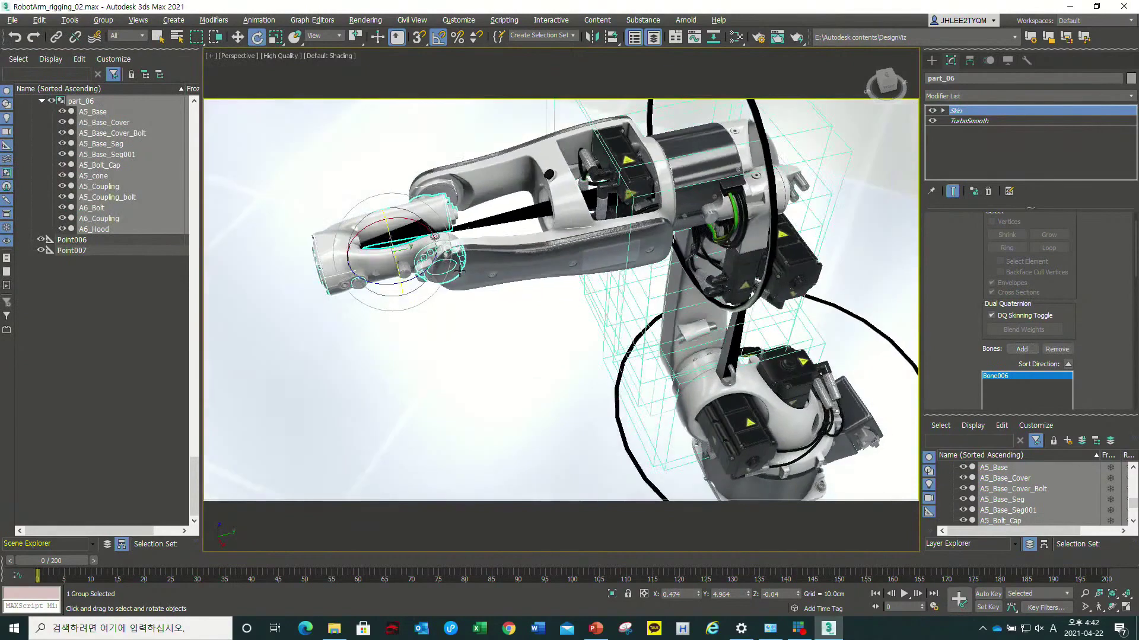
key("w")
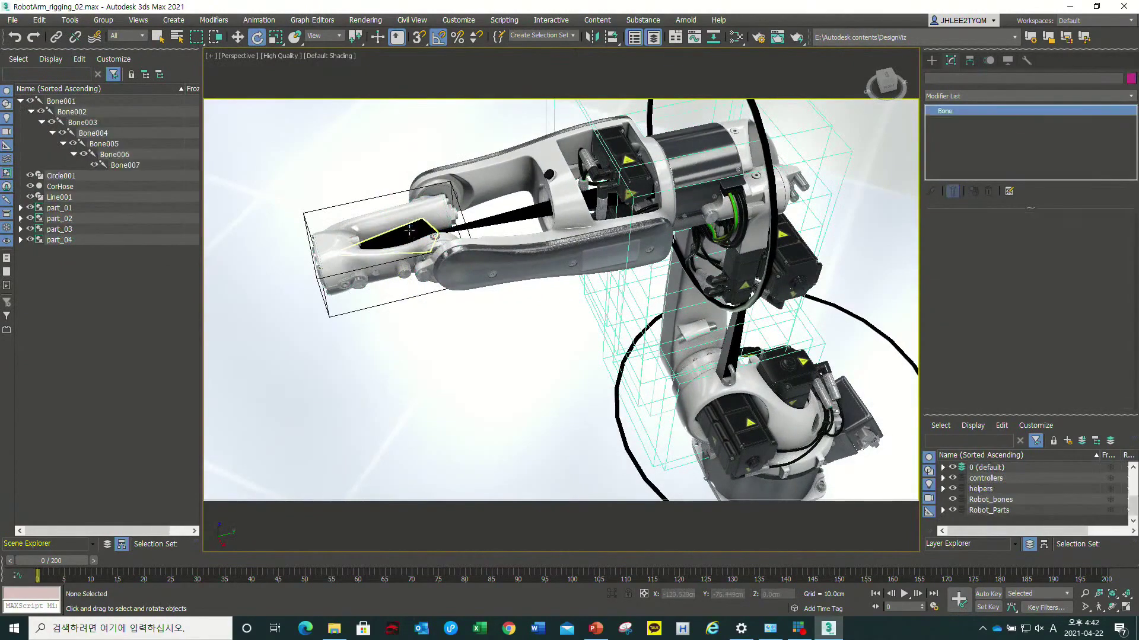
left_click(421, 216)
left_click_drag(426, 206, 422, 269)
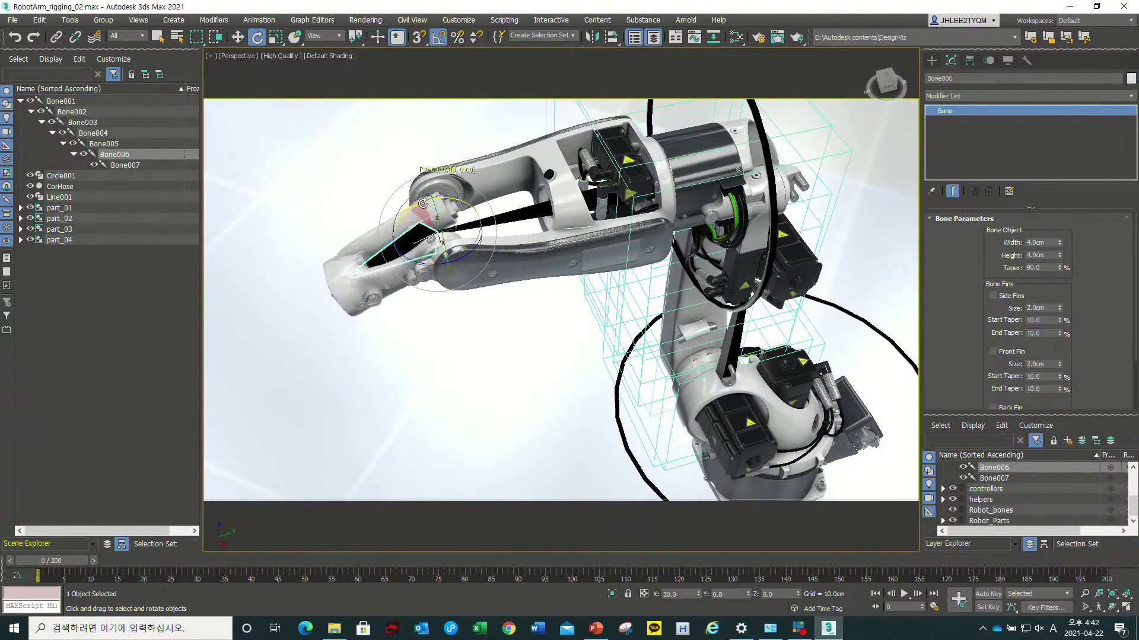
mouse_move(422, 269)
middle_mouse_down("alt")
mouse_move(550, 287)
mouse_move(562, 333)
middle_mouse_up("alt")
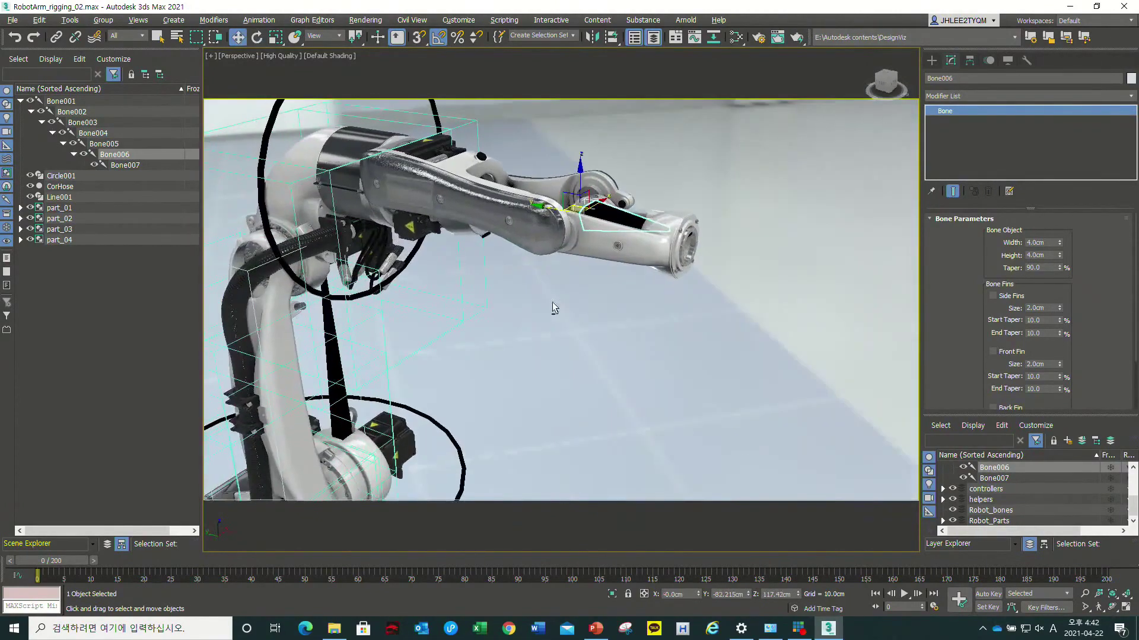
mouse_move(546, 314)
middle_mouse_down("alt")
mouse_move(526, 176)
mouse_move(534, 196)
middle_mouse_up("alt")
left_click(526, 177)
scroll(359, 343, "down", 5)
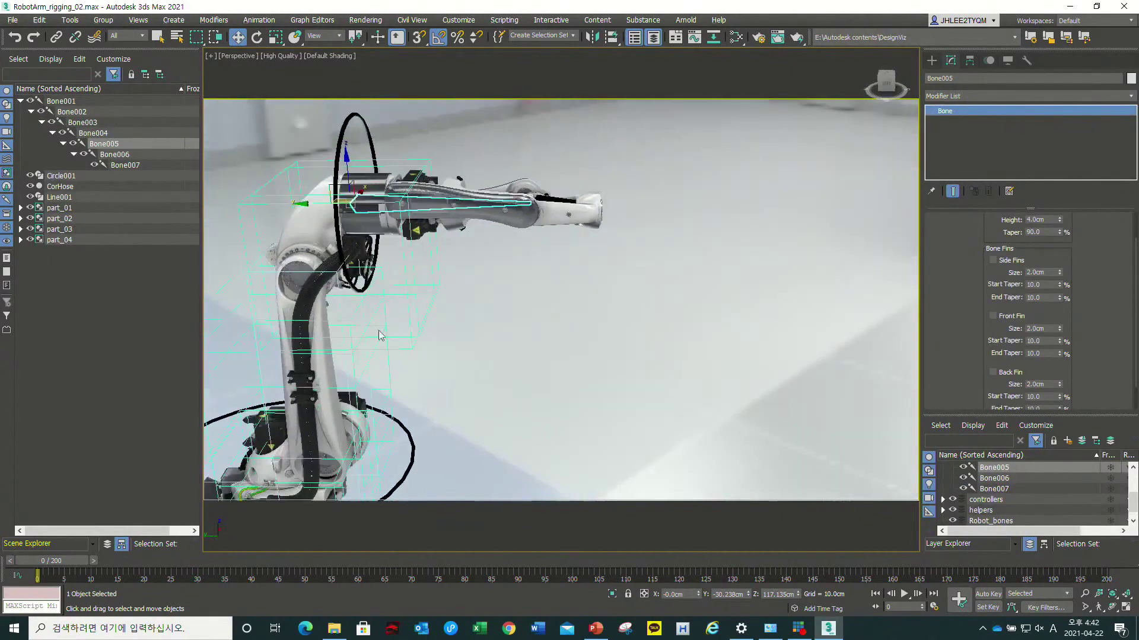
scroll(359, 344, "down", 2)
scroll(409, 273, "up", 2)
scroll(379, 279, "up", 3)
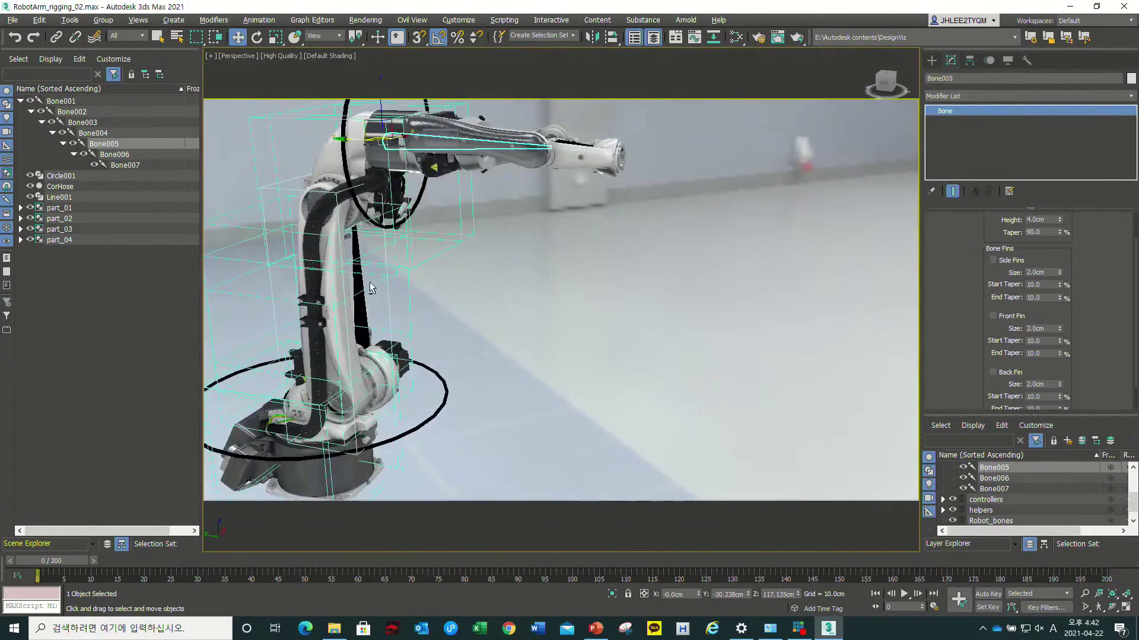
- Create an HI Solver IK chain from Bone003 to the Bone006 wrist joint
left_click(369, 309)
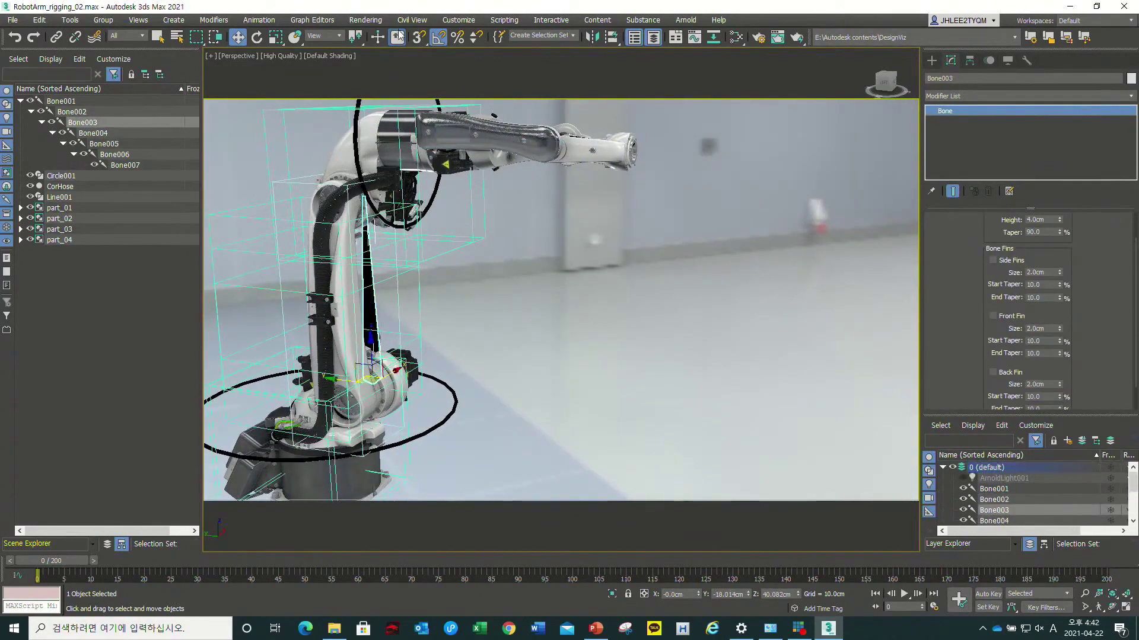
left_click(261, 20)
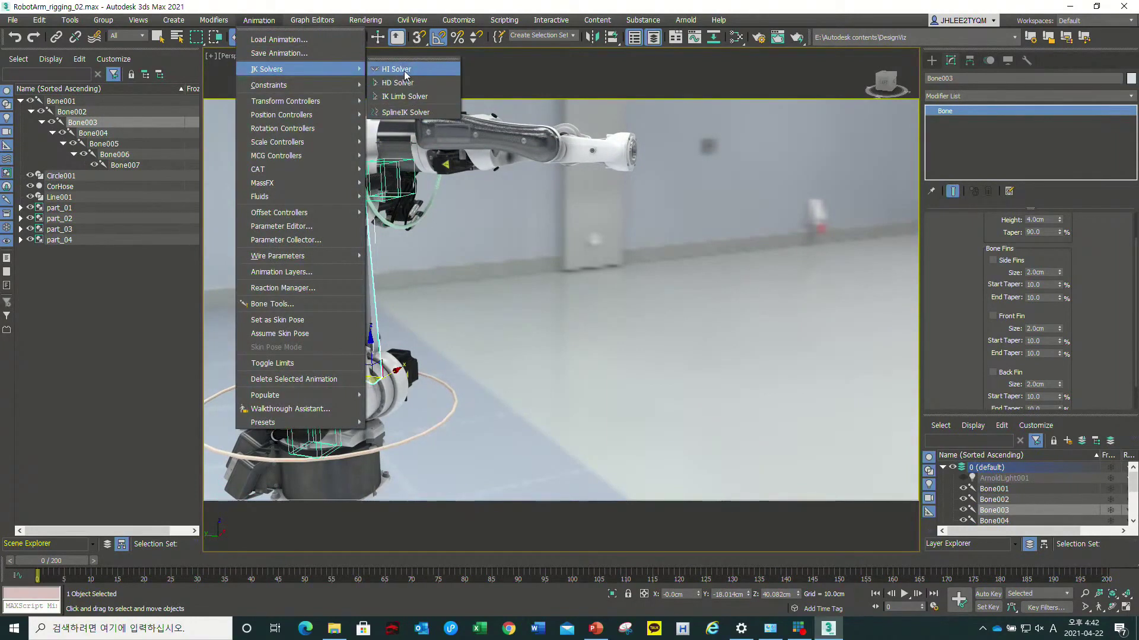
left_click(397, 69)
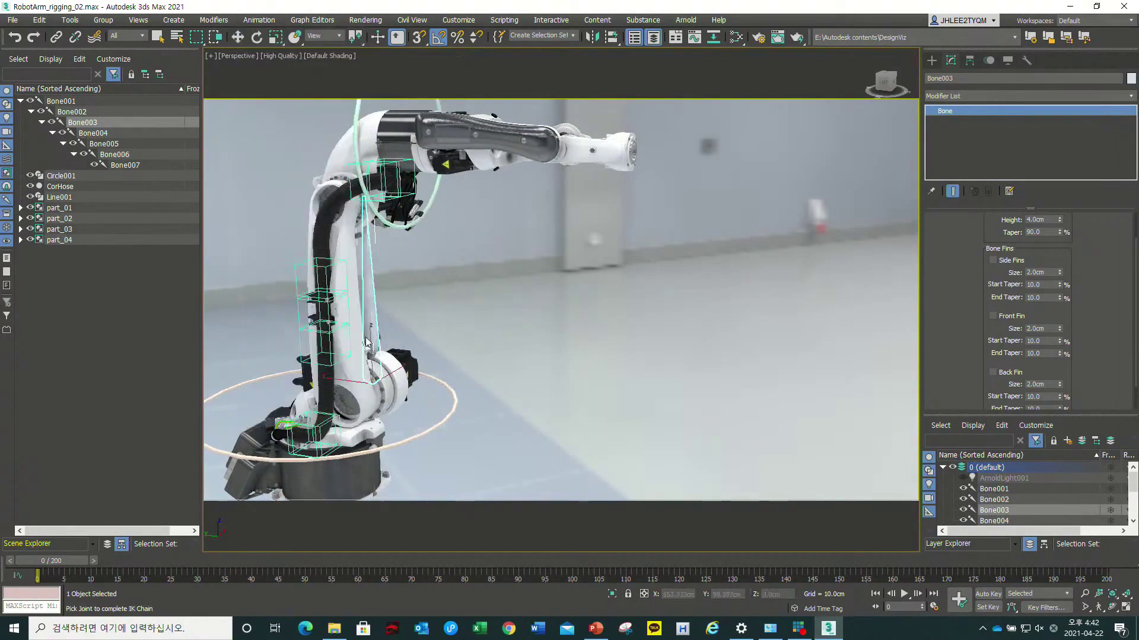
middle_click_drag(502, 264, 536, 222, "alt")
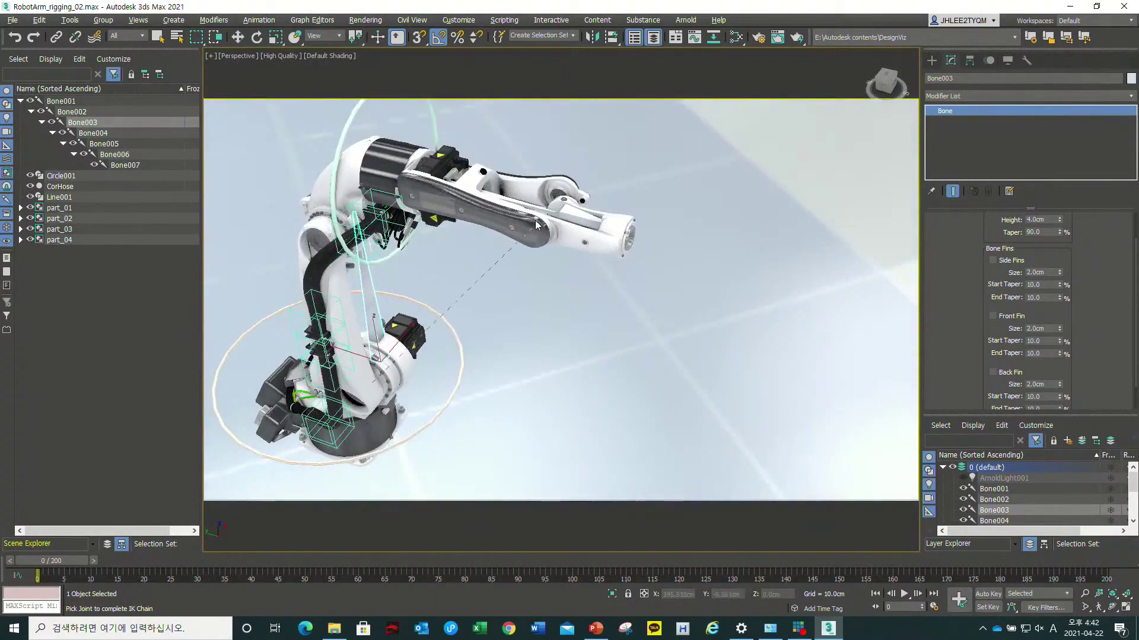
left_click(579, 220)
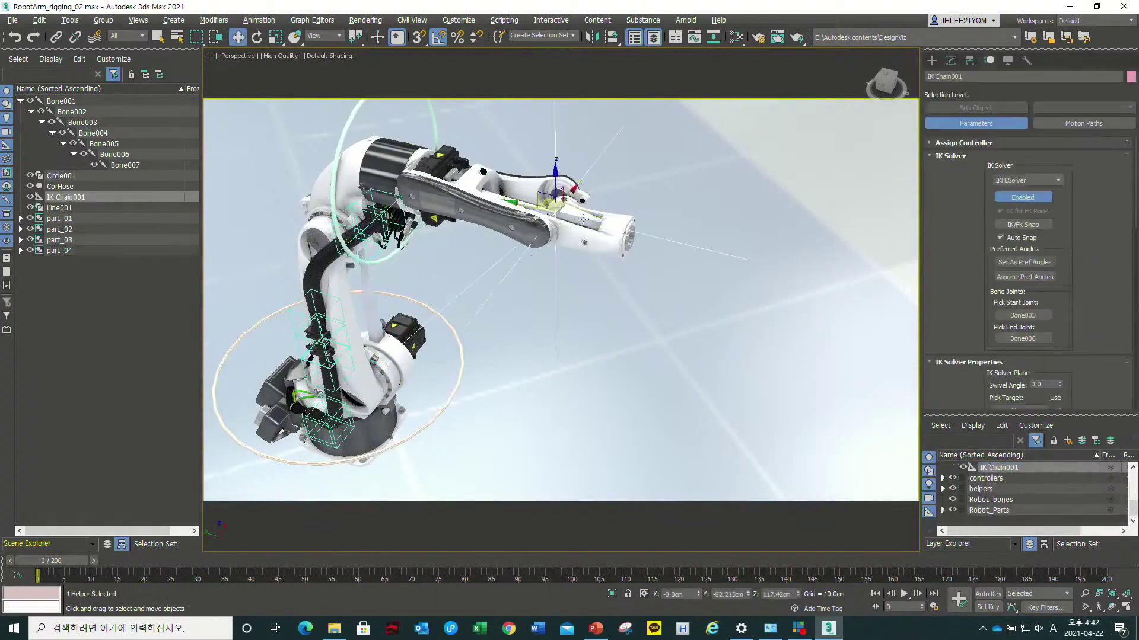
- Drag the IK Chain001 goal down and around to bend the arm
mouse_move(586, 280)
middle_mouse_down("alt")
mouse_move(567, 287)
mouse_move(573, 180)
mouse_move(549, 162)
middle_mouse_up("alt")
mouse_move(551, 190)
left_mouse_down()
mouse_move(439, 289)
mouse_move(608, 249)
left_mouse_up()
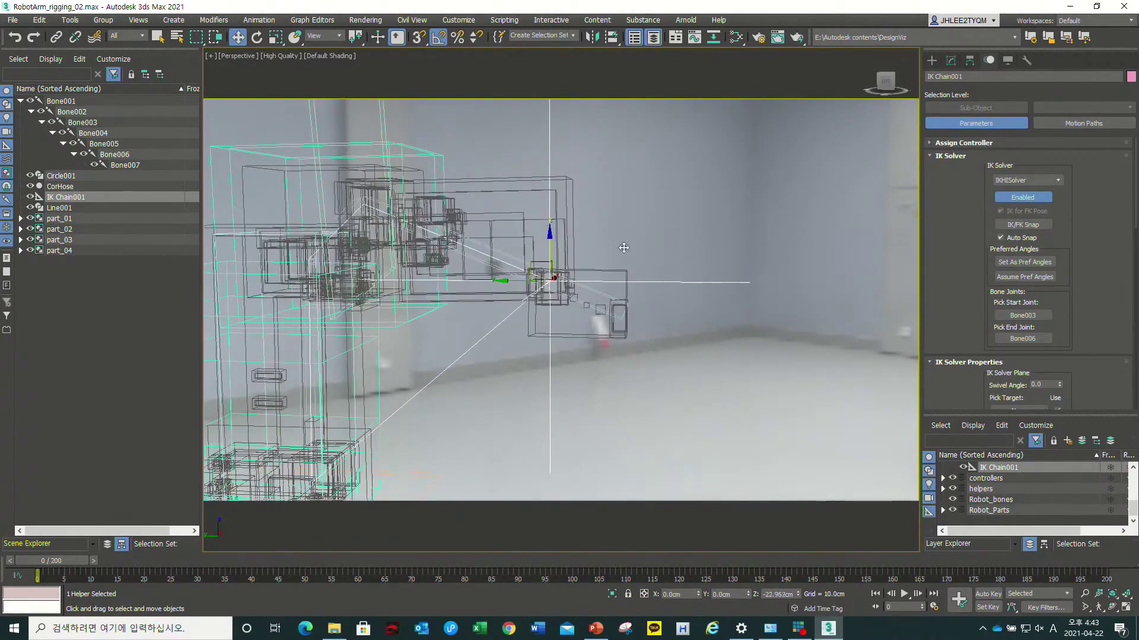
middle_click_drag(608, 249, 552, 263, "alt")
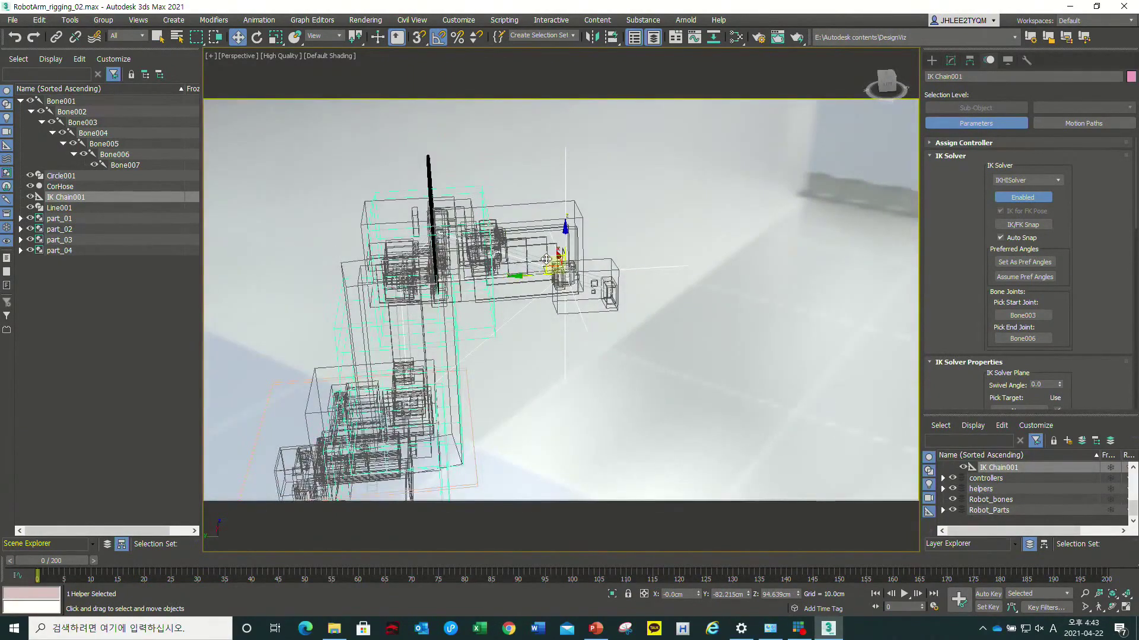
left_click_drag(546, 260, 517, 262)
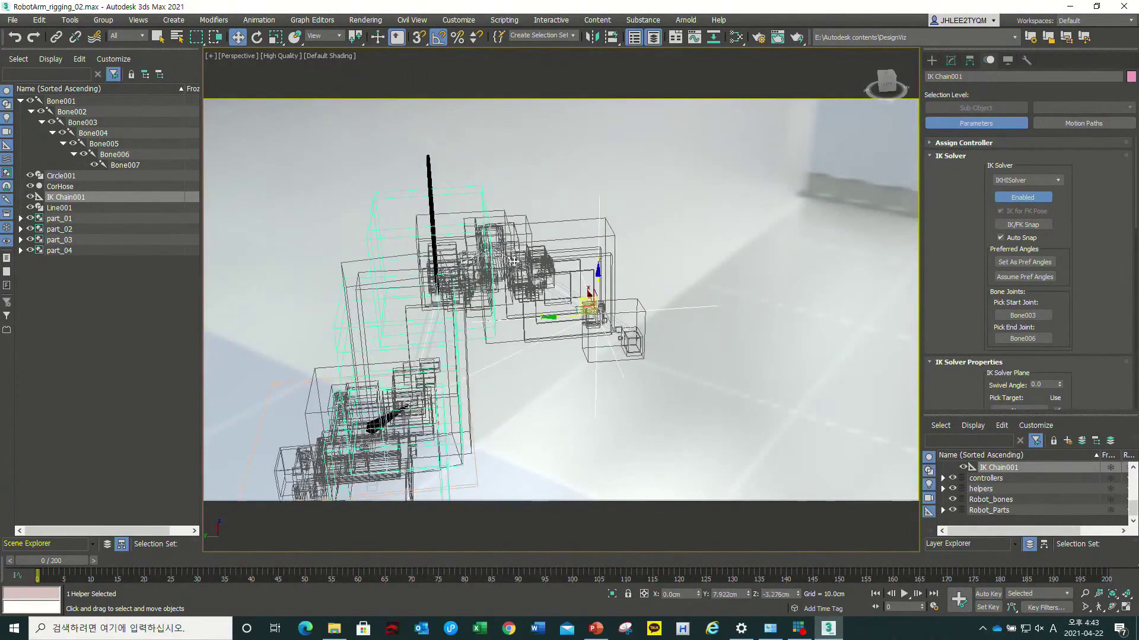
left_click_drag(517, 262, 531, 288)
middle_click_drag(530, 288, 310, 188, "alt")
left_click_drag(508, 464, 509, 464)
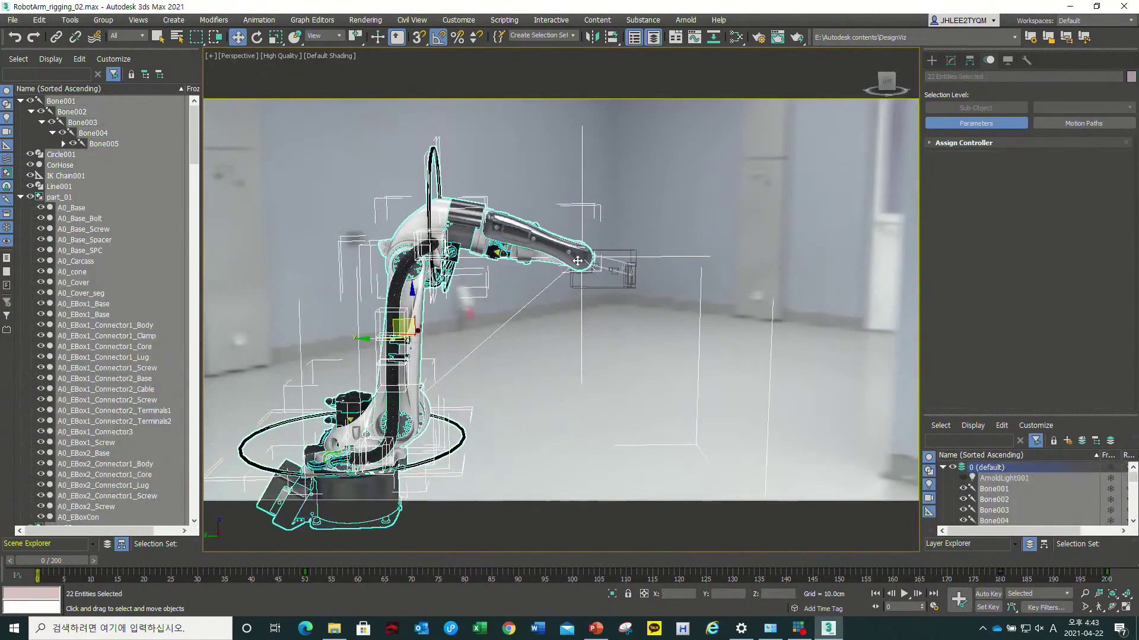
scroll(577, 261, "up", 5)
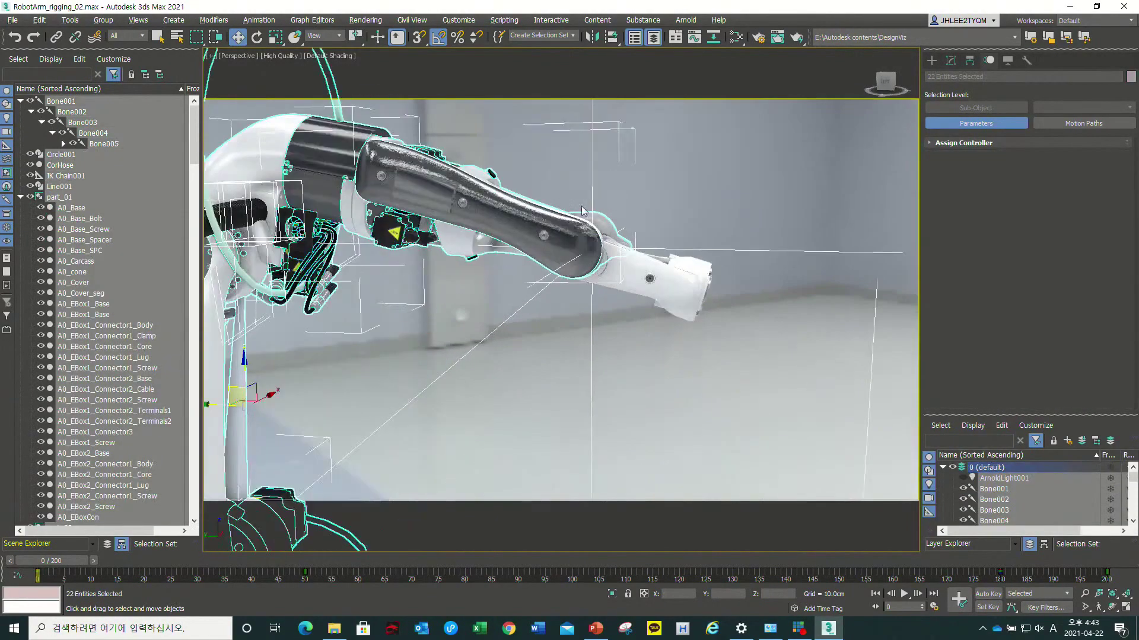
- Switch the viewport shading to Performance mode
left_click(241, 55)
left_click(279, 56)
left_click(307, 123)
scroll(415, 267, "down", 3)
mouse_move(443, 287)
middle_mouse_down("alt")
mouse_move(517, 263)
mouse_move(539, 123)
middle_mouse_up("alt")
- Move the IK goal through several positions to re-pose the forearm and gripper
left_click_drag(527, 142, 525, 159)
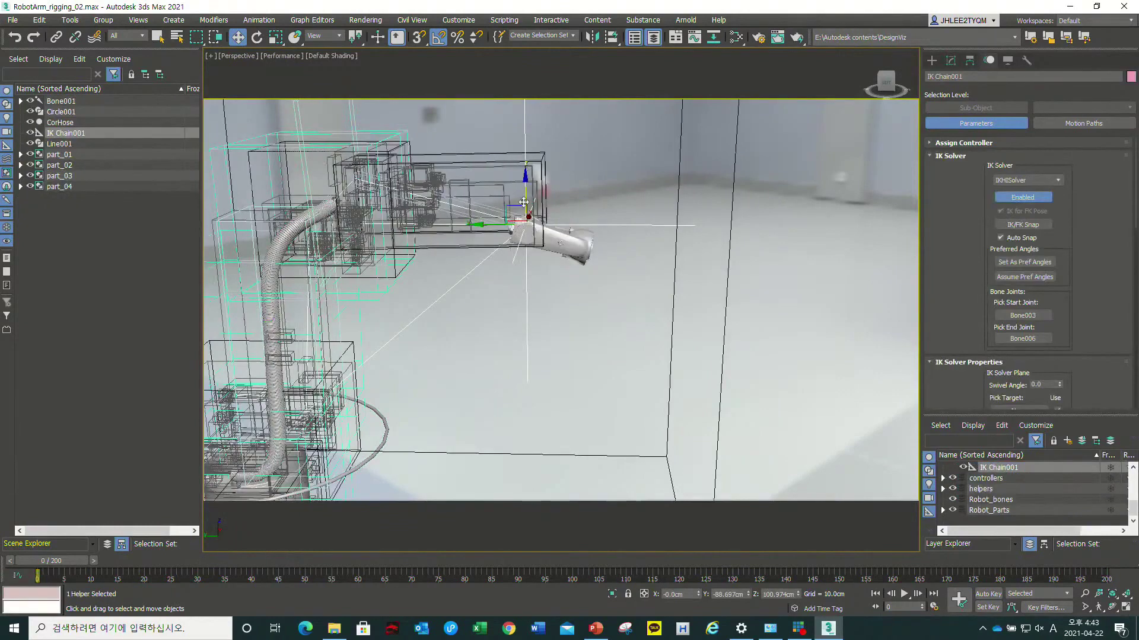
left_click_drag(523, 202, 522, 208)
left_click(511, 210)
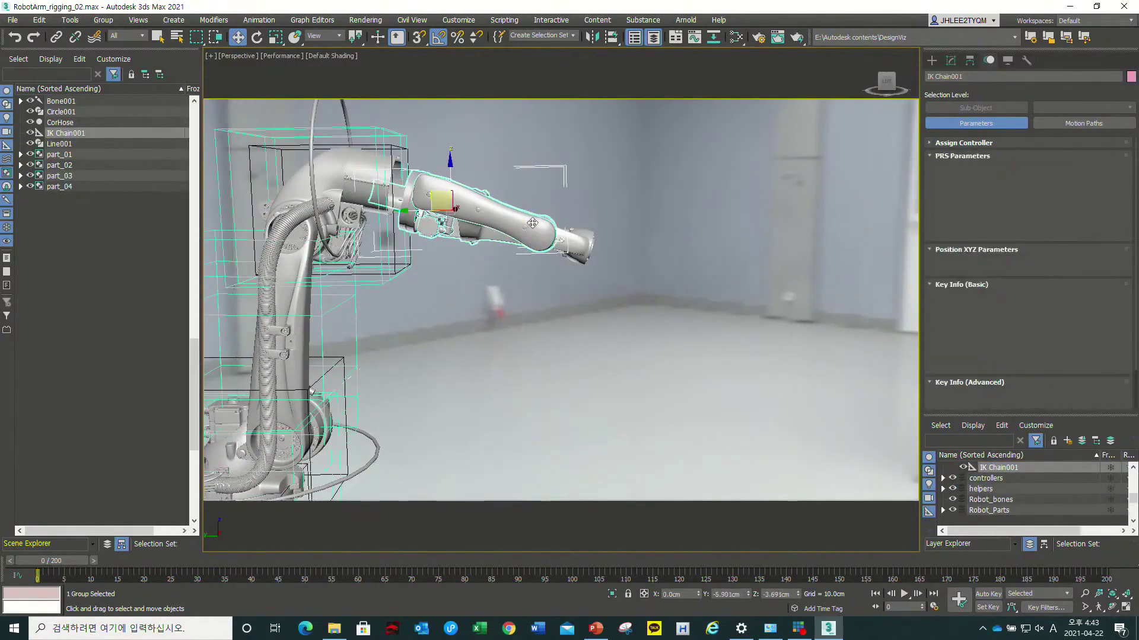
left_click(525, 160)
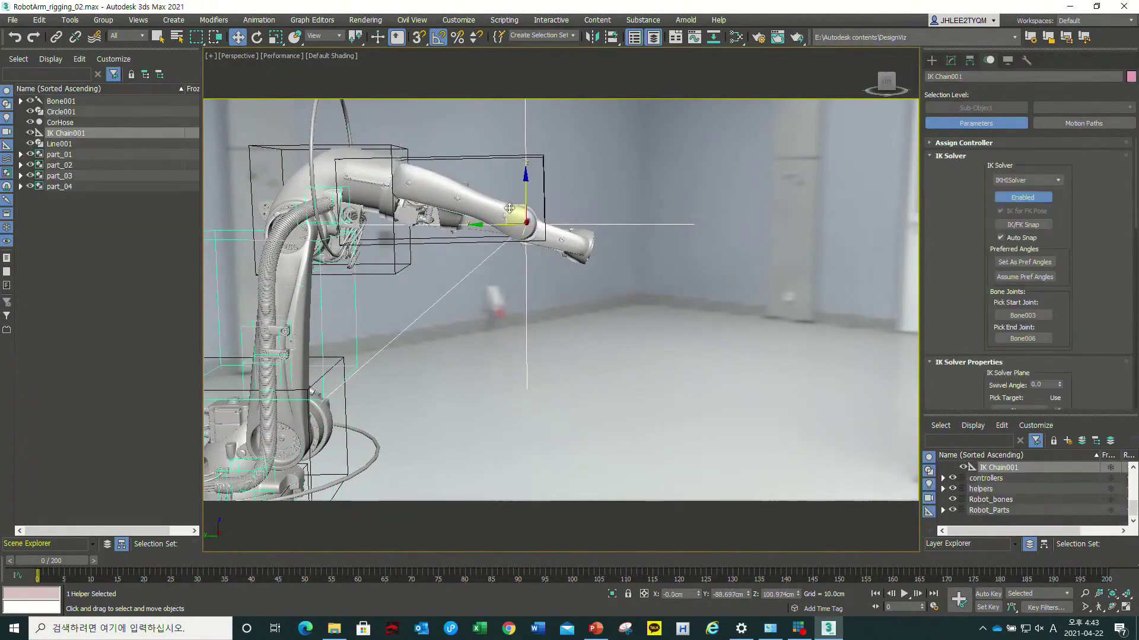
left_click_drag(520, 194, 540, 207)
left_click_drag(534, 243, 438, 251)
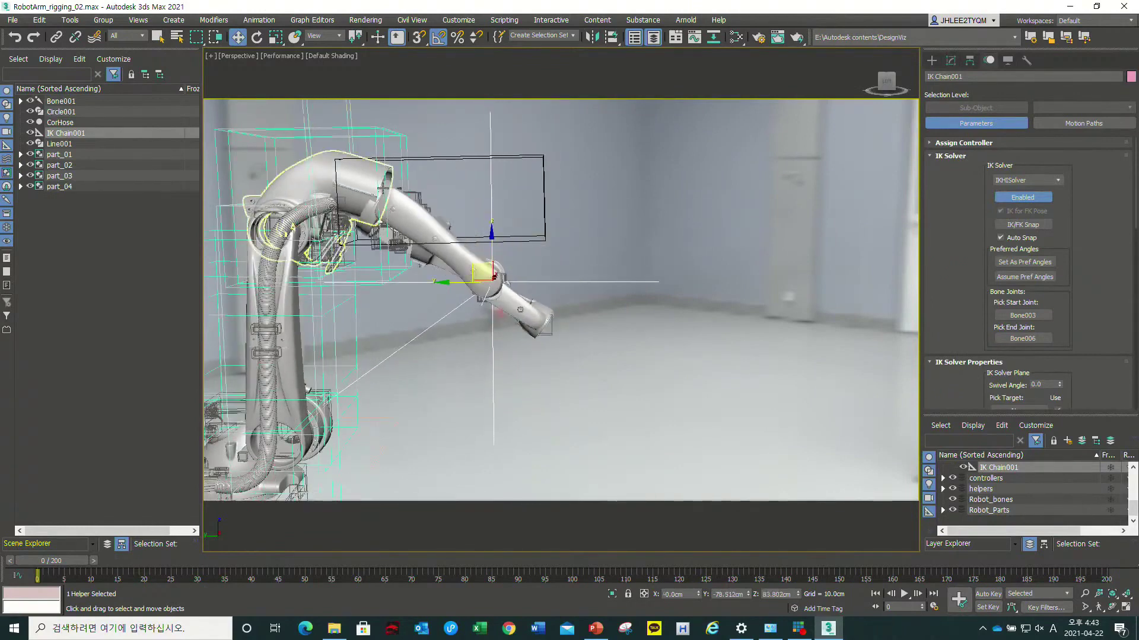
mouse_move(437, 251)
middle_mouse_down("alt")
mouse_move(421, 281)
mouse_move(489, 230)
mouse_move(1015, 160)
middle_mouse_up("alt")
- Limit Bone005's Z-axis rotational joint under Hierarchy > IK, with From set to -52.0
left_click(489, 230)
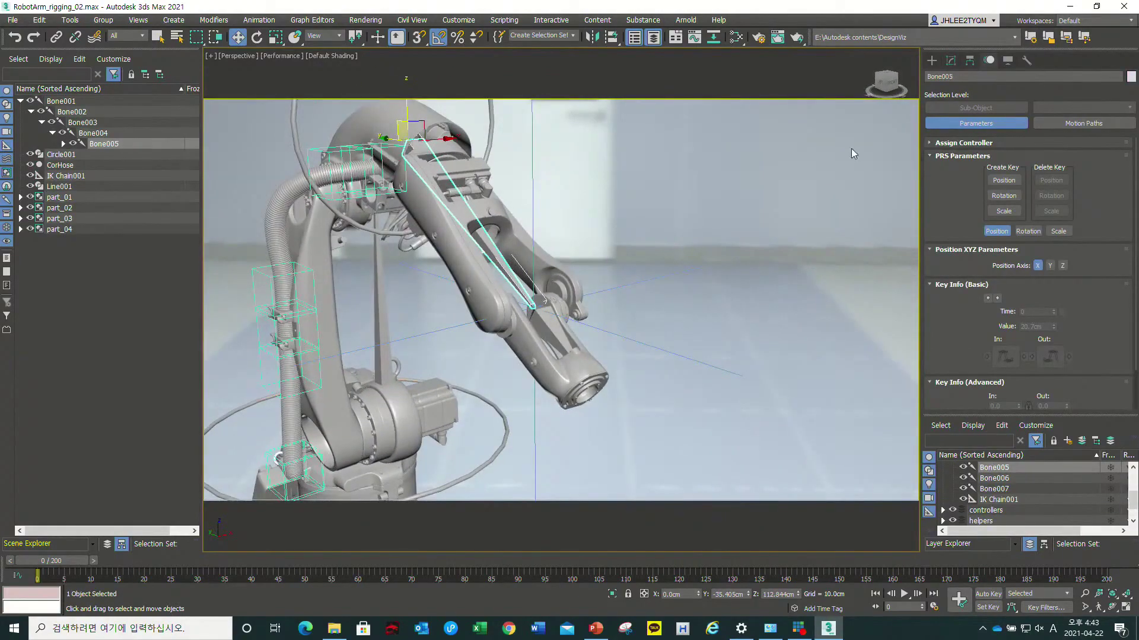
left_click(967, 64)
left_click(1023, 96)
scroll(976, 223, "down", 5)
scroll(960, 240, "down", 3)
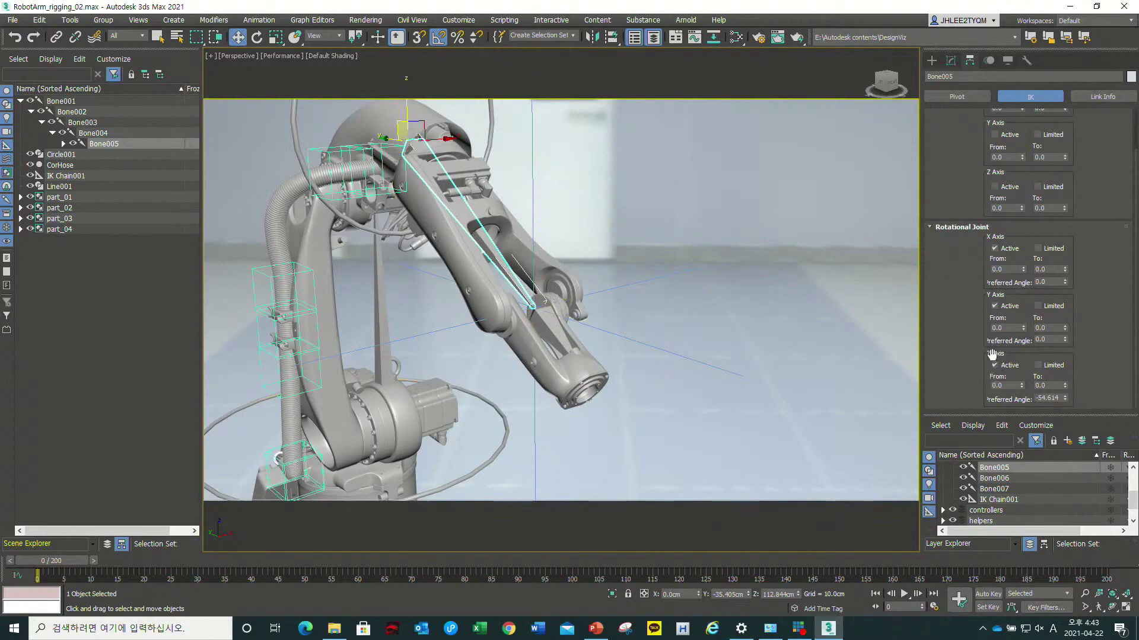
left_click(1038, 365)
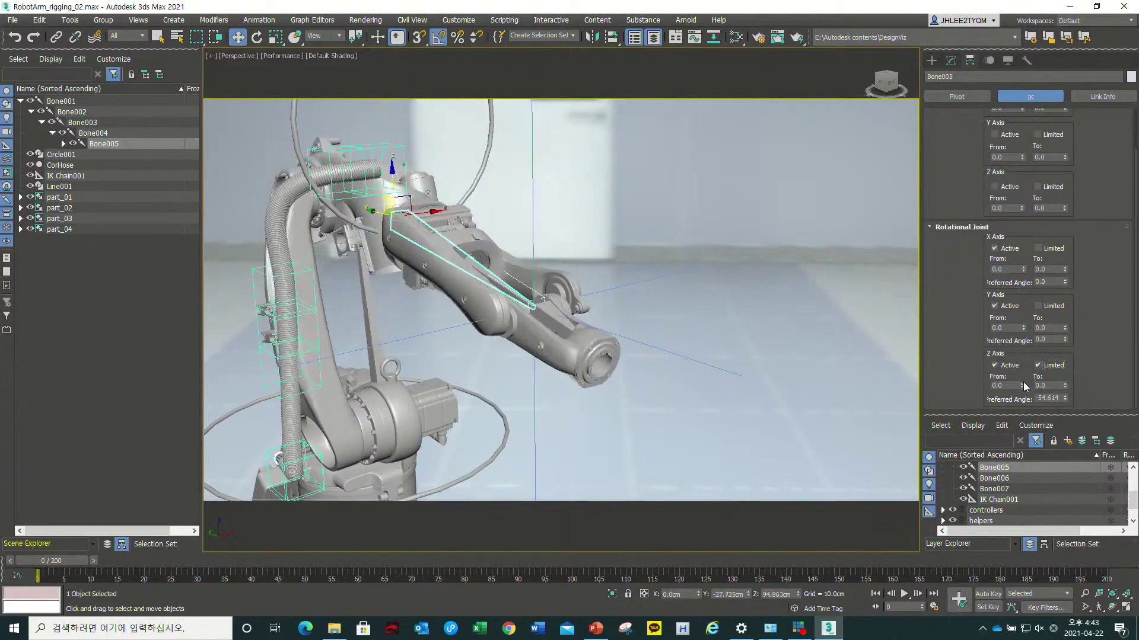
middle_click_drag(639, 335, 718, 336, "alt")
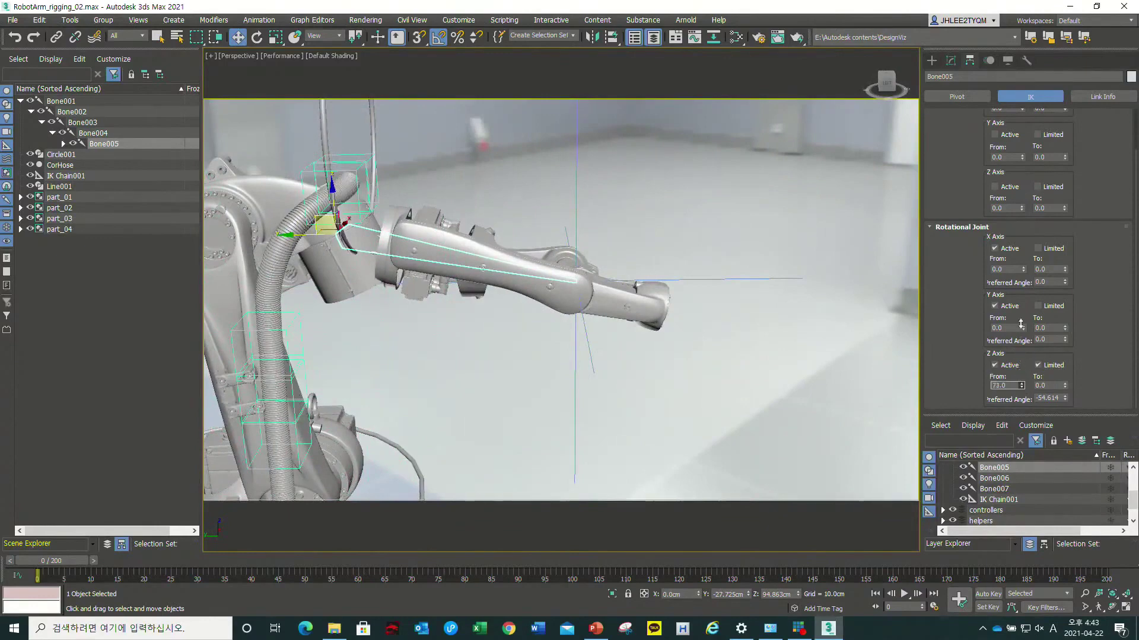
left_click_drag(1027, 392, 1028, 411)
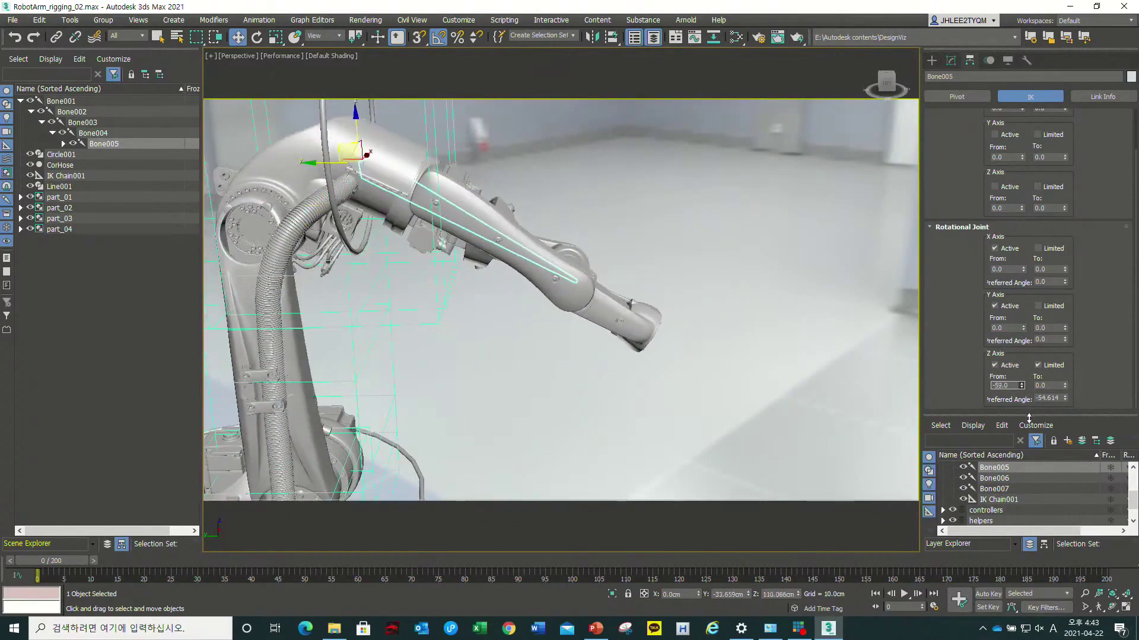
left_click_drag(1028, 413, 1029, 414)
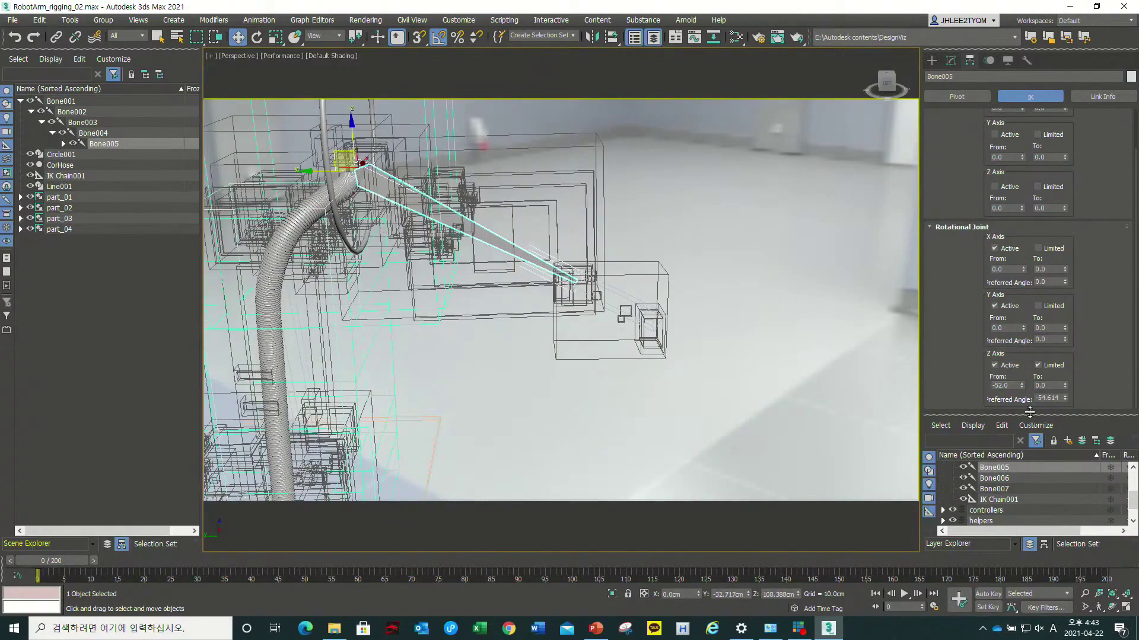
scroll(440, 273, "up", 2)
scroll(440, 273, "up", 1)
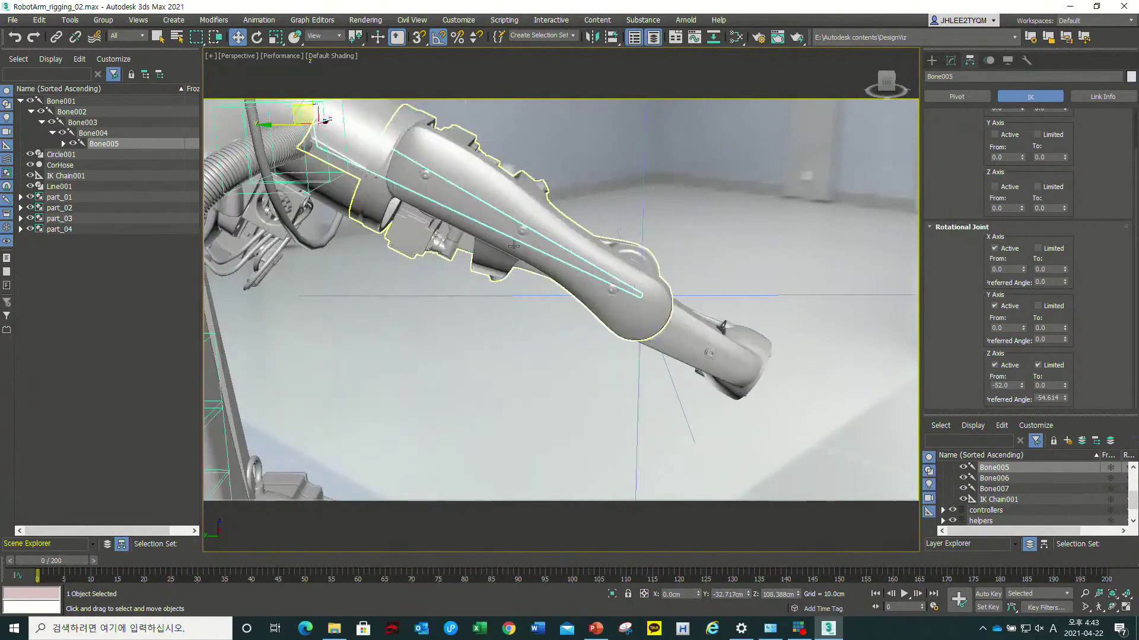
left_click(640, 235)
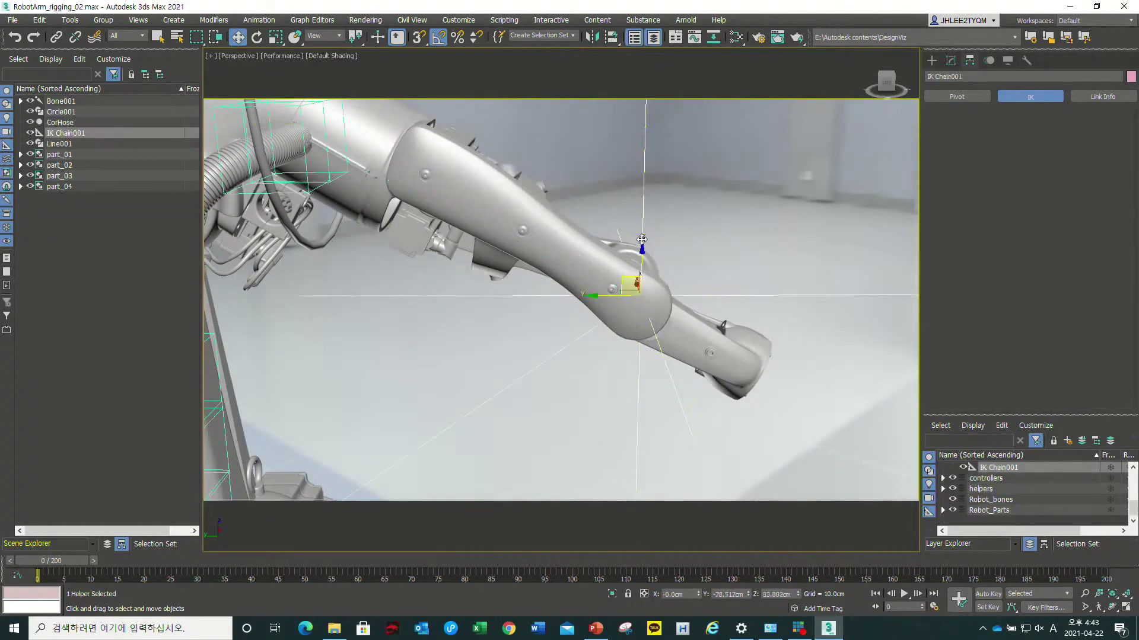
- Drag the IK Chain001 goal through several poses to test the limited arm
scroll(636, 251, "down", 5)
scroll(562, 281, "down", 5)
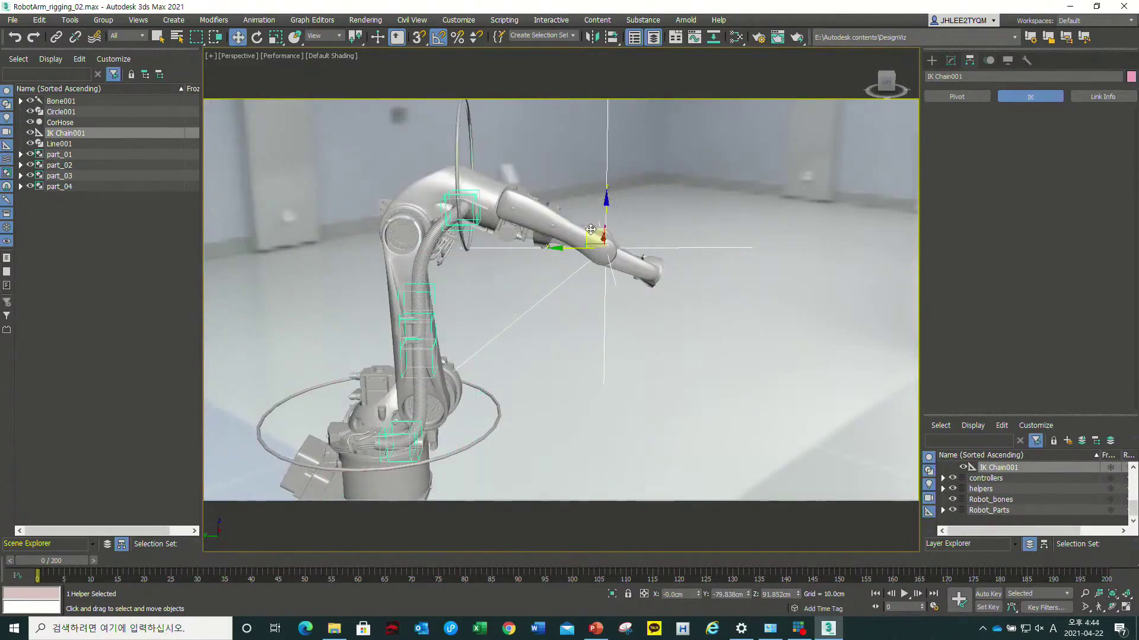
left_click_drag(593, 212, 560, 141)
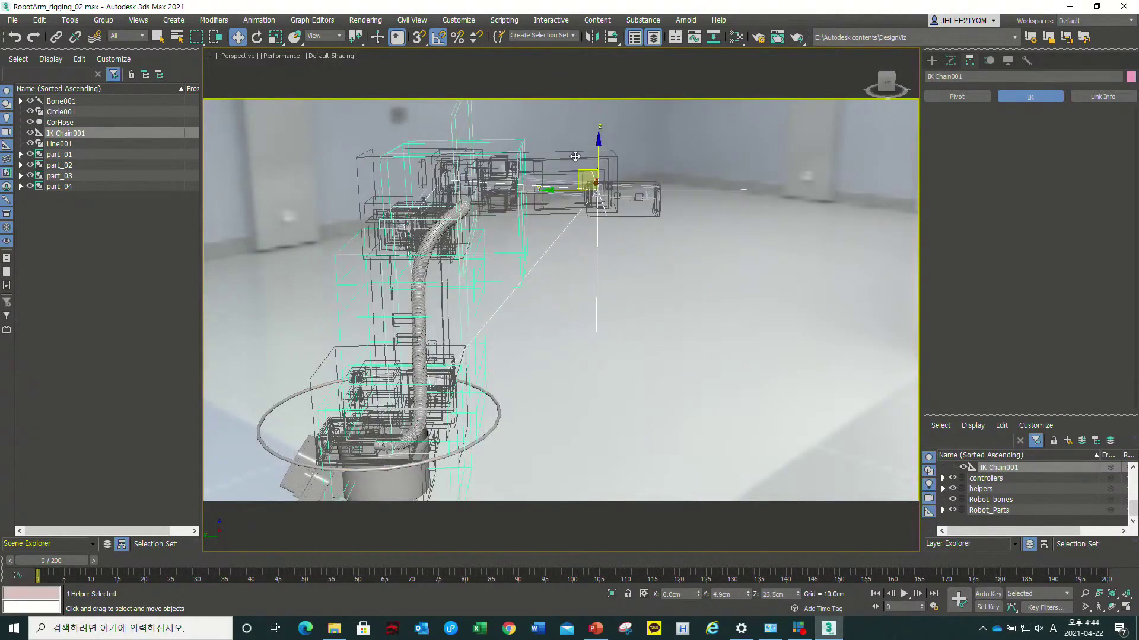
left_click_drag(560, 142, 533, 108)
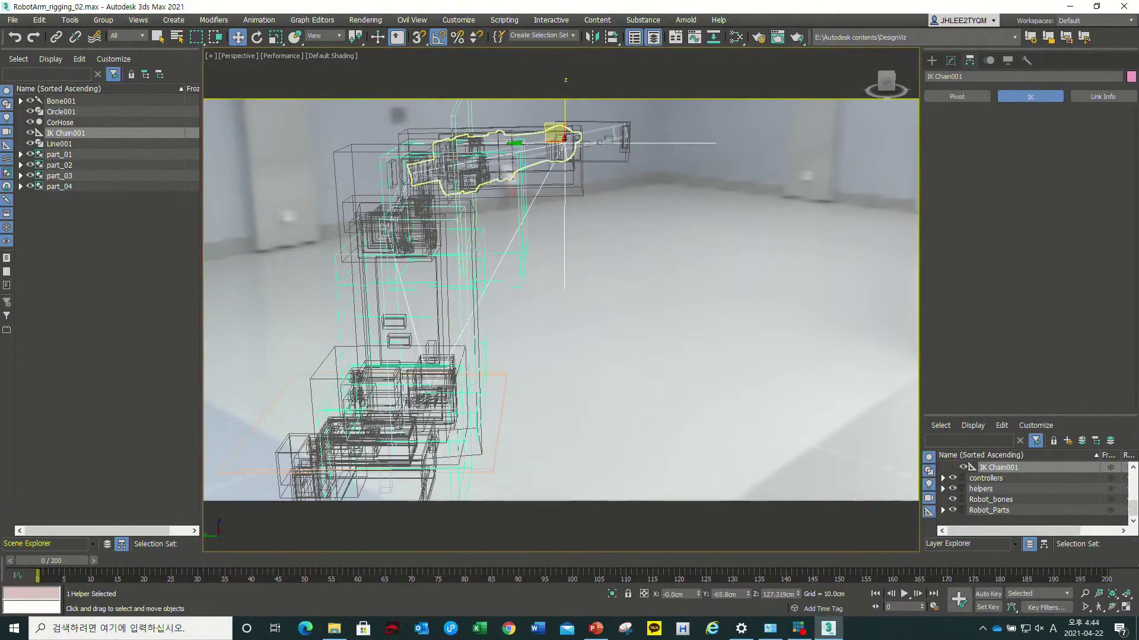
middle_click_drag(437, 219, 568, 277, "alt")
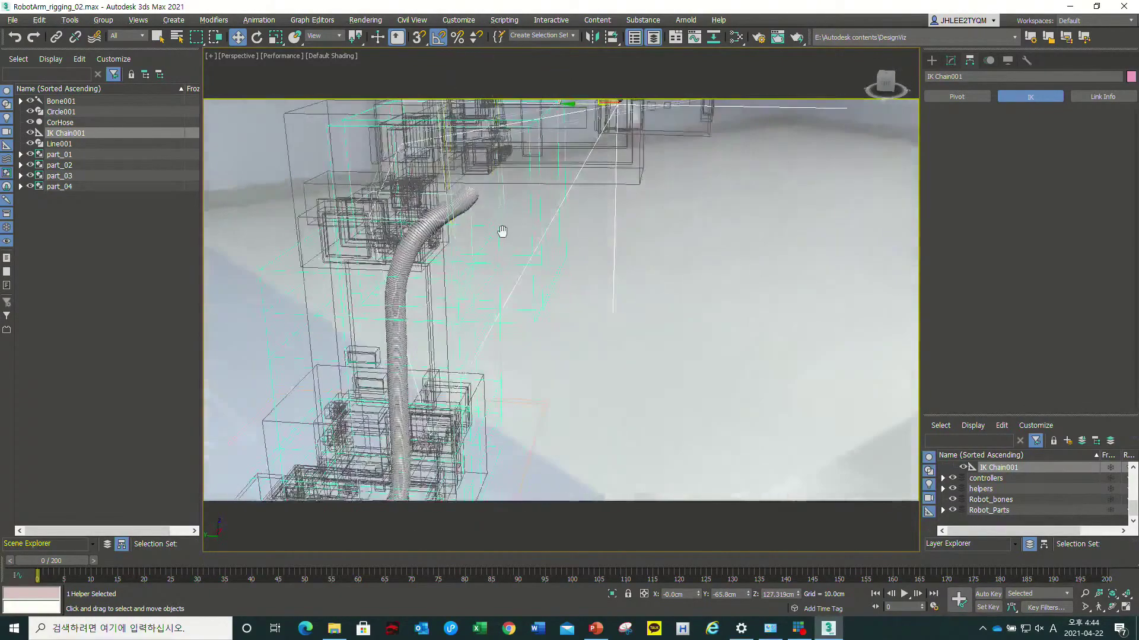
middle_click_drag(658, 284, 694, 272, "alt")
middle_click_drag(454, 168, 584, 277, "alt")
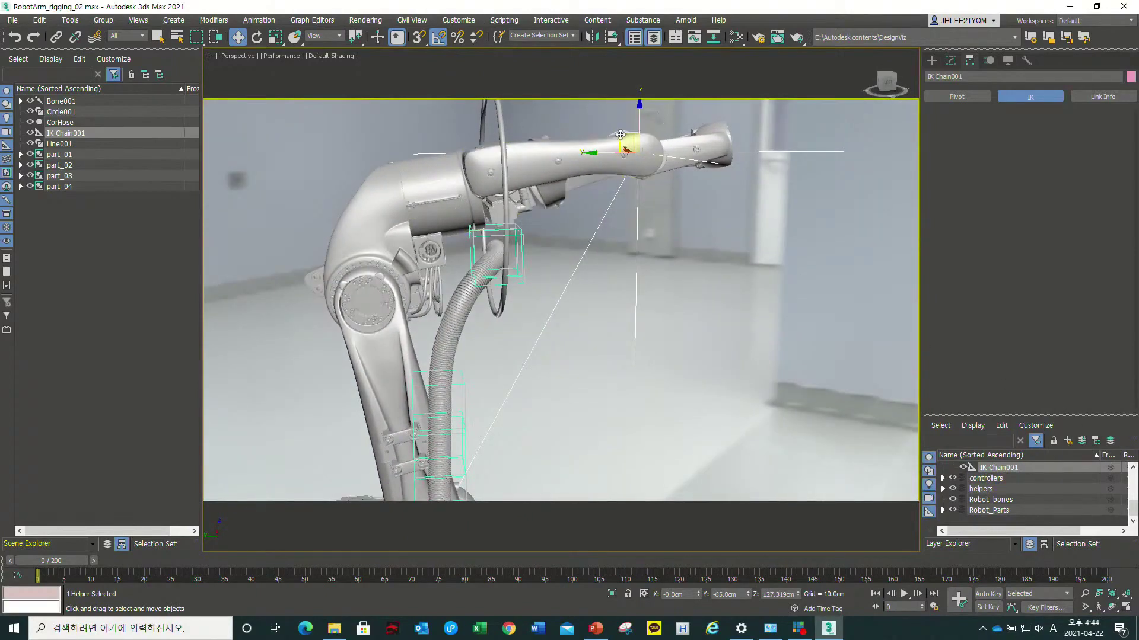
mouse_move(592, 111)
left_mouse_down()
mouse_move(632, 151)
mouse_move(650, 319)
left_mouse_up()
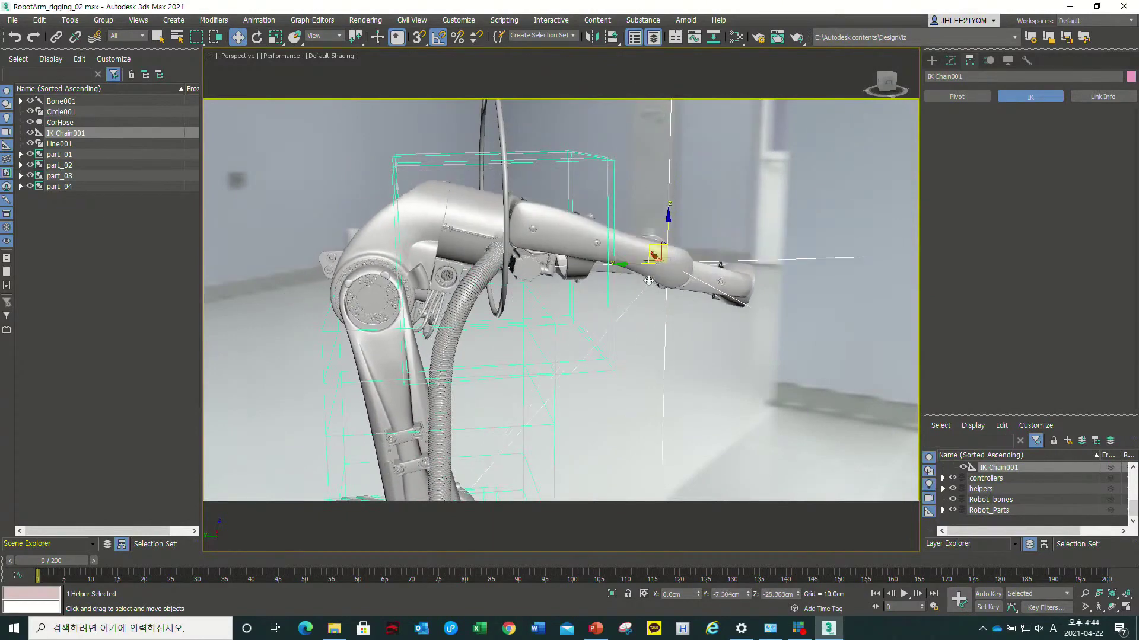
left_click_drag(650, 320, 659, 227)
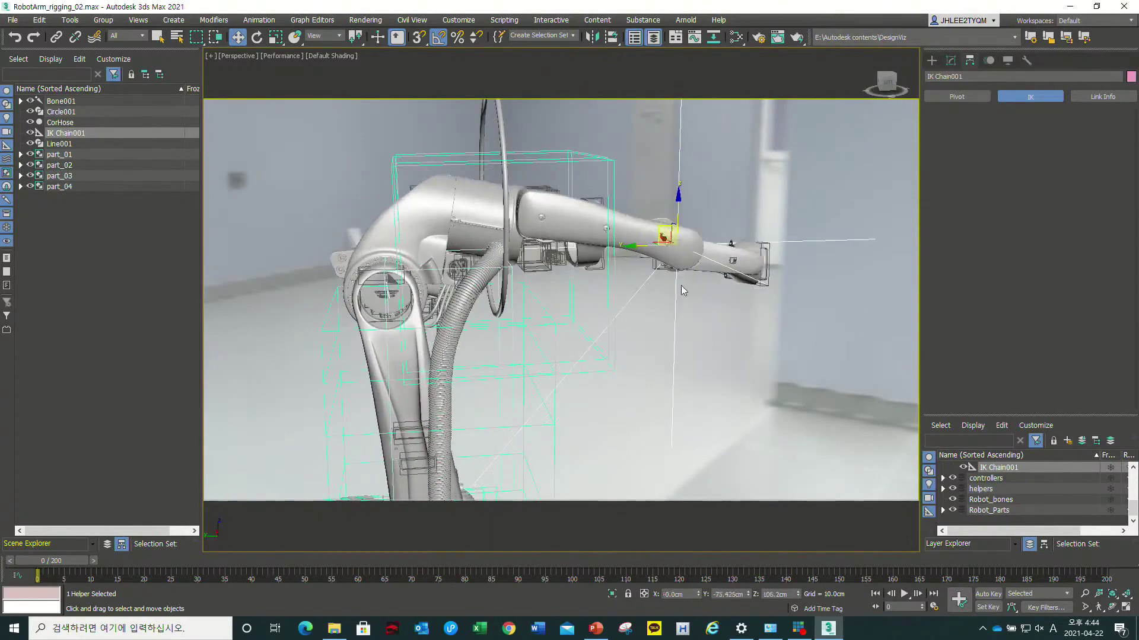
key("ctrl+z")
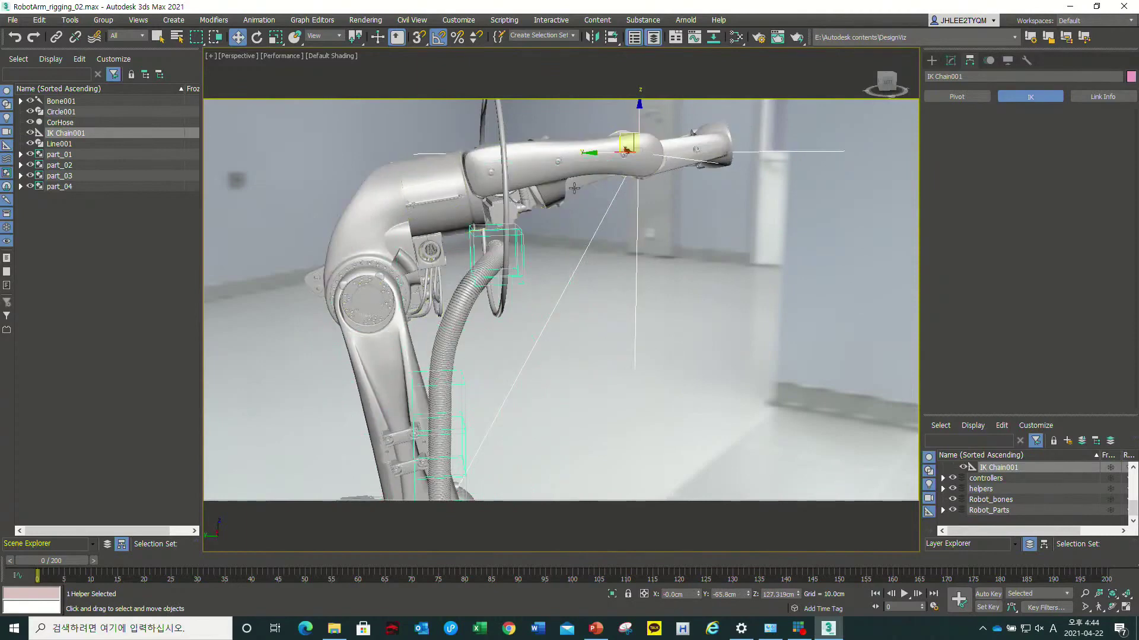
- Undo the recent goal moves to return the arm to an earlier pose
left_click(584, 274)
scroll(1010, 332, "down", 3)
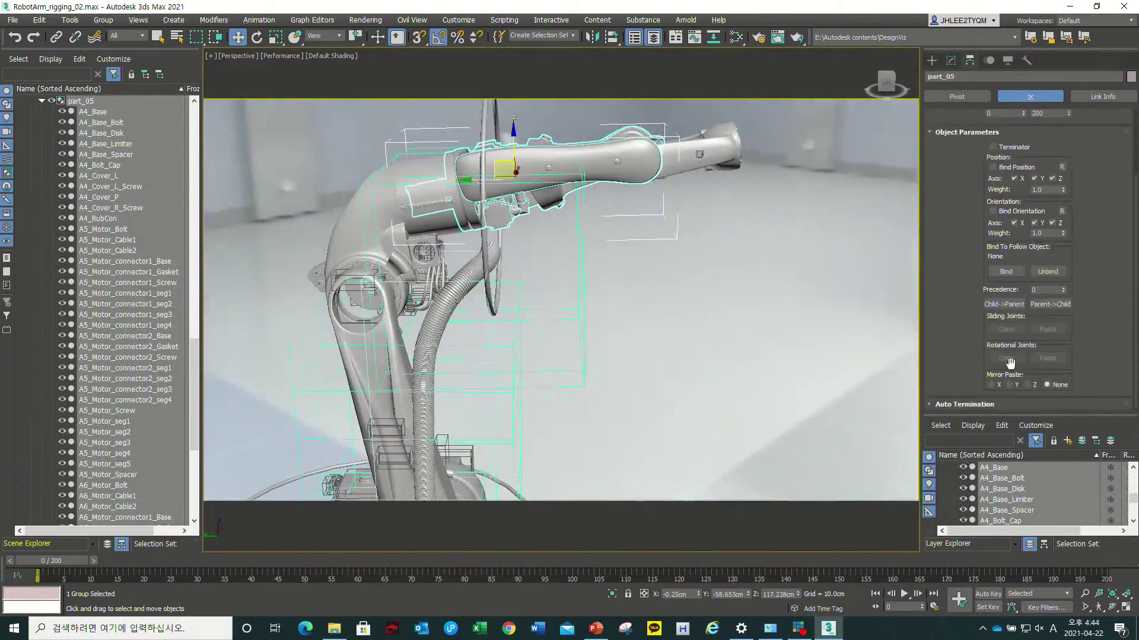
scroll(1030, 333, "up", 1)
scroll(1029, 335, "up", 1)
scroll(1028, 336, "up", 1)
key("ctrl+z")
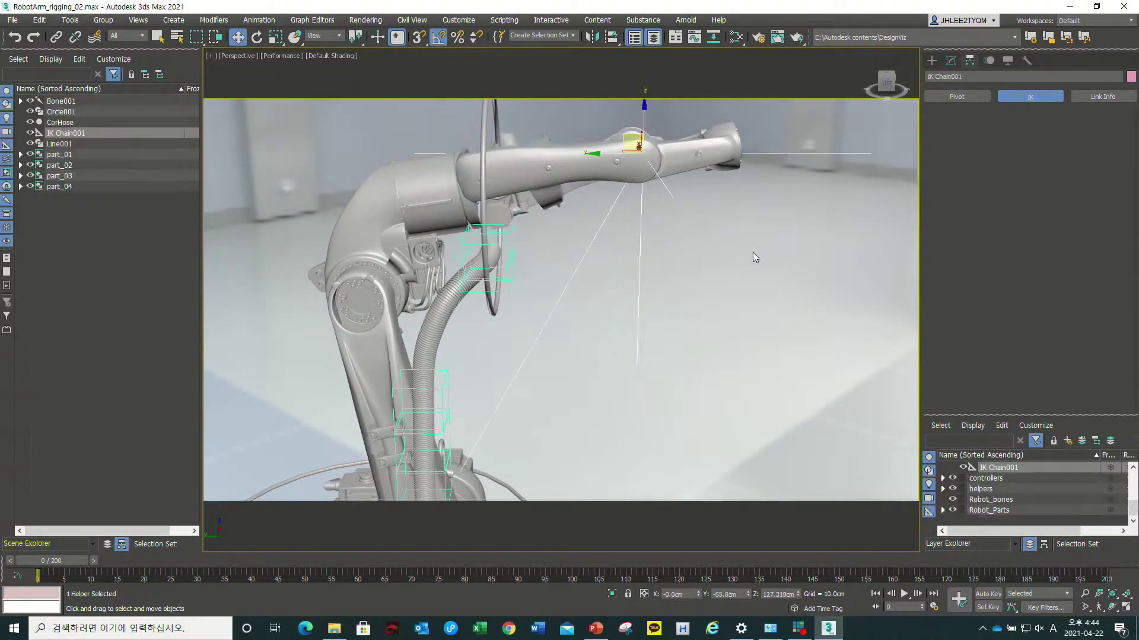
key("ctrl+z")
key("ctrl+z")
key("ctrl+z")
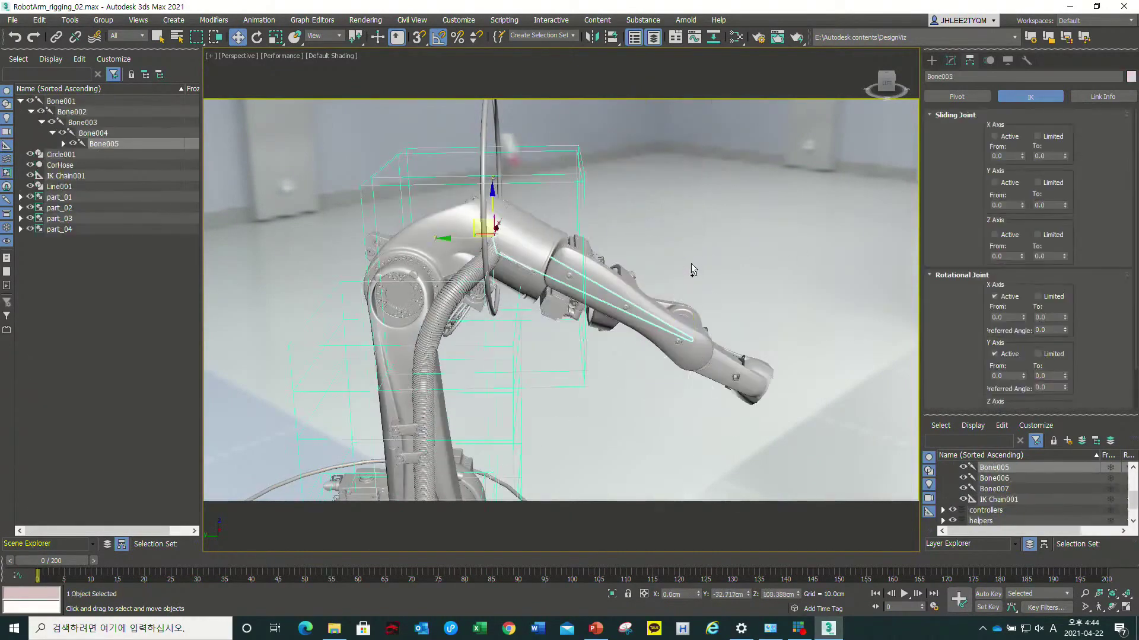
key("ctrl+z")
key("ctrl+z")
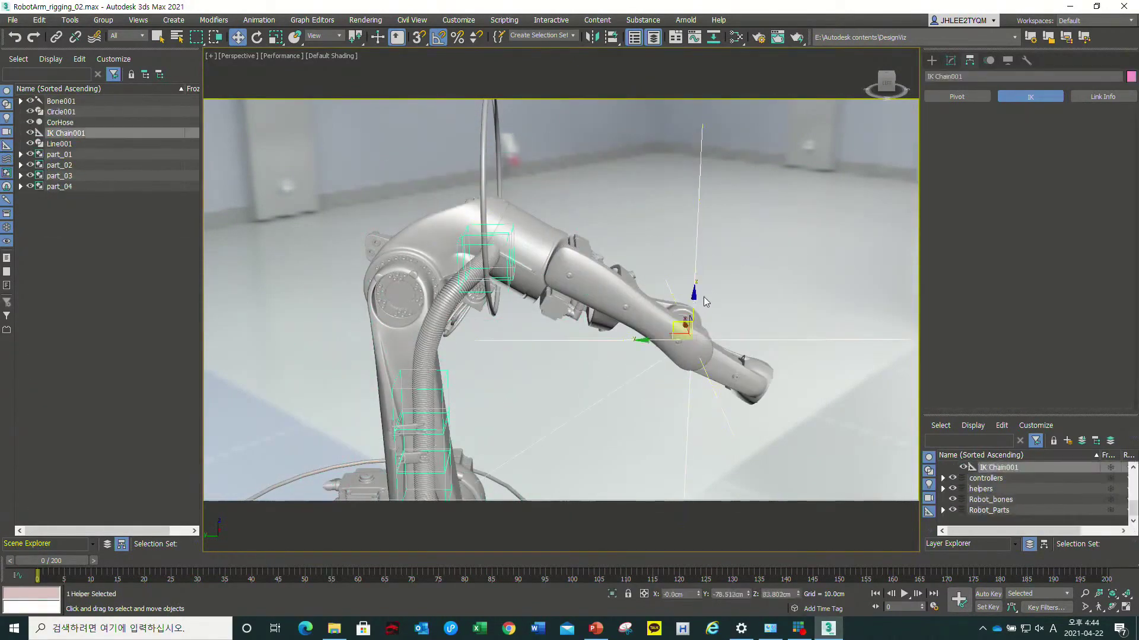
- Test-move the IK Chain001 goal again, cancelling to keep its original raised position
mouse_move(693, 289)
left_mouse_down()
mouse_move(693, 169)
mouse_move(649, 288)
left_mouse_up()
middle_click_drag(649, 288, 712, 308, "alt")
middle_click_drag(768, 277, 756, 278, "alt")
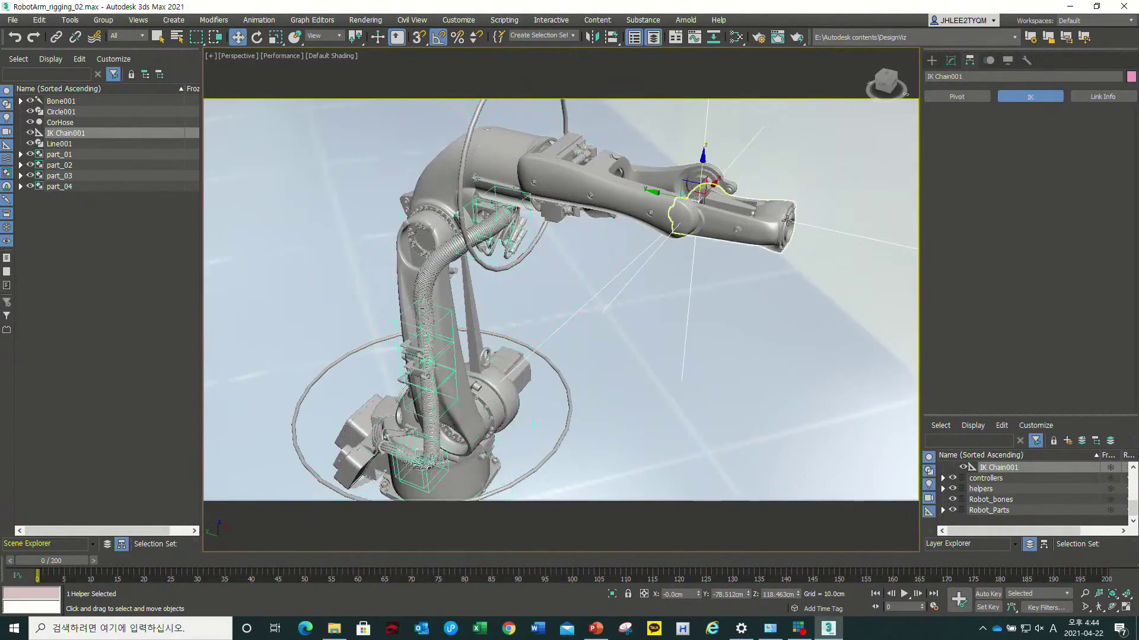
mouse_move(695, 188)
left_mouse_down()
mouse_move(692, 267)
mouse_move(690, 212)
left_mouse_up()
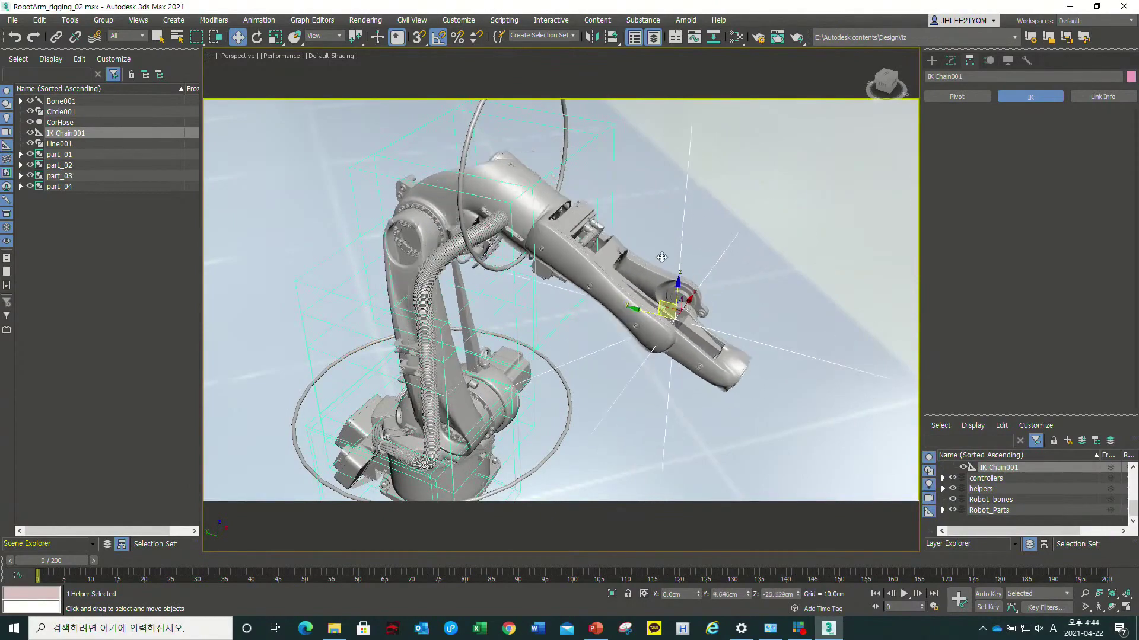
right_click(690, 212)
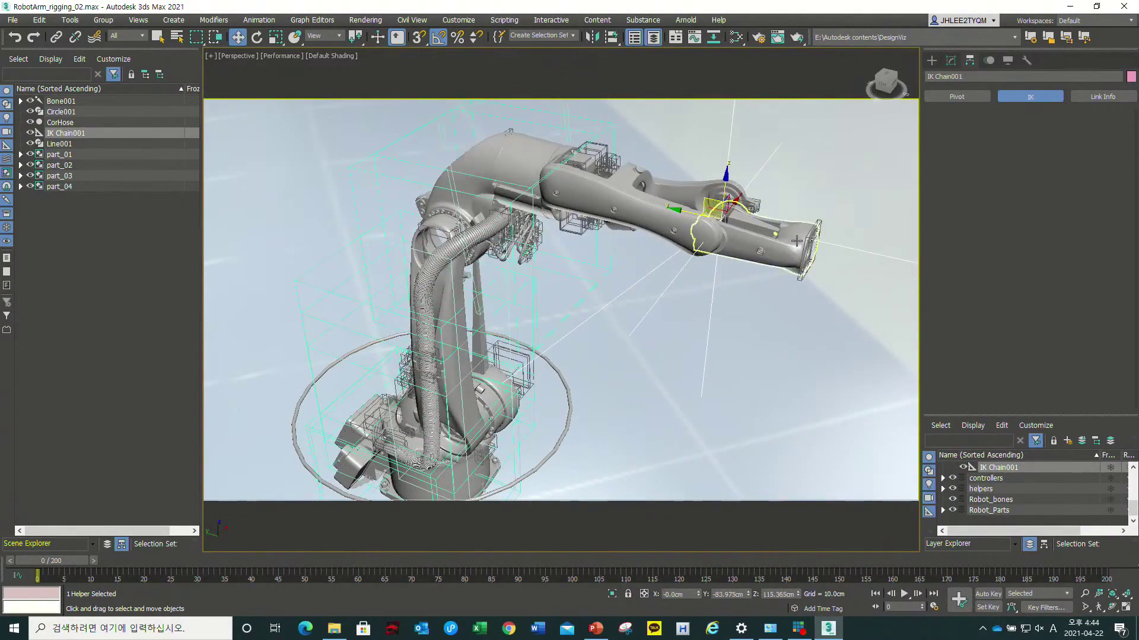
middle_click_drag(692, 237, 682, 260, "alt")
scroll(682, 261, "up", 3)
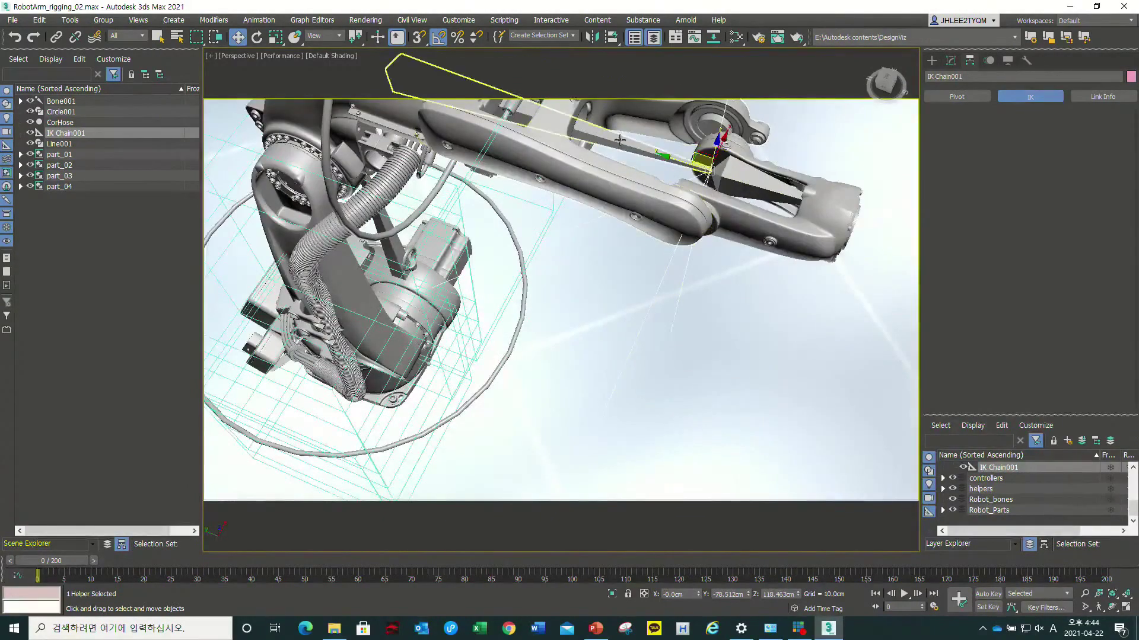
left_click(650, 203)
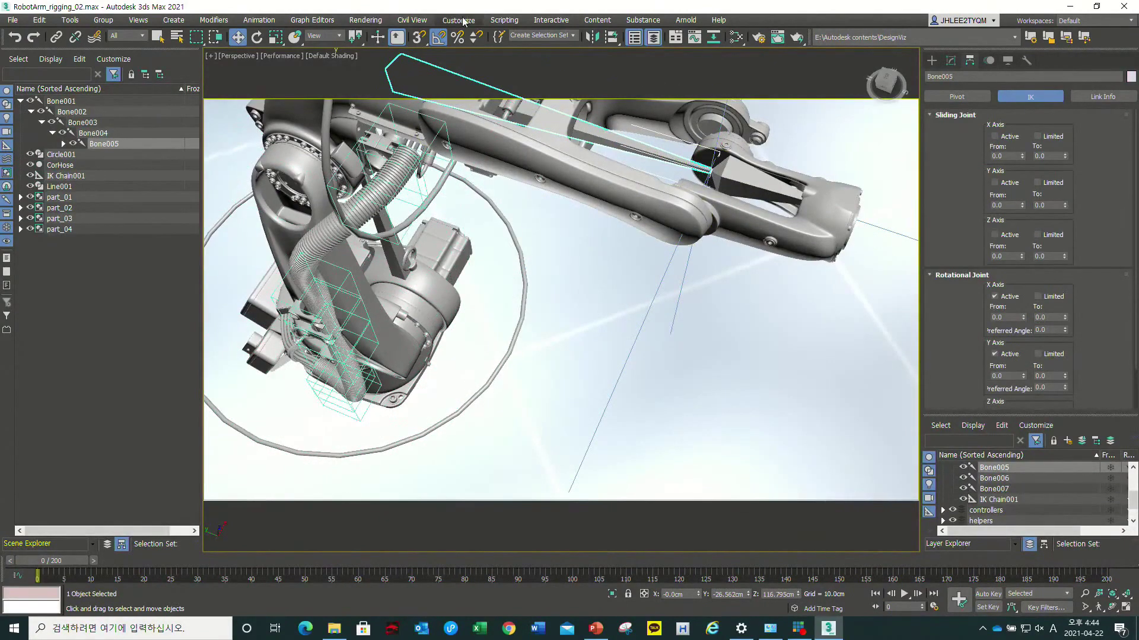
- Try an HI Solver chain, then select Bone006 and frame the wrist in view
left_click(259, 20)
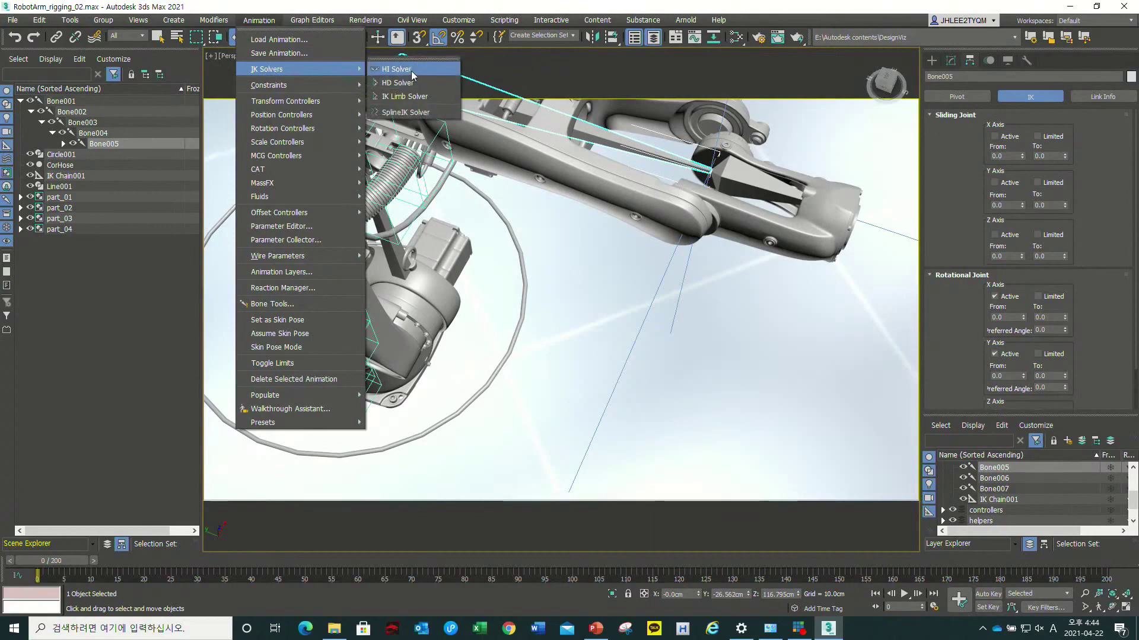
left_click(396, 69)
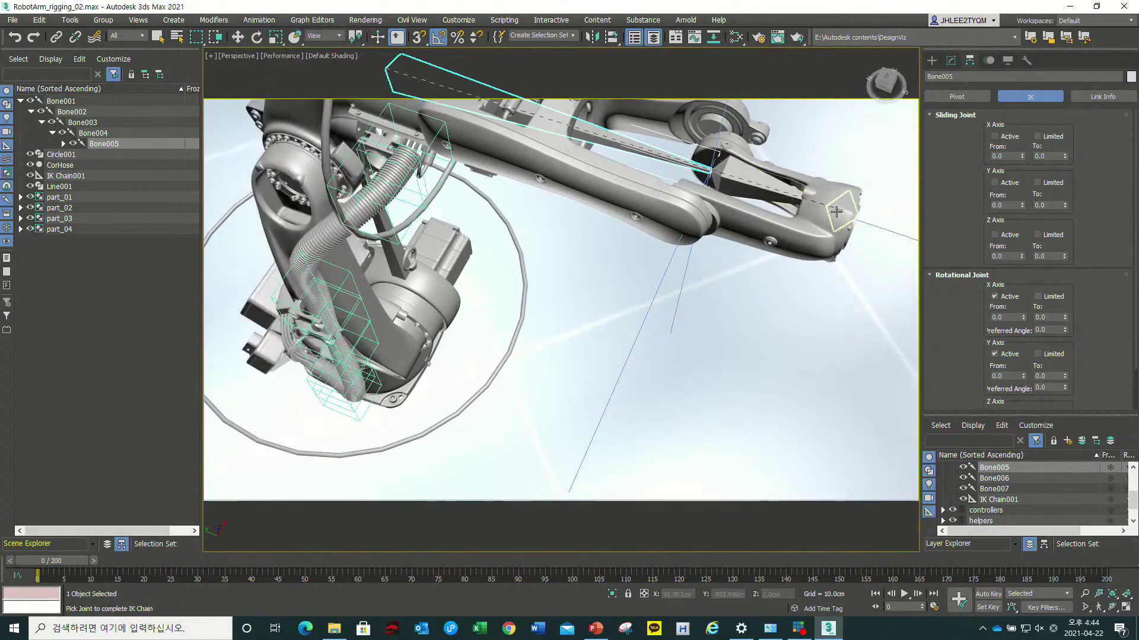
left_click(784, 210)
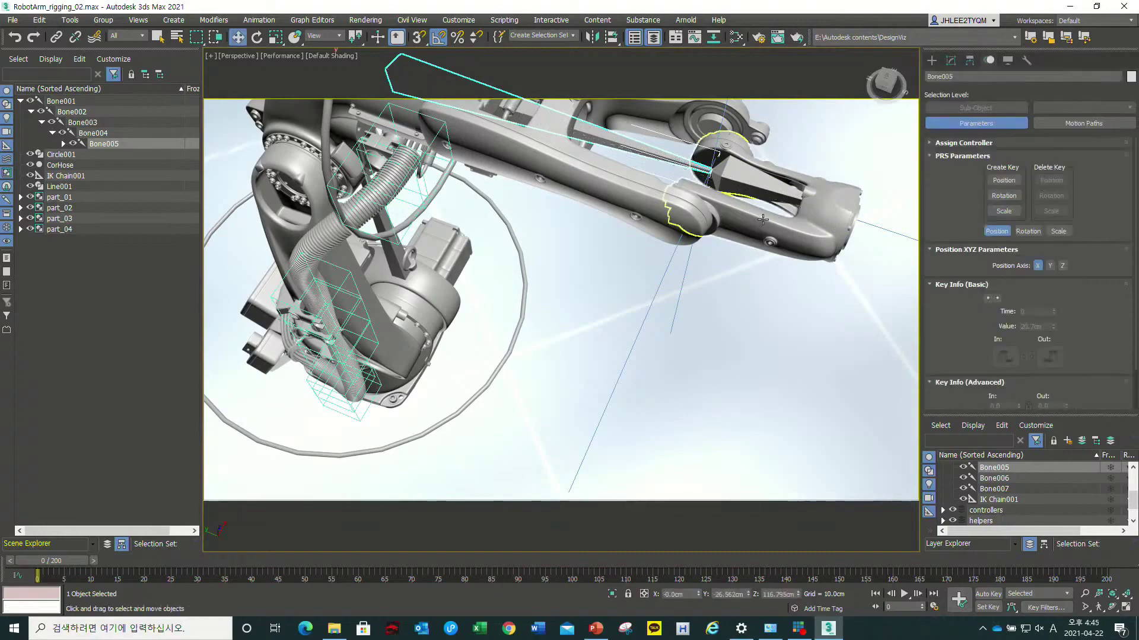
left_click(774, 256)
left_click(784, 211)
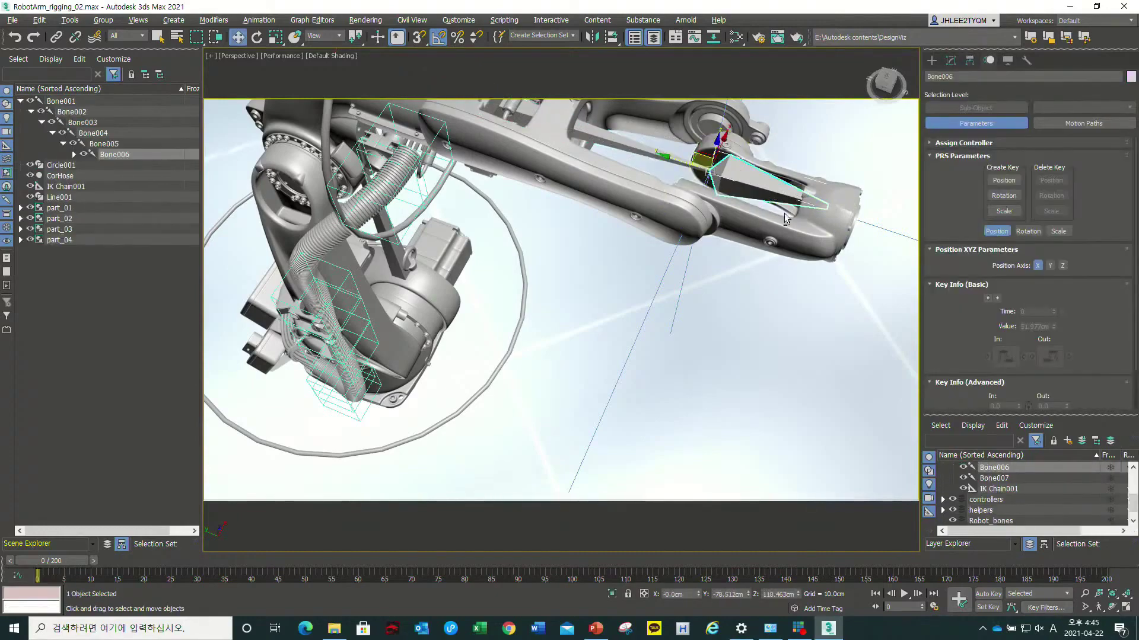
middle_click_drag(784, 213, 744, 187, "alt")
scroll(696, 236, "up", 3)
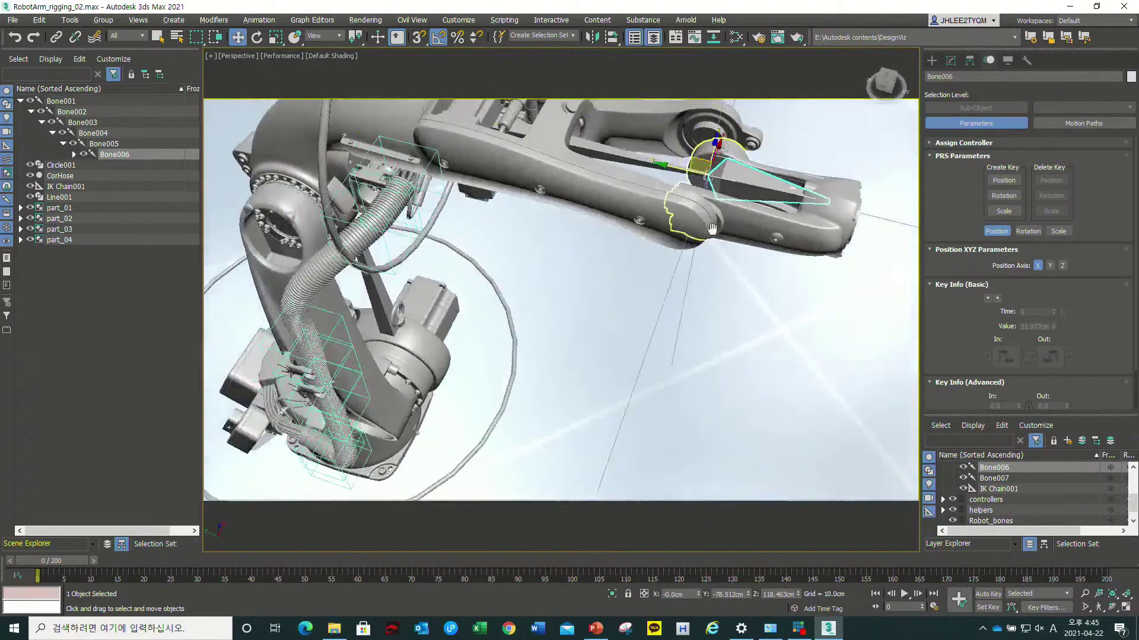
scroll(664, 235, "up", 3)
middle_click_drag(664, 234, 606, 255)
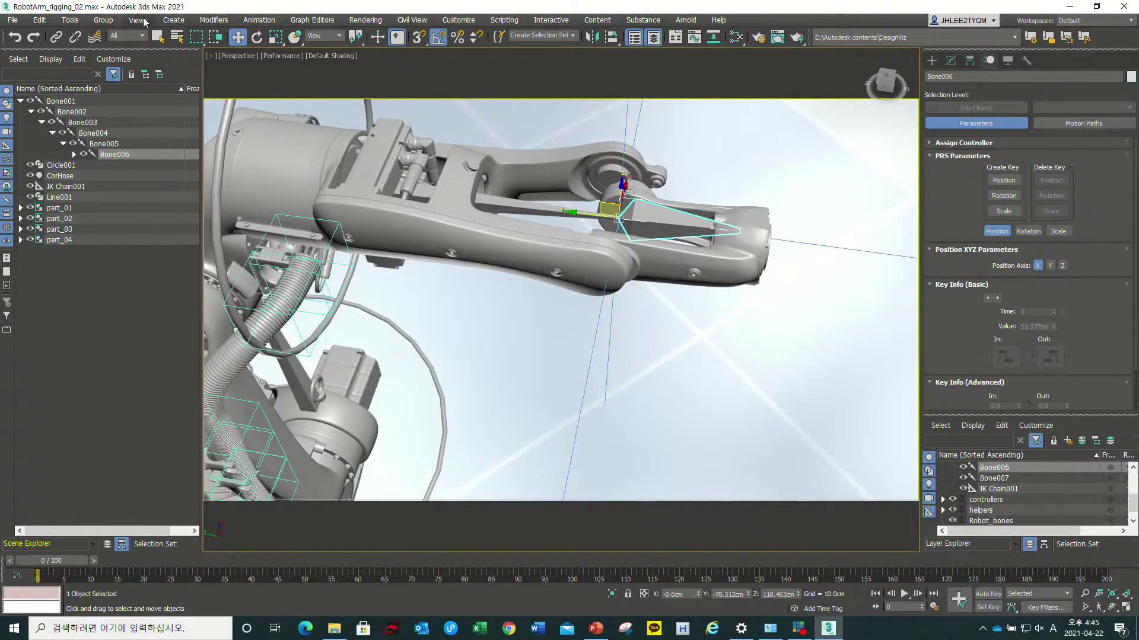
- Create IK Chain002 from Bone006 to Bone007 and drag its goal to bend the forearm
left_click(259, 20)
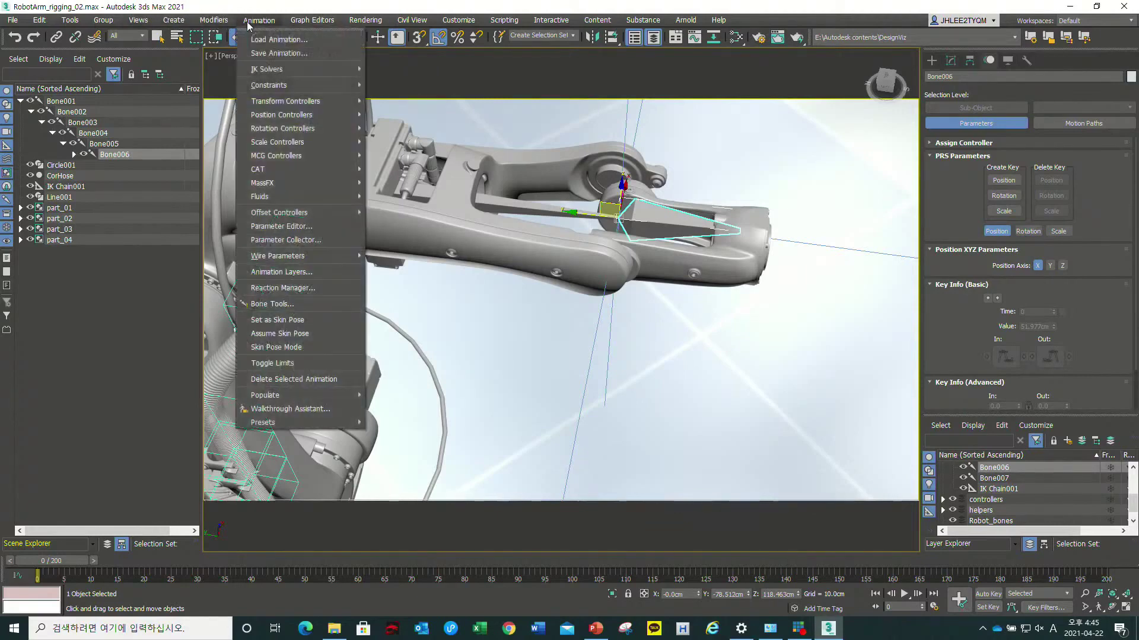
left_click(399, 69)
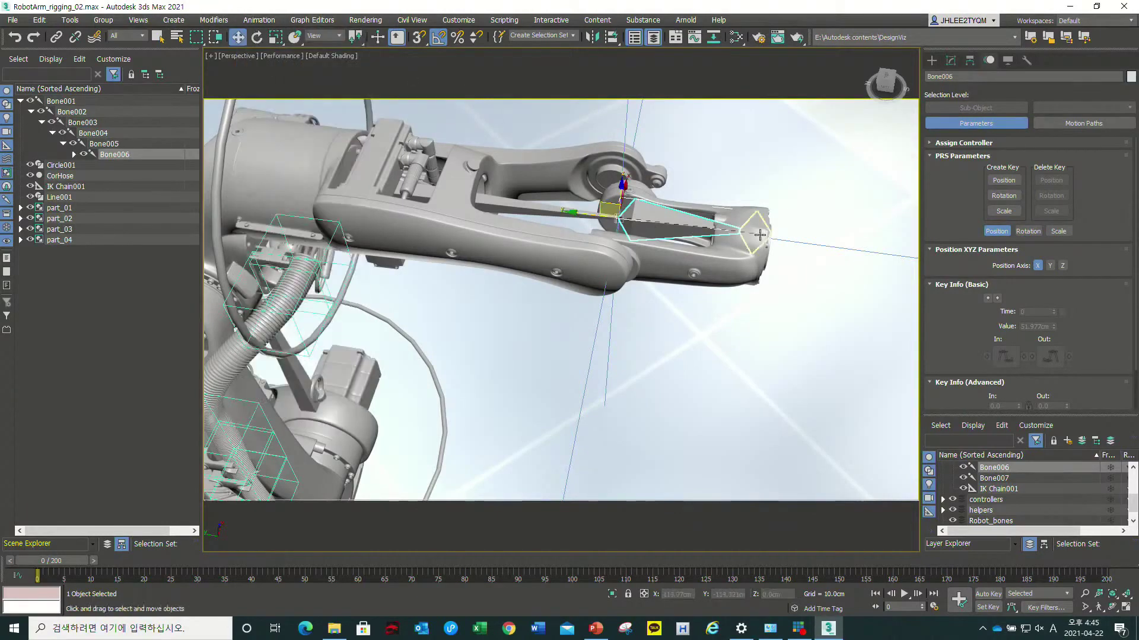
left_click(759, 235)
middle_click_drag(737, 183, 732, 221, "alt")
mouse_move(733, 221)
left_mouse_down()
mouse_move(694, 285)
mouse_move(726, 251)
left_mouse_up()
- Orbit out to view the whole robot and select IK Chain001
mouse_move(726, 251)
middle_mouse_down("alt")
mouse_move(625, 287)
mouse_move(597, 269)
middle_mouse_up("alt")
scroll(625, 287, "down", 5)
scroll(603, 273, "up", 8)
scroll(602, 272, "down", 3)
scroll(553, 301, "down", 5)
scroll(536, 250, "up", 3)
mouse_move(554, 301)
middle_mouse_down("alt")
mouse_move(536, 250)
mouse_move(547, 283)
mouse_move(528, 294)
mouse_move(653, 183)
middle_mouse_up("alt")
left_click(655, 173)
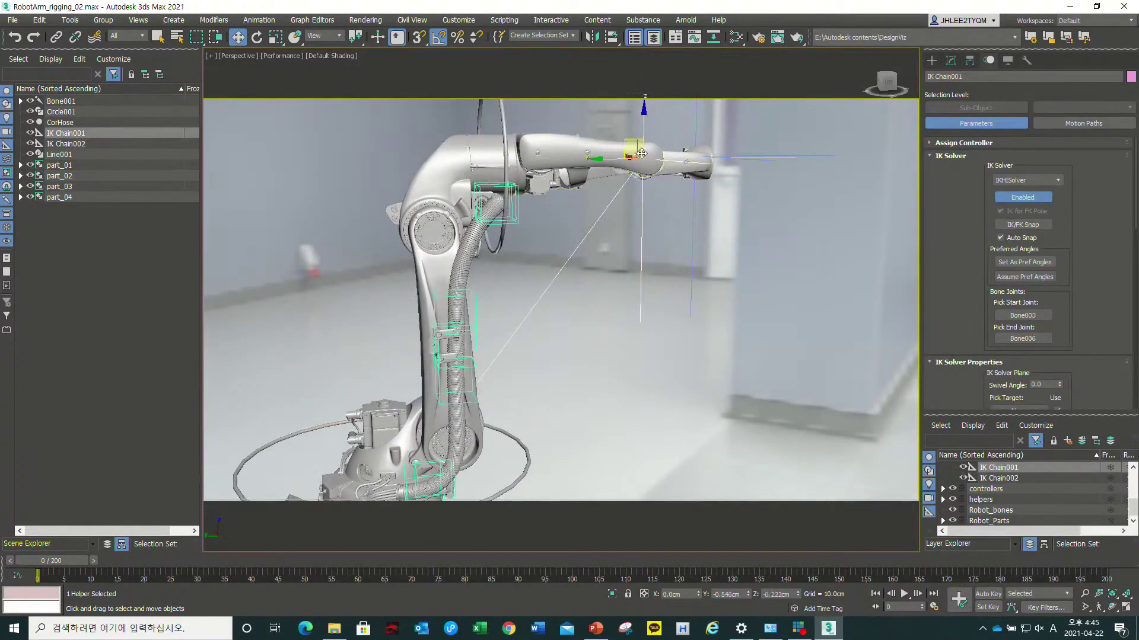
left_click_drag(642, 154, 485, 226)
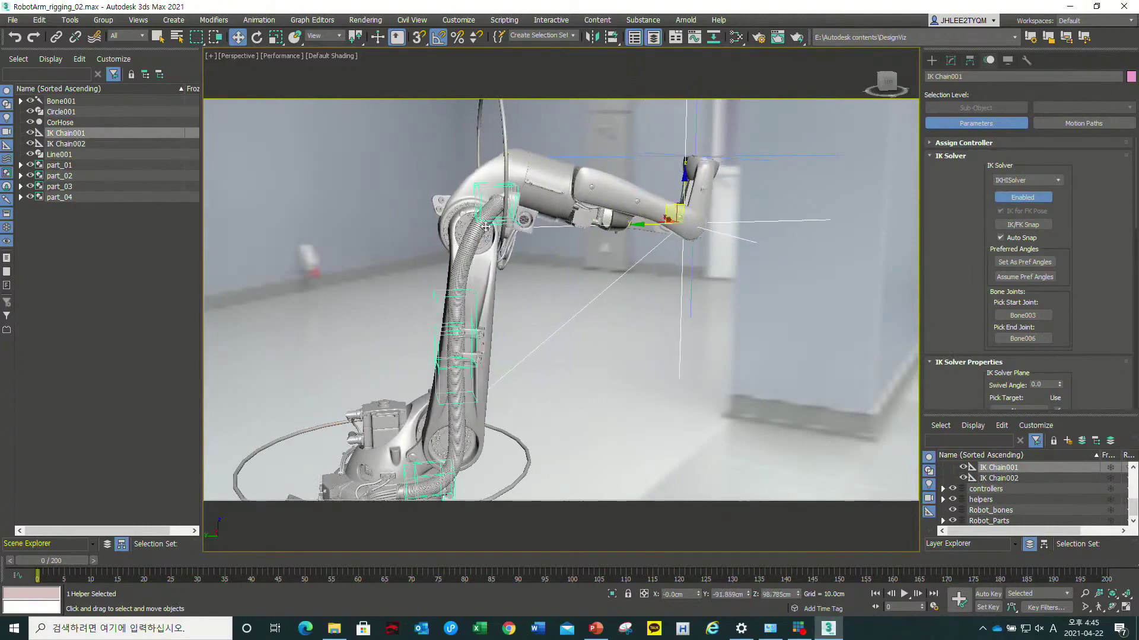
mouse_move(456, 352)
middle_mouse_down("alt")
mouse_move(593, 309)
mouse_move(551, 351)
middle_mouse_up("alt")
scroll(625, 293, "up", 4)
scroll(625, 293, "down", 4)
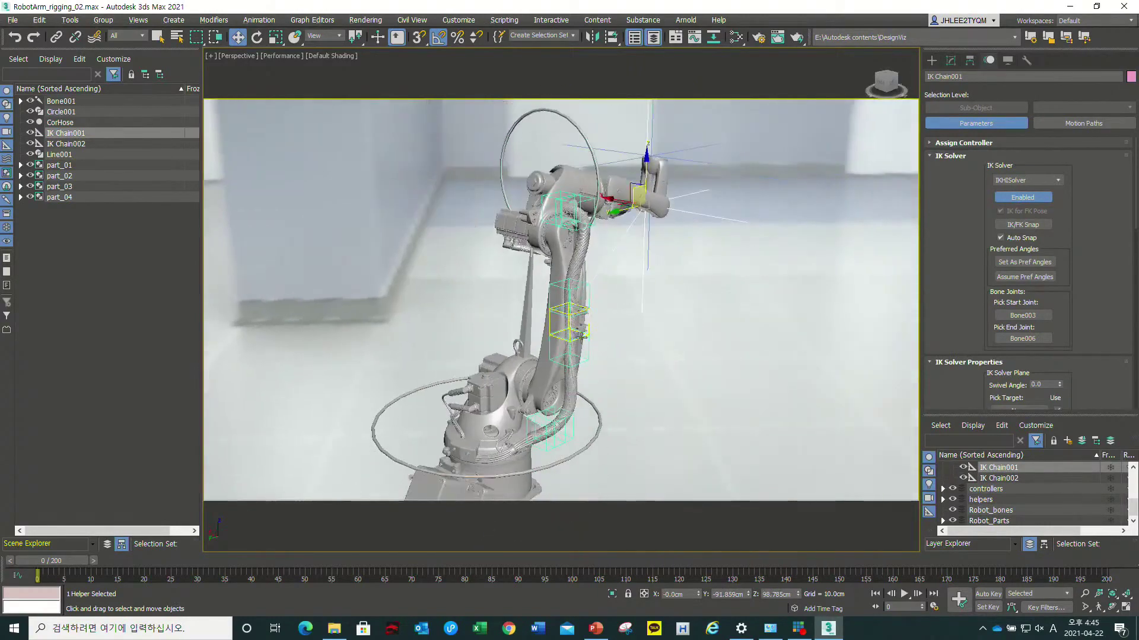
scroll(552, 351, "up", 3)
middle_click_drag(507, 161, 527, 332, "alt")
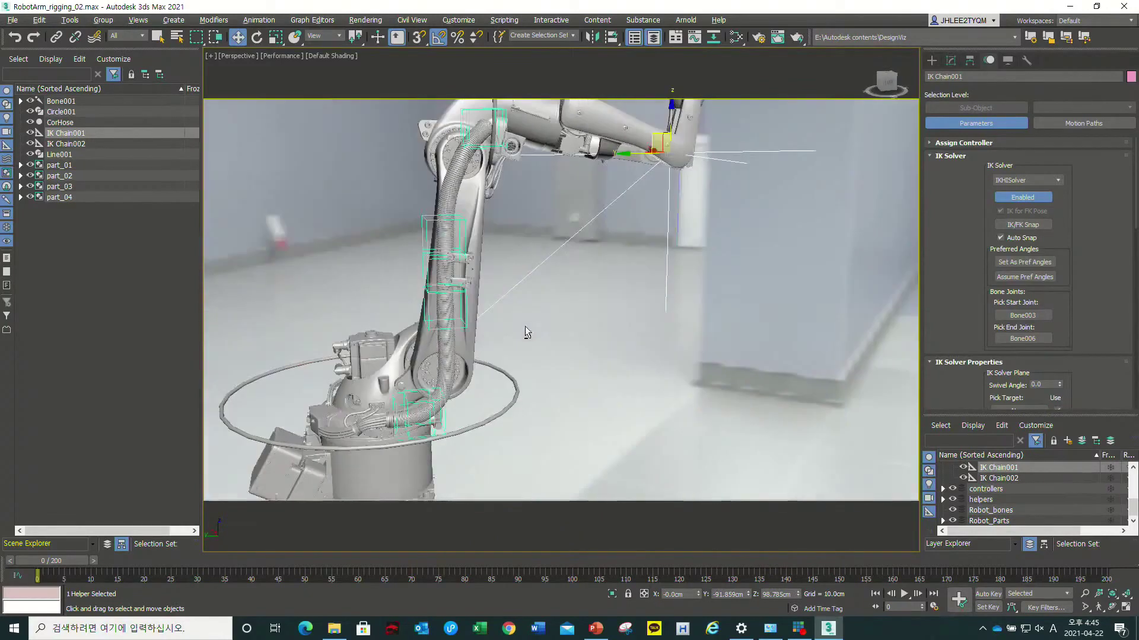
mouse_move(514, 243)
middle_mouse_down("alt")
mouse_move(513, 253)
mouse_move(510, 236)
middle_mouse_up("alt")
key("alt+Tab")
key("alt+Tab")
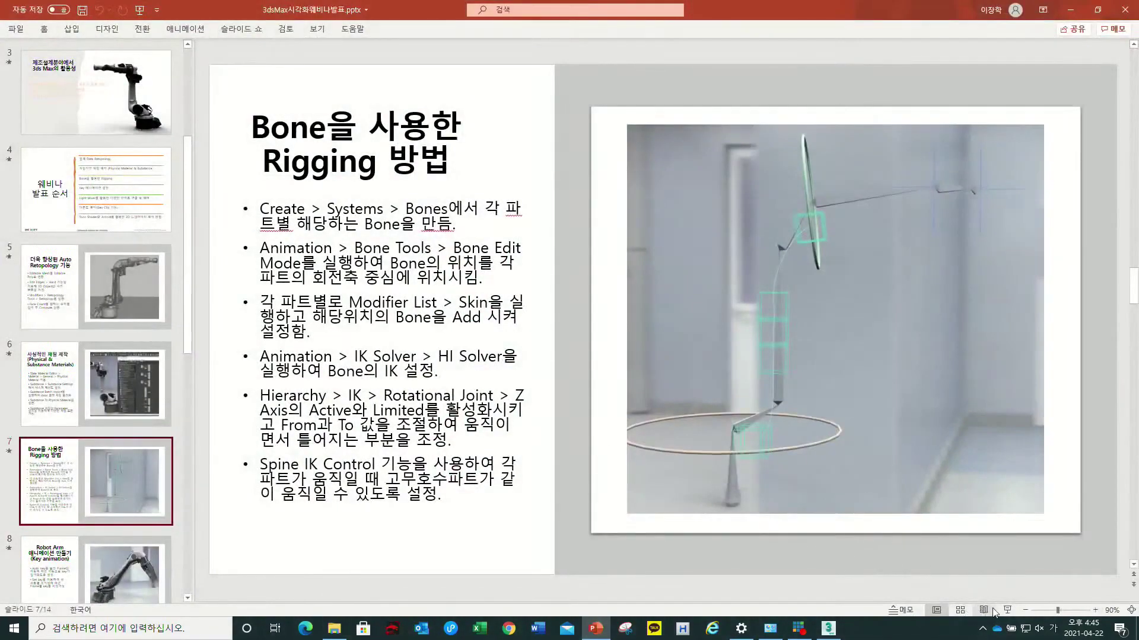
- Present slide 7, 'Bone을 사용한 Rigging 방법', full screen, then return to 3ds Max
left_click(1004, 609)
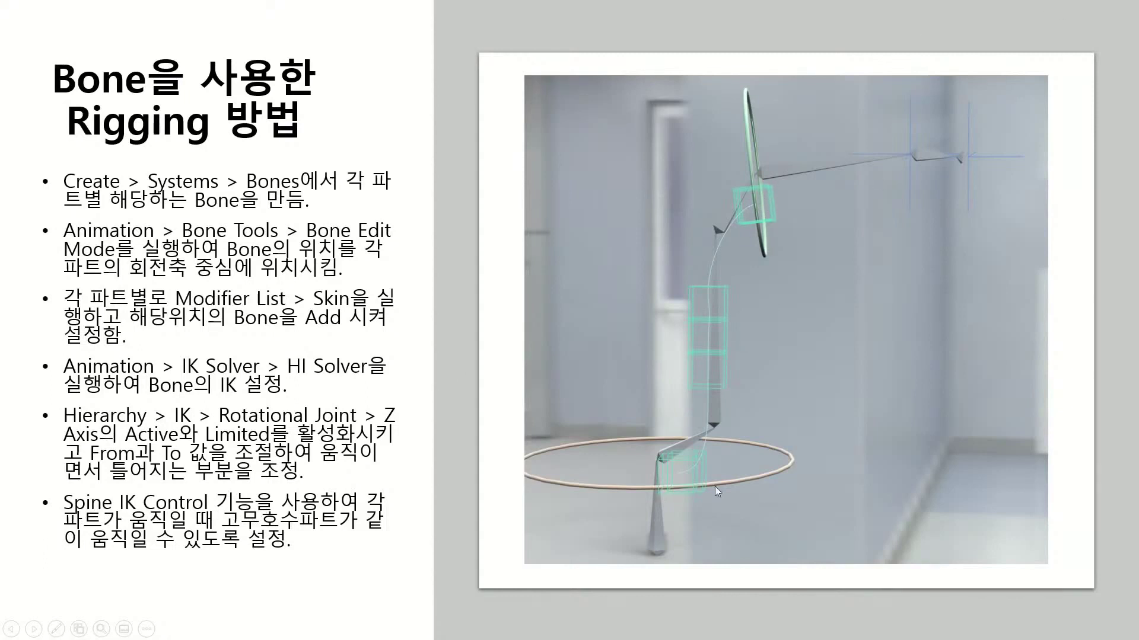
key("alt+Tab")
key("alt+Tab")
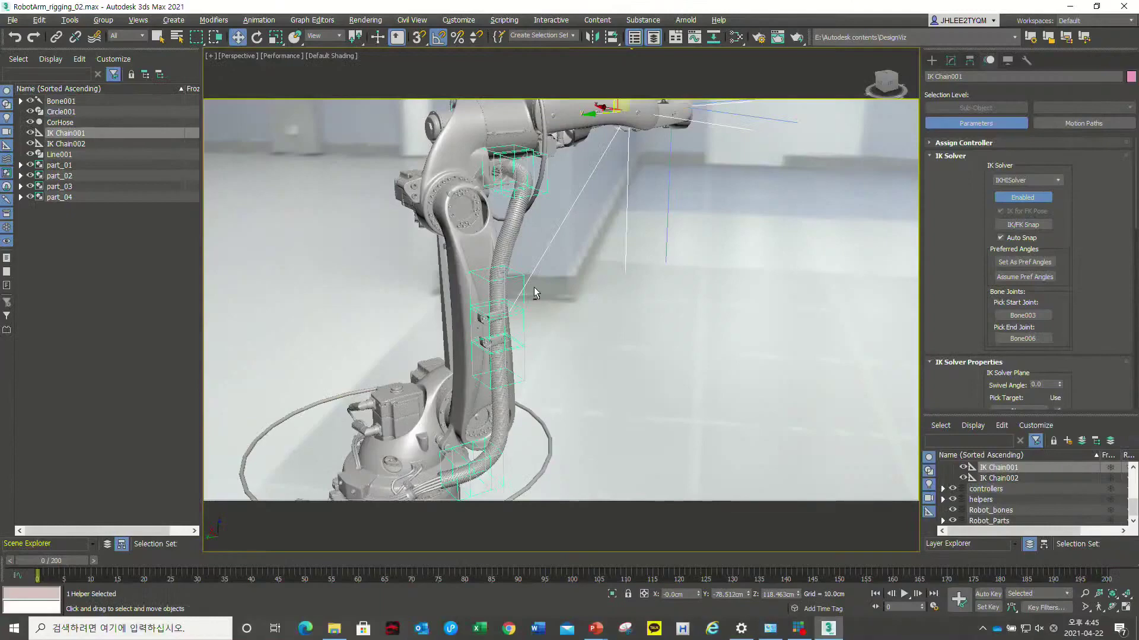
- Select the CorHose hose and pull it away from the robot arm
middle_click_drag(535, 293, 557, 288, "alt")
scroll(558, 288, "up", 3)
left_click(563, 291)
scroll(558, 285, "up", 2)
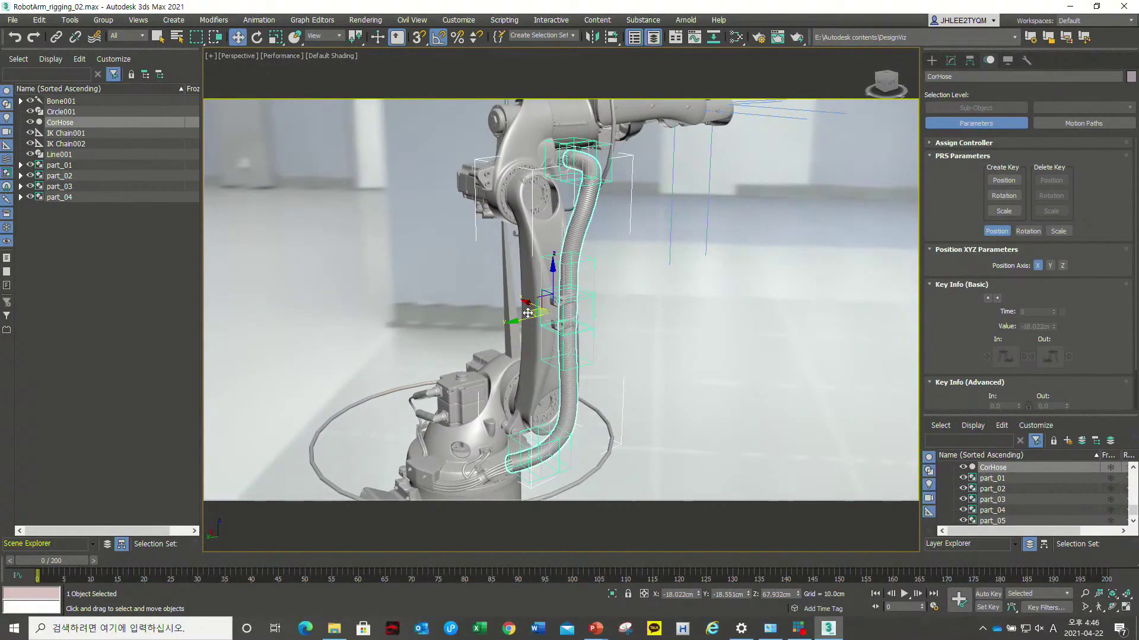
middle_click_drag(528, 313, 556, 186, "alt")
scroll(555, 186, "up", 4)
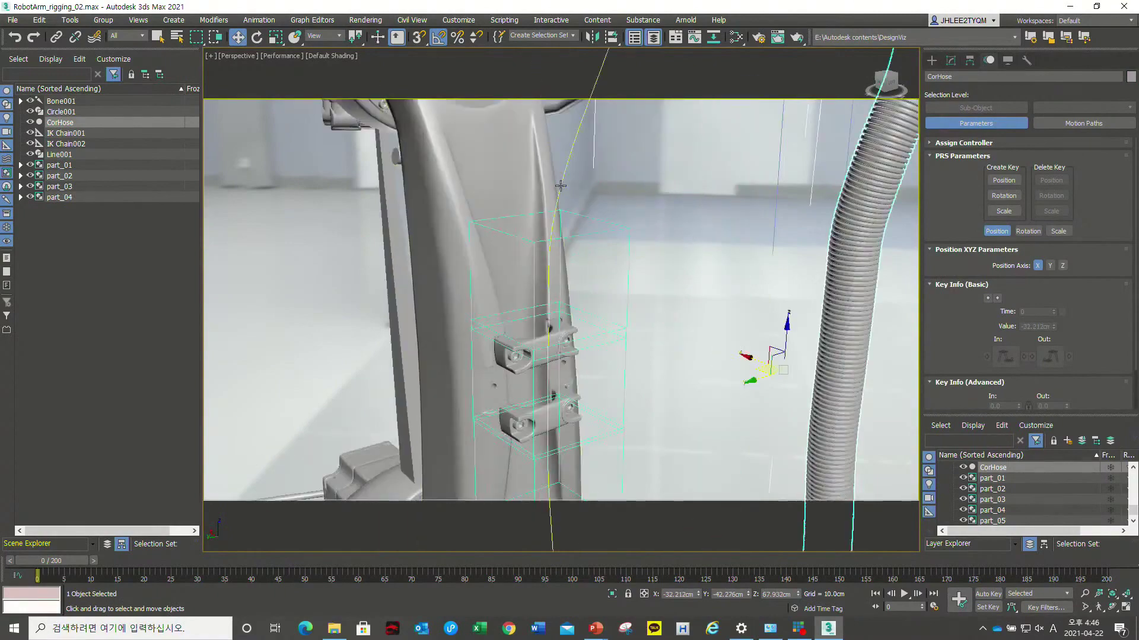
- Select the Line001 spline and orbit to inspect it along the arm
left_click(560, 186)
scroll(560, 186, "down", 5)
mouse_move(593, 220)
middle_mouse_down("alt")
mouse_move(687, 231)
mouse_move(611, 237)
middle_mouse_up("alt")
scroll(611, 248, "up", 2)
scroll(578, 236, "up", 2)
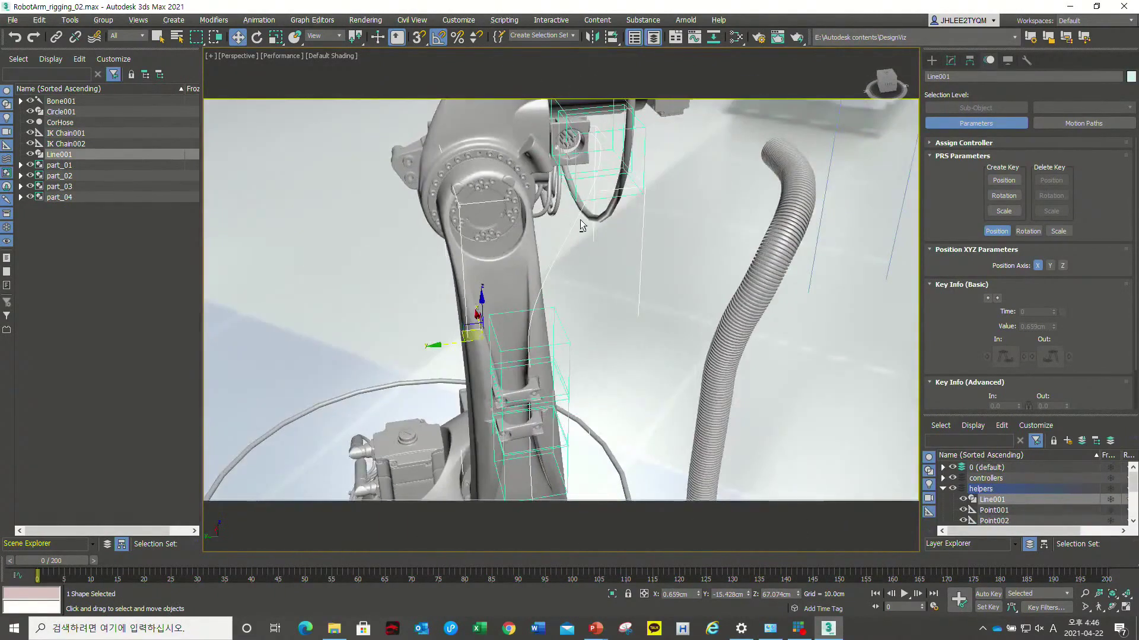
middle_click_drag(580, 220, 577, 226, "alt")
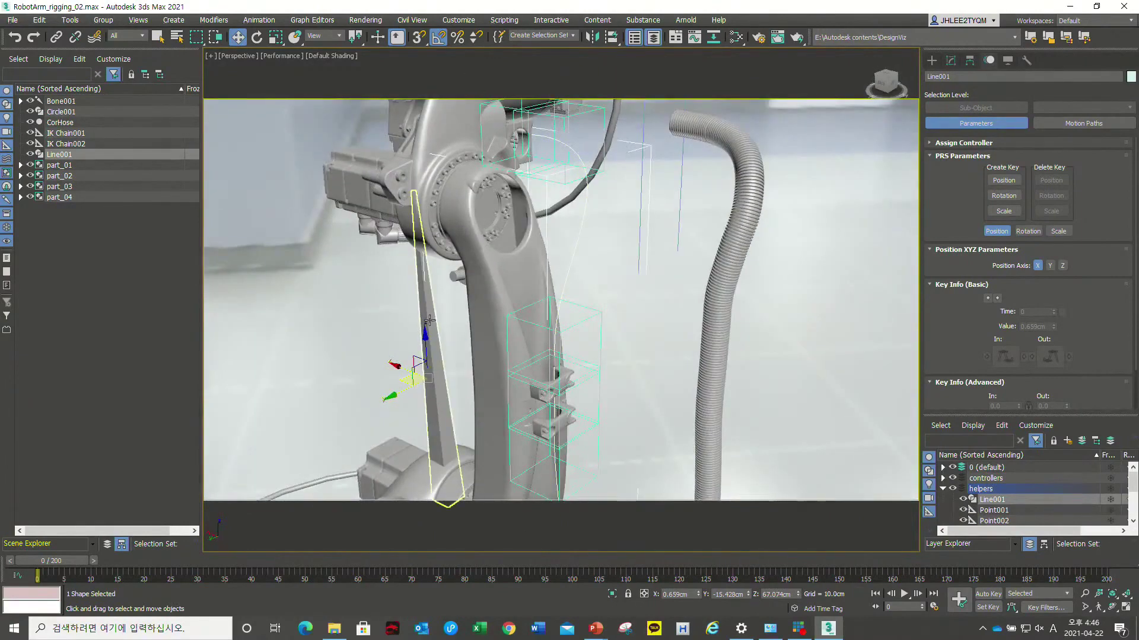
scroll(428, 320, "down", 3)
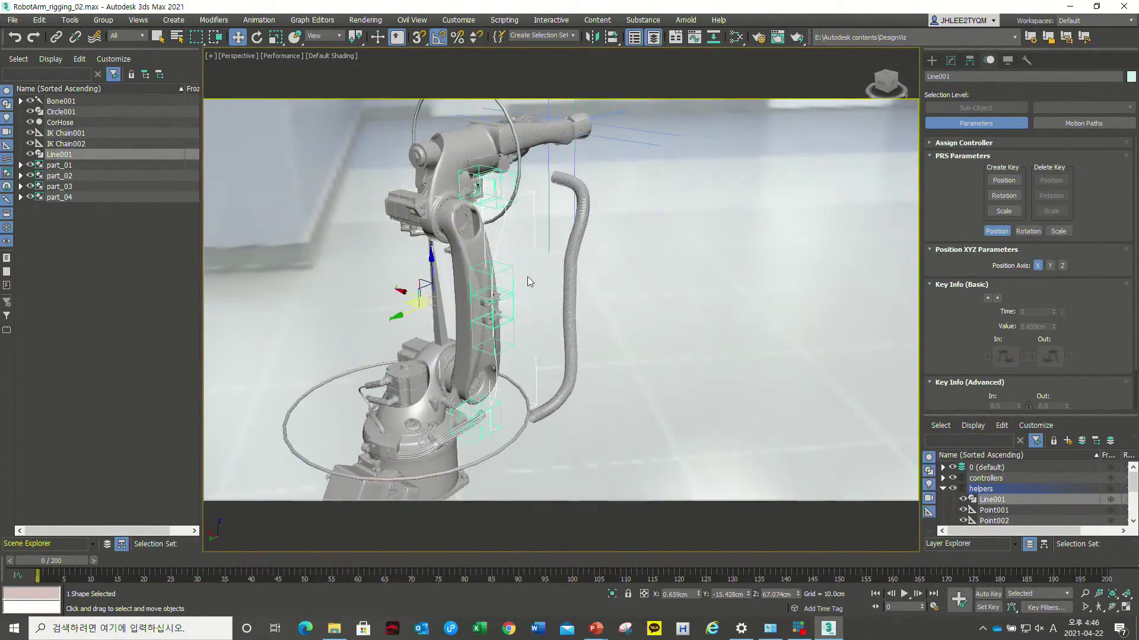
scroll(529, 281, "up", 2)
- Reselect CorHose and move it back beside the arm's upright section
scroll(530, 251, "up", 2)
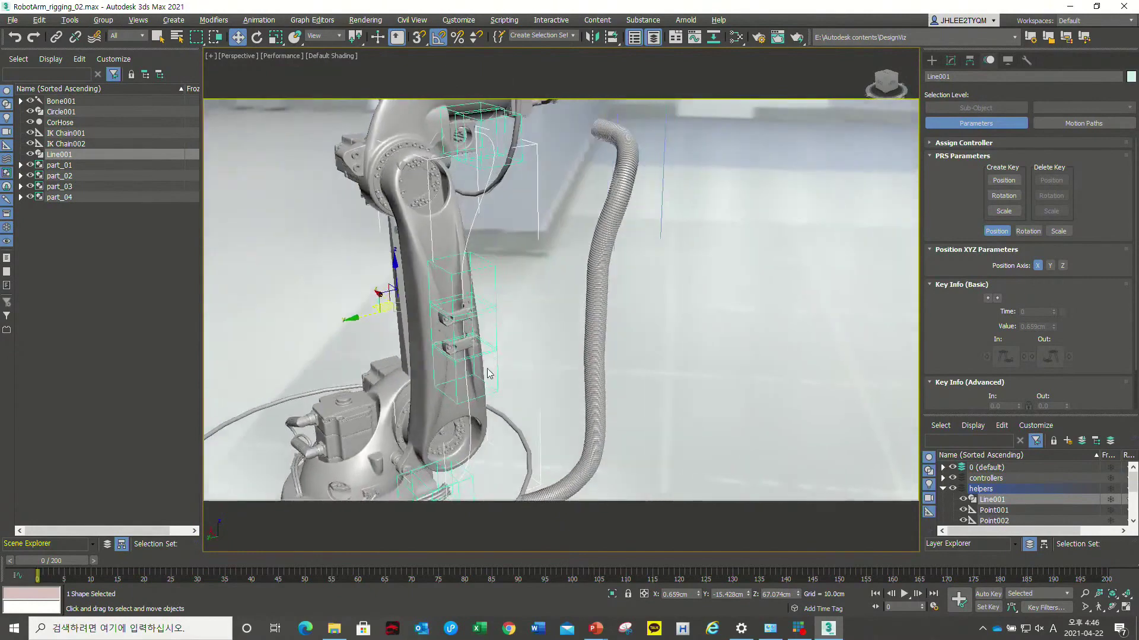
scroll(530, 251, "up", 2)
scroll(529, 251, "up", 2)
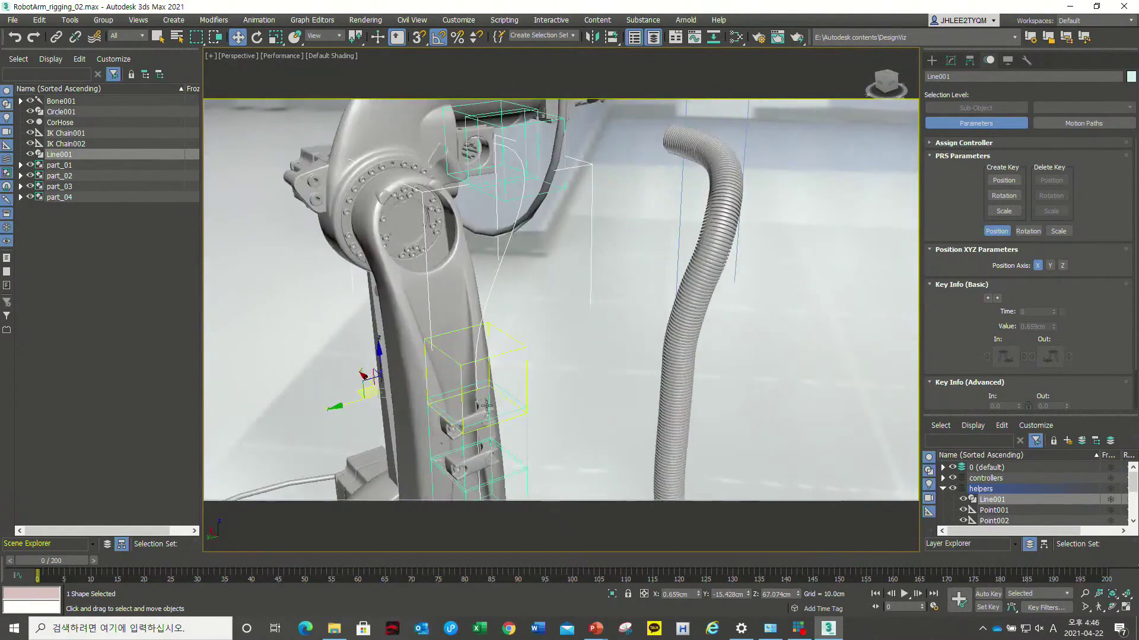
scroll(665, 382, "down", 3)
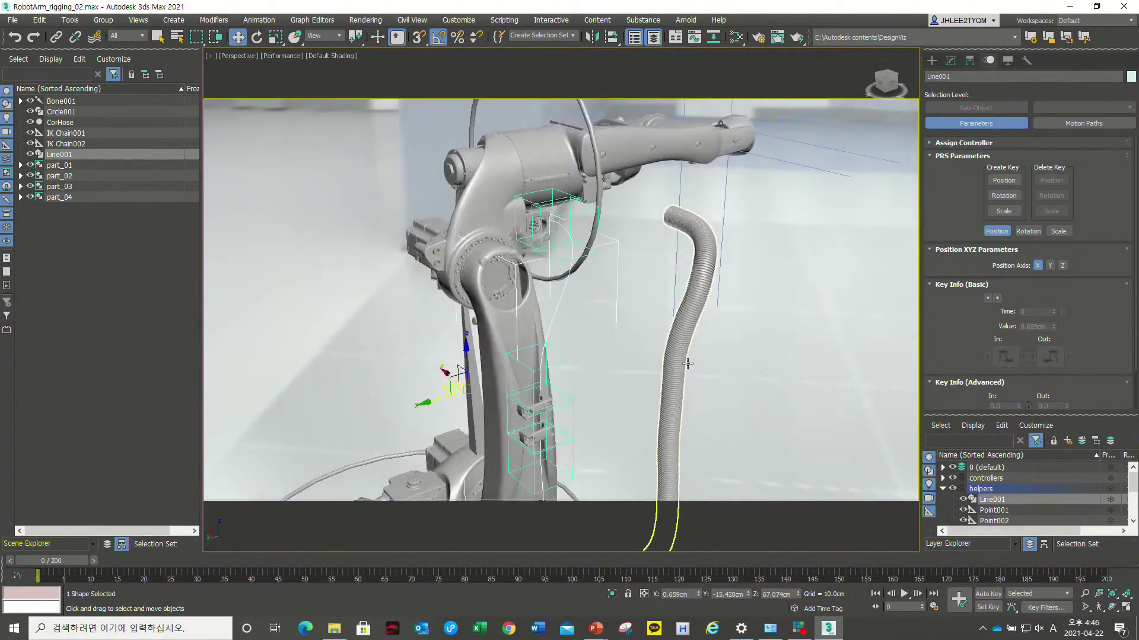
left_click(675, 326)
left_click_drag(674, 326, 573, 308)
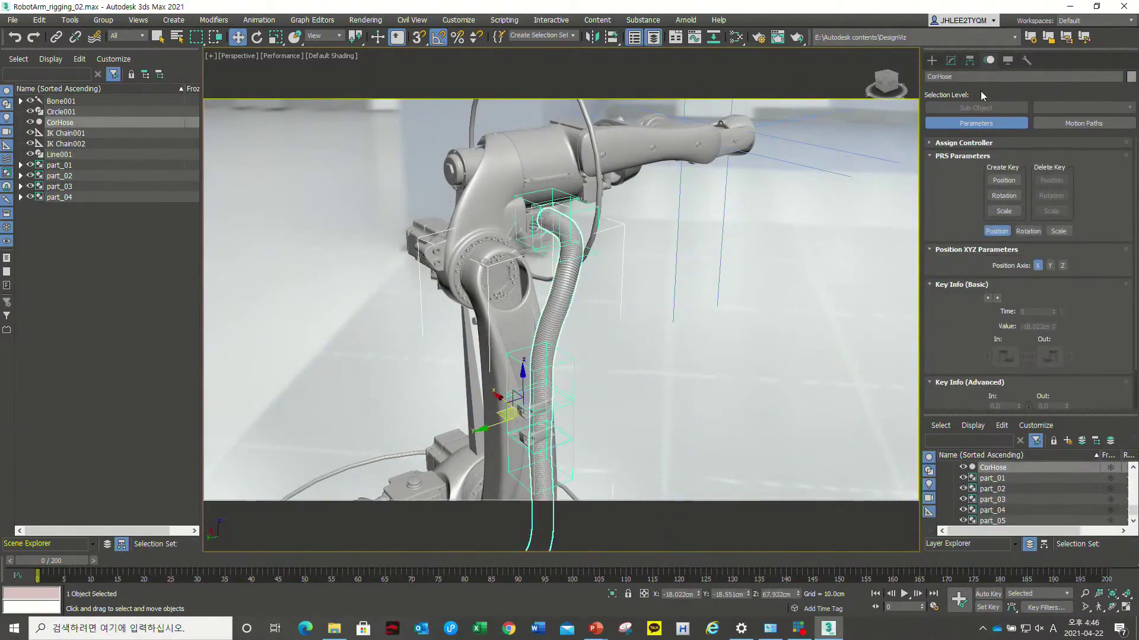
- Inspect the bone list in CorHose's Skin modifier and orbit around the hose
left_click(951, 61)
left_click(966, 121)
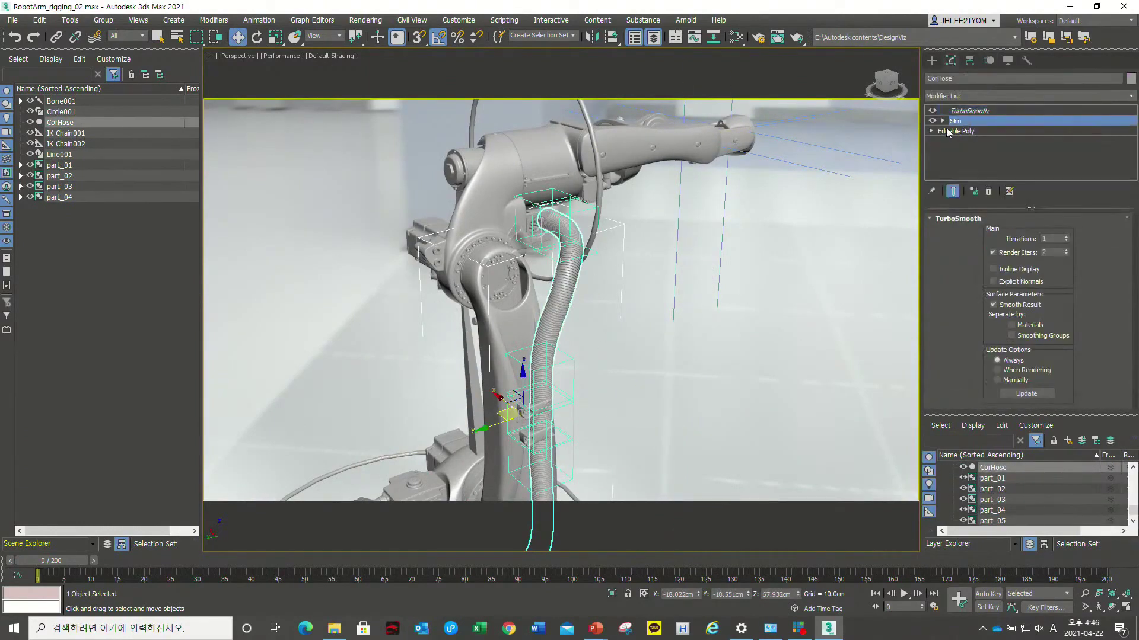
scroll(1009, 296, "down", 3)
scroll(1008, 306, "down", 2)
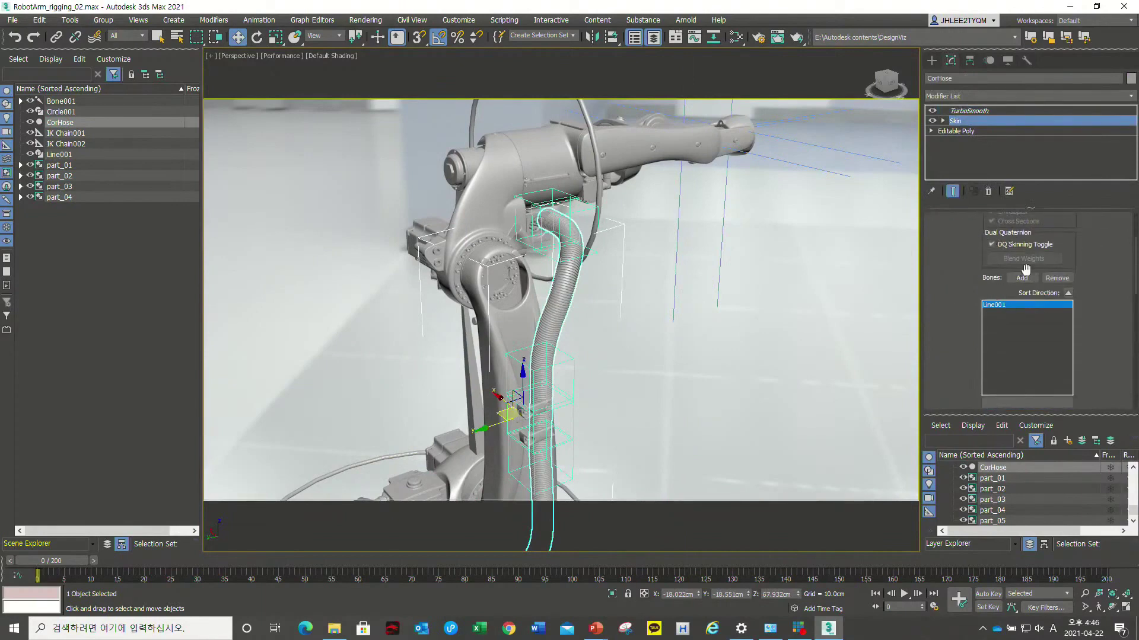
mouse_move(602, 303)
middle_mouse_down("alt")
mouse_move(564, 316)
mouse_move(420, 270)
mouse_move(425, 368)
middle_mouse_up("alt")
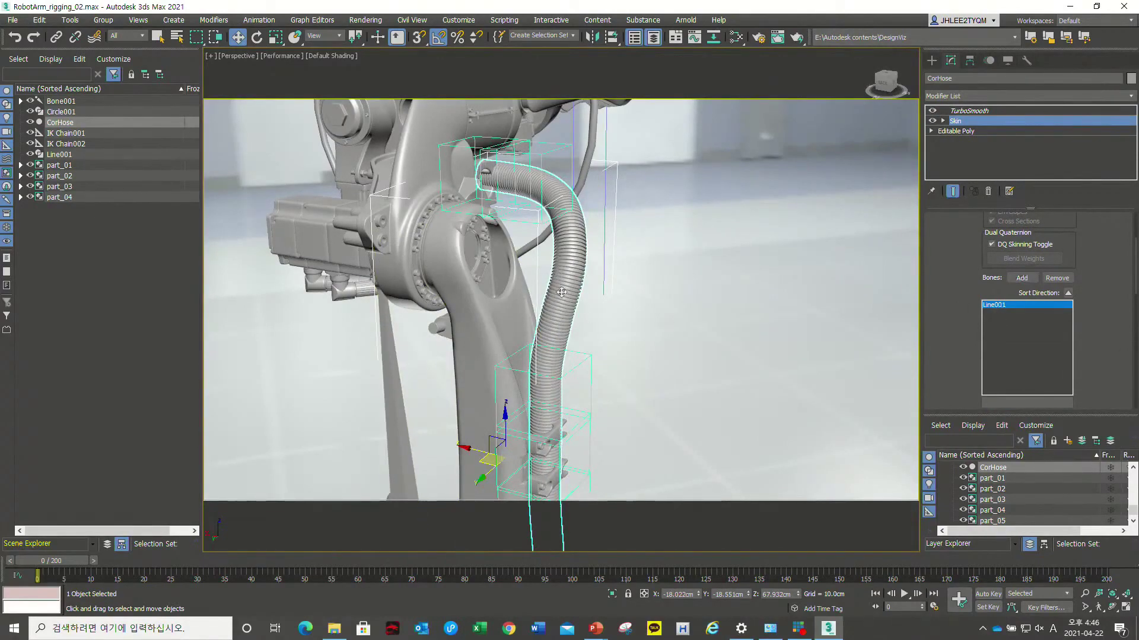
middle_click_drag(561, 292, 584, 313, "alt")
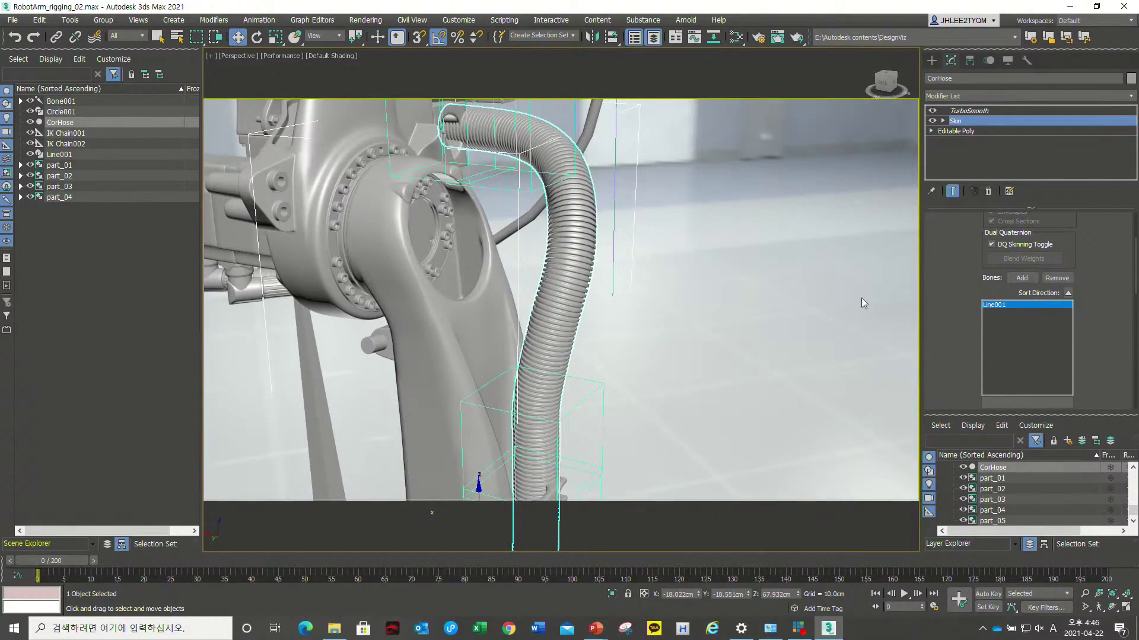
mouse_move(861, 297)
middle_mouse_down("alt")
mouse_move(549, 339)
mouse_move(522, 306)
middle_mouse_up("alt")
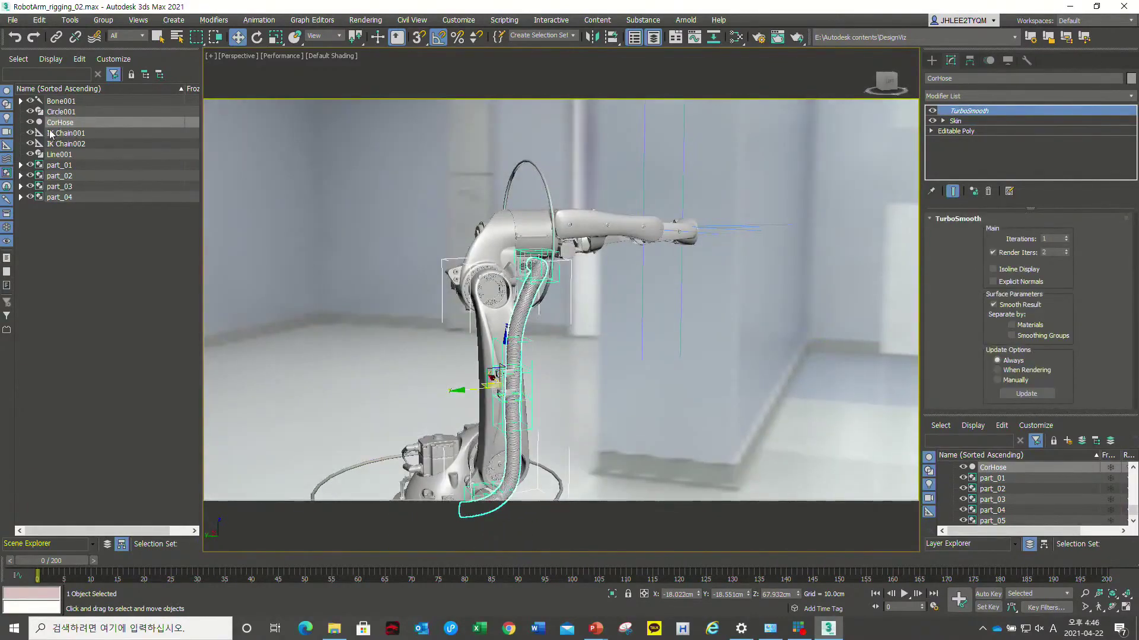
- Hide CorHose in Scene Explorer, leaving the arm and Line001 visible
left_click(31, 122)
scroll(564, 268, "up", 2)
scroll(565, 268, "up", 2)
scroll(564, 269, "up", 2)
mouse_move(565, 268)
middle_mouse_down("alt")
mouse_move(554, 261)
mouse_move(629, 255)
middle_mouse_up("alt")
- Select Line001 and delete its Spline IK Control modifier
left_click(573, 230)
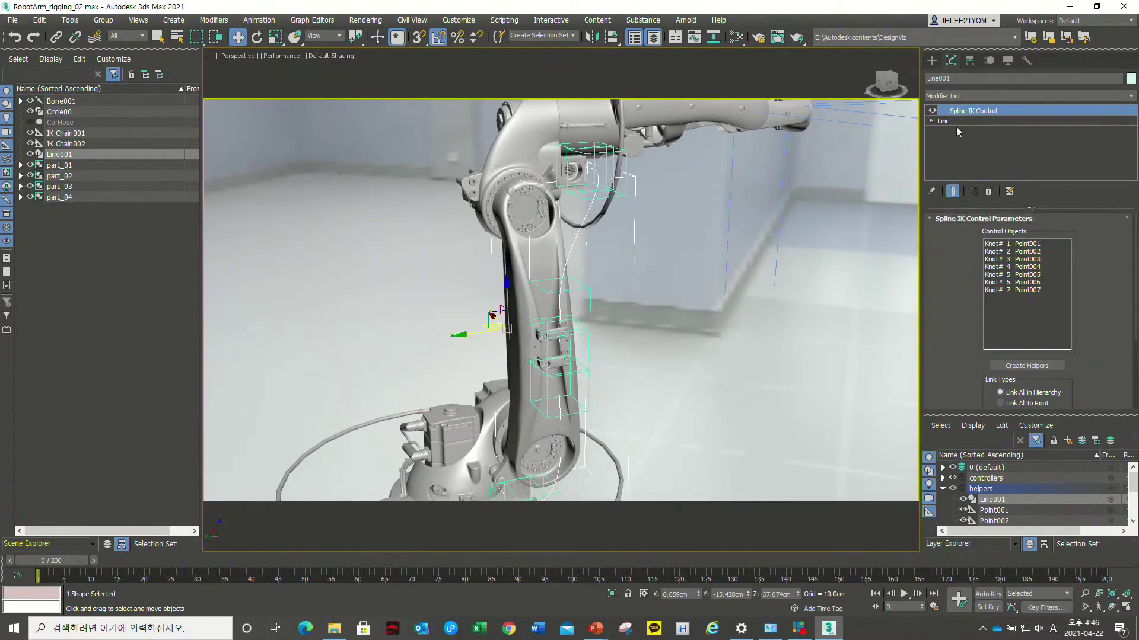
left_click(988, 191)
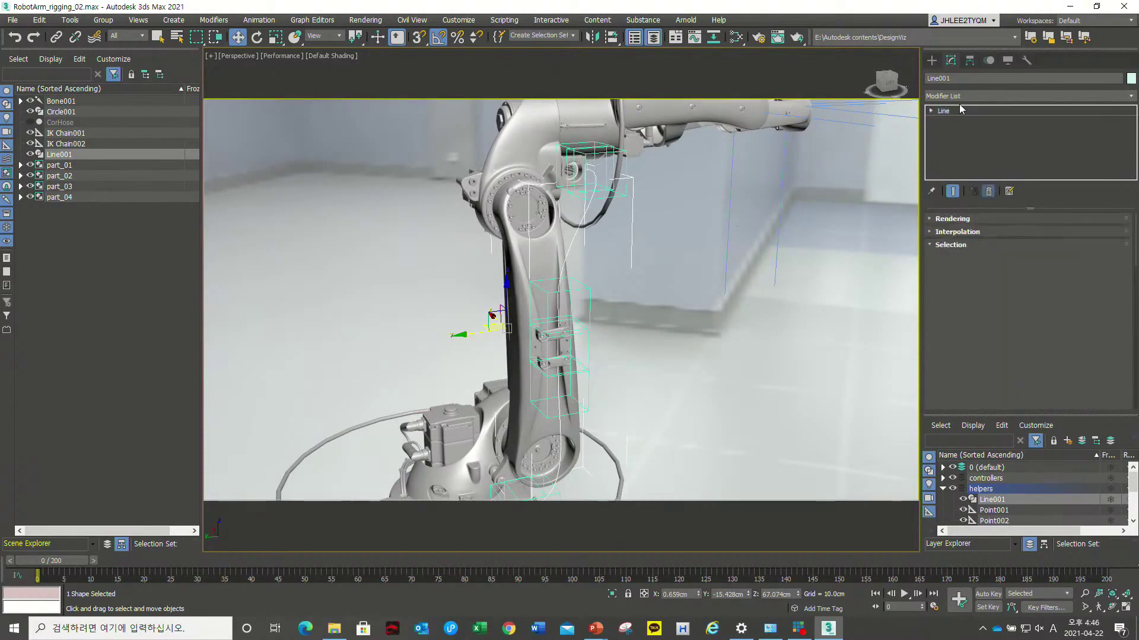
left_click(958, 96)
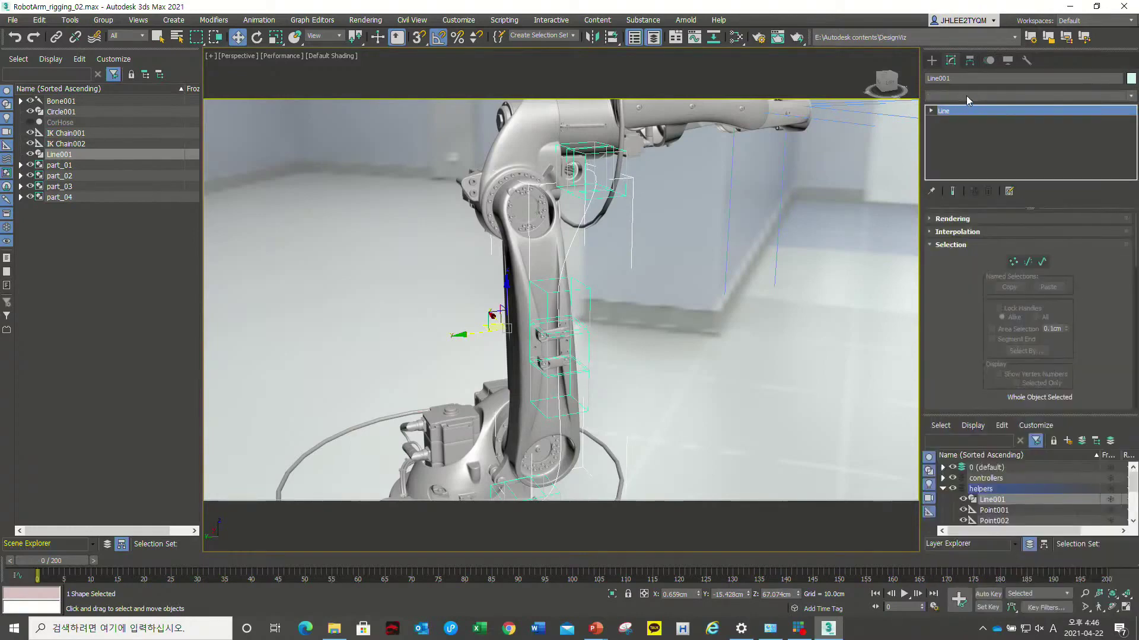
- Re-add Spline IK Control to Line001 from the Modifier List
left_click(966, 96)
scroll(978, 195, "down", 6)
scroll(1000, 314, "down", 7)
scroll(1001, 318, "down", 6)
scroll(1001, 318, "down", 7)
scroll(1001, 318, "down", 7)
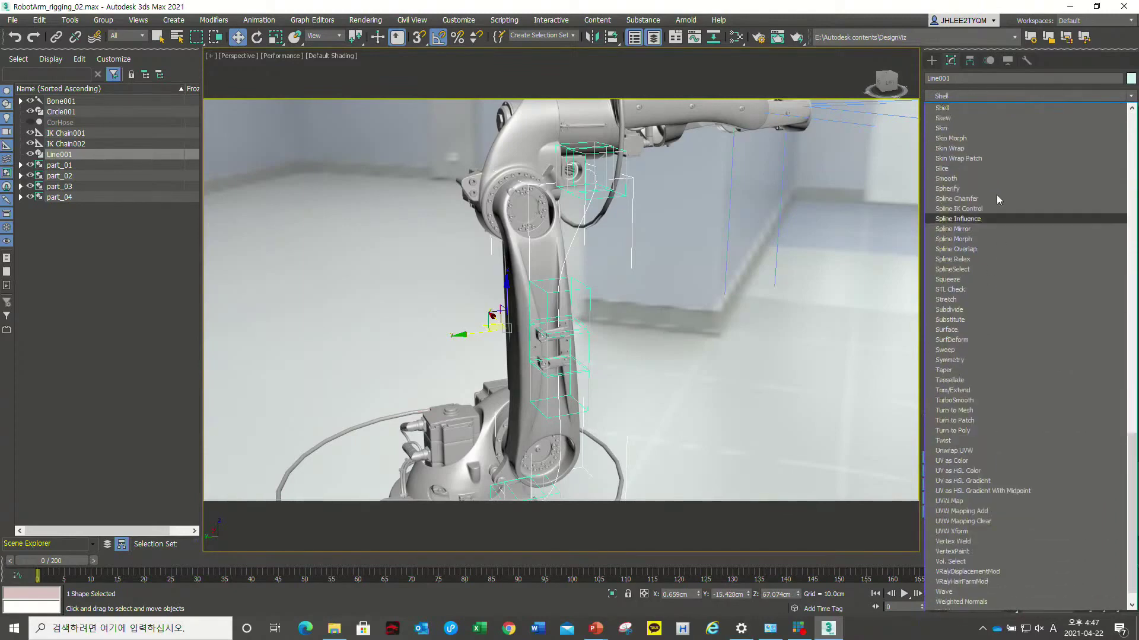
left_click(973, 210)
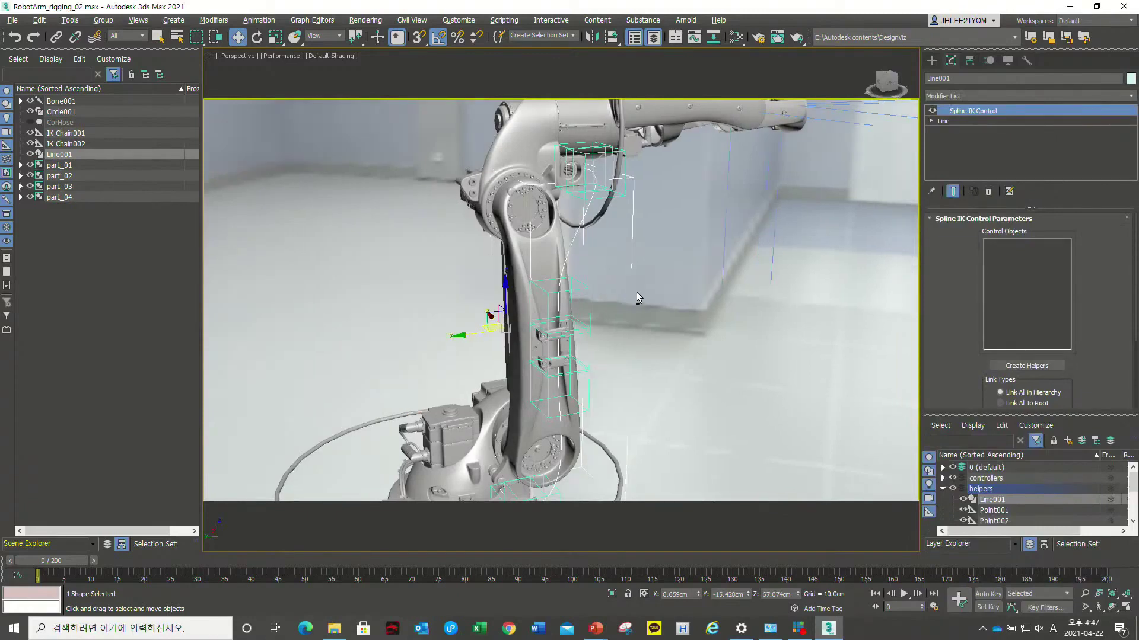
- Tilt the view, click the part_02 base group, then reselect Line001
middle_click_drag(640, 292, 733, 290, "alt")
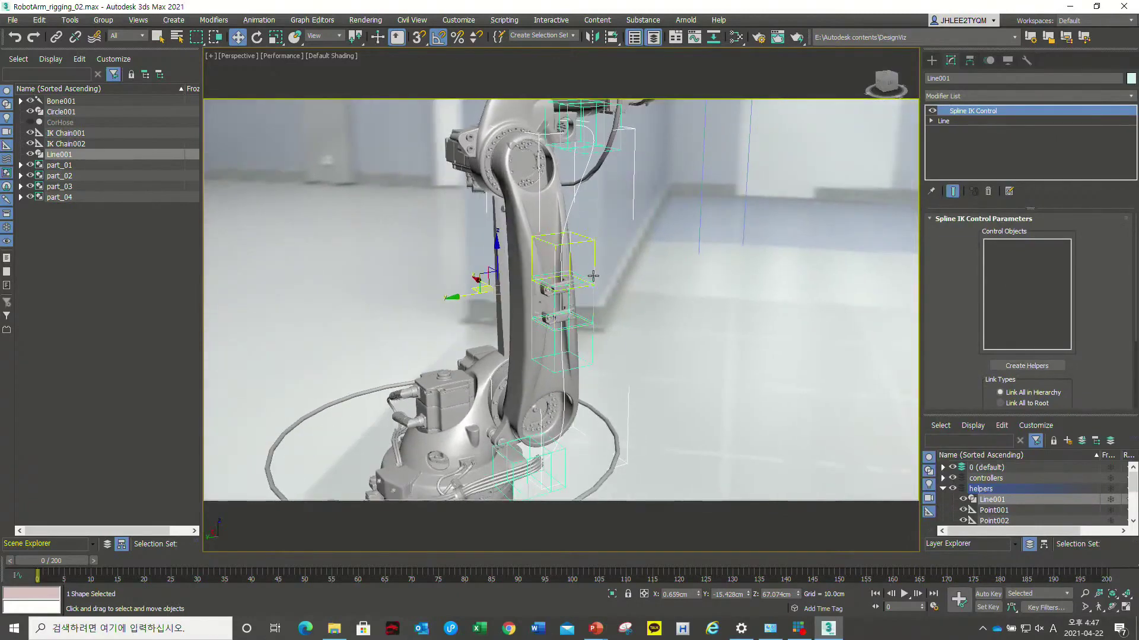
left_click(588, 343)
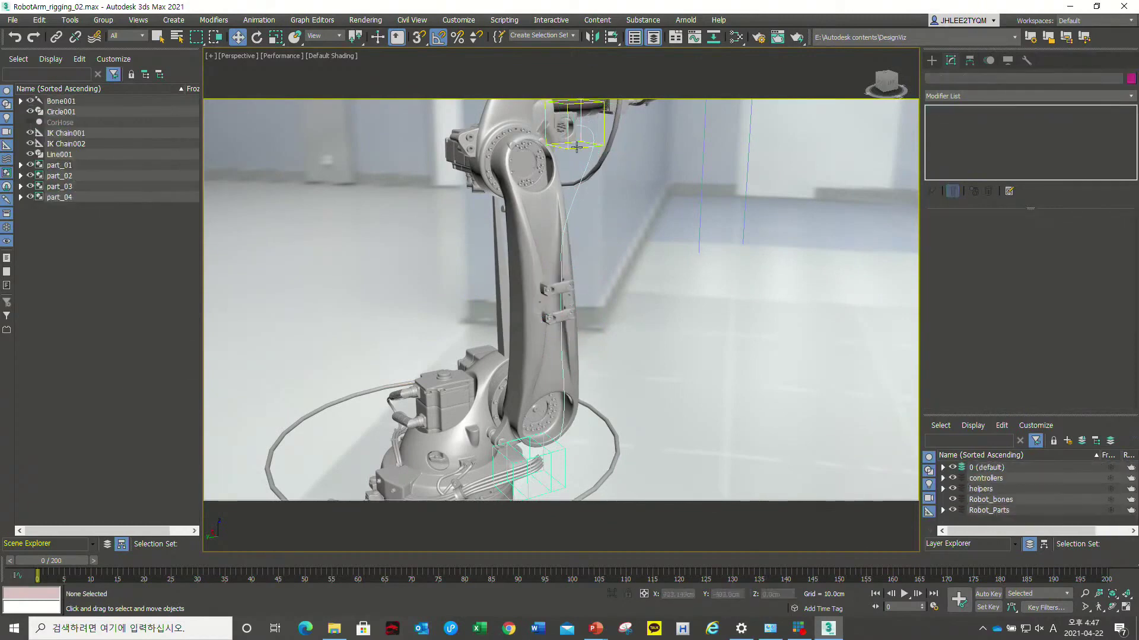
left_click(564, 459)
left_click(551, 470)
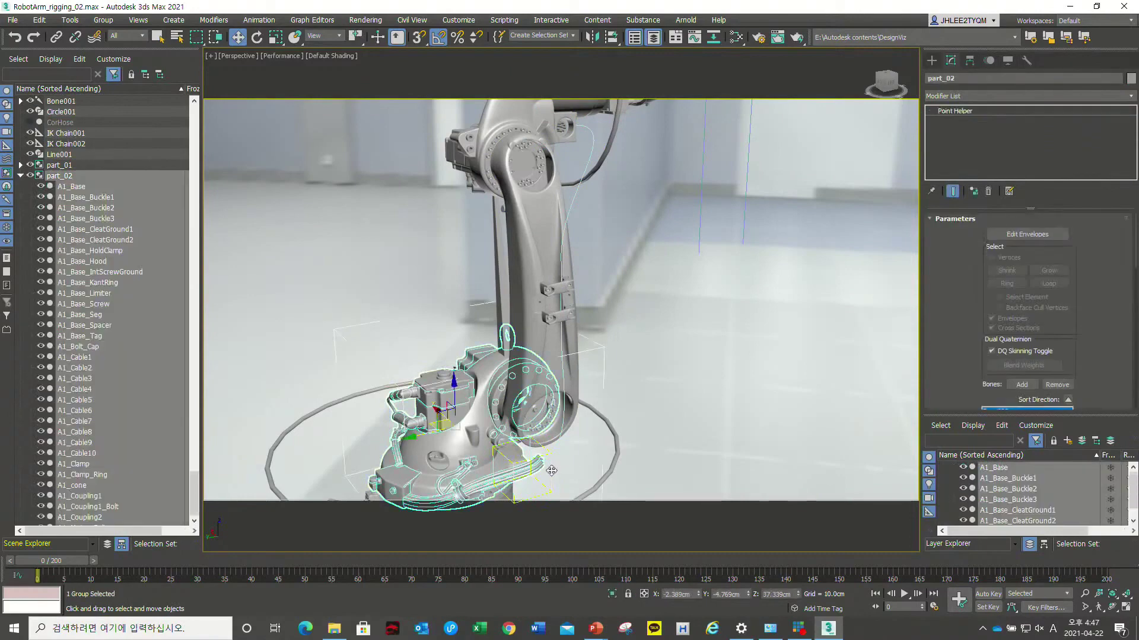
left_click(555, 451)
left_click(559, 358)
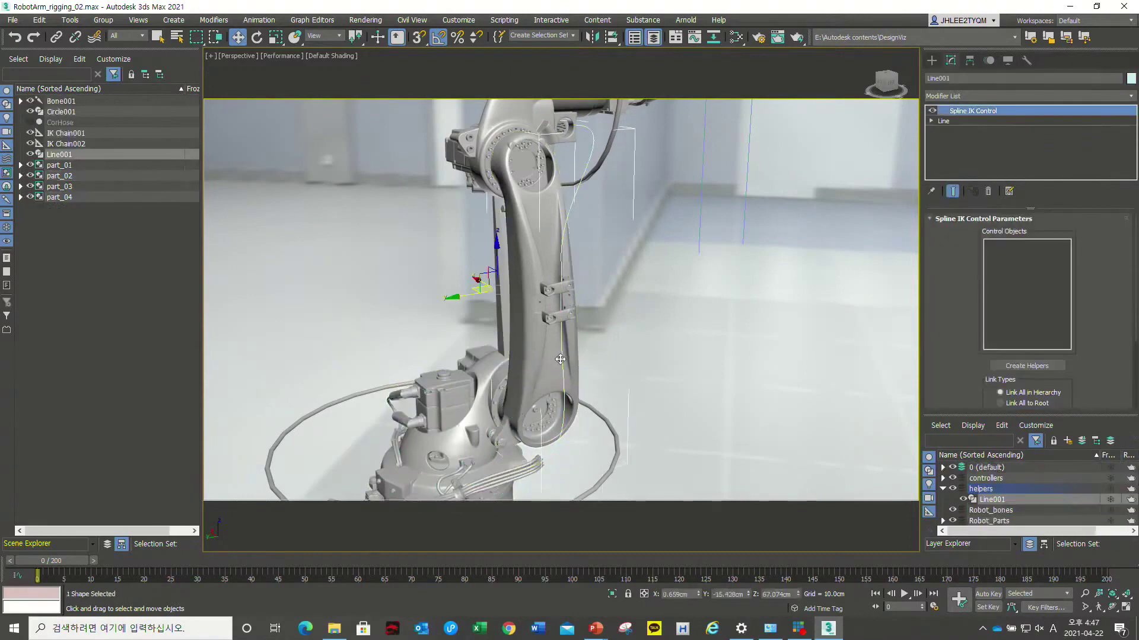
- Enter Line001's Vertex level and select several spline vertices
left_click(931, 121)
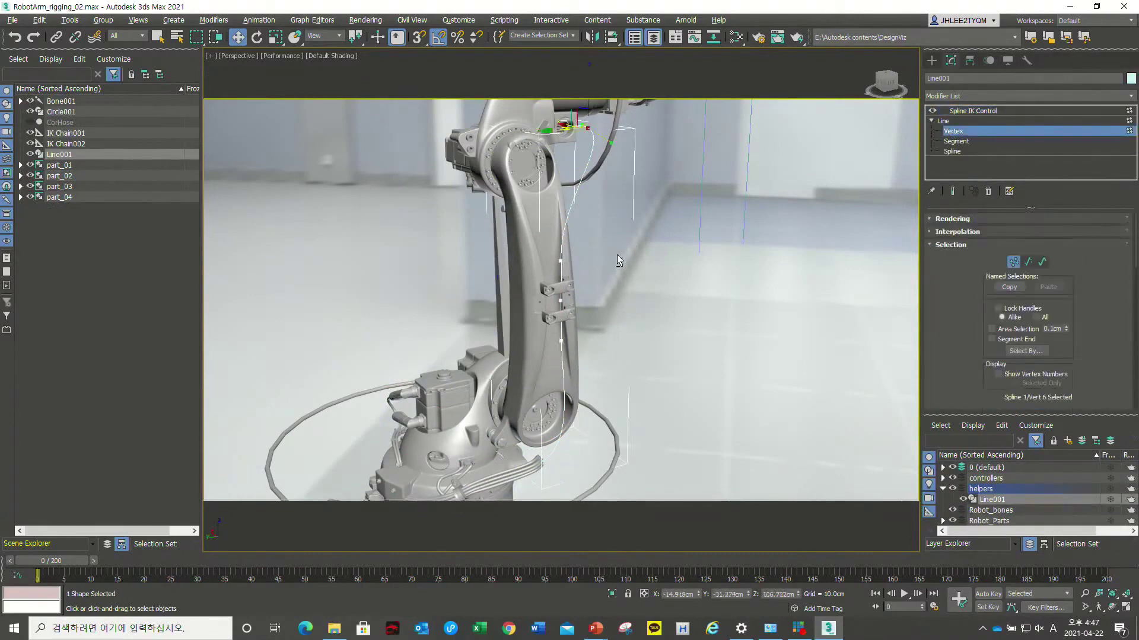
scroll(571, 273, "up", 5)
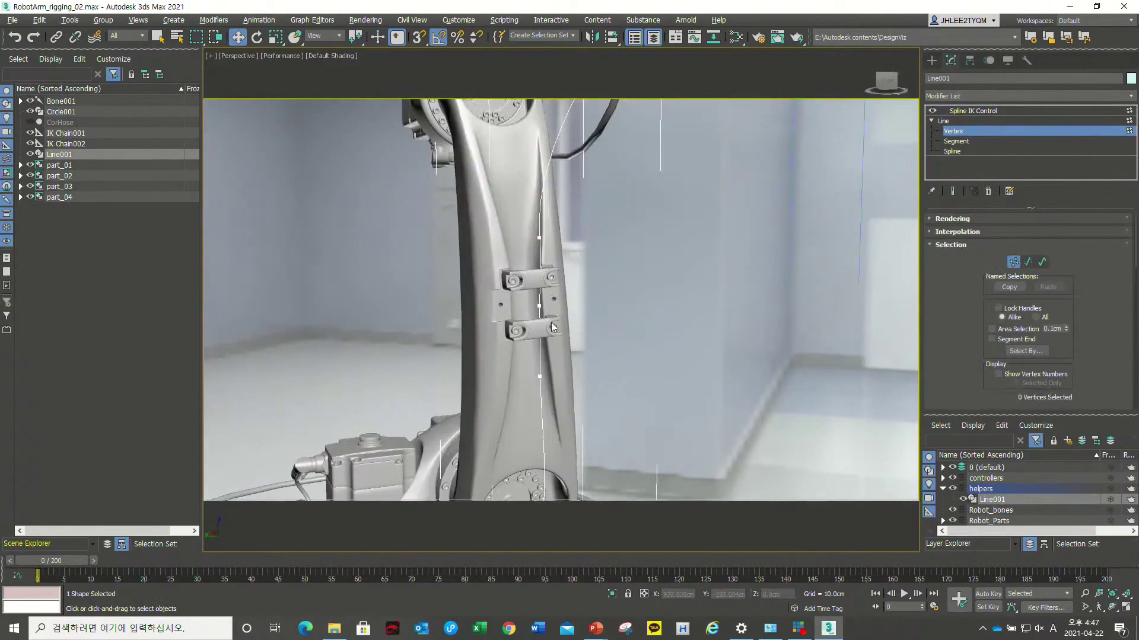
scroll(524, 290, "down", 5)
left_click_drag(528, 255, 568, 376)
scroll(557, 398, "up", 2)
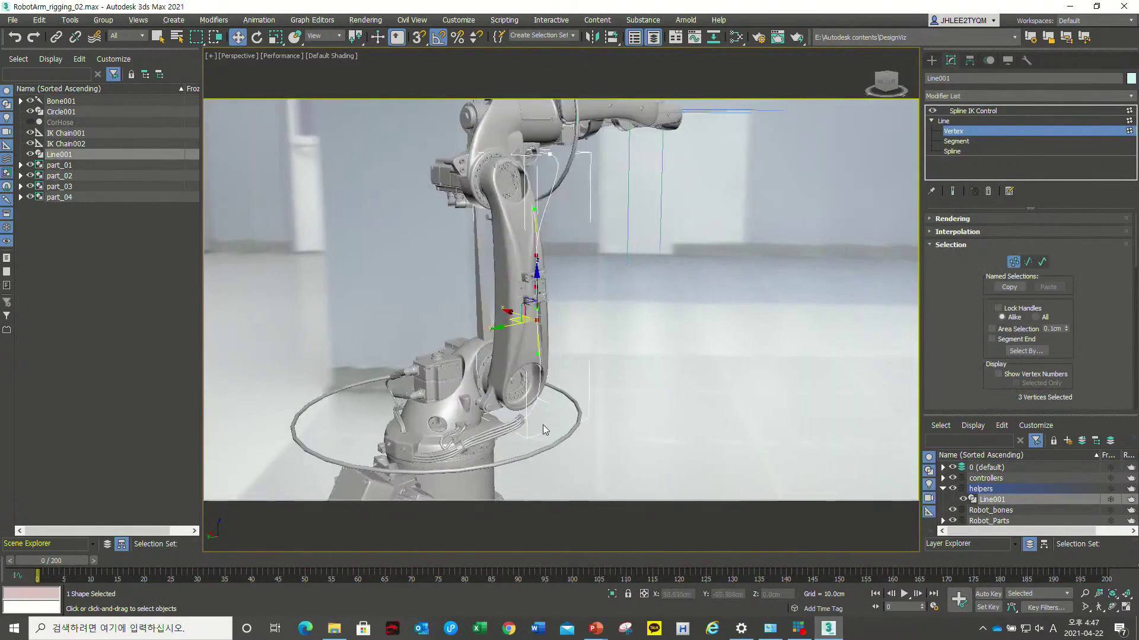
scroll(551, 373, "up", 2)
scroll(555, 291, "up", 2)
scroll(569, 261, "up", 2)
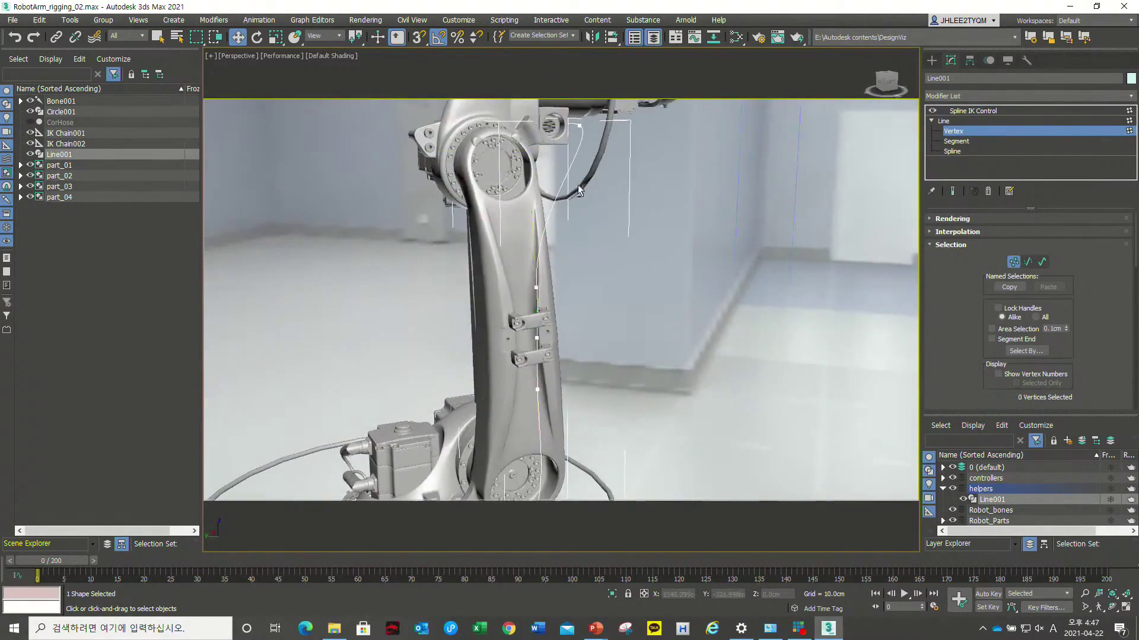
- Move Line001's two top vertices about 5 cm, then return to Spline IK Control
middle_click_drag(546, 175, 617, 180, "alt")
left_click_drag(617, 180, 563, 97)
middle_click_drag(621, 172, 566, 155, "alt")
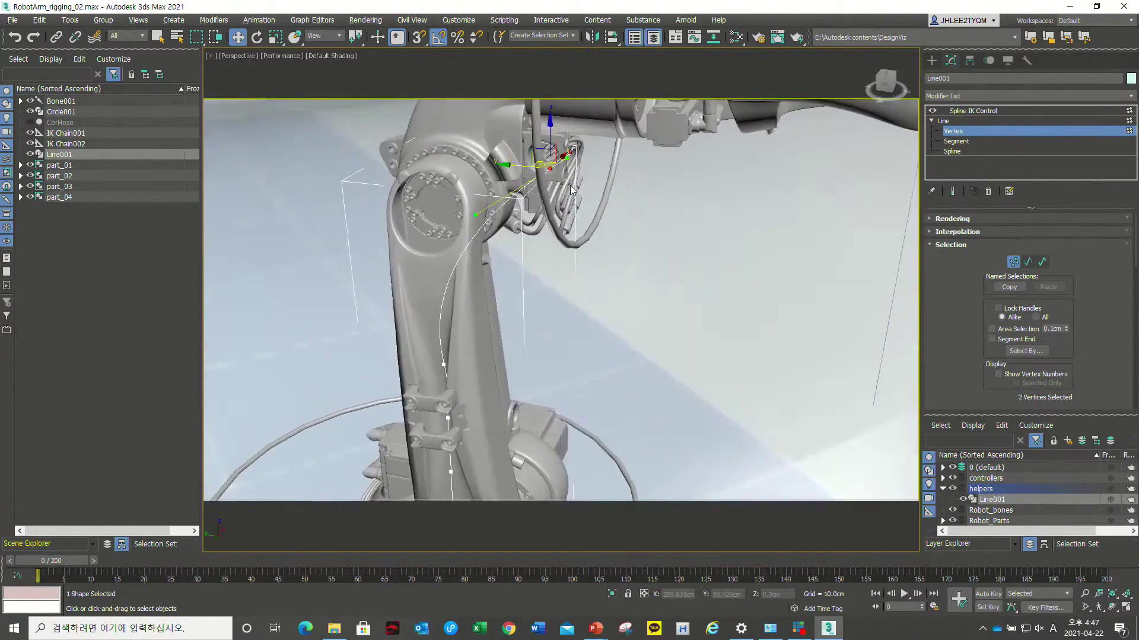
left_click_drag(564, 155, 586, 142)
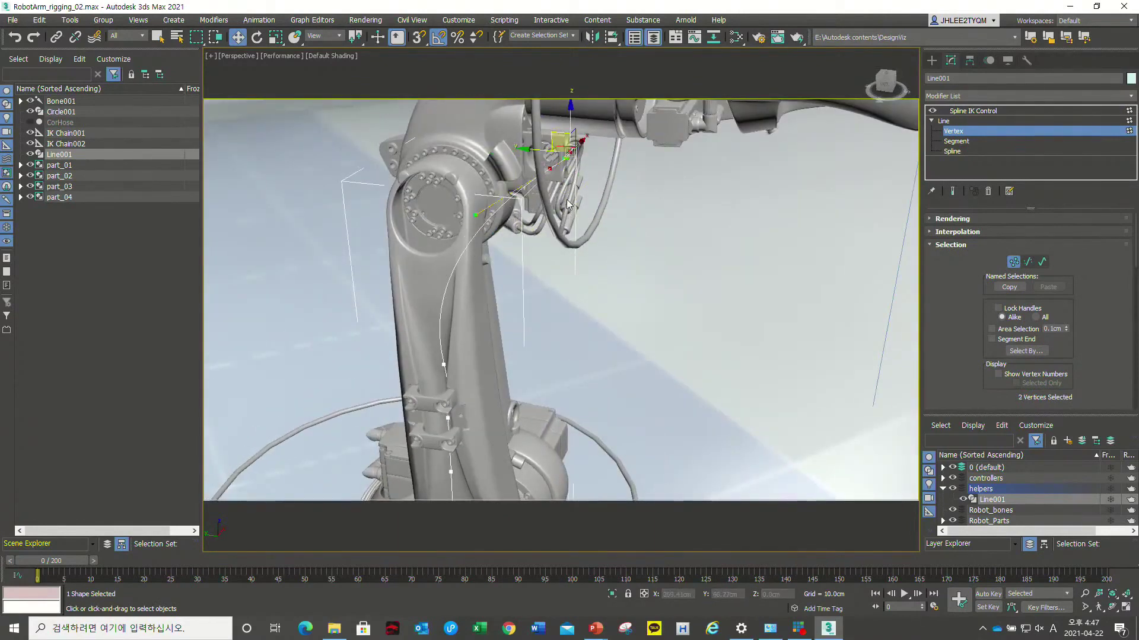
left_click(550, 169)
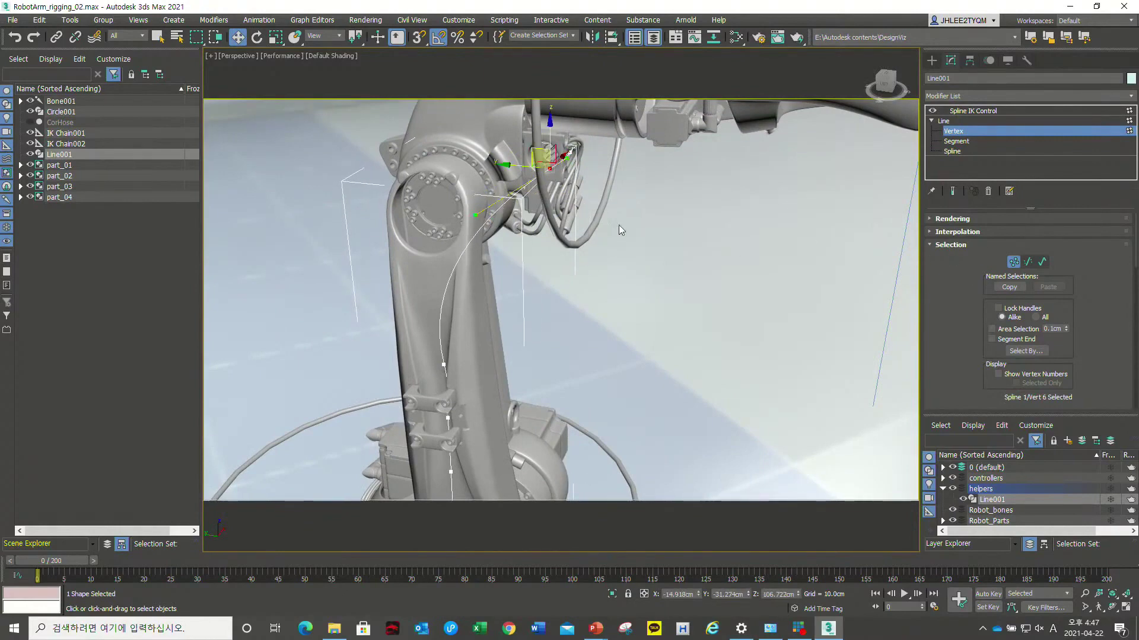
left_click(945, 121)
left_click(955, 111)
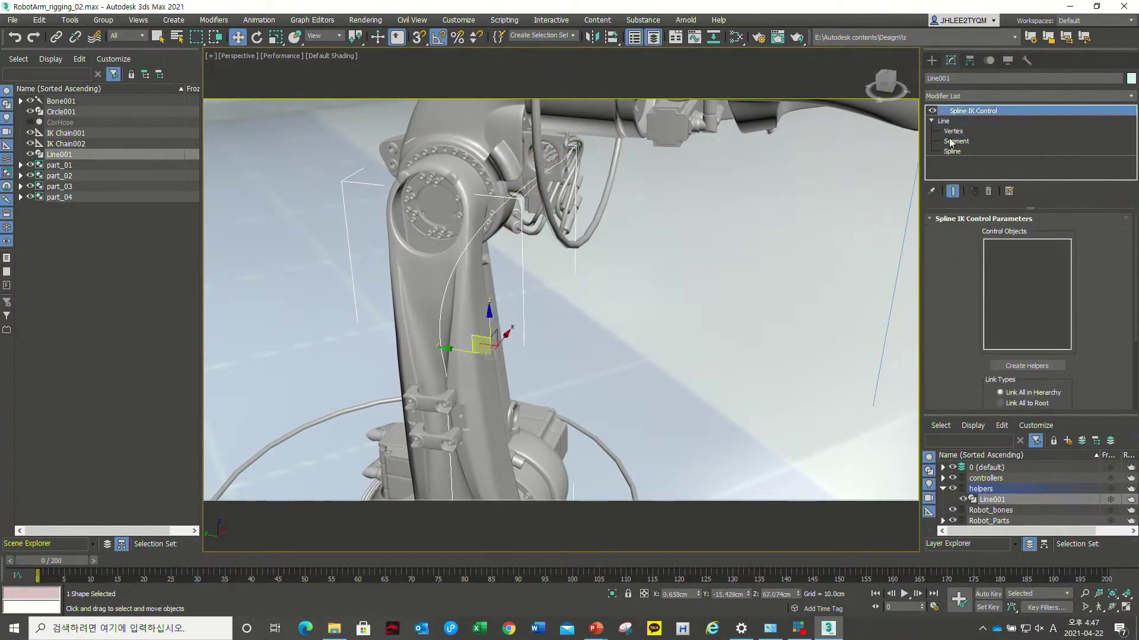
middle_click_drag(717, 276, 551, 278, "alt")
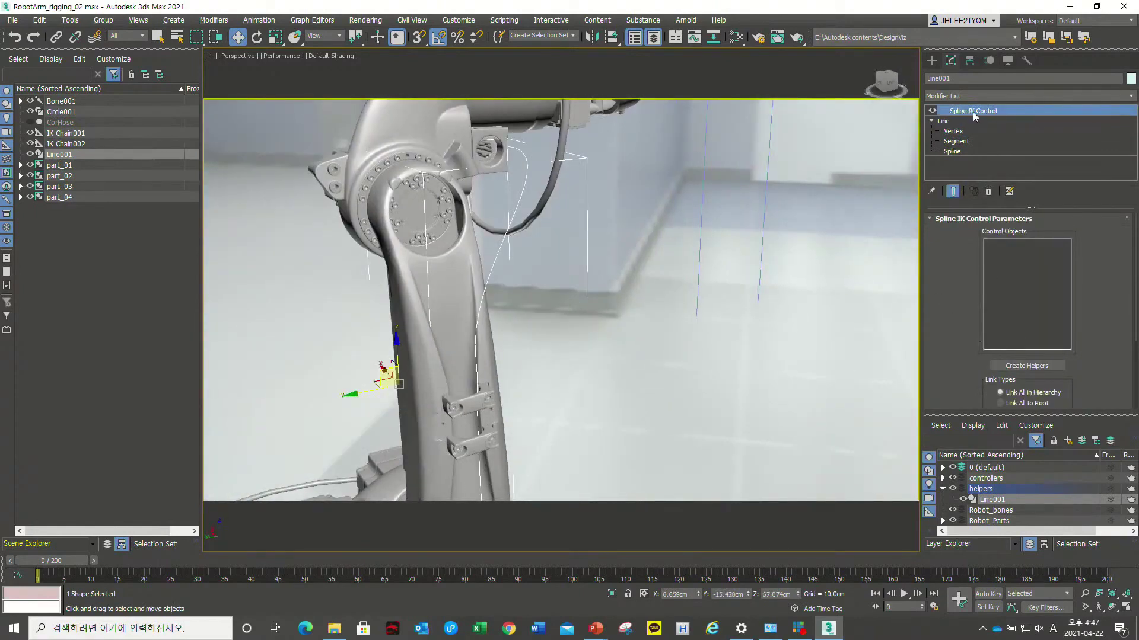
- Create helpers Point001–Point007 at Line001's seven knots, then select Point007
left_click(1032, 370)
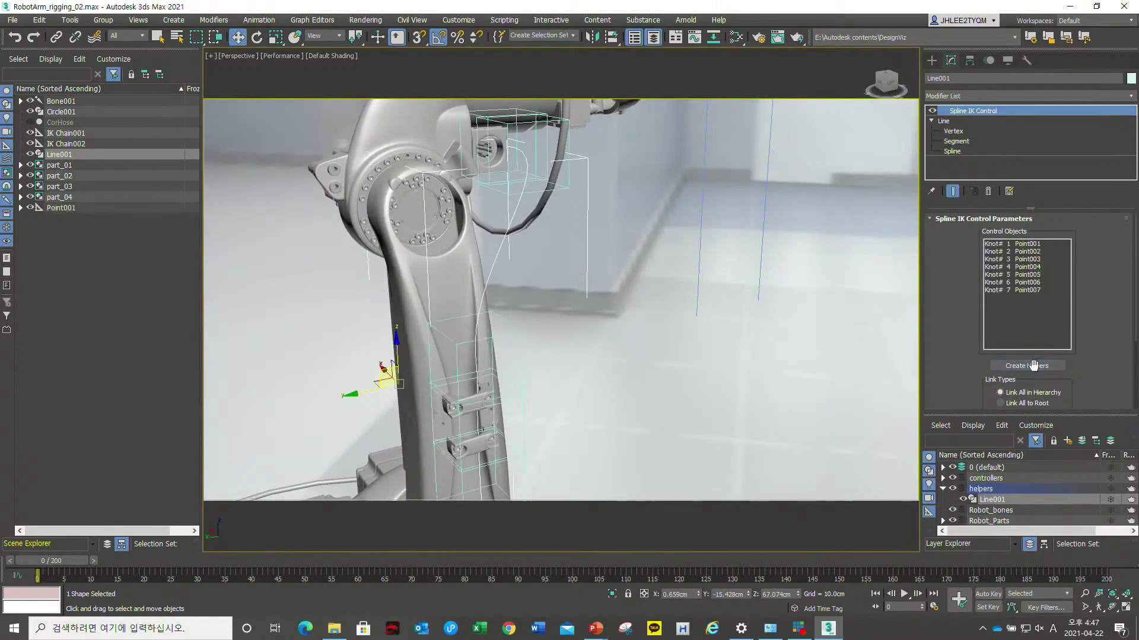
scroll(638, 290, "down", 5)
scroll(622, 287, "up", 4)
scroll(615, 273, "up", 2)
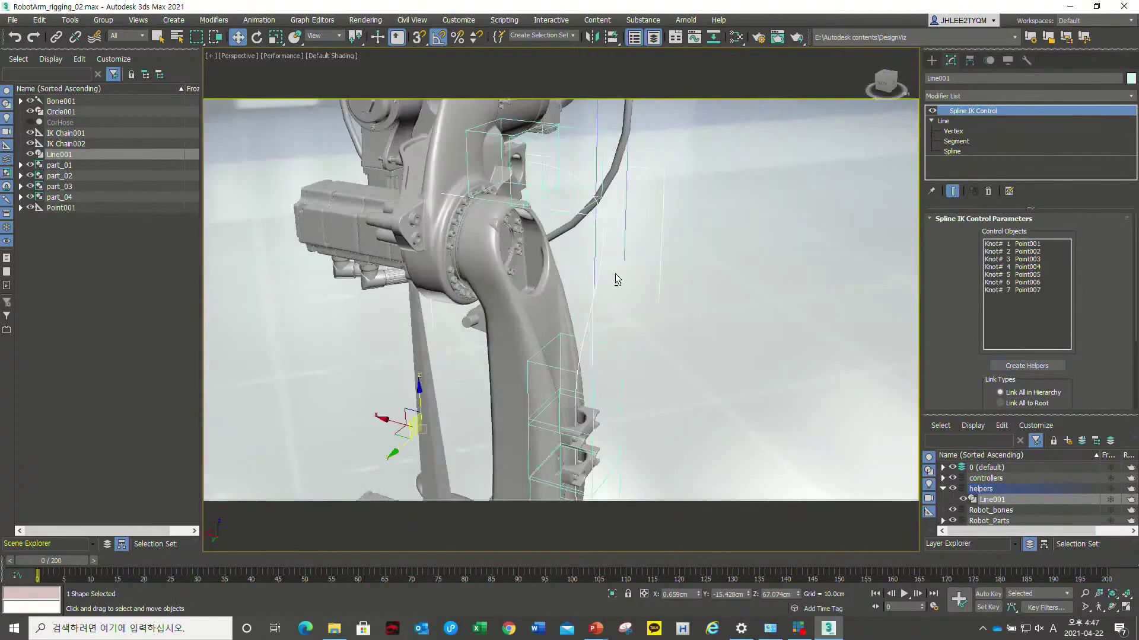
middle_click_drag(614, 272, 619, 258, "alt")
left_click(619, 258)
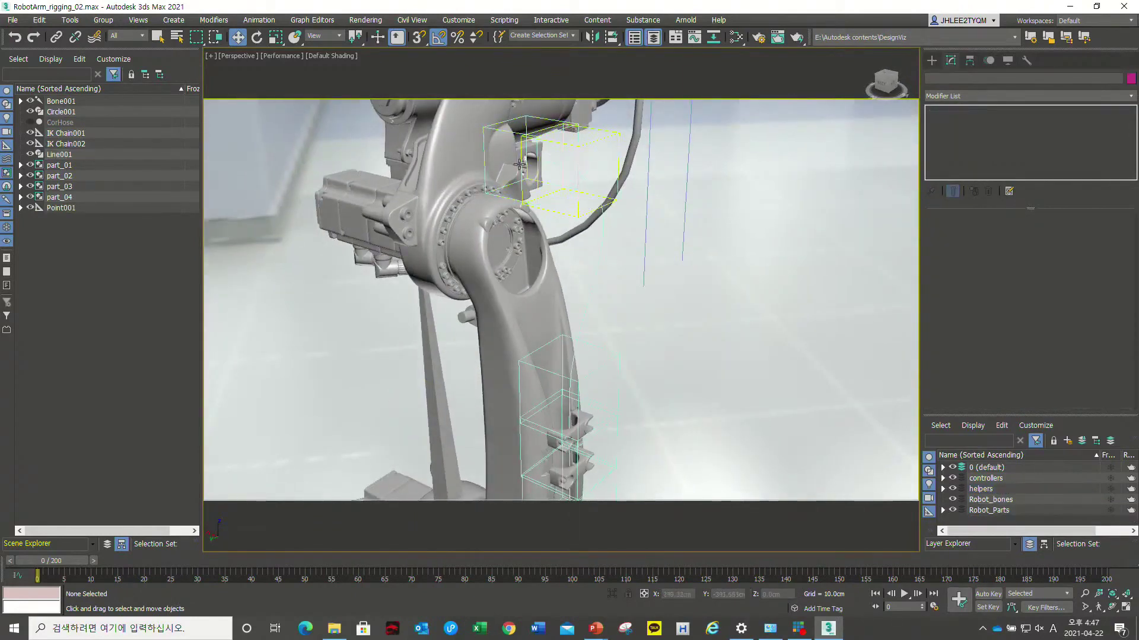
left_click(578, 184)
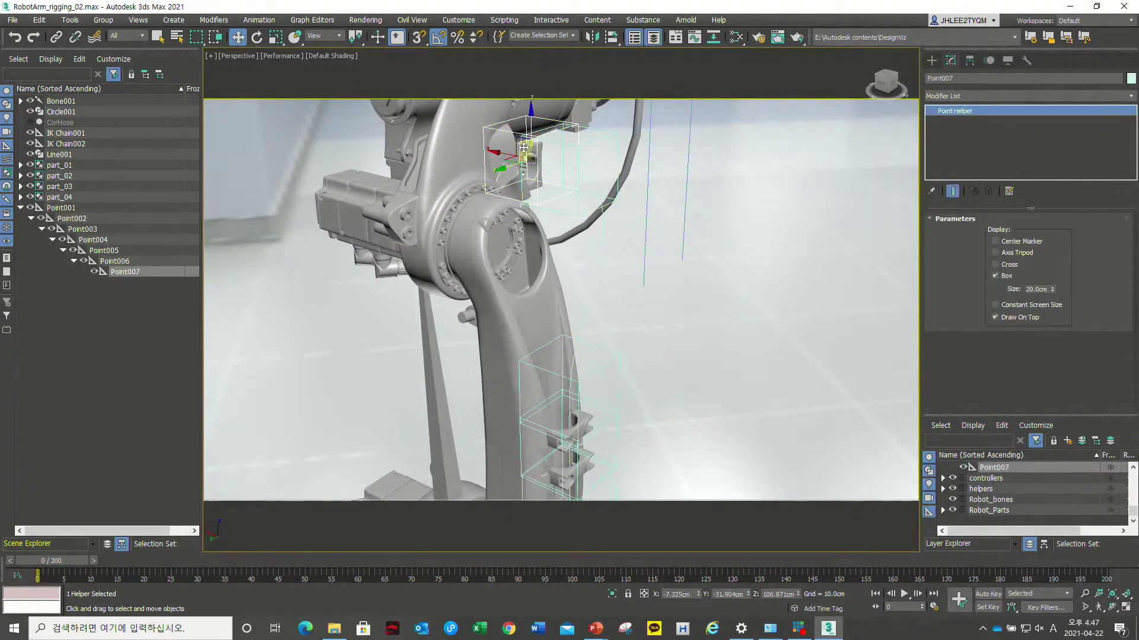
- Select Point006, undo a stray click, and orbit around the upper arm joint
left_click(600, 156)
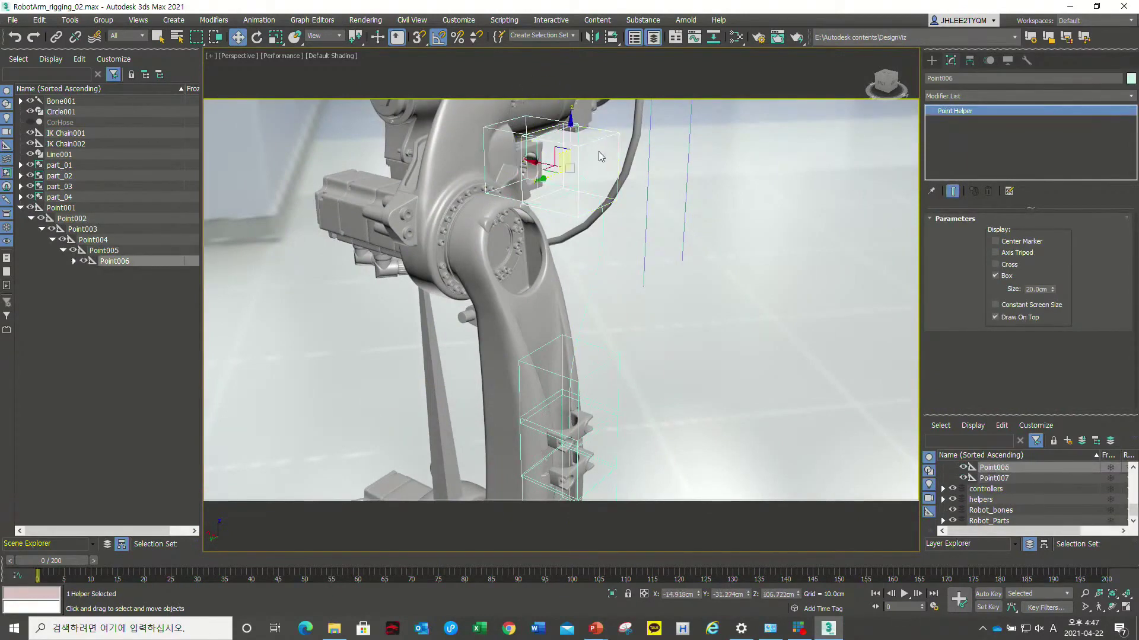
left_click(616, 134)
key("ctrl+z")
middle_click_drag(584, 162, 590, 239, "alt")
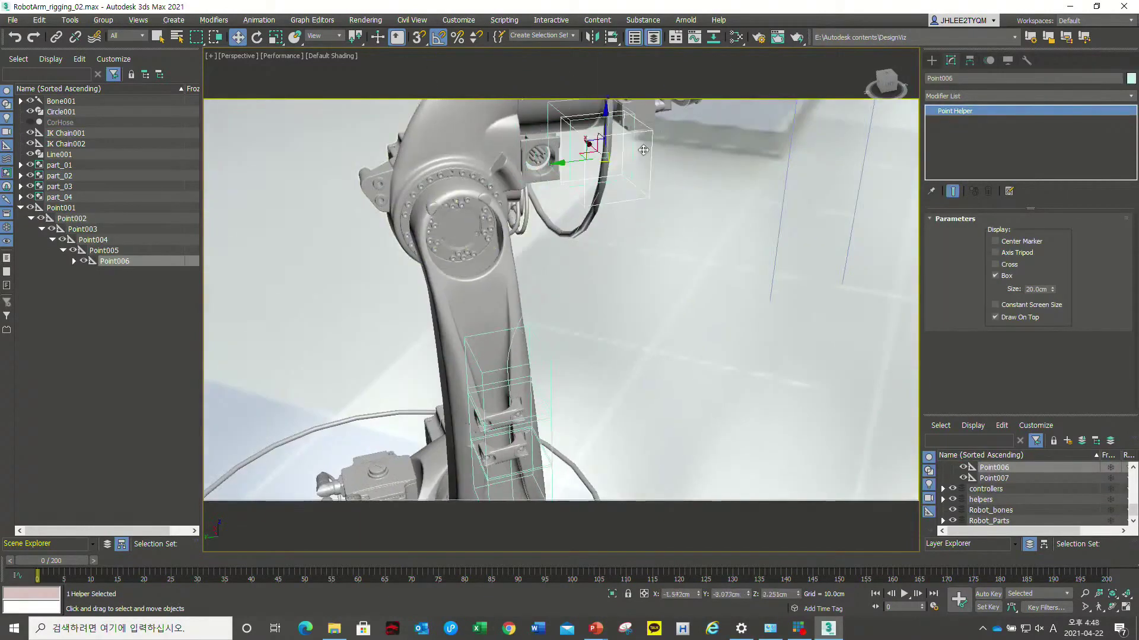
middle_click_drag(569, 167, 548, 335, "alt")
scroll(548, 335, "up", 3)
scroll(547, 335, "up", 2)
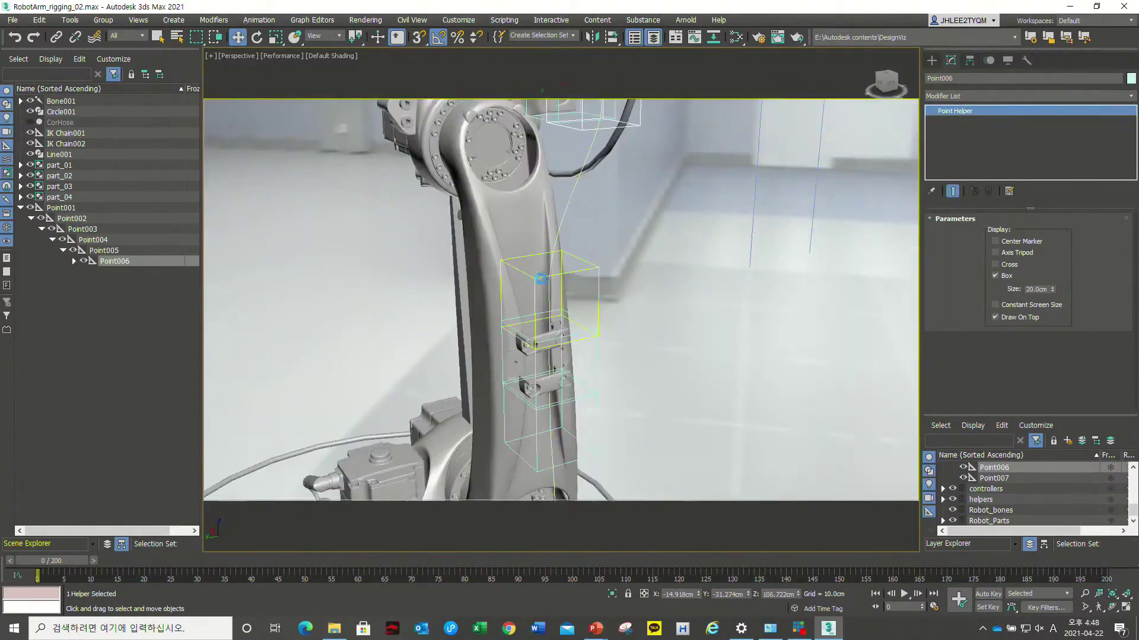
- Select the Point005 helper box and reframe the view around the arm
left_click(539, 302)
scroll(539, 301, "down", 3)
scroll(570, 302, "down", 3)
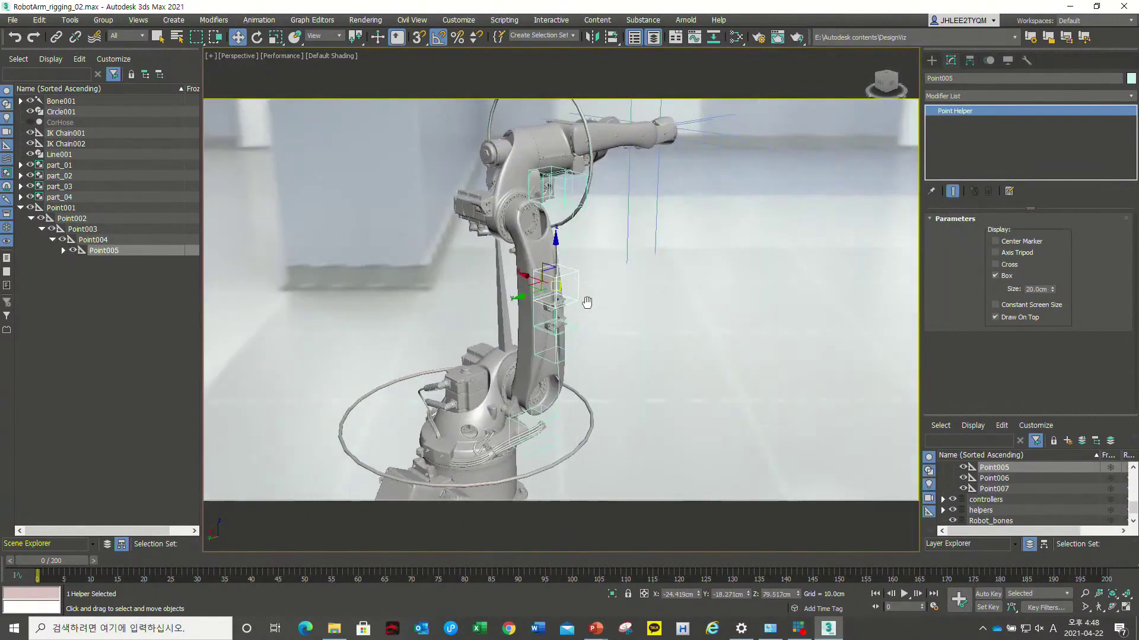
left_click(586, 305)
scroll(589, 287, "up", 2)
scroll(590, 287, "up", 3)
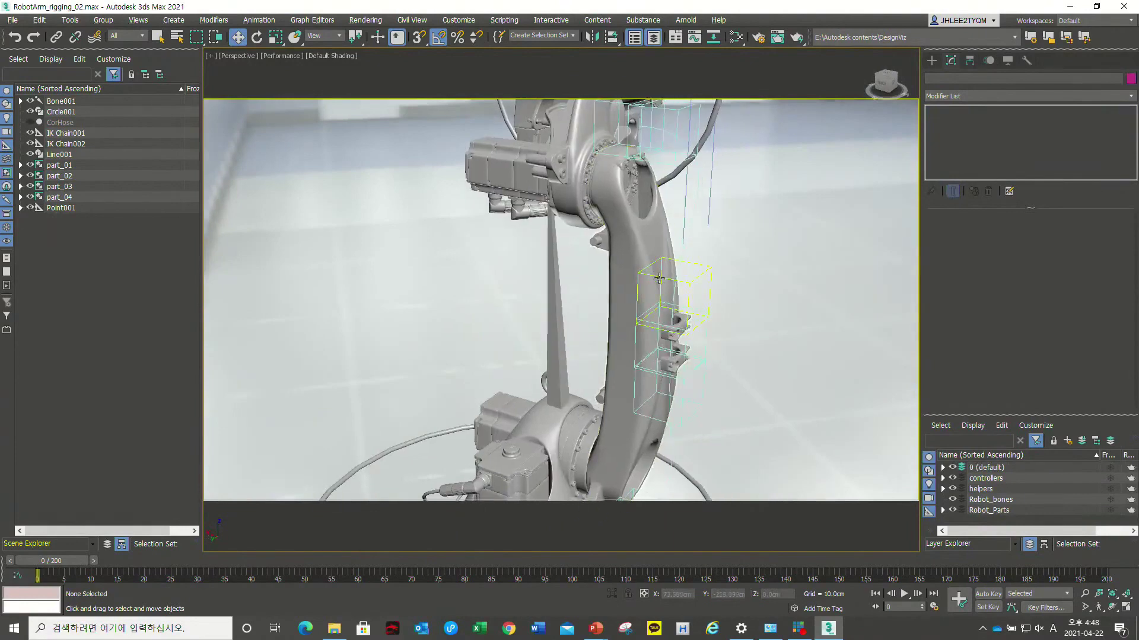
left_click(678, 275)
middle_click_drag(682, 183, 607, 245, "alt")
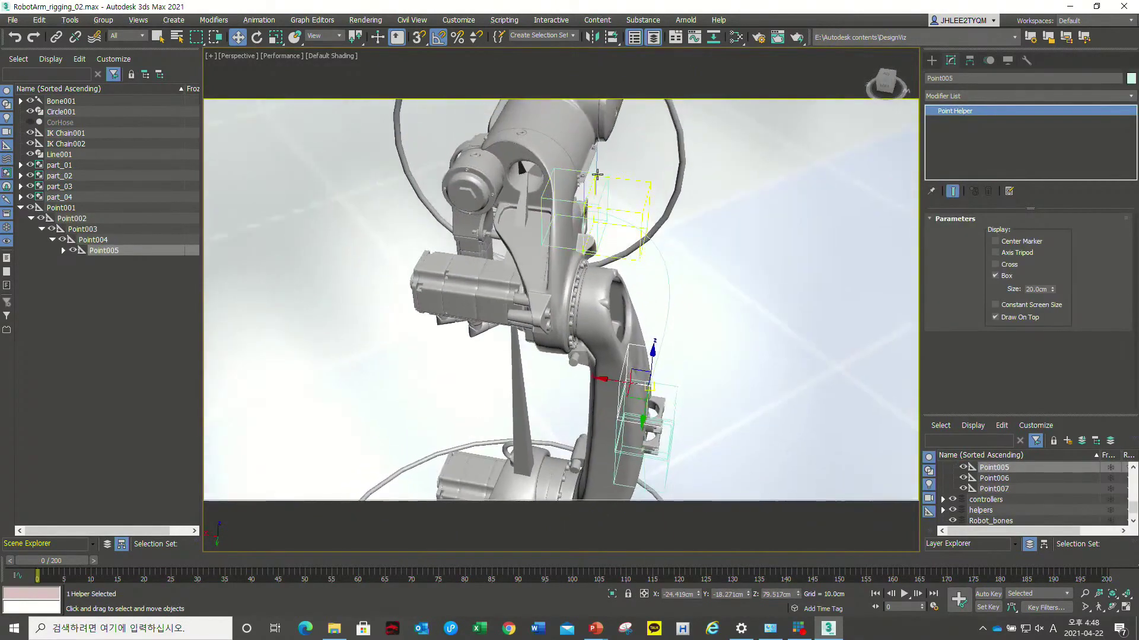
- Link Point007 and Point006 to the upper arm with Select and Link
left_click(586, 170)
left_click(56, 36)
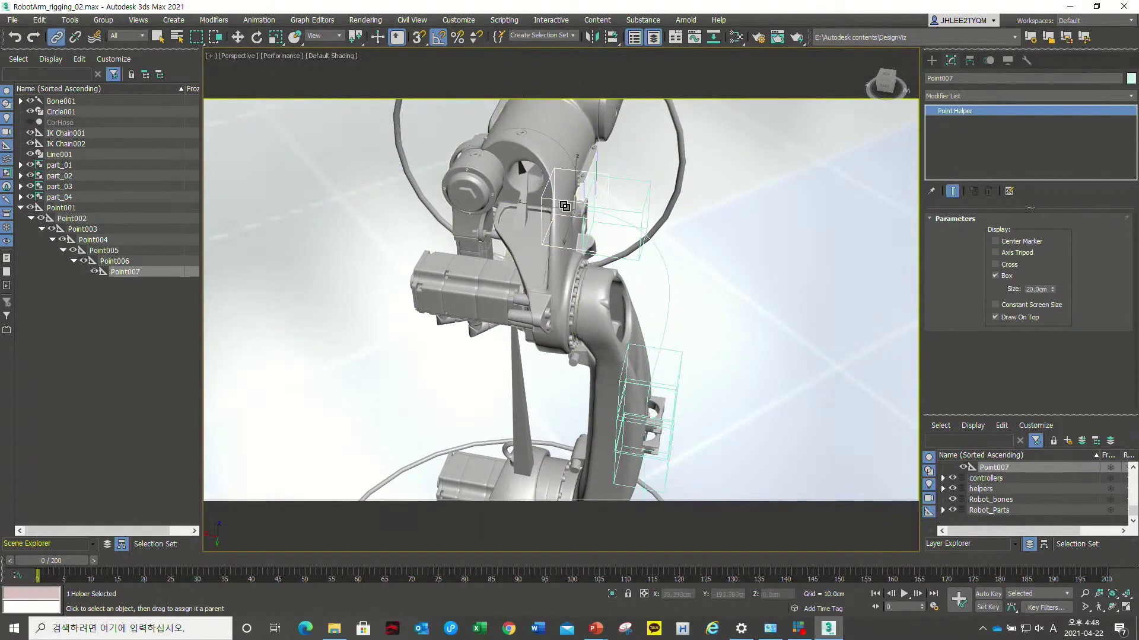
mouse_move(590, 177)
left_mouse_down()
mouse_move(525, 202)
mouse_move(534, 208)
left_mouse_up()
left_click_drag(631, 180, 619, 312)
middle_click_drag(619, 312, 618, 283, "alt")
- Link Point005, Point004 and Point003 under Bone003, then switch back to Move
left_click(617, 283)
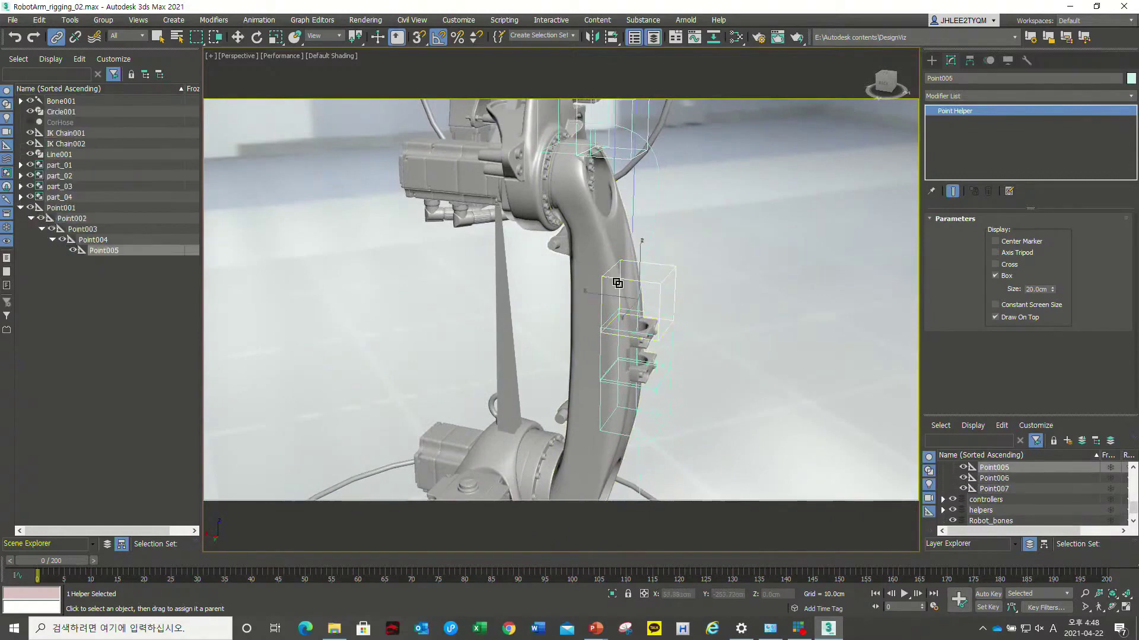
mouse_move(510, 284)
left_mouse_down()
mouse_move(611, 332)
mouse_move(583, 346)
mouse_move(517, 334)
mouse_move(538, 339)
left_mouse_up()
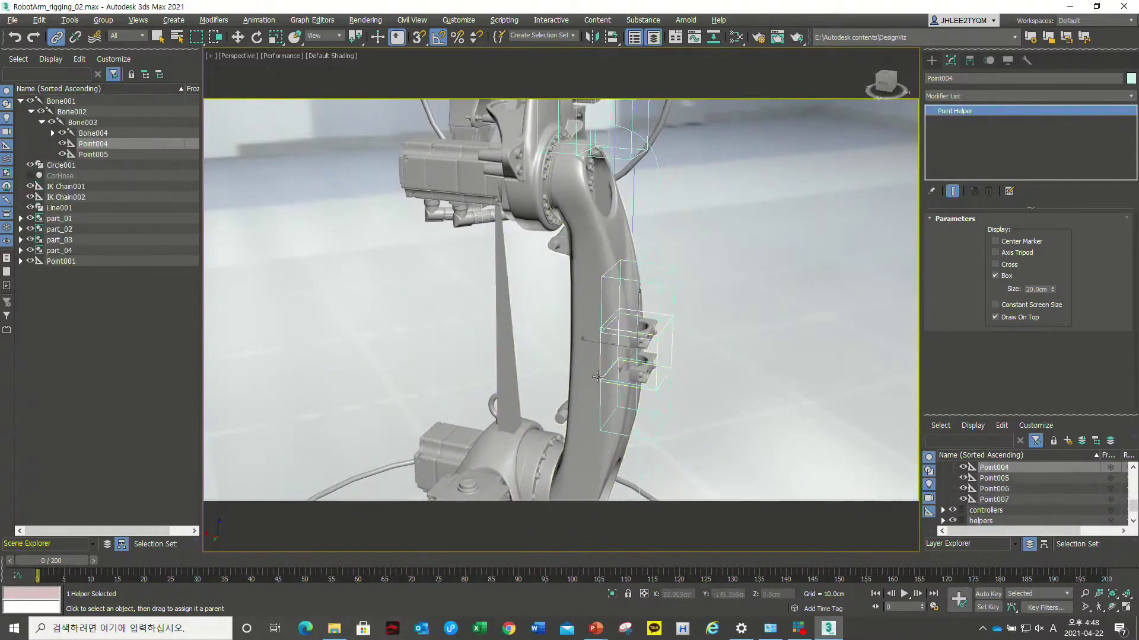
middle_click_drag(538, 339, 661, 356, "alt")
left_click_drag(660, 355, 517, 335)
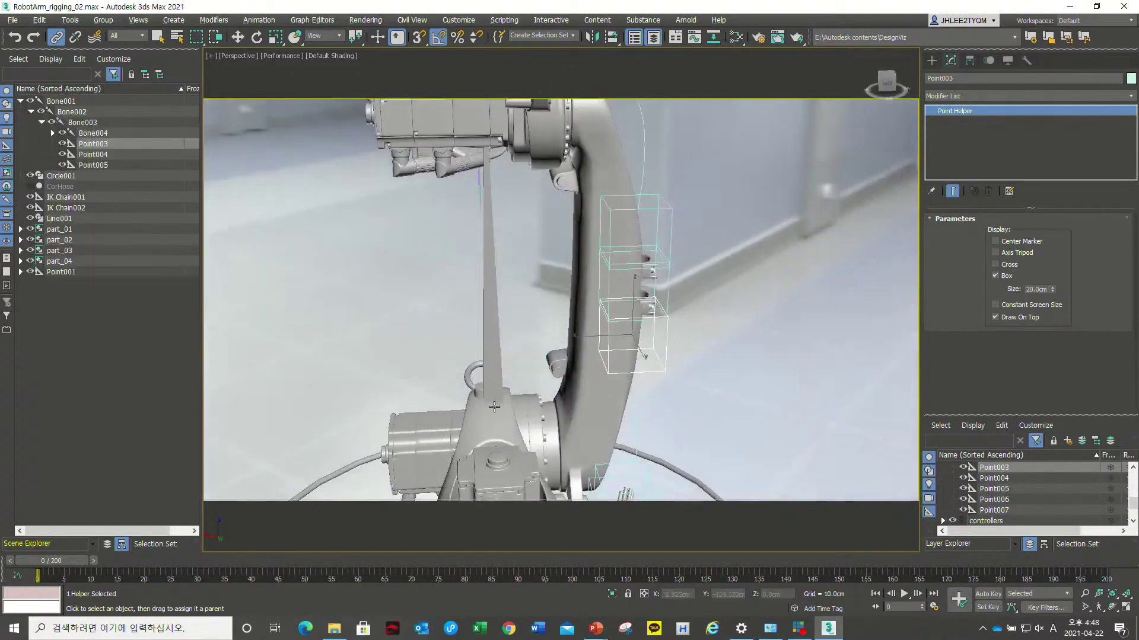
middle_click_drag(450, 360, 510, 325, "alt")
key("w")
left_click(510, 326)
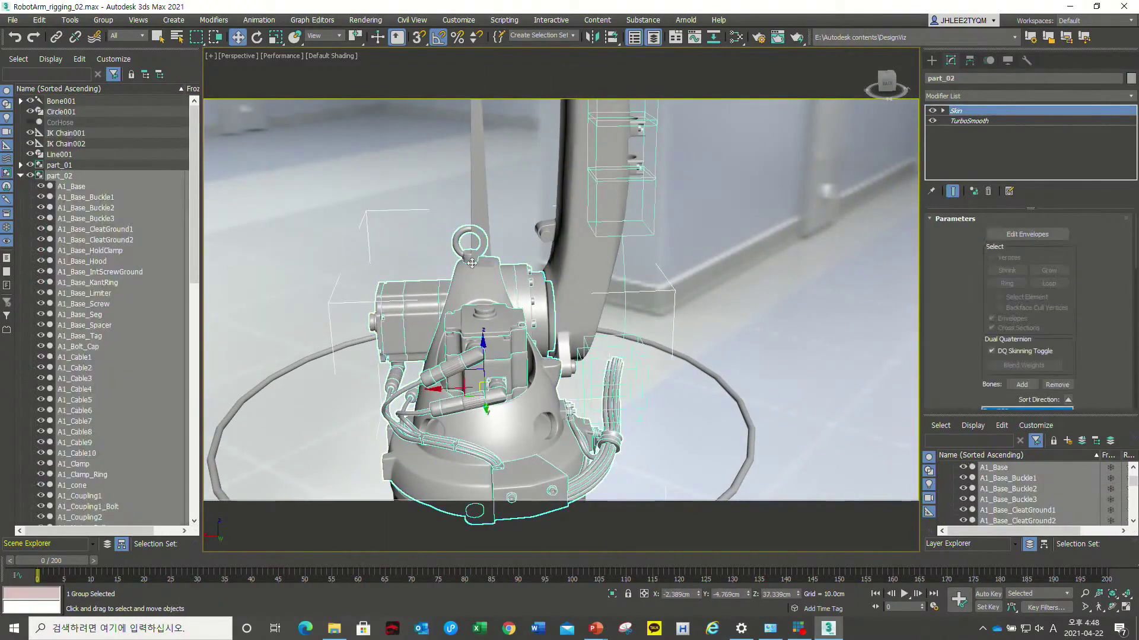
- Hide part_02 and link Point002 and Point001 to Bone002
left_click(30, 175)
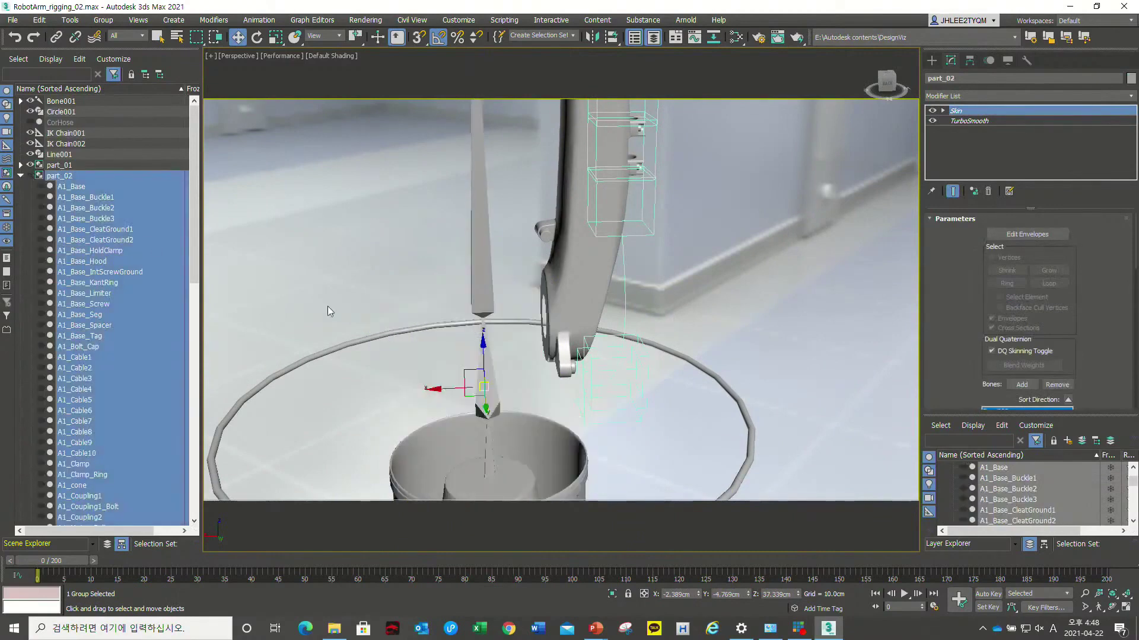
middle_click_drag(502, 376, 517, 313, "alt")
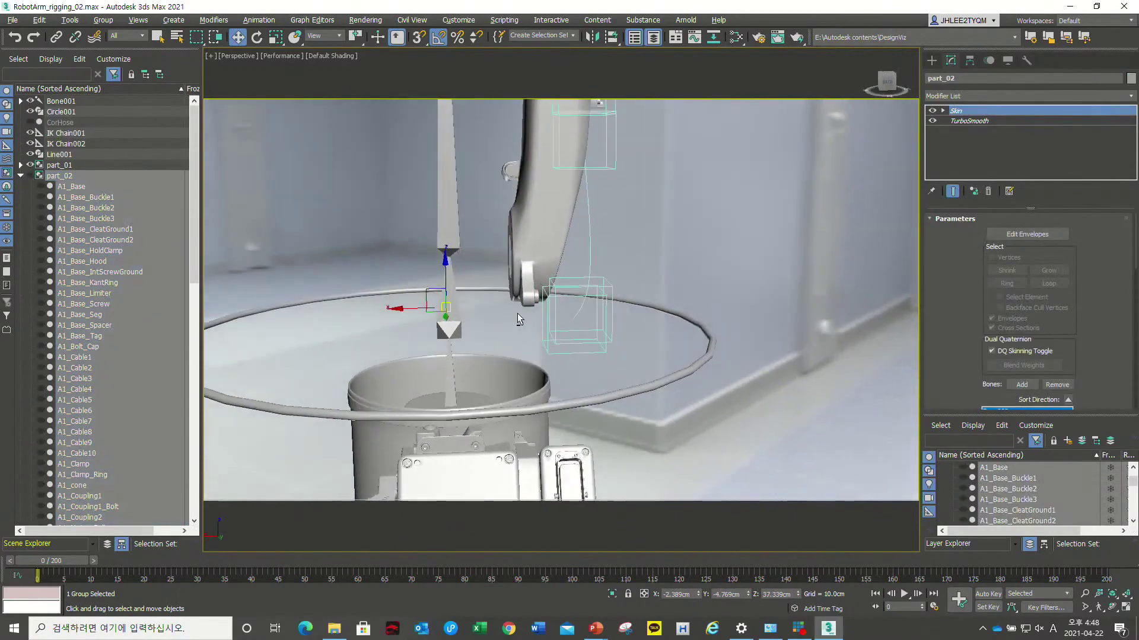
left_click(55, 37)
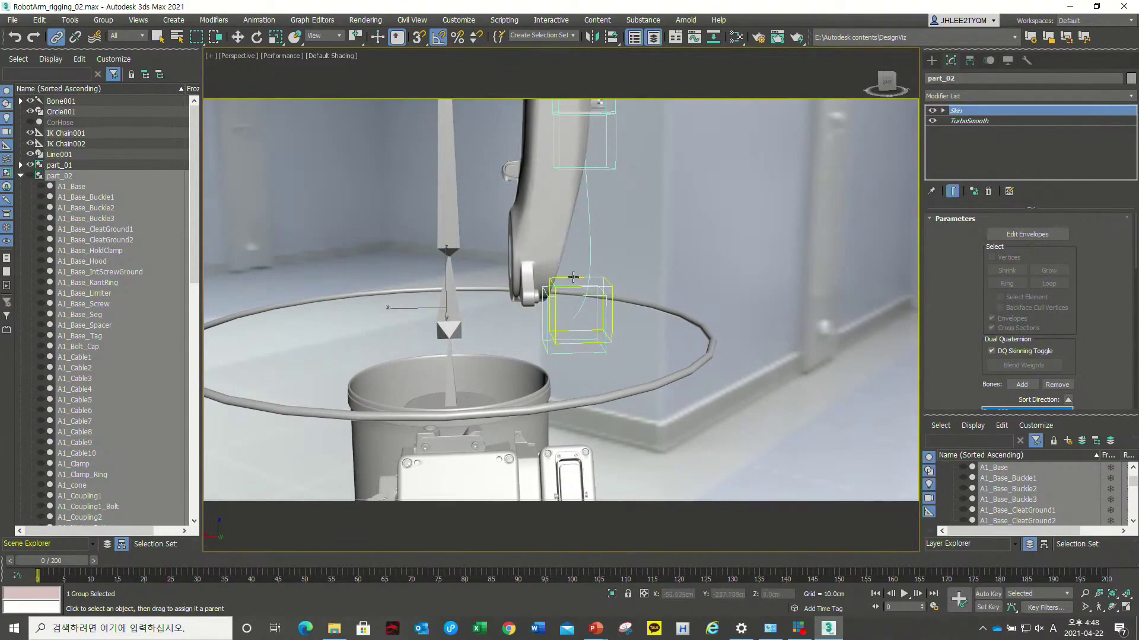
left_click_drag(573, 277, 454, 301)
left_click_drag(552, 318, 449, 295)
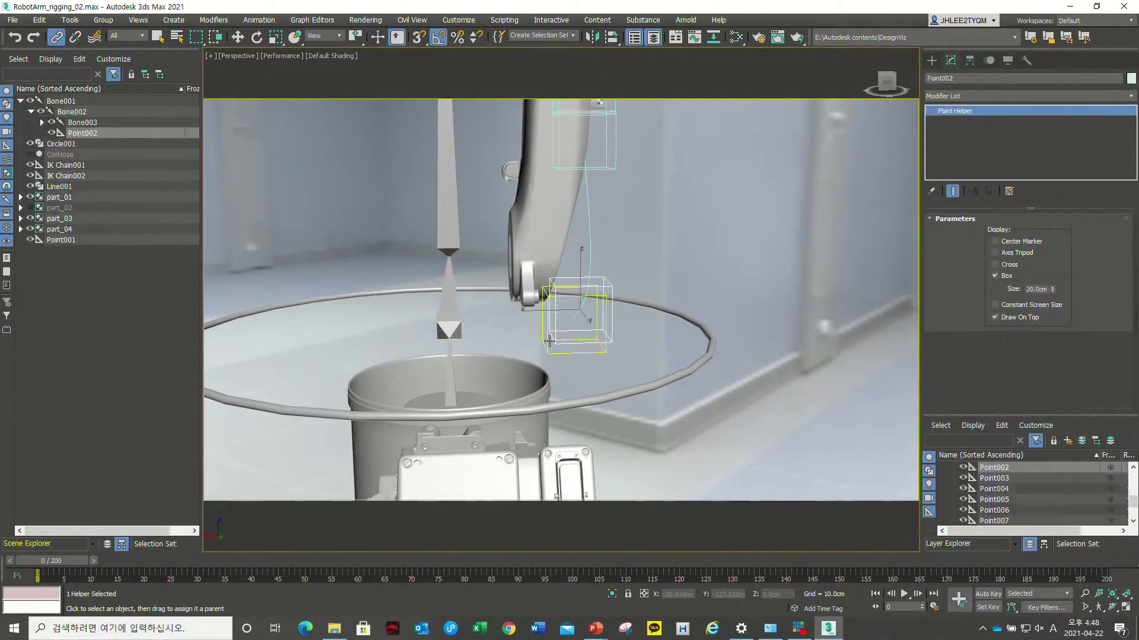
left_click_drag(547, 343, 458, 322)
key("w")
- Unhide CorHose and part_02, then orbit out to see the whole robot arm
scroll(513, 238, "down", 4)
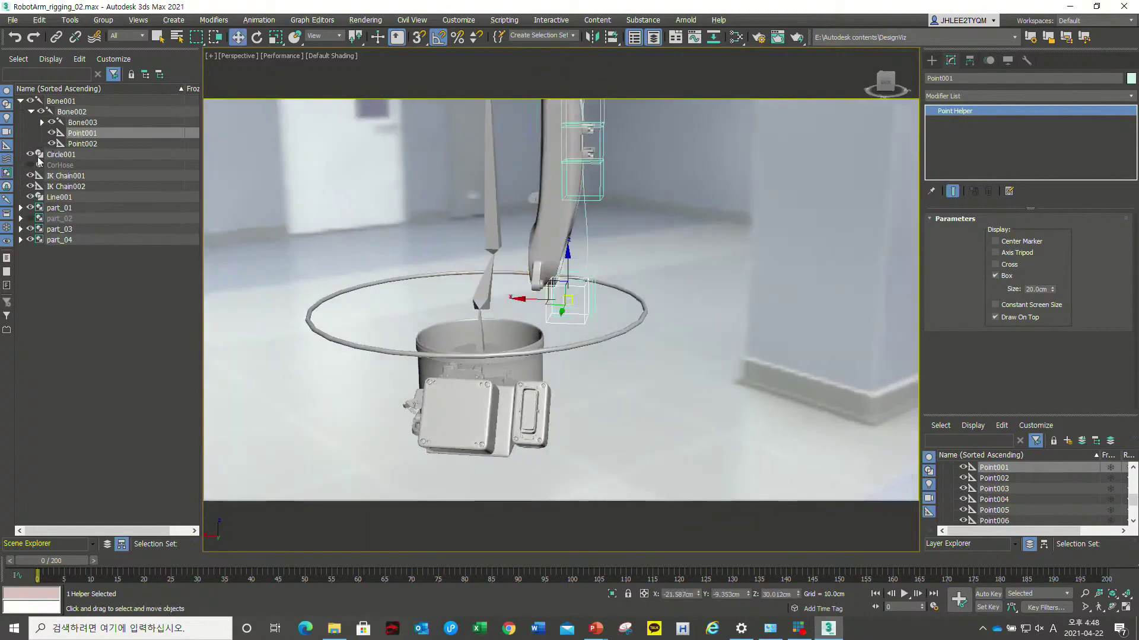
left_click(31, 163)
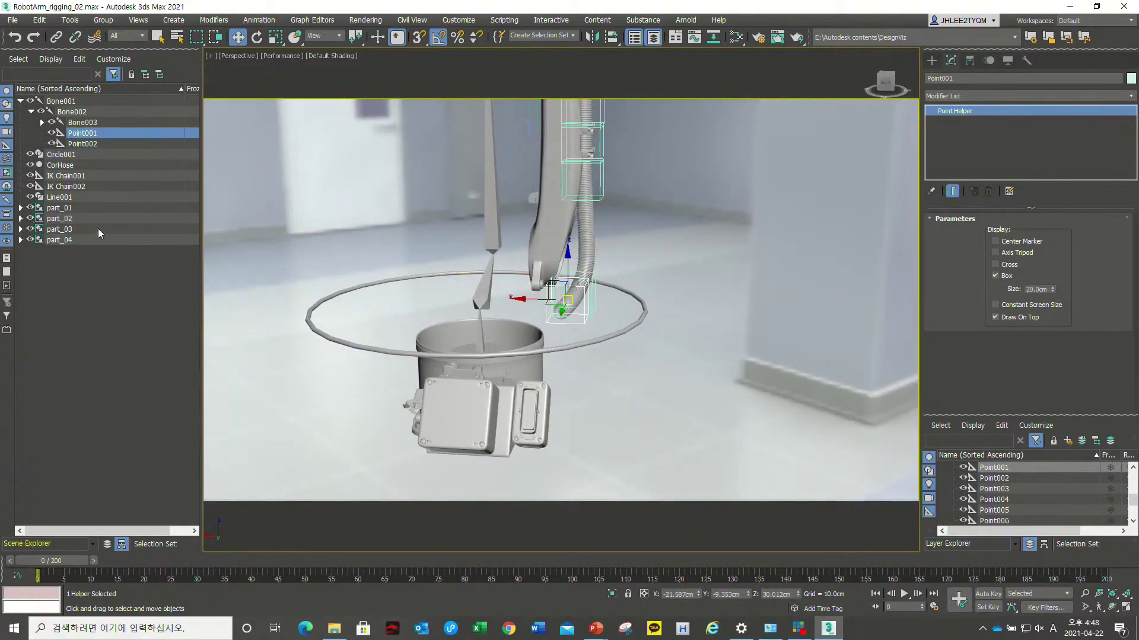
left_click(63, 218)
left_click(30, 219)
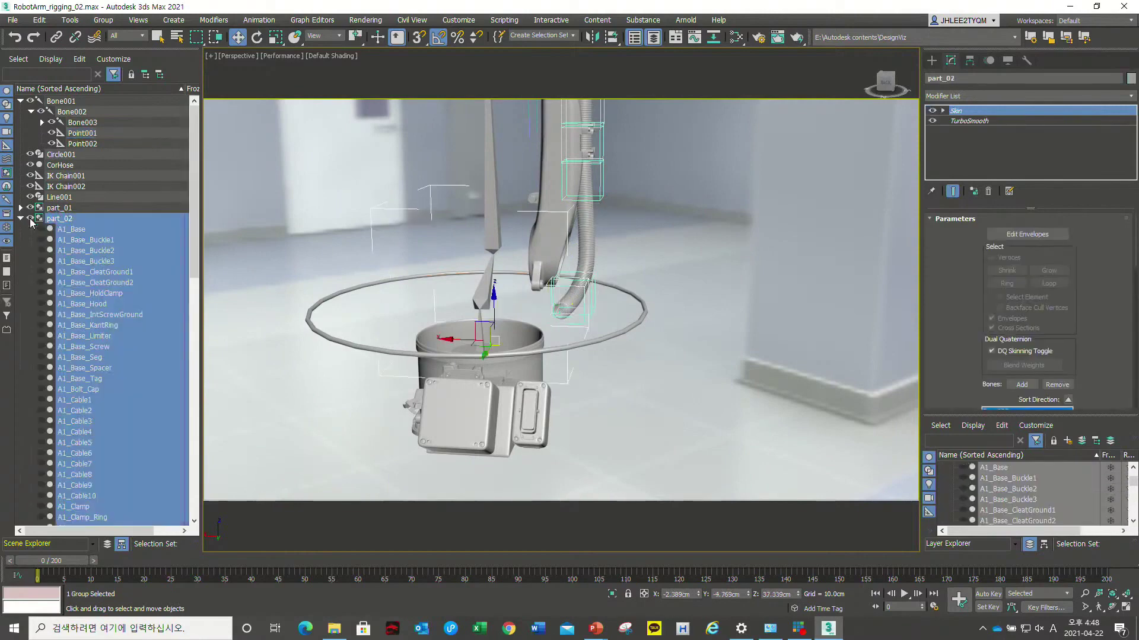
middle_click_drag(585, 210, 606, 265, "alt")
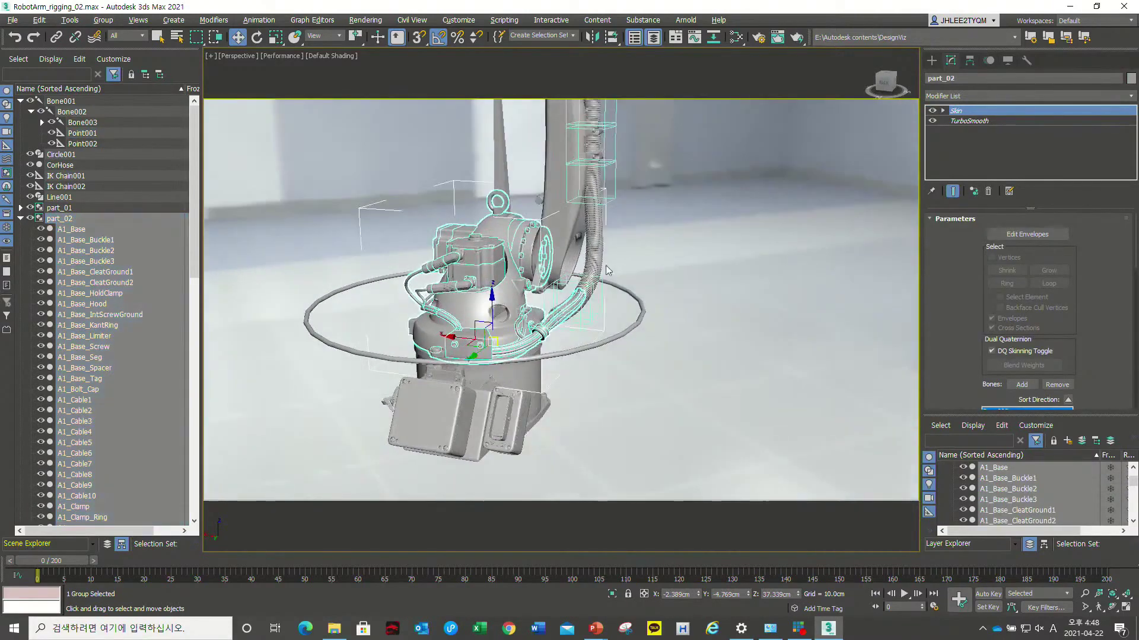
left_click(639, 241)
scroll(579, 248, "down", 3)
scroll(579, 247, "up", 5)
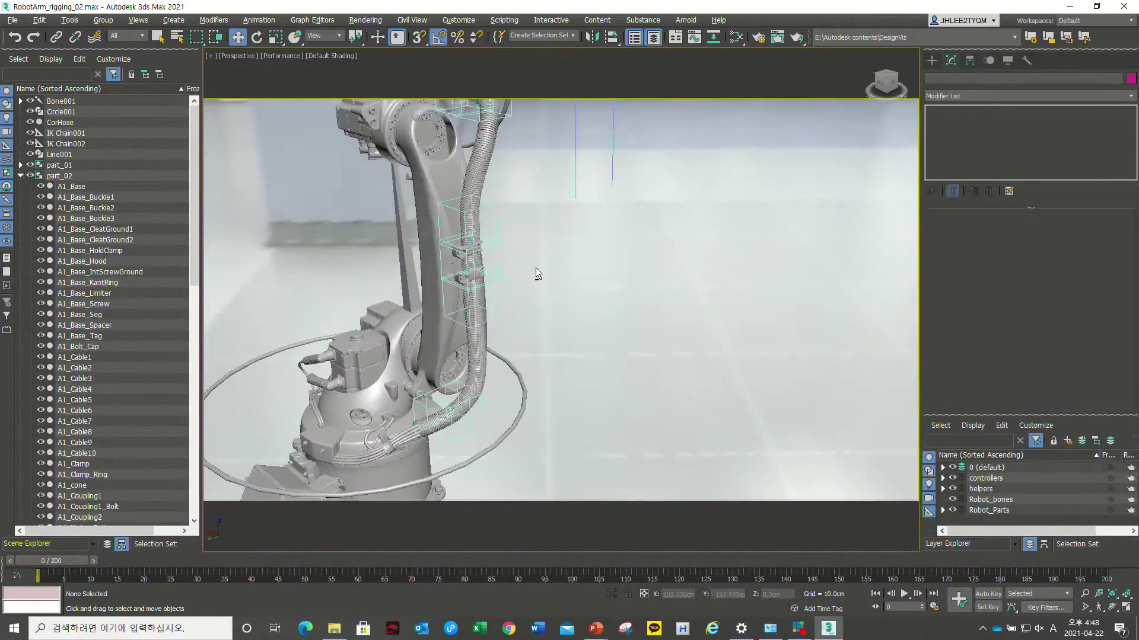
- Drag the IK Chain001 goal to re-pose the arm, checking the CorHose hose bends along
middle_click_drag(535, 268, 478, 170, "alt")
left_click(547, 143)
middle_click_drag(546, 145, 611, 284)
scroll(611, 284, "down", 3)
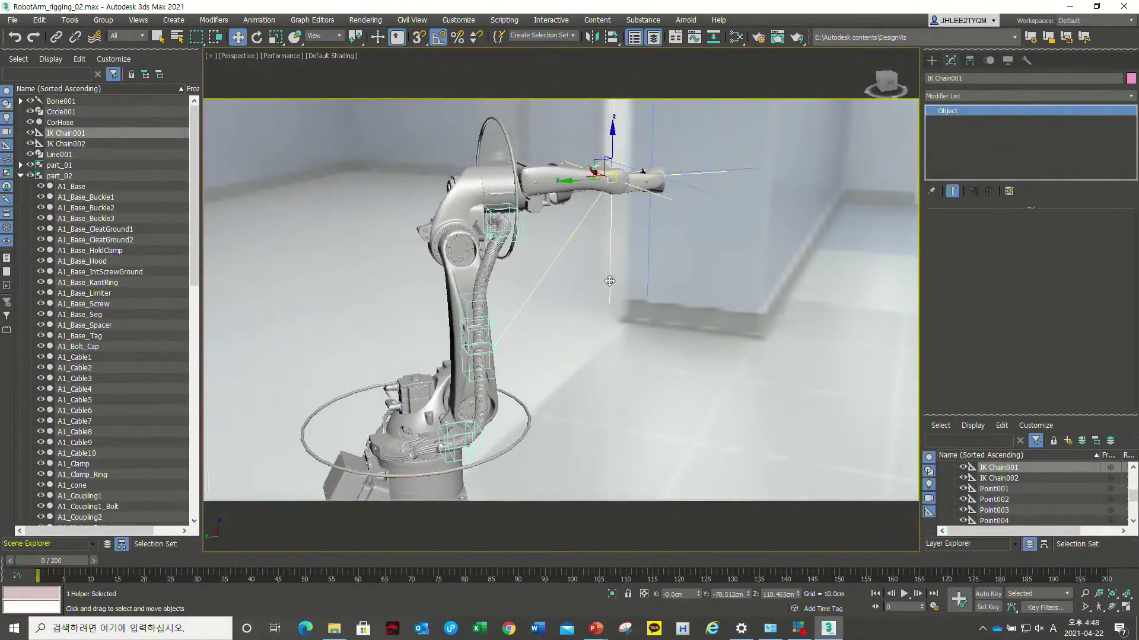
mouse_move(600, 161)
left_mouse_down()
mouse_move(626, 233)
mouse_move(533, 278)
mouse_move(598, 166)
left_mouse_up()
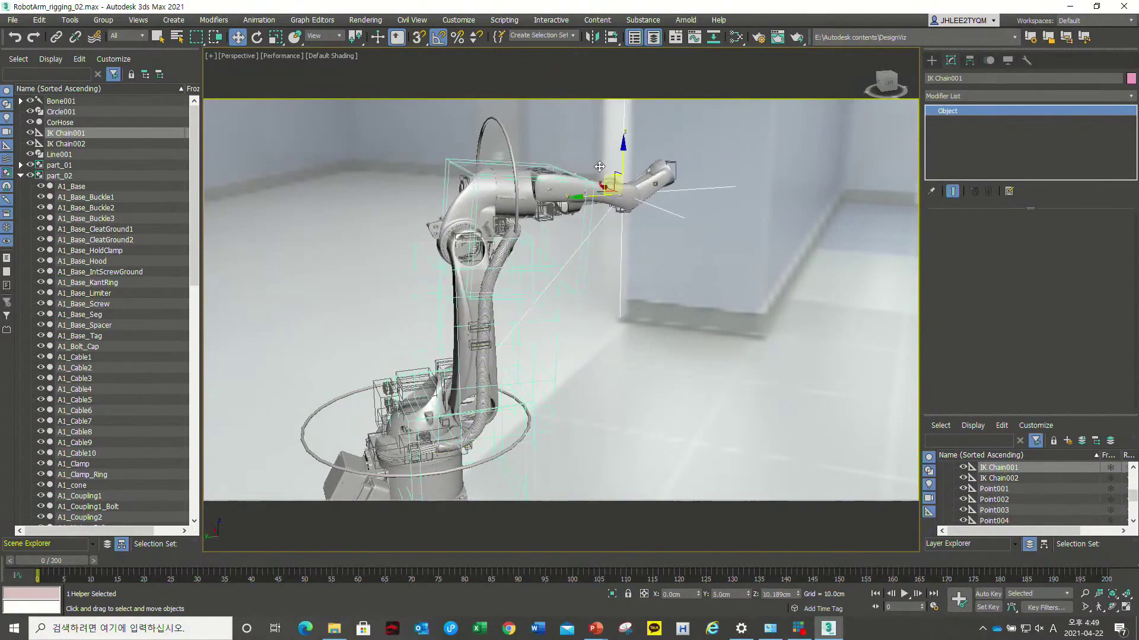
mouse_move(597, 167)
middle_mouse_down("alt")
mouse_move(616, 250)
mouse_move(605, 184)
middle_mouse_up("alt")
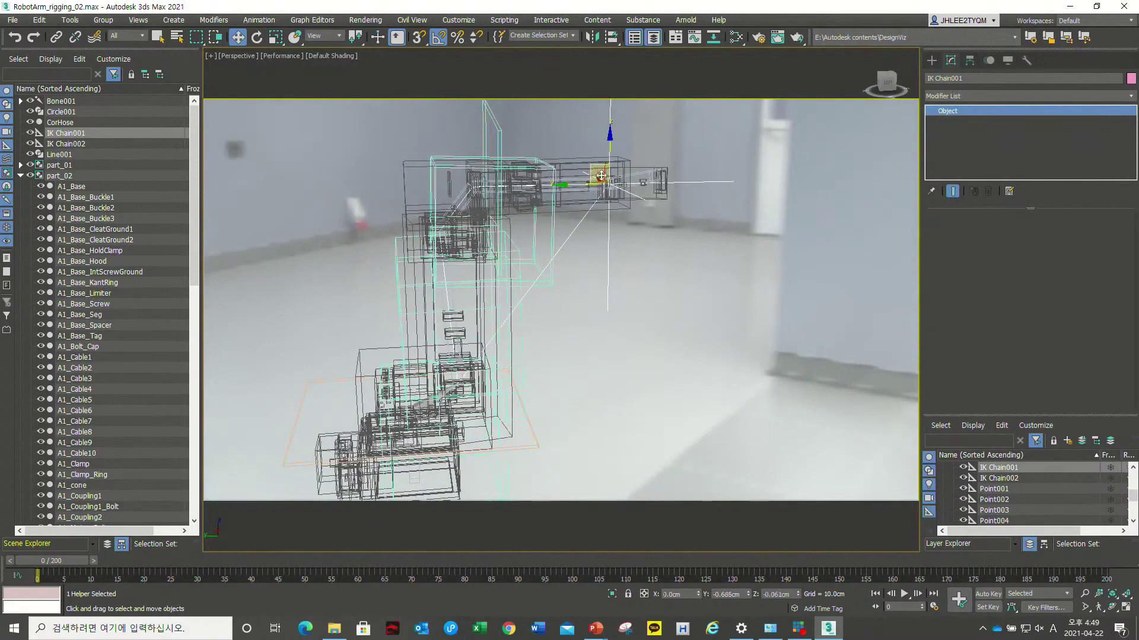
left_click_drag(608, 181, 611, 189)
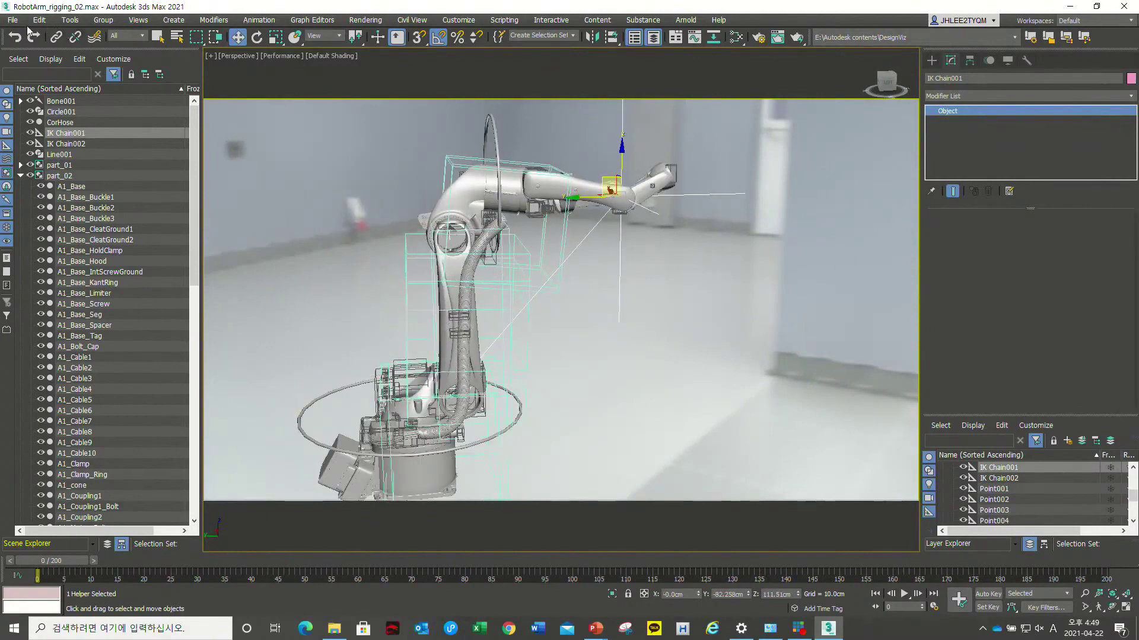
left_click(13, 19)
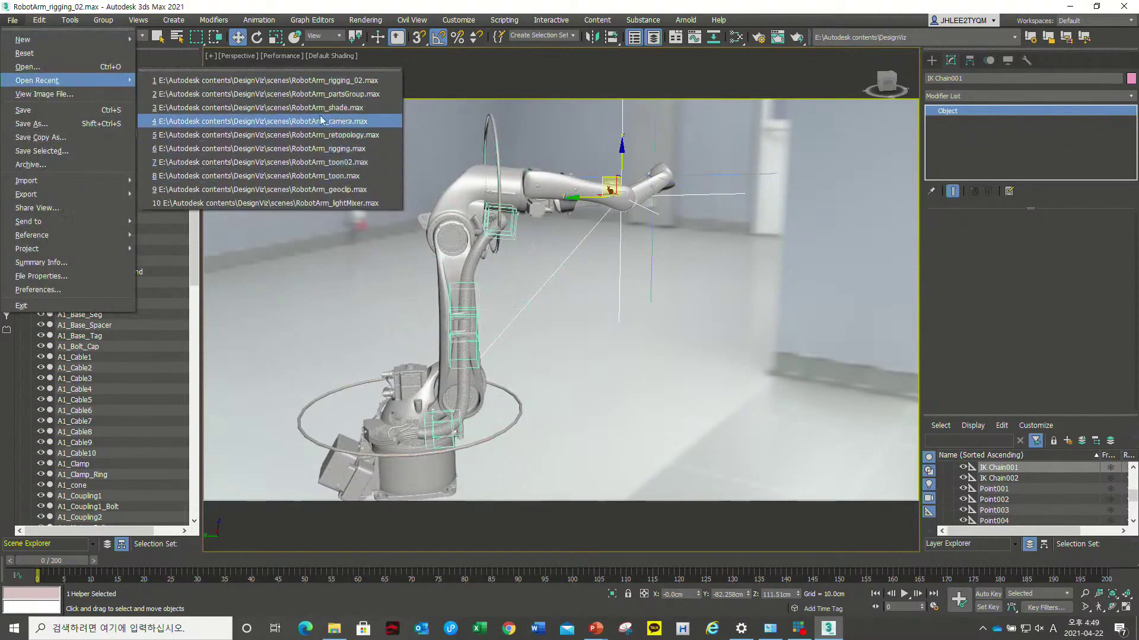
- Reopen RobotArm_rigging_02.max, discarding unsaved changes to the current scene
left_click(306, 83)
left_click(566, 332)
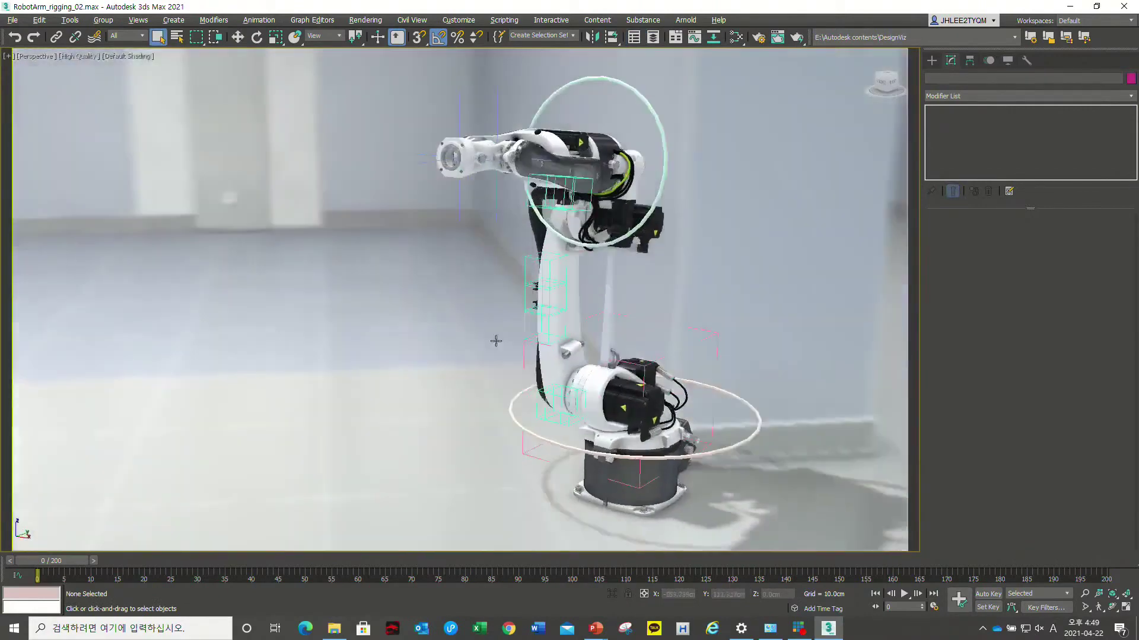
scroll(596, 368, "up", 5)
scroll(597, 368, "down", 4)
middle_click_drag(596, 368, 611, 428, "alt")
scroll(610, 427, "up", 3)
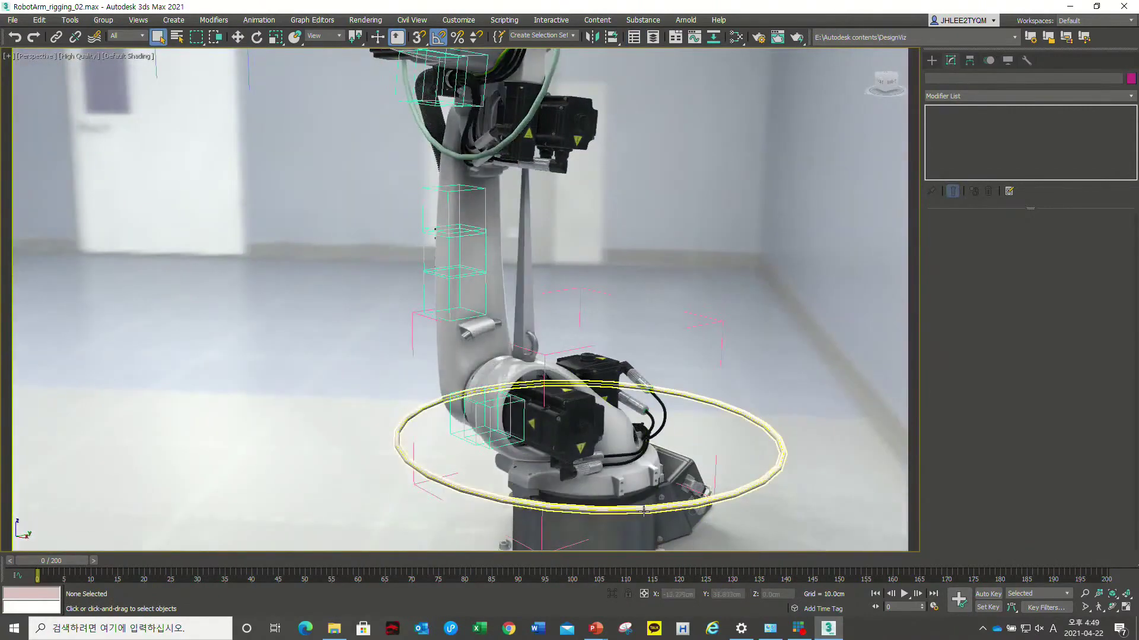
- Rotate the base circle Circle001 to swing the arm about 20° around its base
left_click(610, 427)
scroll(611, 427, "down", 5)
key("e")
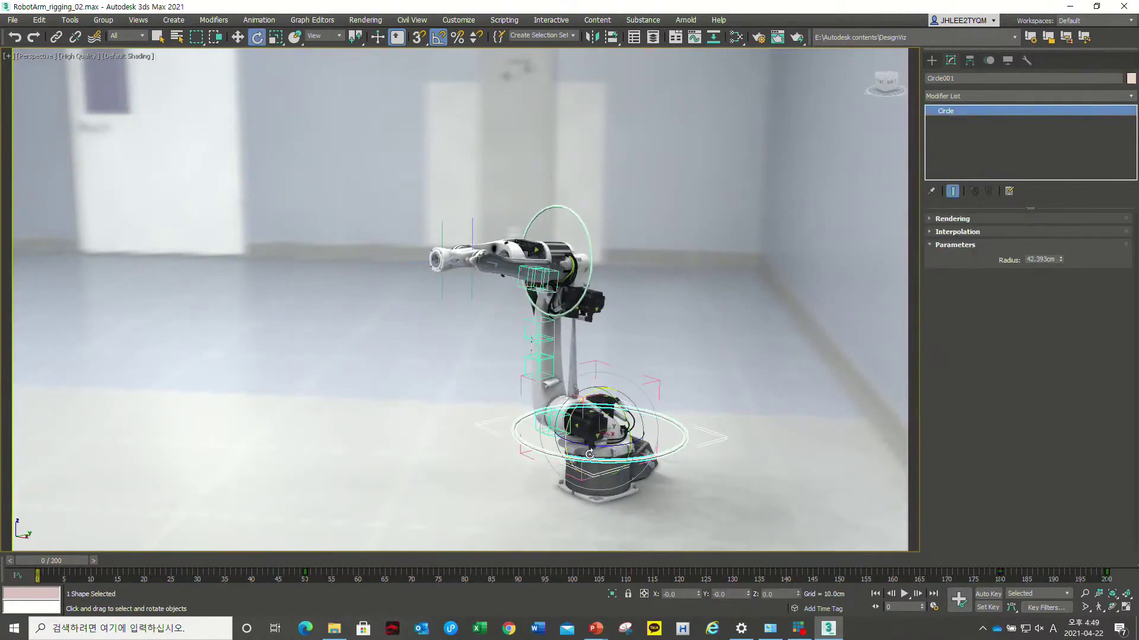
mouse_move(589, 446)
left_mouse_down()
mouse_move(579, 381)
mouse_move(569, 383)
left_mouse_up()
- Move the IK Chain001 goal so the forearm angles down toward the gripper
key("w")
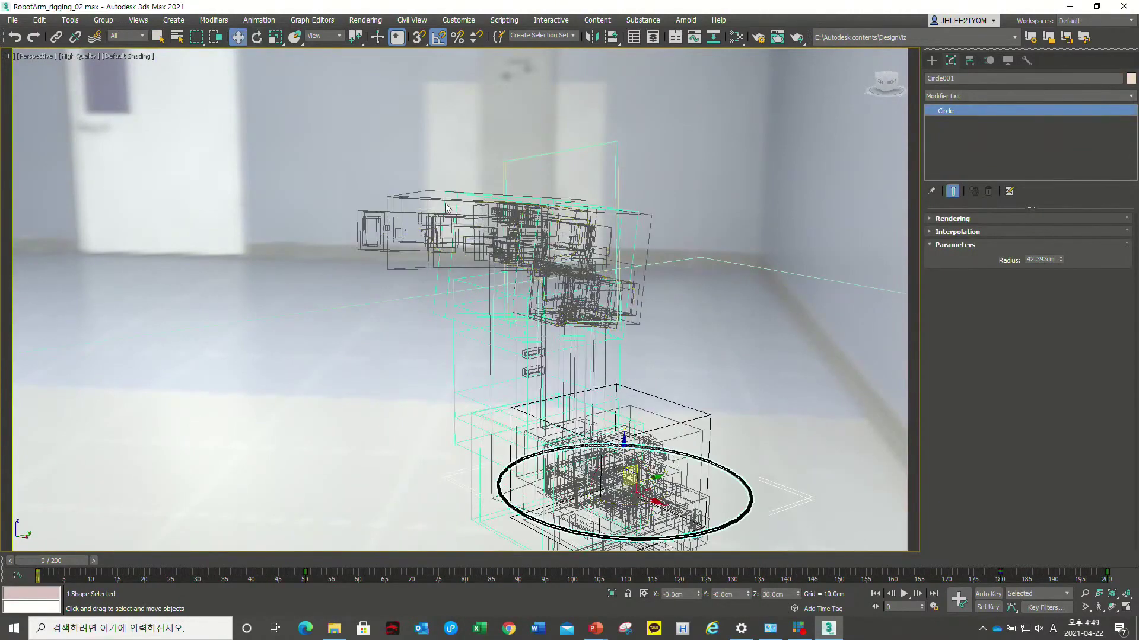
mouse_move(428, 284)
middle_mouse_down("alt")
mouse_move(448, 293)
mouse_move(433, 199)
middle_mouse_up("alt")
left_click(460, 230)
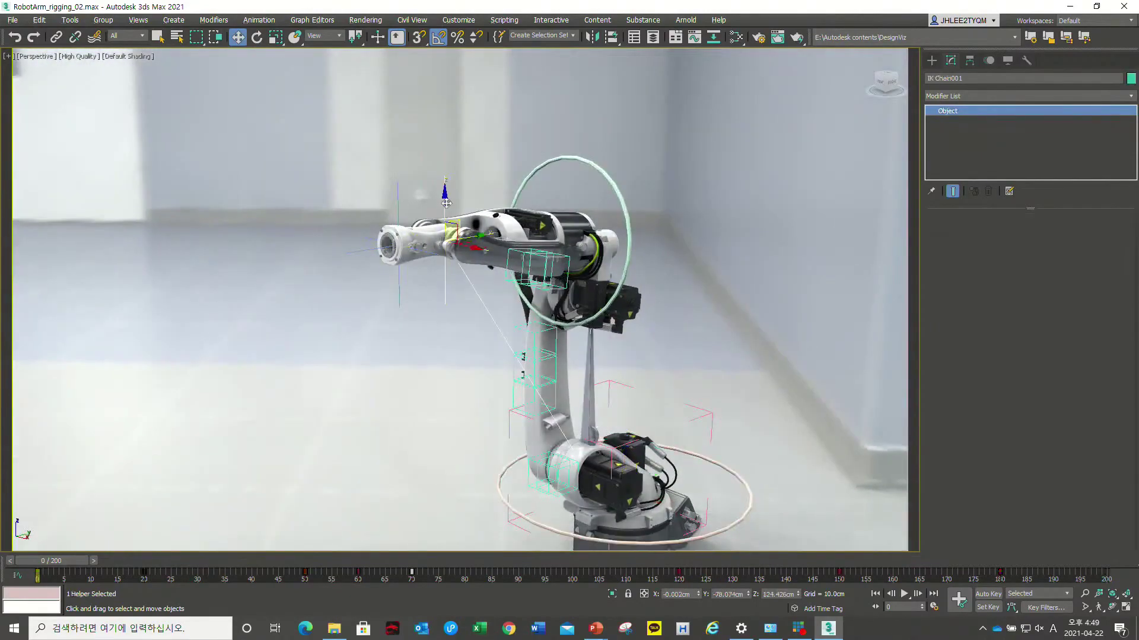
mouse_move(461, 229)
left_mouse_down()
mouse_move(501, 299)
mouse_move(453, 249)
mouse_move(339, 292)
mouse_move(381, 356)
mouse_move(462, 402)
mouse_move(429, 334)
left_mouse_up()
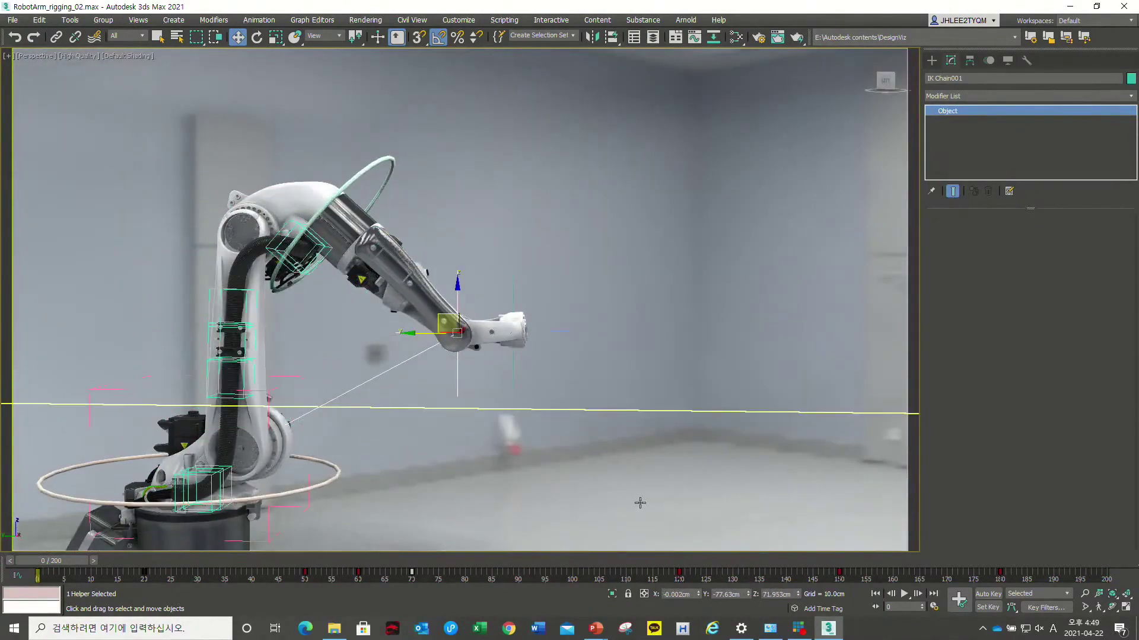
key("alt+Tab")
key("alt+Tab")
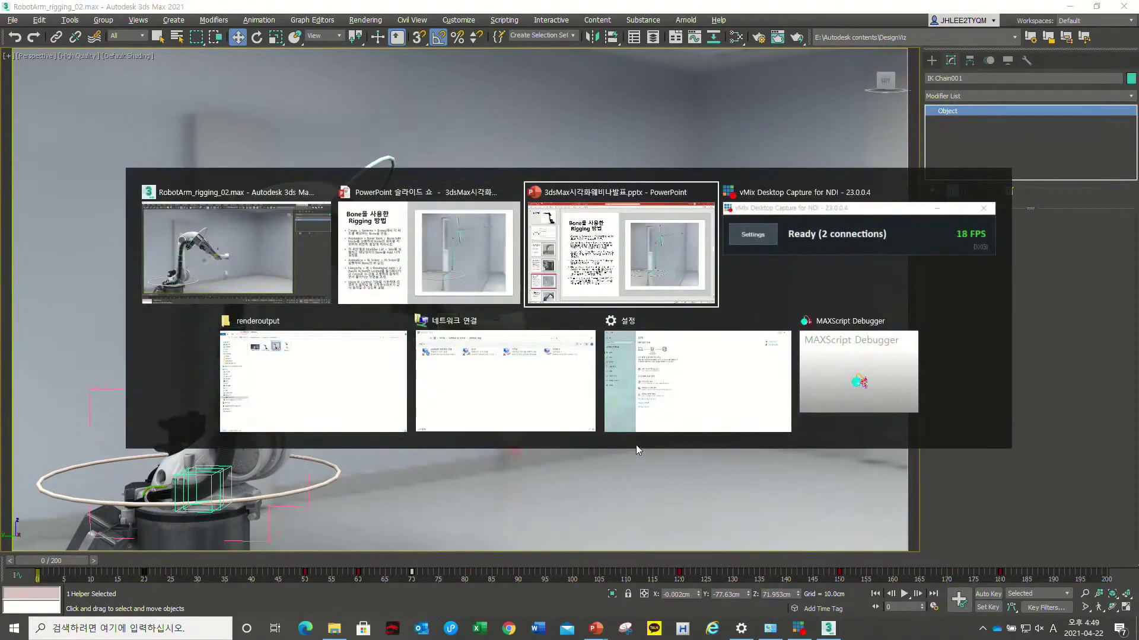
key("alt+Tab")
key("alt+Tab")
key("alt+Tab")
key("alt+Tab")
key("alt+Tab")
key("alt+Tab")
- Return to the PowerPoint slide show and advance to the 'Robot Arm (Key animation)' slide
key("alt")
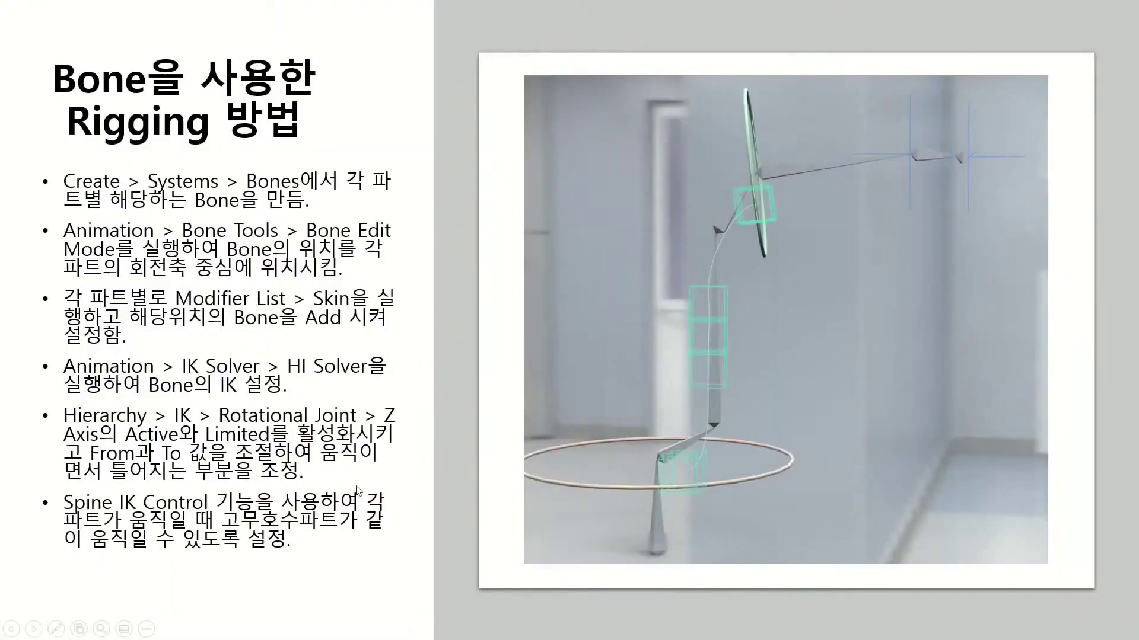
left_click(372, 488)
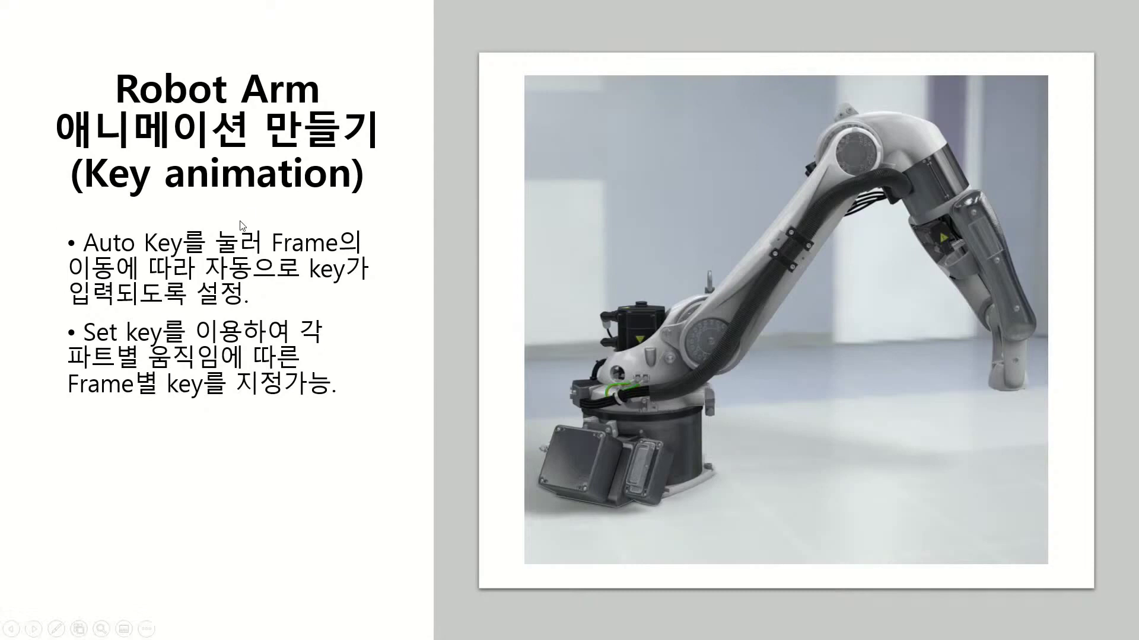
- Switch from the PowerPoint slide show to the RobotArm_rigging_02 scene and orbit to a lower view
key("alt+Tab")
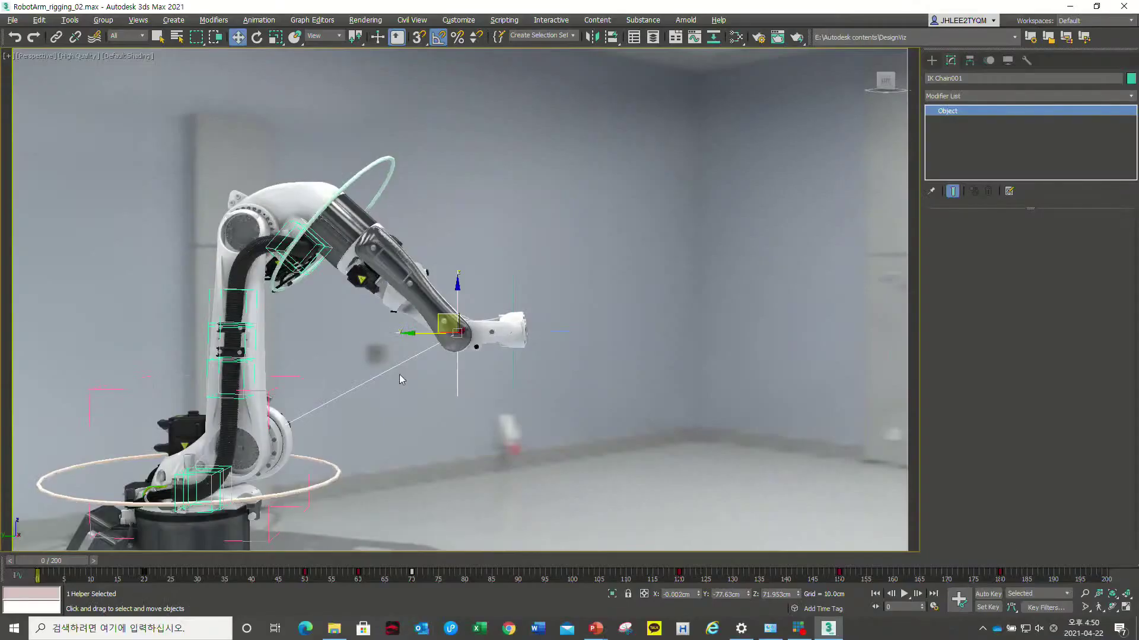
middle_click_drag(400, 379, 190, 593, "alt")
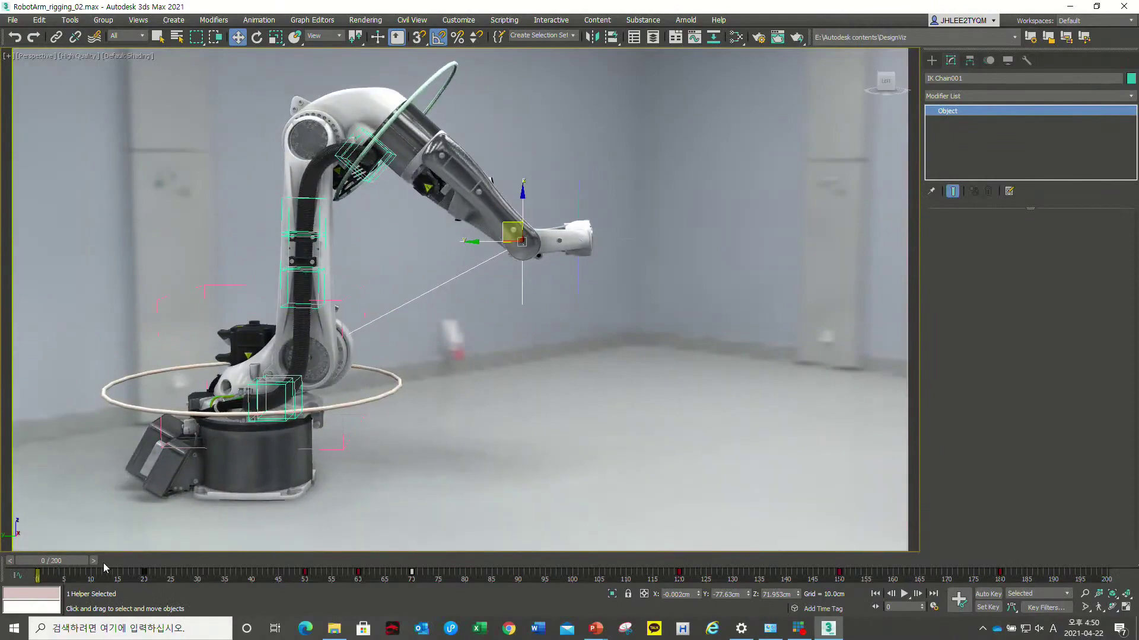
- At frame 15, pull IK Chain001's goal up and right so the arm reaches out
mouse_move(71, 564)
left_mouse_down()
mouse_move(659, 514)
mouse_move(845, 461)
mouse_move(1085, 451)
left_mouse_up()
key("w")
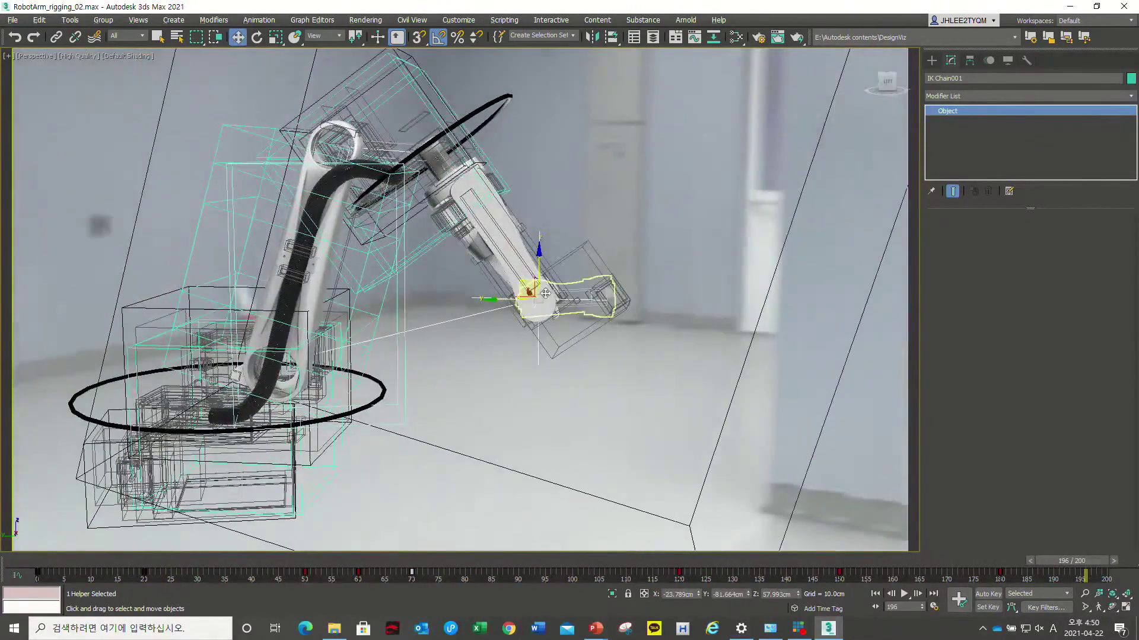
left_click_drag(1086, 584, 24, 557)
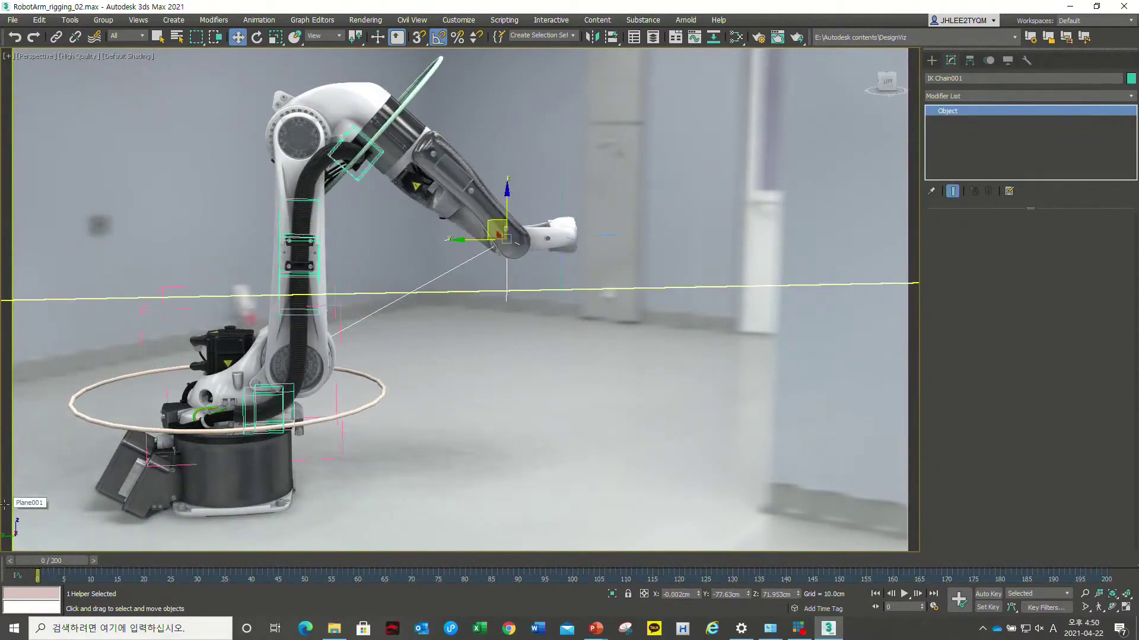
left_click(500, 239)
mouse_move(500, 239)
left_mouse_down()
mouse_move(562, 110)
mouse_move(510, 91)
mouse_move(540, 86)
left_mouse_up()
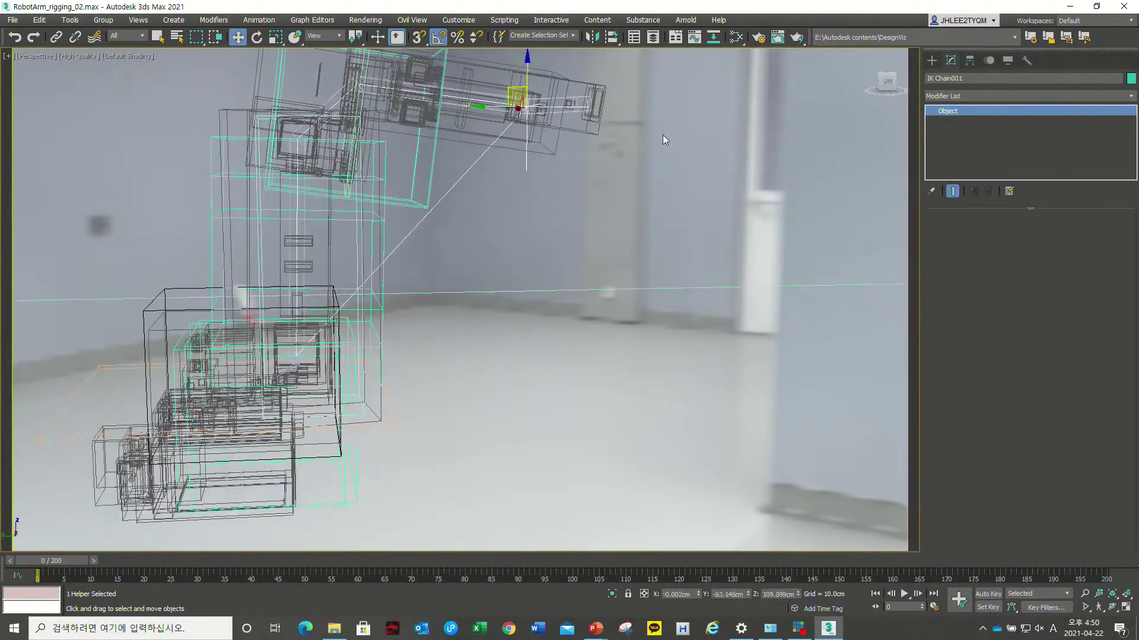
middle_click_drag(615, 119, 621, 148)
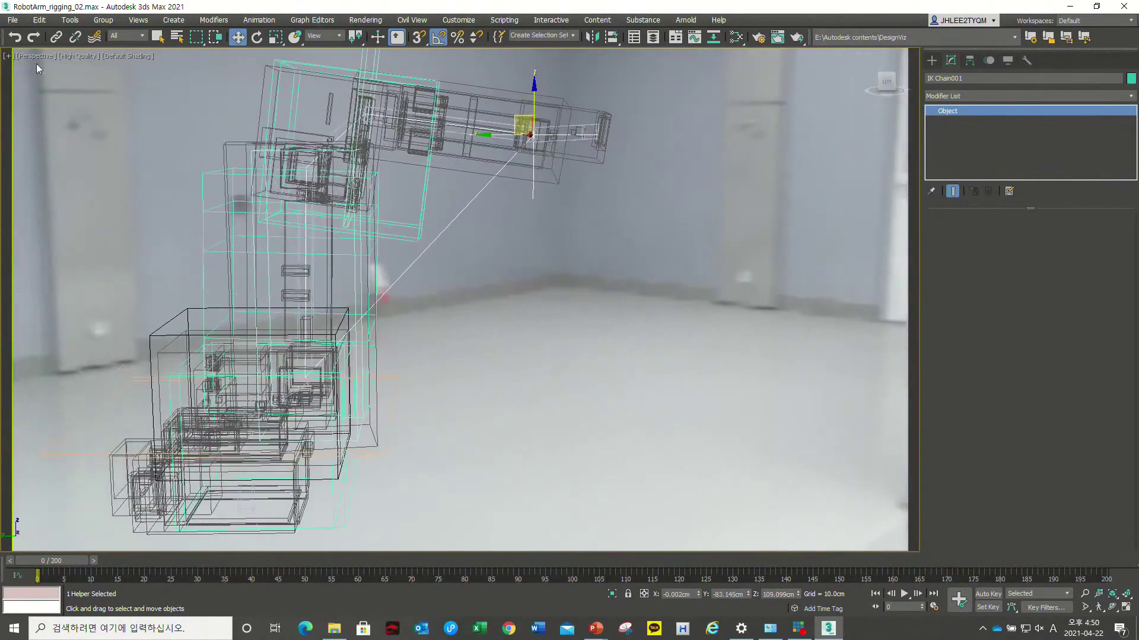
- Use Performance shading, lower IK Chain002 to bend the wrist, and turn on Auto Key
left_click(72, 55)
left_click(101, 125)
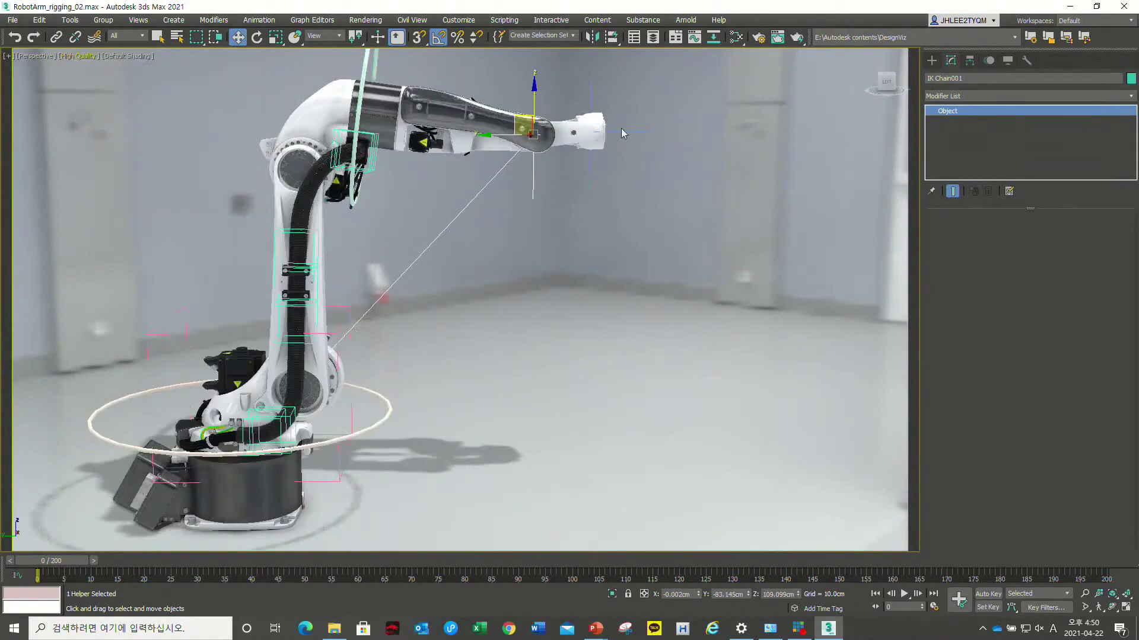
left_click(601, 114)
left_click_drag(574, 110, 576, 120)
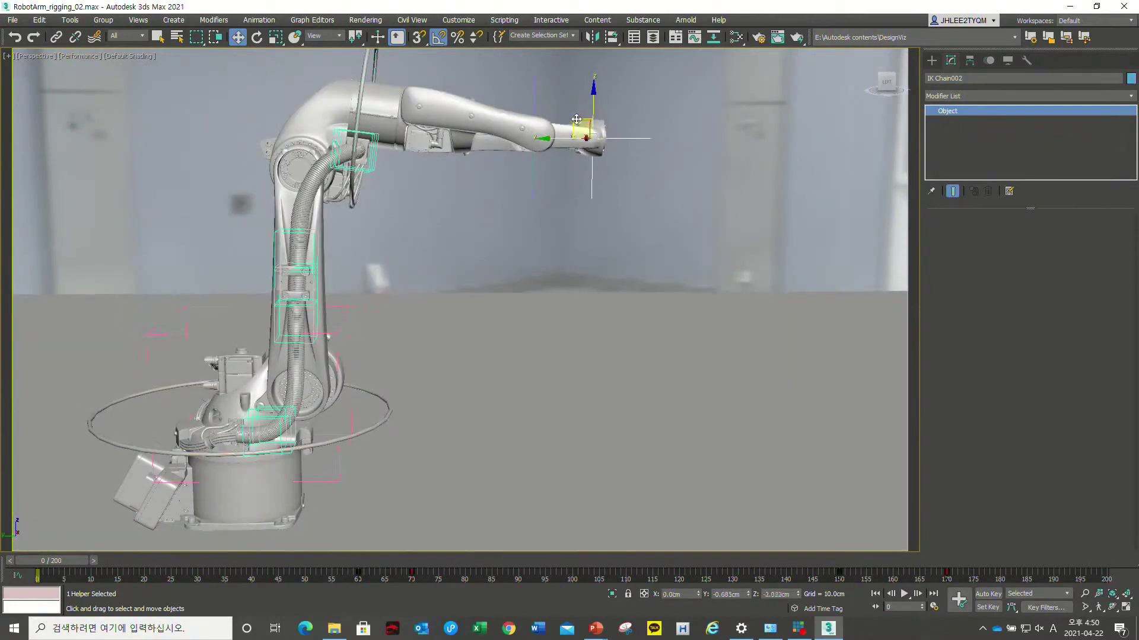
left_click(534, 95)
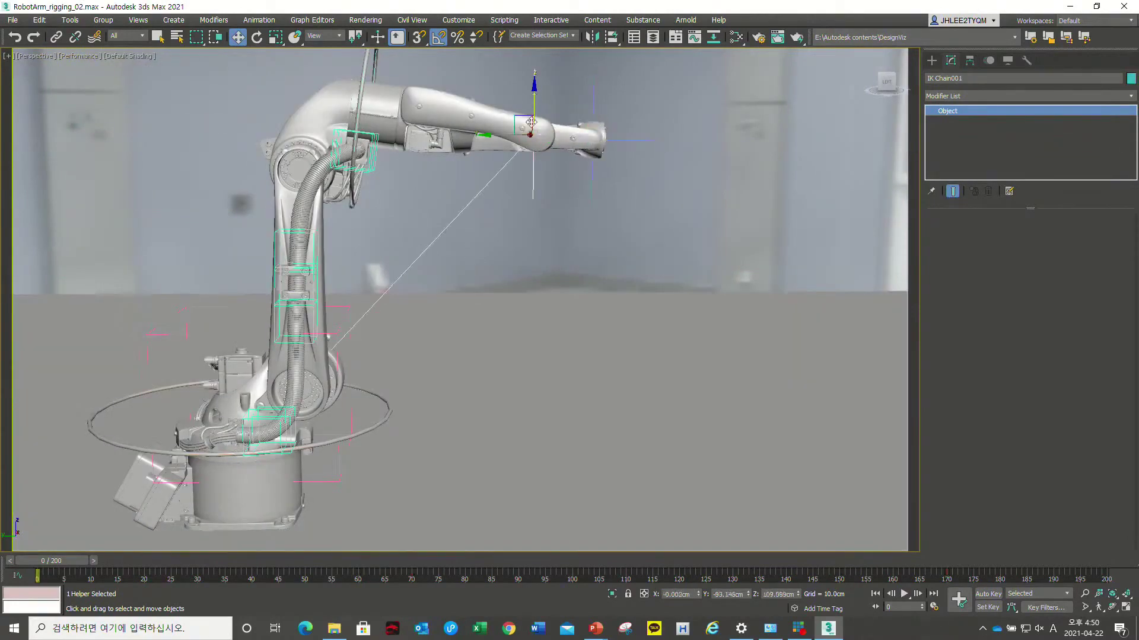
left_click(989, 595)
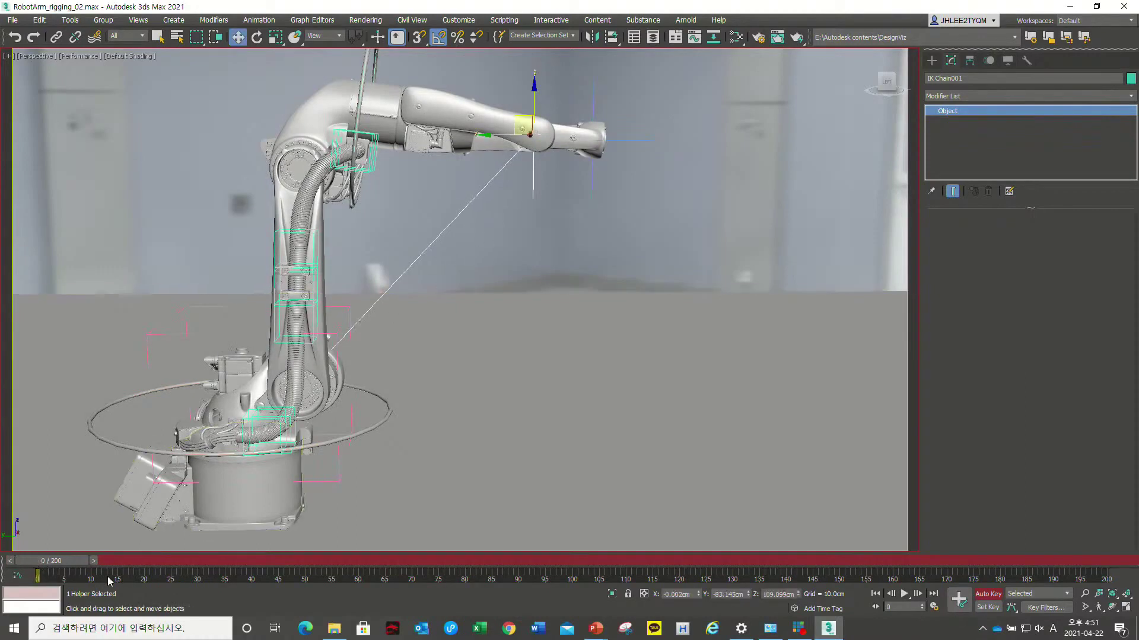
- At frame 20, lower the IK goal so the arm dips down
left_click_drag(67, 562, 171, 560)
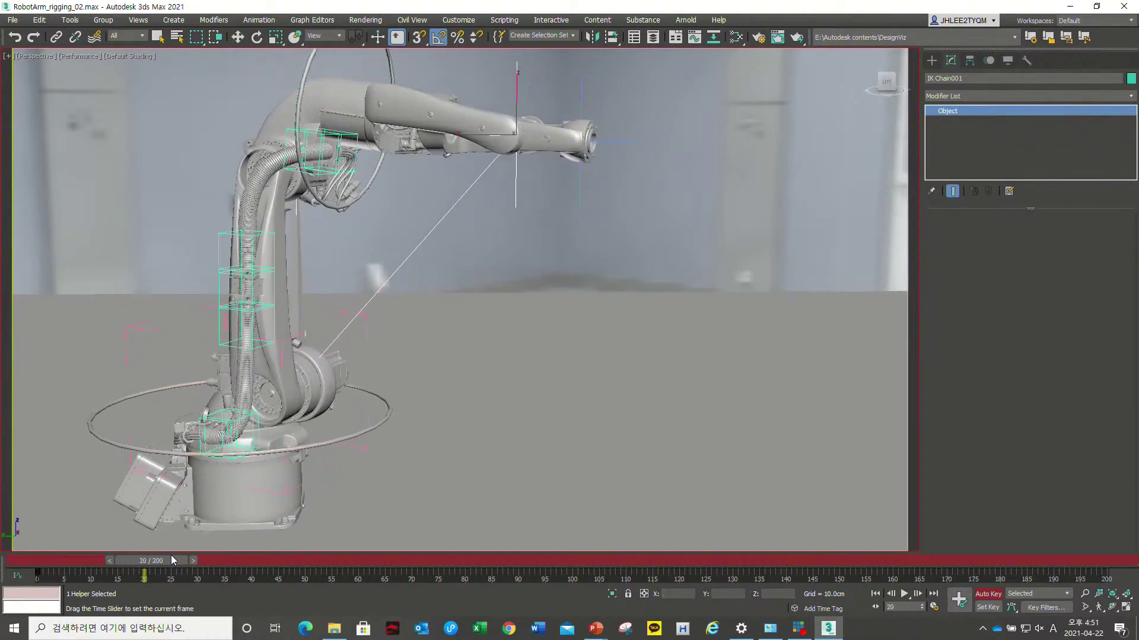
left_click_drag(517, 92, 509, 228)
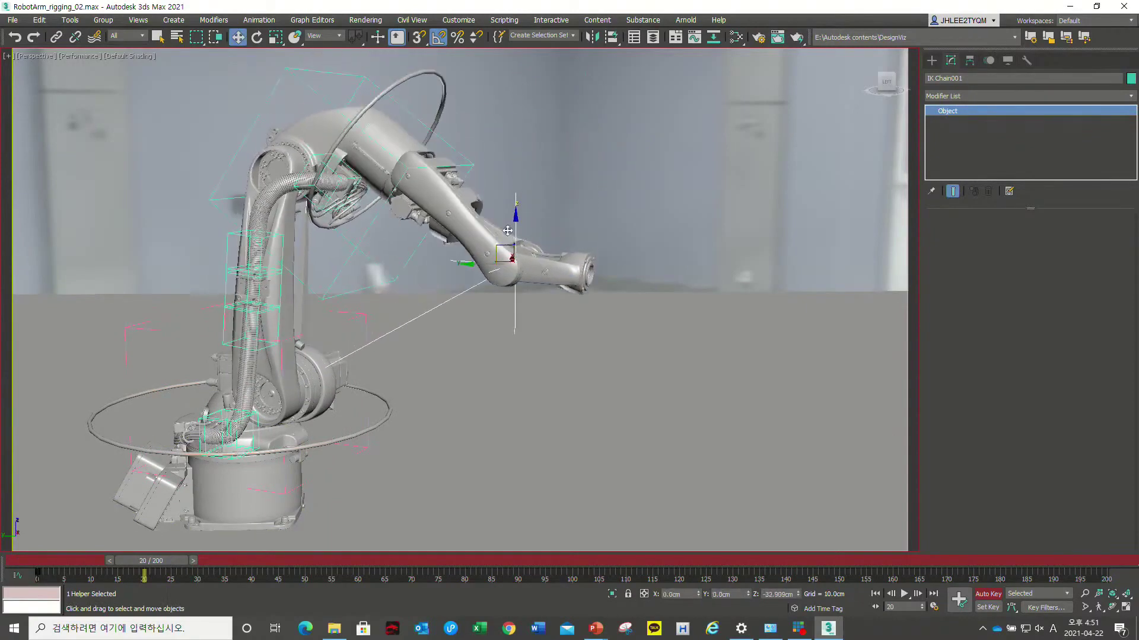
left_click_drag(508, 228, 508, 261)
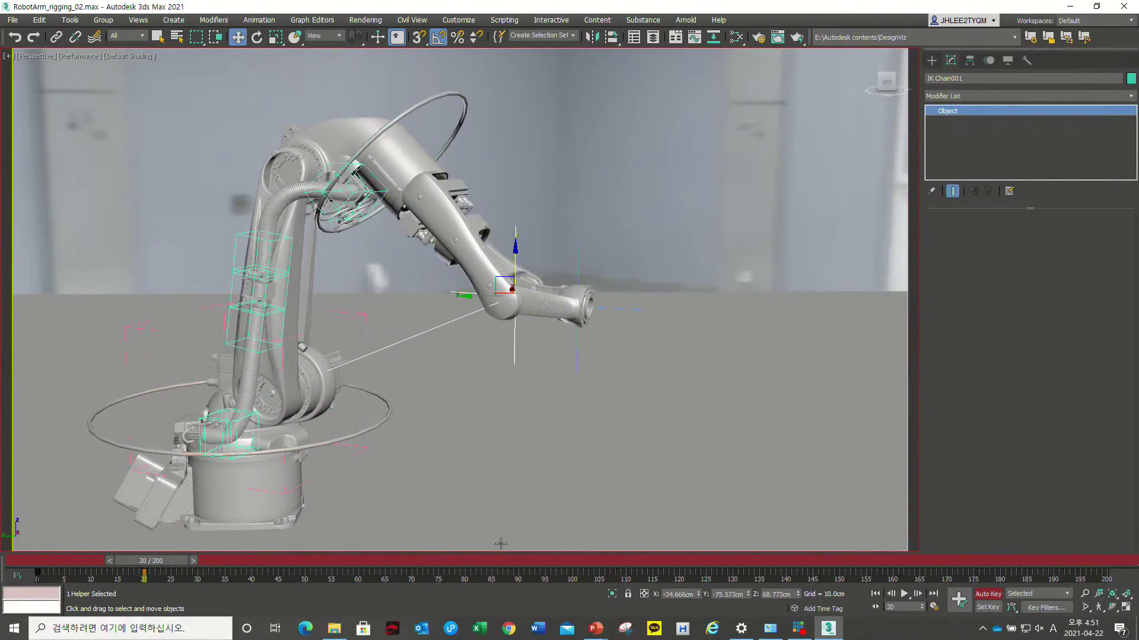
mouse_move(186, 569)
left_mouse_down()
mouse_move(127, 551)
mouse_move(219, 547)
mouse_move(136, 552)
mouse_move(179, 546)
left_mouse_up()
key("w")
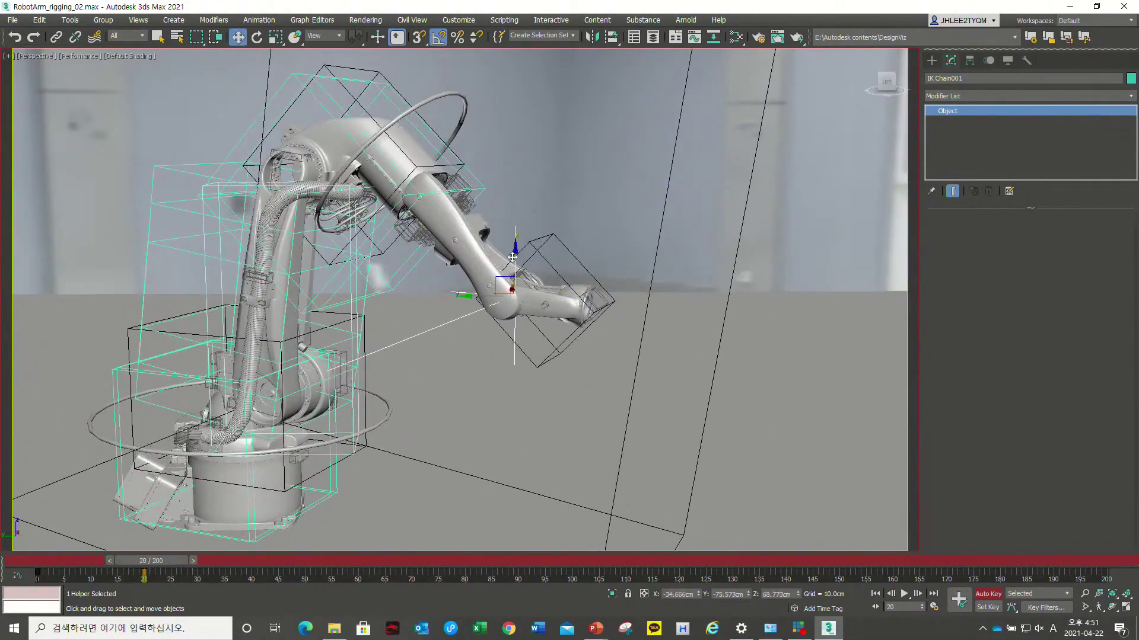
- At frame 40, push the IK goal further down so the arm folds steeply
left_click_drag(159, 560, 268, 547)
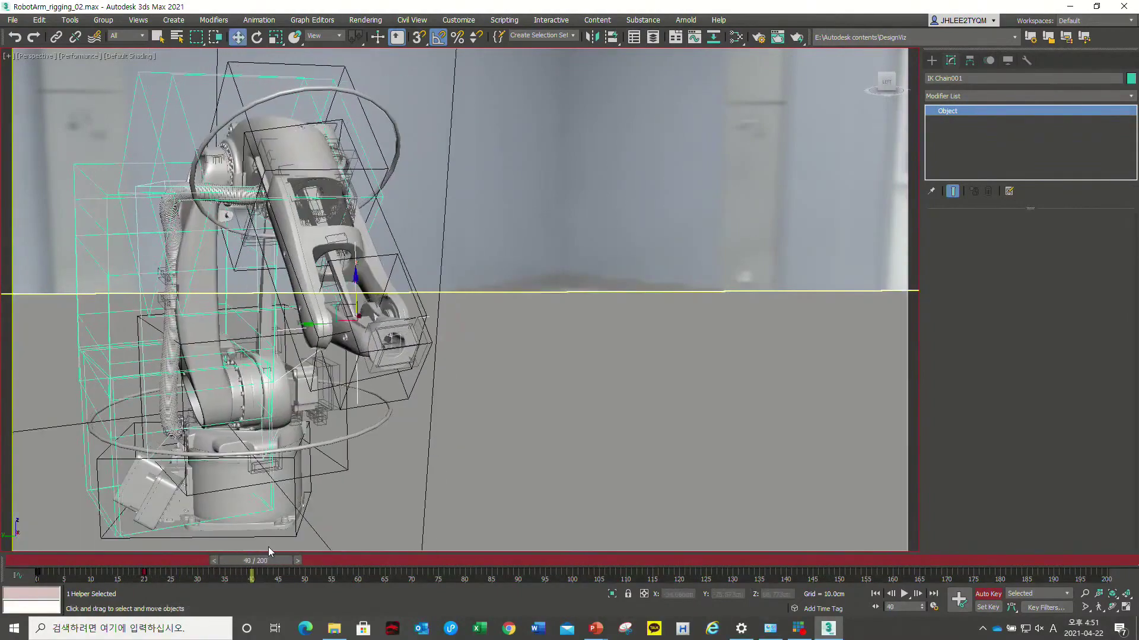
left_click_drag(357, 293, 358, 376)
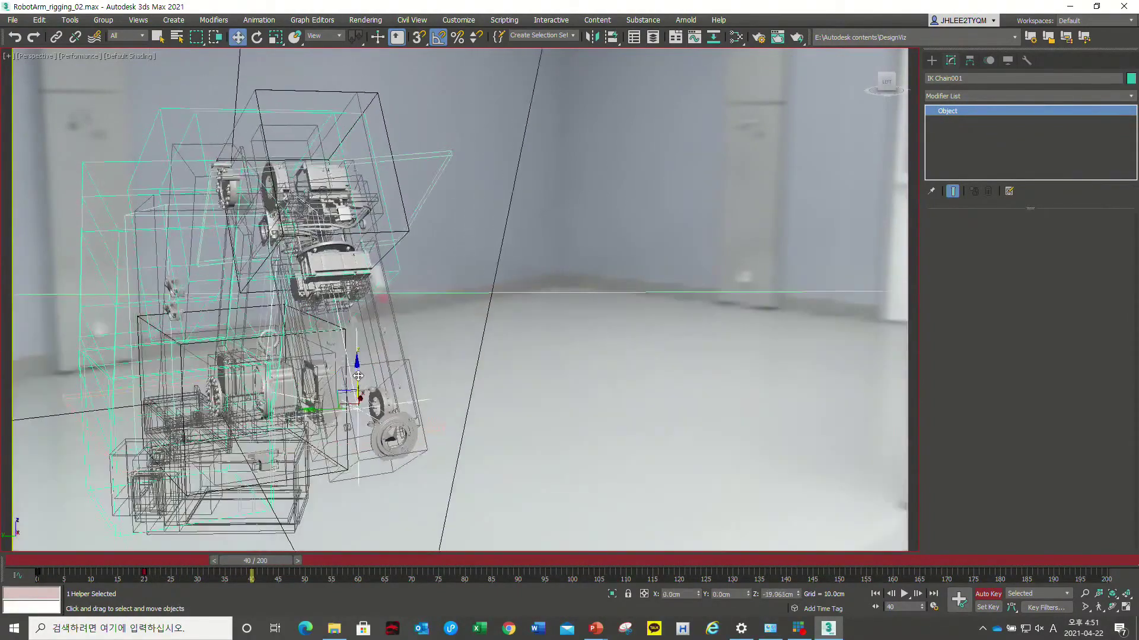
left_click_drag(358, 376, 359, 405)
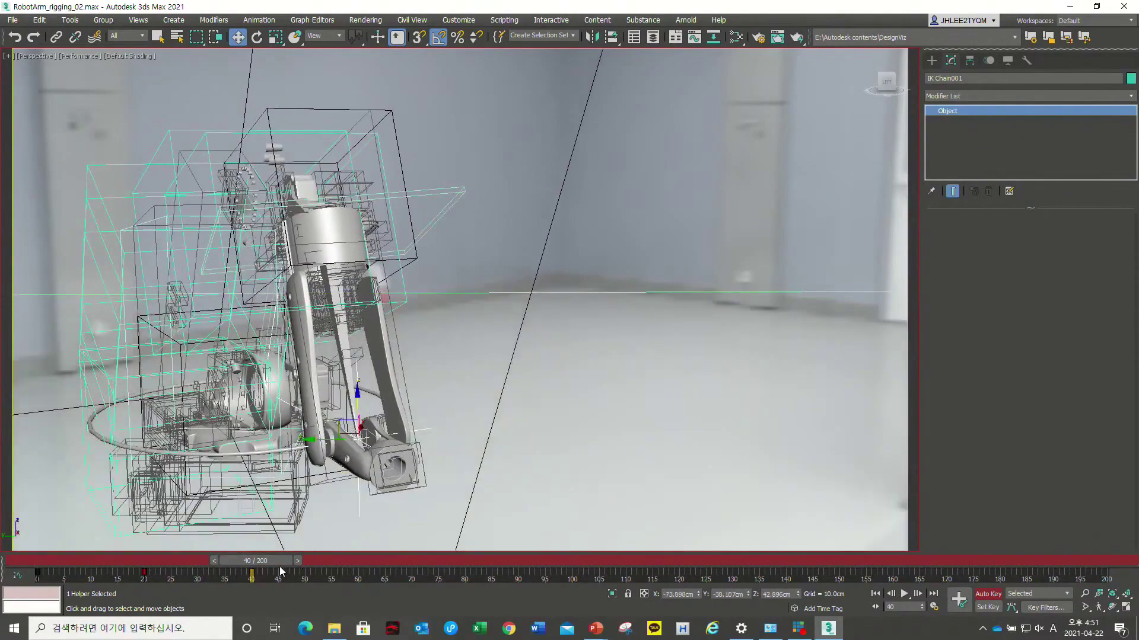
mouse_move(279, 561)
left_mouse_down()
mouse_move(54, 549)
mouse_move(304, 526)
left_mouse_up()
- Switch from Auto Key to Set Key mode and step to frame 48
key("w")
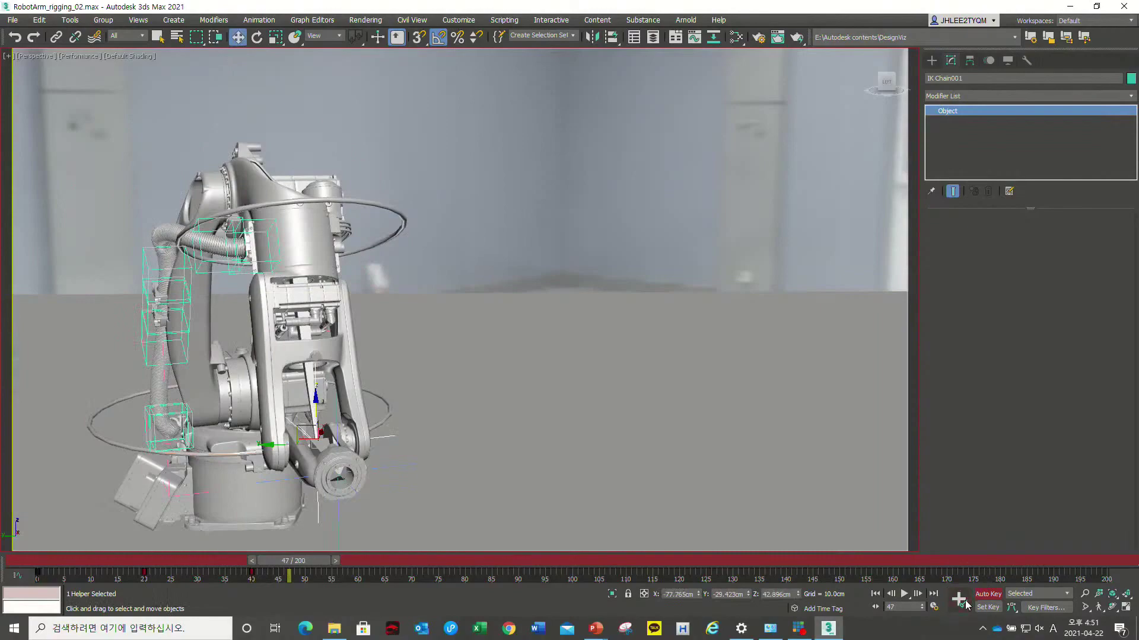
left_click(964, 601)
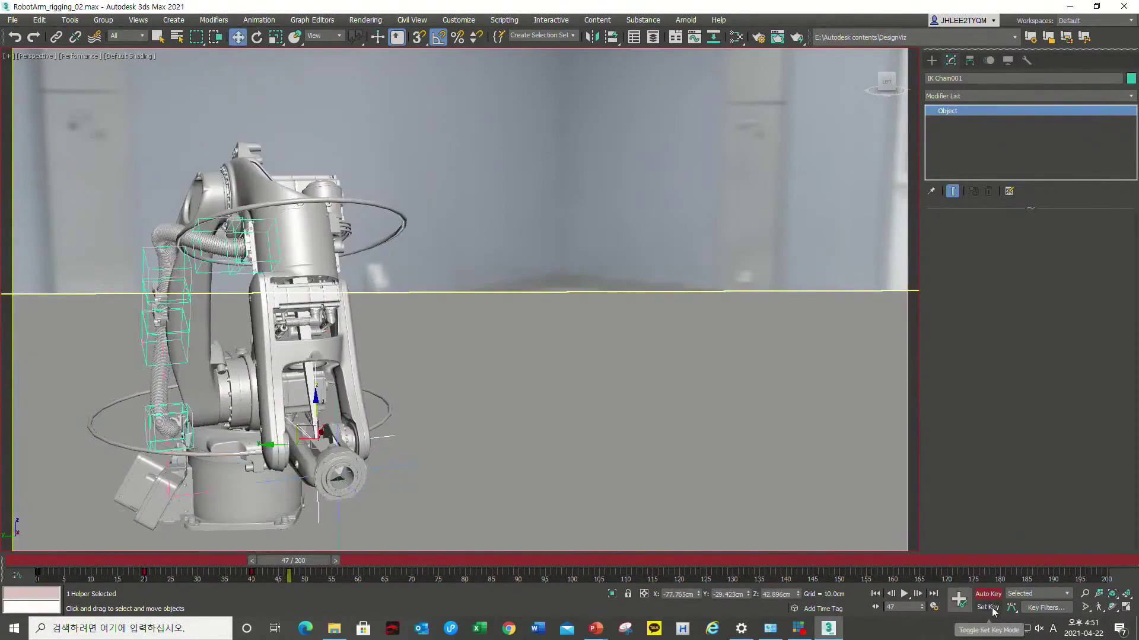
key("period")
key("k")
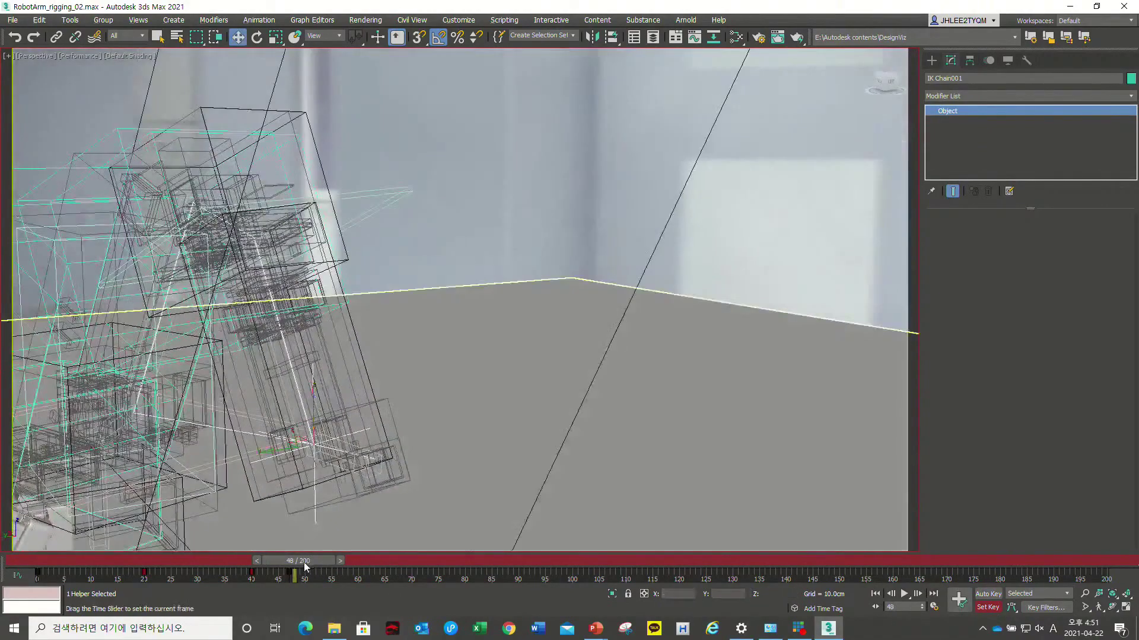
- With Set Key mode toggled, delete the unwanted key at frame 43
left_click_drag(310, 561, 299, 565)
key("w")
left_click(962, 600)
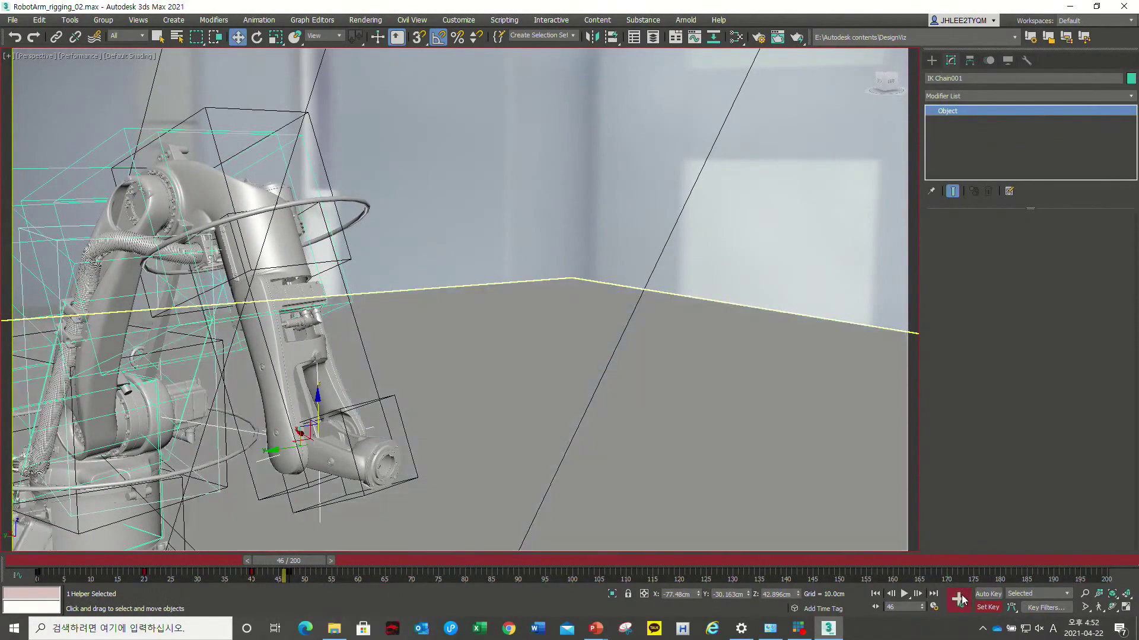
left_click_drag(319, 562, 310, 571)
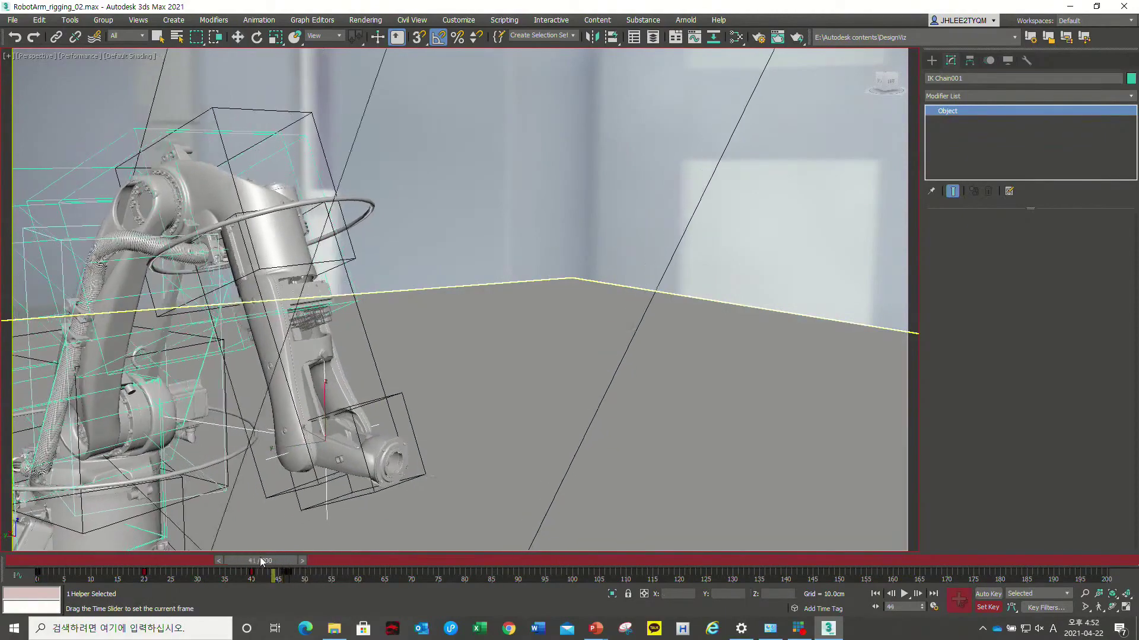
left_click(252, 572)
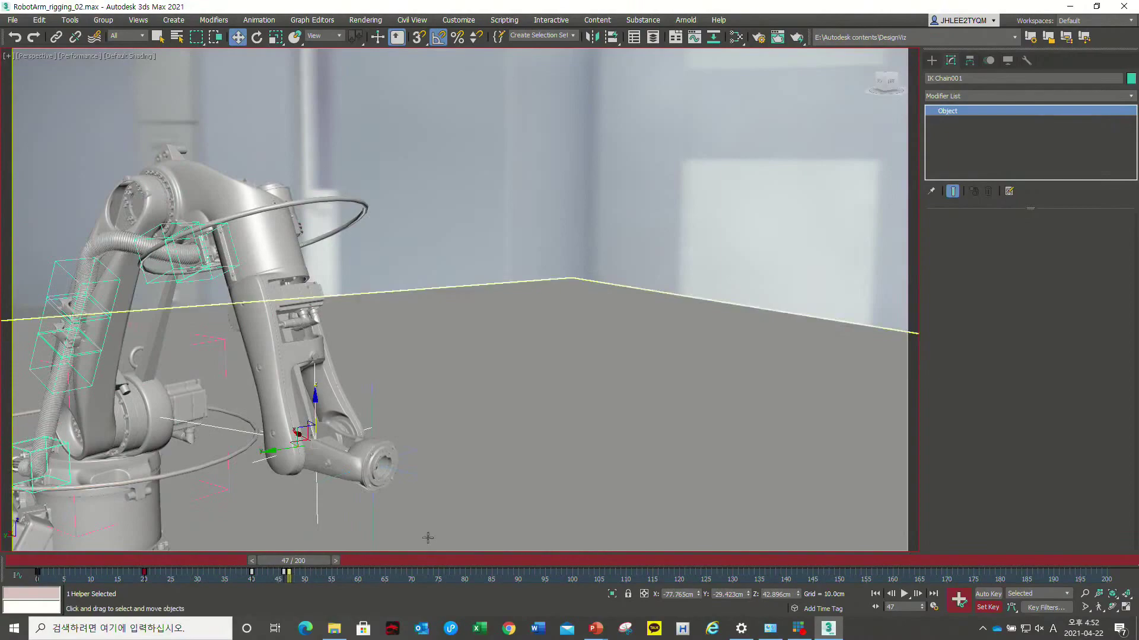
key("Delete")
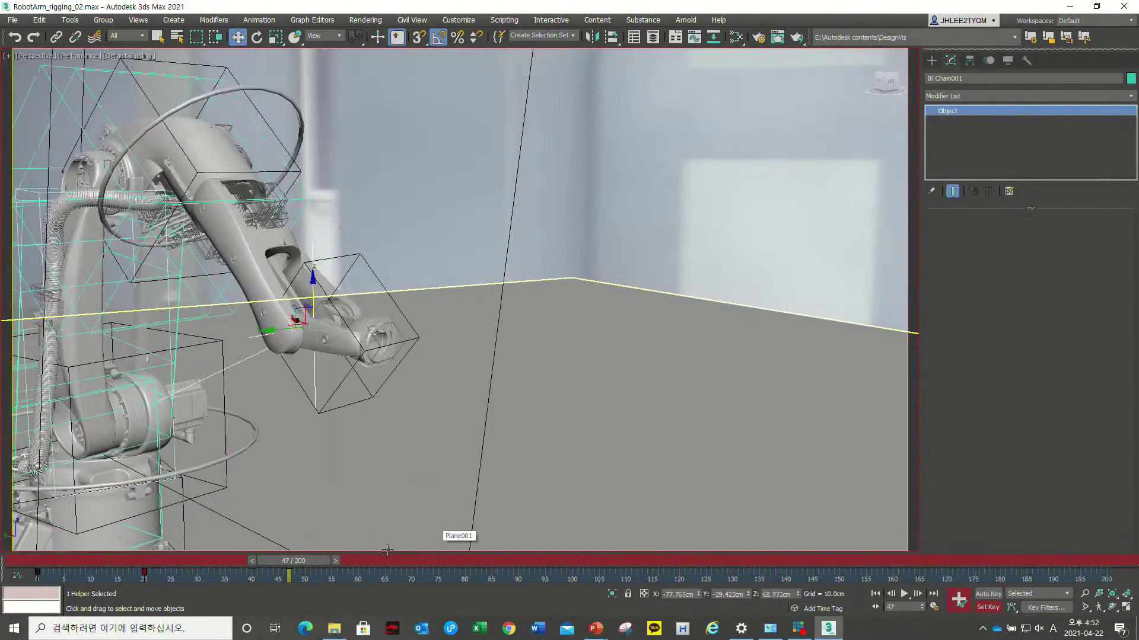
- Return to frame 0 and select the base rotation circle Circle001
mouse_move(304, 557)
left_mouse_down()
mouse_move(116, 554)
mouse_move(224, 536)
mouse_move(24, 557)
left_mouse_up()
key("w")
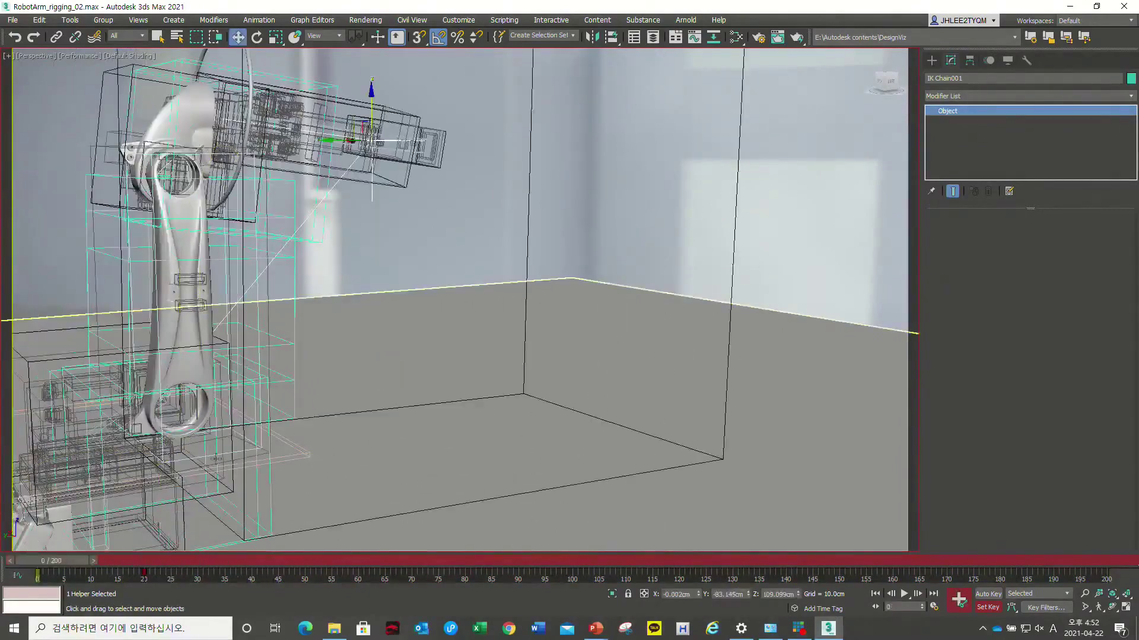
left_click(221, 454)
- Test-rotate the base circle and preview the arm's animation along the timeline
key("e")
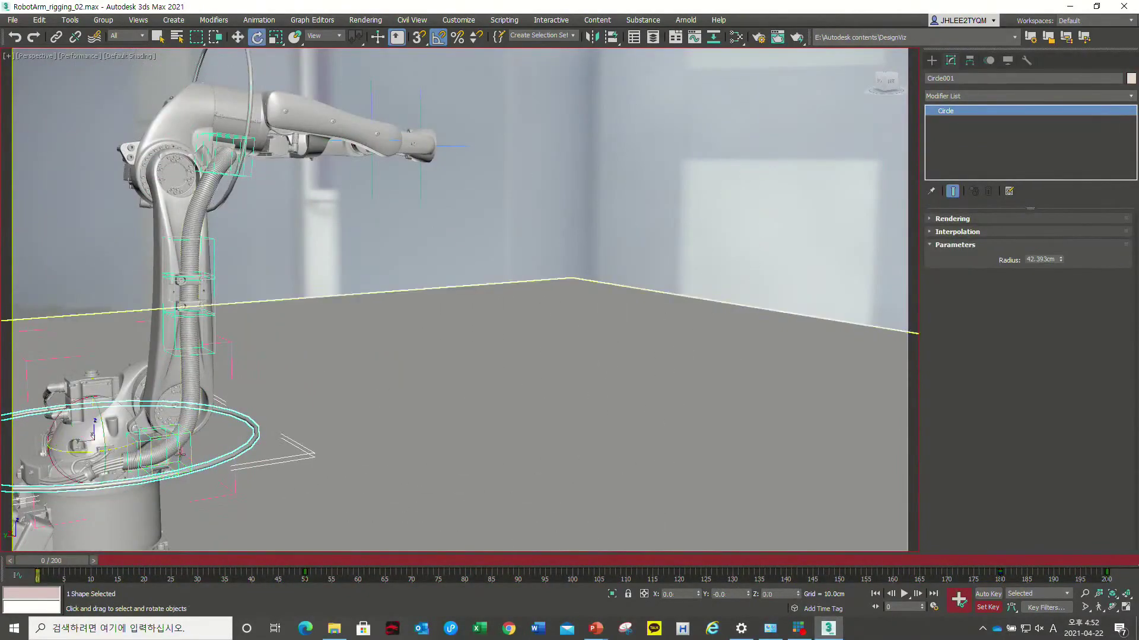
left_click_drag(119, 451, 132, 446)
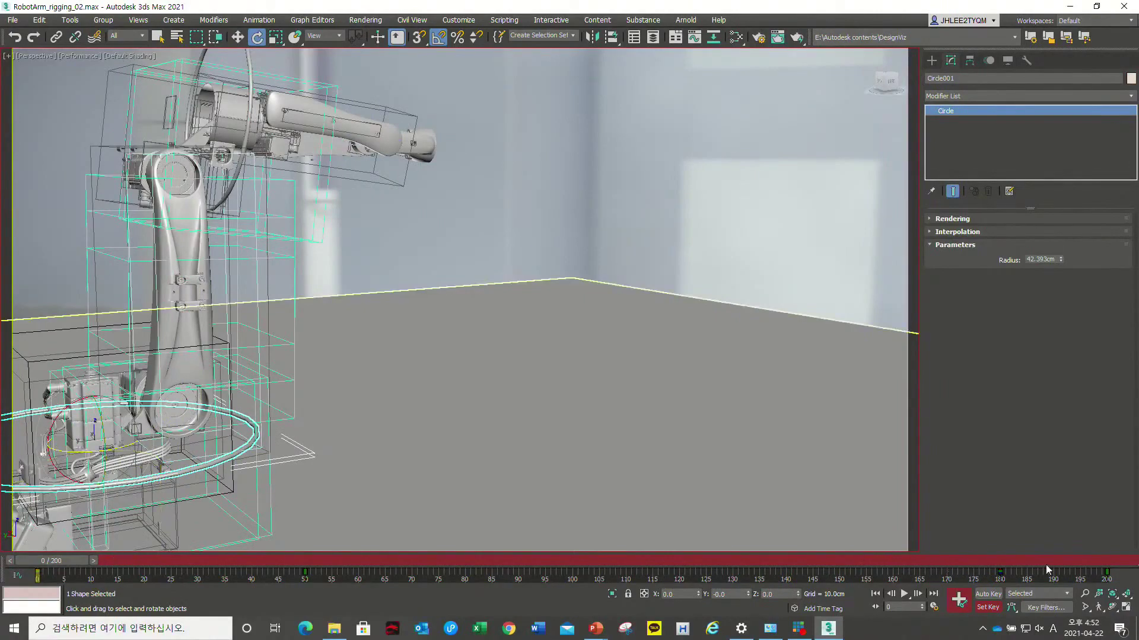
left_click_drag(70, 560, 1, 527)
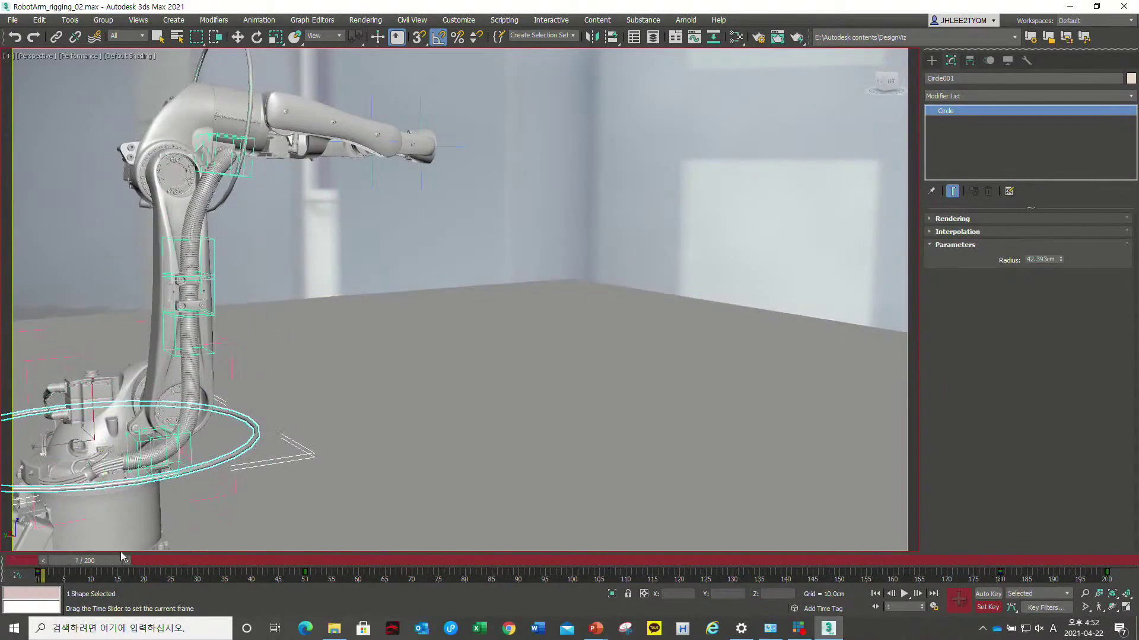
key("e")
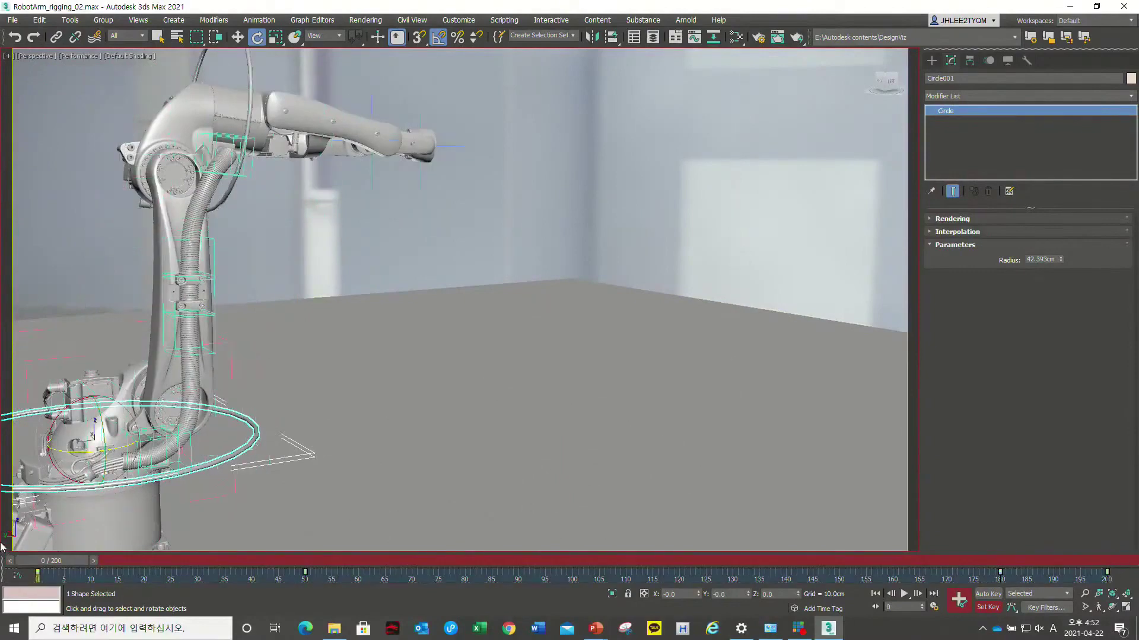
left_click_drag(52, 565, 1, 494)
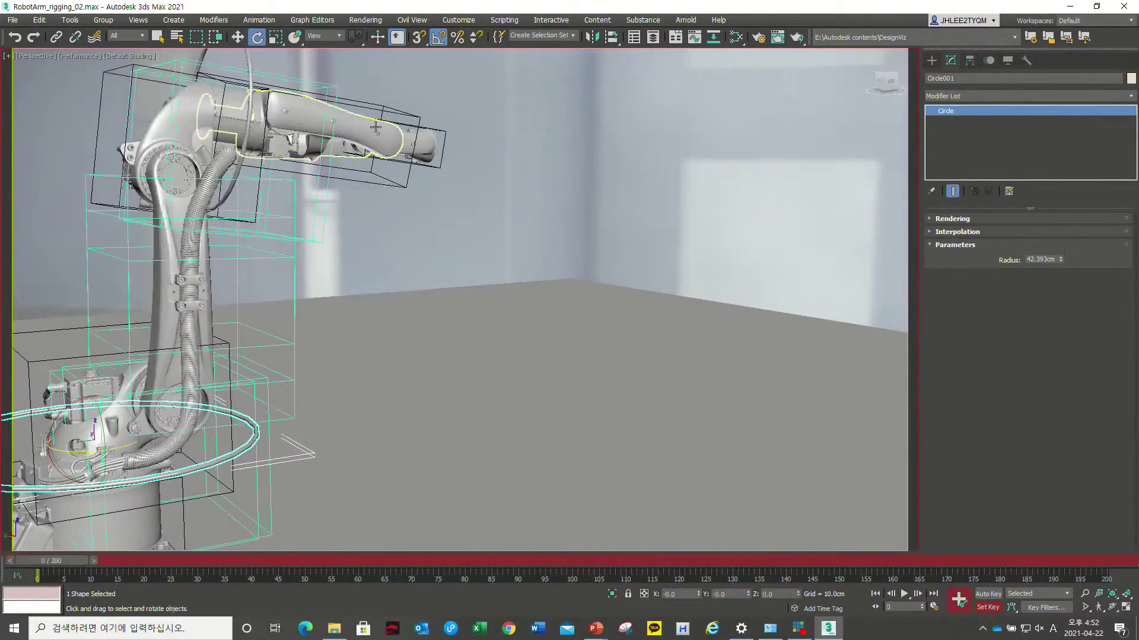
key("e")
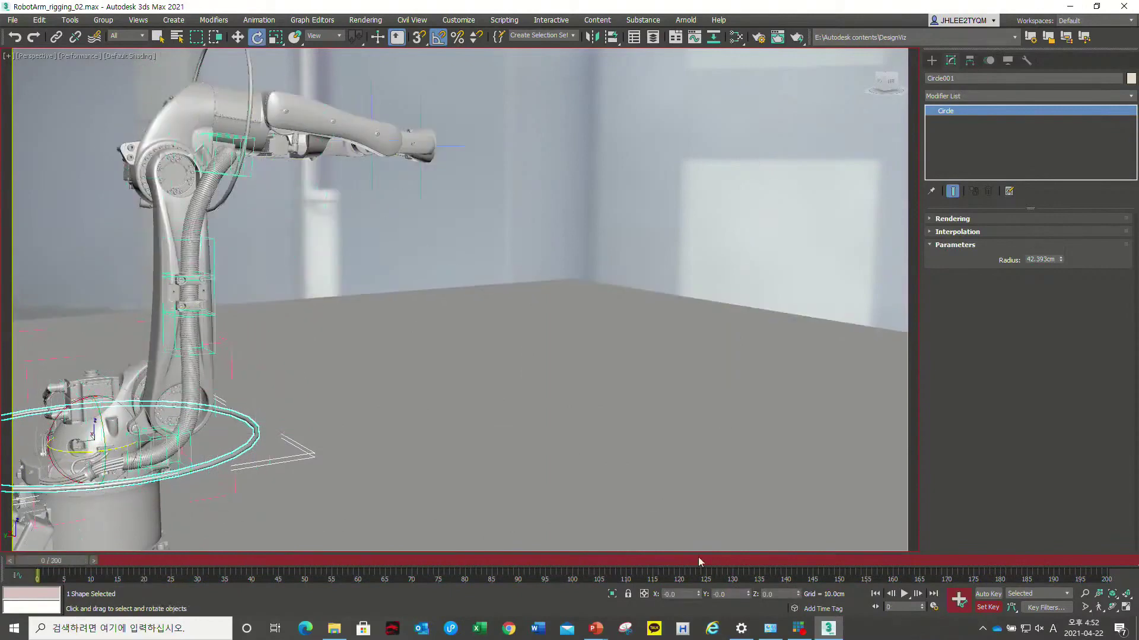
- With Auto Key on, key a -50° base rotation by frame 150, then select the tip IK chain
left_click(988, 594)
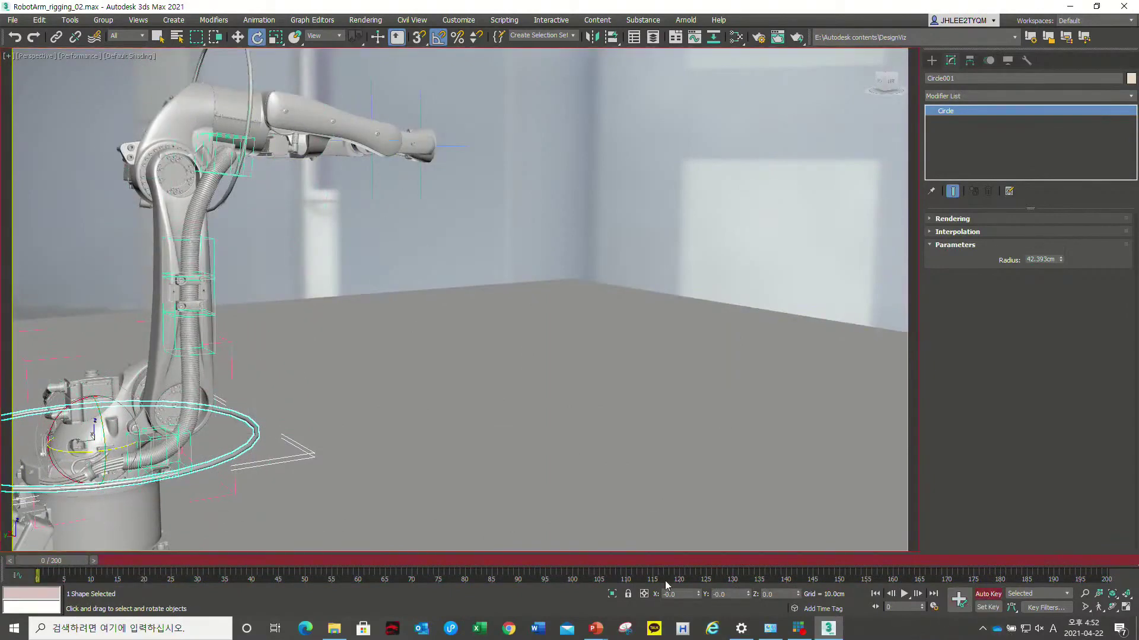
left_click_drag(77, 560, 843, 456)
key("e")
left_click_drag(115, 446, 51, 456)
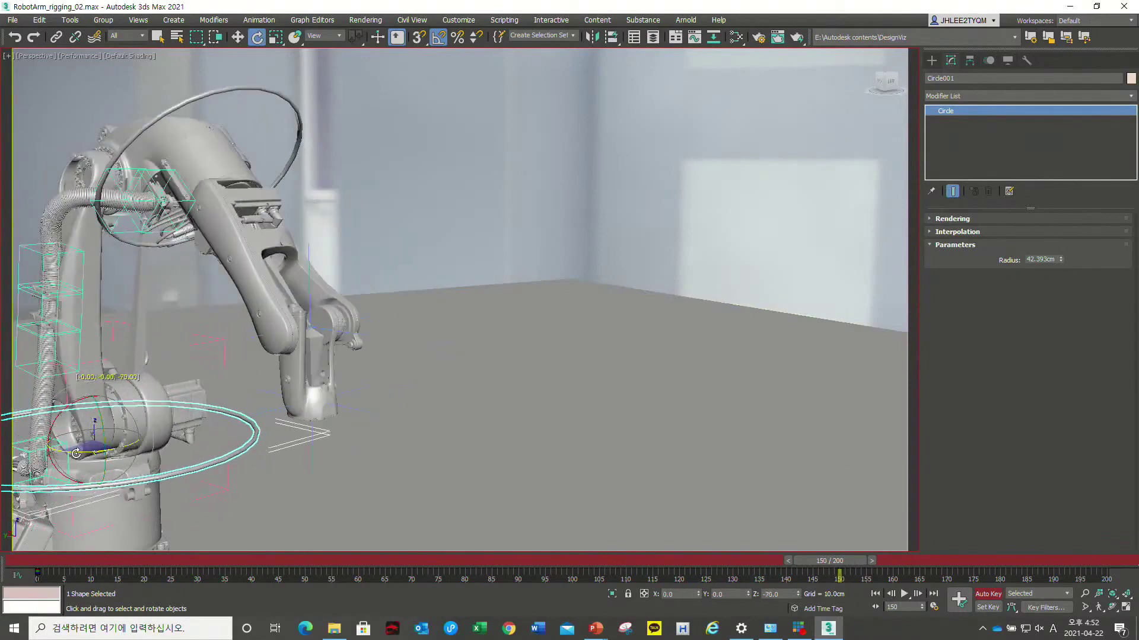
mouse_move(835, 575)
left_mouse_down()
mouse_move(2, 574)
mouse_move(296, 534)
mouse_move(838, 493)
left_mouse_up()
key("e")
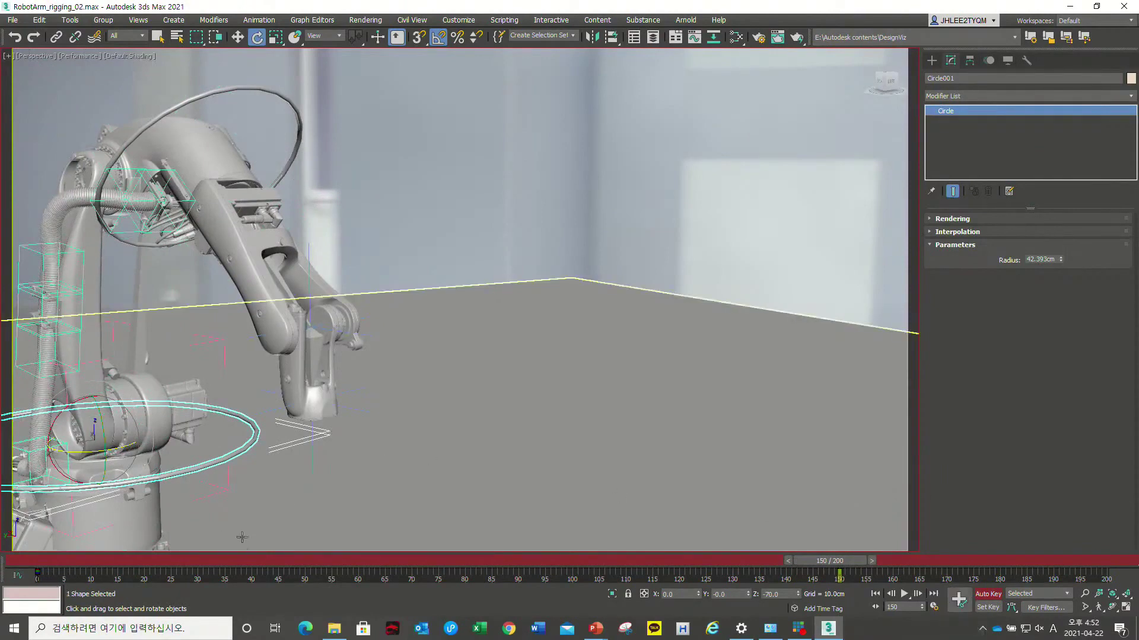
key("w")
left_click(311, 299)
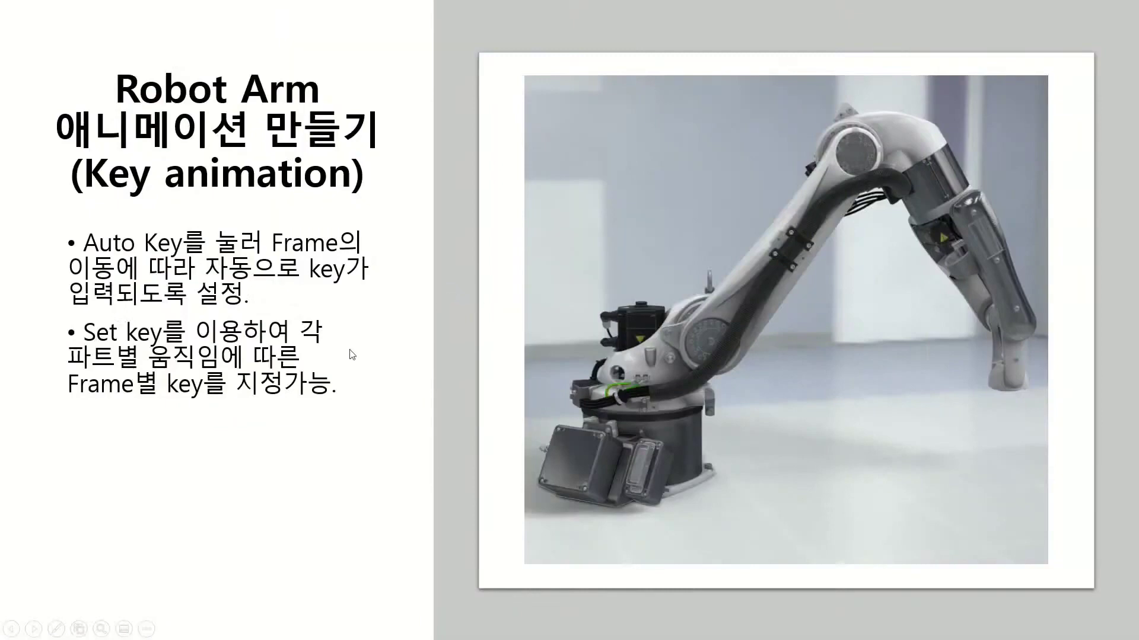
- Advance to the Arnold Light Mixer slide and bring up 3ds Max's recent-files list
key("Right")
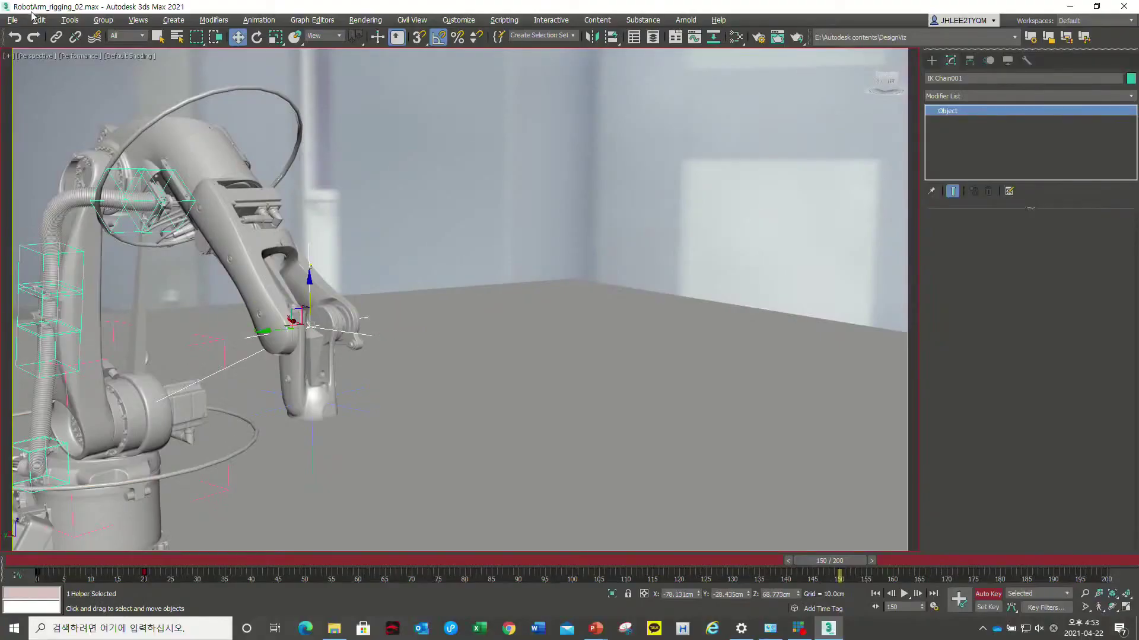
left_click(12, 20)
mouse_move(36, 80)
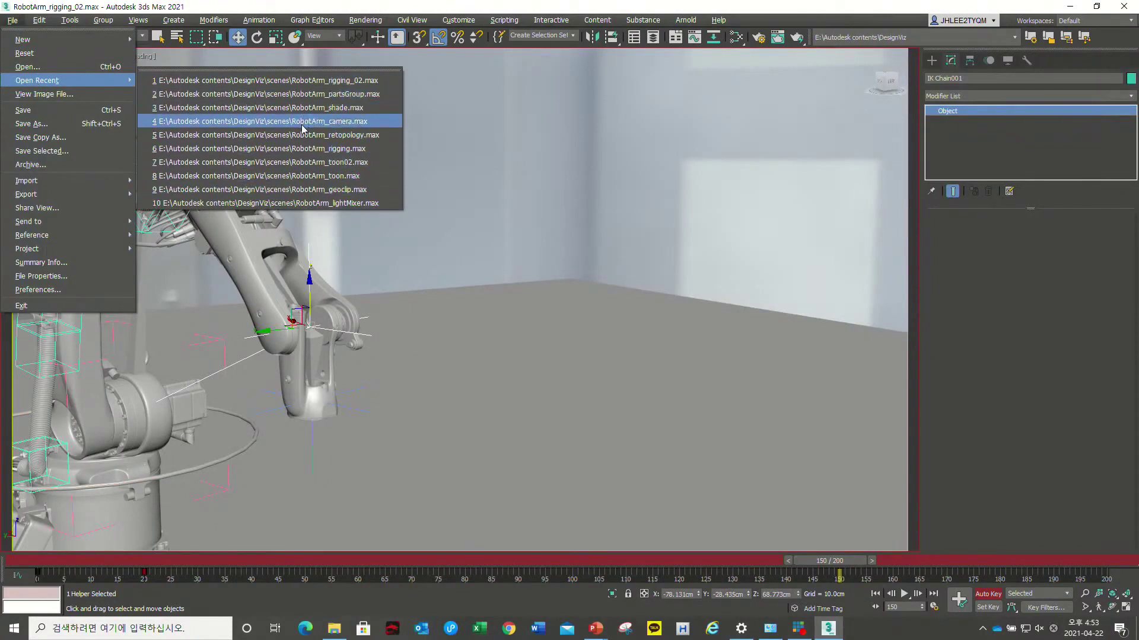
- Open RobotArm_lightMixer.max from recent files, answering the save prompt, and zoom out
left_click(293, 203)
left_click(578, 335)
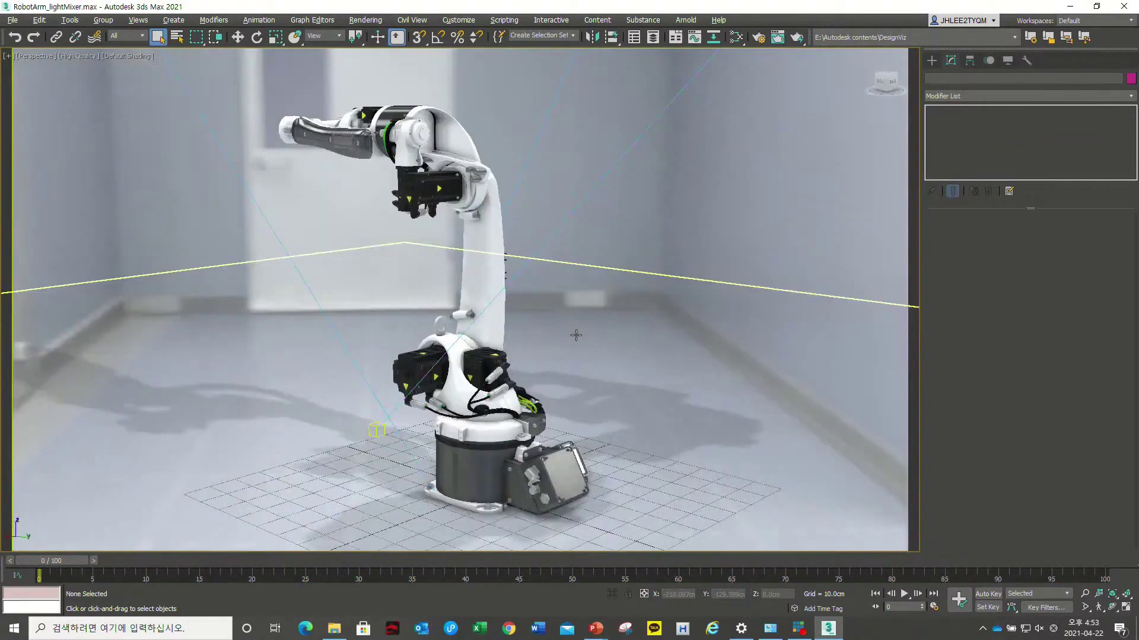
scroll(488, 312, "down", 2)
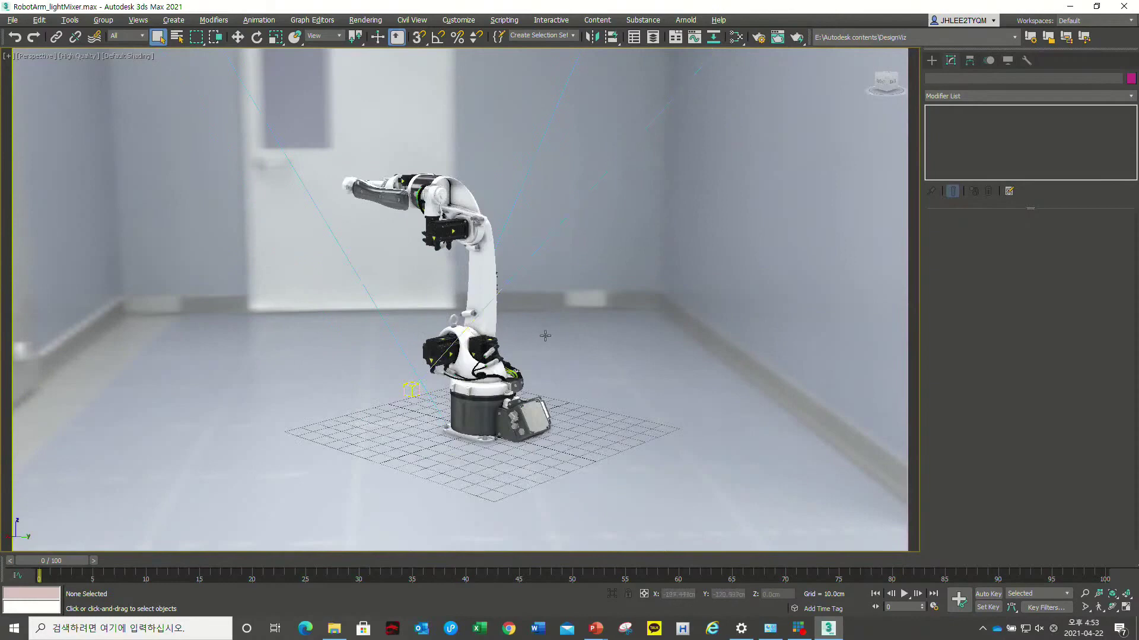
scroll(508, 326, "down", 3)
scroll(593, 207, "down", 4)
scroll(598, 204, "down", 2)
- Select the right, top and left Arnold lights, then zoom back in and orbit the arm
left_click(560, 206)
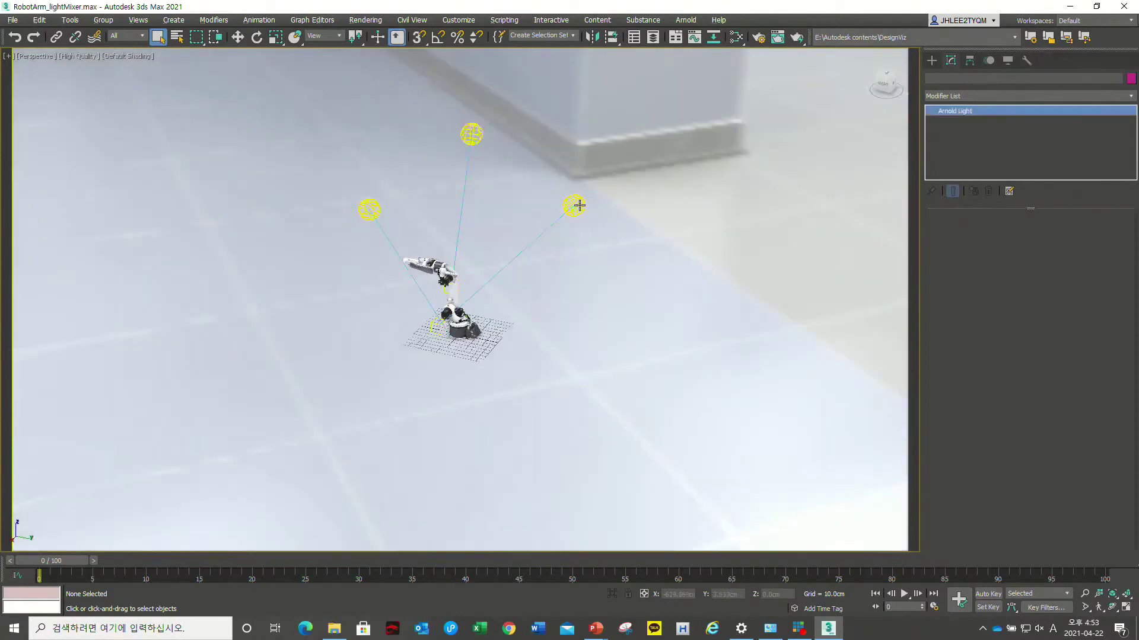
left_click(473, 124)
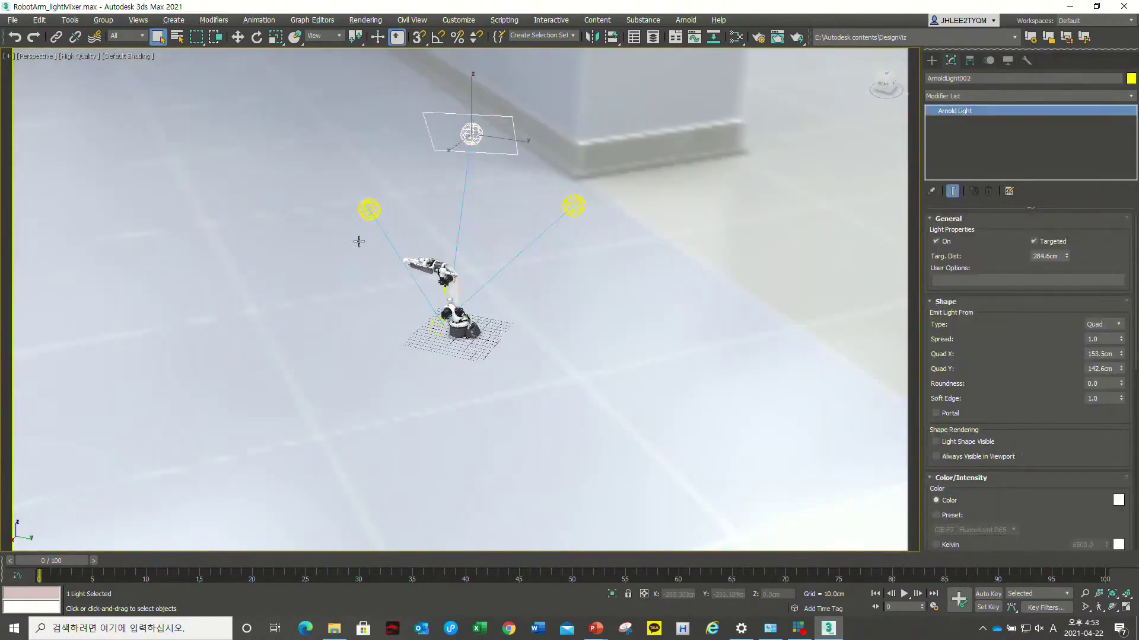
left_click(368, 209)
scroll(489, 312, "up", 3)
scroll(490, 311, "up", 3)
scroll(490, 311, "up", 1)
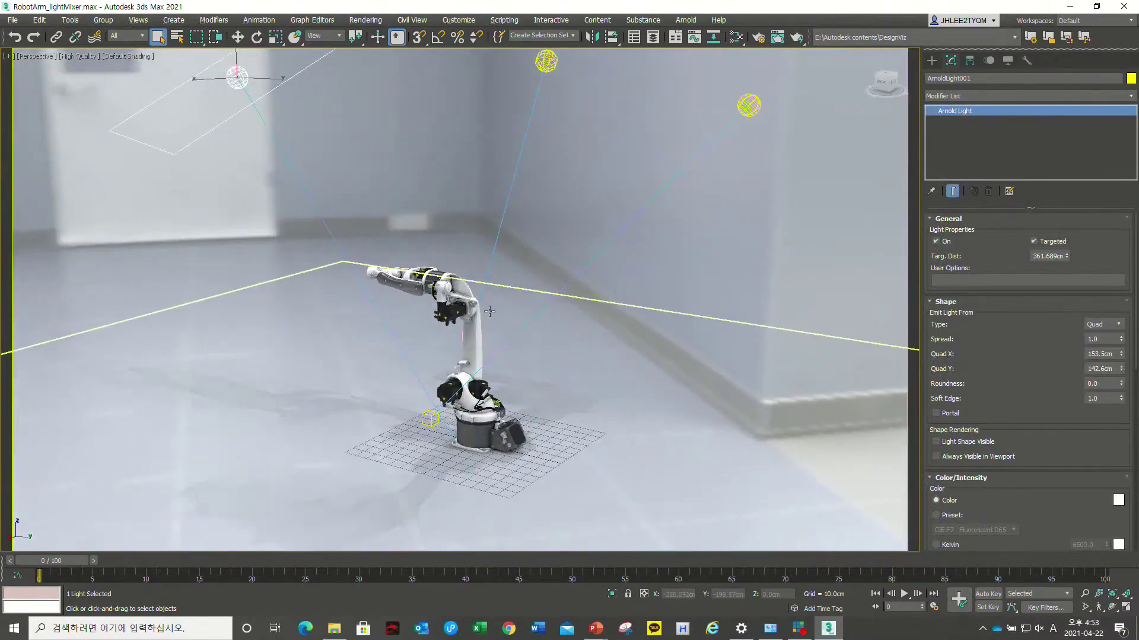
scroll(489, 312, "up", 1)
scroll(491, 315, "up", 2)
scroll(496, 332, "up", 2)
scroll(508, 325, "up", 1)
middle_click_drag(510, 303, 646, 91, "alt")
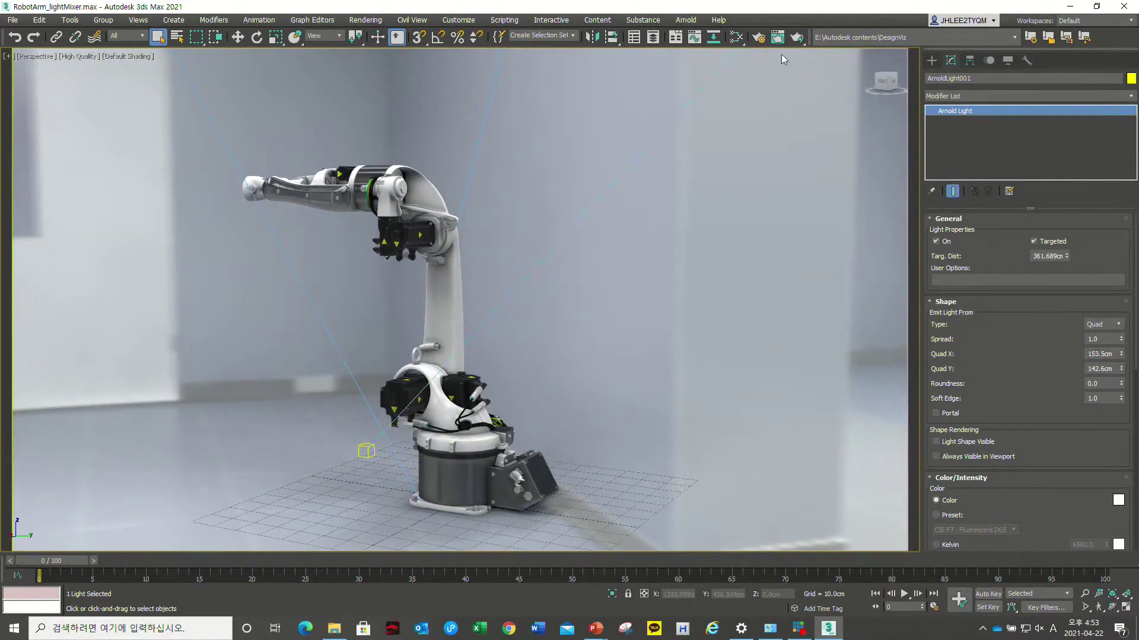
left_click(685, 21)
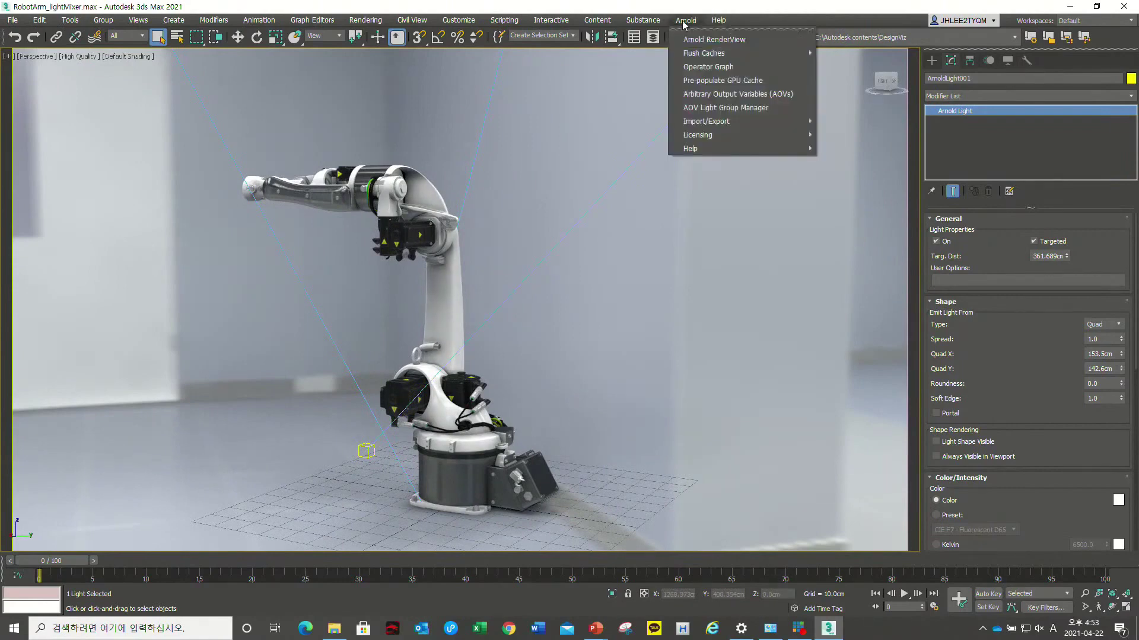
- Open Arnold RenderView and show Light Mixer 01 in its Post settings
left_click(713, 39)
mouse_move(766, 305)
left_mouse_down()
mouse_move(425, 177)
mouse_move(272, 51)
left_mouse_up()
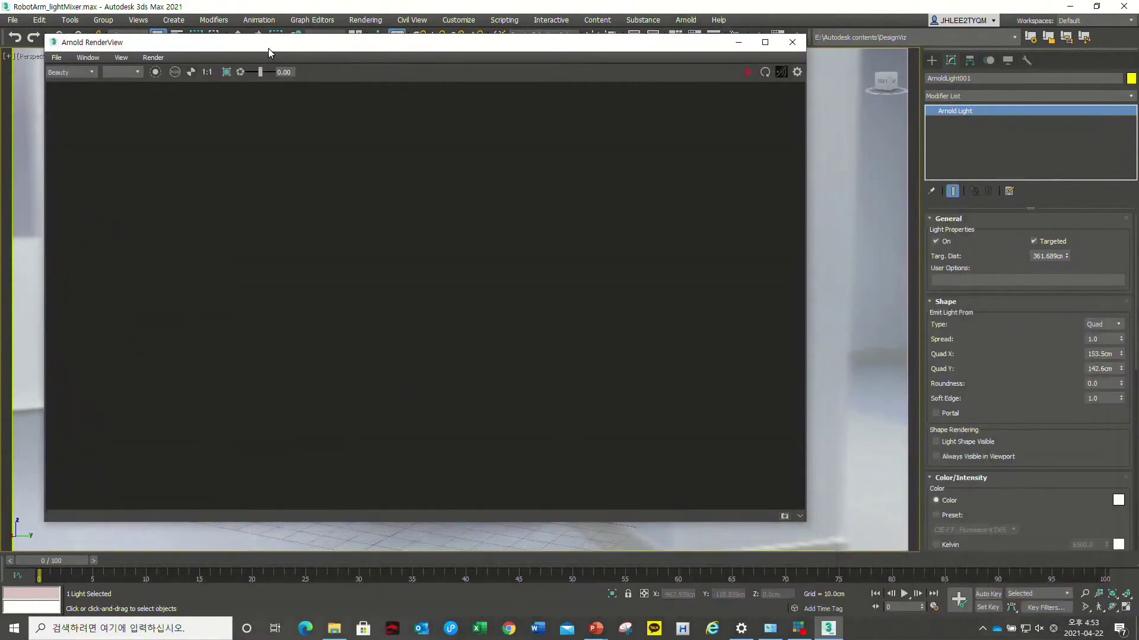
left_click(797, 73)
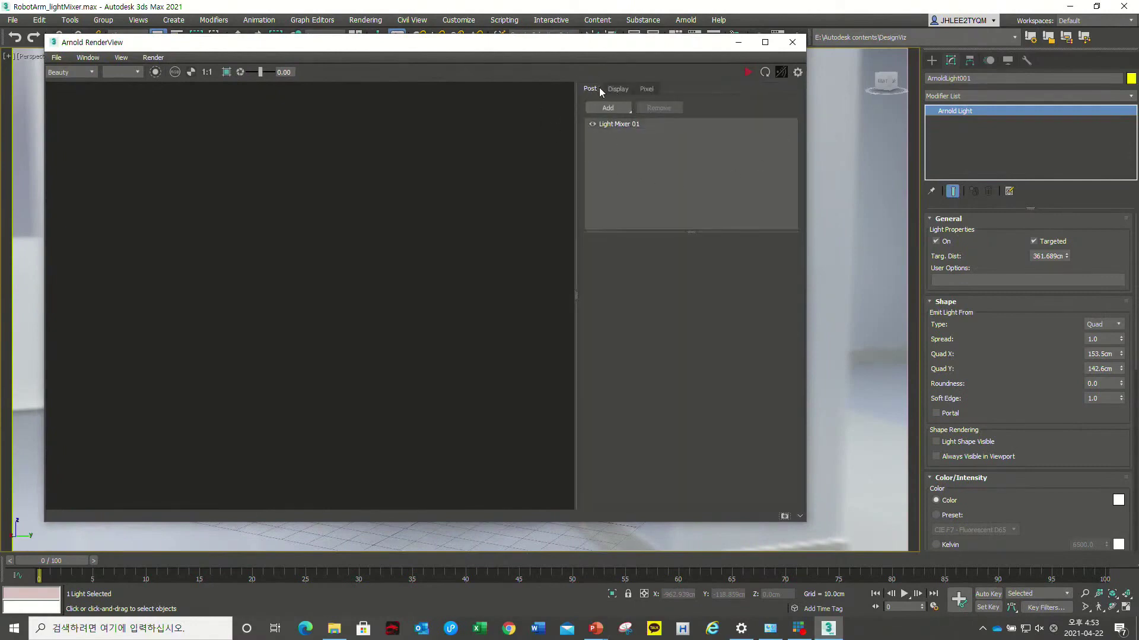
left_click(610, 125)
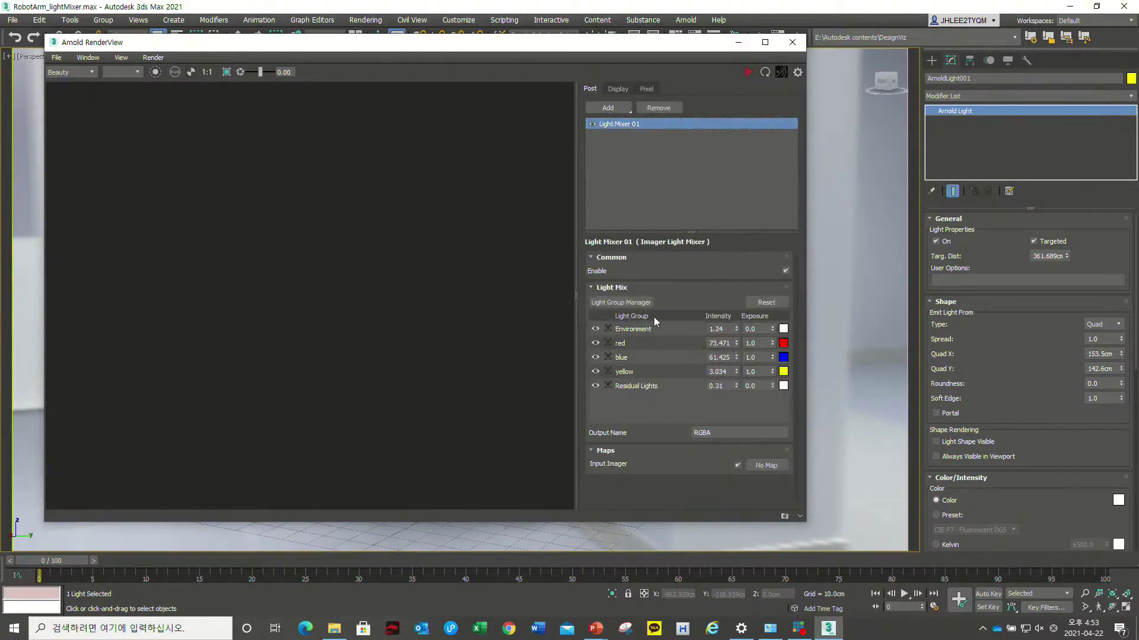
- Remove Light Mixer 01 and add a fresh Light Mixer imager
left_click(610, 111)
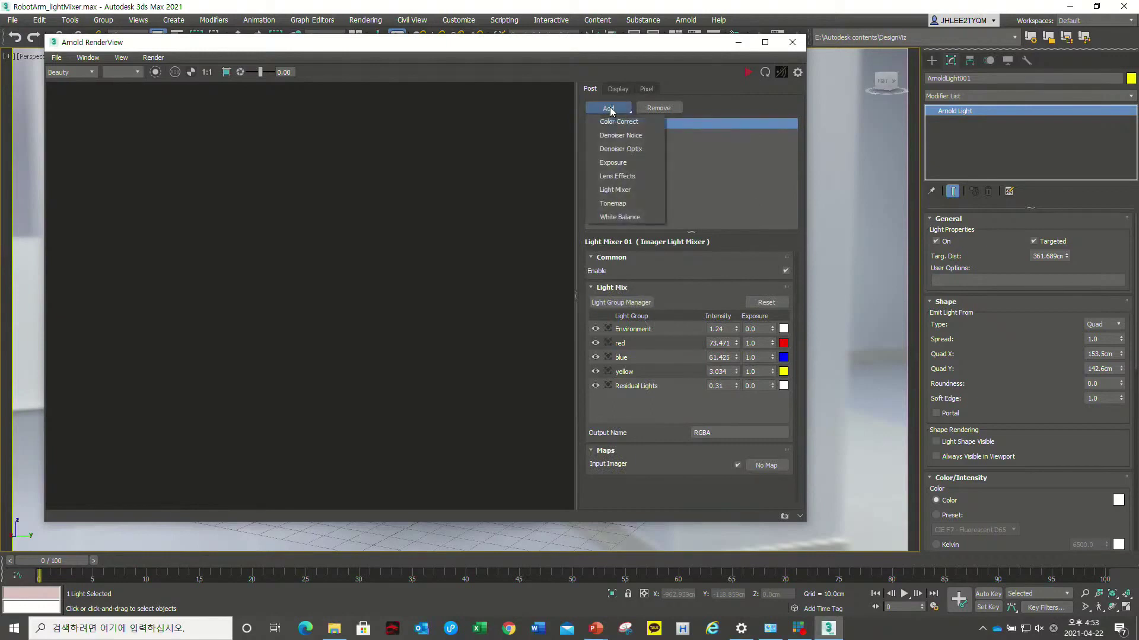
left_click(745, 173)
left_click(636, 126)
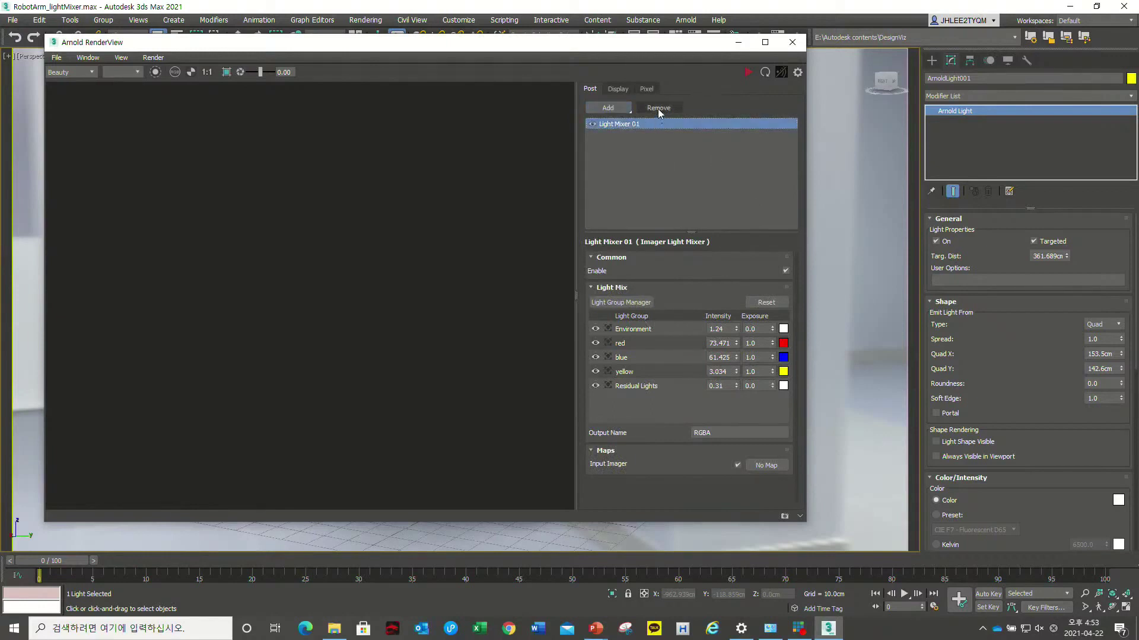
left_click(657, 108)
left_click(608, 108)
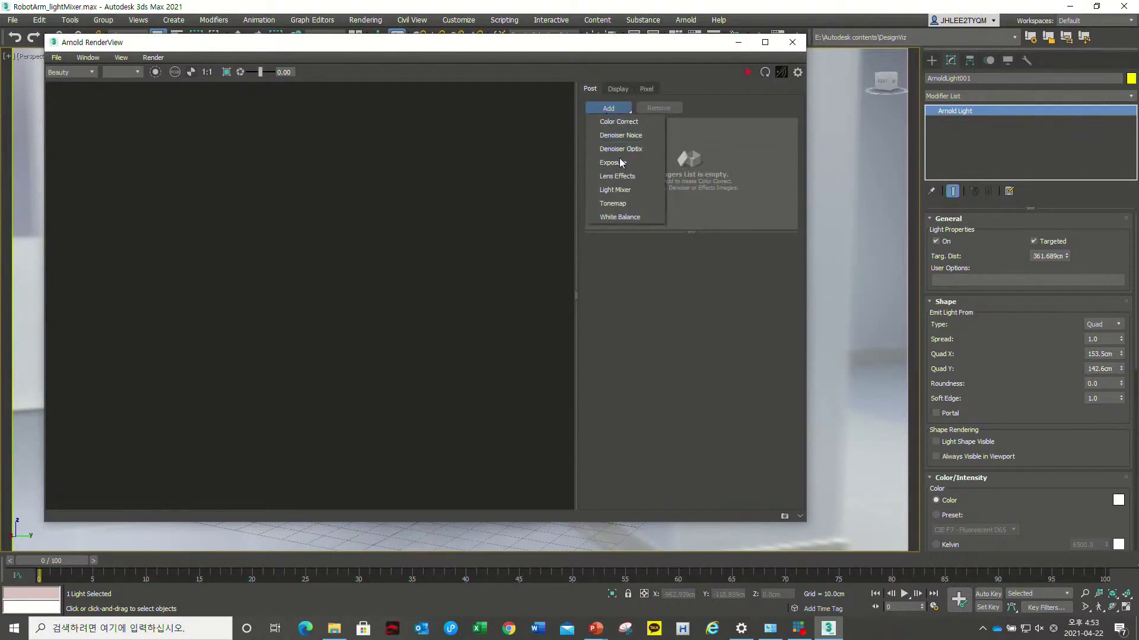
left_click(621, 189)
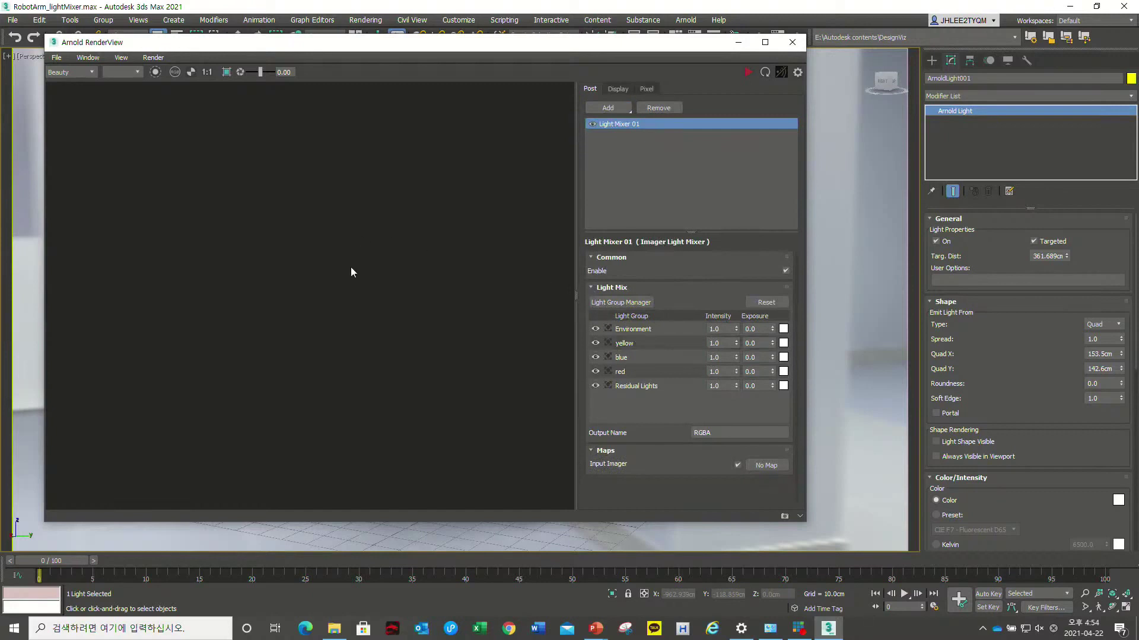
- Reposition the RenderView window and orbit the view to re-render the arm
mouse_move(338, 54)
left_mouse_down()
mouse_move(461, 32)
mouse_move(463, 62)
left_mouse_up()
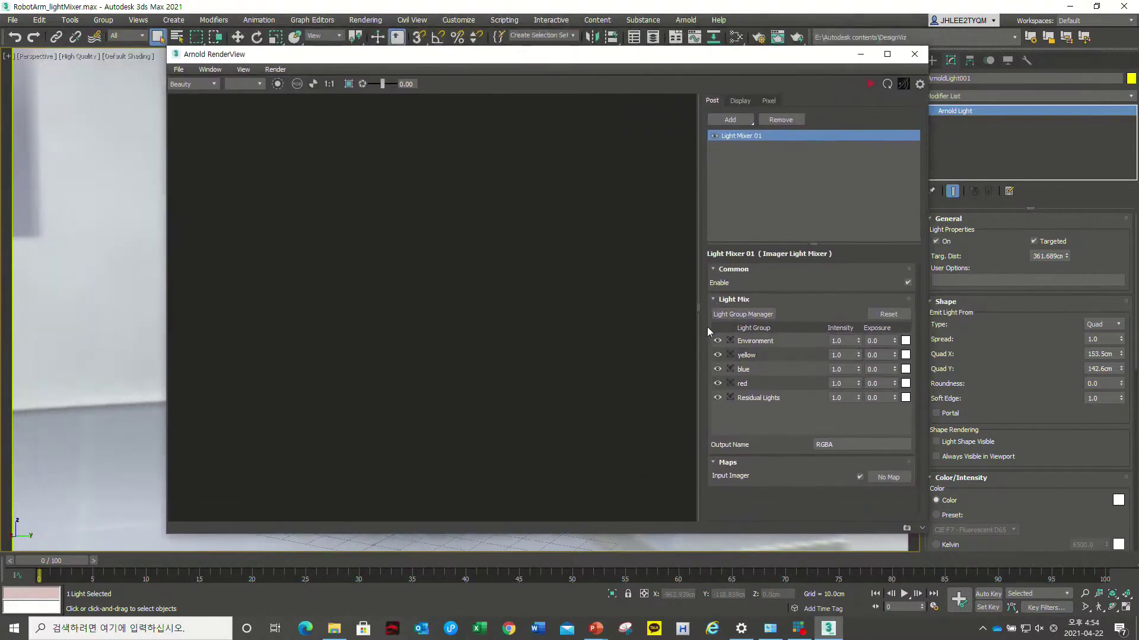
left_click_drag(540, 55, 471, 53)
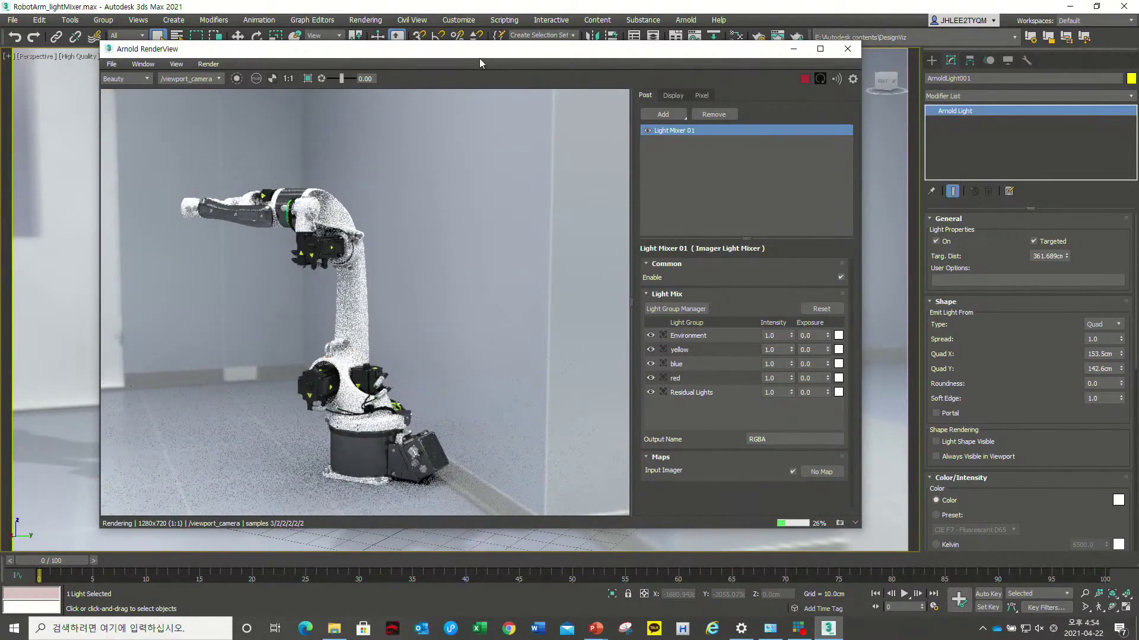
left_click_drag(479, 58, 532, 58)
mouse_move(74, 361)
middle_mouse_down("alt")
mouse_move(132, 371)
mouse_move(106, 375)
middle_mouse_up("alt")
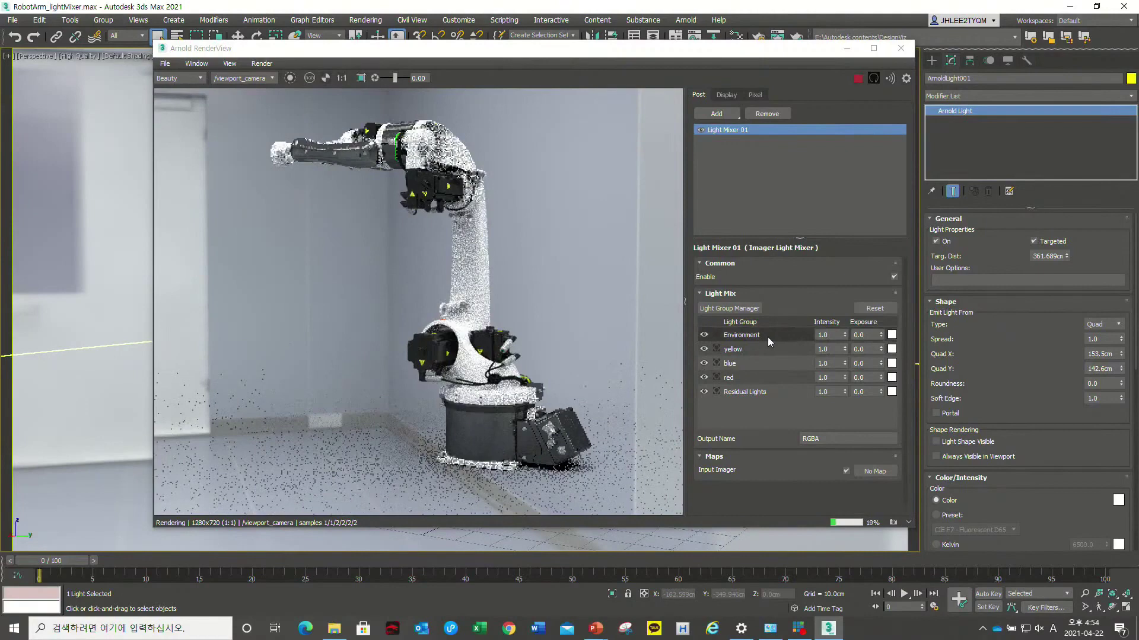
- In the AOV Light Group Manager, rename the yellow, blue and red groups to default
left_click(742, 307)
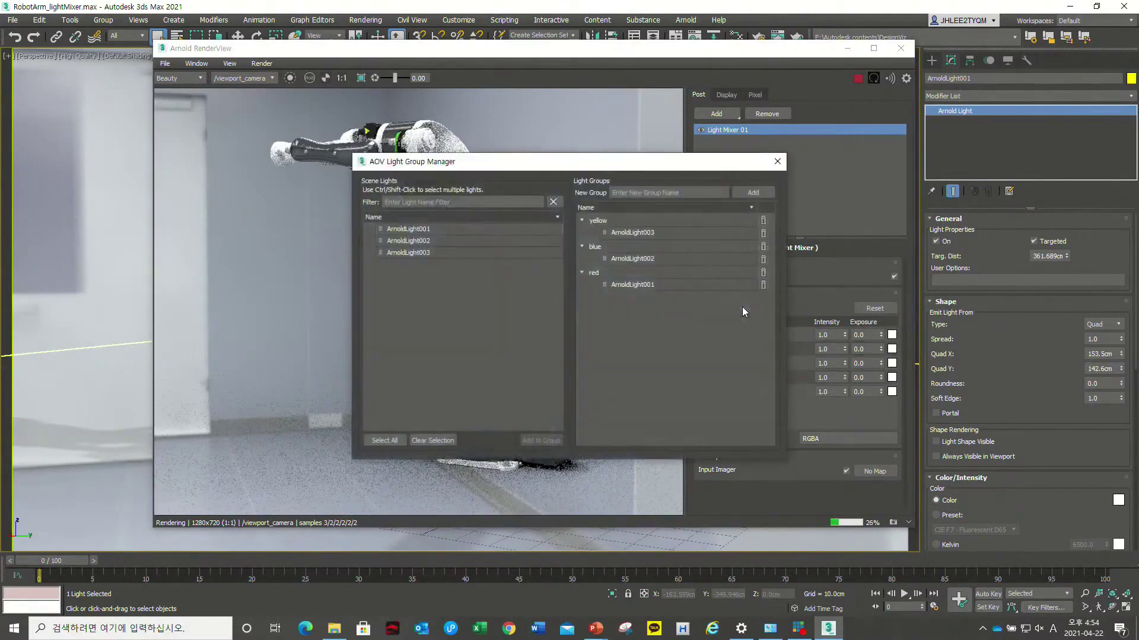
left_click(638, 221)
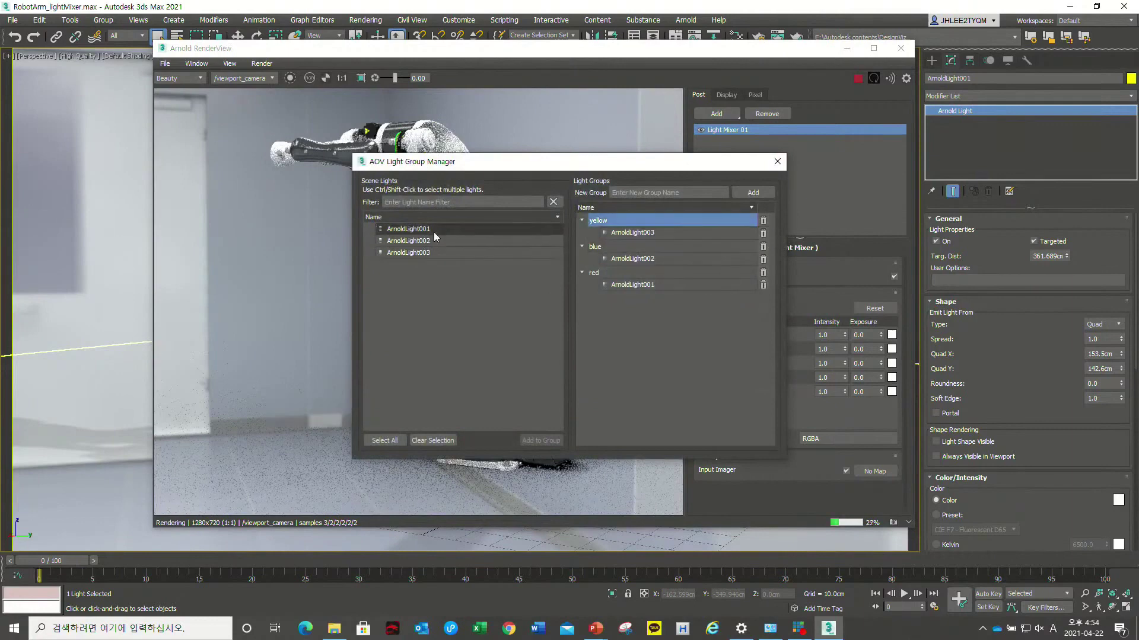
left_click(665, 233)
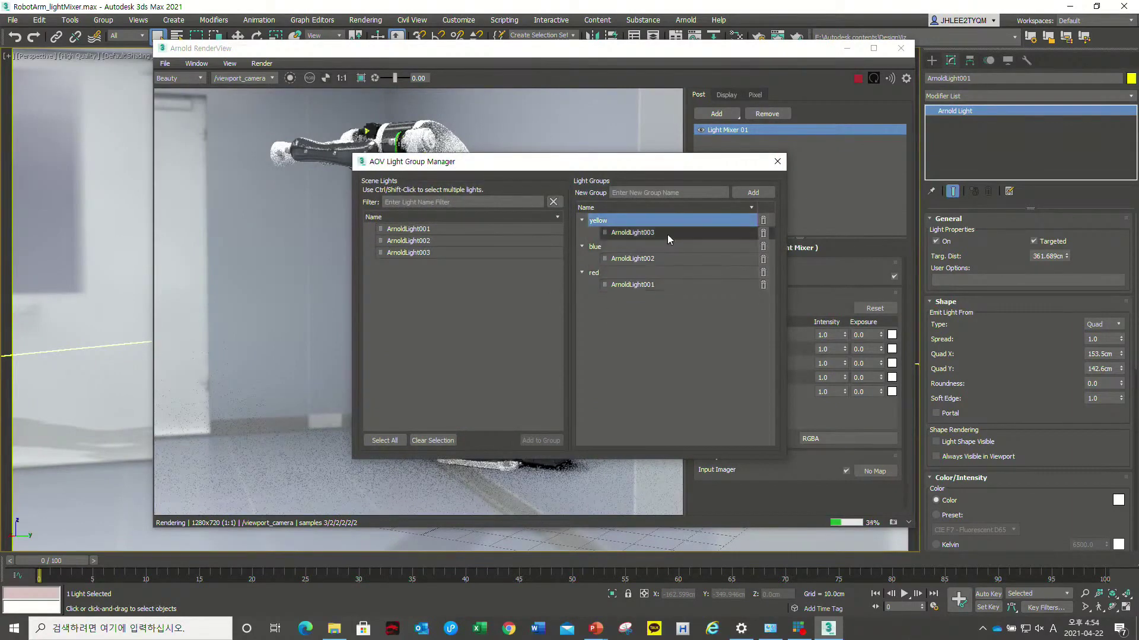
left_click(639, 219)
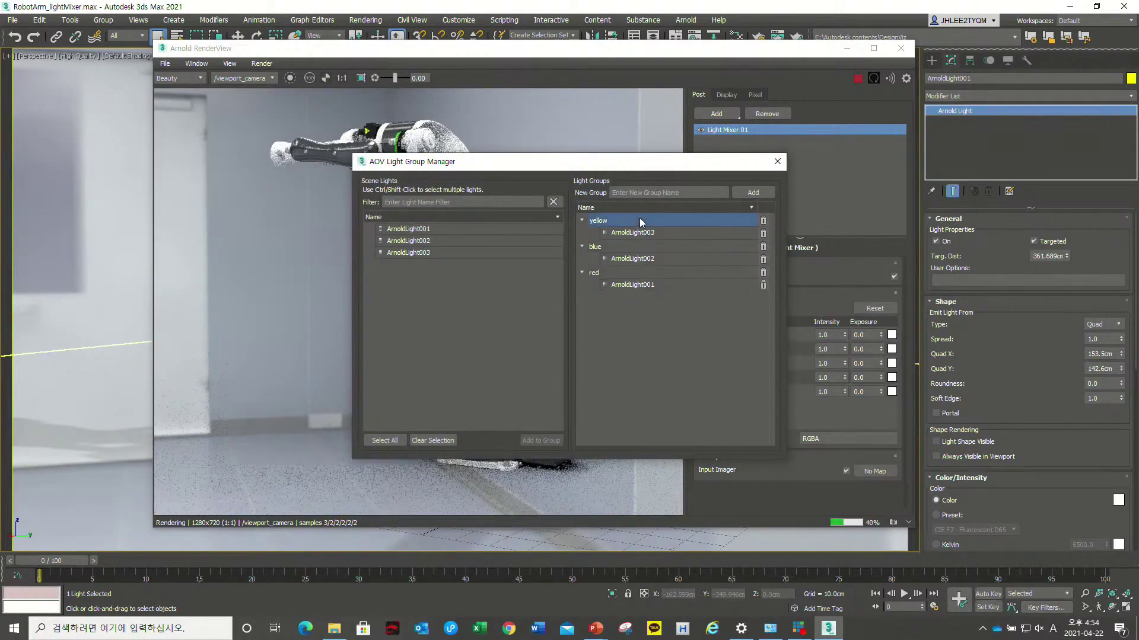
double_click(637, 220)
type("default")
key("Return")
double_click(634, 221)
type("default")
key("Return")
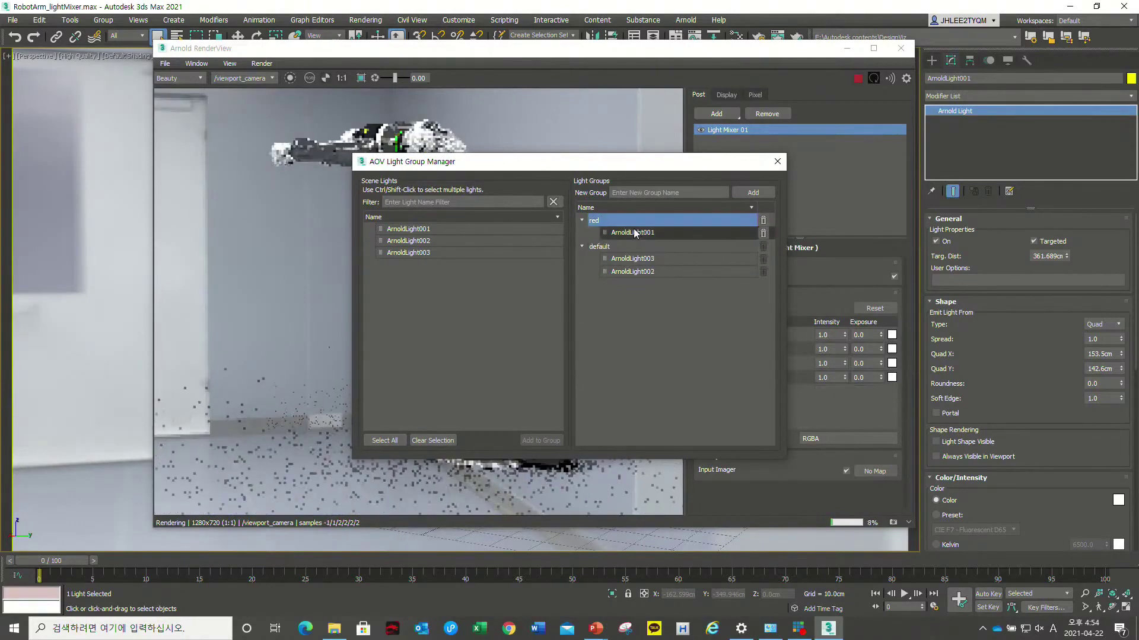
double_click(647, 220)
type("default")
key("Return")
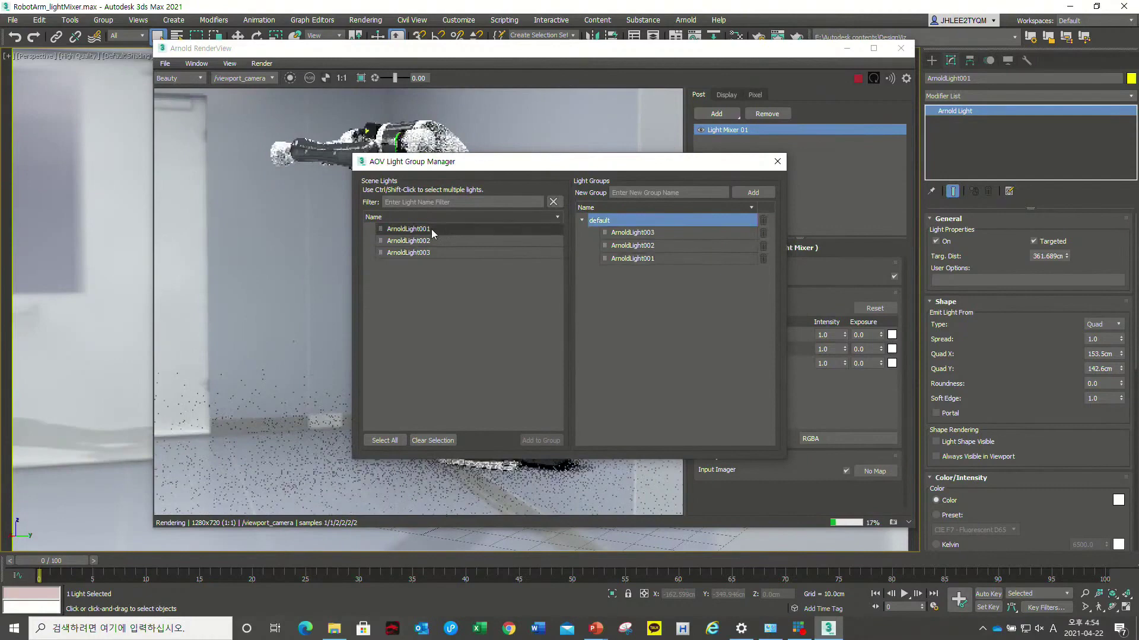
- Create a red light group and add ArnoldLight001 to it
left_click(652, 193)
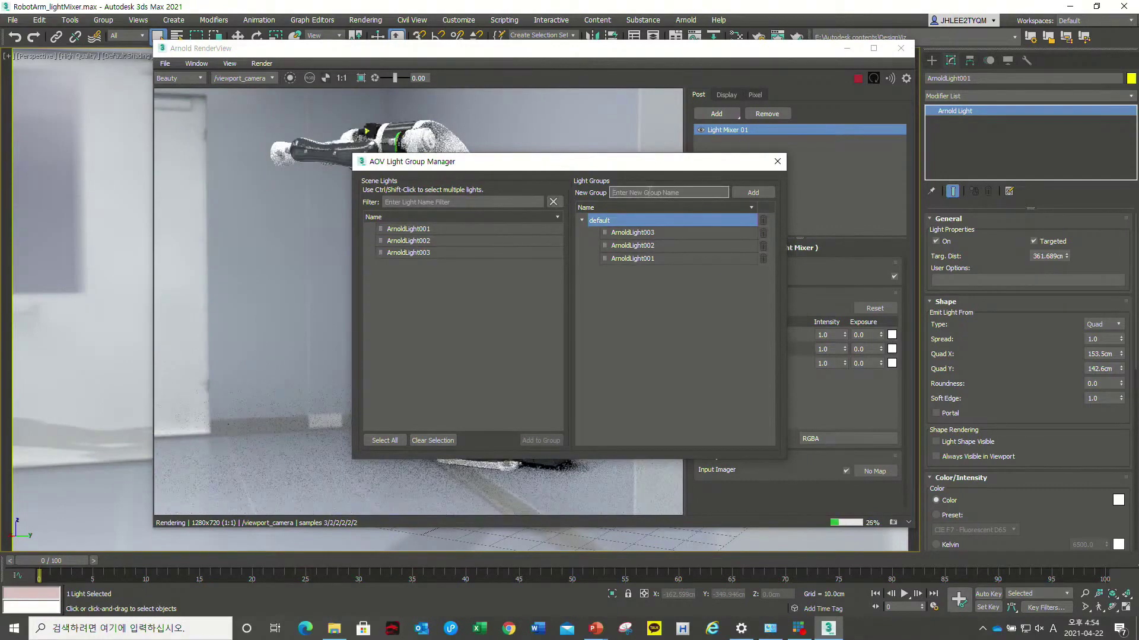
type("E")
left_click(534, 229)
left_click(753, 193)
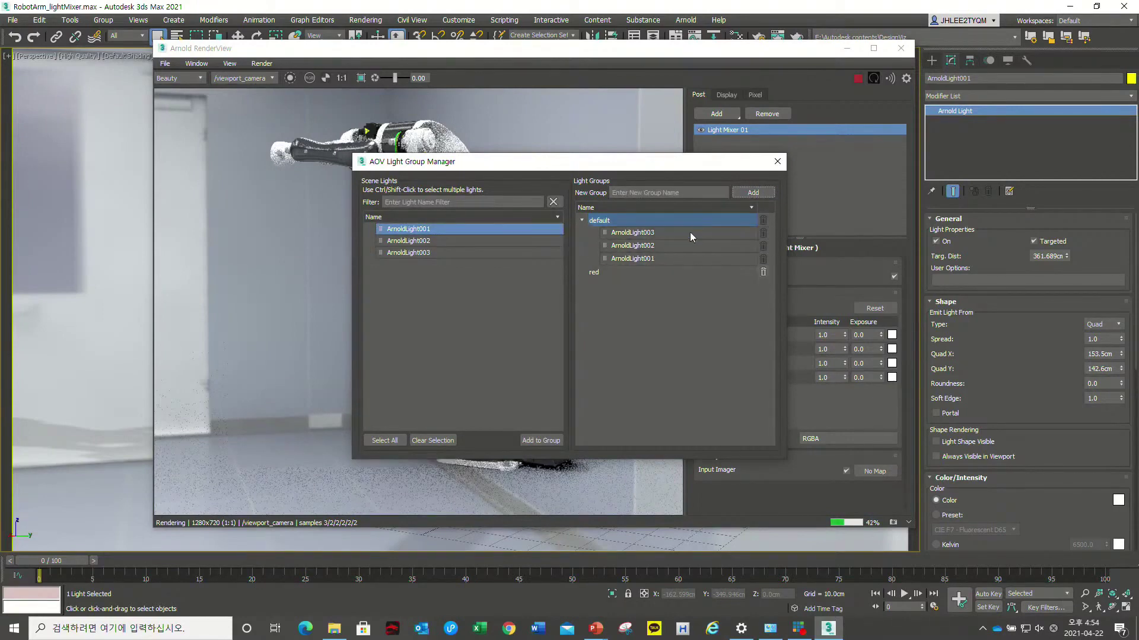
left_click(443, 241)
left_click(638, 193)
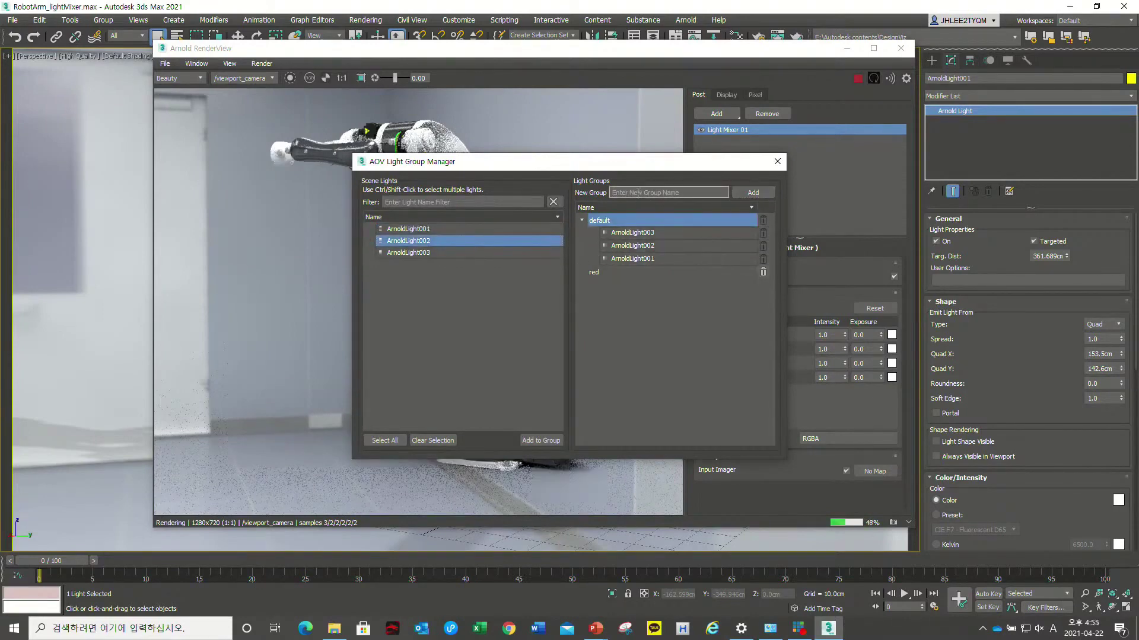
left_click(615, 271)
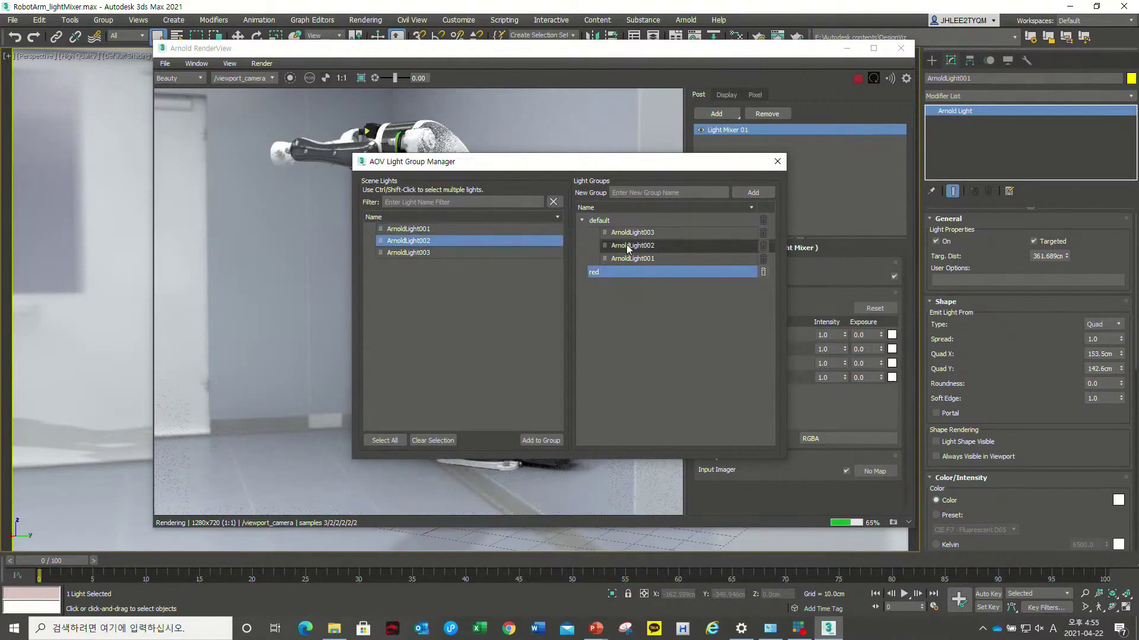
left_click(413, 230)
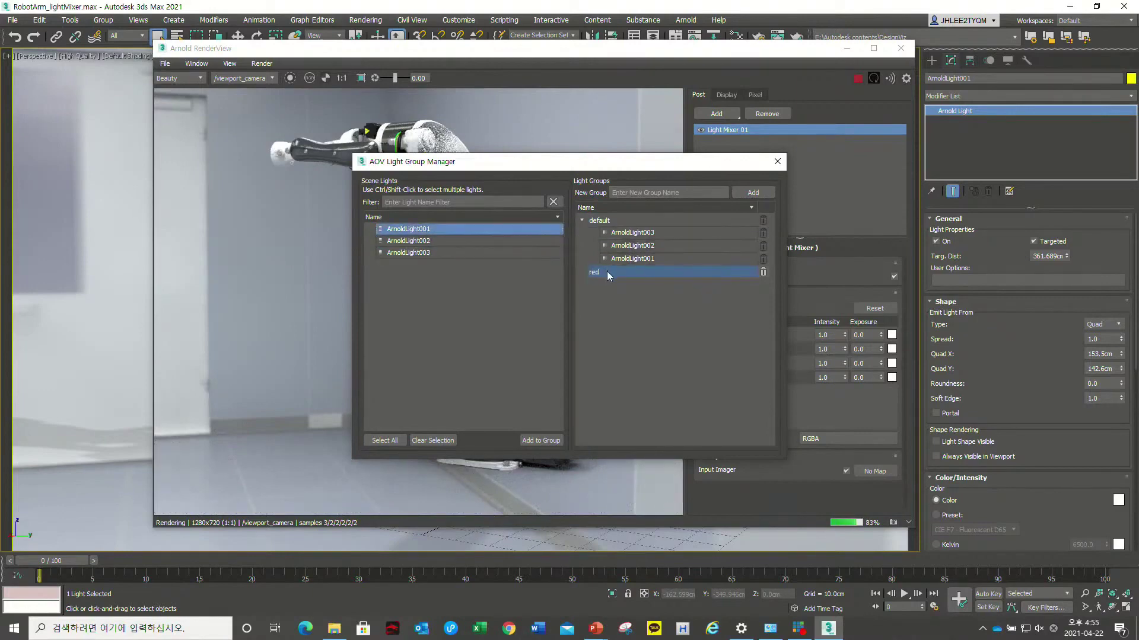
left_click(541, 440)
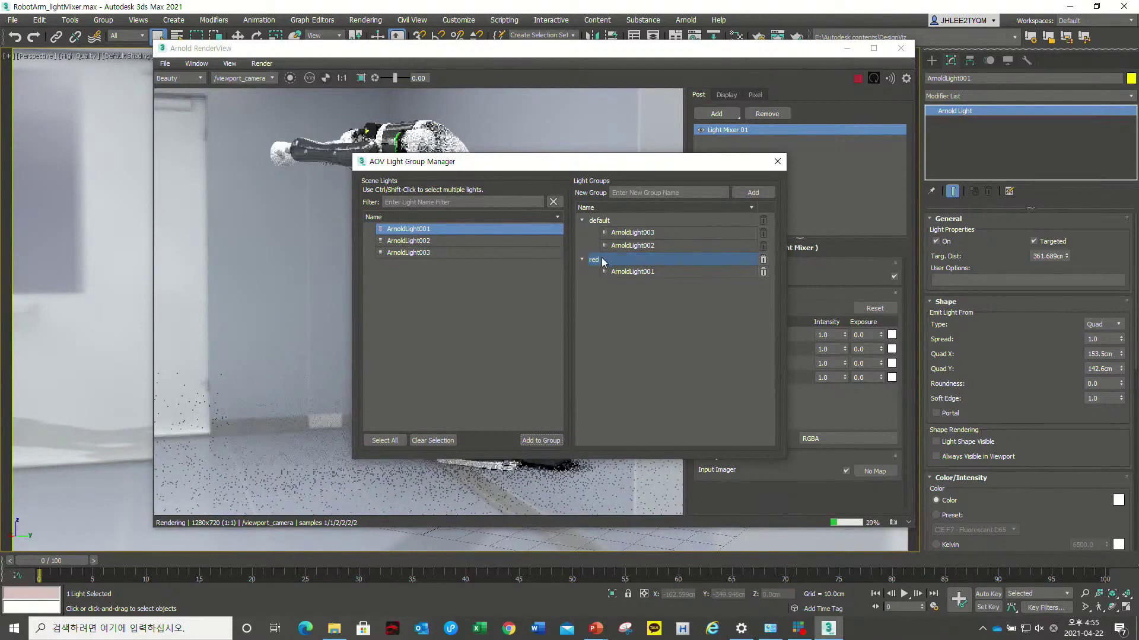
- Create a blue light group and add ArnoldLight002 to it
left_click(430, 240)
type("blue")
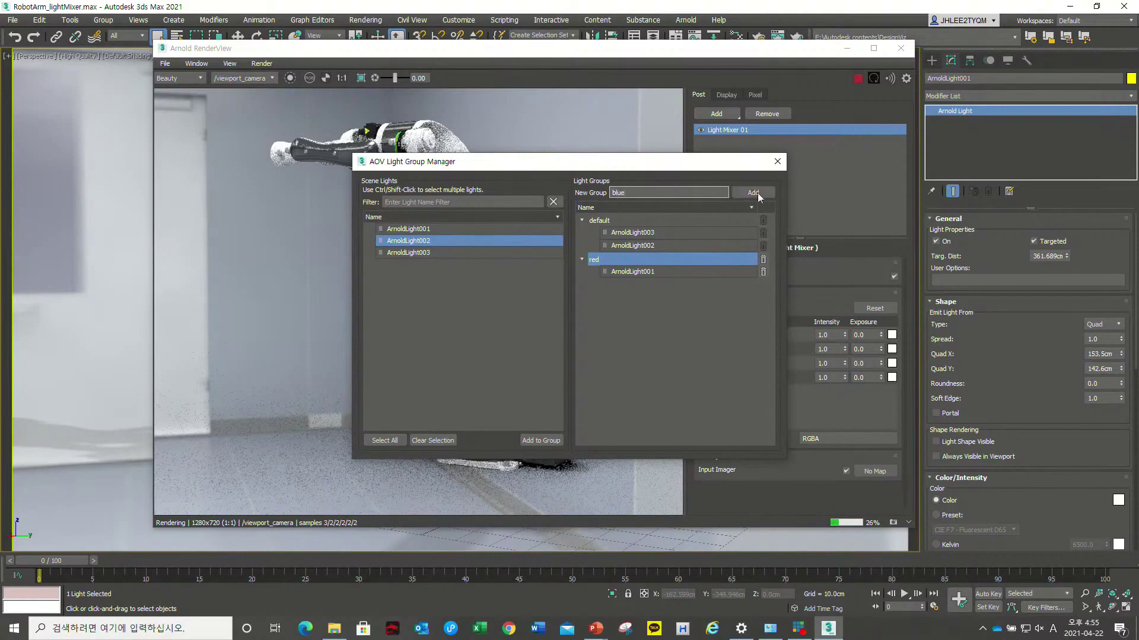
left_click(754, 194)
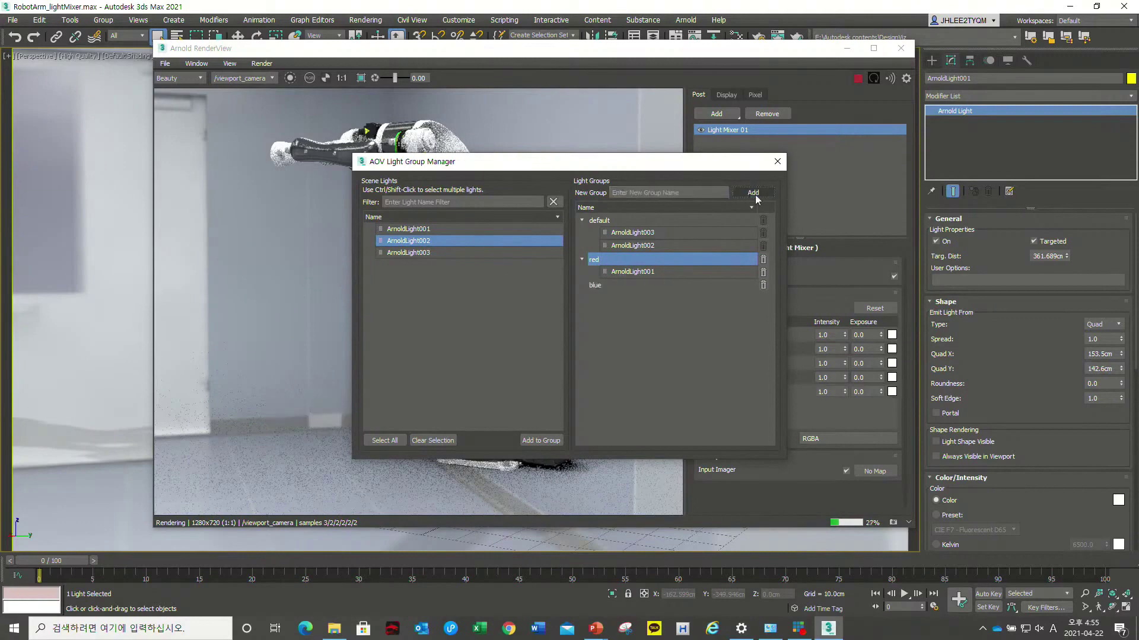
left_click(660, 286)
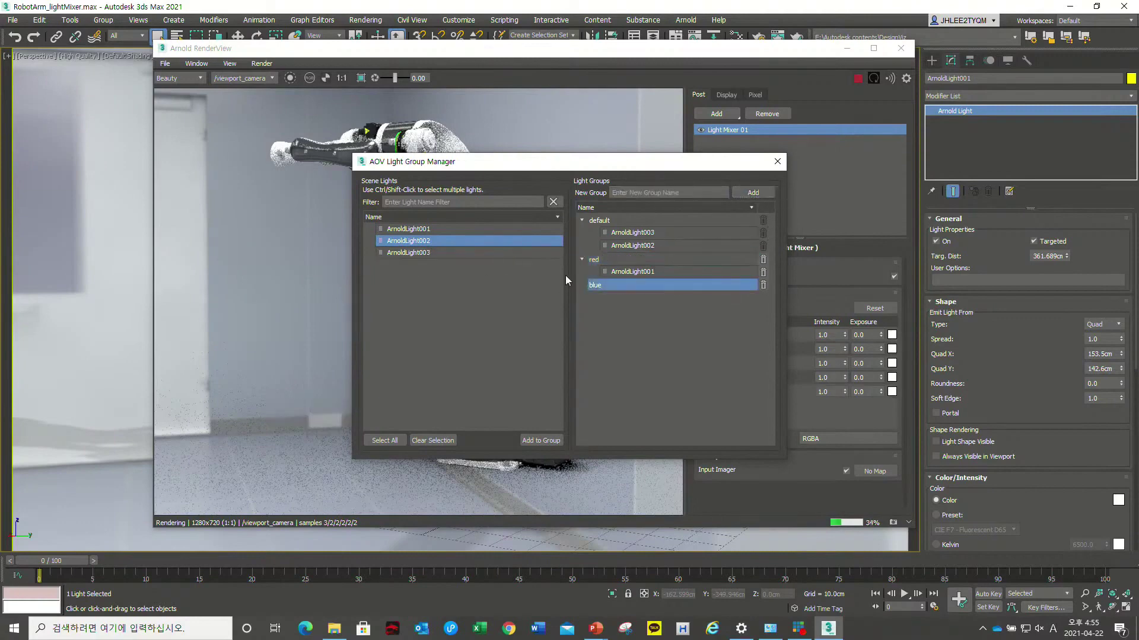
left_click(543, 440)
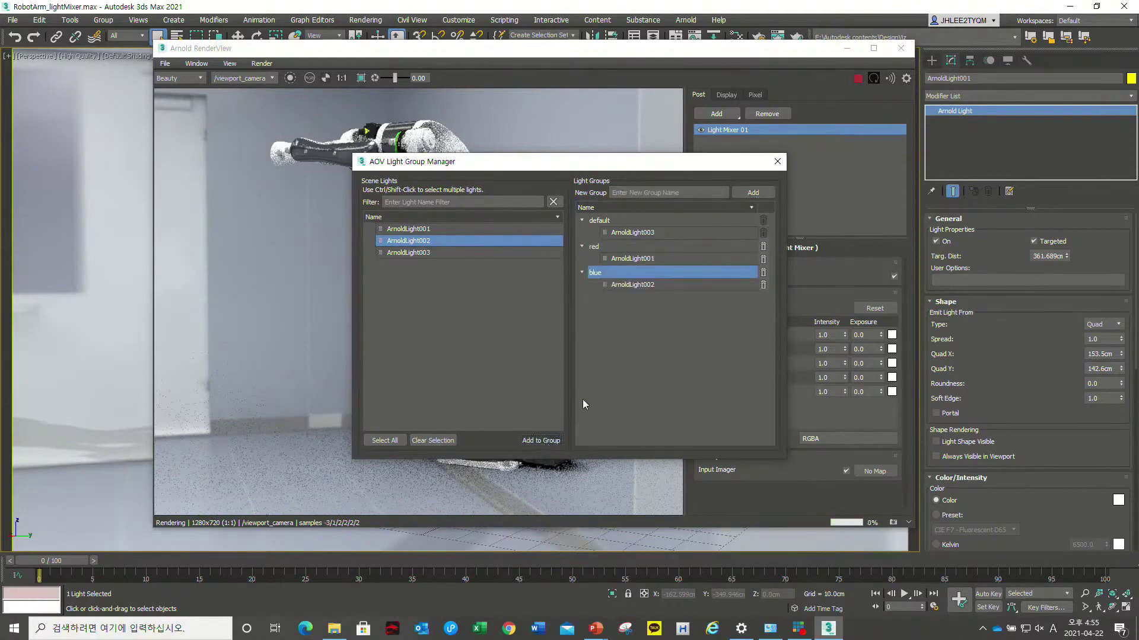
- Create a yellow light group and add ArnoldLight003 to it
left_click(644, 193)
type("yellow")
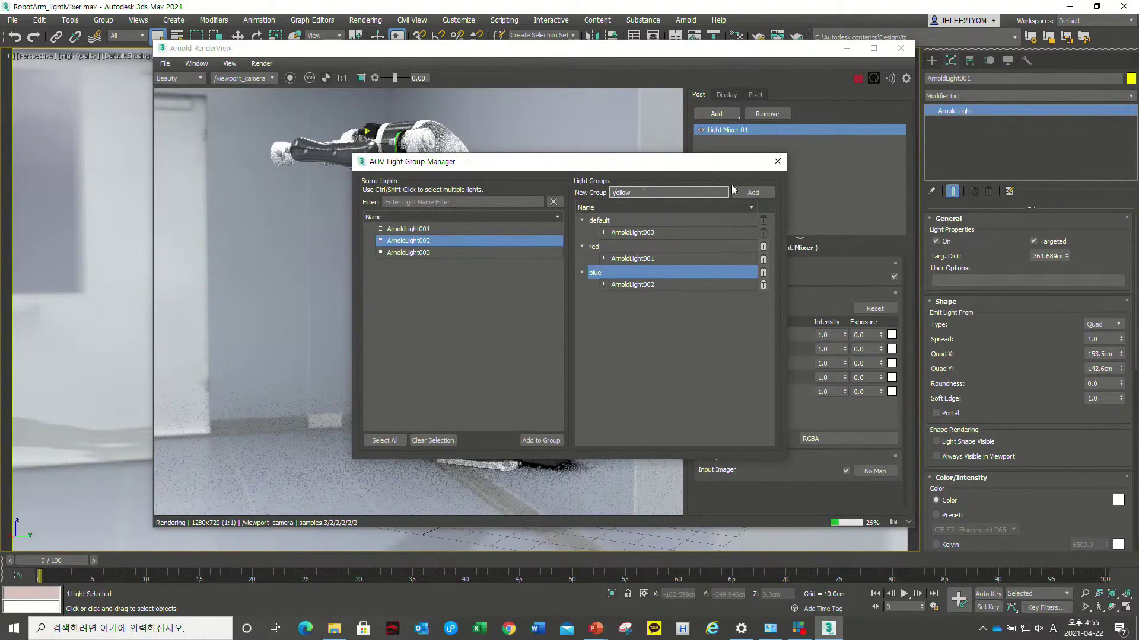
left_click(746, 197)
left_click(416, 251)
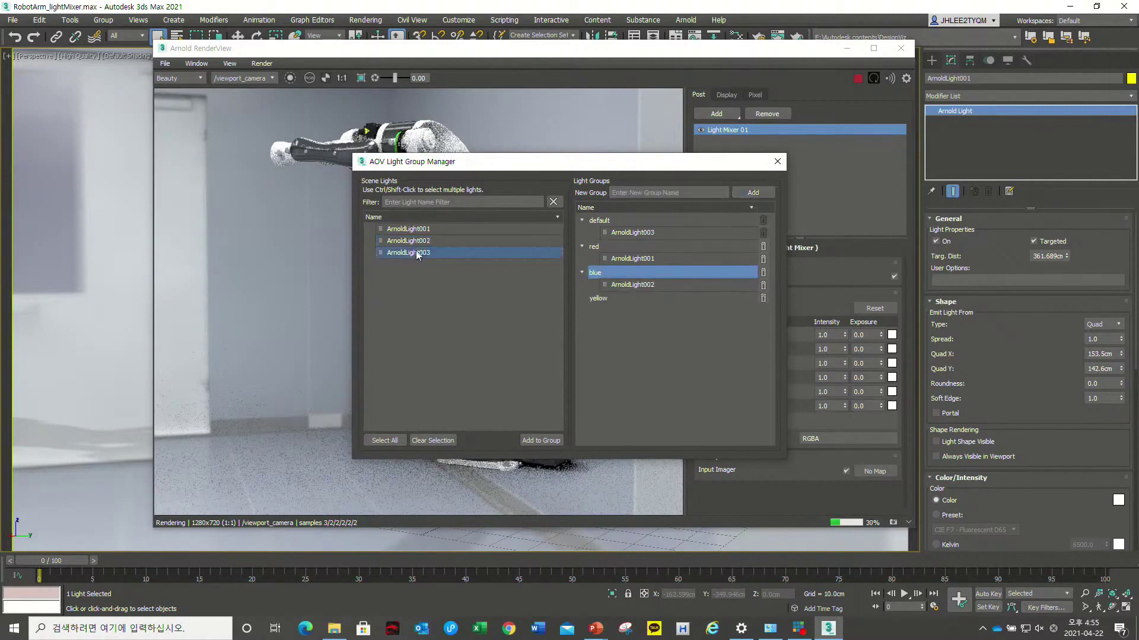
left_click(604, 299)
left_click(542, 440)
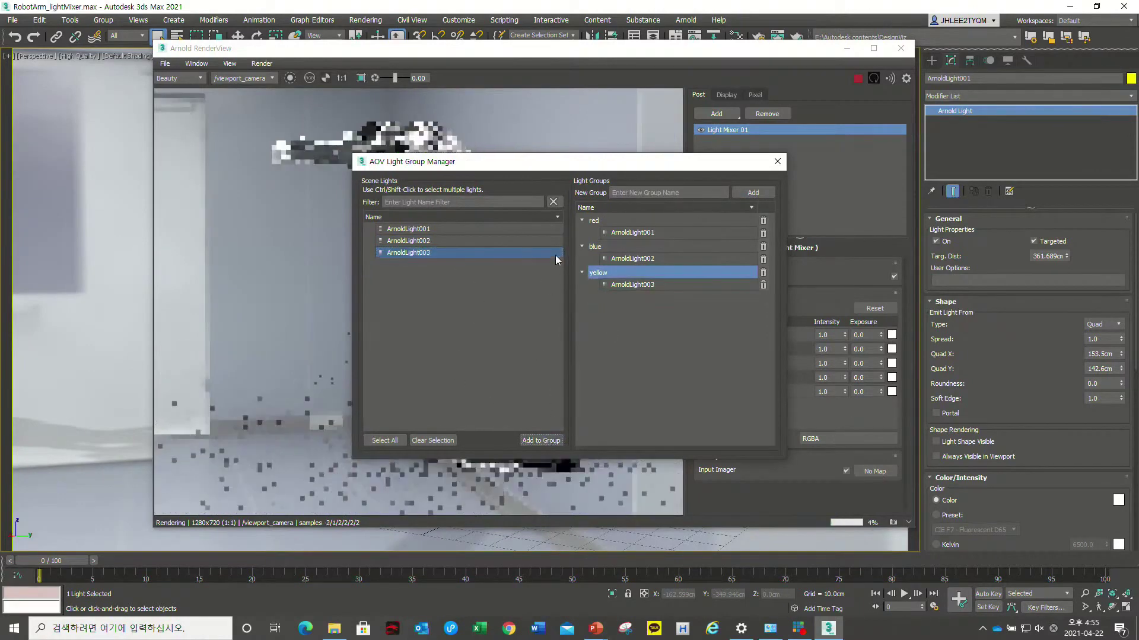
left_click_drag(629, 161, 576, 156)
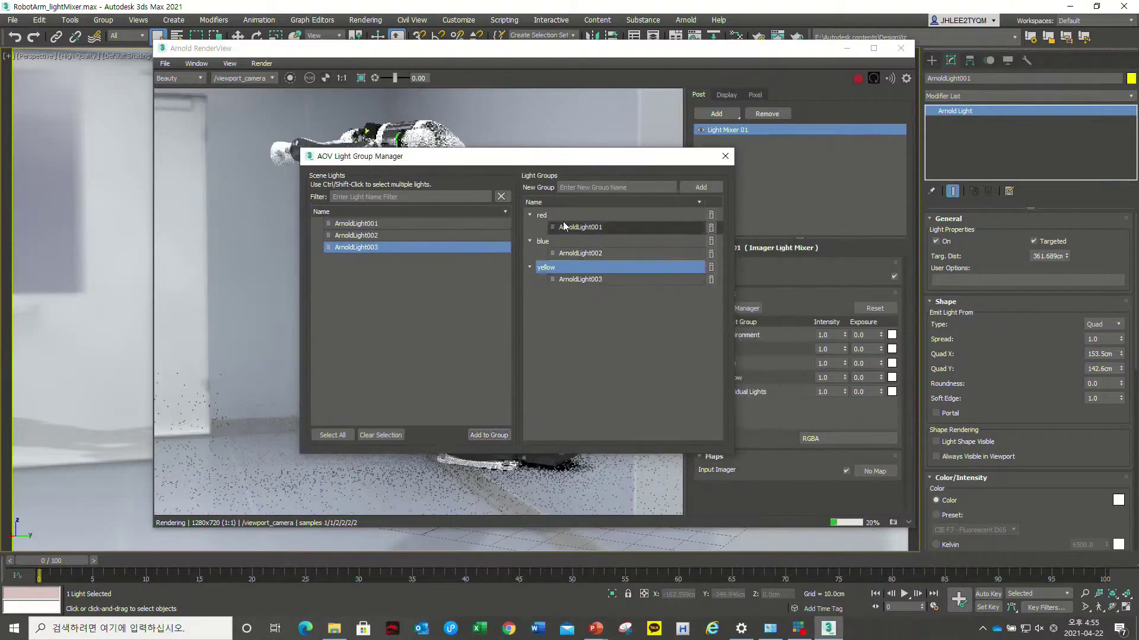
- Close the Light Group Manager and tint the red group pure red in Light Mix
left_click(725, 157)
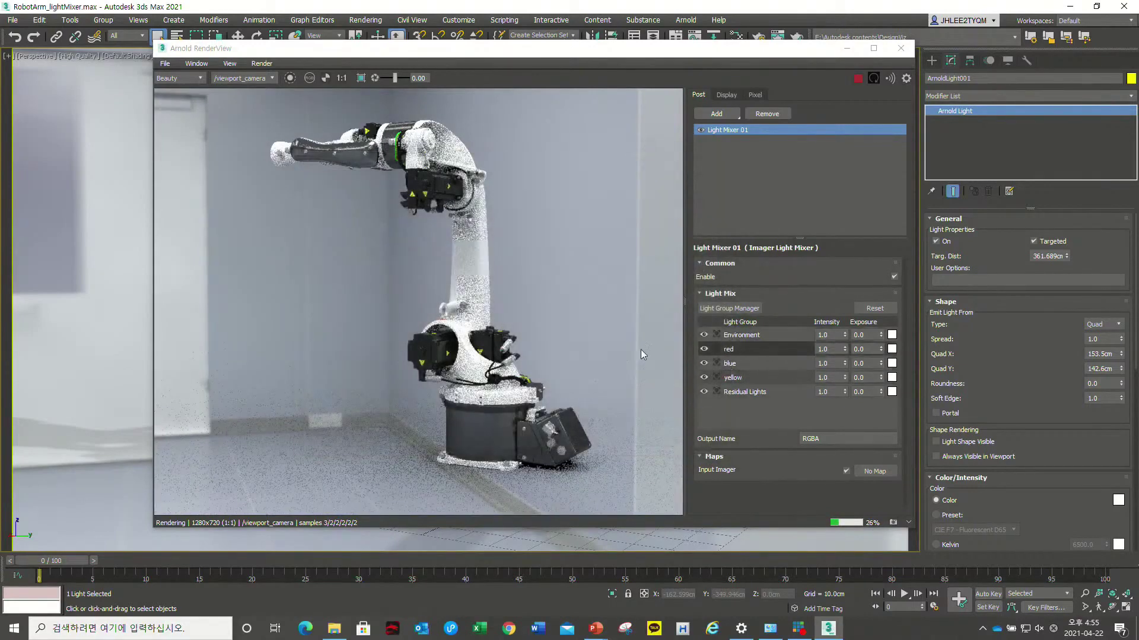
left_click(892, 349)
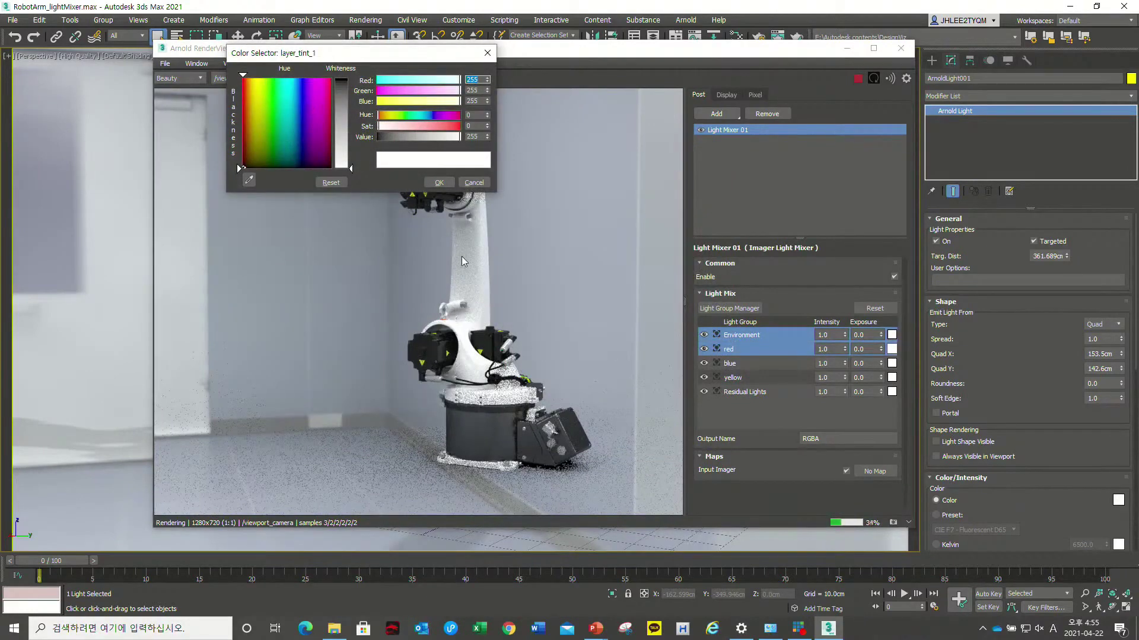
left_click_drag(432, 126, 460, 126)
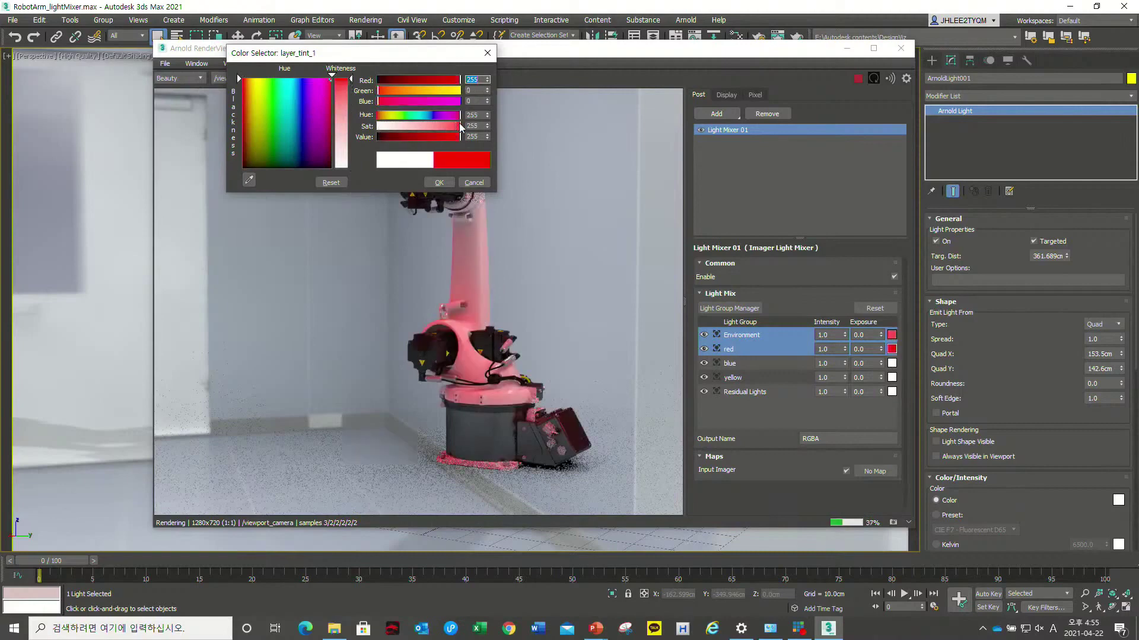
left_click(446, 183)
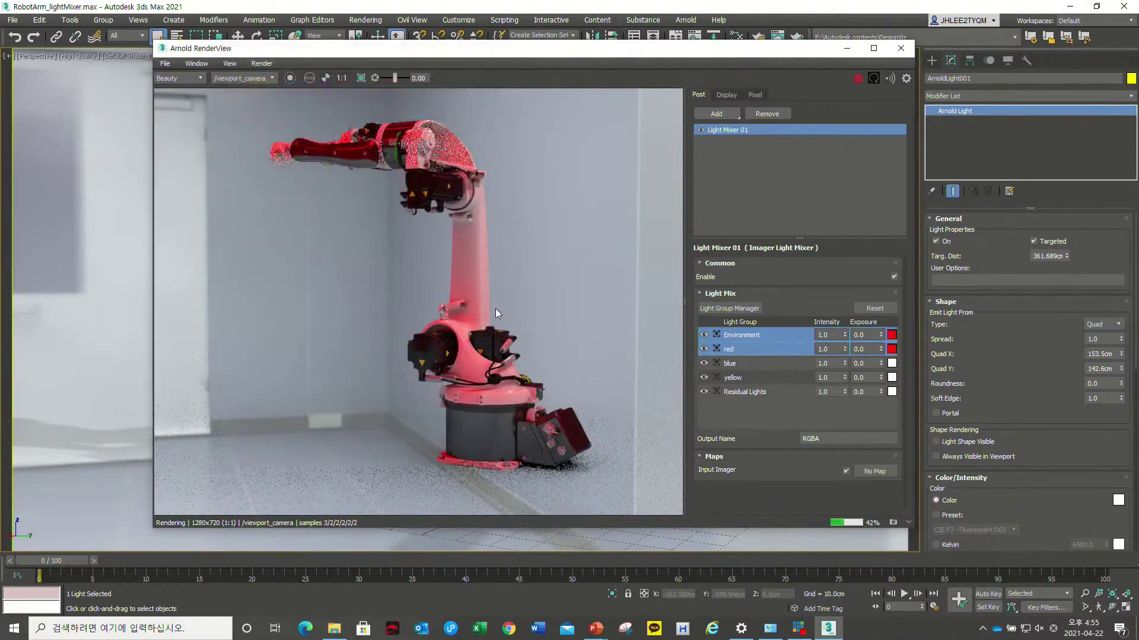
- Tint the blue group a strong, saturated blue
left_click(891, 363)
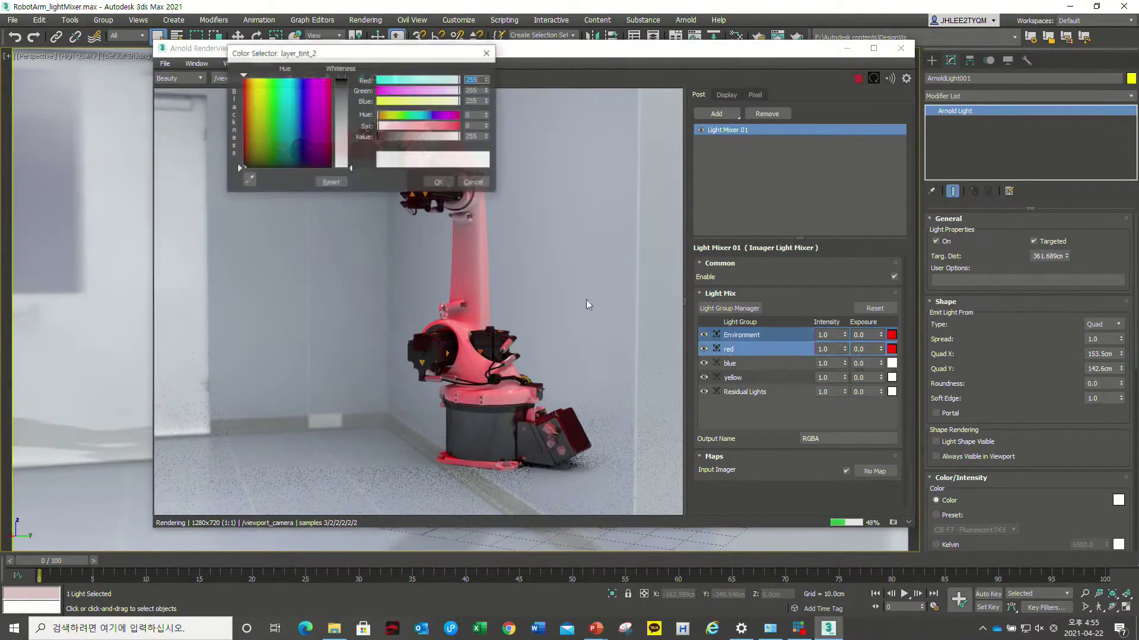
left_click(432, 114)
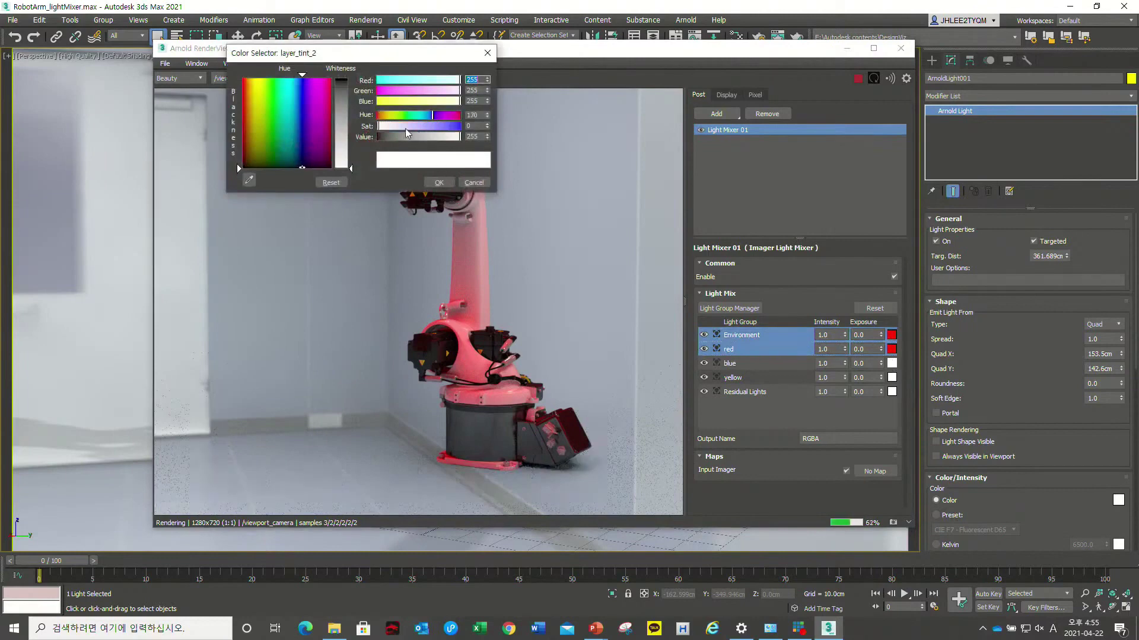
left_click_drag(407, 126, 430, 126)
mouse_move(306, 92)
left_mouse_down()
mouse_move(301, 82)
mouse_move(341, 79)
left_mouse_up()
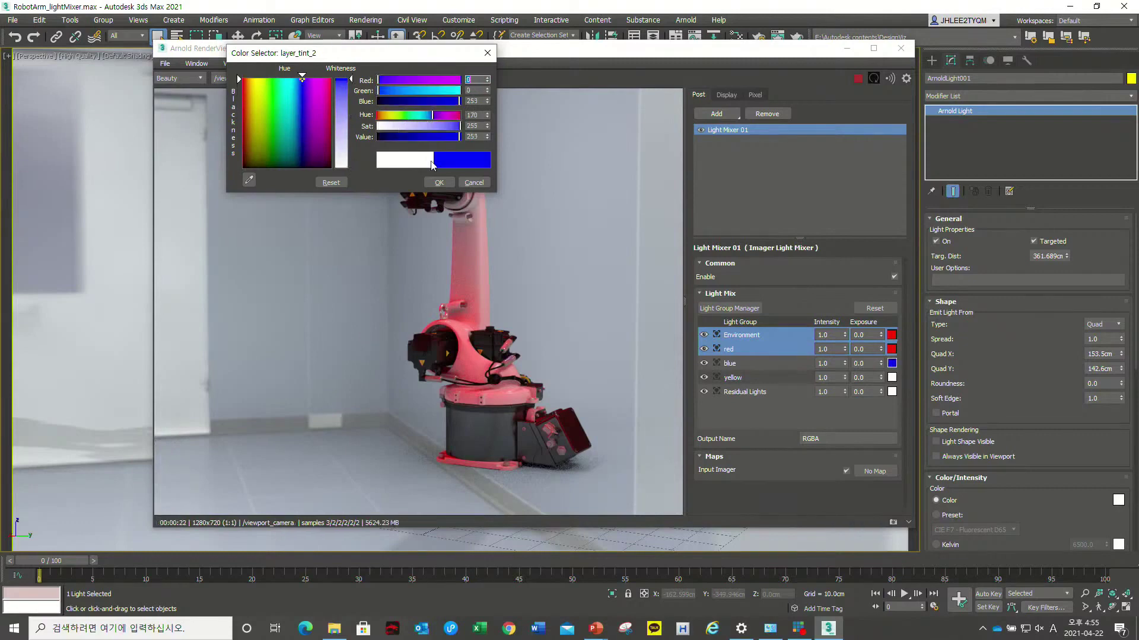
left_click(442, 183)
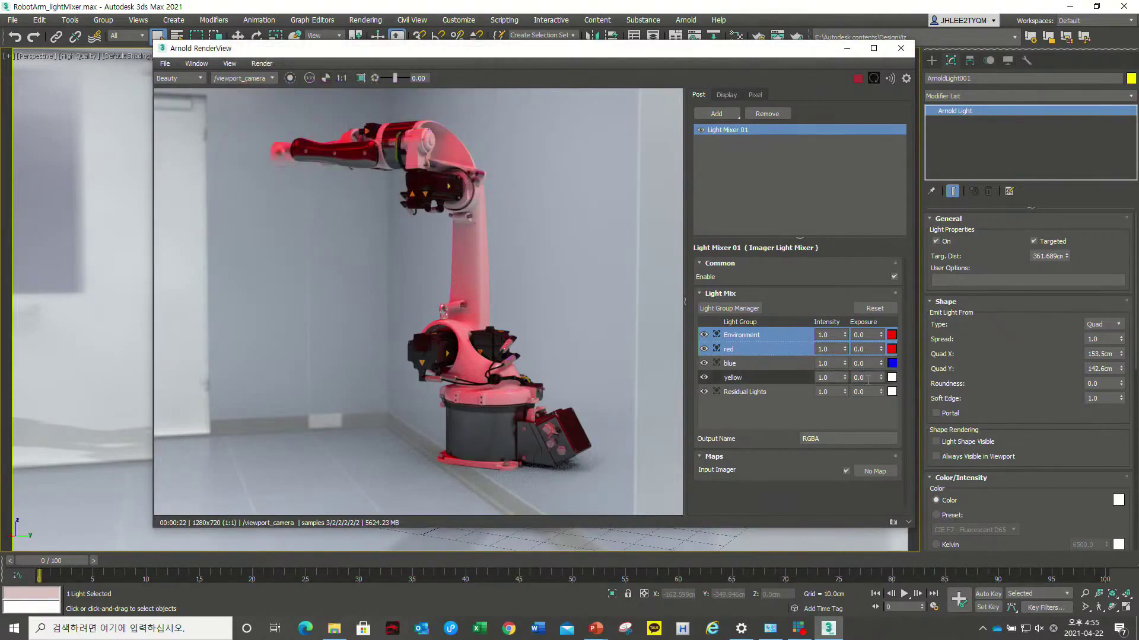
- Tint the yellow group a fully saturated yellow
left_click(893, 377)
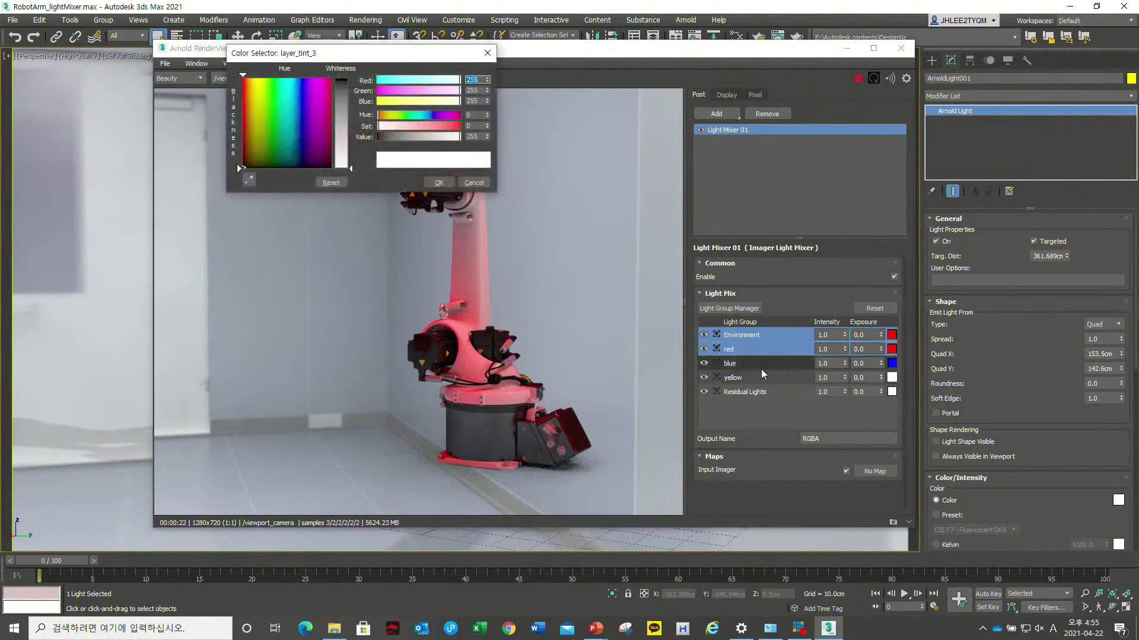
left_click(390, 115)
left_click_drag(390, 115, 459, 125)
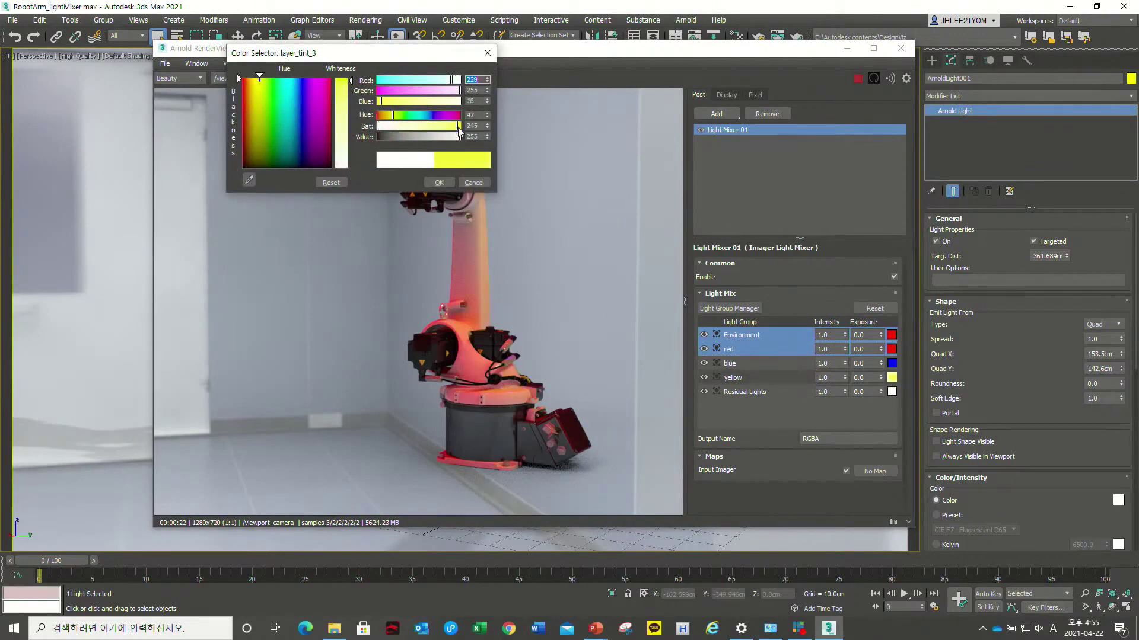
left_click(439, 182)
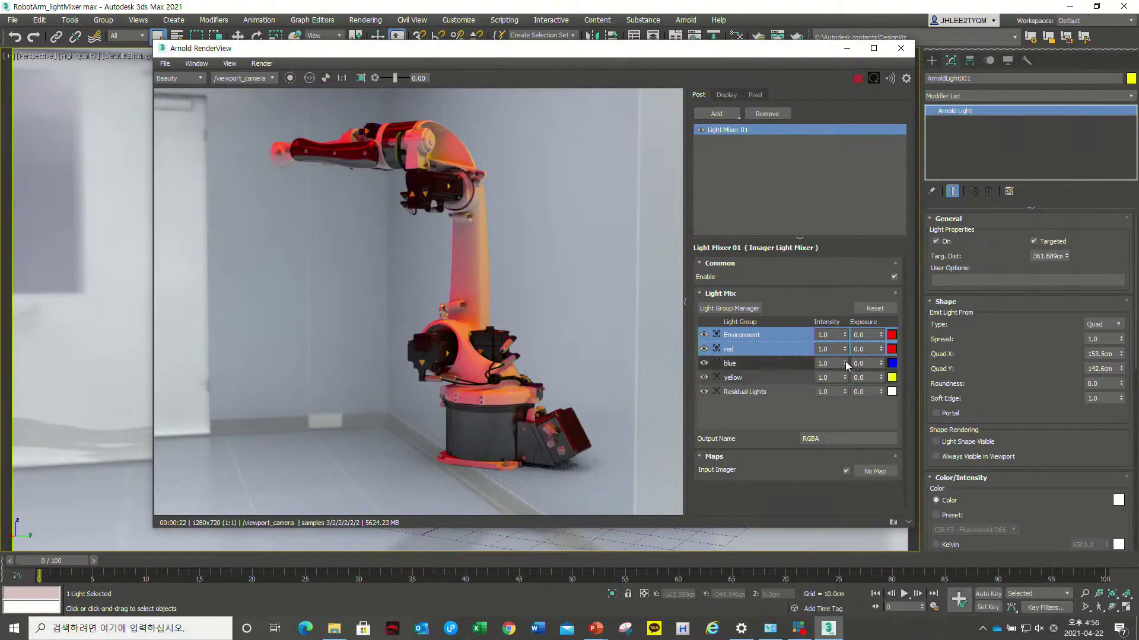
- Set the blue light group to 2.444 intensity and exposure 6.0, and red intensity to 1.596
left_click_drag(846, 366, 846, 309)
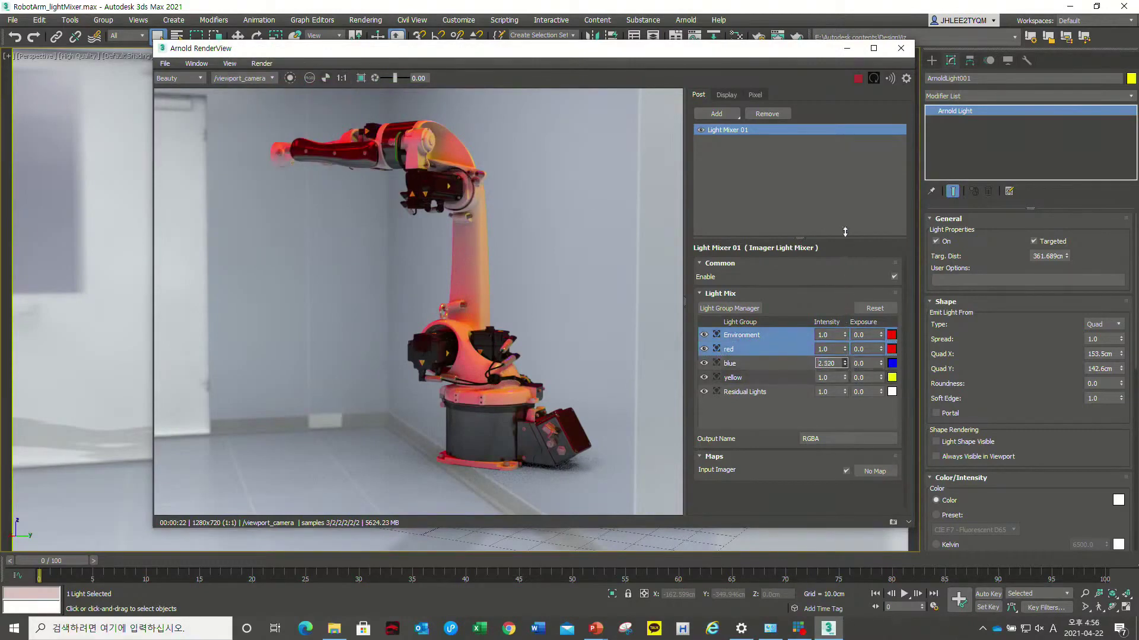
left_click_drag(847, 298, 847, 291)
mouse_move(881, 364)
left_mouse_down()
mouse_move(881, 325)
mouse_move(886, 354)
left_mouse_up()
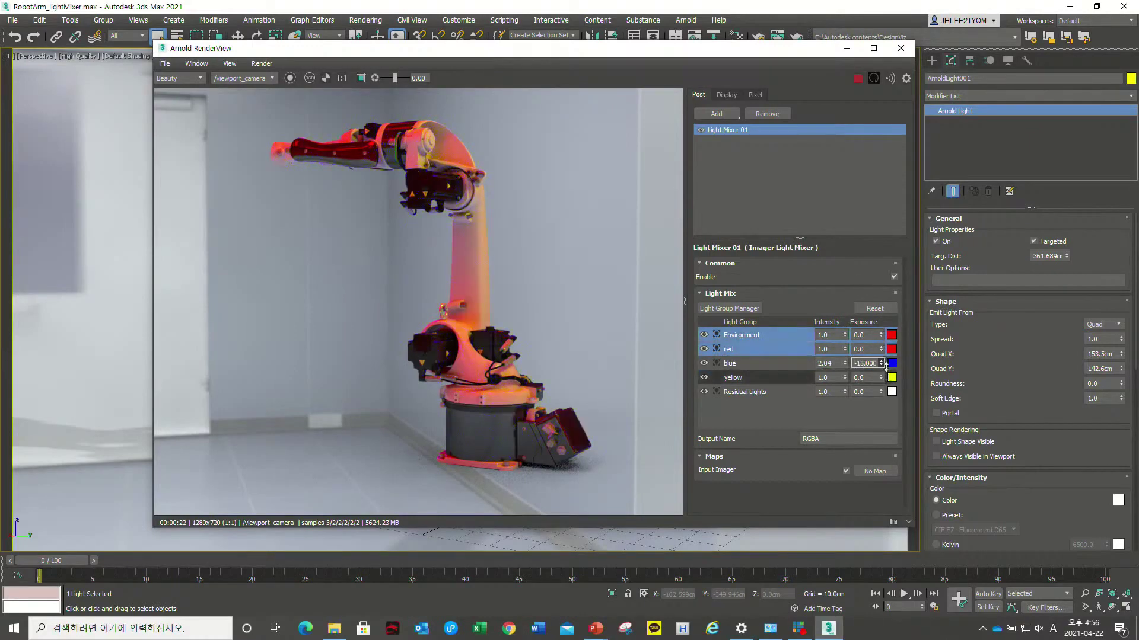
left_click_drag(886, 354, 847, 348)
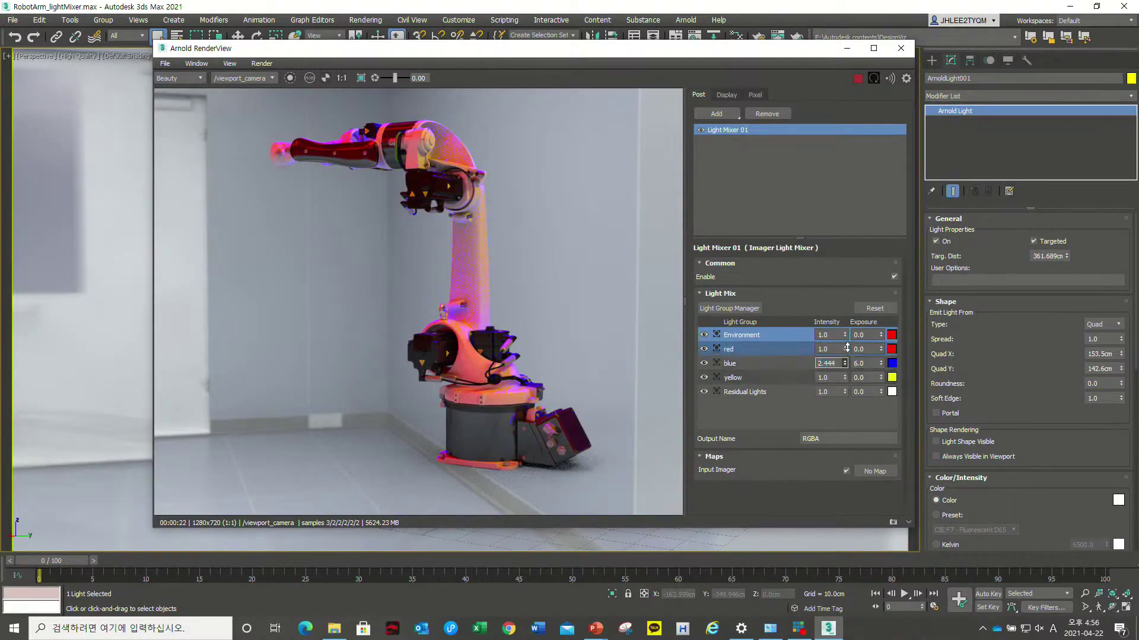
mouse_move(847, 348)
left_mouse_down()
mouse_move(847, 322)
mouse_move(881, 350)
left_mouse_up()
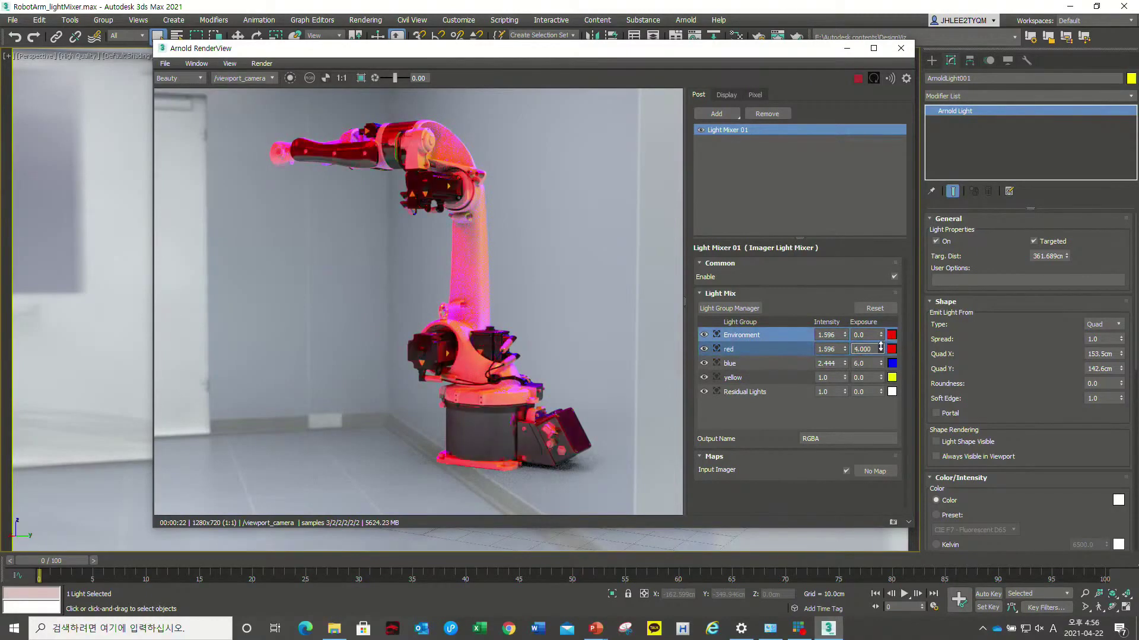
- Toggle the Environment, red, blue and yellow light groups off and back on to compare contributions
left_click(704, 349)
left_click(703, 364)
left_click(704, 378)
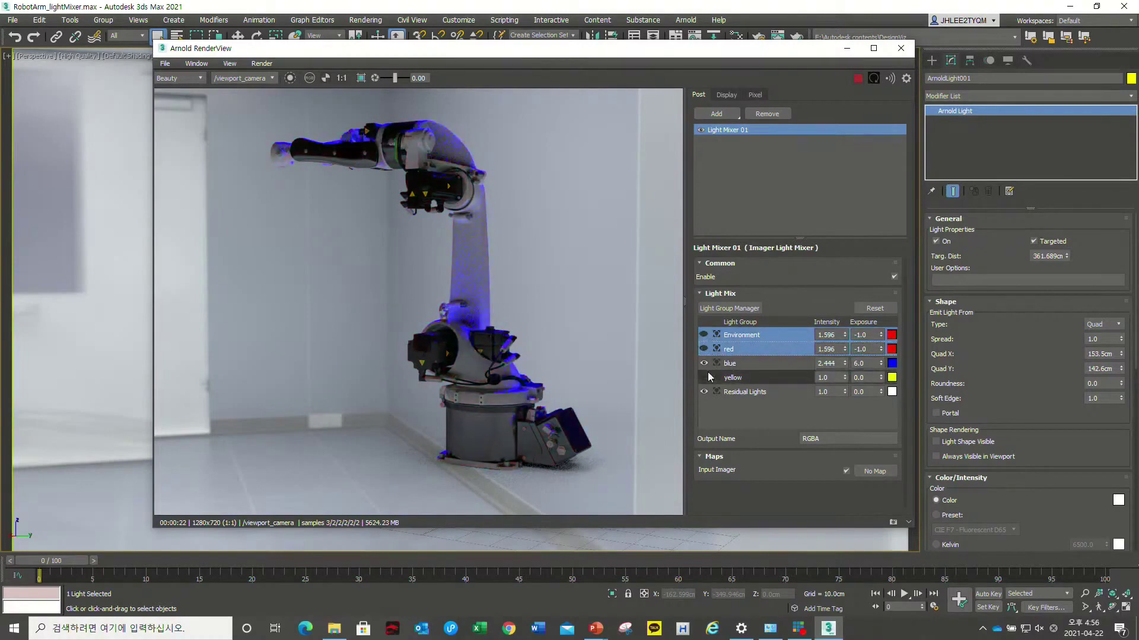
left_click(704, 377)
left_click(703, 335)
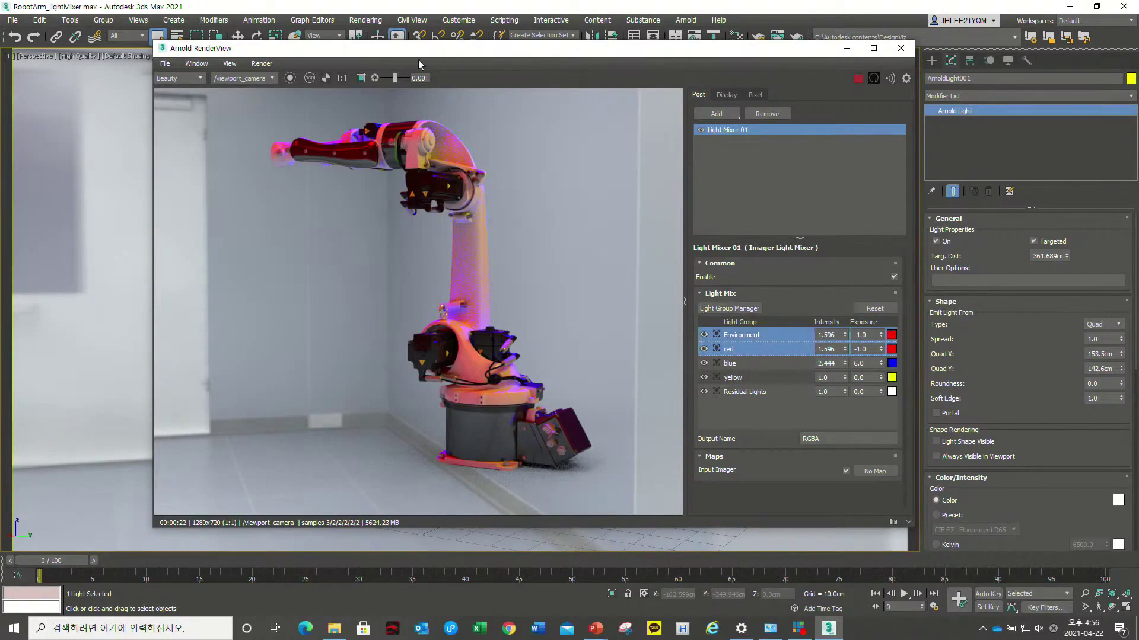
- Orbit to a larger, turned view of the robot arm and close the Arnold RenderView
middle_click_drag(159, 419, 93, 415, "alt")
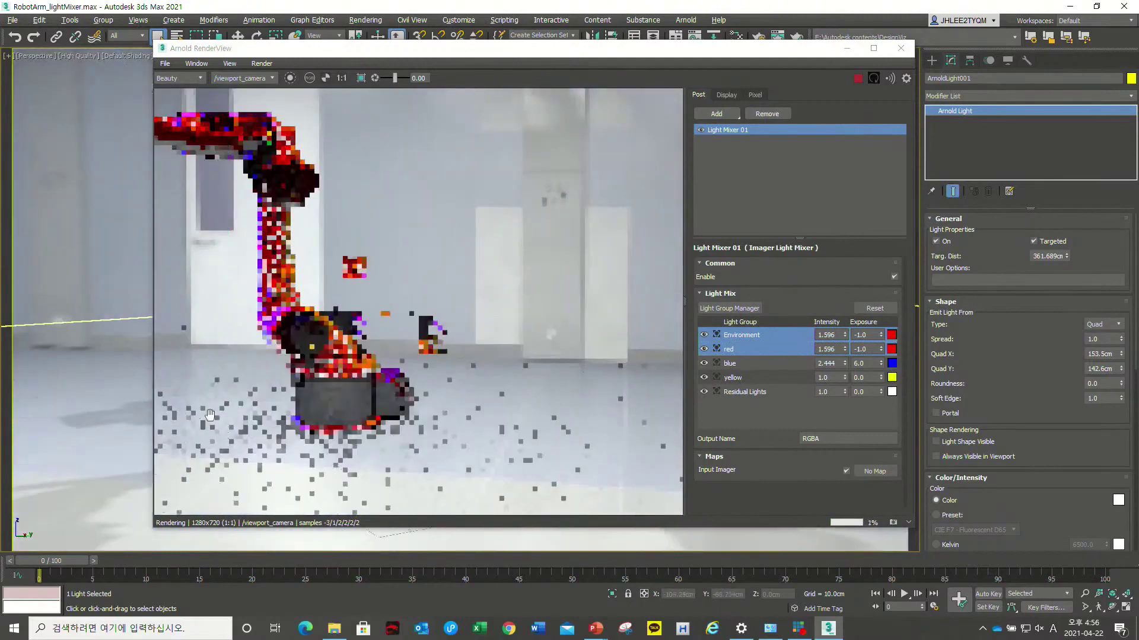
mouse_move(74, 406)
middle_mouse_down("alt")
mouse_move(275, 429)
mouse_move(462, 366)
middle_mouse_up("alt")
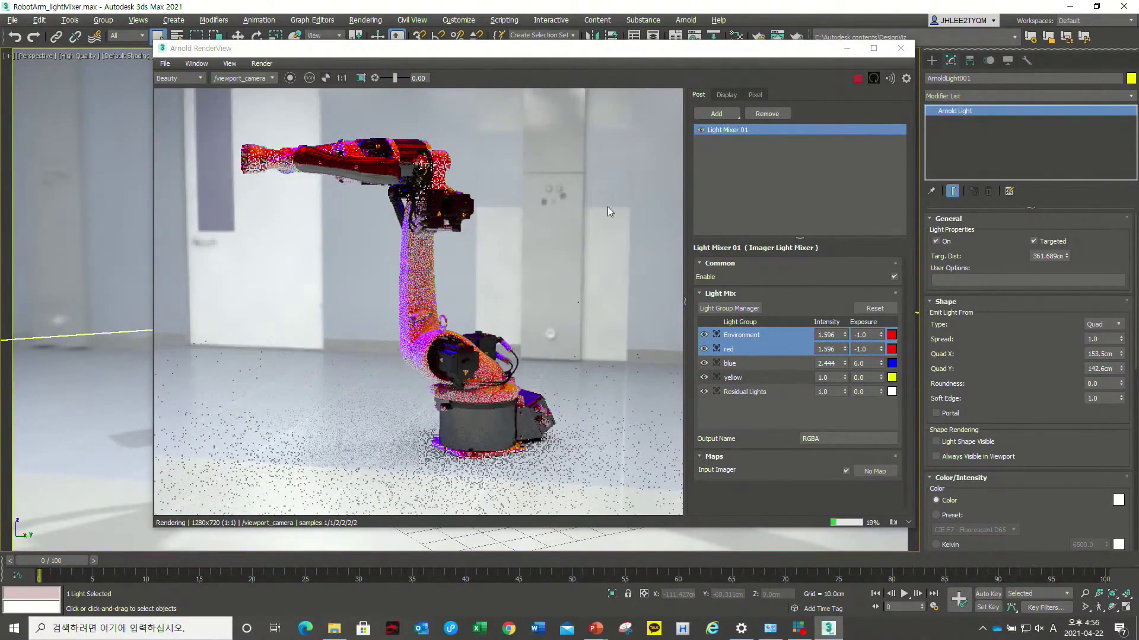
left_click_drag(801, 58, 778, 61)
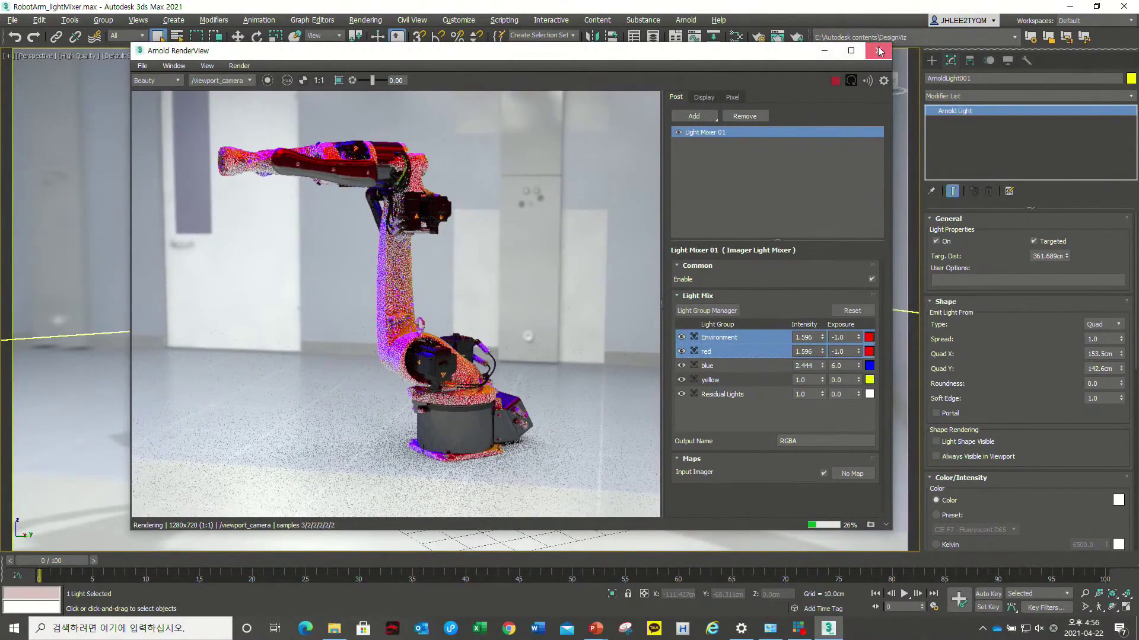
left_click(880, 51)
key("alt+Tab")
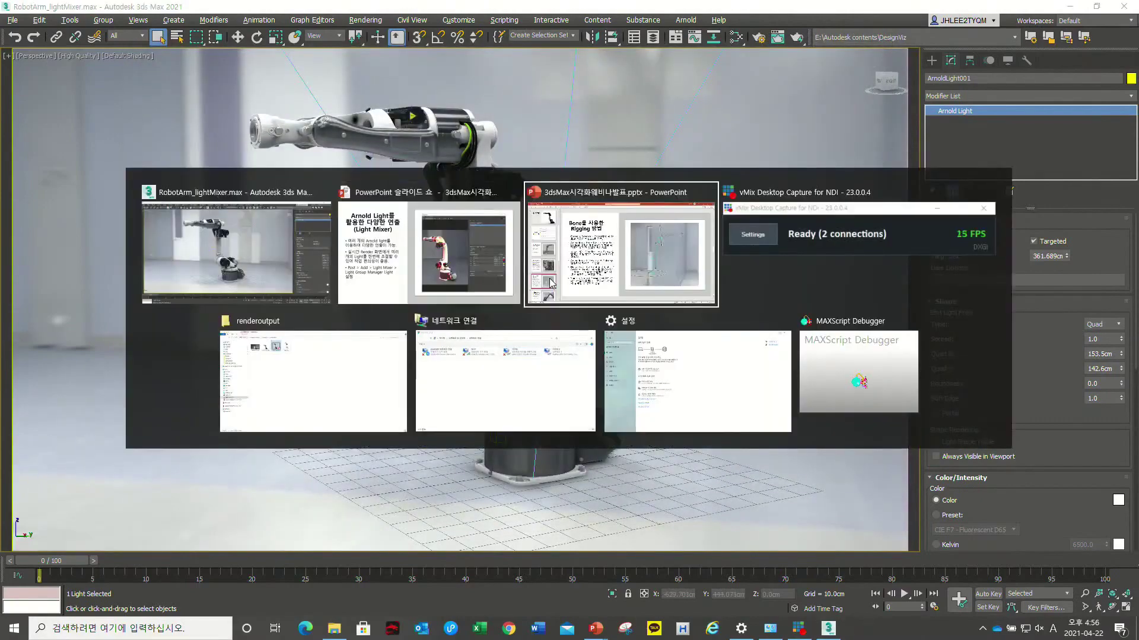
- Advance the PowerPoint slide show to the Geo Clip slide and return to 3ds Max
left_click(403, 255)
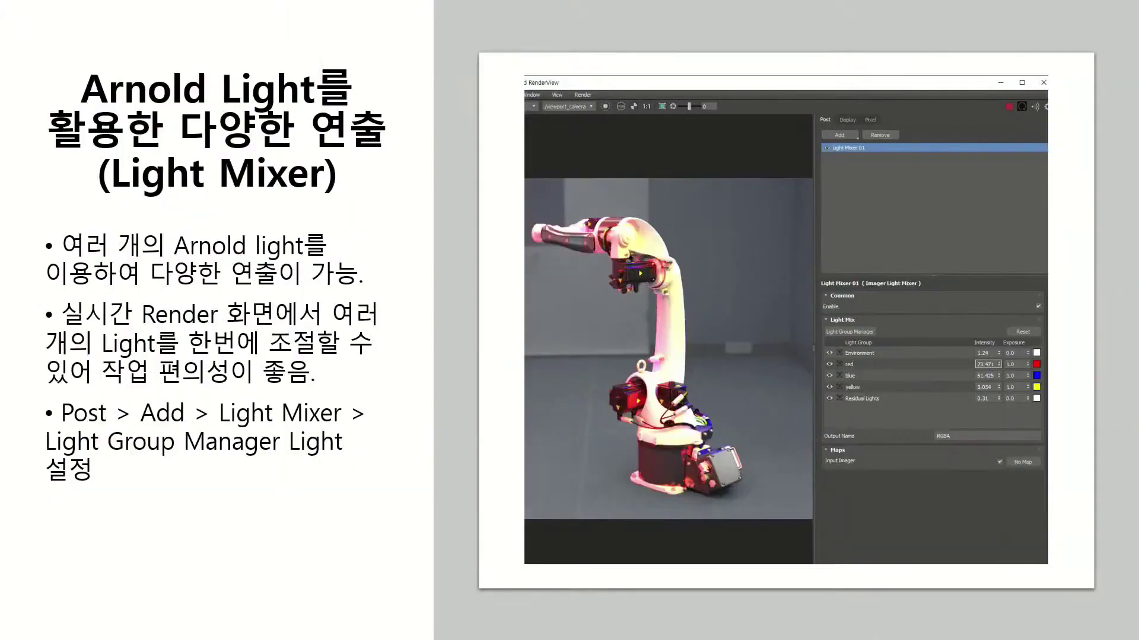
key("Right")
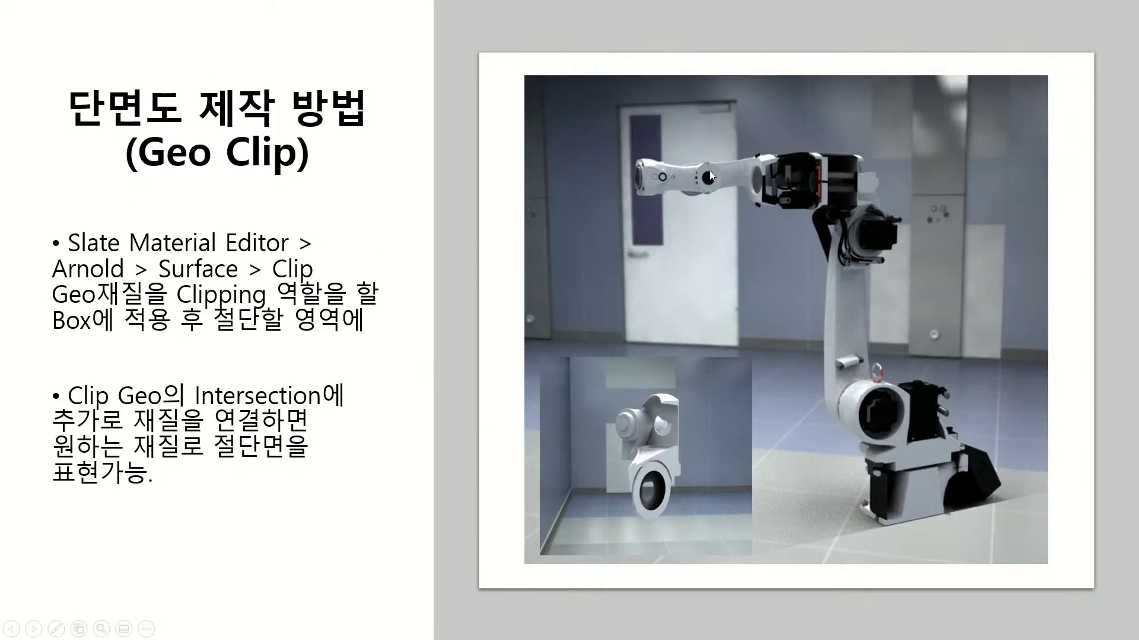
key("alt+Tab")
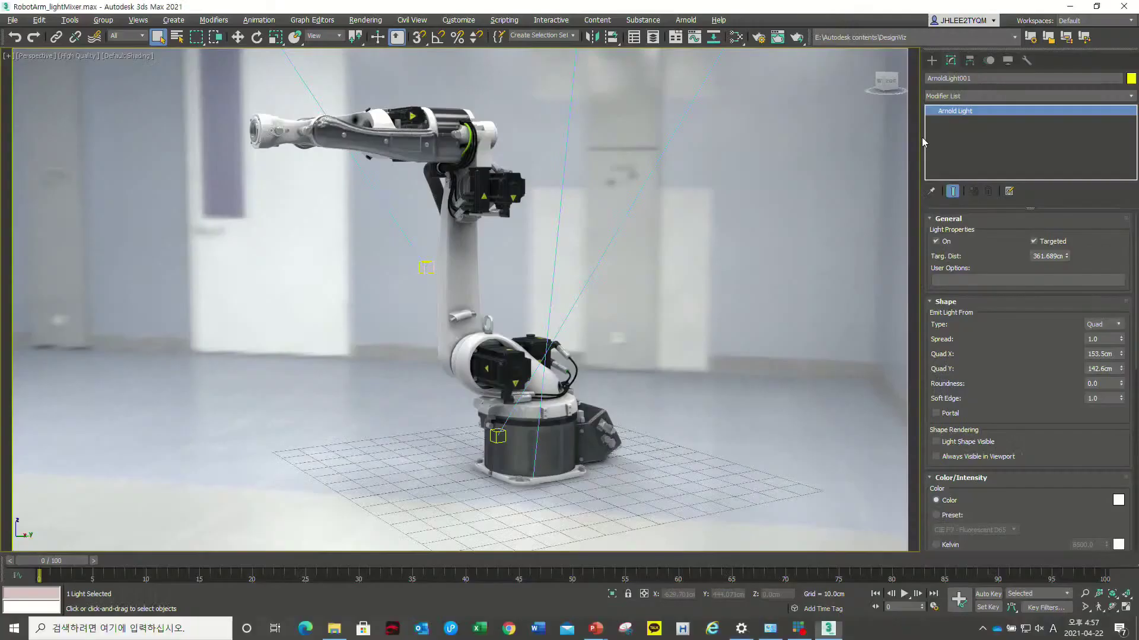
- Draw a thin Standard Primitive box, Box001, in front of the robot arm
middle_click_drag(462, 321, 593, 296, "alt")
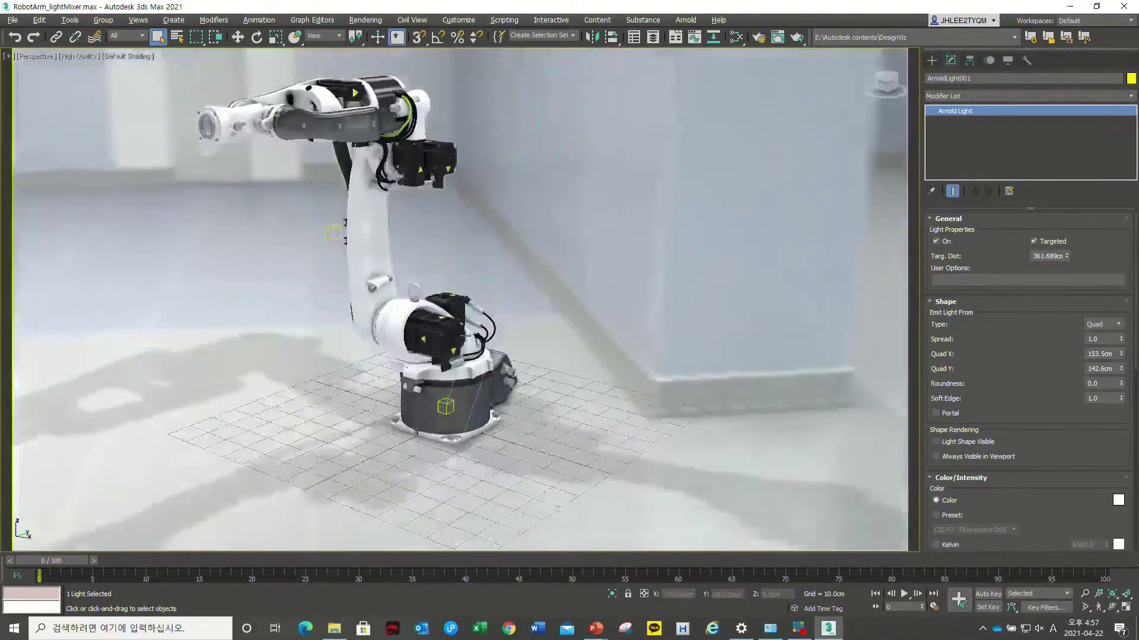
left_click(932, 61)
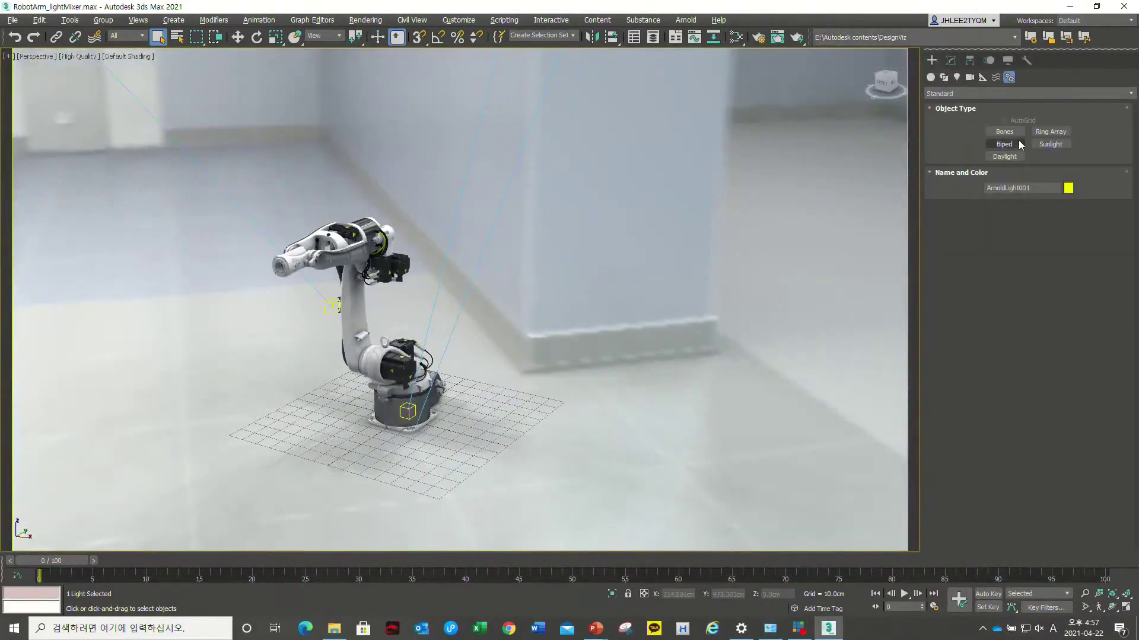
left_click(932, 78)
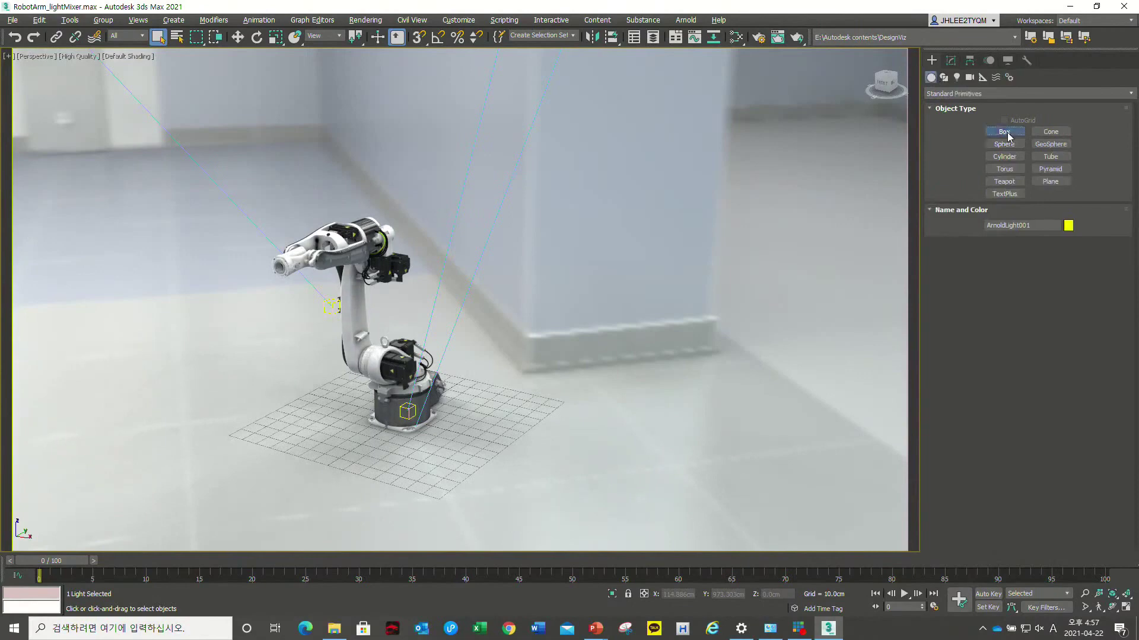
left_click(1008, 136)
left_click_drag(635, 384, 372, 536)
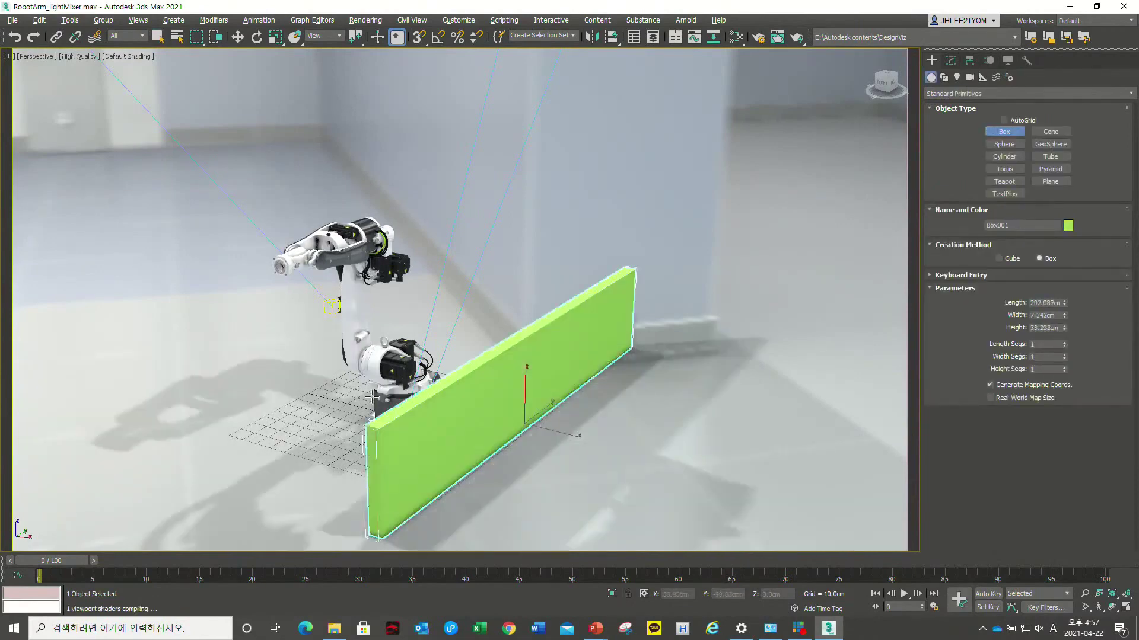
left_click(373, 379)
middle_click_drag(374, 380, 417, 333, "alt")
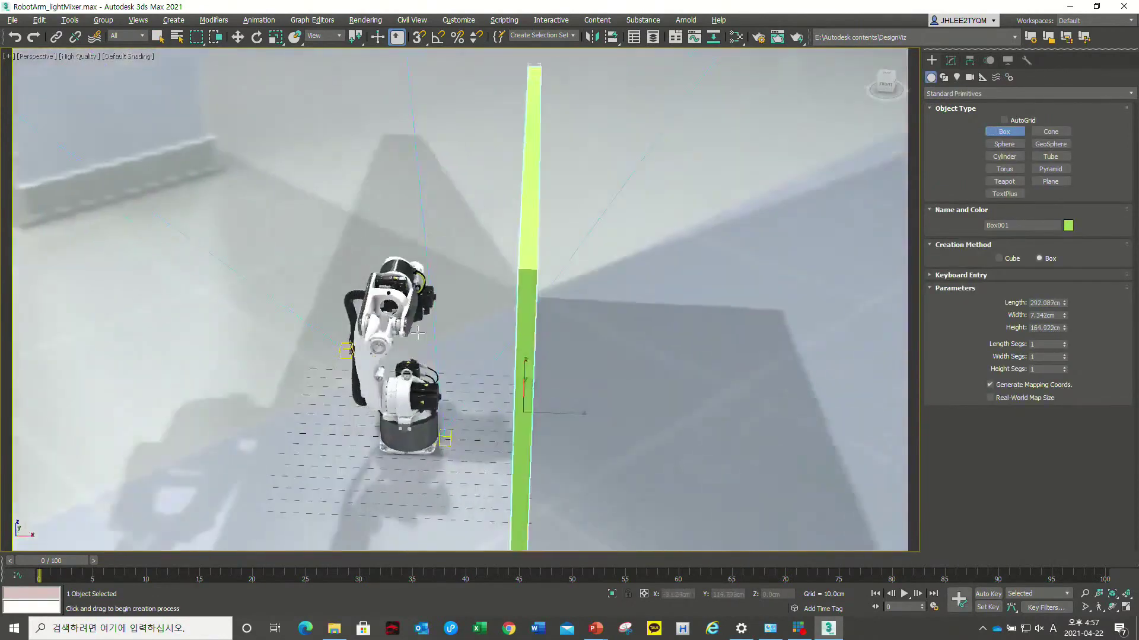
- Scale the box much wider along X, then bring up the Slate Material Editor
key("r")
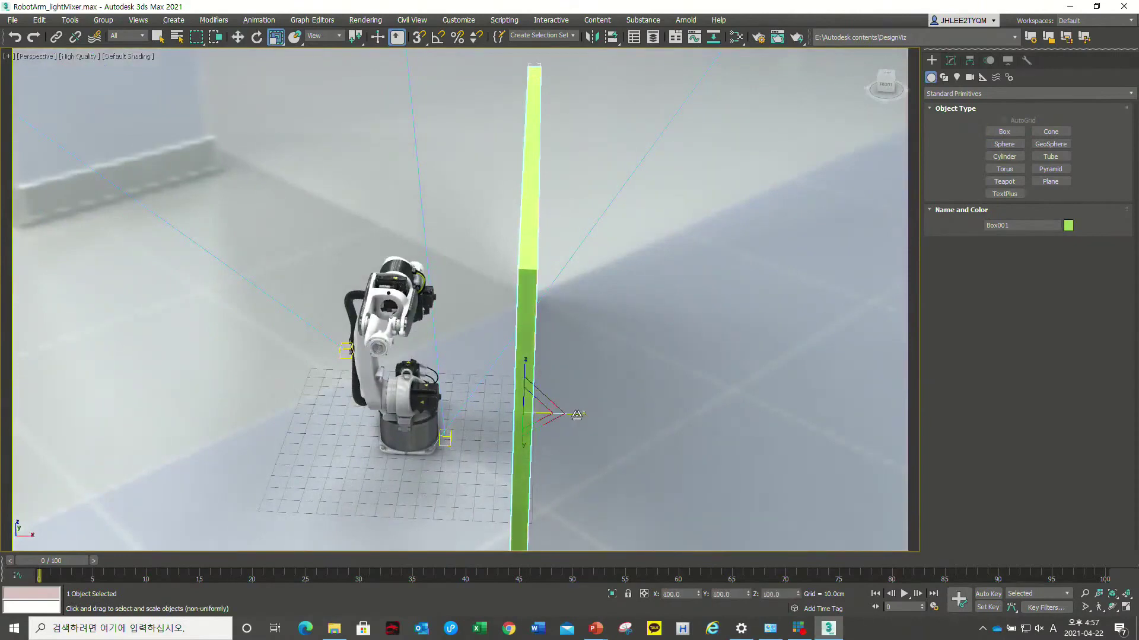
left_click_drag(576, 414, 587, 422)
key("w")
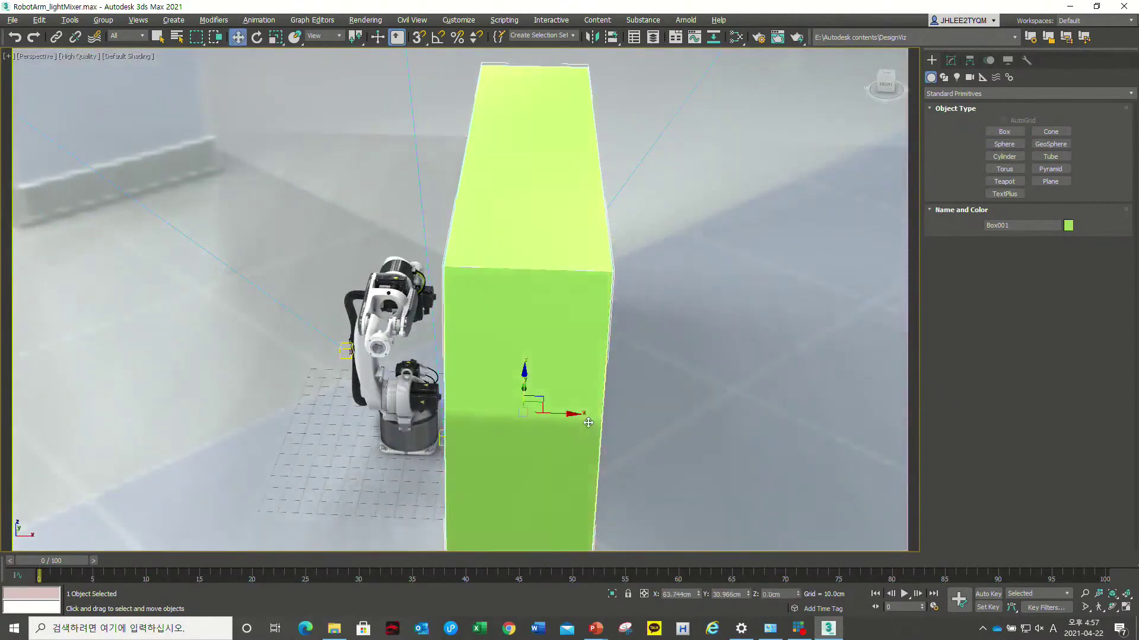
middle_click_drag(587, 422, 764, 153, "alt")
key("m")
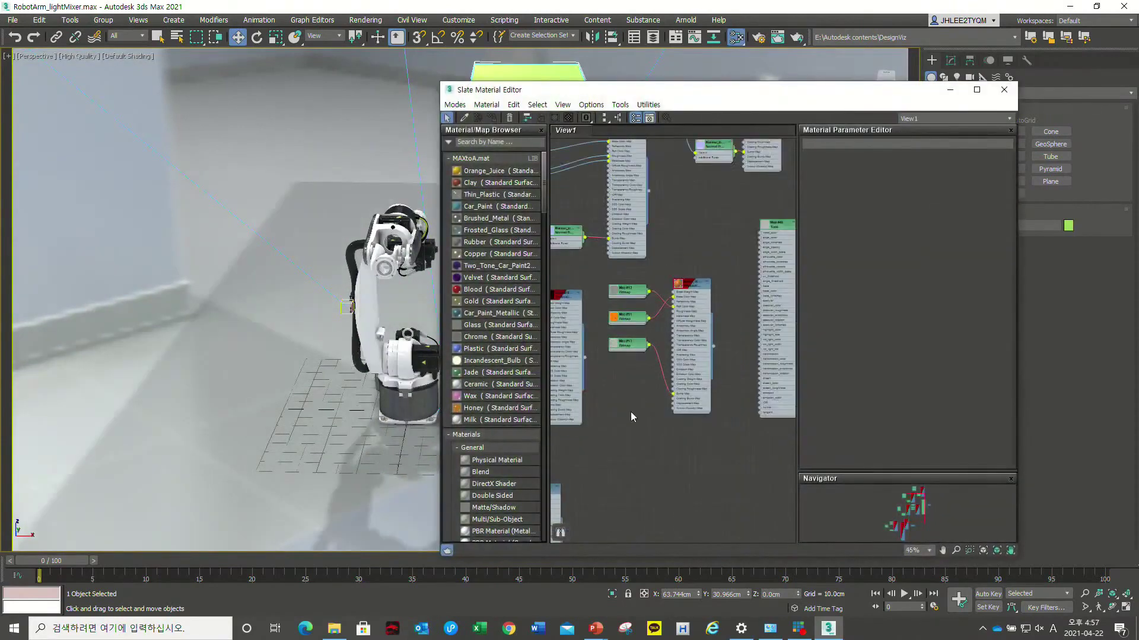
mouse_move(631, 412)
middle_mouse_down()
mouse_move(669, 393)
mouse_move(660, 305)
mouse_move(646, 386)
middle_mouse_up()
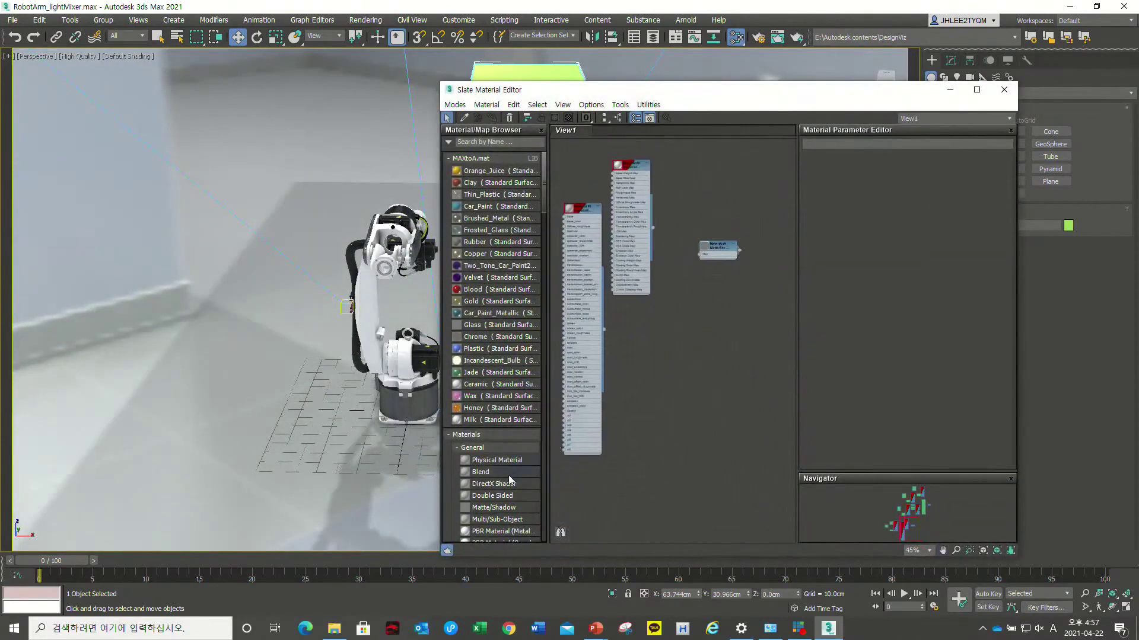
- Scroll through the Material/Map Browser looking for Arnold materials, briefly checking the slides
scroll(514, 473, "down", 4)
scroll(498, 478, "down", 3)
scroll(494, 458, "down", 3)
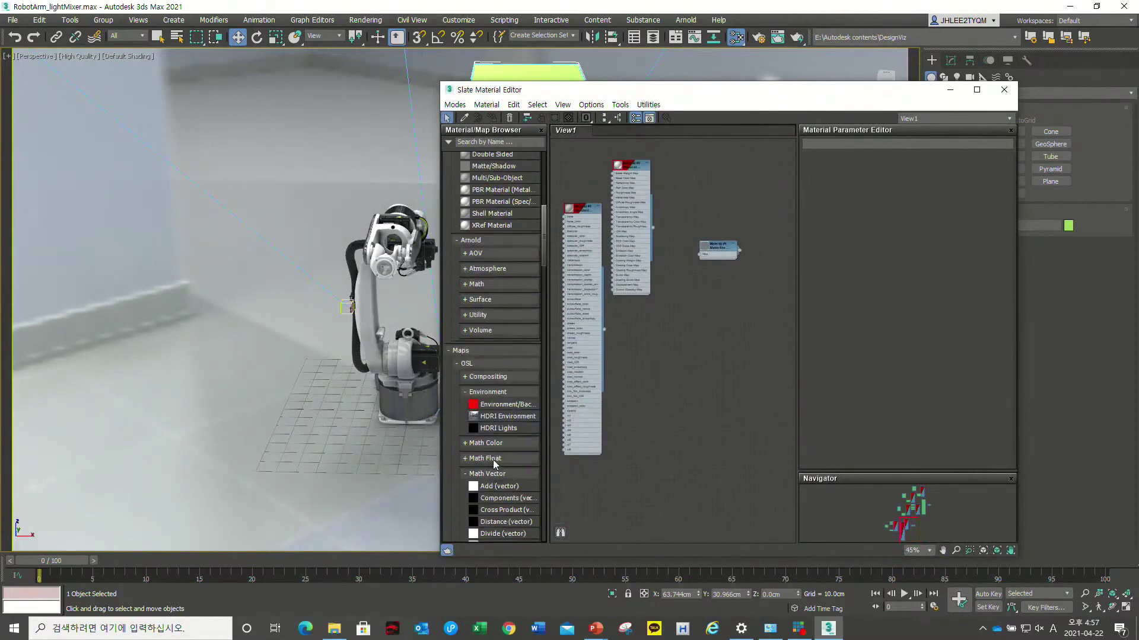
scroll(494, 445, "down", 3)
scroll(513, 397, "down", 3)
scroll(513, 397, "down", 3)
scroll(512, 395, "down", 3)
scroll(512, 394, "down", 3)
scroll(512, 398, "down", 10)
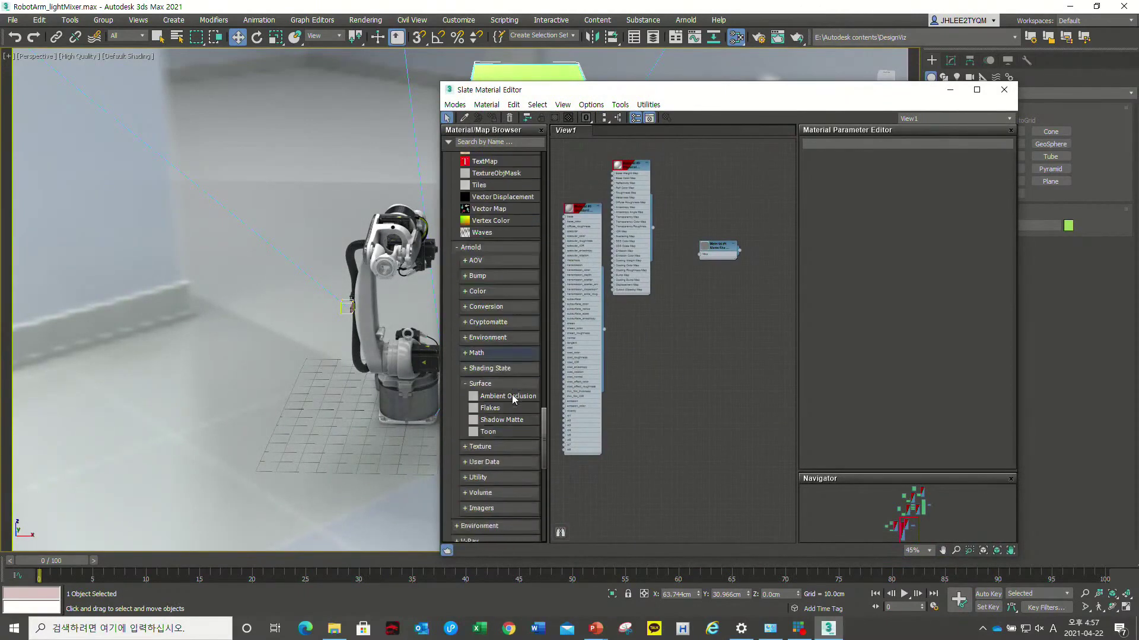
scroll(501, 325, "down", 2)
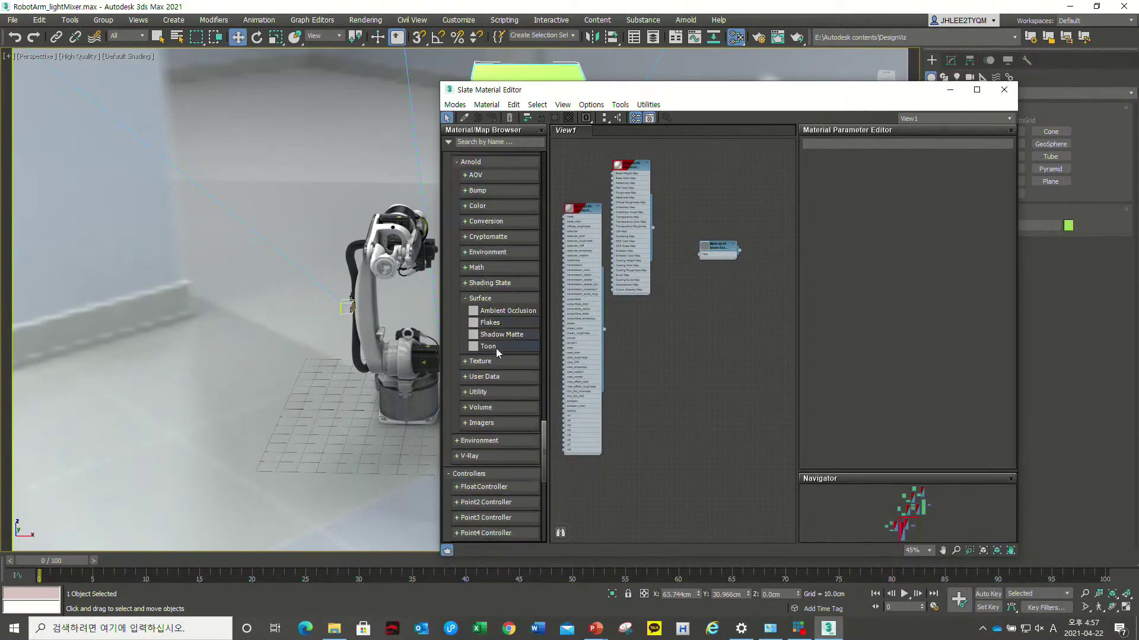
scroll(495, 362, "down", 1)
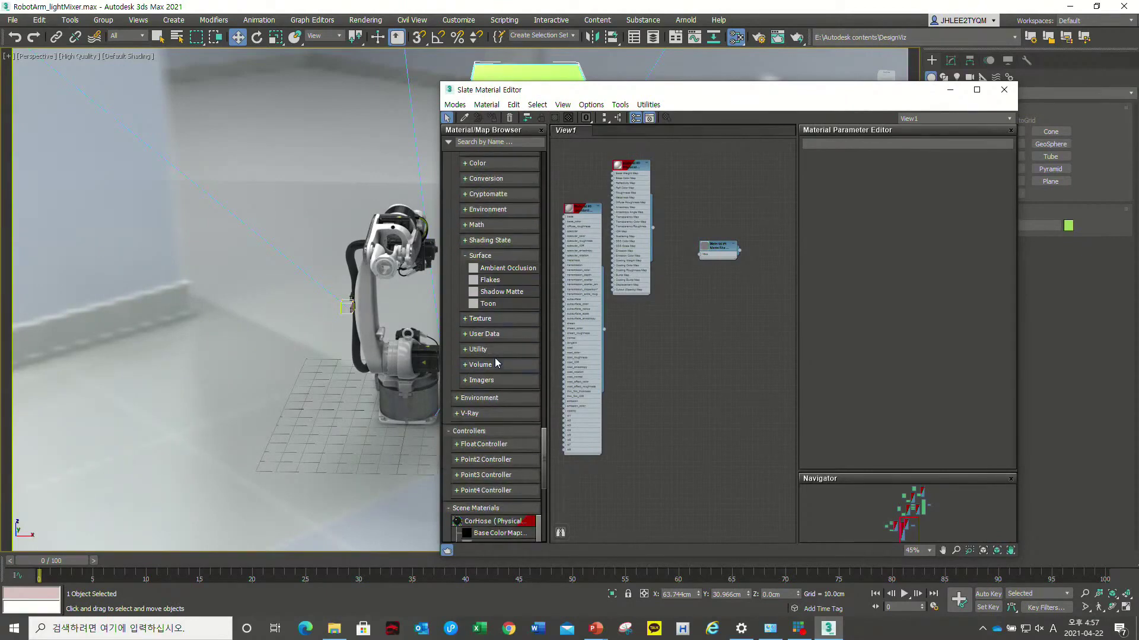
scroll(496, 363, "down", 4)
scroll(496, 268, "up", 3)
scroll(496, 268, "up", 3)
scroll(496, 270, "up", 3)
scroll(498, 272, "up", 3)
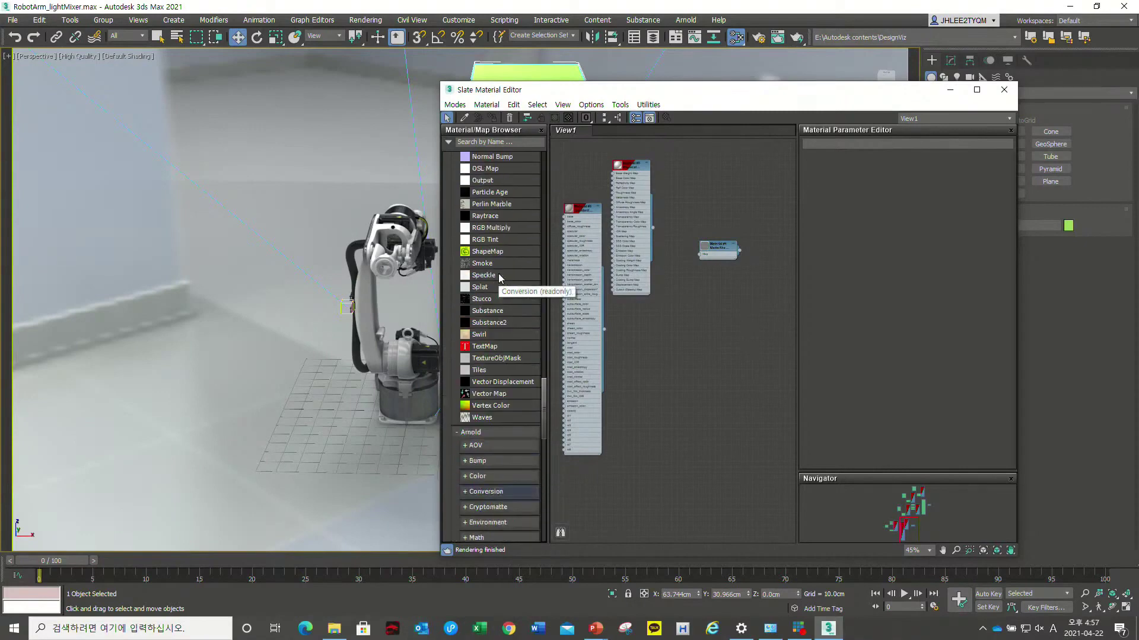
scroll(499, 276, "up", 3)
scroll(498, 276, "down", 8)
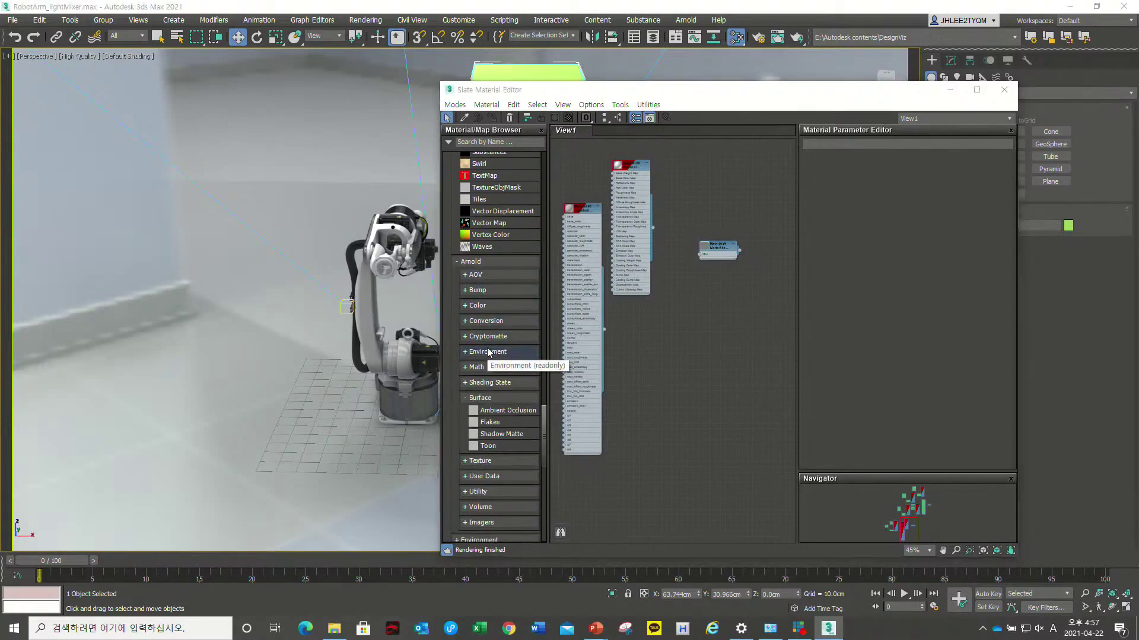
key("alt+Tab")
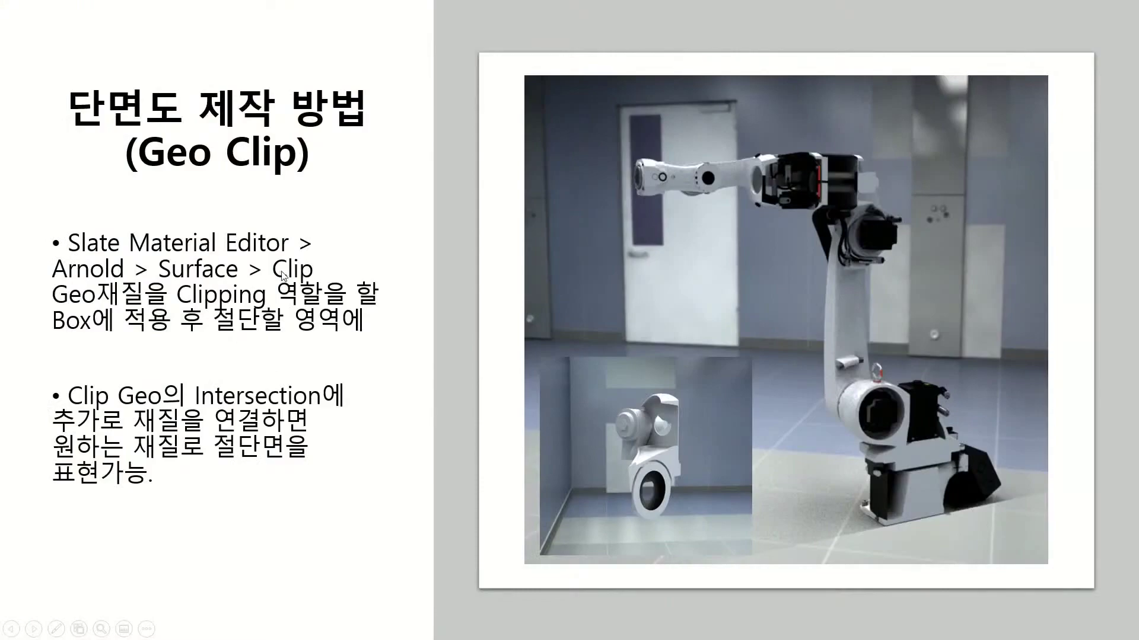
key("alt+Tab")
- Collapse the Maps and Controllers categories in the Material/Map Browser
scroll(508, 326, "down", 5)
scroll(508, 326, "down", 5)
scroll(504, 327, "down", 5)
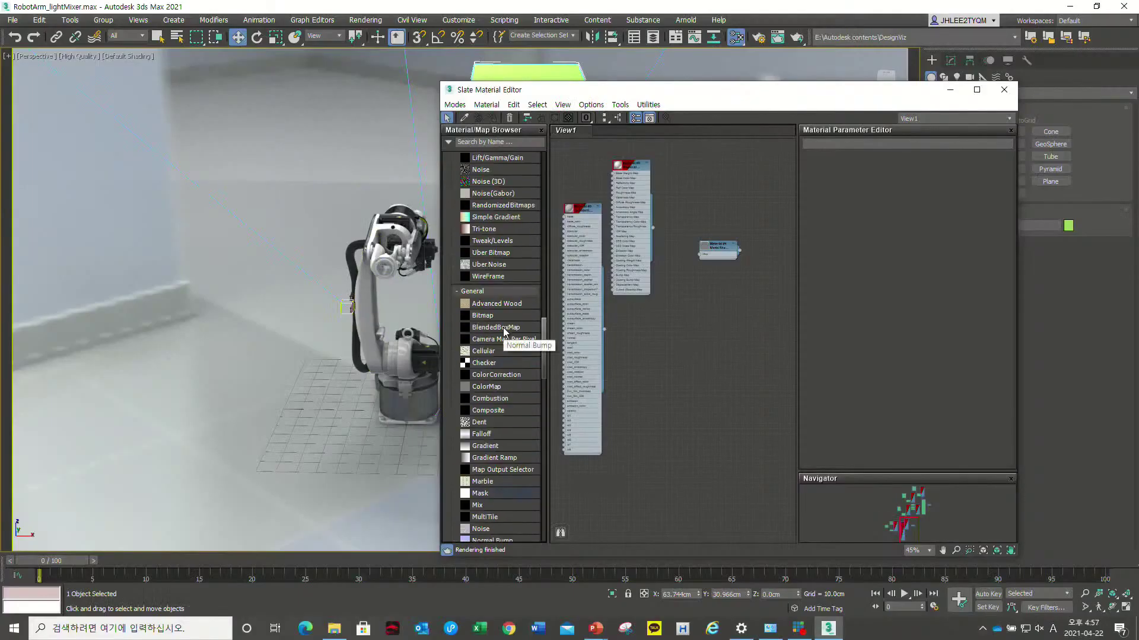
scroll(480, 304, "up", 5)
scroll(490, 302, "up", 3)
scroll(496, 267, "up", 2)
scroll(502, 220, "up", 2)
left_click(450, 237)
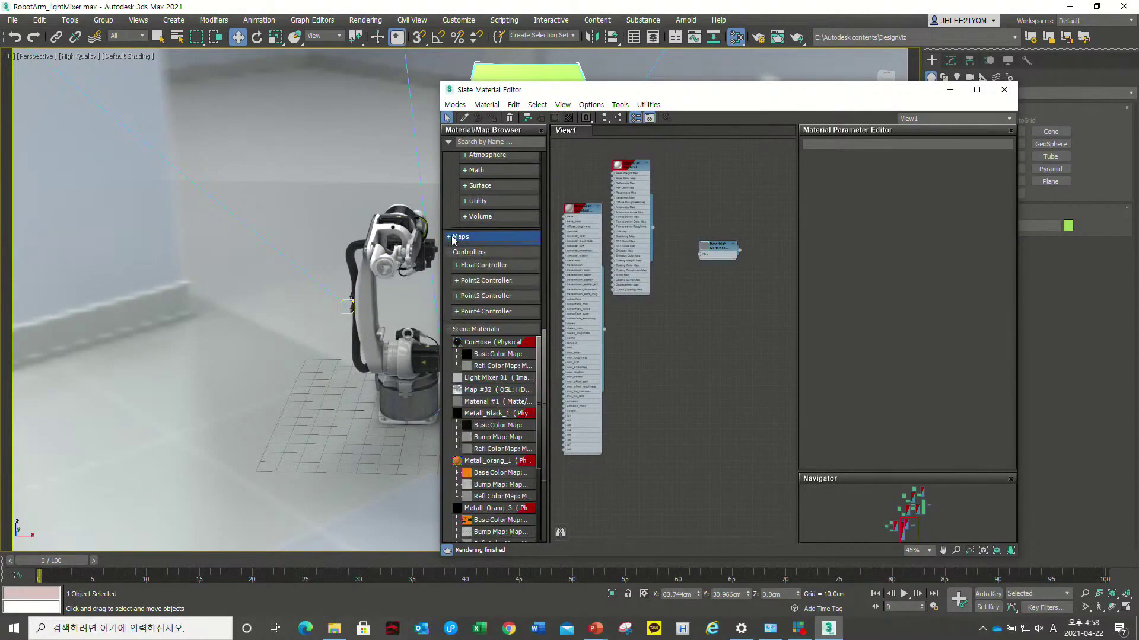
left_click(448, 252)
scroll(453, 252, "up", 3)
scroll(460, 250, "up", 2)
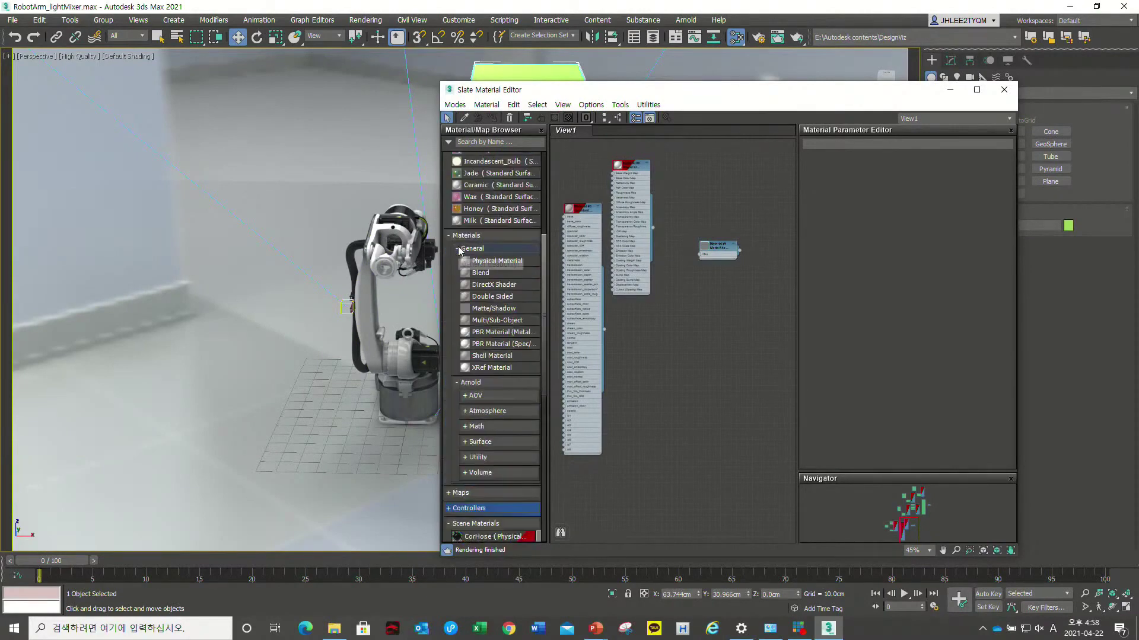
scroll(468, 248, "up", 2)
scroll(472, 255, "down", 4)
scroll(477, 279, "down", 2)
scroll(481, 295, "down", 1)
scroll(481, 266, "up", 2)
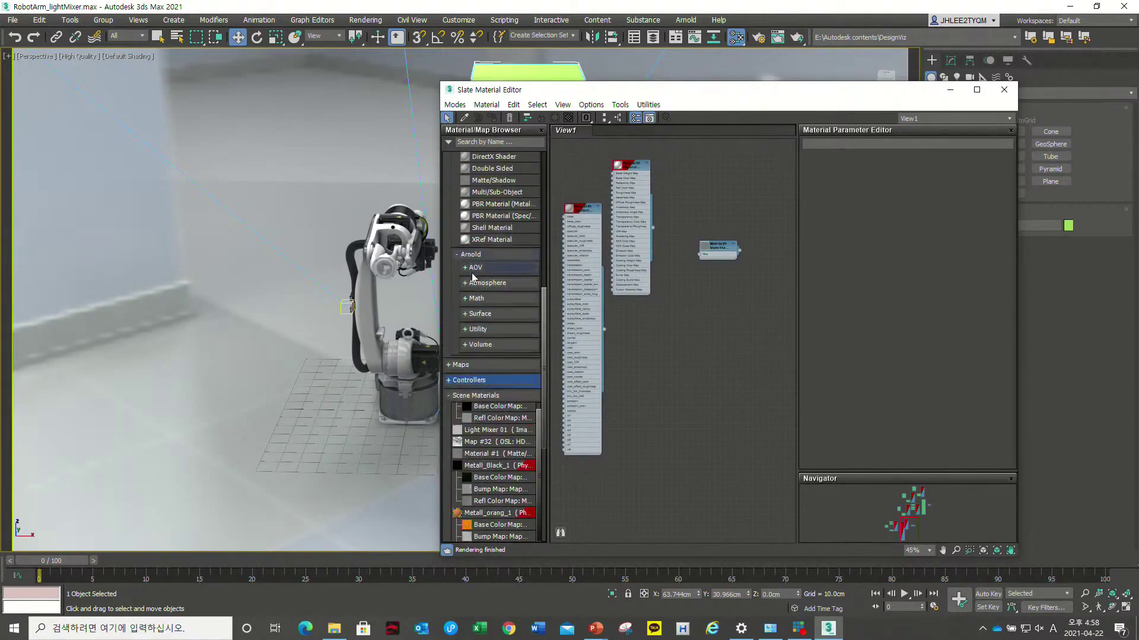
- Create an Arnold Surface Clip Geo material and assign it to Box001
left_click(469, 314)
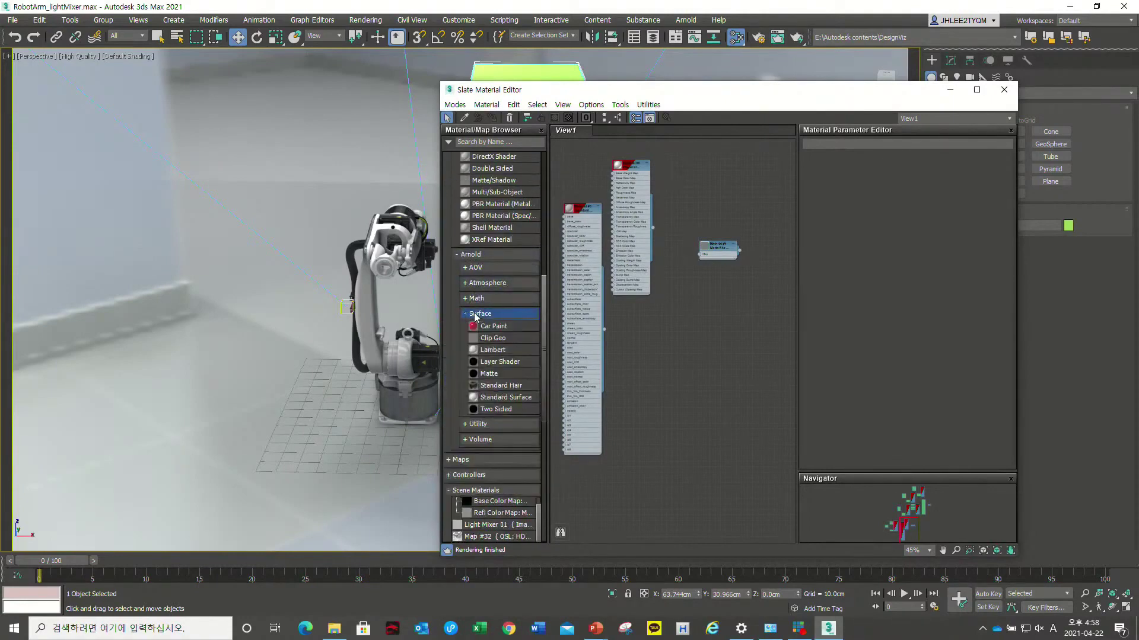
double_click(494, 339)
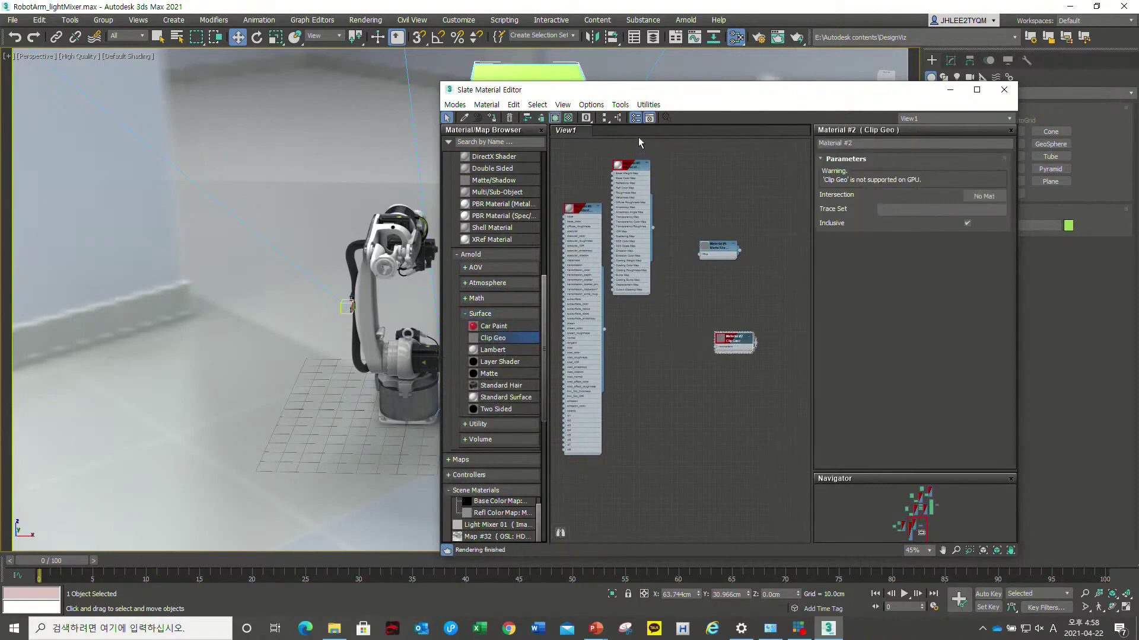
left_click_drag(633, 93, 825, 134)
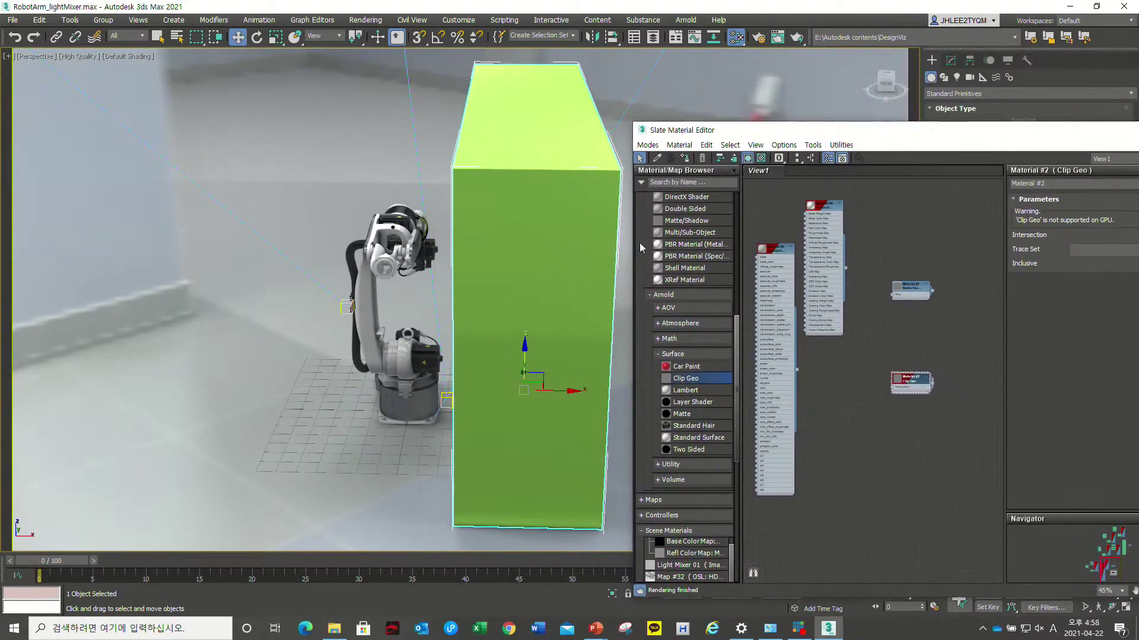
left_click(684, 159)
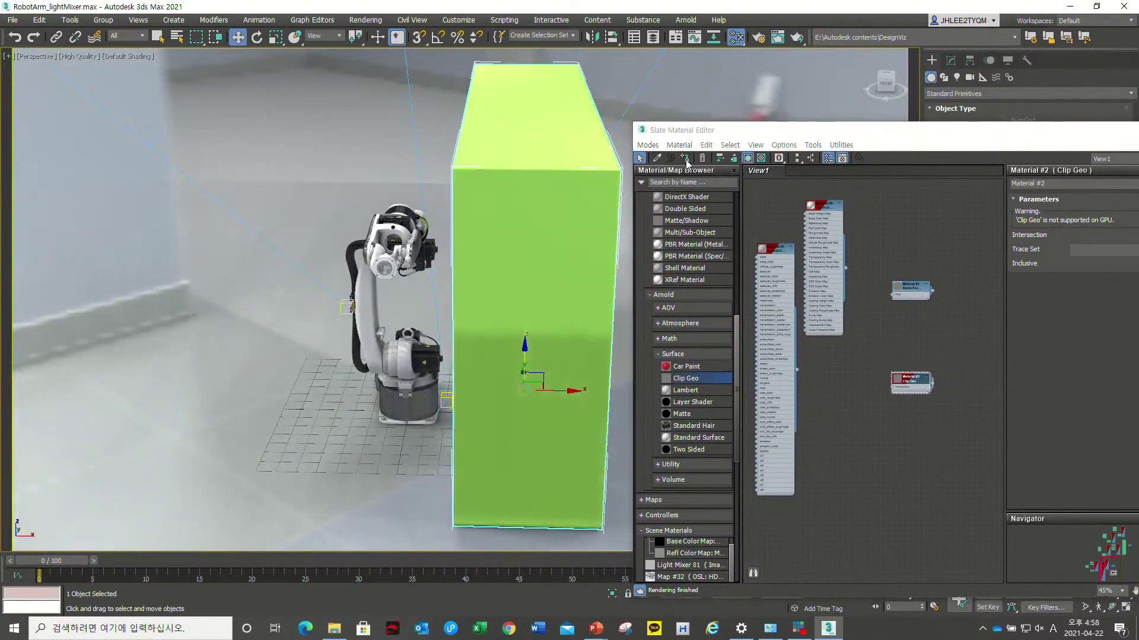
- Orbit around the box and robot to check it, then close the Slate Material Editor
left_click_drag(918, 392, 907, 392)
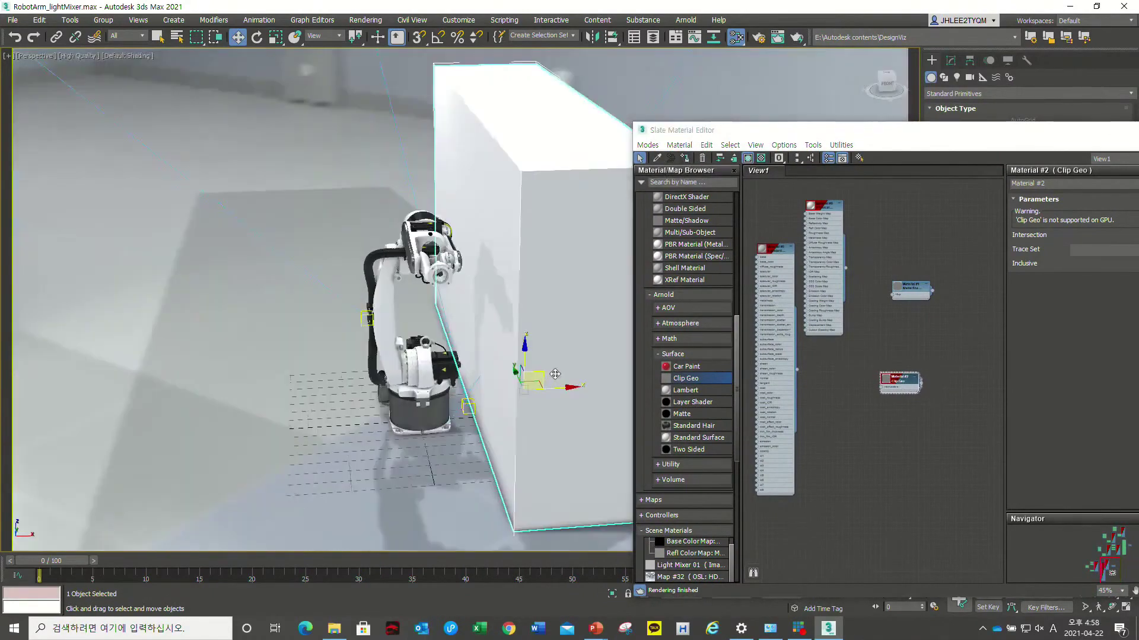
mouse_move(628, 389)
middle_mouse_down("alt")
mouse_move(555, 388)
mouse_move(484, 336)
mouse_move(429, 375)
mouse_move(450, 356)
middle_mouse_up("alt")
left_click_drag(711, 130, 576, 135)
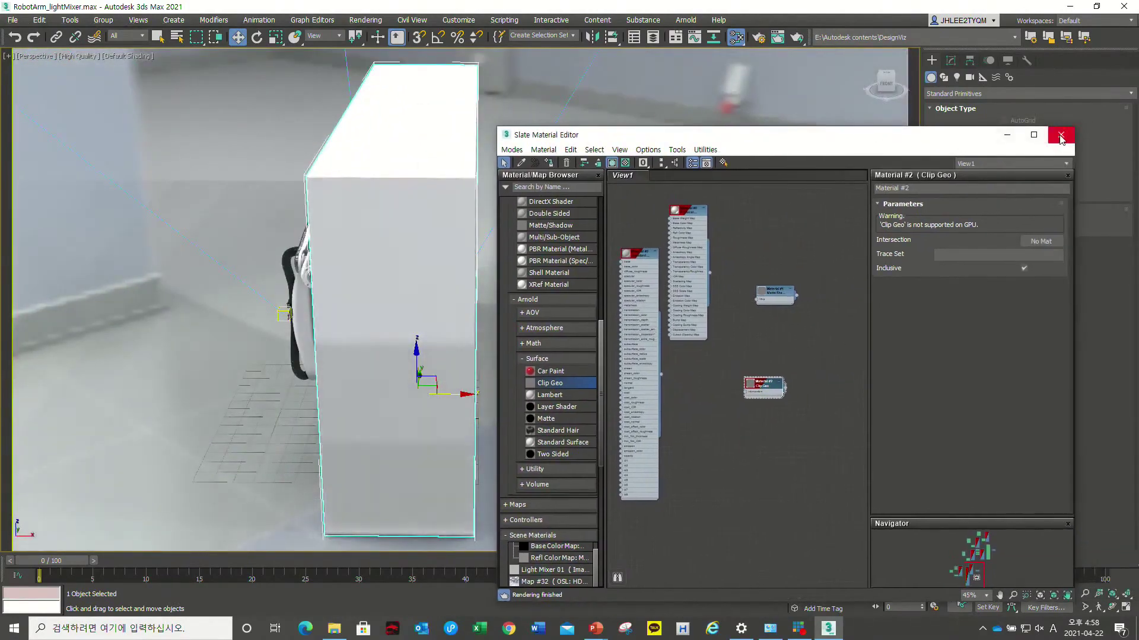
left_click(1060, 137)
left_click(688, 22)
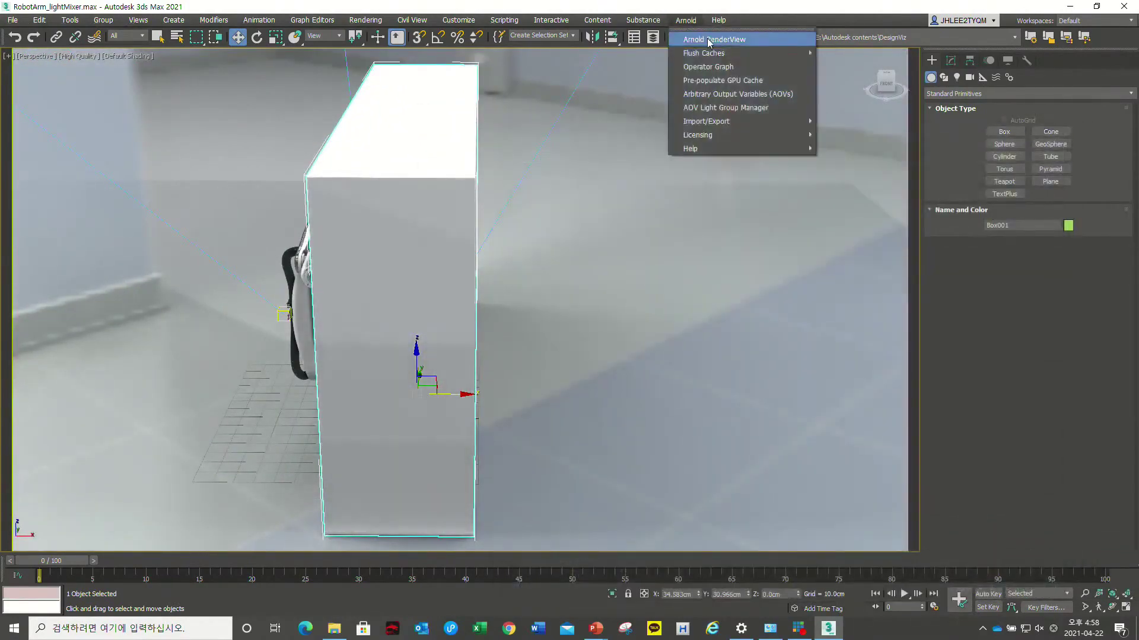
- Open Arnold RenderView with the blue and yellow light groups off and start IPR
left_click(709, 41)
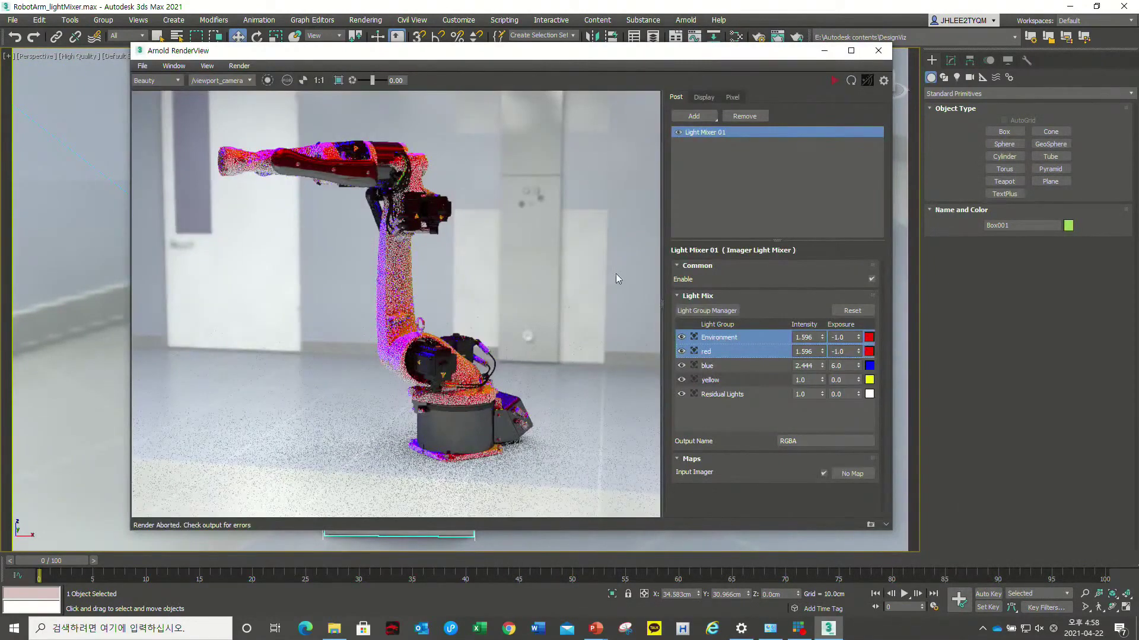
left_click_drag(683, 355, 682, 350)
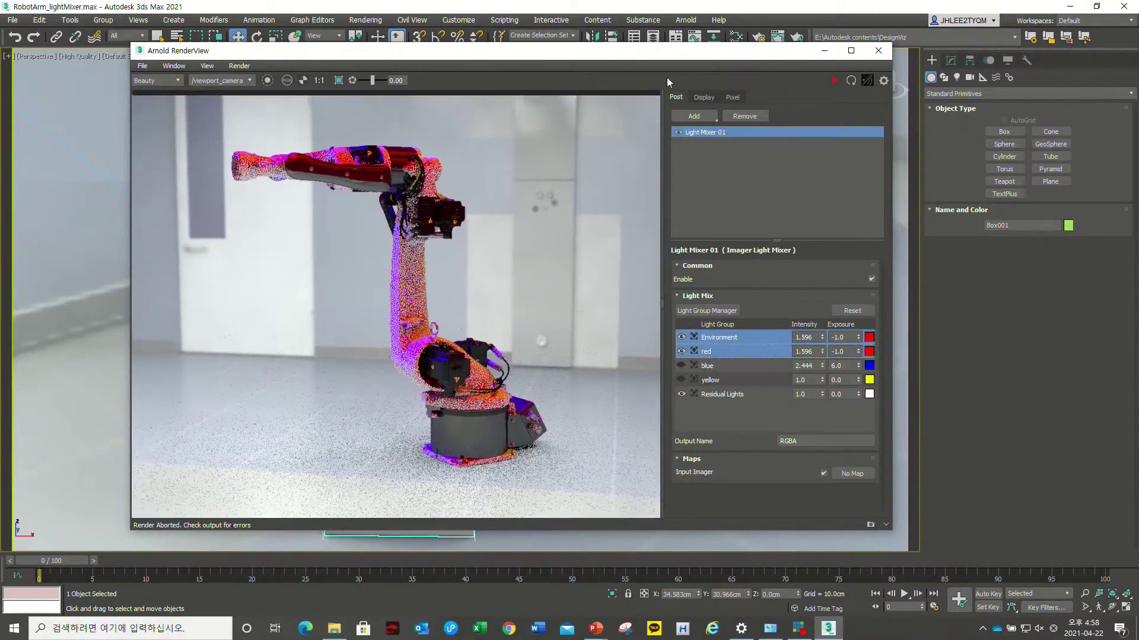
left_click(831, 82)
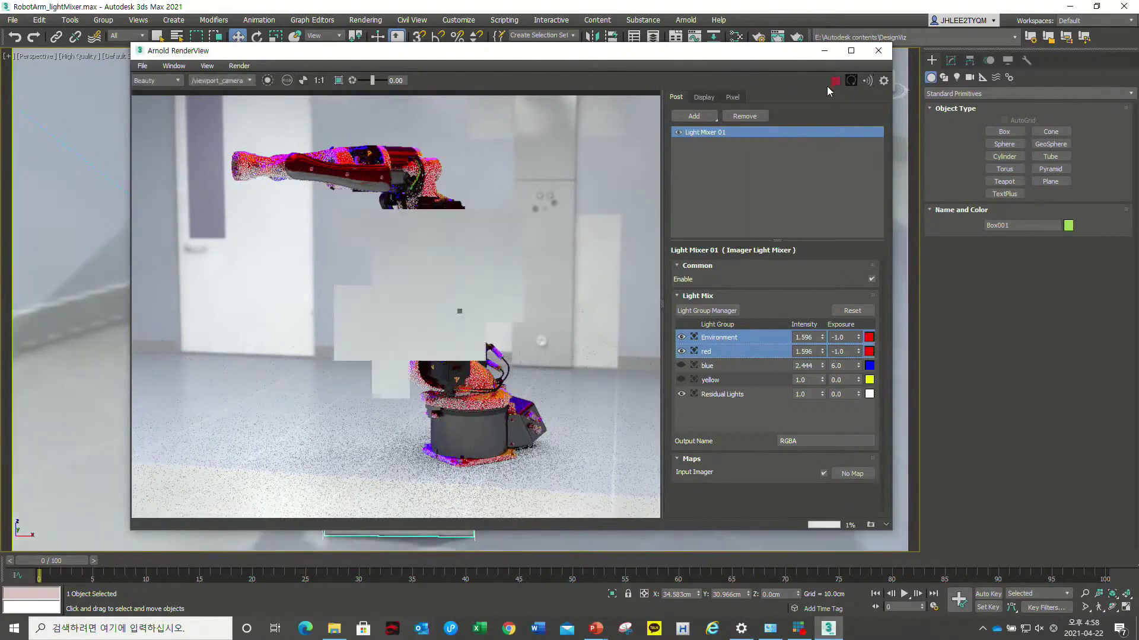
- Orbit the live render around the robot arm, move the render window aside, select the head
mouse_move(552, 176)
middle_mouse_down("alt")
mouse_move(313, 363)
mouse_move(123, 376)
mouse_move(94, 374)
mouse_move(86, 342)
middle_mouse_up("alt")
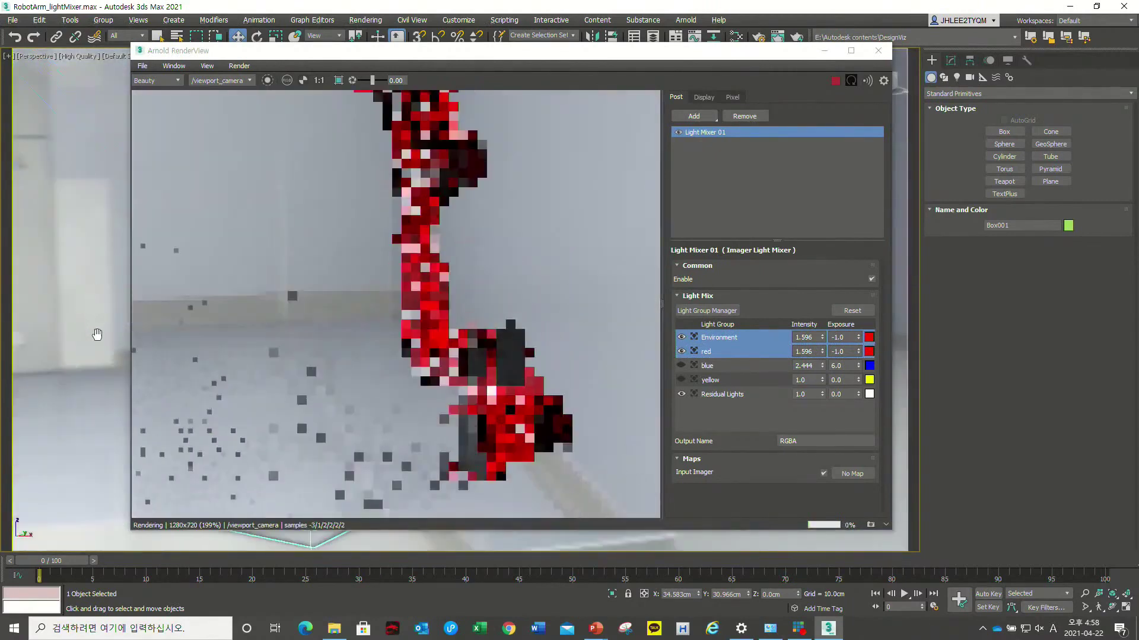
middle_click_drag(86, 342, 98, 343, "alt")
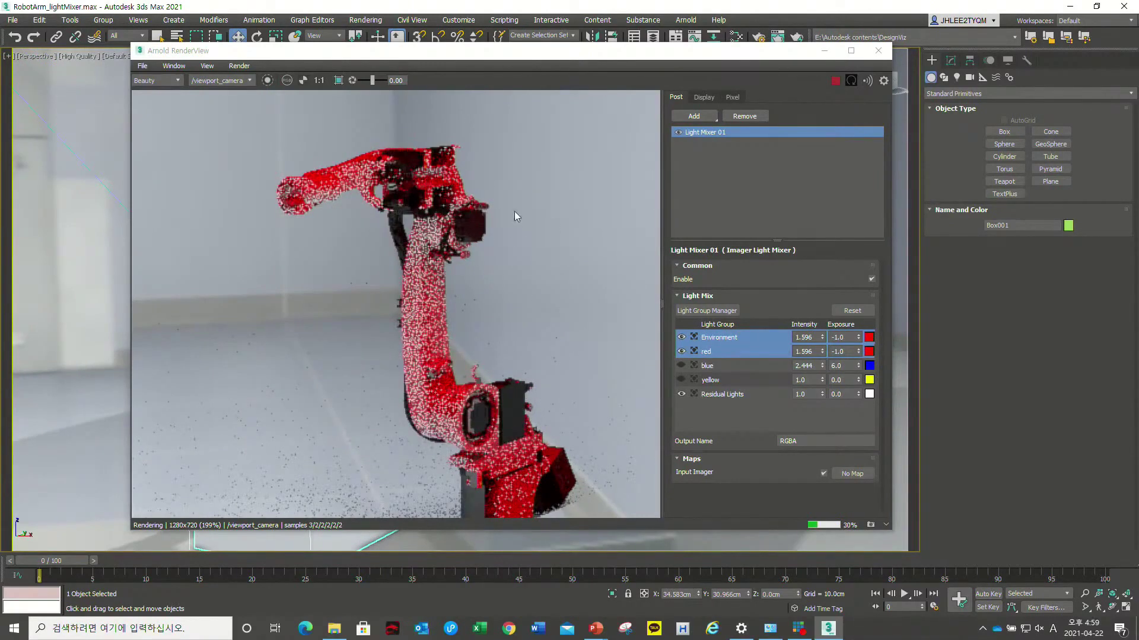
left_click_drag(757, 56, 1015, 45)
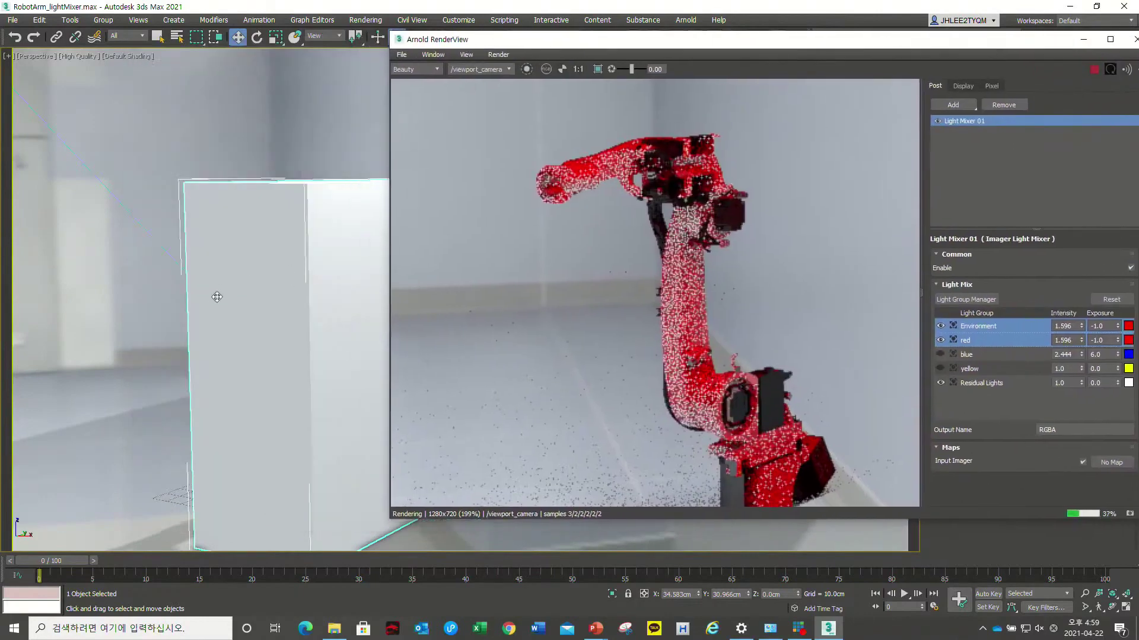
middle_click_drag(229, 287, 274, 306, "alt")
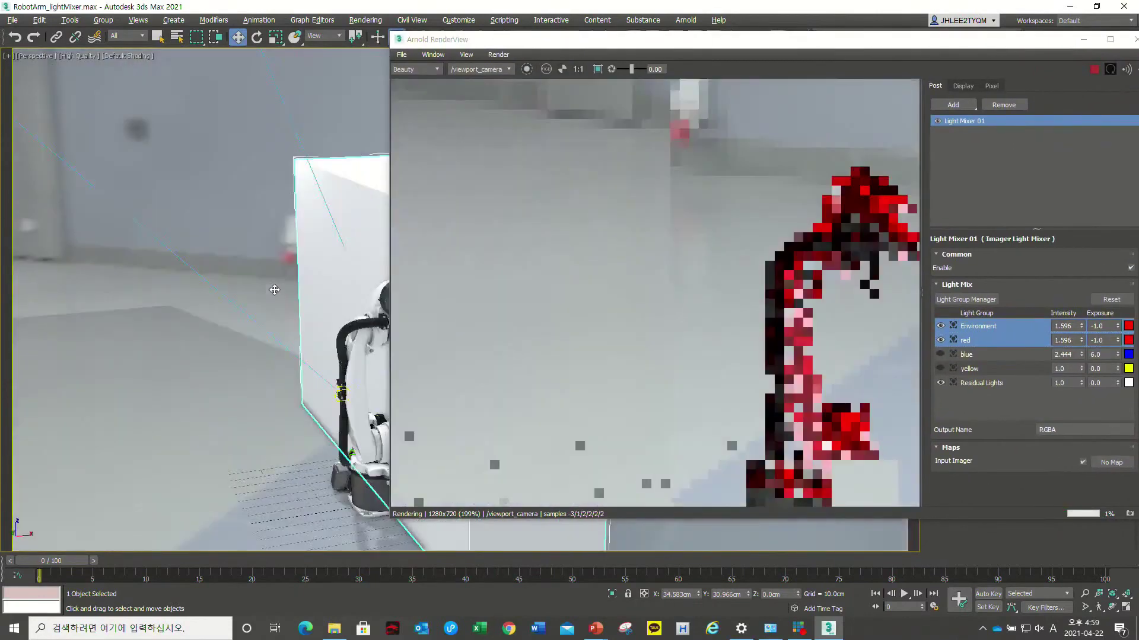
left_click(256, 270)
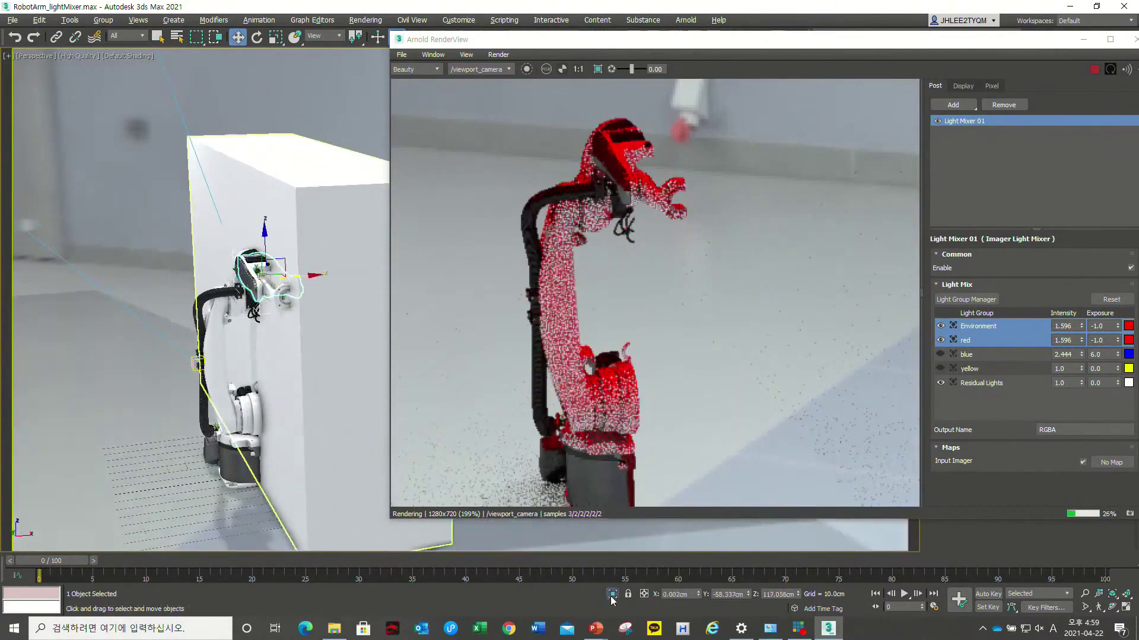
- Zoom extents on the robot head, then exit isolation back to the full scene
key("z")
scroll(307, 387, "down", 3)
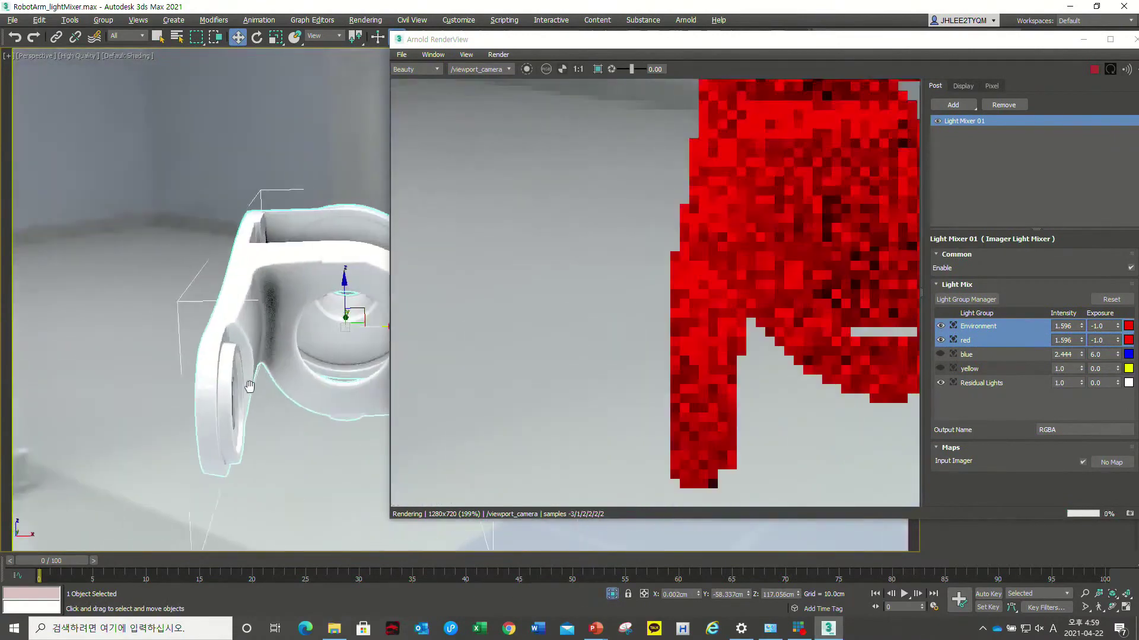
scroll(290, 384, "down", 2)
scroll(270, 381, "down", 2)
scroll(270, 381, "down", 3)
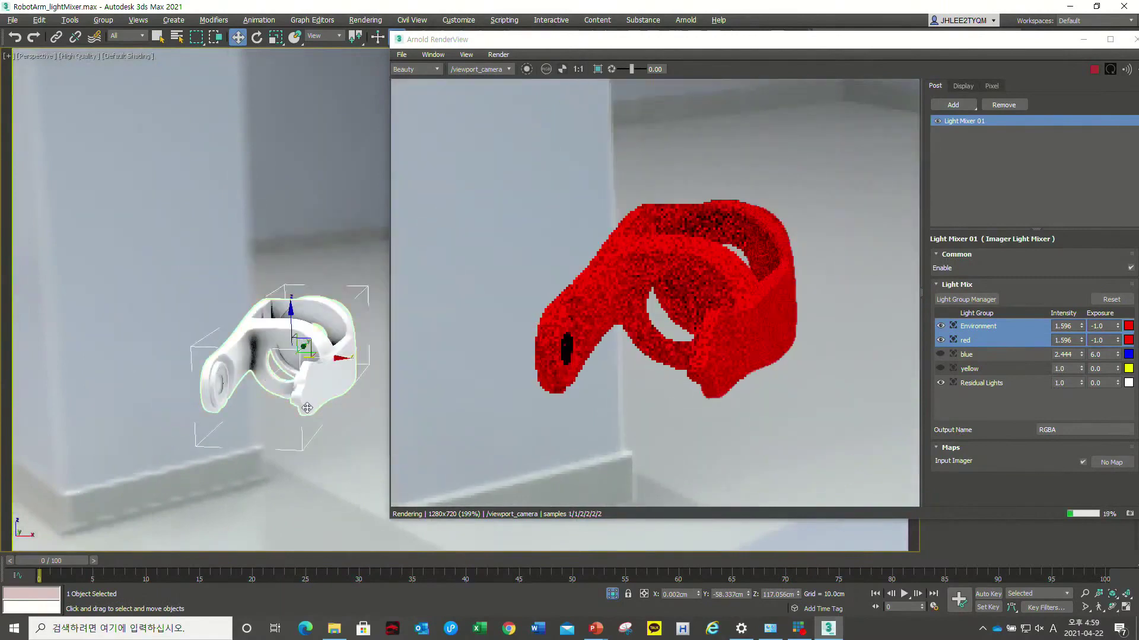
scroll(303, 404, "down", 2)
scroll(332, 418, "down", 2)
left_click(365, 418)
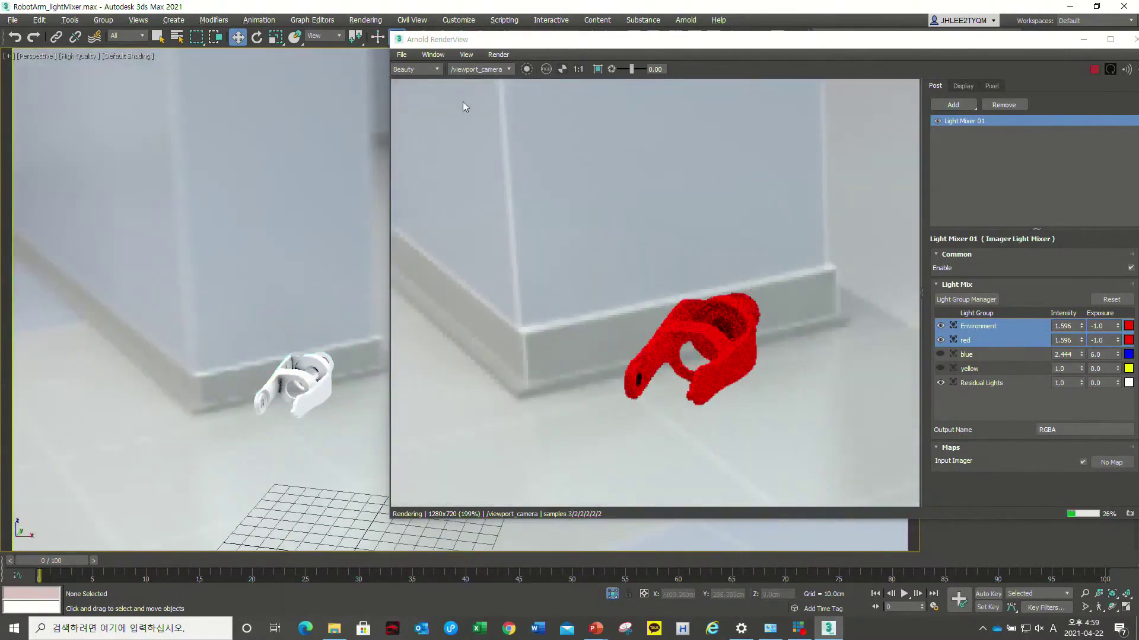
left_click_drag(505, 49, 667, 48)
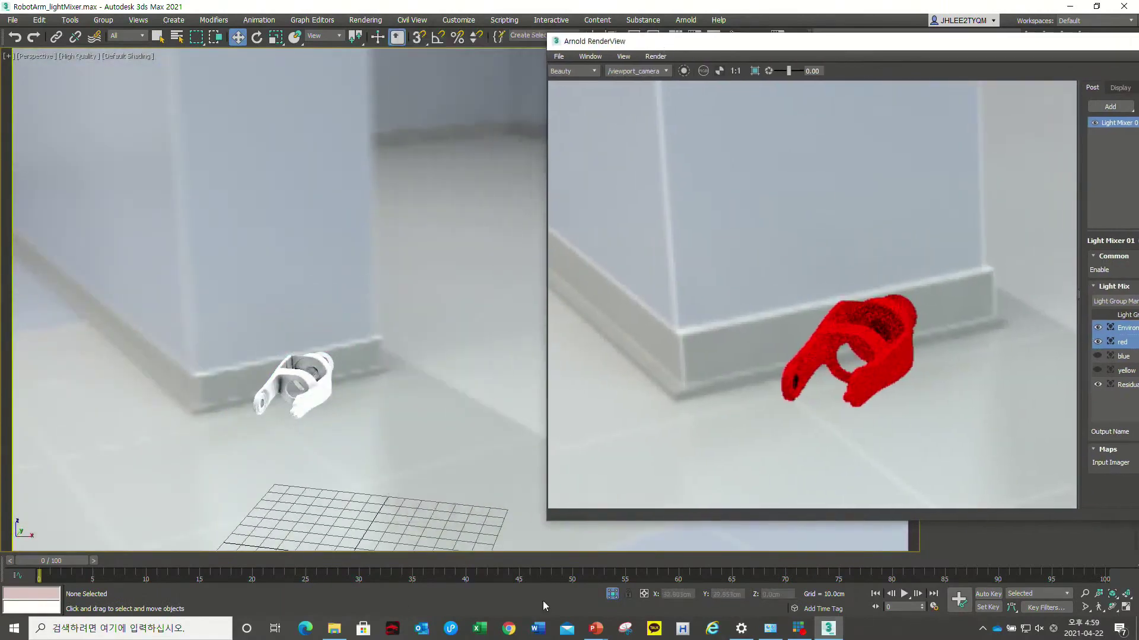
left_click(622, 598)
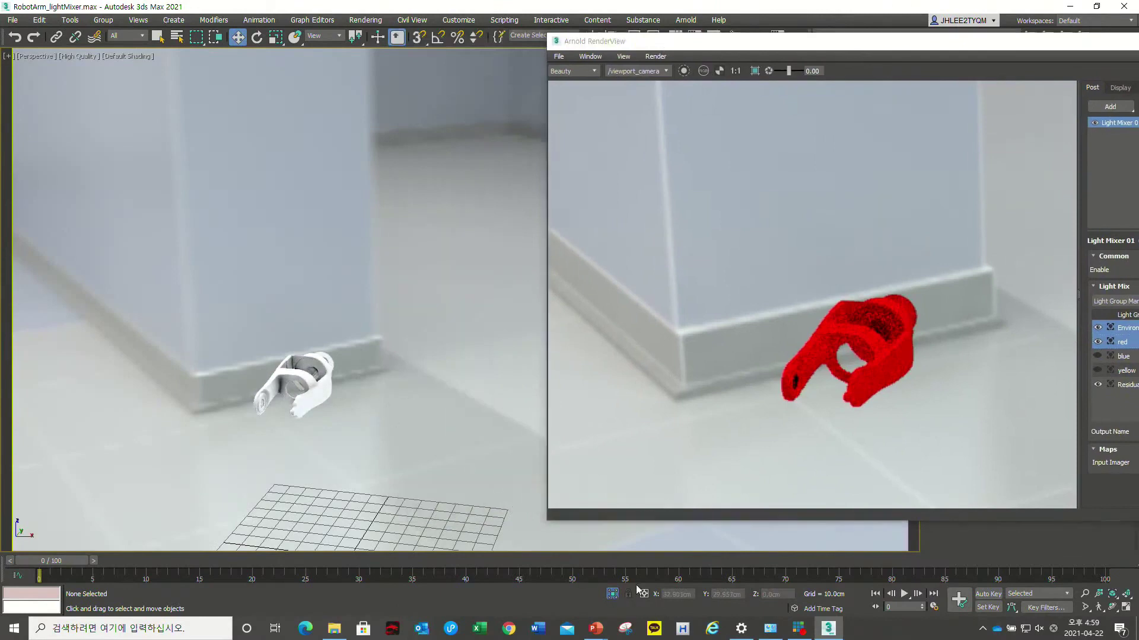
left_click(614, 596)
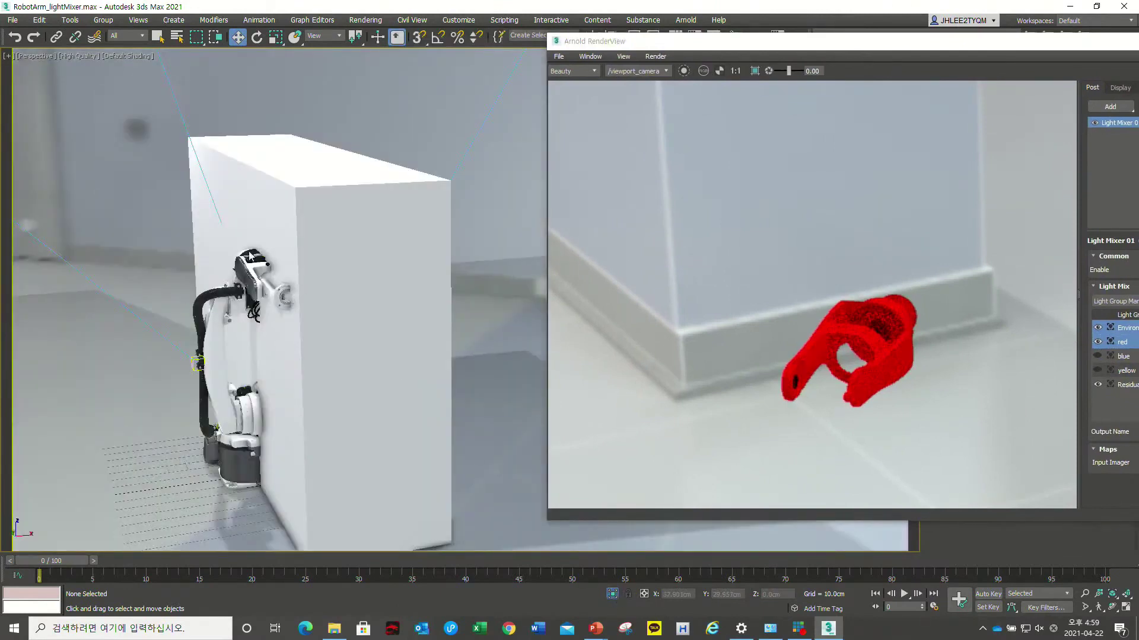
- Select the robot arm and head, orbit around the box, and widen the render window
scroll(269, 187, "up", 2)
left_click(264, 293)
scroll(263, 293, "up", 2)
left_click(261, 368, "ctrl")
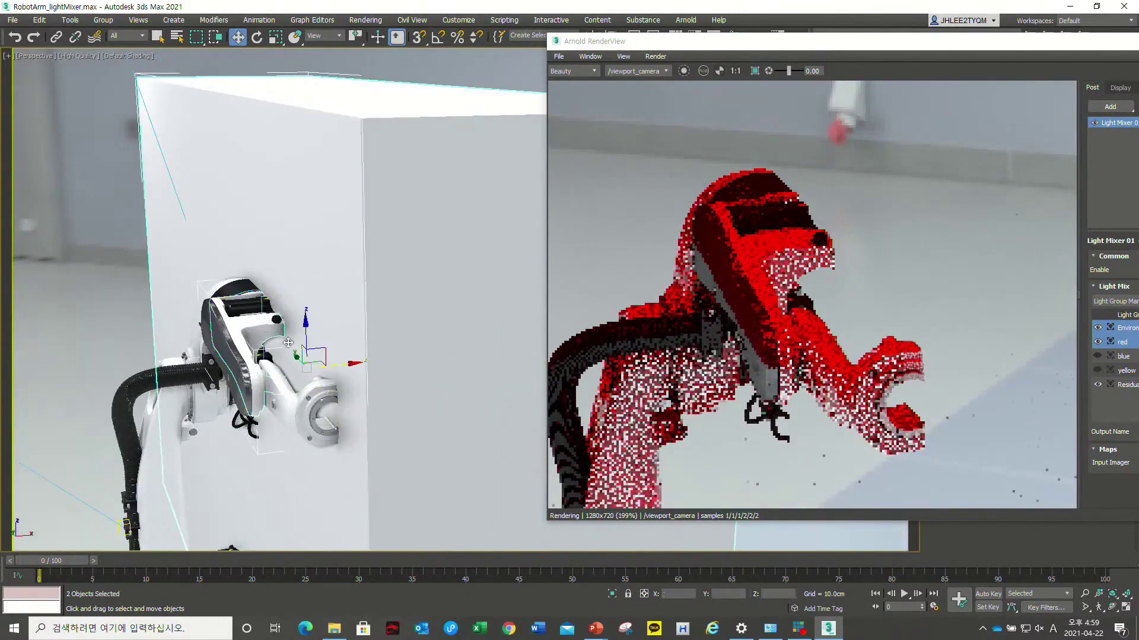
scroll(232, 268, "down", 3)
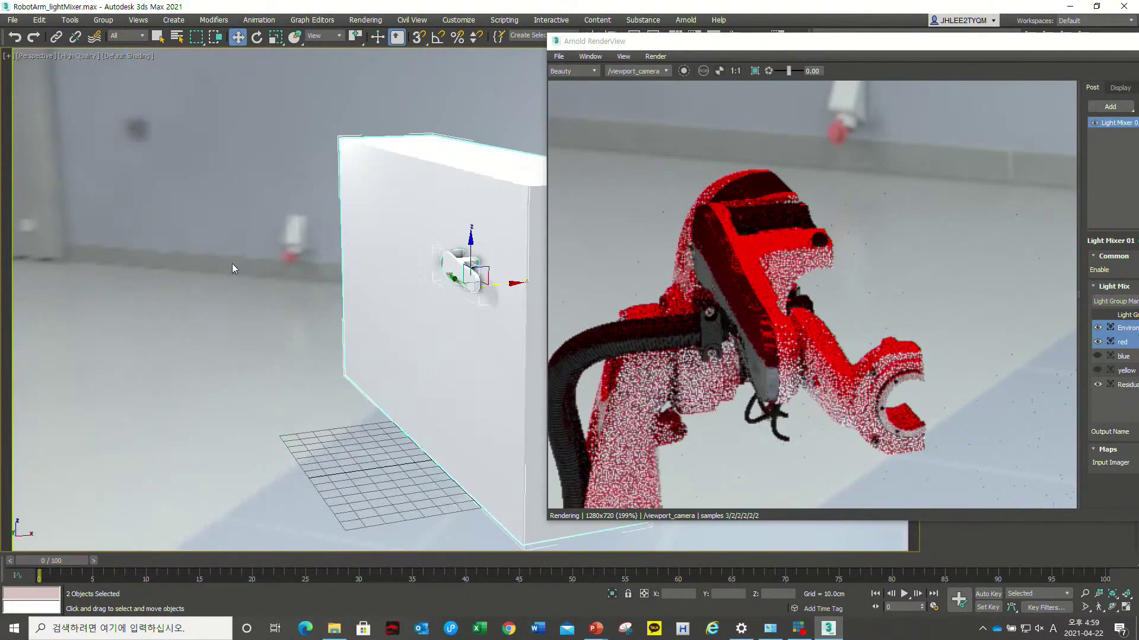
mouse_move(364, 323)
middle_mouse_down("alt")
mouse_move(346, 326)
mouse_move(361, 328)
mouse_move(342, 351)
mouse_move(359, 360)
middle_mouse_up("alt")
scroll(359, 360, "up", 2)
scroll(356, 359, "up", 2)
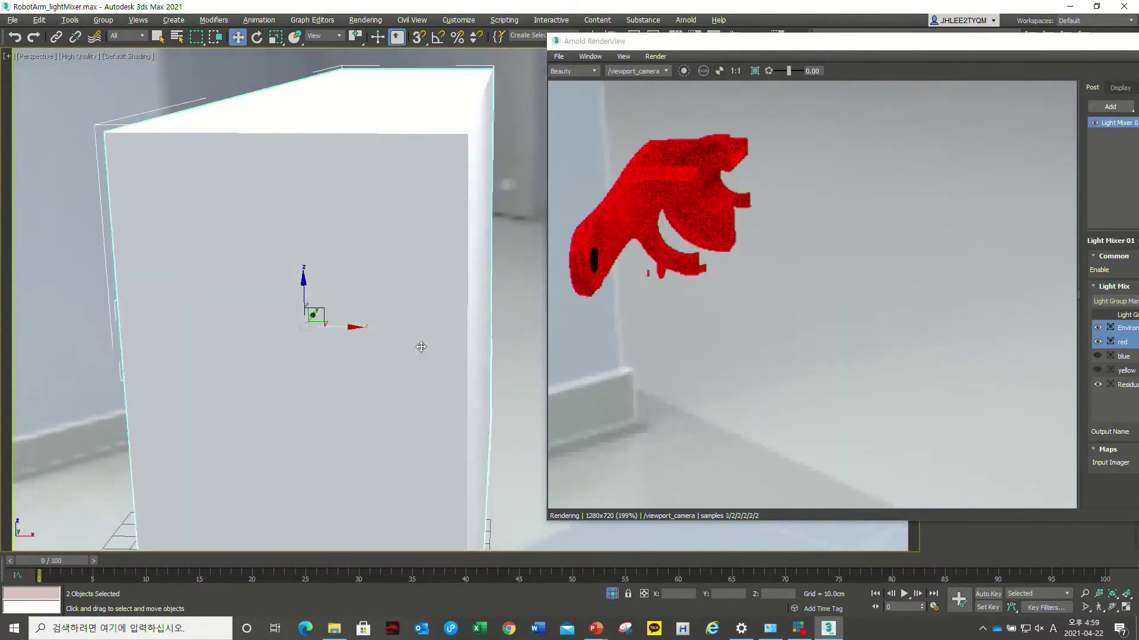
middle_click_drag(425, 345, 399, 346, "alt")
left_click_drag(889, 41, 558, 68)
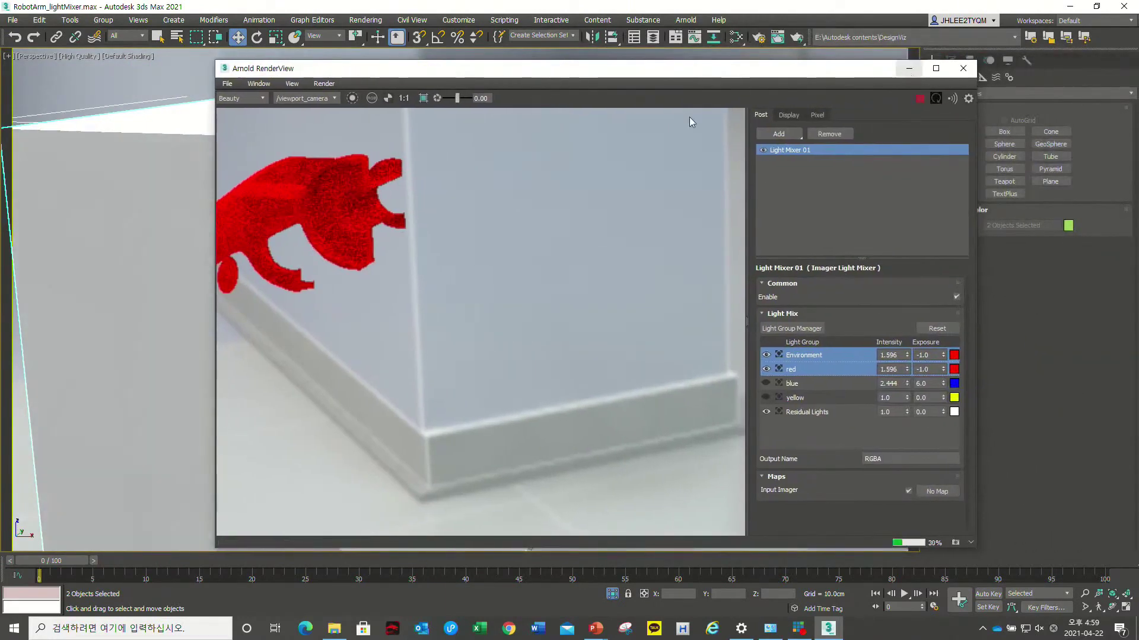
scroll(190, 290, "down", 3)
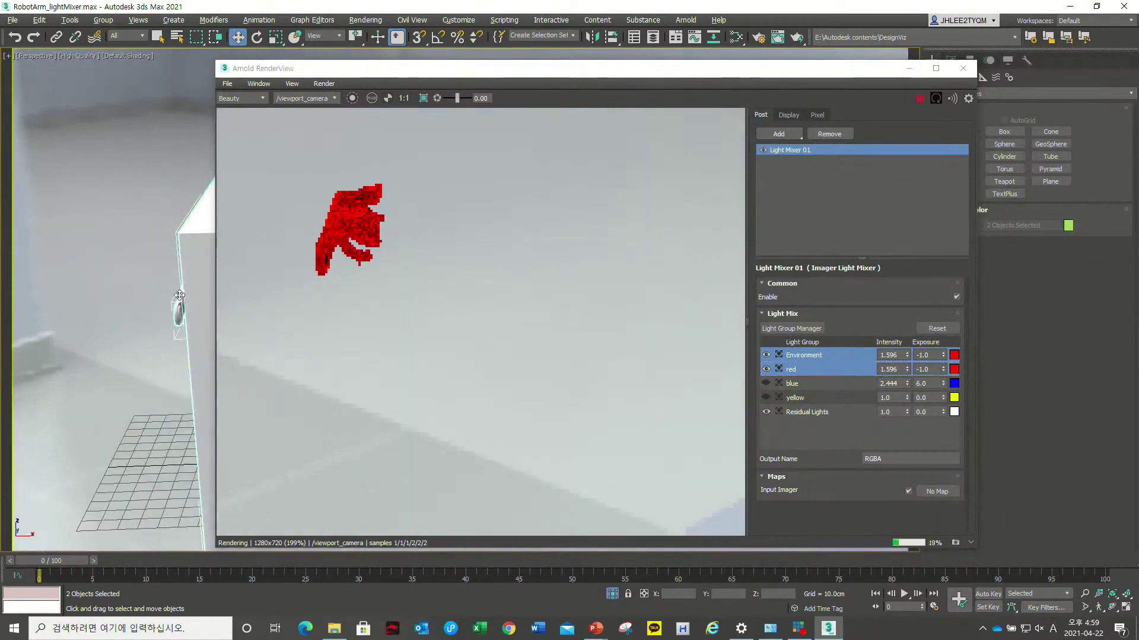
- Pan along the box face, zoom extents on the arm, and reposition the RenderView window
mouse_move(184, 297)
middle_mouse_down()
mouse_move(112, 306)
mouse_move(142, 289)
middle_mouse_up()
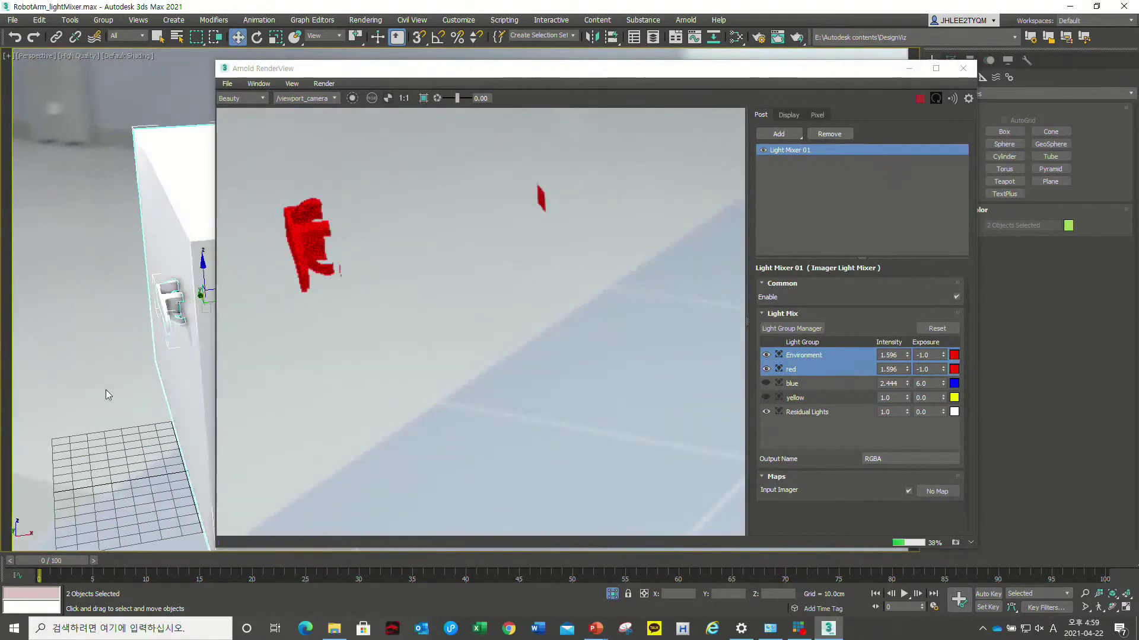
mouse_move(109, 390)
middle_mouse_down()
mouse_move(154, 355)
mouse_move(124, 359)
mouse_move(151, 322)
middle_mouse_up()
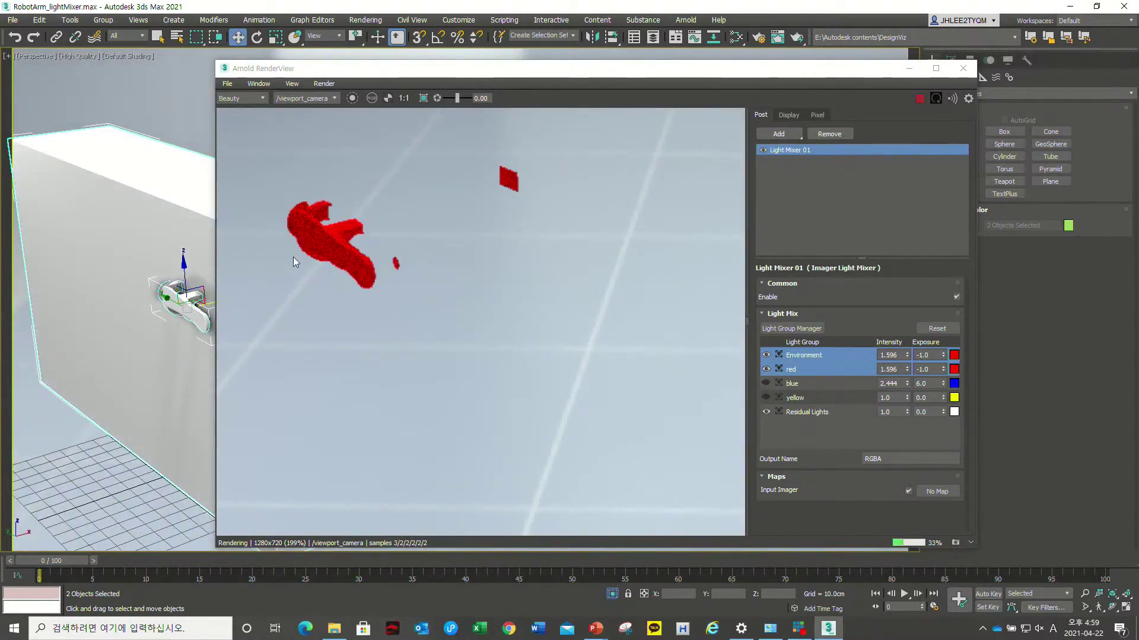
key("z")
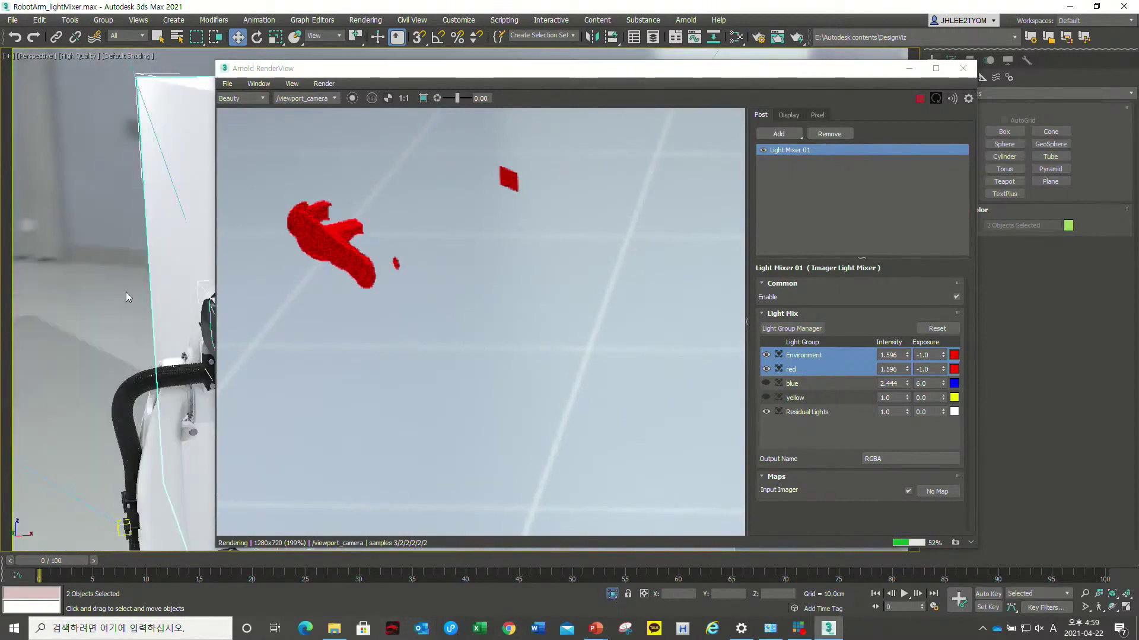
mouse_move(371, 74)
left_mouse_down()
mouse_move(635, 88)
mouse_move(710, 185)
left_mouse_up()
mouse_move(358, 355)
middle_mouse_down("alt")
mouse_move(474, 275)
mouse_move(567, 393)
middle_mouse_up("alt")
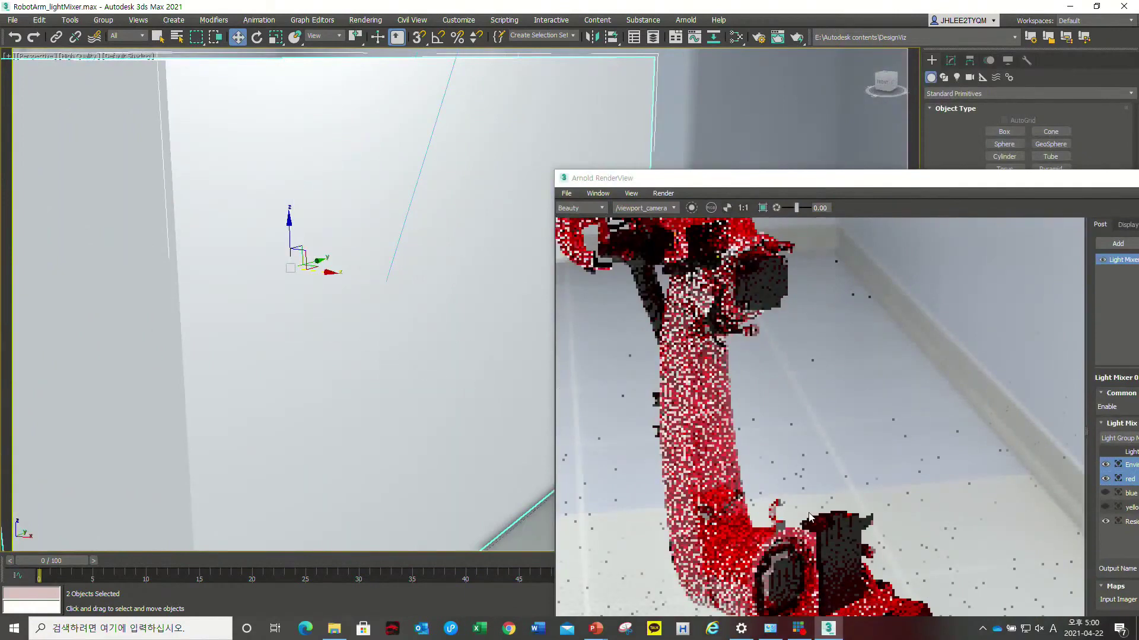
left_click_drag(847, 189, 472, 159)
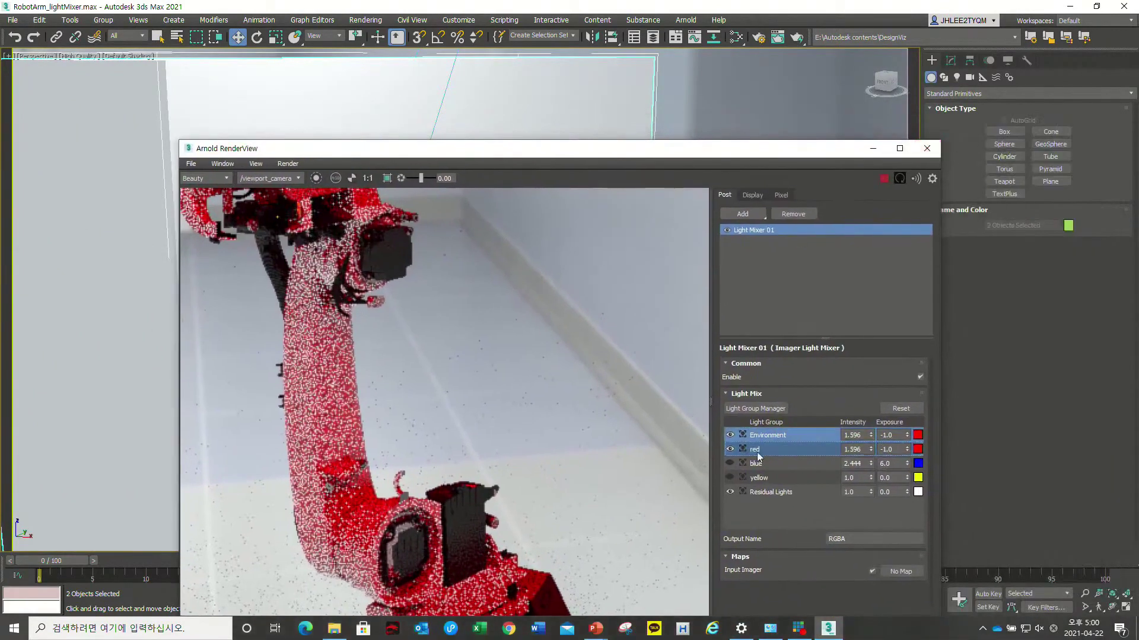
- Tint the red light group white and set its exposure to 0
left_click(918, 434)
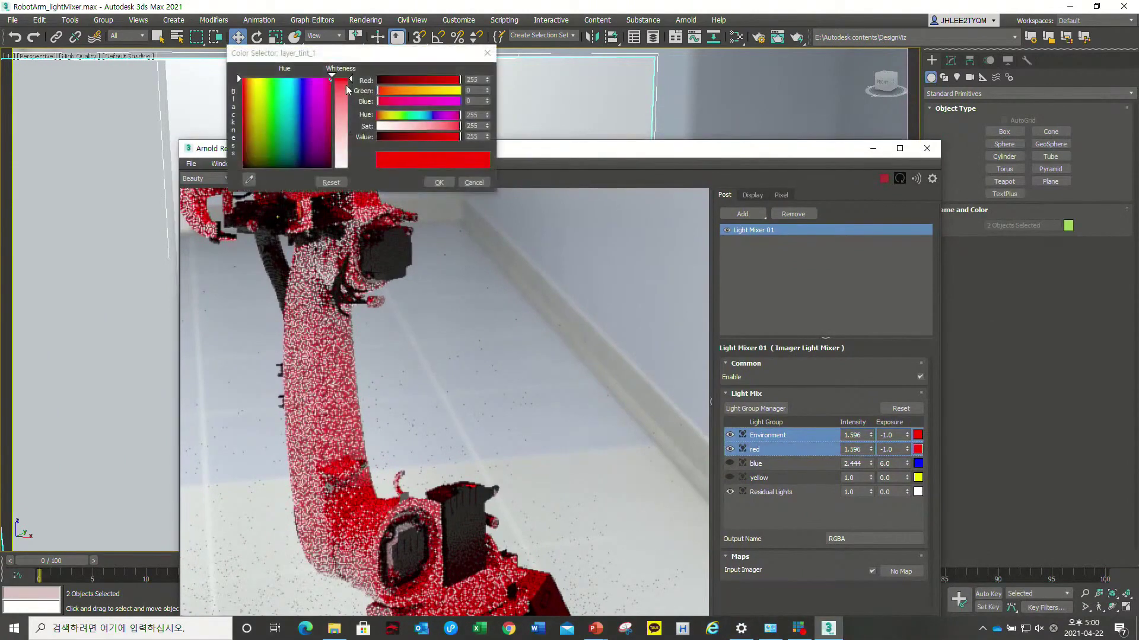
left_click_drag(342, 96, 342, 168)
left_click(439, 182)
double_click(889, 449)
type("0")
key("Return")
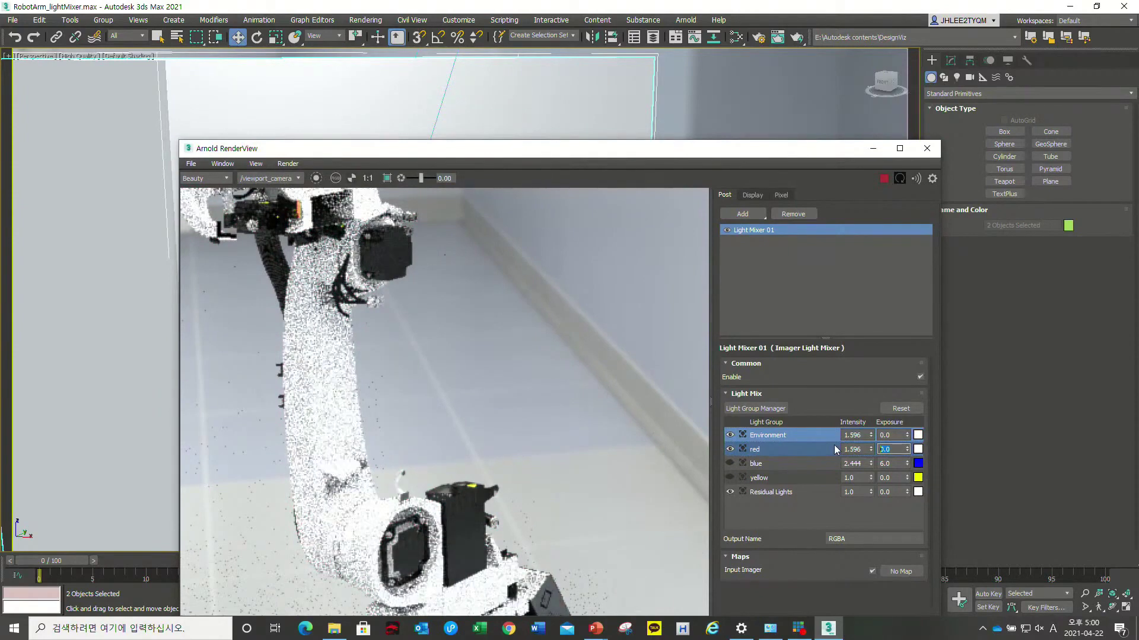
- Zero the blue exposure, turn the yellow group on, and set intensities to 1.0
key("Tab")
key("Down")
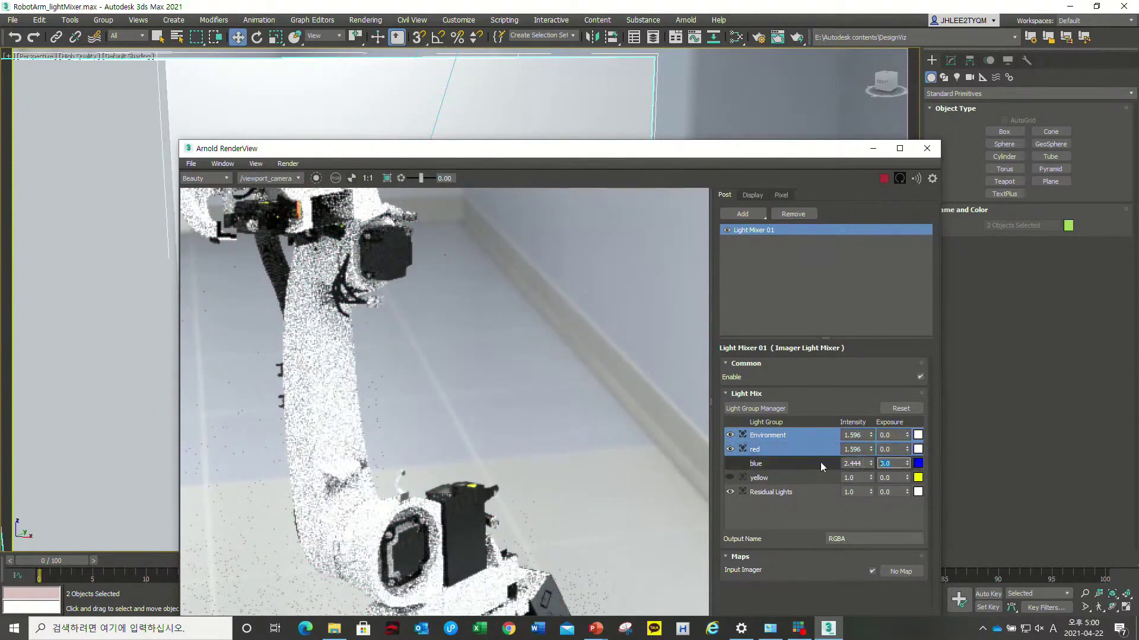
type("0")
left_click(730, 478)
double_click(862, 466)
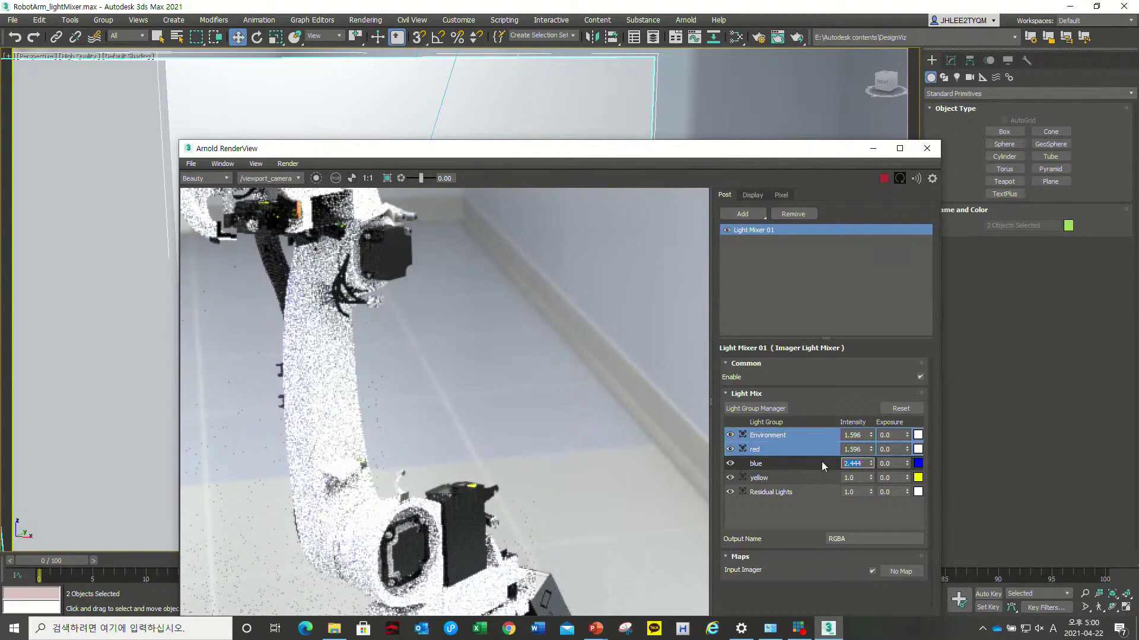
type("1")
left_click(821, 447)
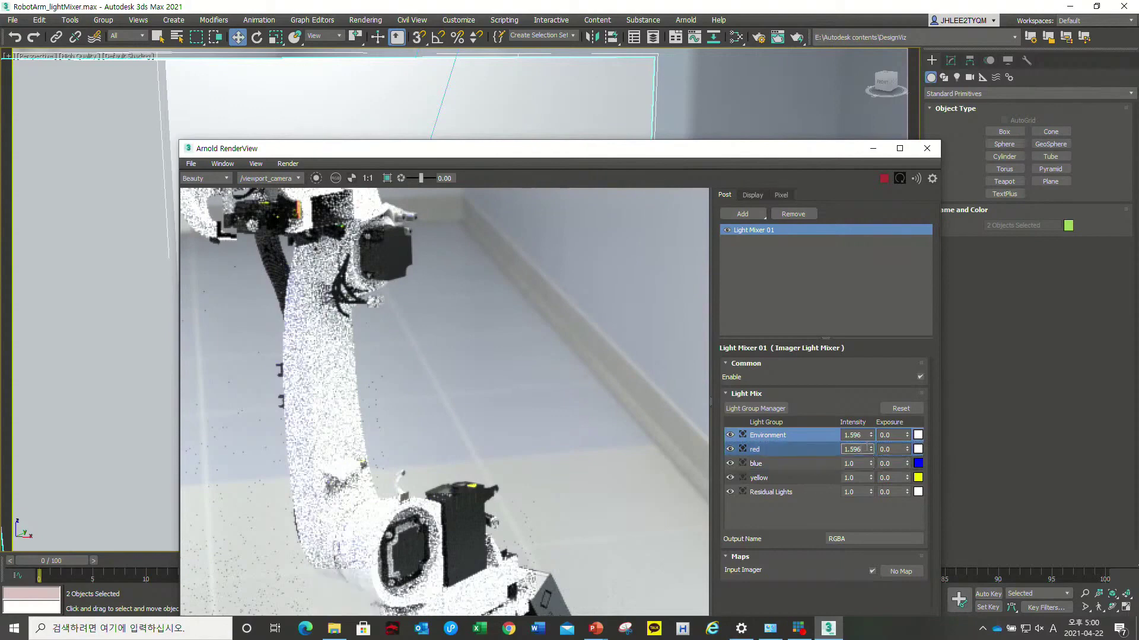
type("1")
left_click(854, 435)
- Minimize the Arnold RenderView and orbit around the box and robot
left_click_drag(471, 376, 441, 381)
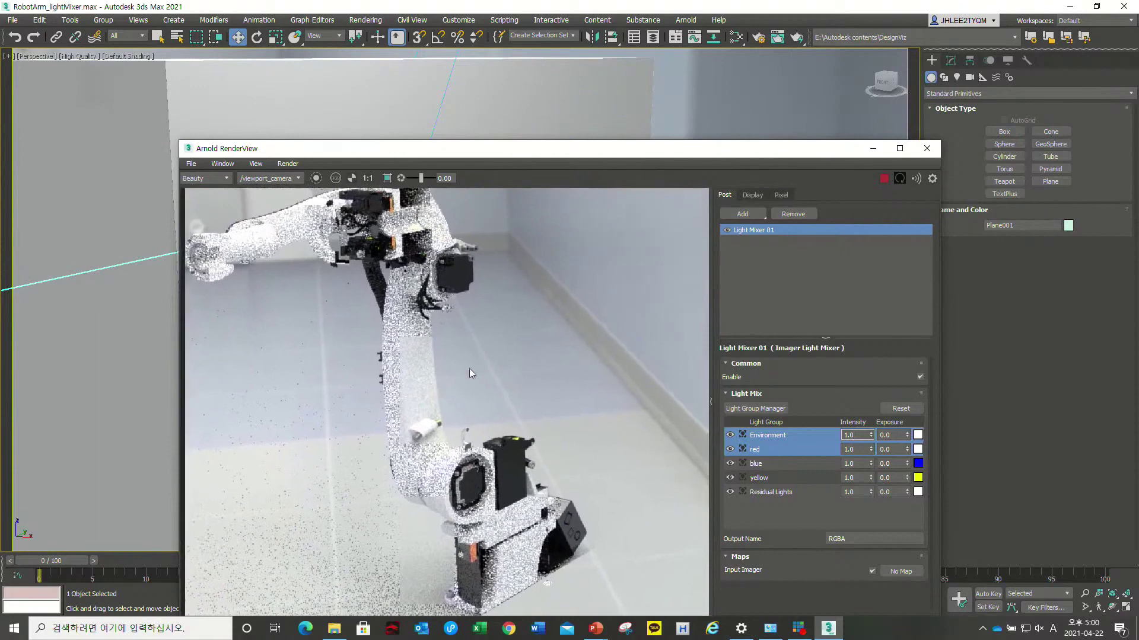
left_click(869, 152)
mouse_move(498, 387)
middle_mouse_down("alt")
mouse_move(477, 381)
mouse_move(500, 300)
middle_mouse_up("alt")
- Select the box and open the Slate Material Editor
left_click(513, 295)
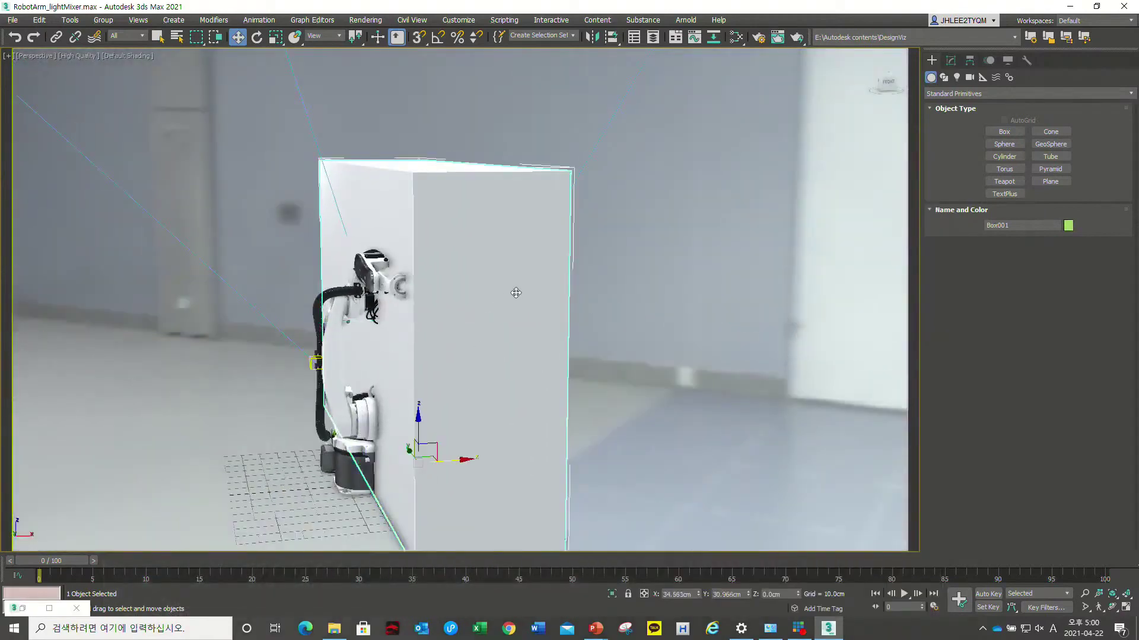
key("m")
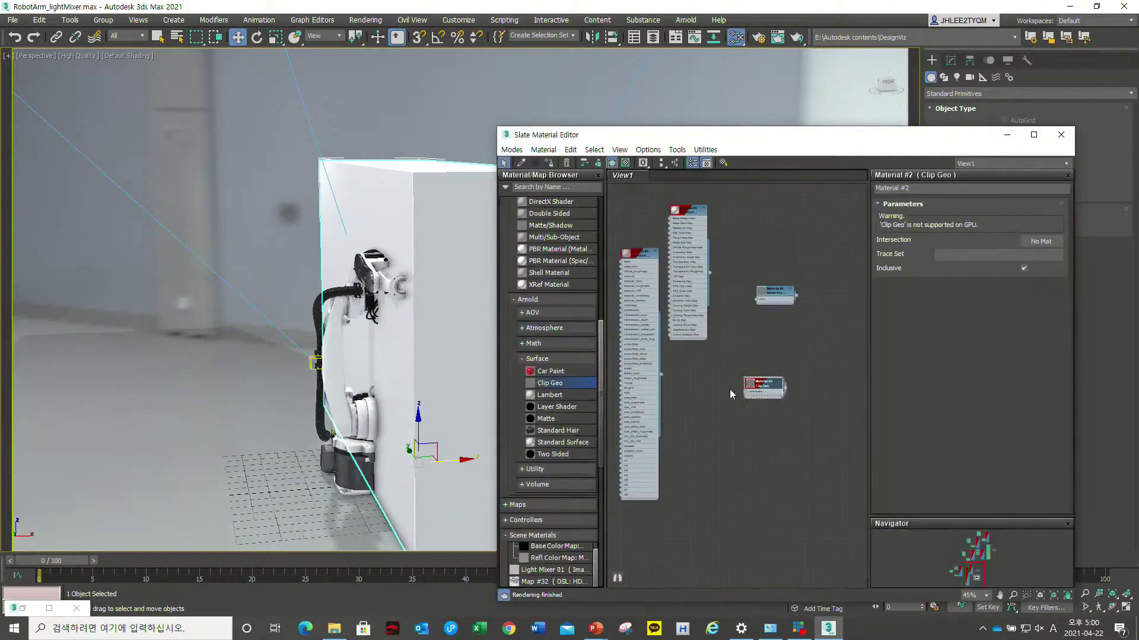
scroll(731, 393, "up", 2)
scroll(747, 379, "up", 1)
scroll(759, 370, "up", 2)
scroll(769, 365, "up", 1)
scroll(768, 365, "down", 1)
scroll(711, 371, "down", 1)
scroll(699, 379, "down", 2)
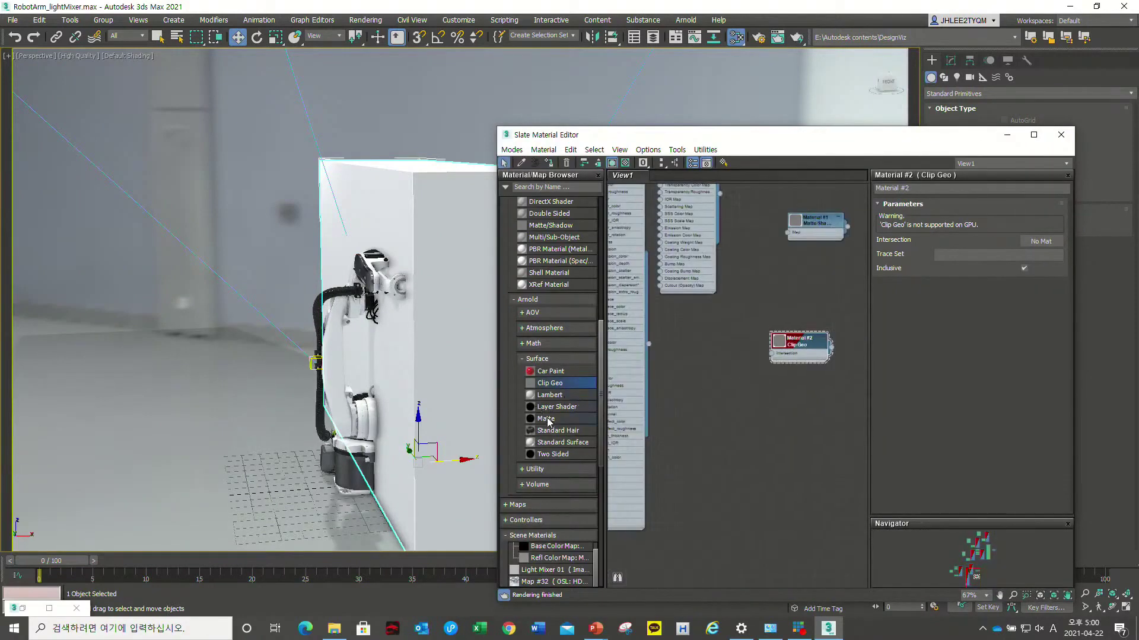
scroll(557, 495, "up", 5)
scroll(560, 475, "up", 5)
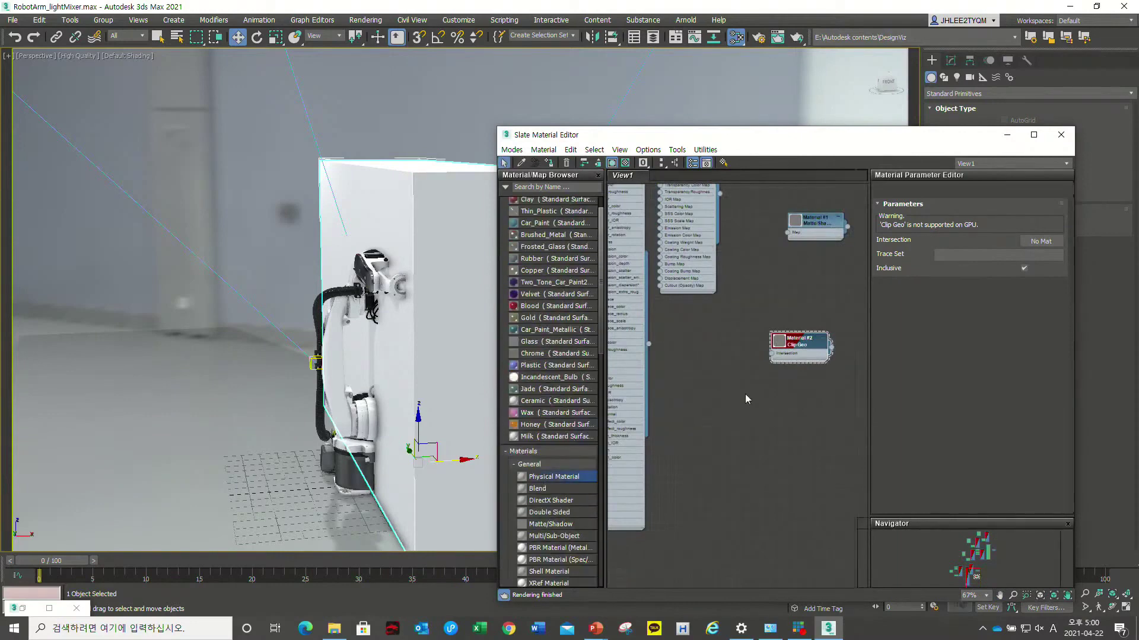
- Add Physical Material #3 into Clip Geo's Intersection input and set Metalness to 1.0
left_click_drag(557, 479, 682, 426)
scroll(741, 369, "up", 2)
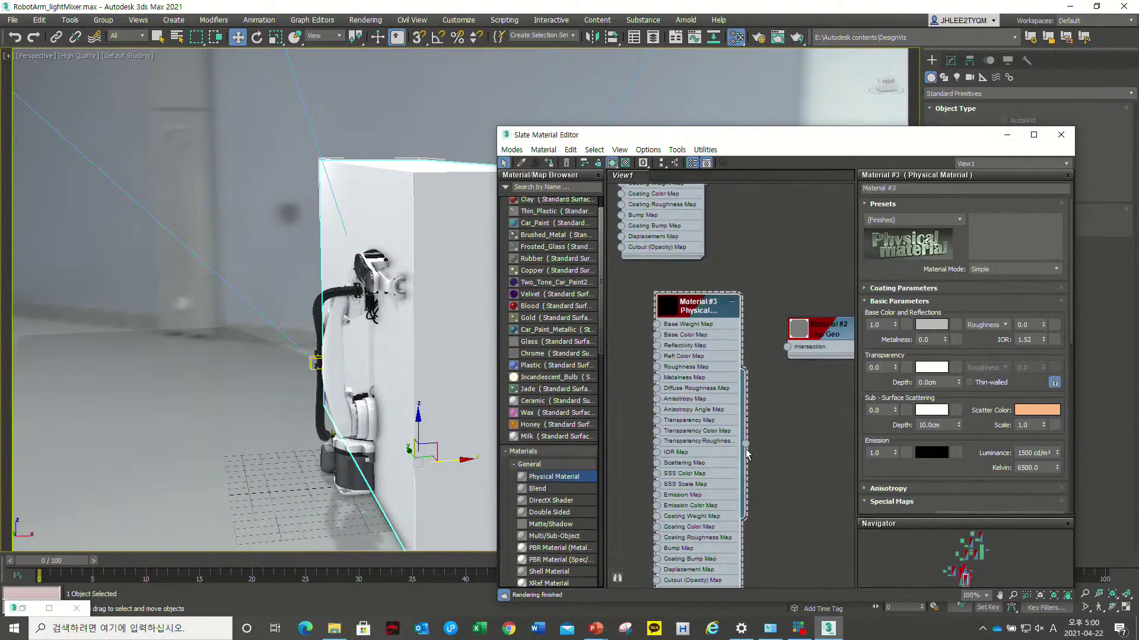
left_click_drag(781, 350, 786, 347)
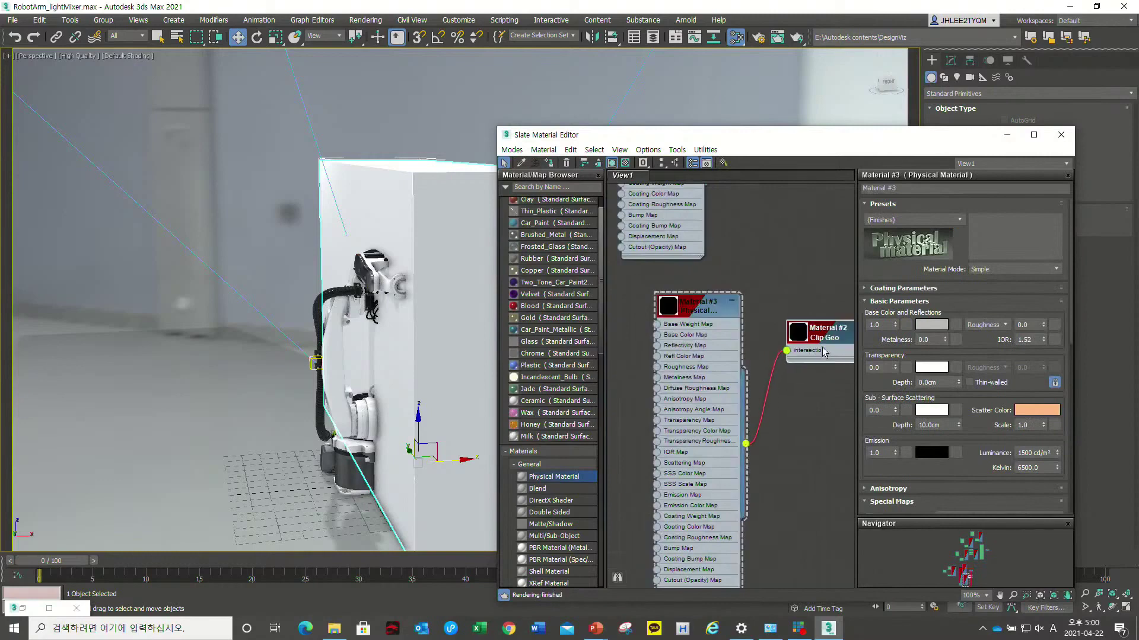
left_click(732, 302)
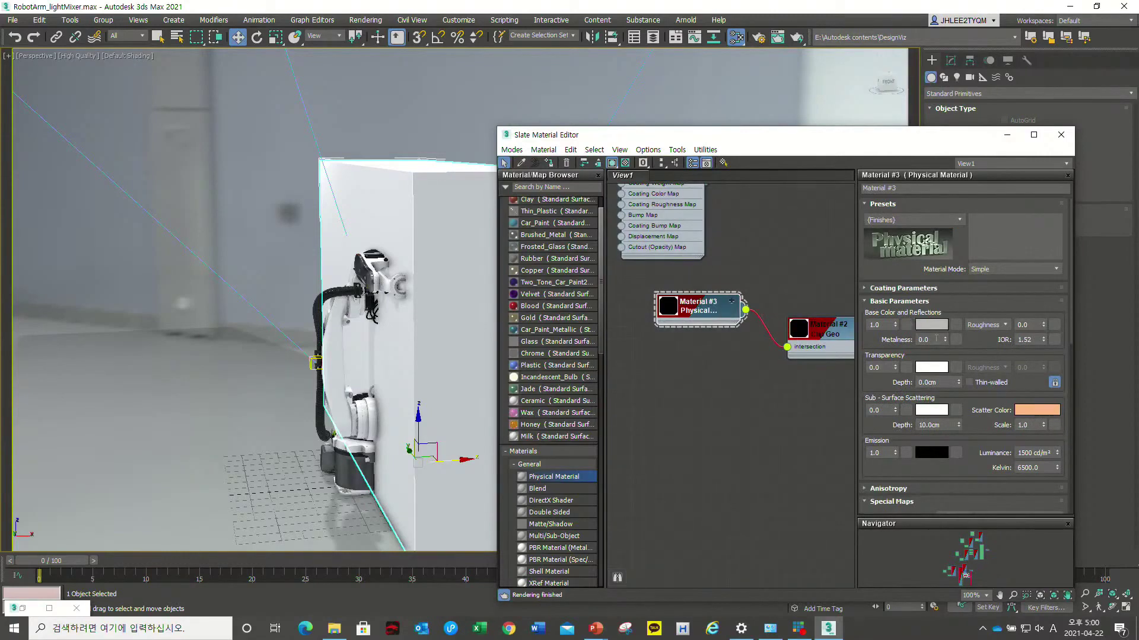
left_click_drag(945, 342, 946, 345)
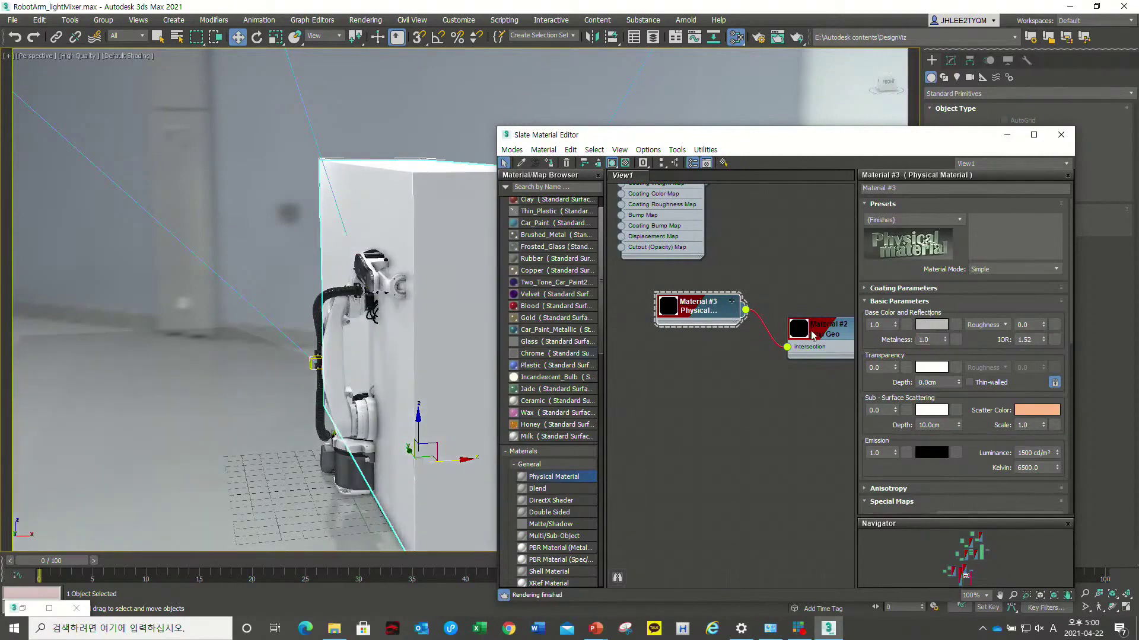
- Move the material editor aside and restore the Arnold RenderView window
scroll(335, 385, "up", 5)
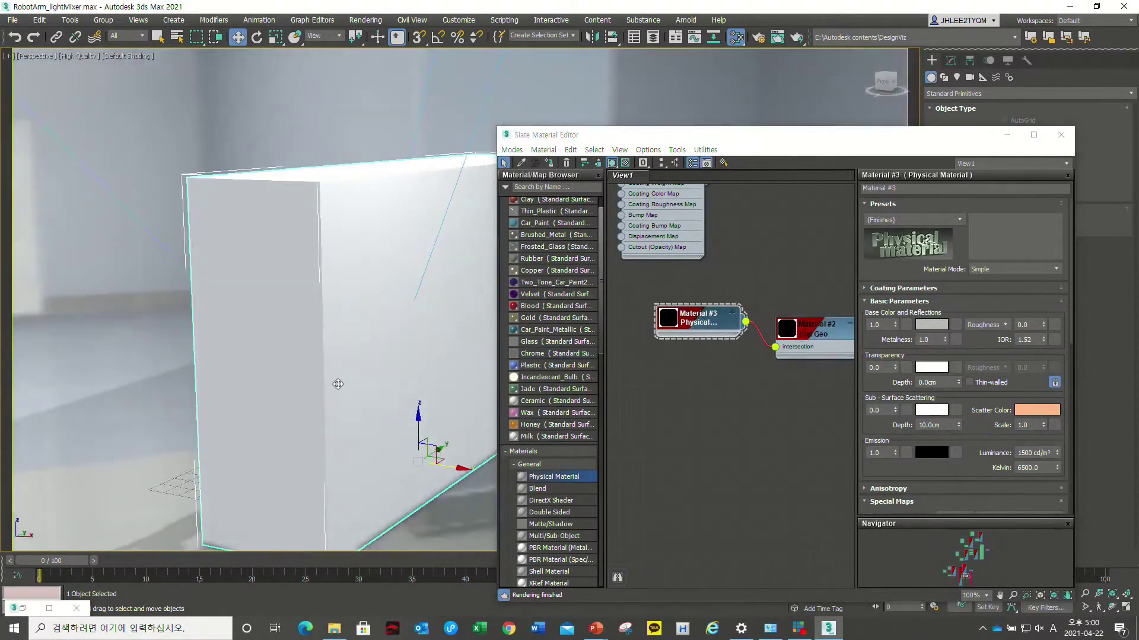
scroll(336, 385, "up", 3)
scroll(363, 388, "up", 2)
mouse_move(590, 135)
left_mouse_down()
mouse_move(762, 97)
mouse_move(744, 109)
left_mouse_up()
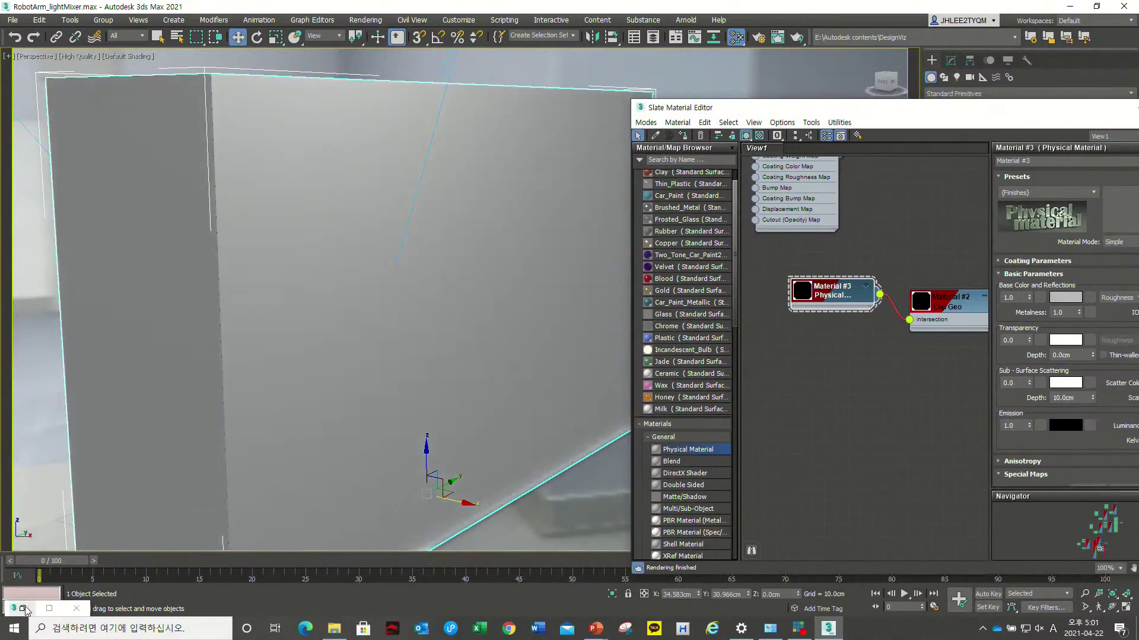
left_click(24, 609)
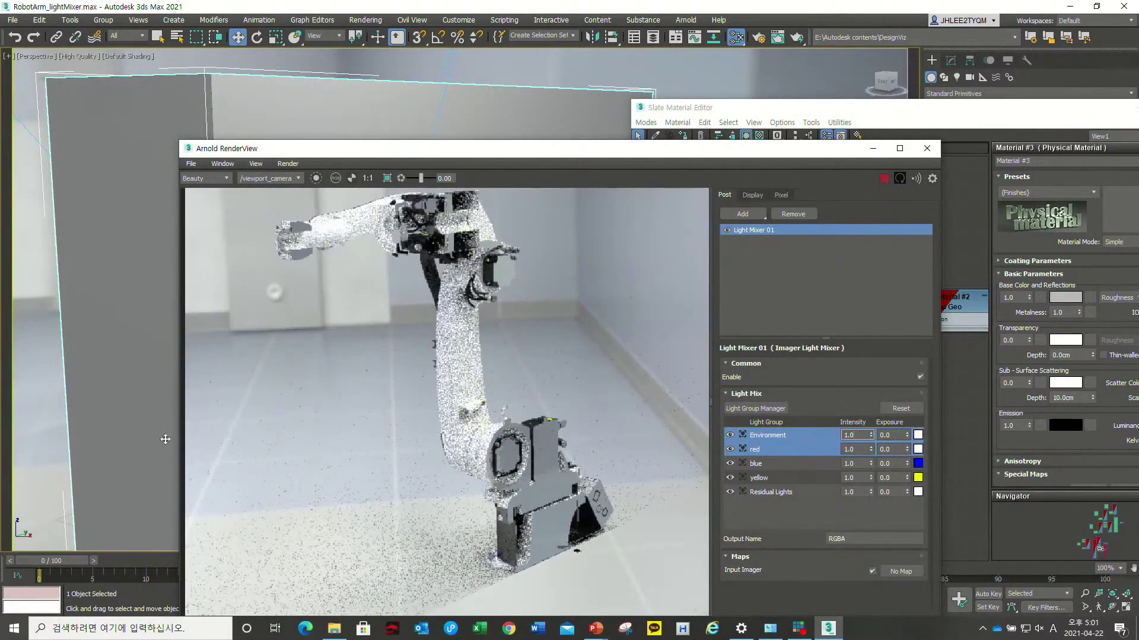
- Zoom and pan toward the robot base, then bring the Slate Material Editor forward
scroll(165, 440, "up", 5)
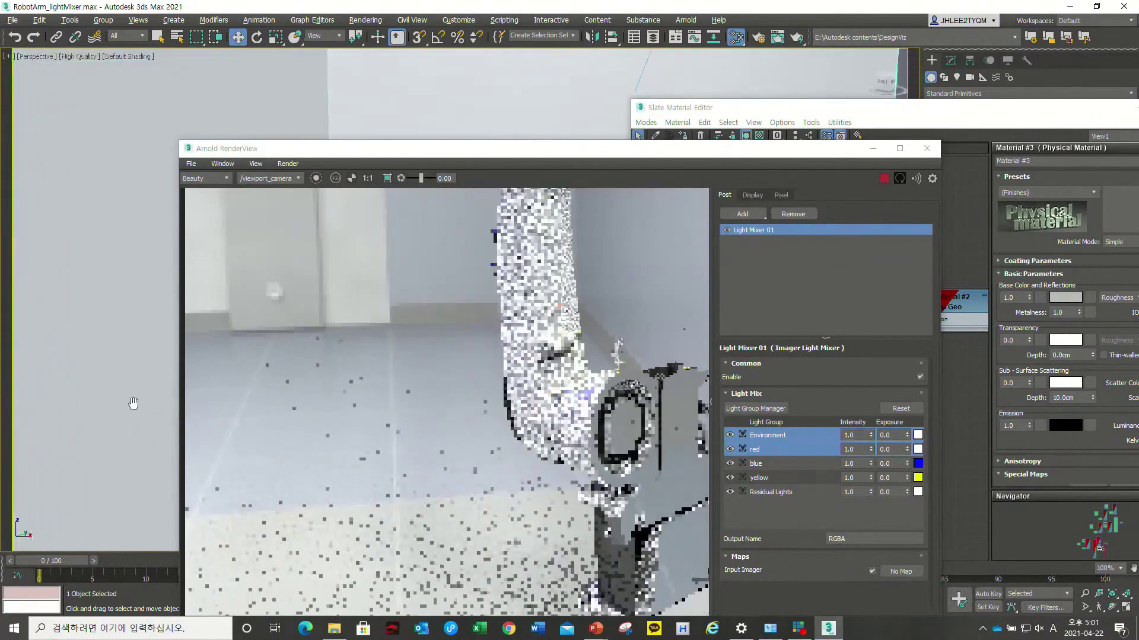
middle_click_drag(133, 403, 51, 388)
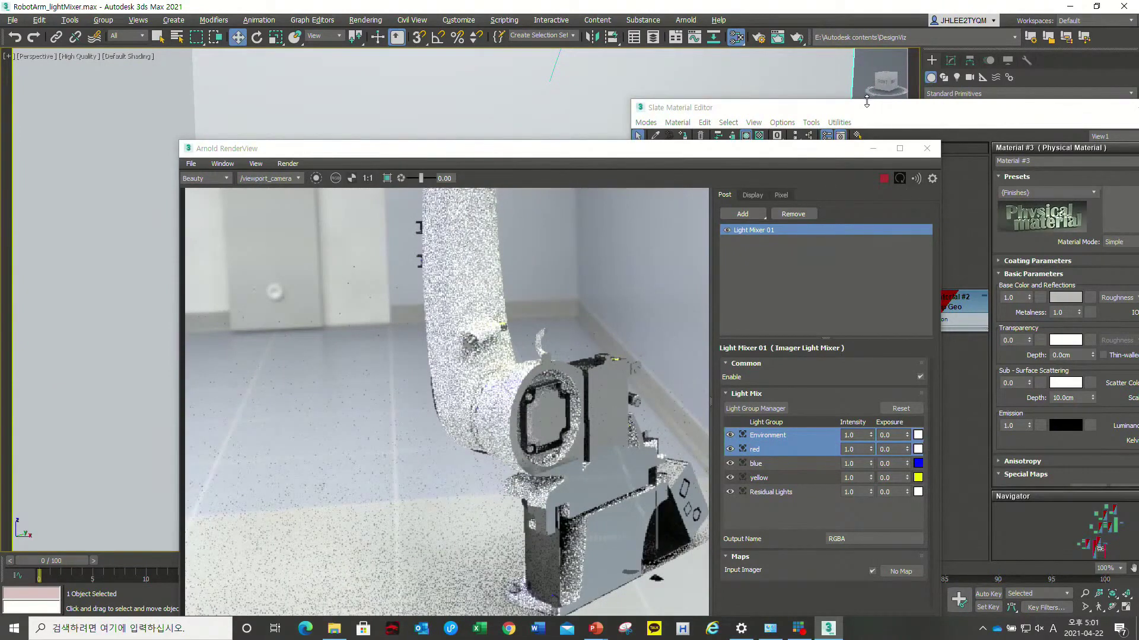
left_click(881, 137)
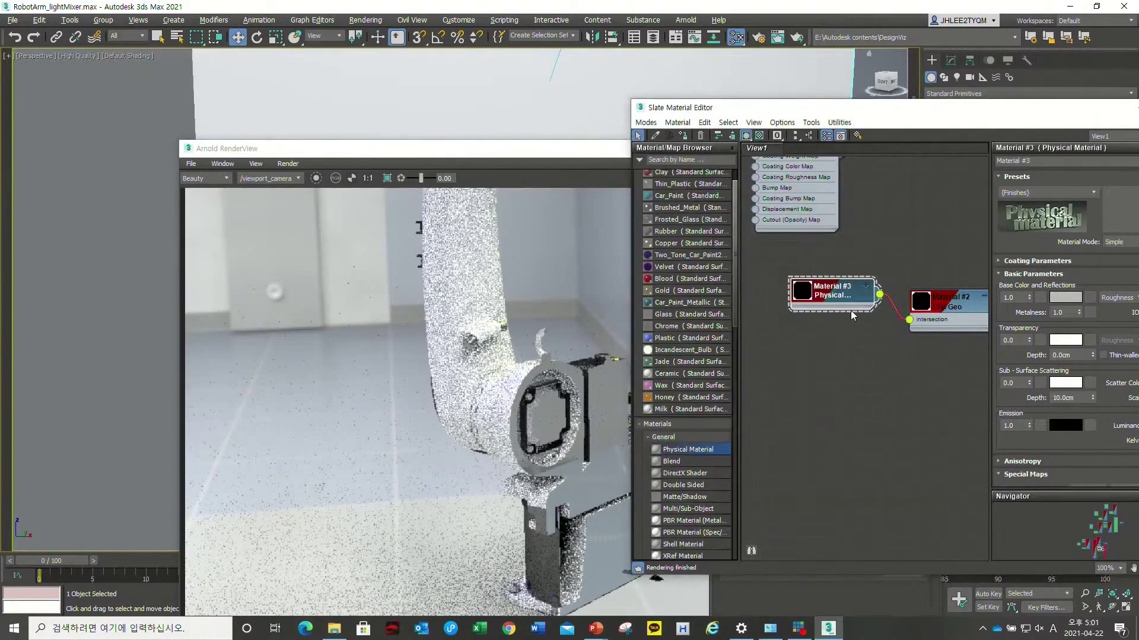
- Apply the Rubber preset to Material #3 and bring the Arnold render back forward
left_click_drag(854, 295, 854, 307)
left_click(1066, 193)
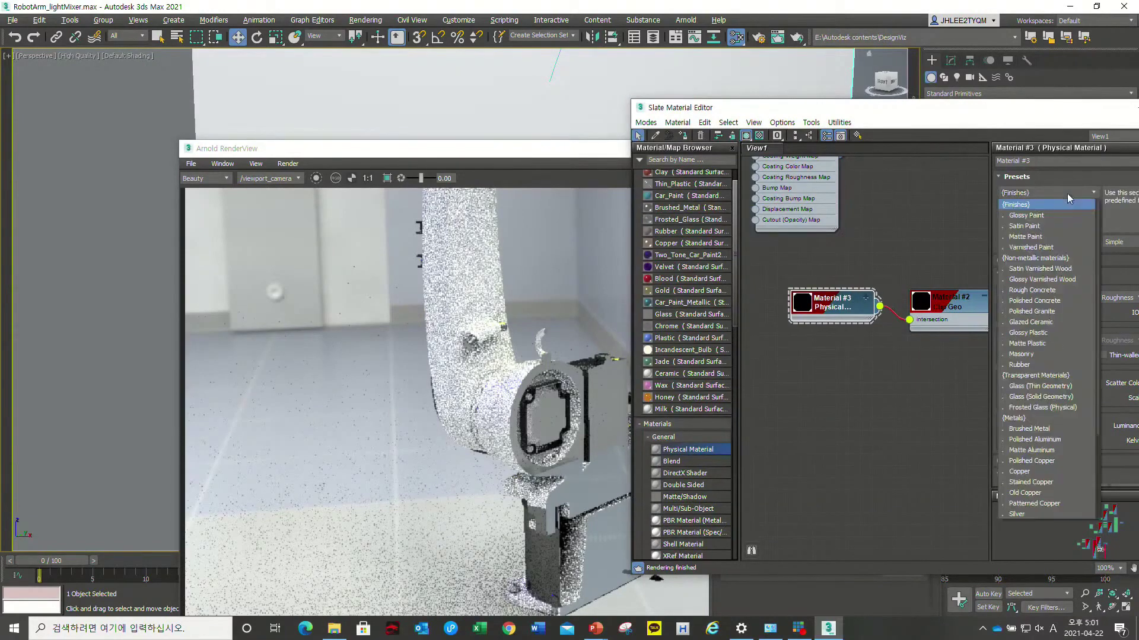
left_click(1038, 365)
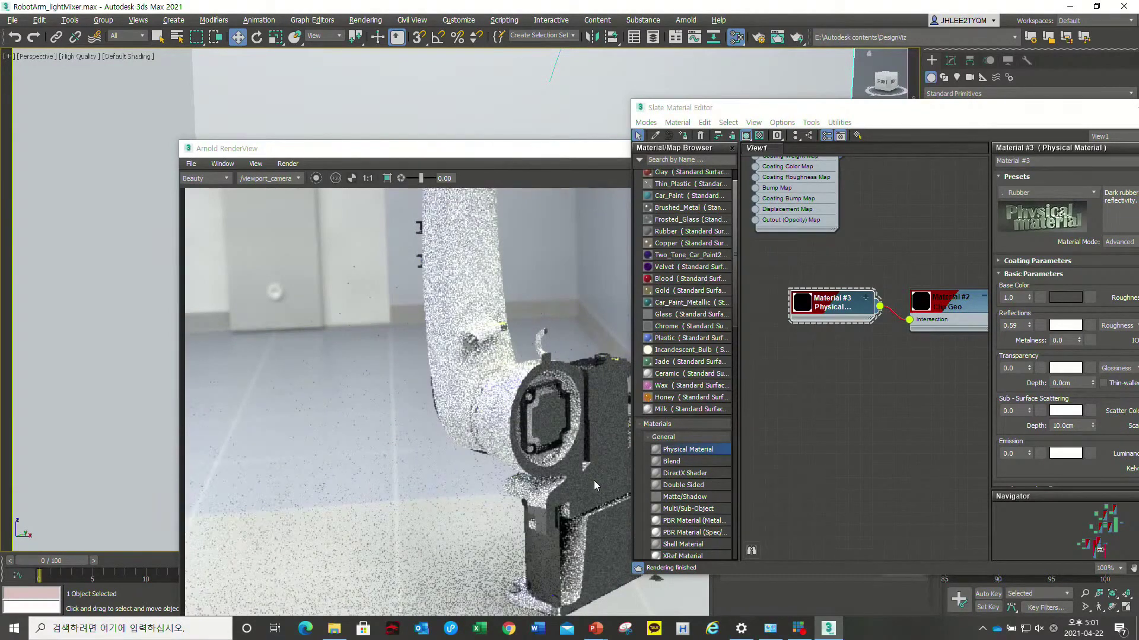
left_click_drag(593, 480, 557, 472)
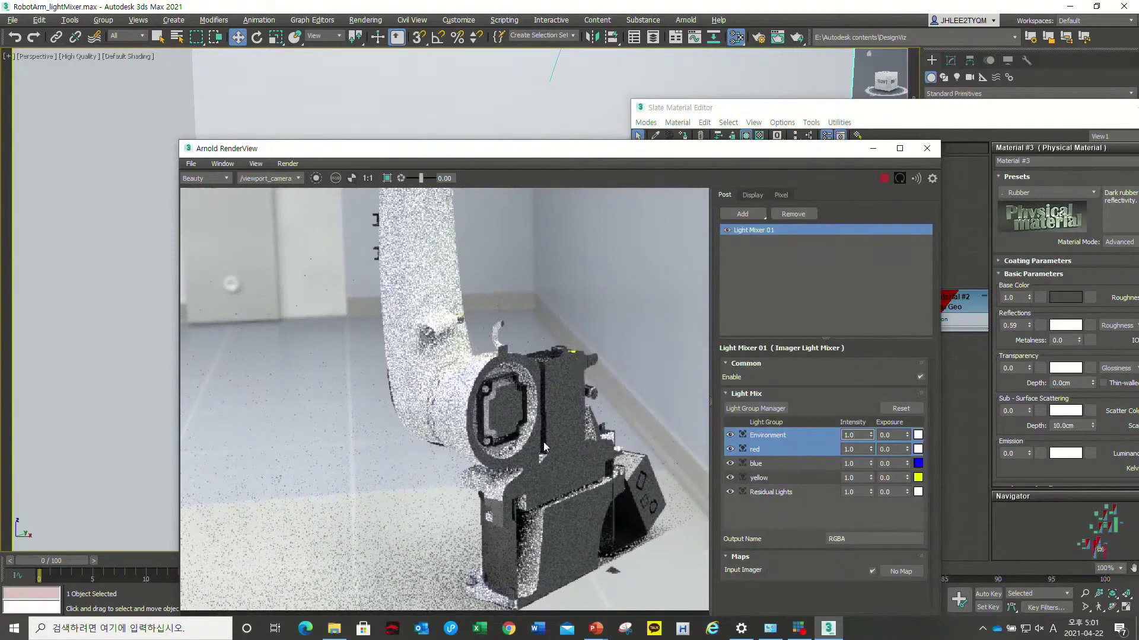
- Stop the Arnold render, close RenderView, and switch to the PowerPoint slideshow
scroll(515, 430, "down", 3)
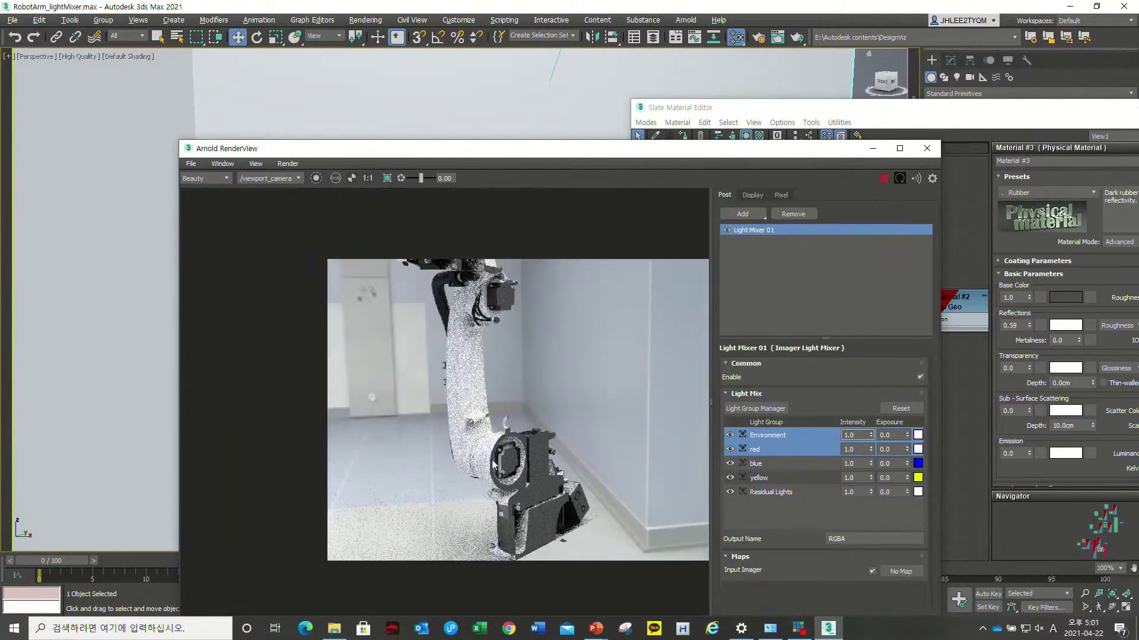
left_click(884, 175)
left_click(926, 148)
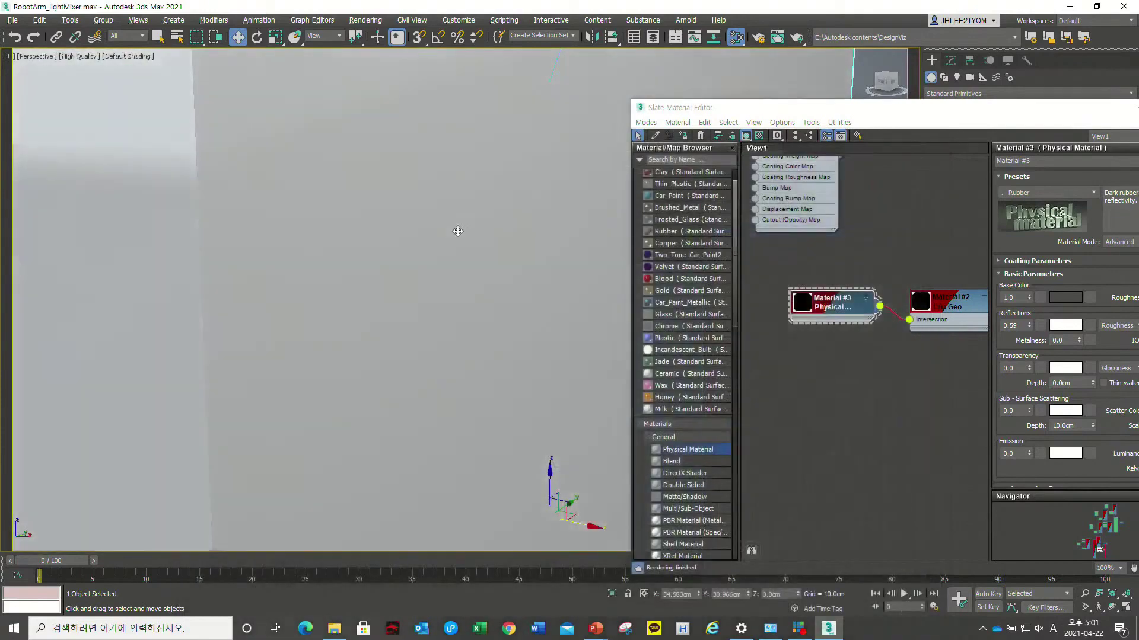
mouse_move(453, 277)
middle_mouse_down("alt")
mouse_move(447, 301)
mouse_move(493, 300)
middle_mouse_up("alt")
key("alt+Tab")
key("alt+Tab")
key("alt+Tab")
key("alt+Tab")
key("alt+Tab")
key("alt+Tab")
key("alt+Tab")
left_click(479, 294)
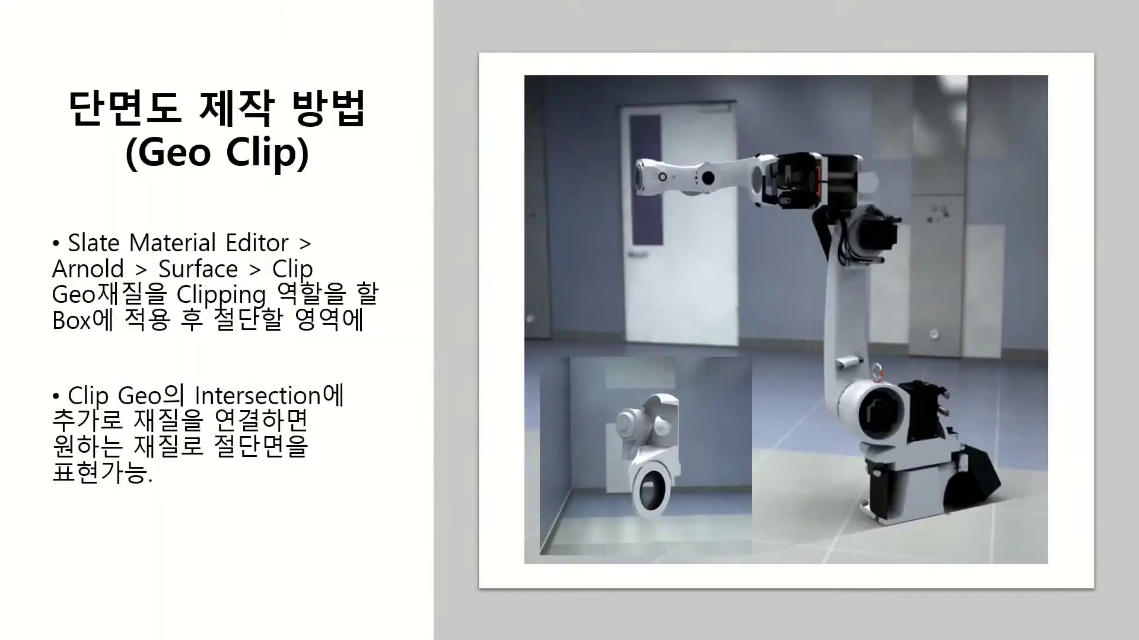
- Advance to the Toon Shader 2D image slide and return to 3ds Max
key("Right")
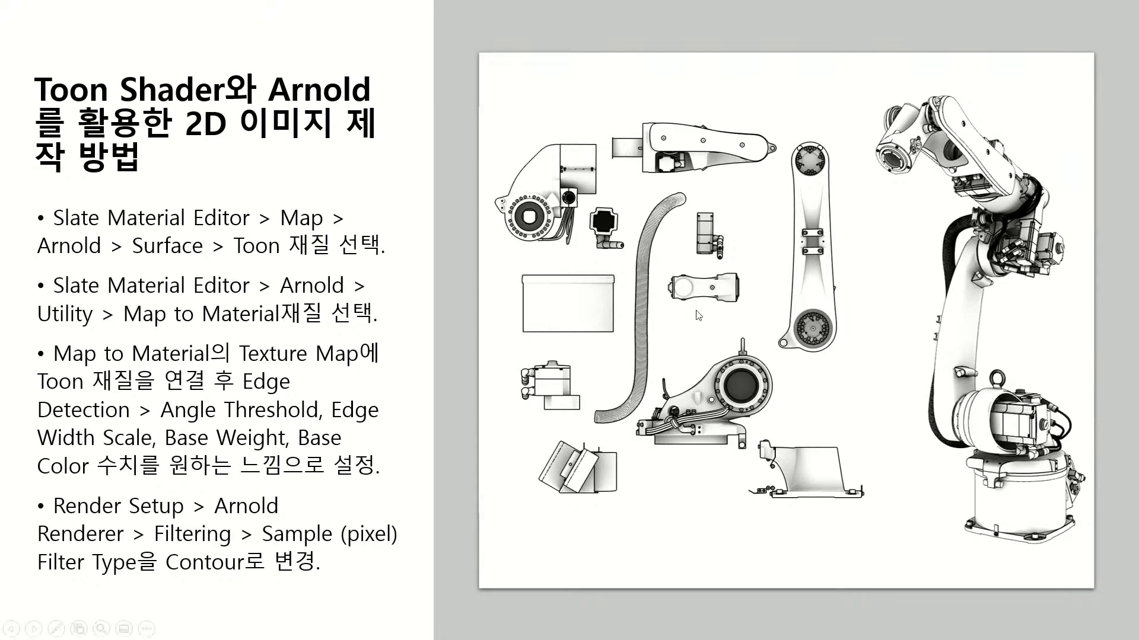
key("alt+Tab")
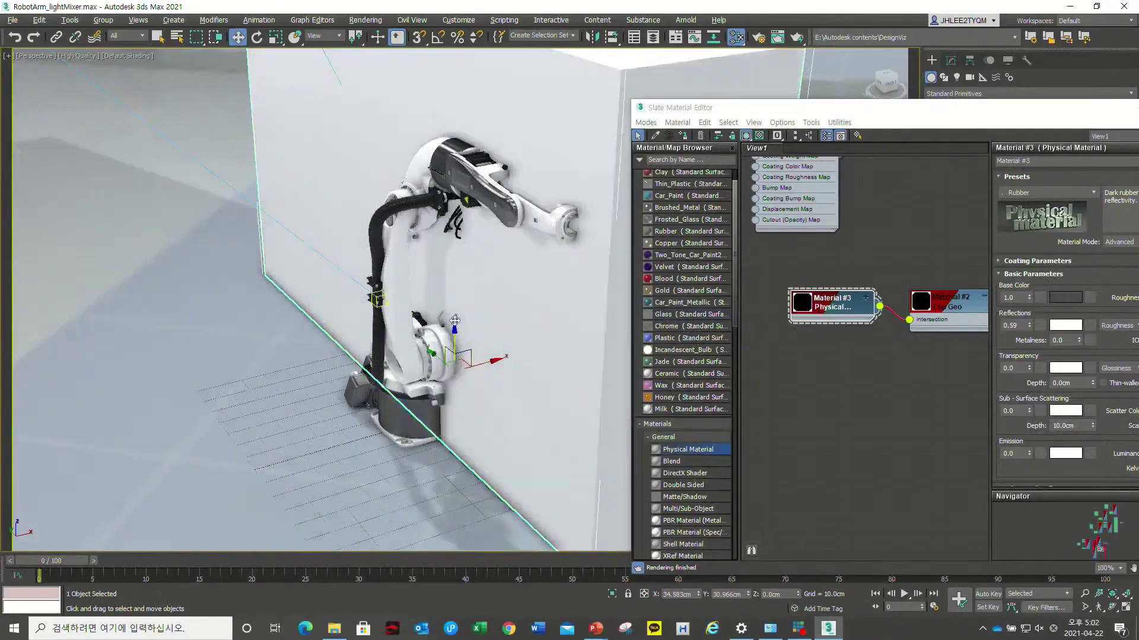
- Zoom out to show the whole white wall box with the robot arm against it
scroll(522, 311, "down", 3)
scroll(523, 311, "down", 3)
scroll(813, 362, "down", 1)
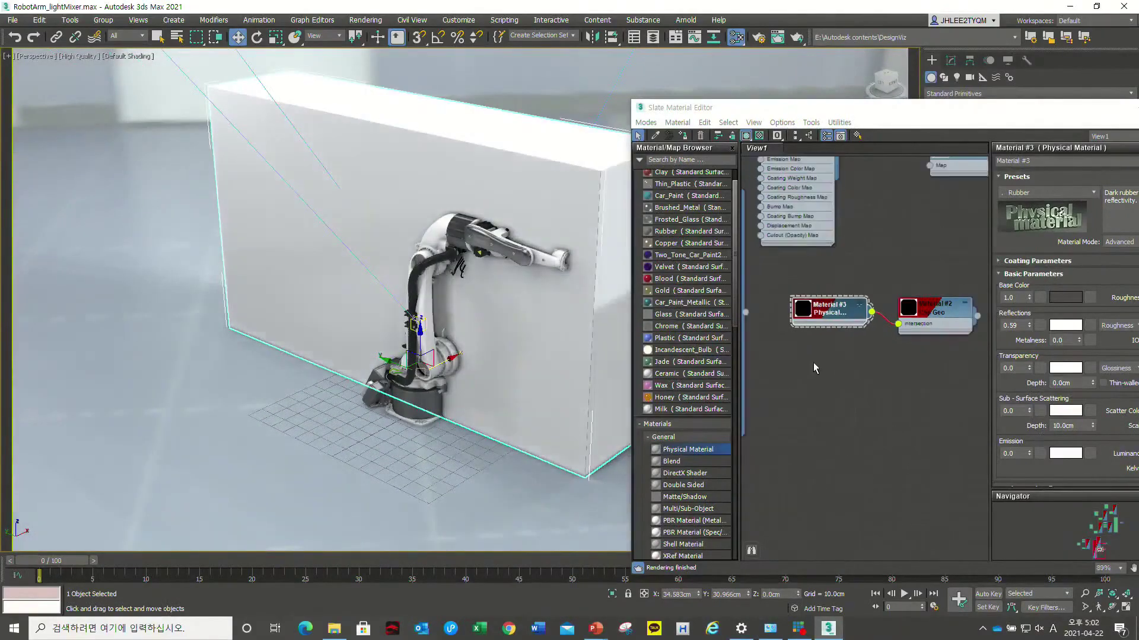
key("alt+Tab")
left_click(12, 19)
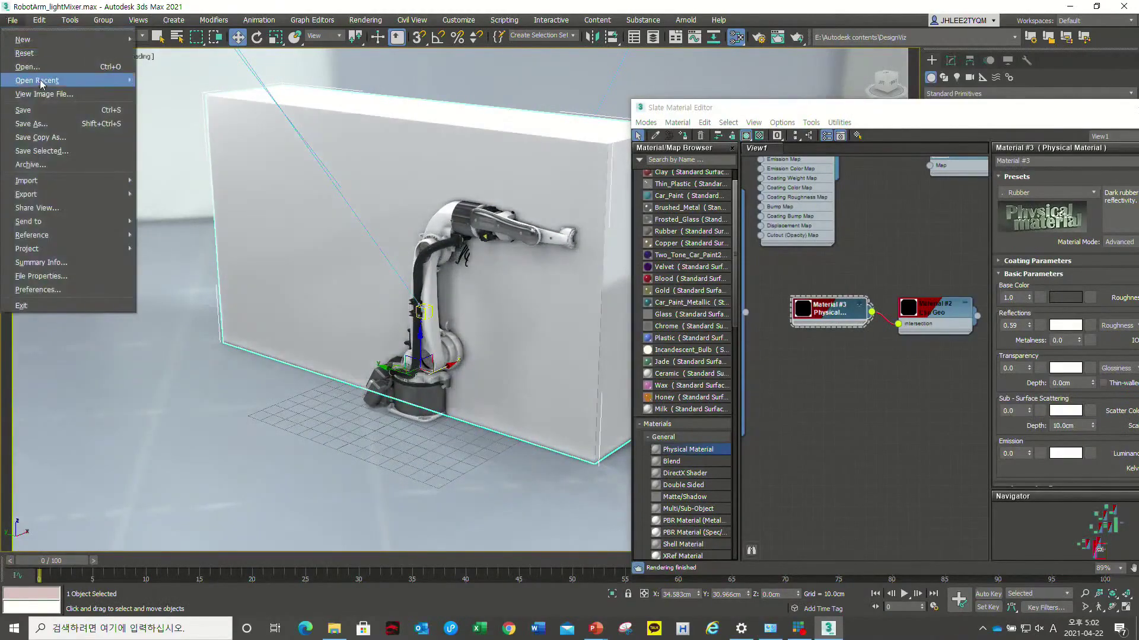
mouse_move(36, 80)
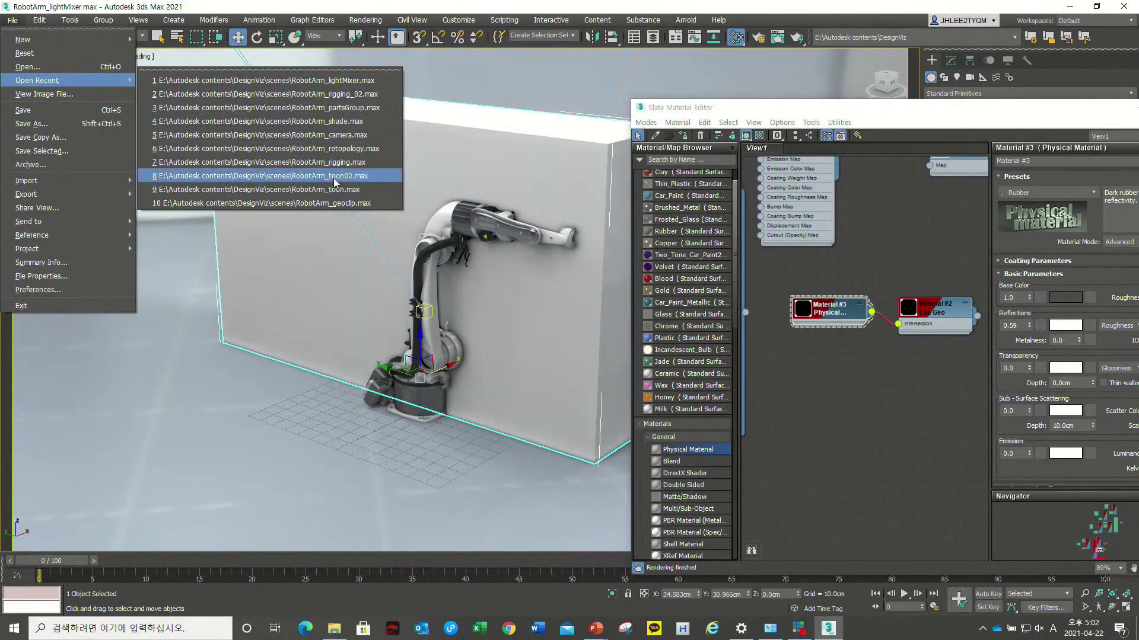
- Open RobotArm_toon02.max from recent files without saving and dismiss the Scene Converter
left_click(335, 180)
left_click(576, 331)
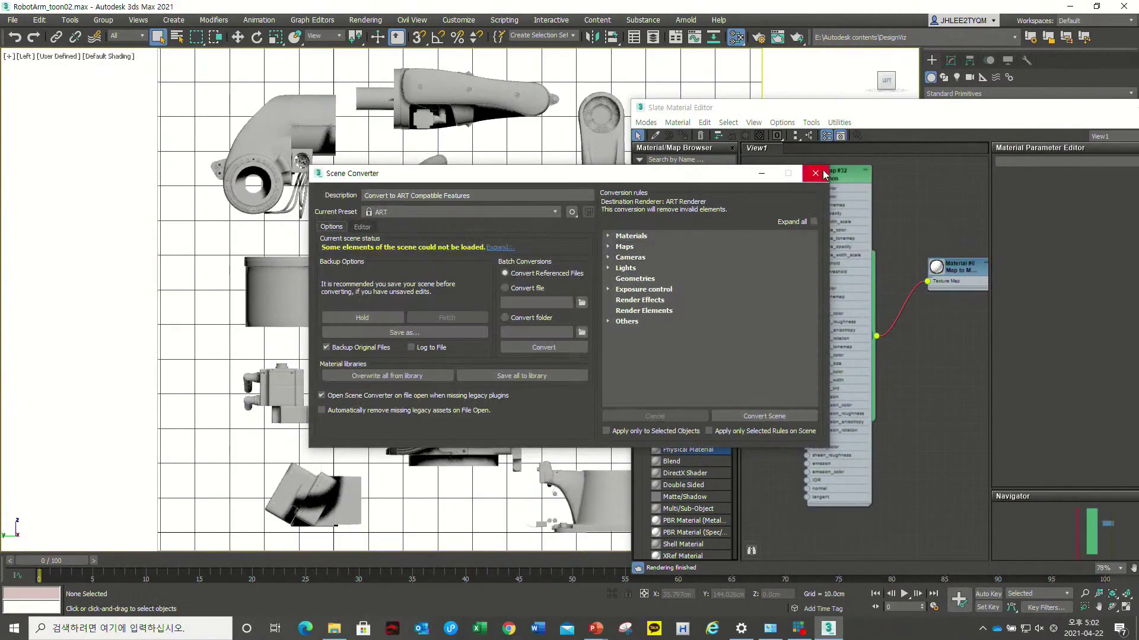
left_click(815, 173)
- Rearrange the Toon and material nodes, then launch Arnold RenderView
left_click_drag(746, 113, 824, 121)
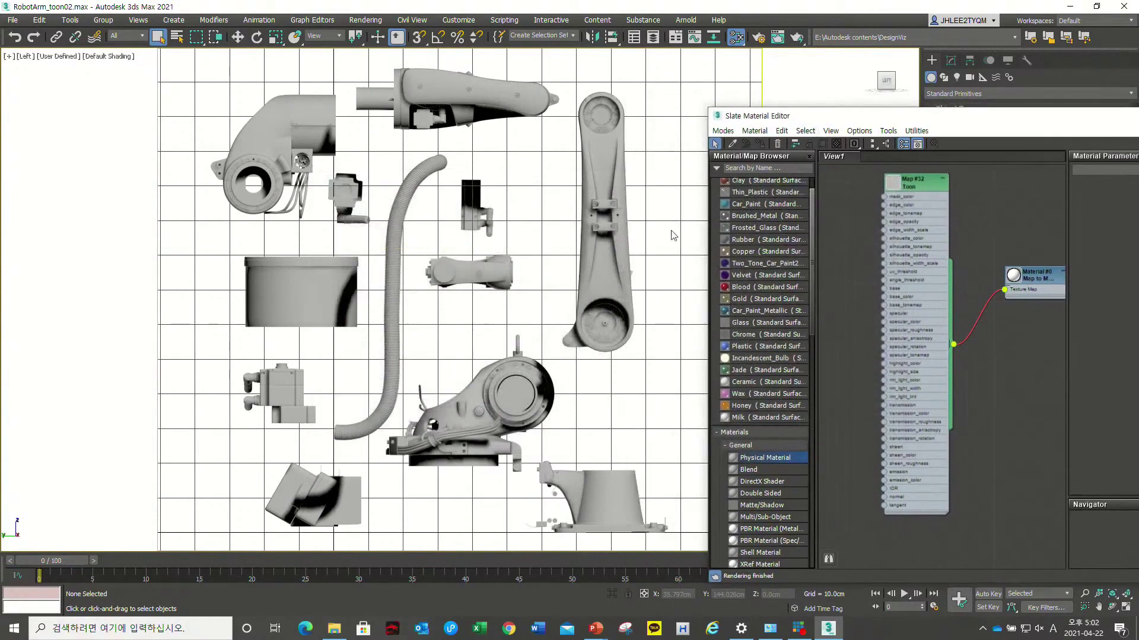
scroll(450, 296, "down", 2)
middle_click_drag(474, 296, 549, 368)
scroll(550, 368, "up", 2)
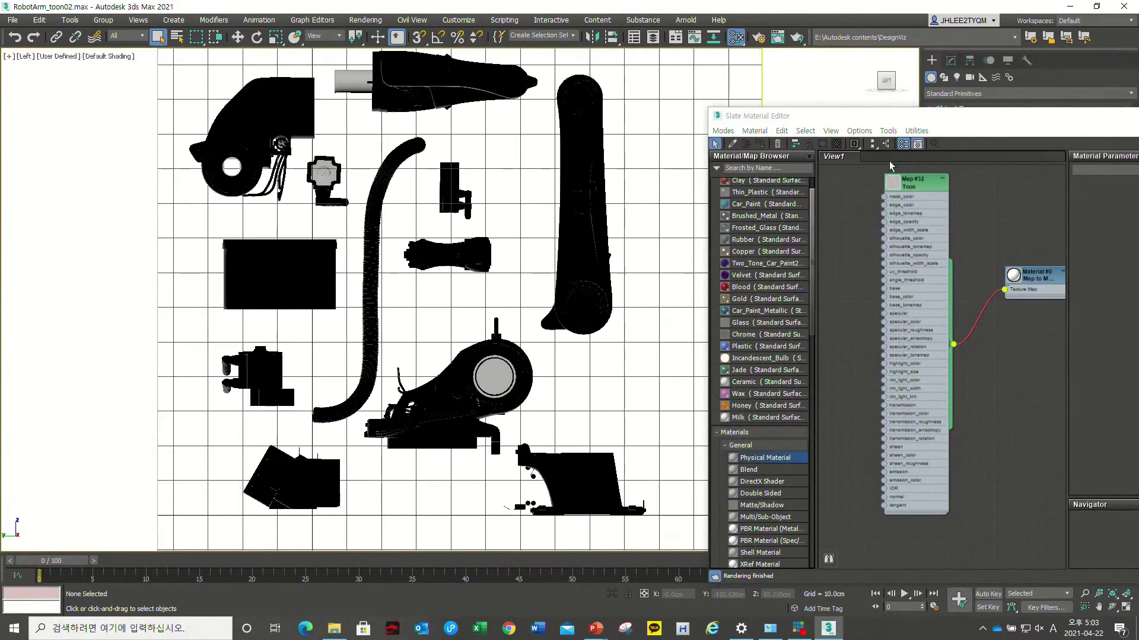
left_click_drag(860, 117, 799, 118)
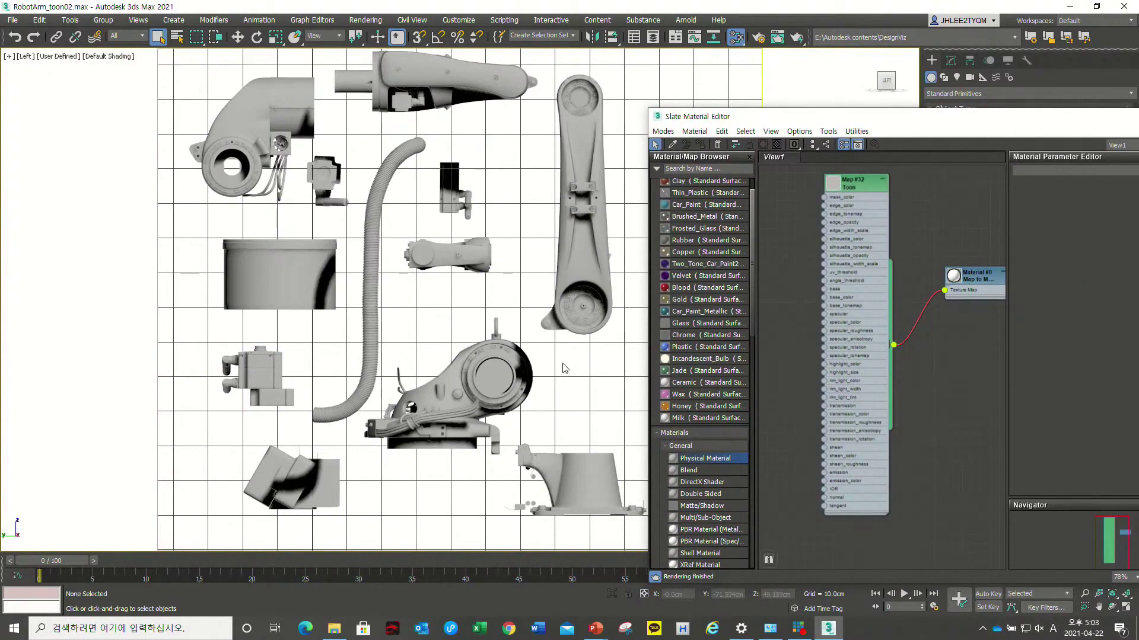
scroll(524, 415, "down", 3)
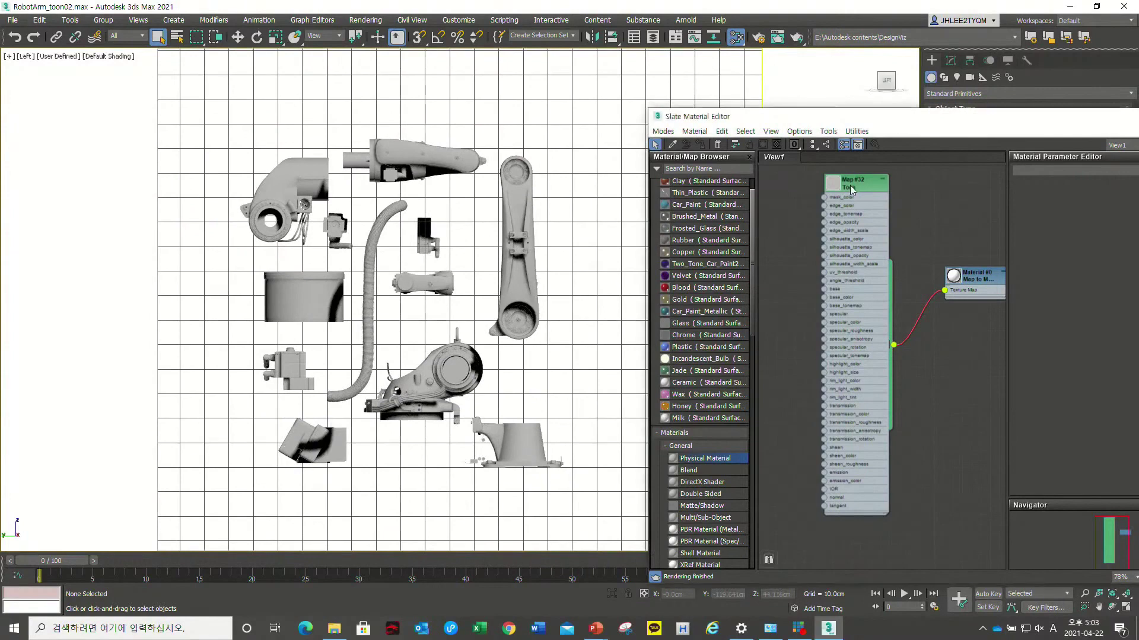
left_click_drag(849, 183, 840, 192)
left_click_drag(961, 276, 942, 276)
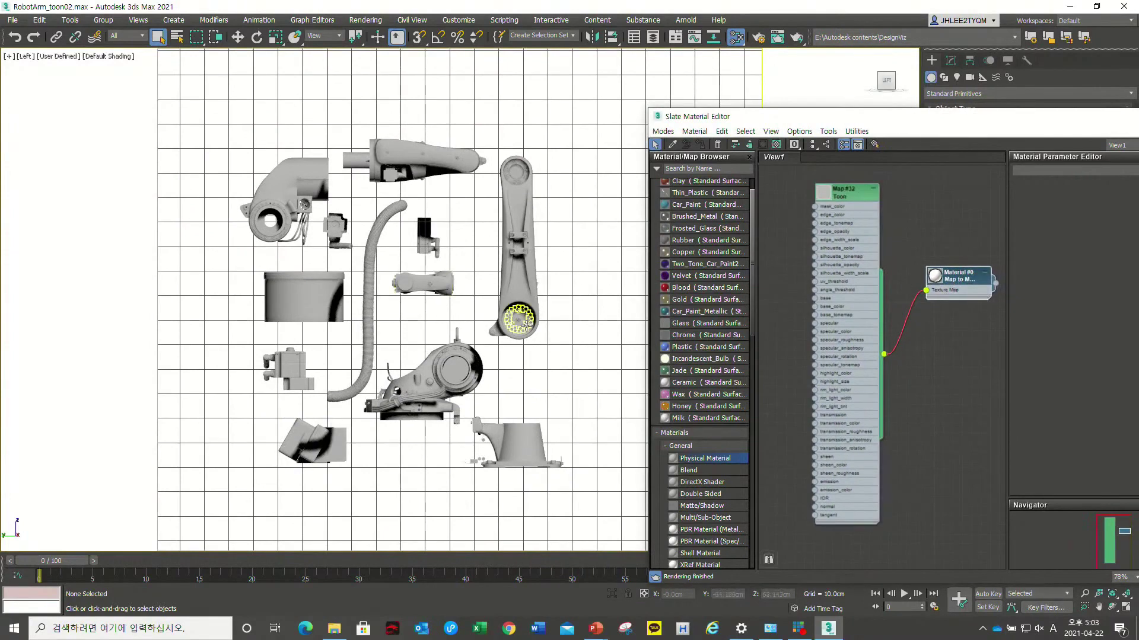
left_click(685, 20)
left_click(702, 40)
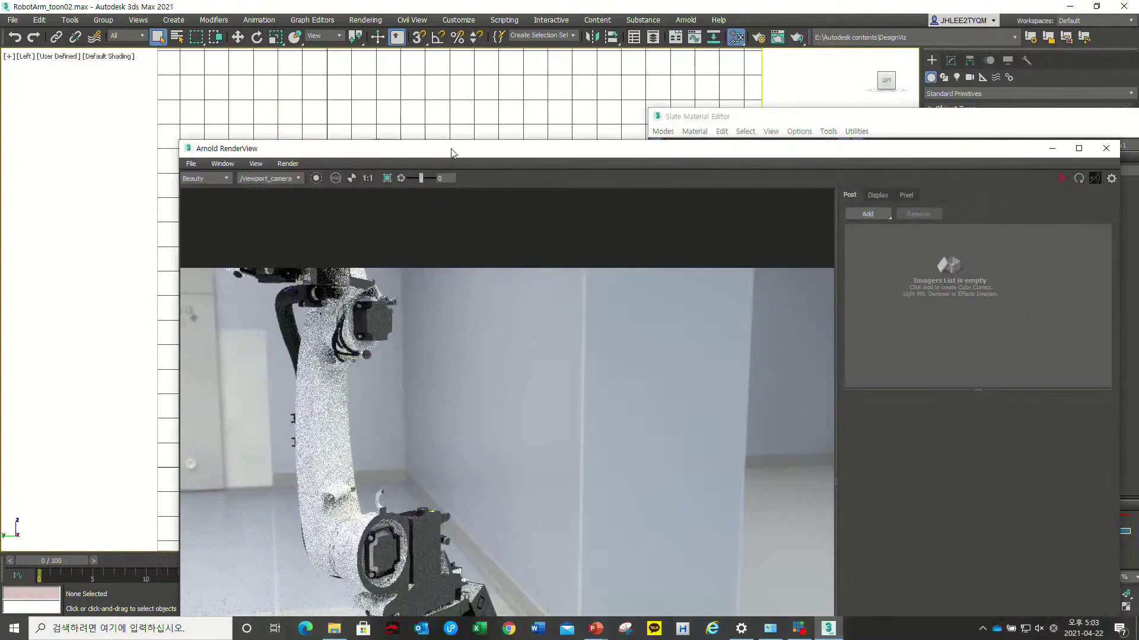
- Reposition Arnold RenderView and hide its side panel to enlarge the toon line-art render
left_click_drag(451, 153, 292, 32)
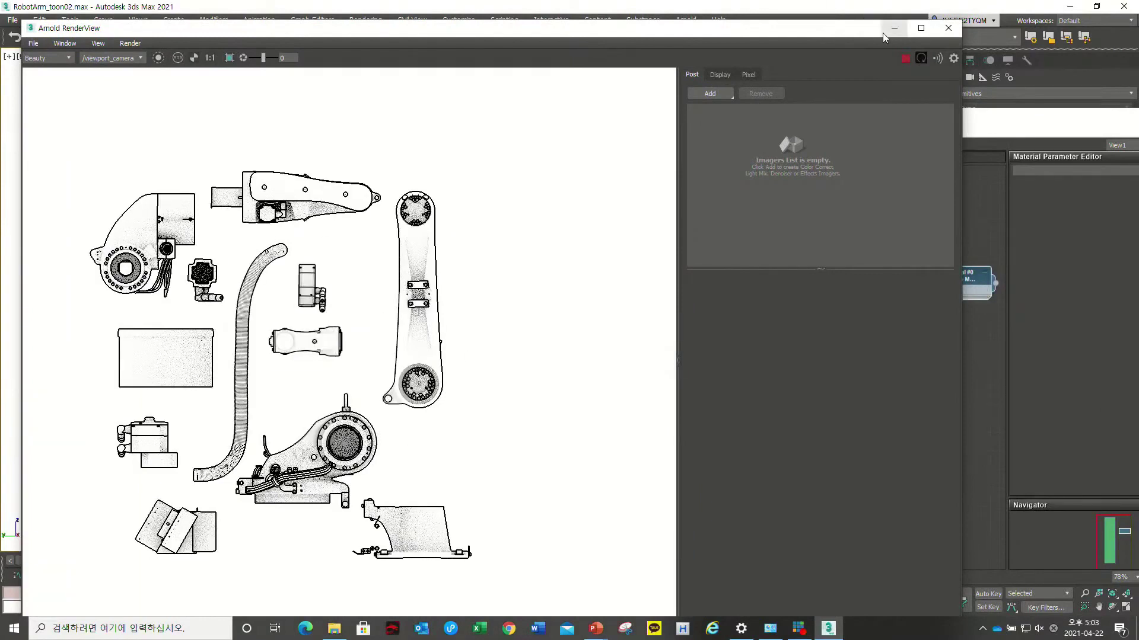
left_click_drag(837, 33, 758, 43)
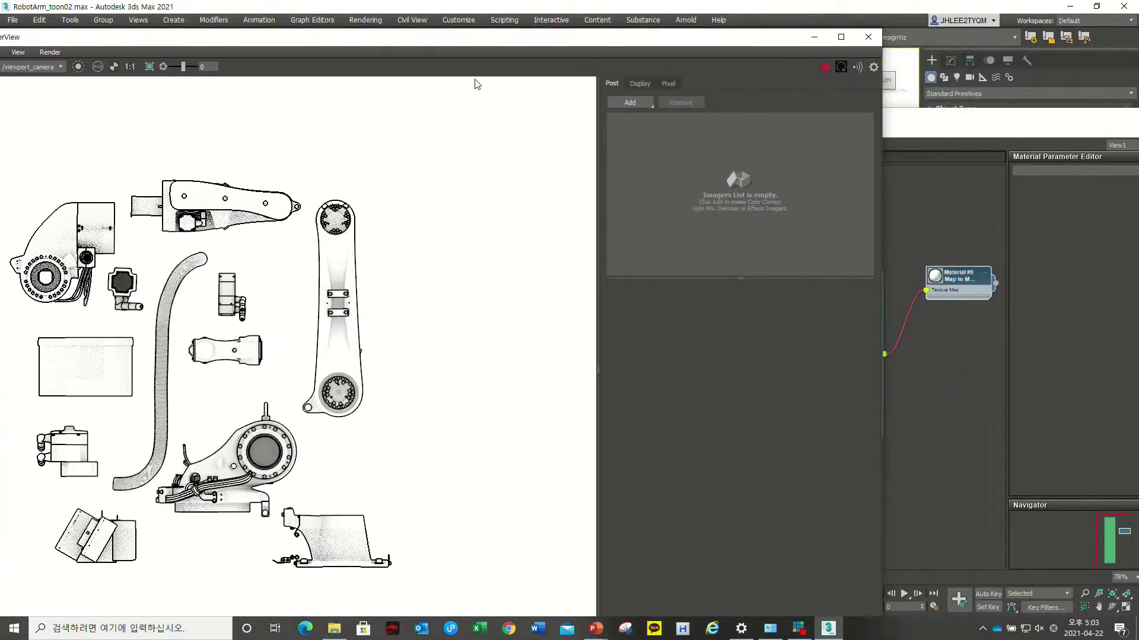
left_click_drag(474, 44, 543, 39)
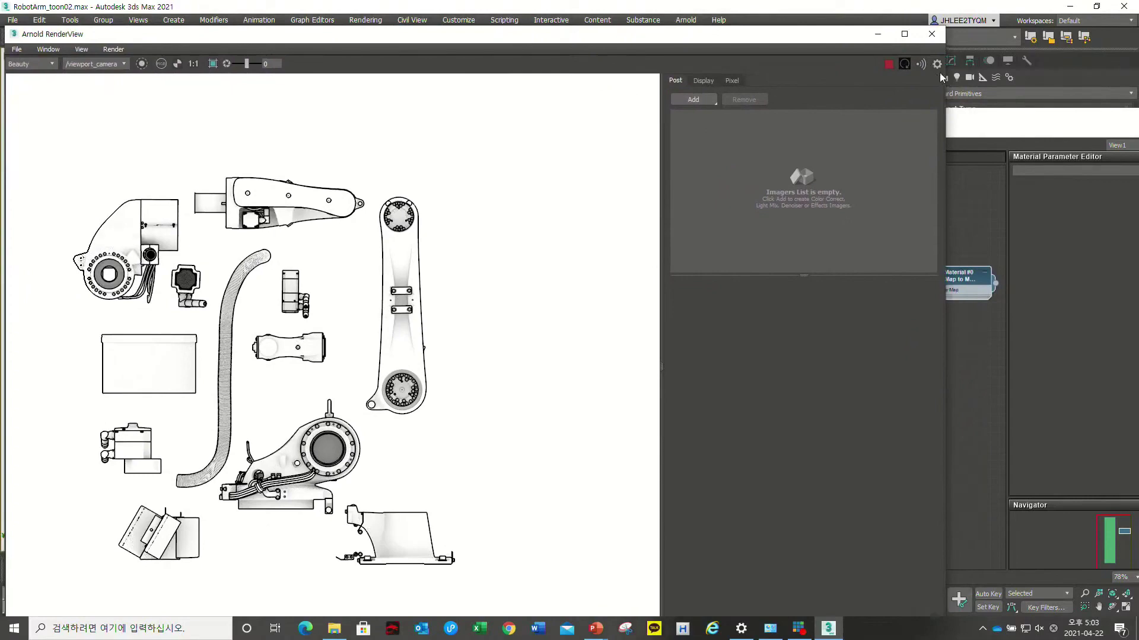
left_click(937, 64)
left_click_drag(856, 38, 673, 14)
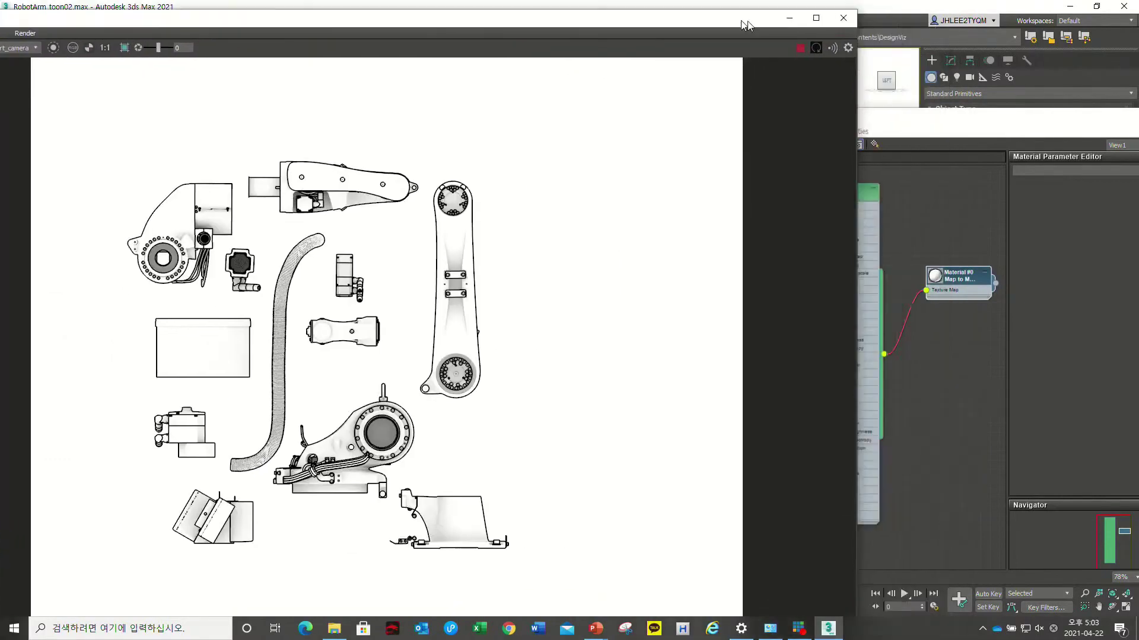
left_click(876, 229)
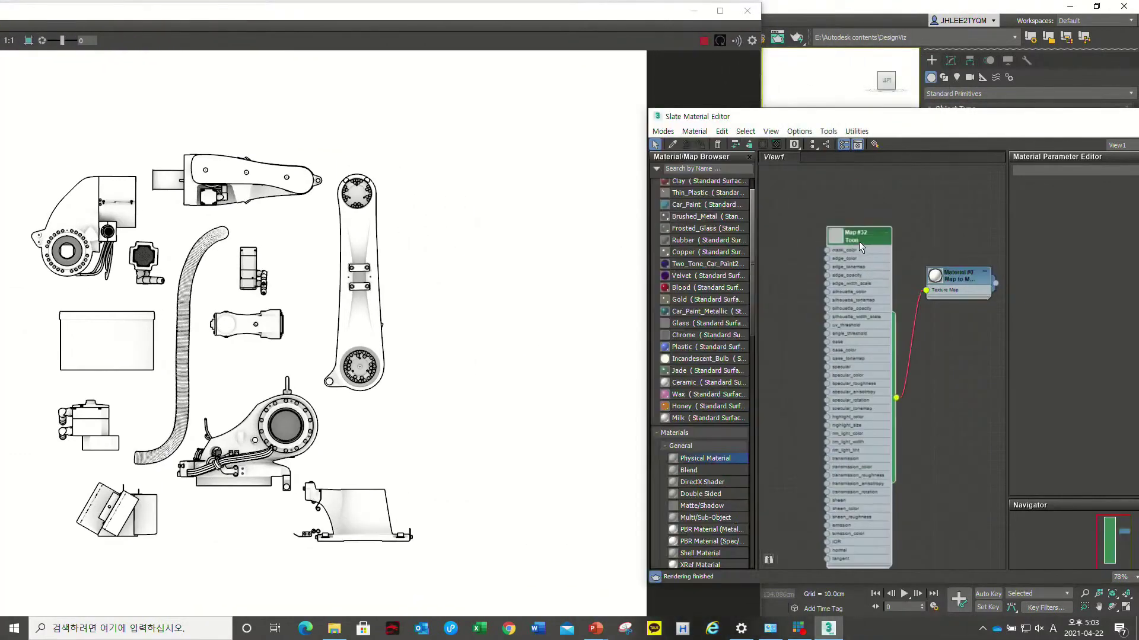
- Tidy the Material #0 and Map #32 nodes and add an Arnold Map to Material node
left_click_drag(789, 116, 756, 96)
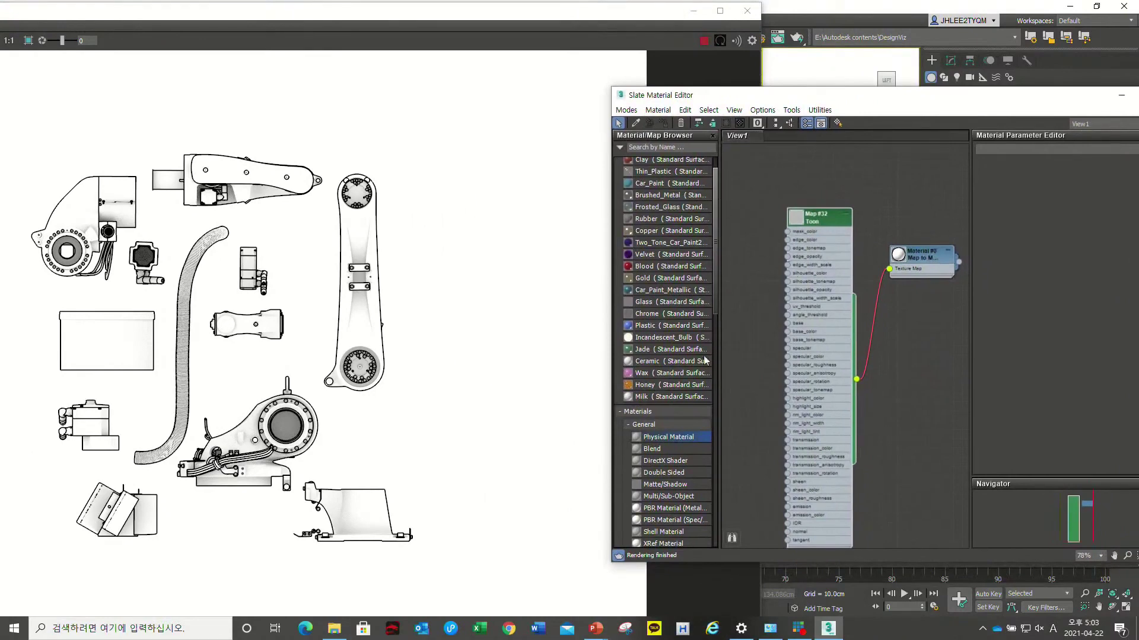
left_click_drag(919, 261, 917, 251)
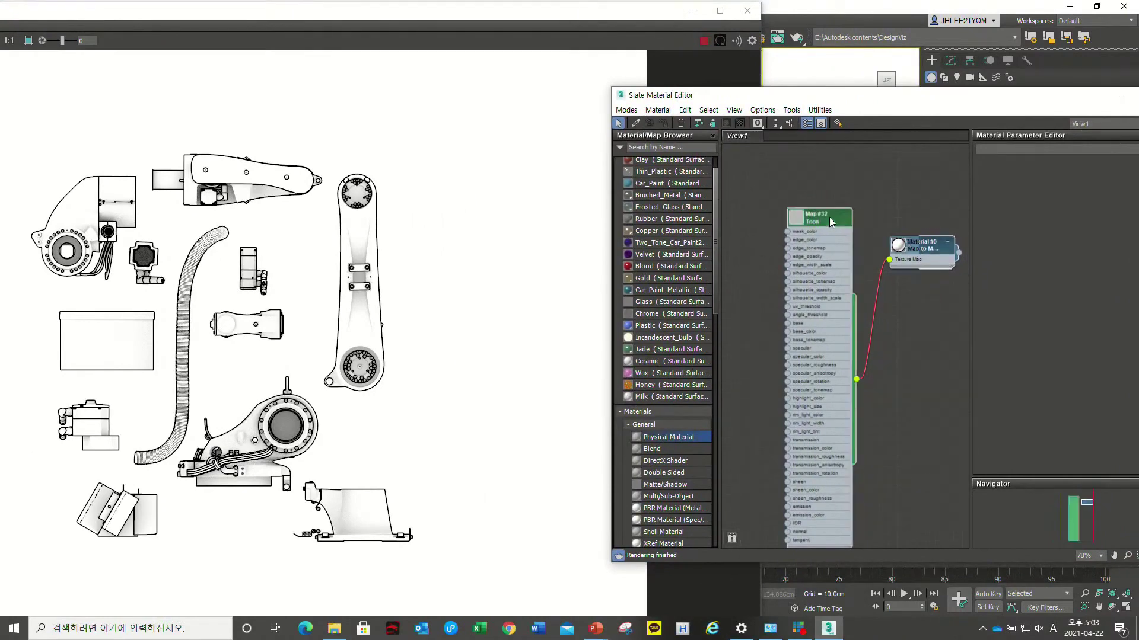
left_click_drag(830, 222, 834, 214)
left_click_drag(925, 249, 916, 240)
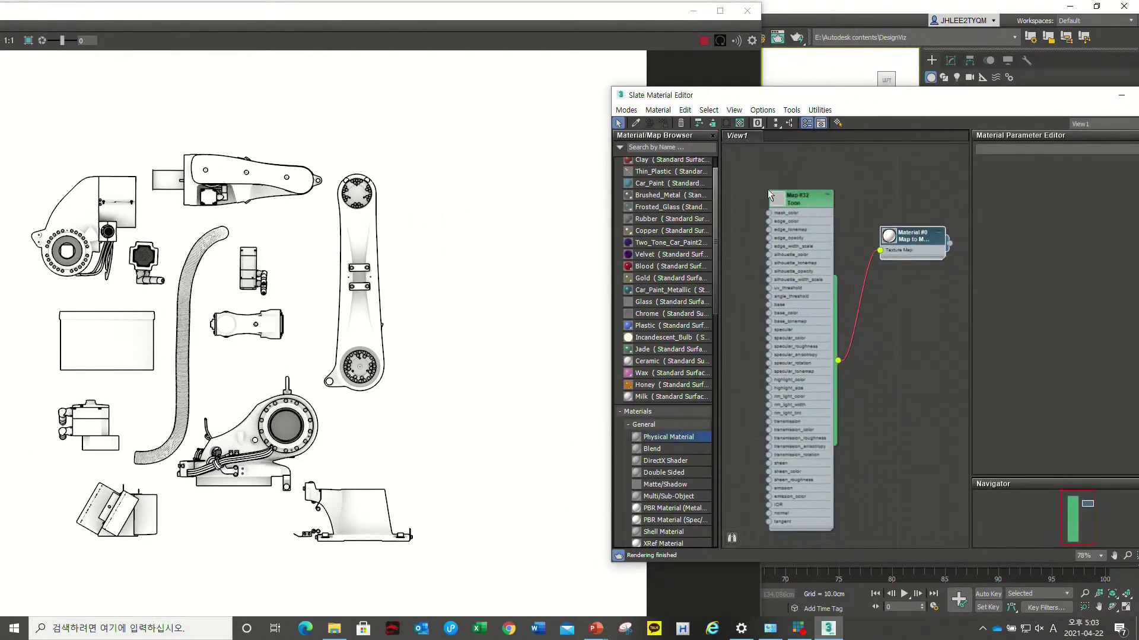
scroll(684, 347, "down", 1)
scroll(684, 347, "down", 3)
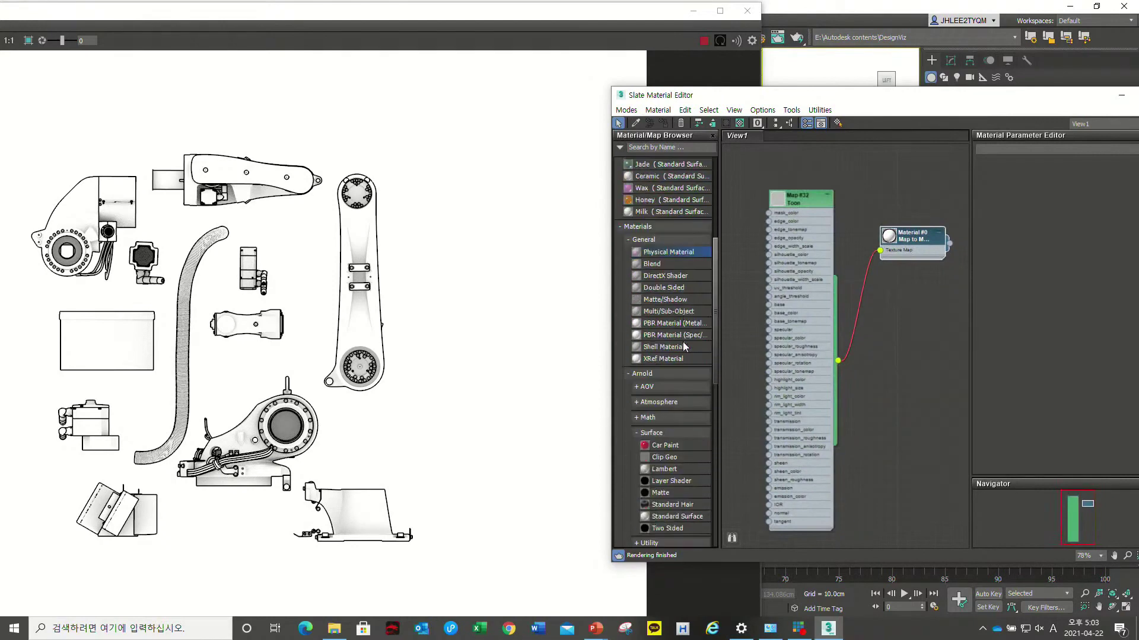
scroll(684, 347, "down", 3)
scroll(670, 396, "down", 3)
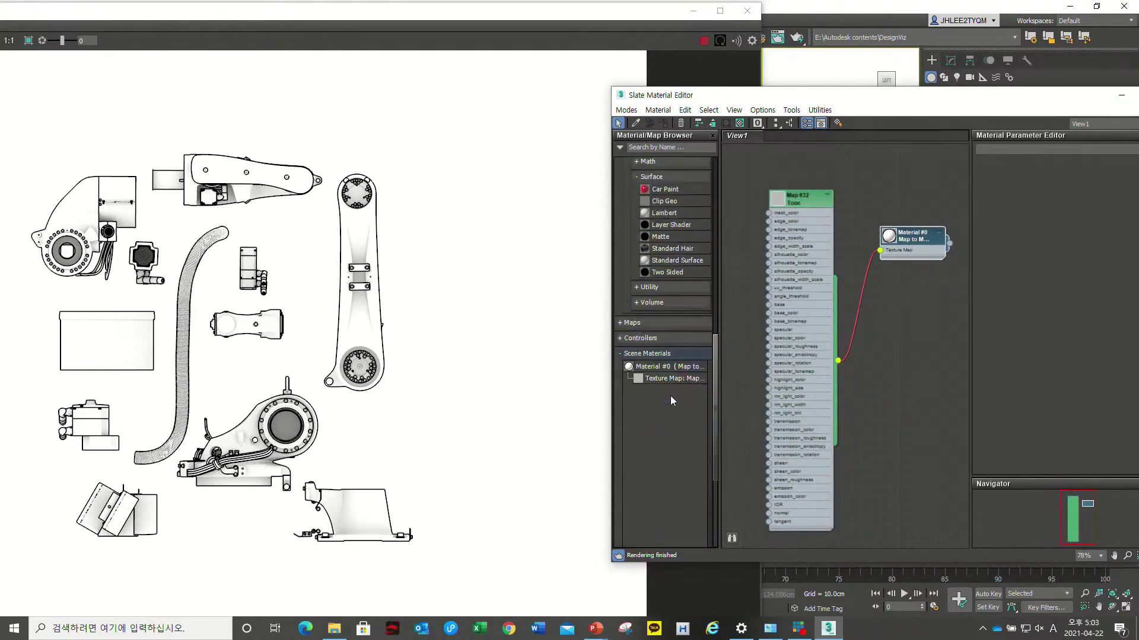
scroll(665, 397, "up", 3)
scroll(666, 394, "up", 4)
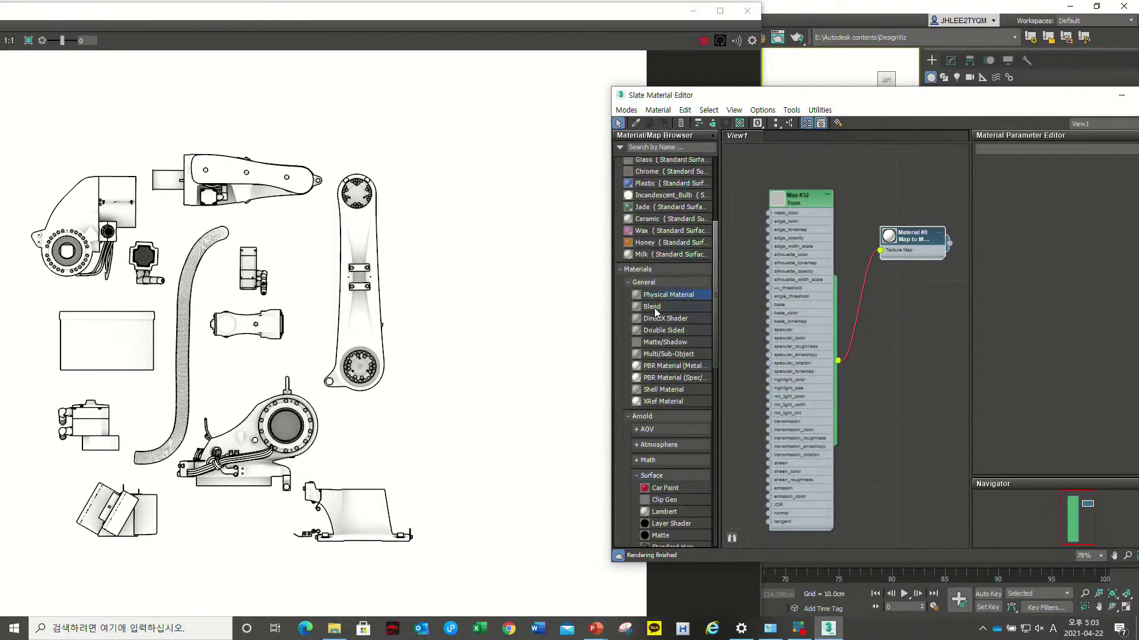
scroll(657, 422, "down", 1)
scroll(668, 434, "down", 1)
scroll(662, 436, "down", 1)
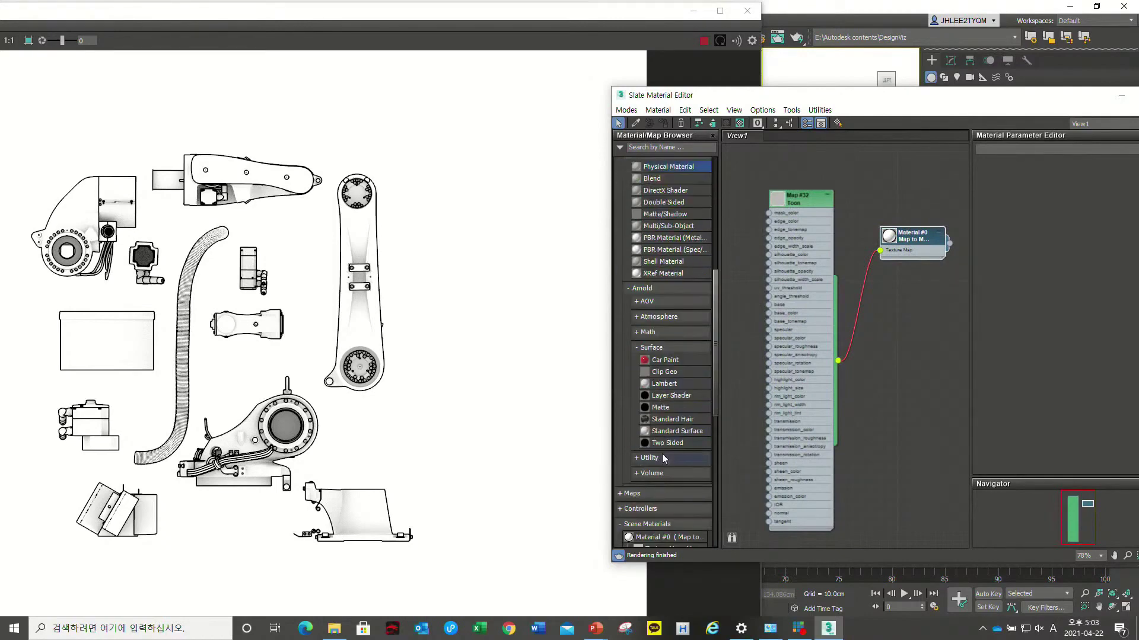
scroll(662, 455, "down", 2)
left_click(652, 373)
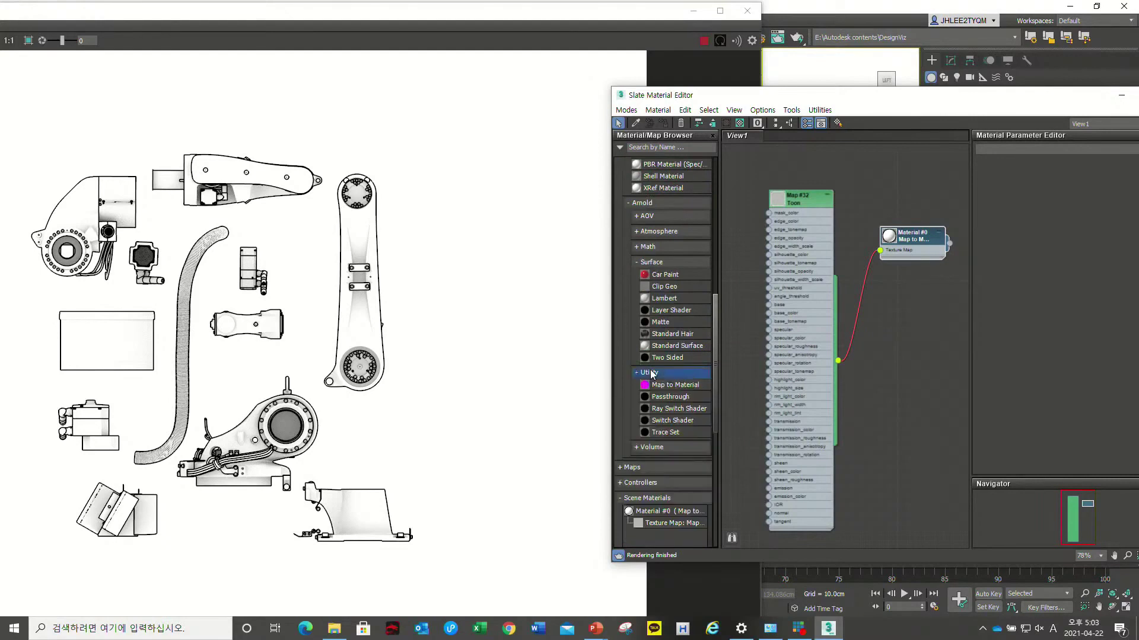
mouse_move(668, 389)
left_mouse_down()
mouse_move(806, 365)
mouse_move(922, 306)
left_mouse_up()
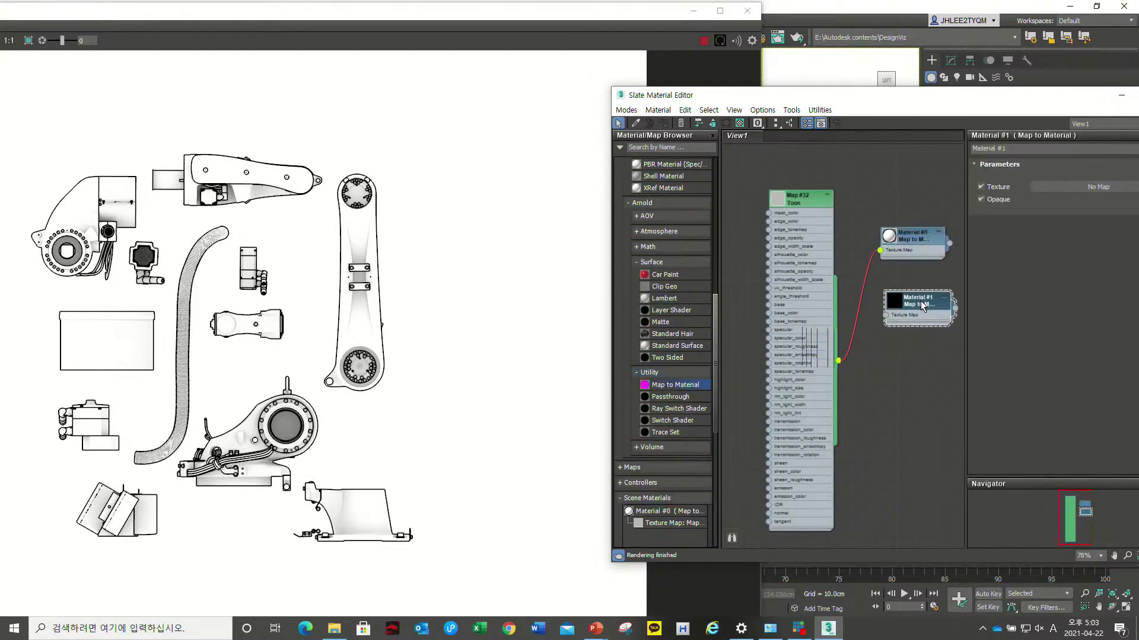
left_click_drag(795, 202, 786, 192)
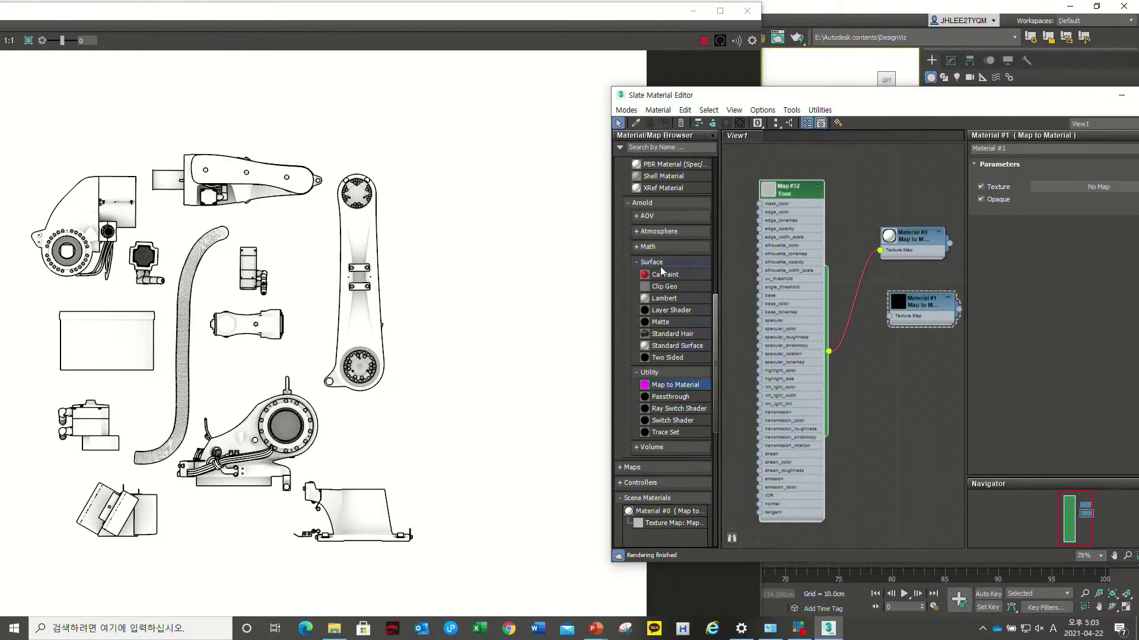
- Search for 'toon', add Toon map Map #33, and wire it into Material #1's texture map
left_click(659, 231)
scroll(655, 223, "up", 1)
scroll(656, 222, "down", 1)
left_click(655, 219)
scroll(657, 249, "up", 3)
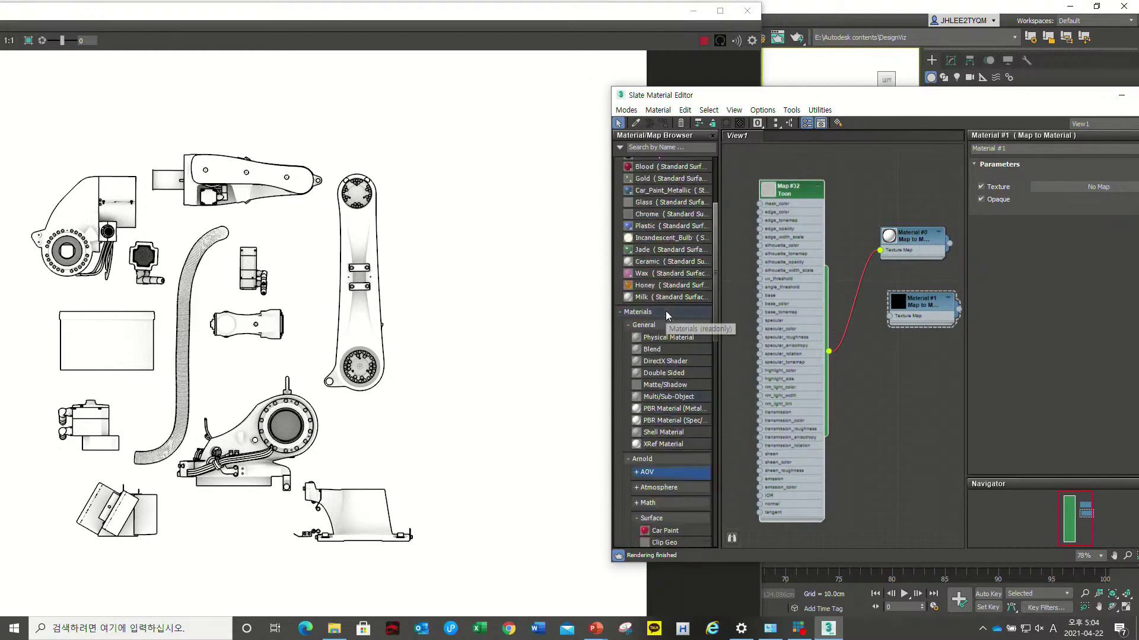
scroll(668, 315, "up", 3)
left_click(647, 147)
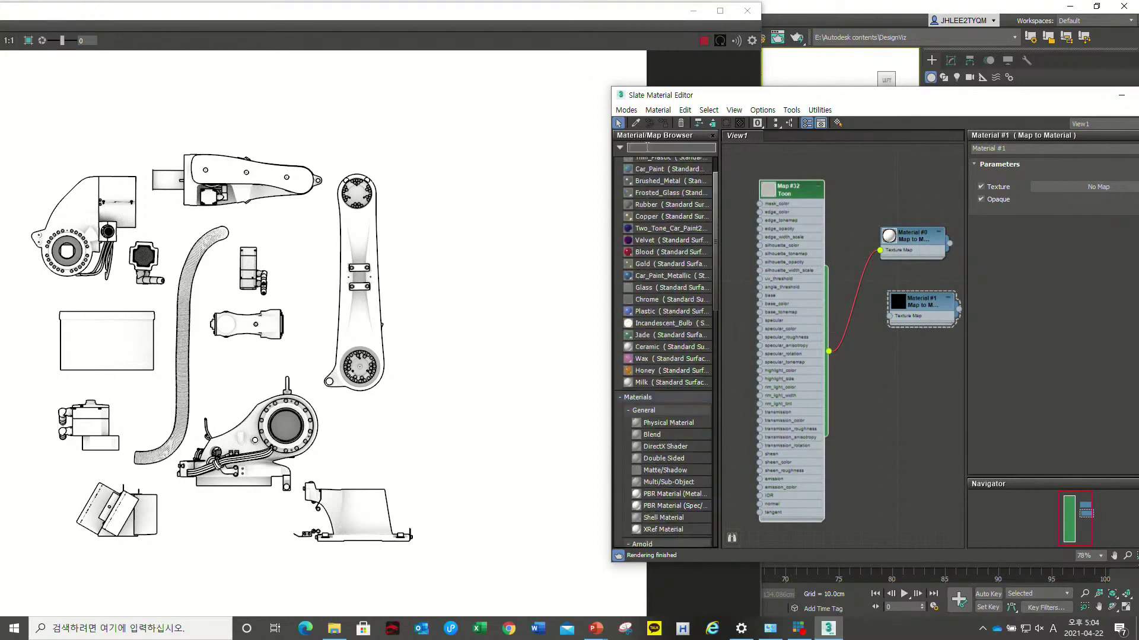
type("toon")
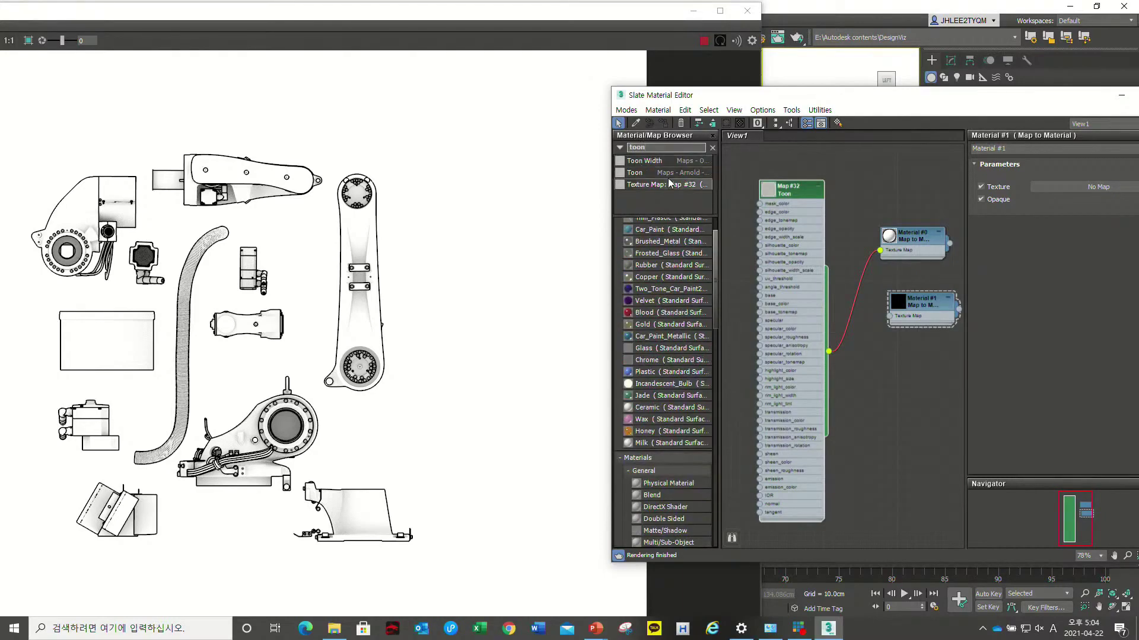
mouse_move(634, 172)
left_mouse_down()
mouse_move(810, 178)
mouse_move(873, 388)
left_mouse_up()
mouse_move(923, 321)
left_mouse_down()
mouse_move(942, 379)
mouse_move(960, 378)
left_mouse_up()
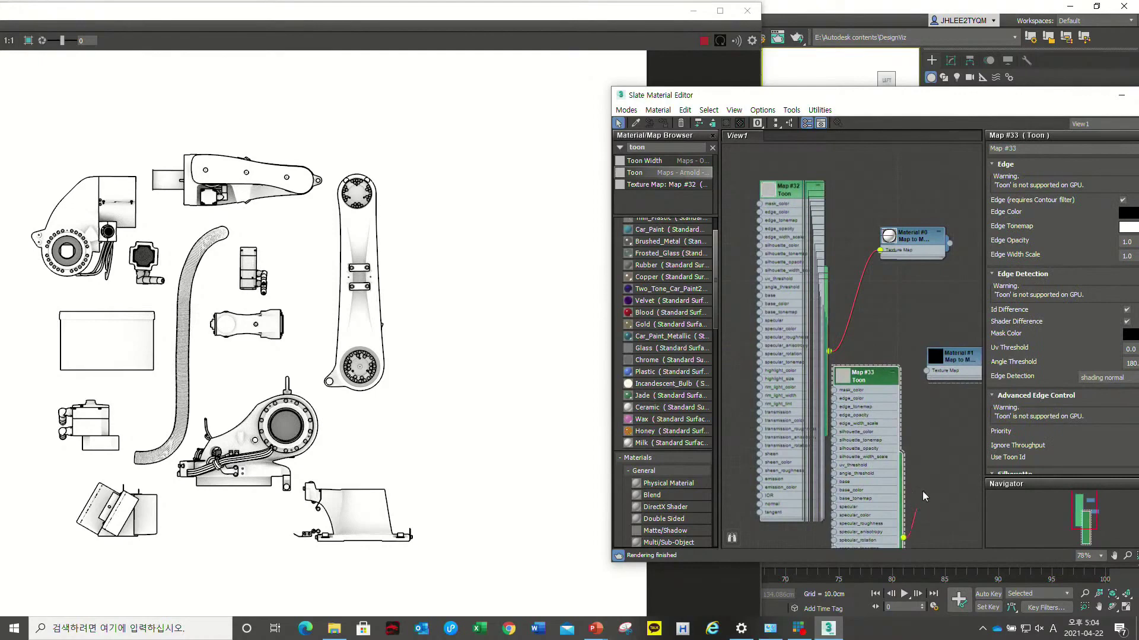
mouse_move(923, 515)
left_mouse_down()
mouse_move(926, 371)
mouse_move(970, 335)
mouse_move(970, 310)
left_mouse_up()
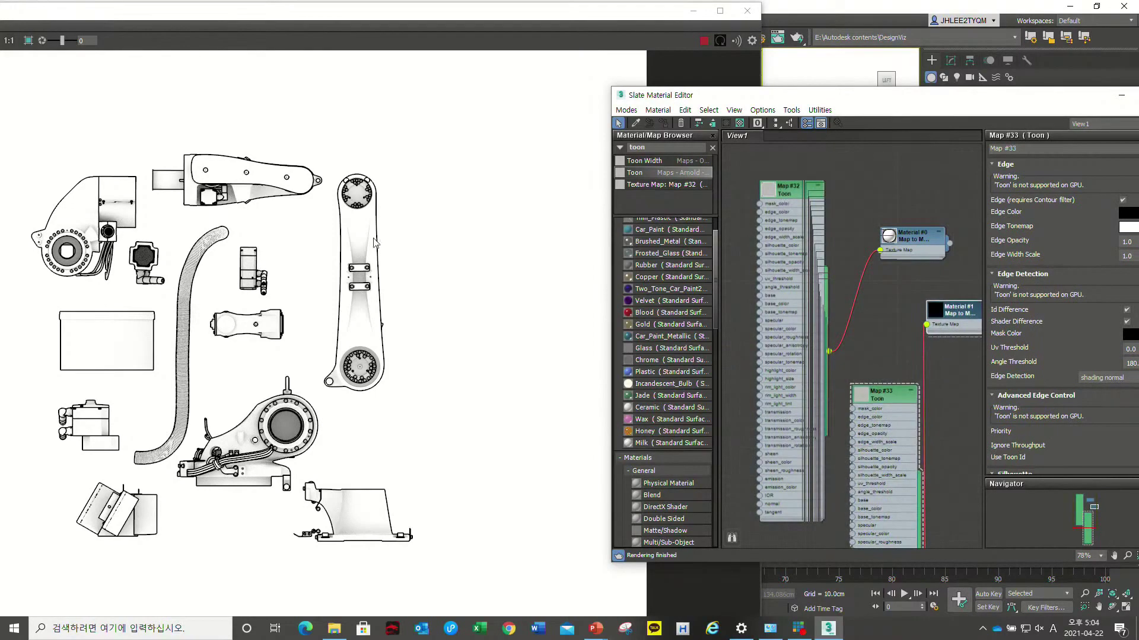
left_click_drag(802, 246, 791, 246)
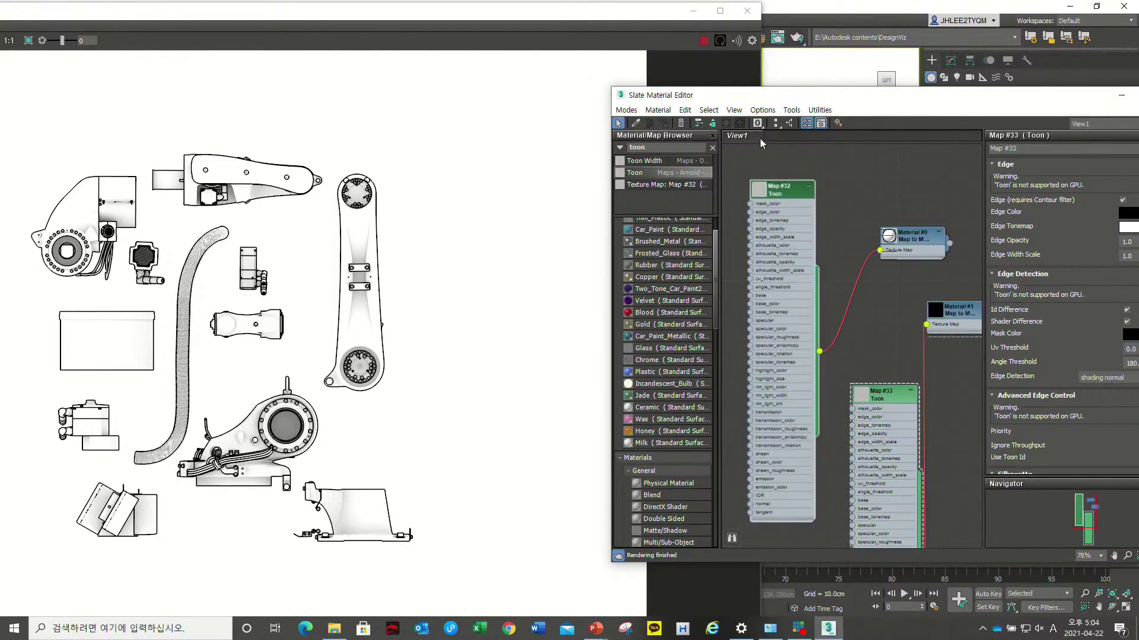
left_click(693, 11)
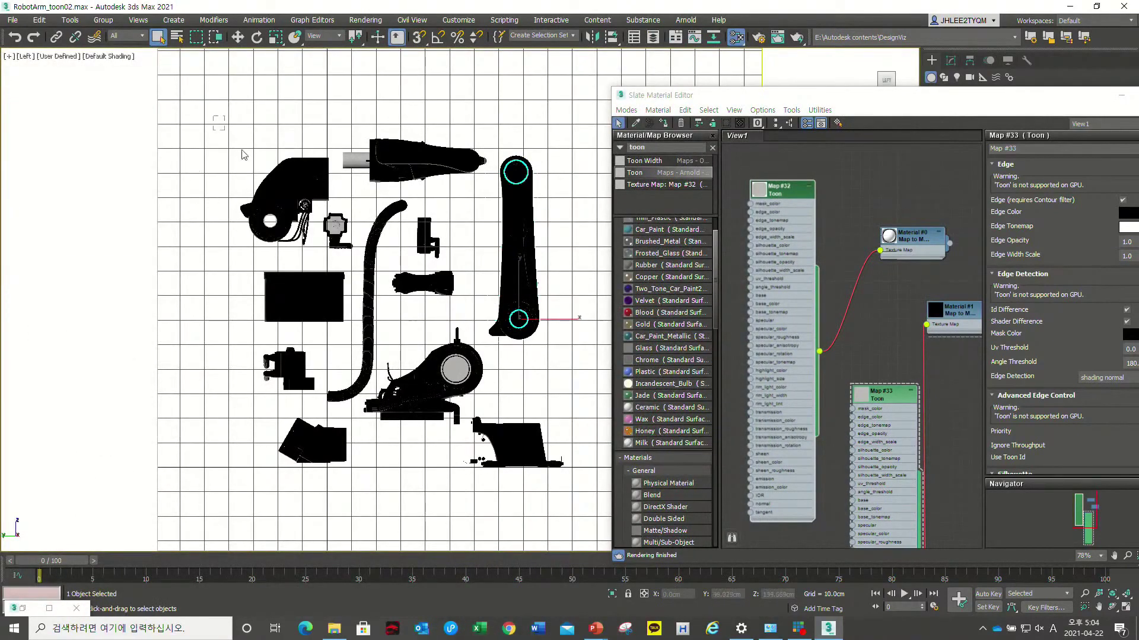
- Select all 268 robot parts and display Map #32's Toon parameters
left_click_drag(242, 155, 585, 493)
mouse_move(919, 237)
left_mouse_down()
mouse_move(916, 217)
mouse_move(920, 229)
left_mouse_up()
left_click(784, 189)
left_click_drag(784, 190, 775, 180)
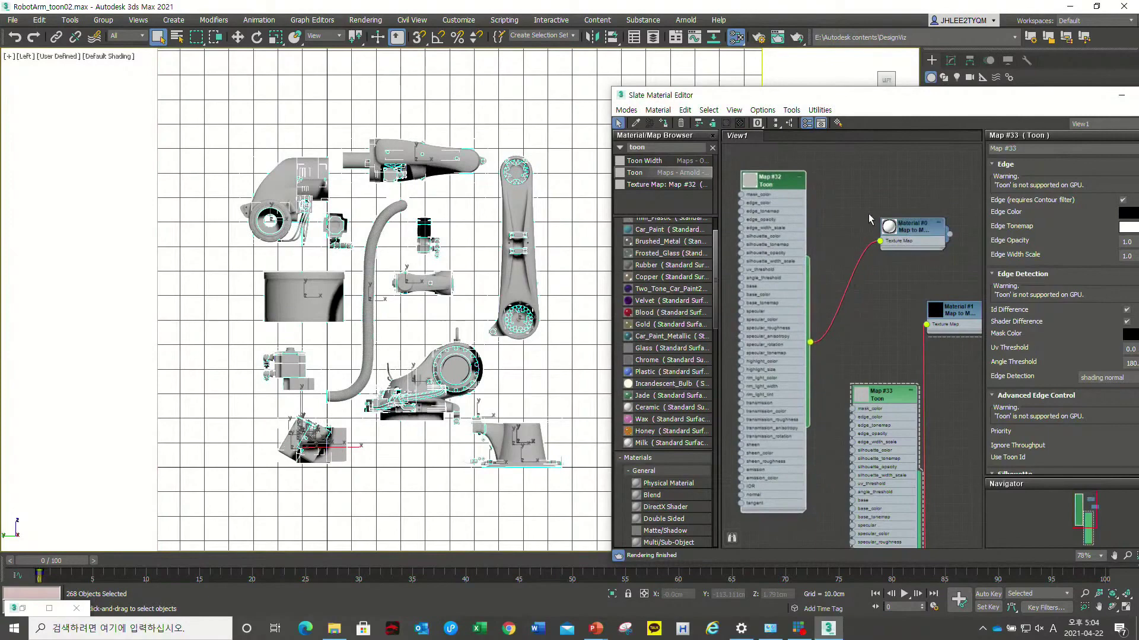
double_click(749, 198)
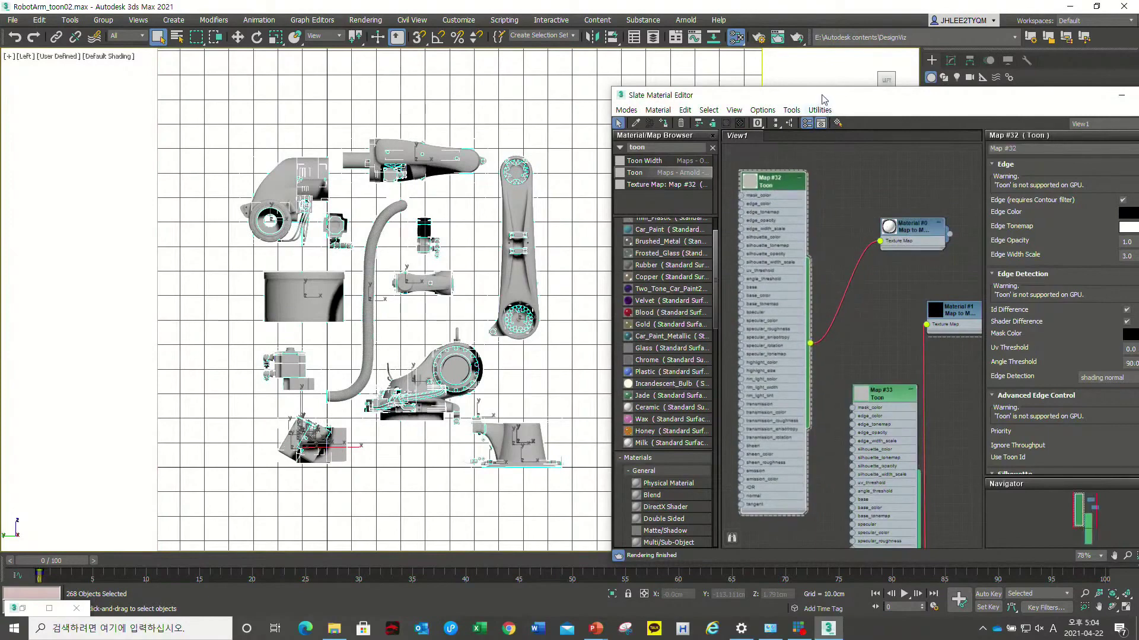
left_click_drag(824, 99, 728, 93)
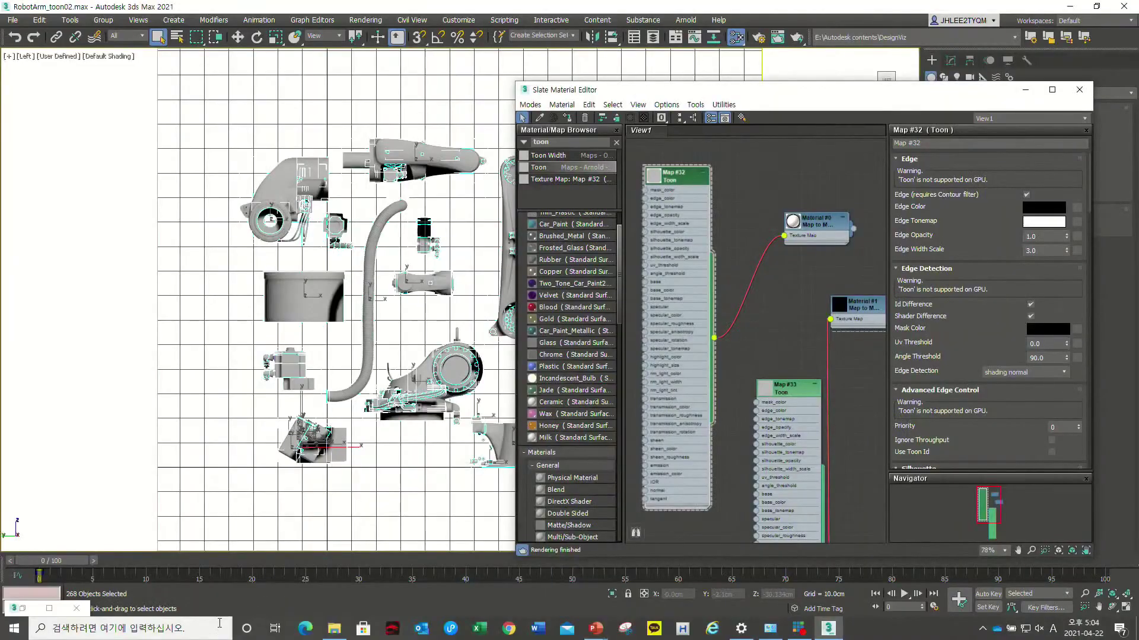
- Restore the rendered toon frame, then switch to the PowerPoint summary slide
left_click(49, 610)
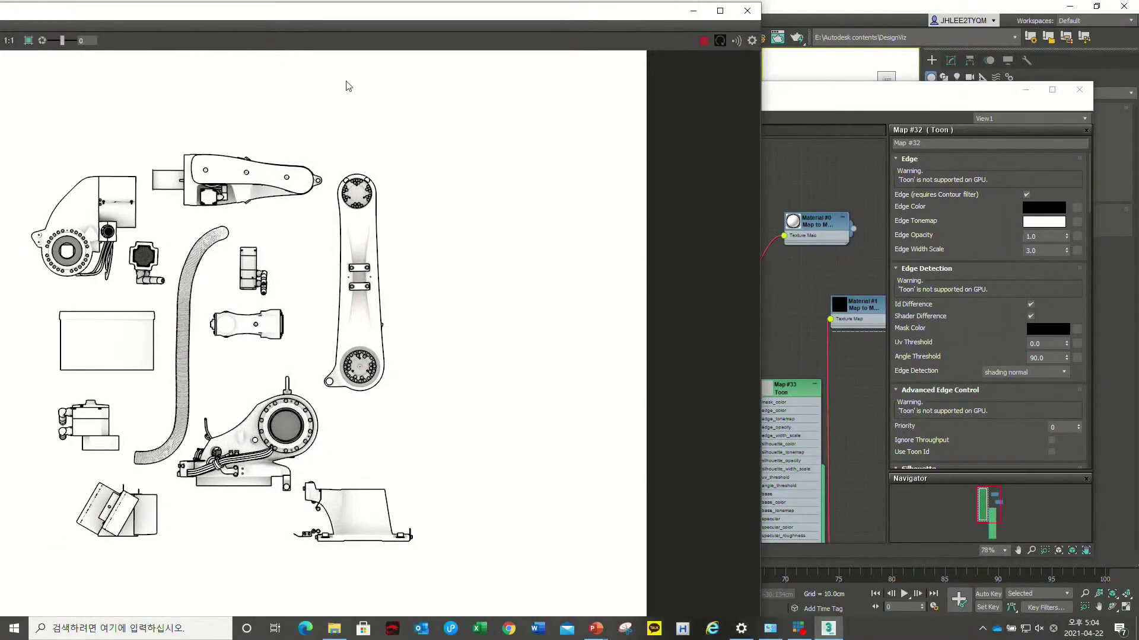
left_click_drag(280, 29, 337, 28)
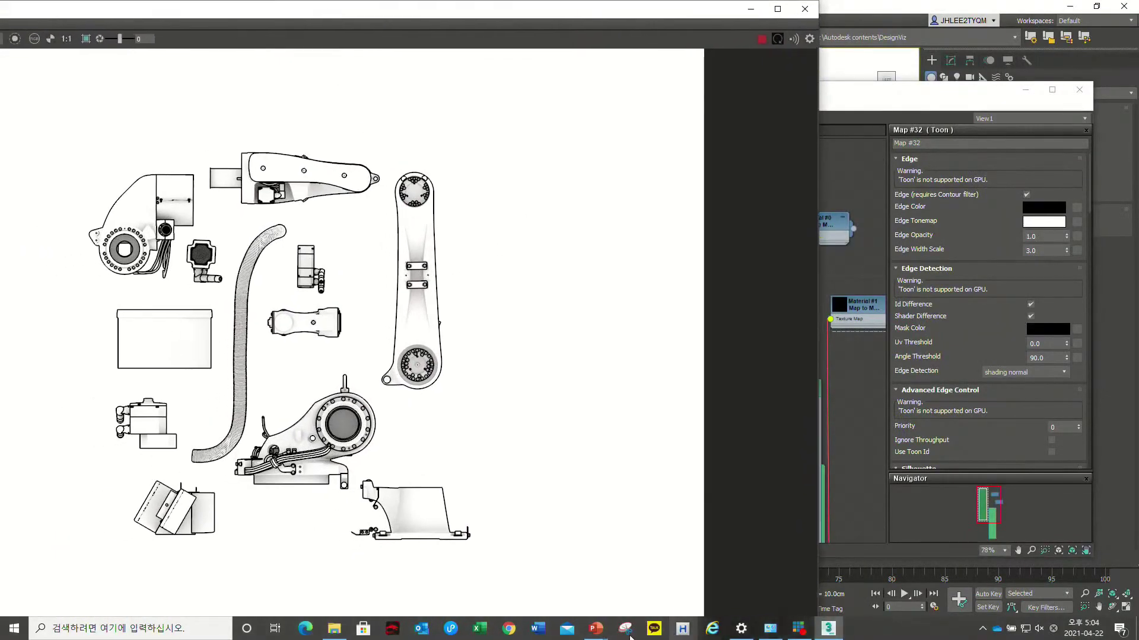
mouse_move(595, 628)
left_click(638, 577)
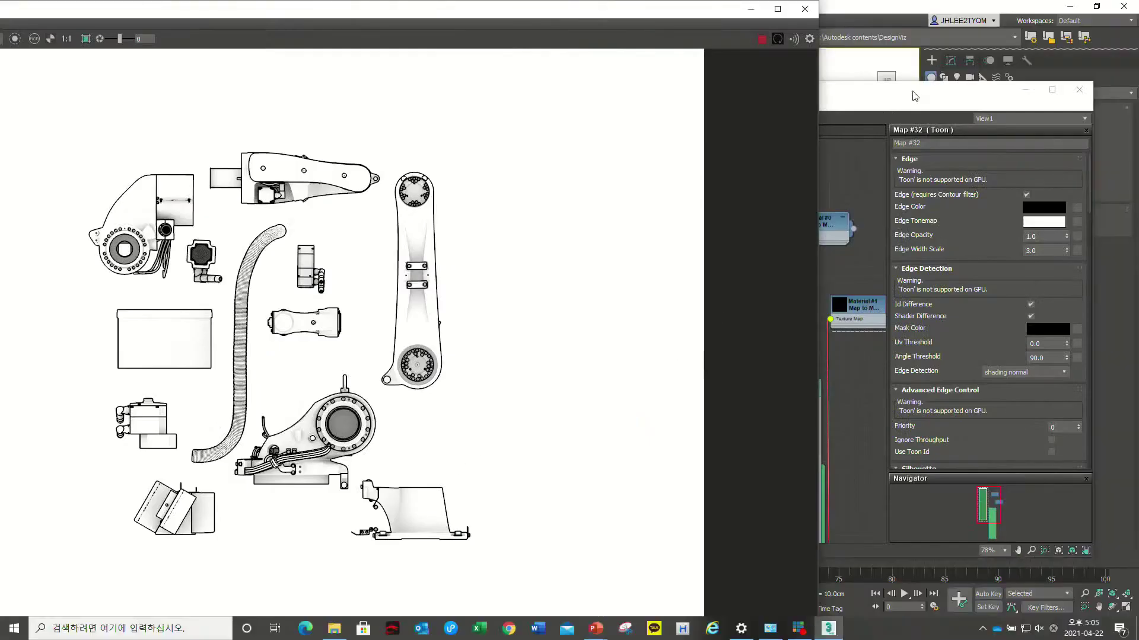
mouse_move(915, 96)
left_mouse_down()
mouse_move(625, 90)
mouse_move(695, 90)
mouse_move(698, 103)
left_mouse_up()
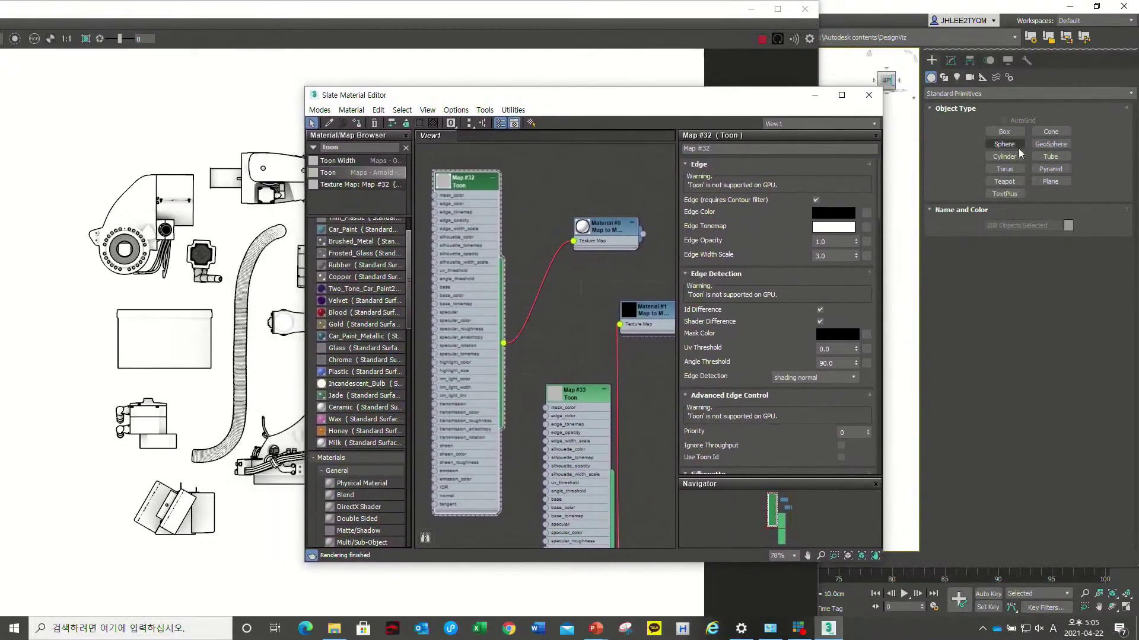
- Open Render Setup and show the Arnold Renderer settings
left_click_drag(702, 105, 699, 113)
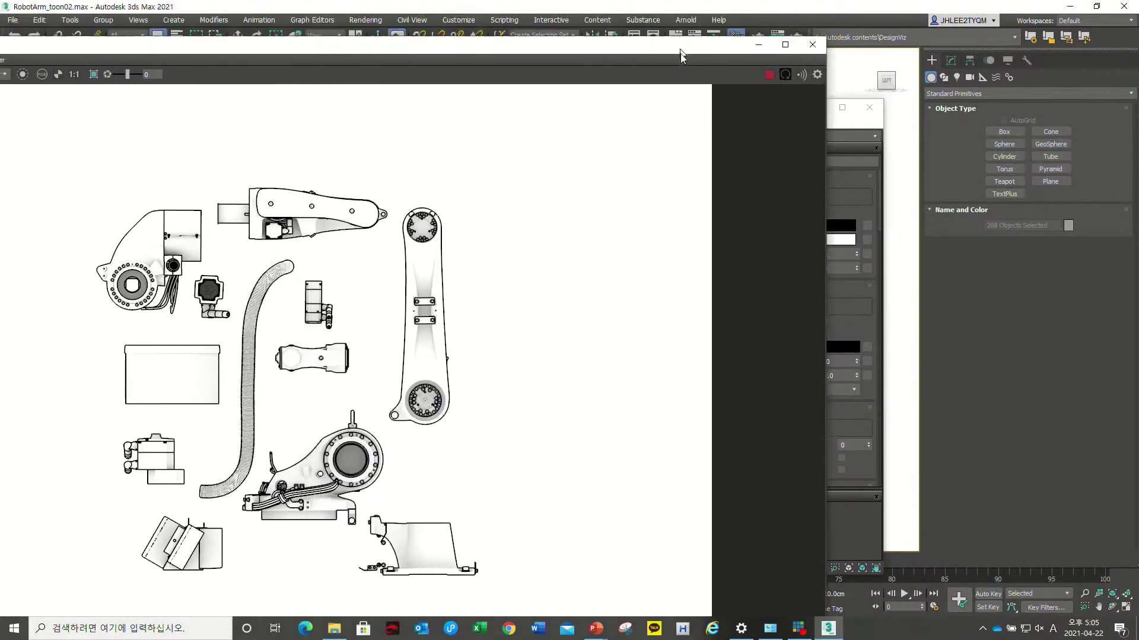
left_click(709, 59)
left_click(758, 38)
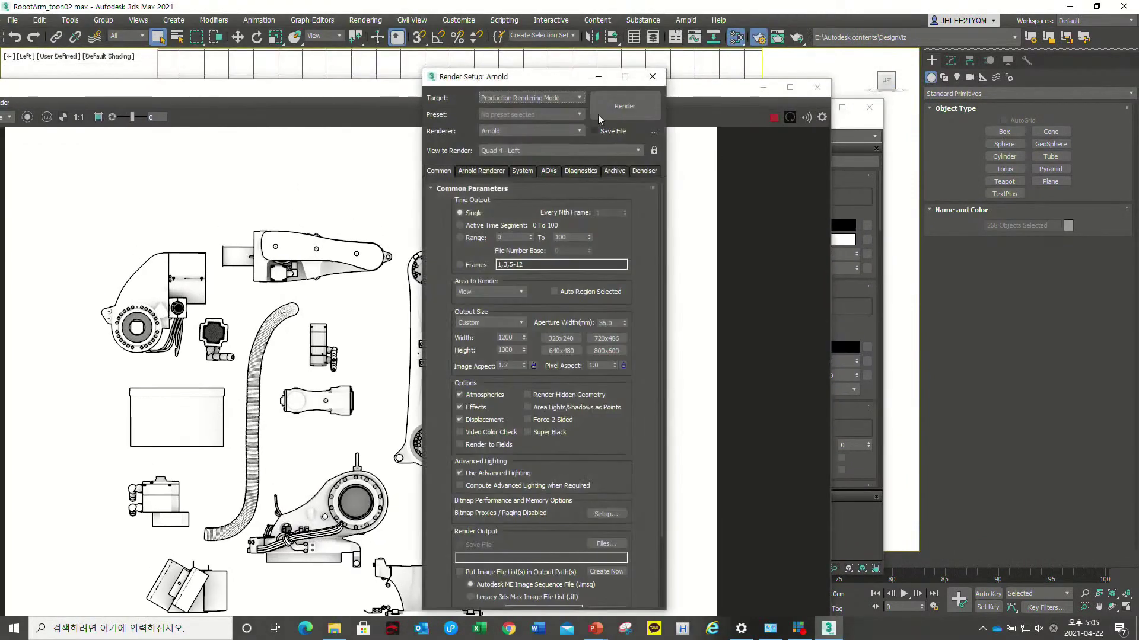
left_click_drag(557, 83, 705, 52)
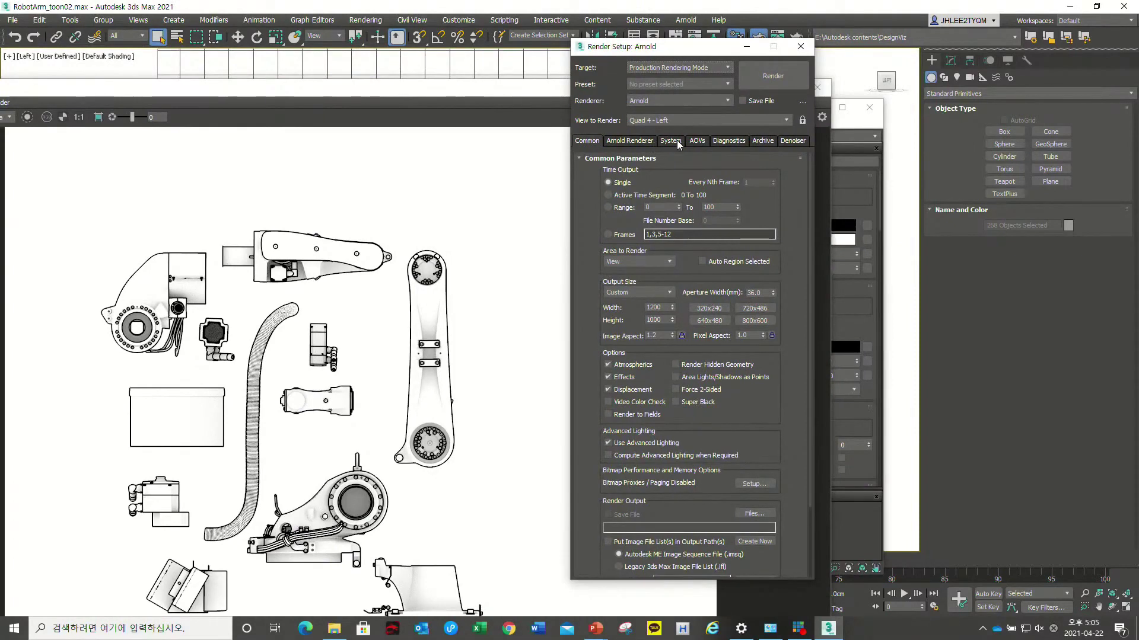
left_click(677, 140)
left_click(622, 140)
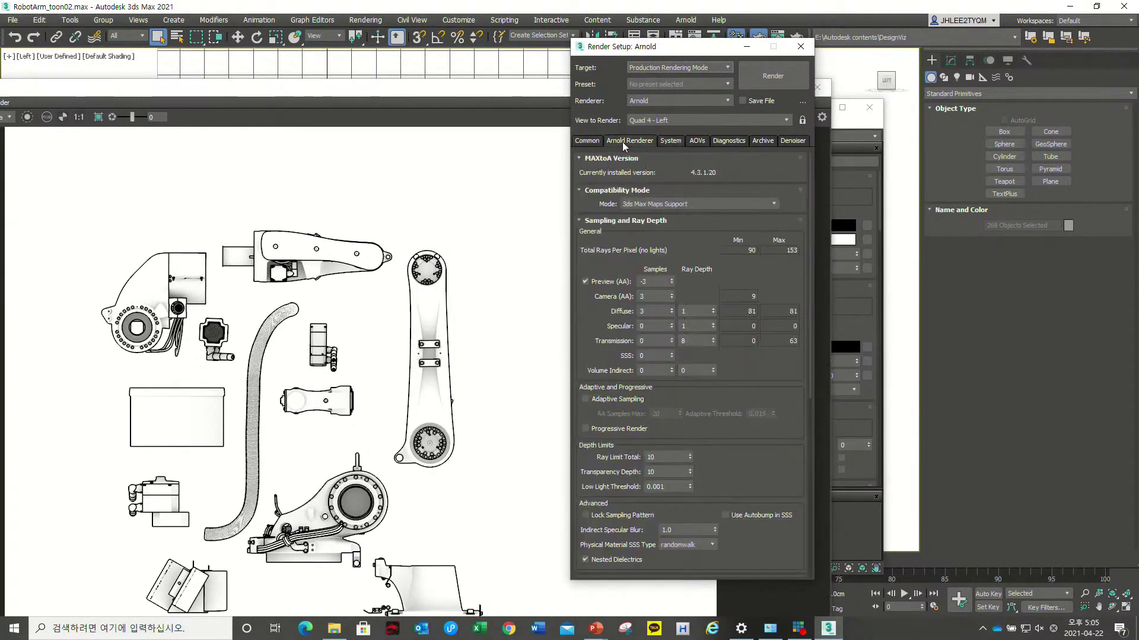
- Set the Arnold sample pixel filter type to Contour at width 2.0, after a brief Gaussian trial
scroll(653, 249, "down", 1)
scroll(640, 309, "down", 3)
scroll(629, 367, "down", 3)
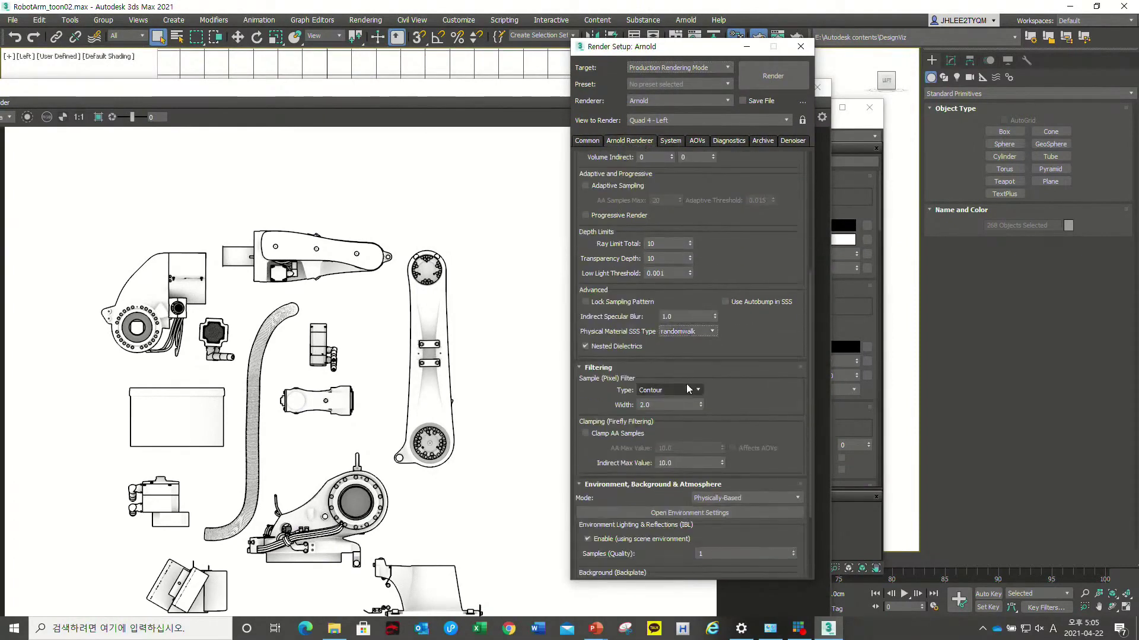
left_click(590, 367)
left_click(590, 367)
left_click(590, 368)
left_click(667, 390)
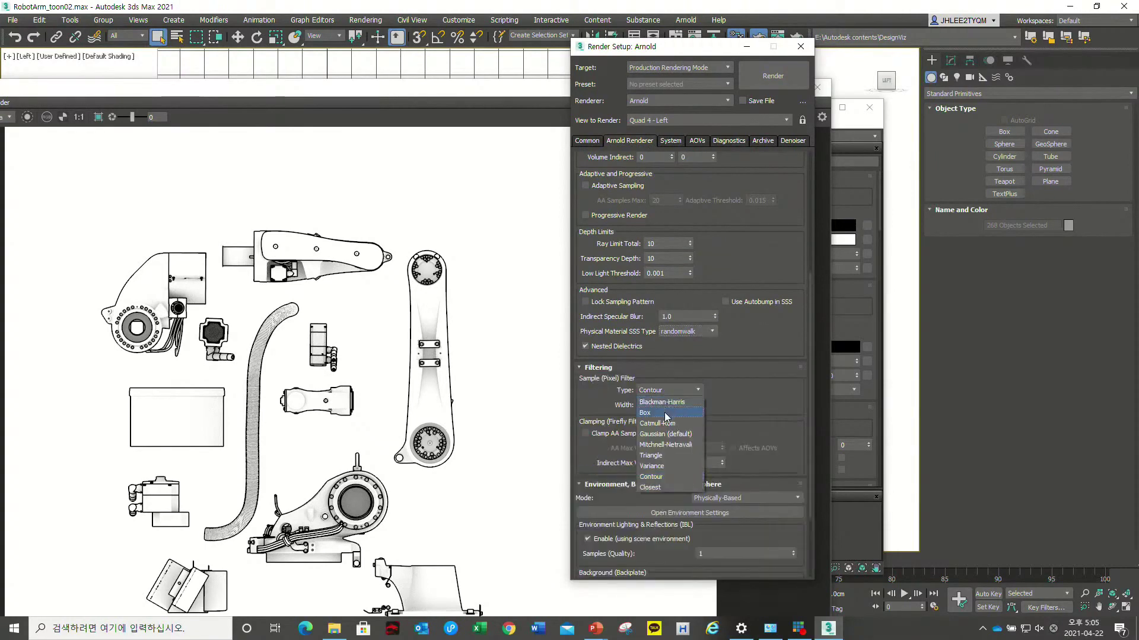
left_click(669, 440)
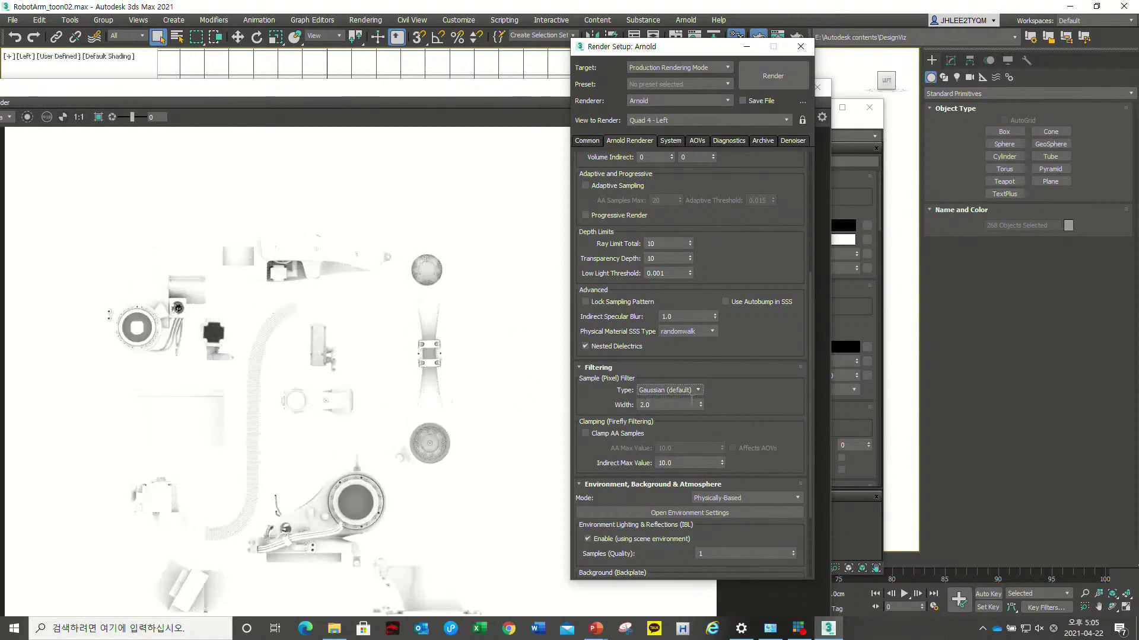
left_click(664, 390)
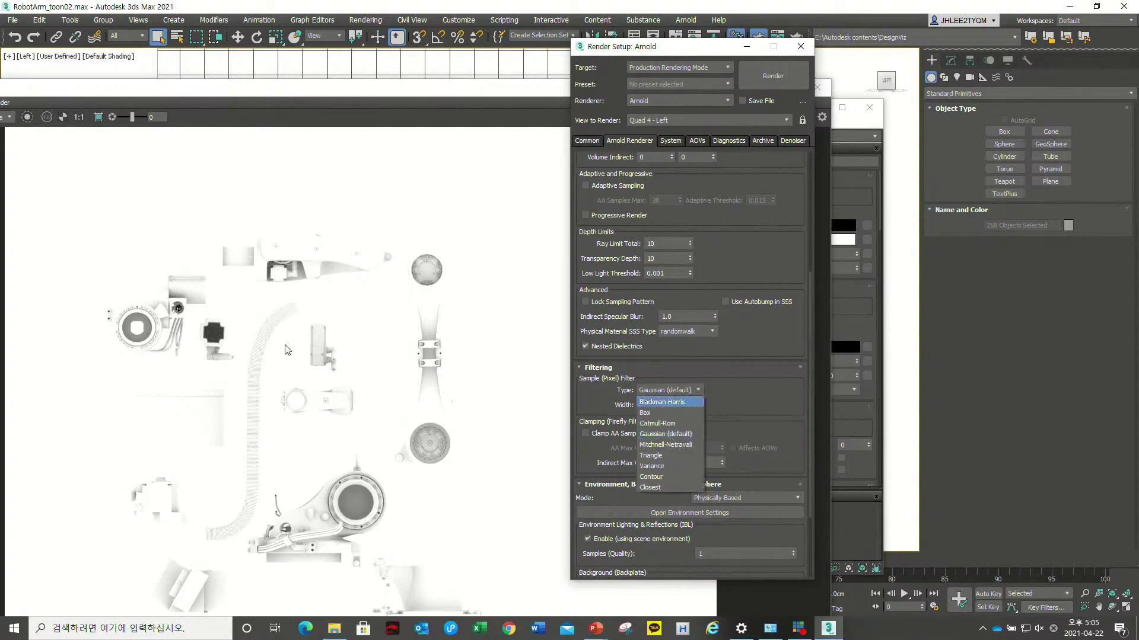
left_click(664, 390)
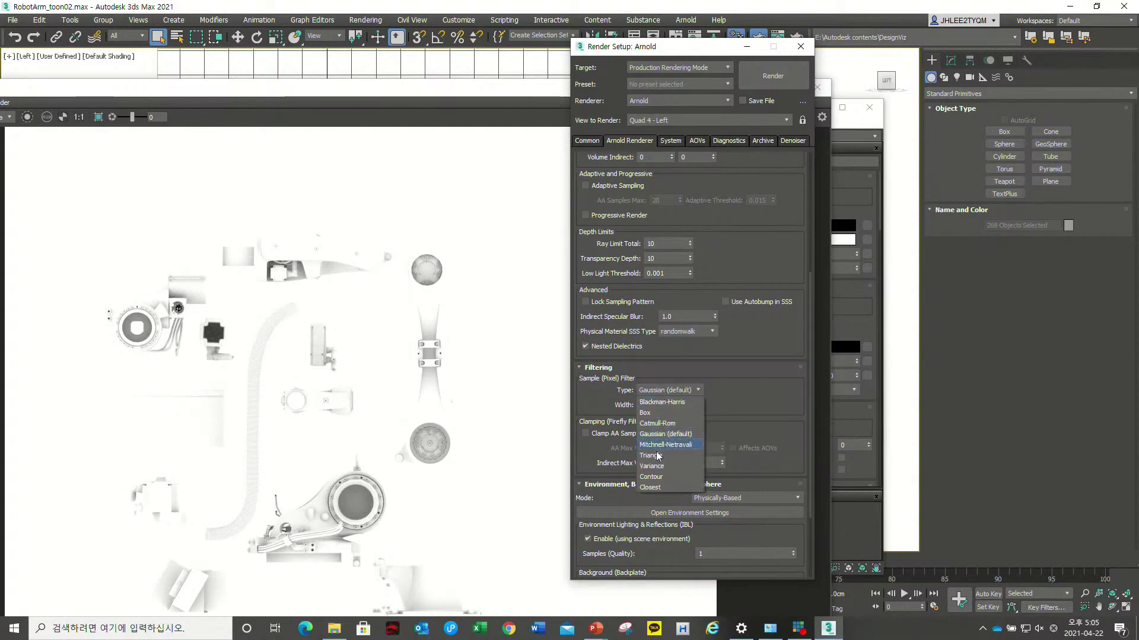
left_click(657, 477)
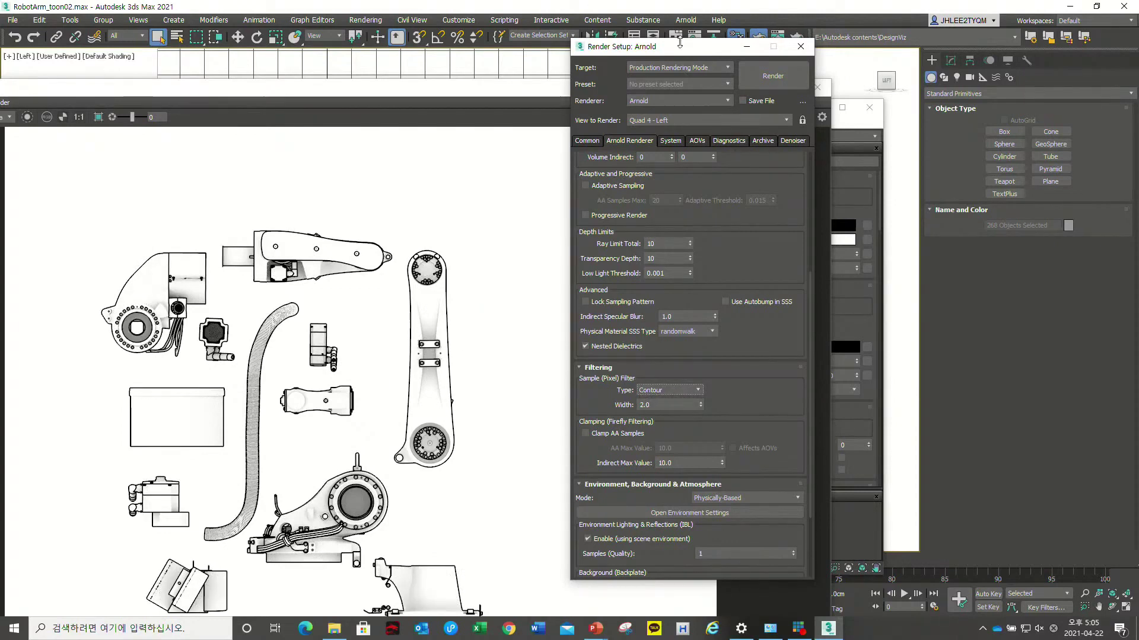
left_click_drag(684, 50, 619, 62)
left_click(730, 60)
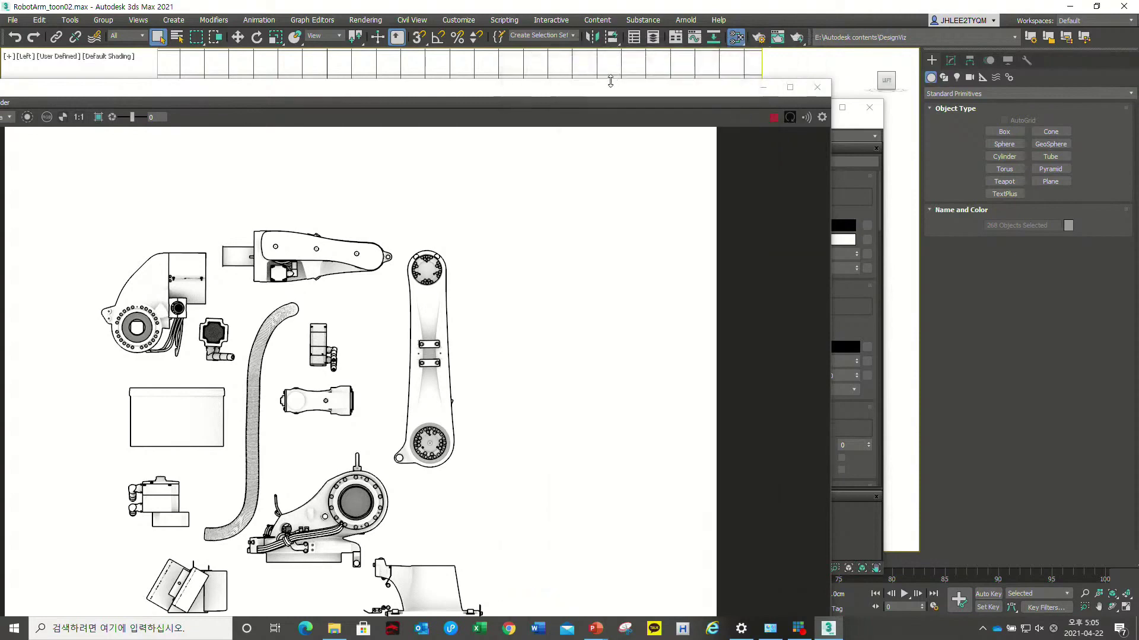
- Try a red Toon edge colour on Map #32, then set it back to black
left_click(846, 107)
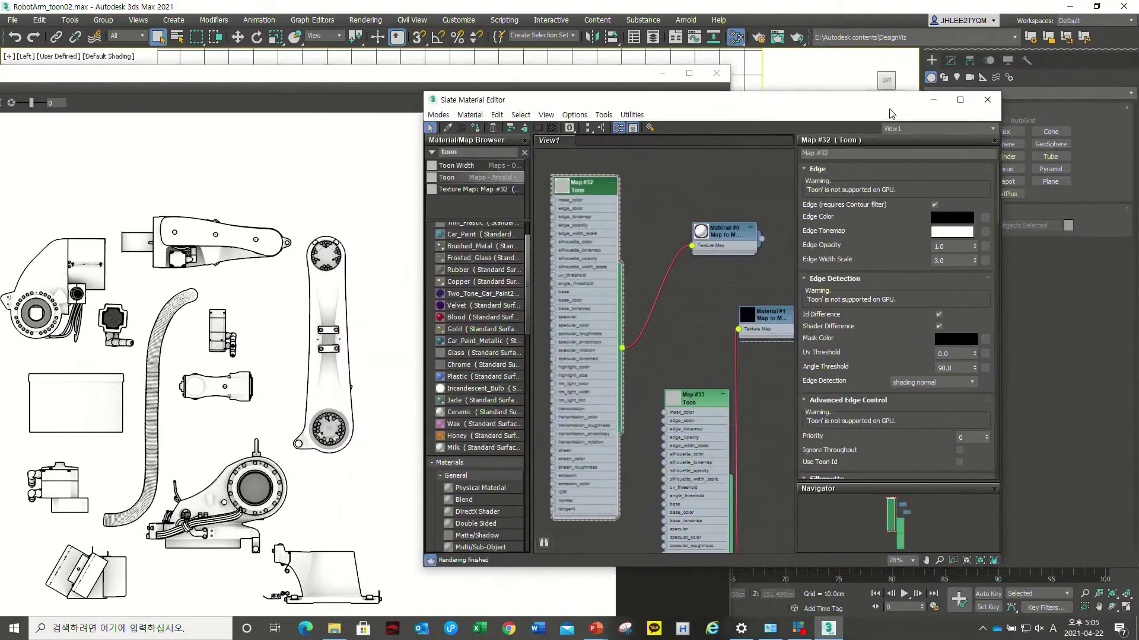
left_click(949, 218)
left_click_drag(404, 77, 457, 77)
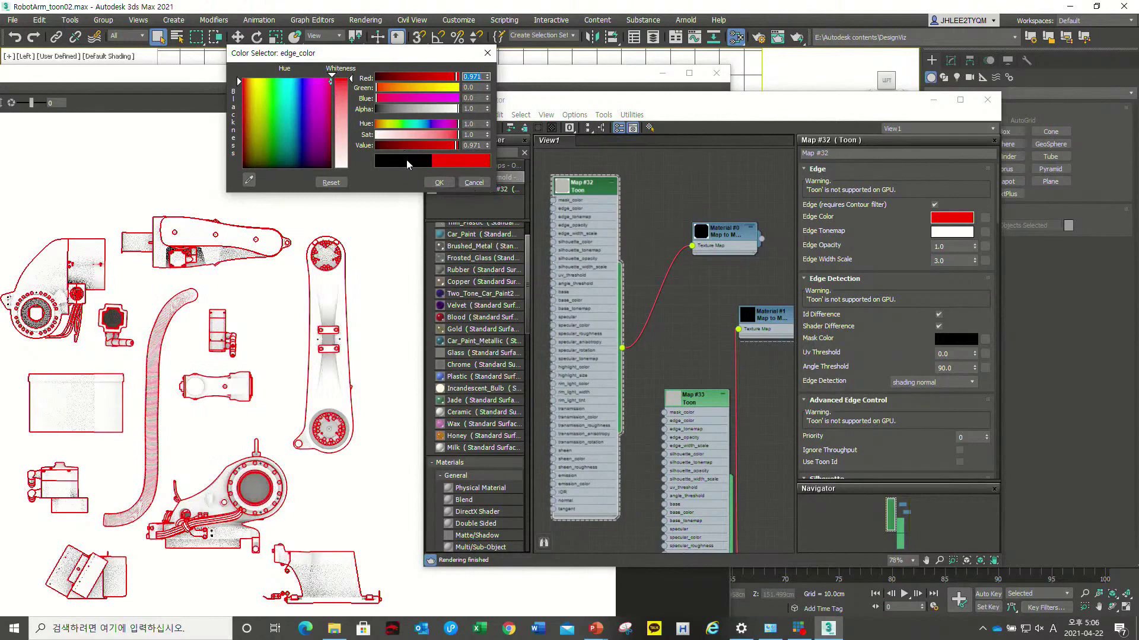
left_click_drag(405, 145, 374, 146)
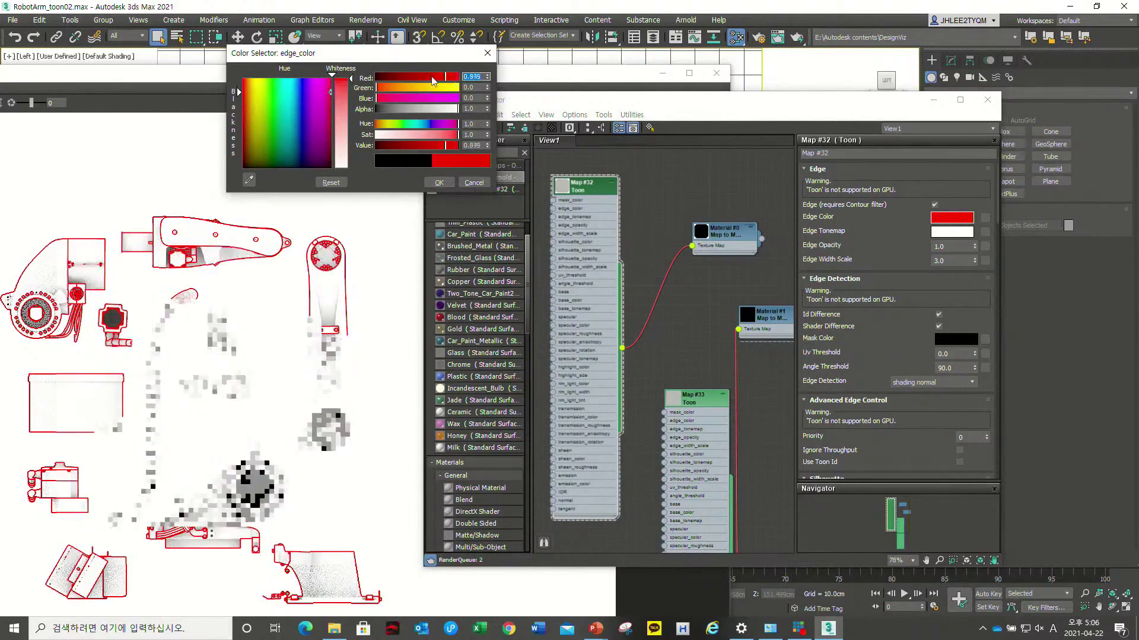
left_click(439, 183)
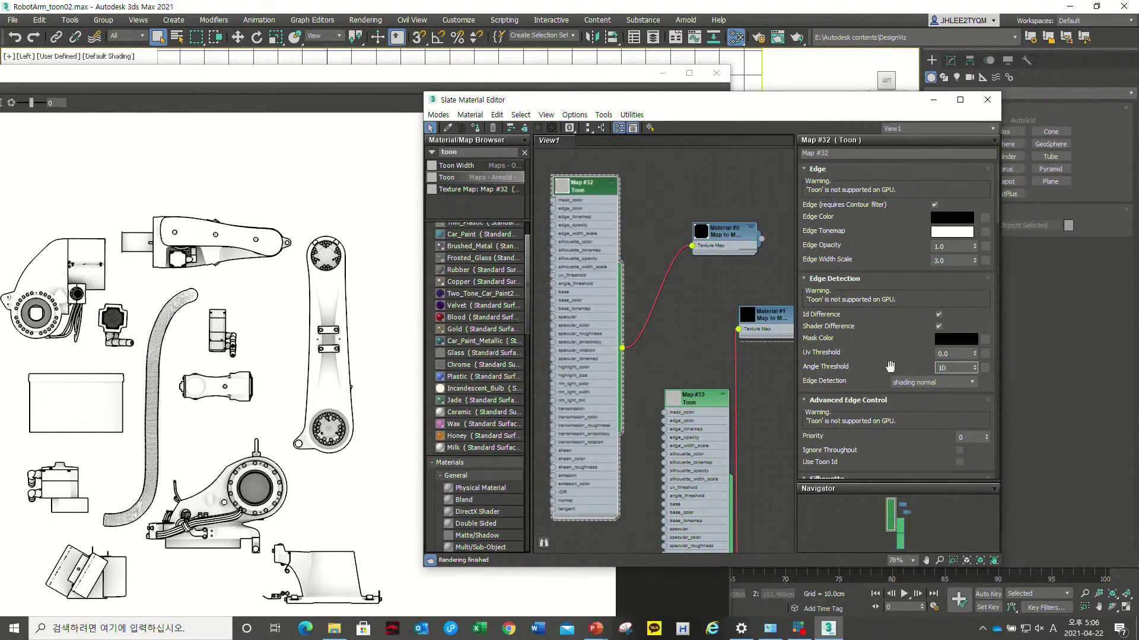
- Try Toon Angle Threshold values 10 and 45, settling on 90
key("Return")
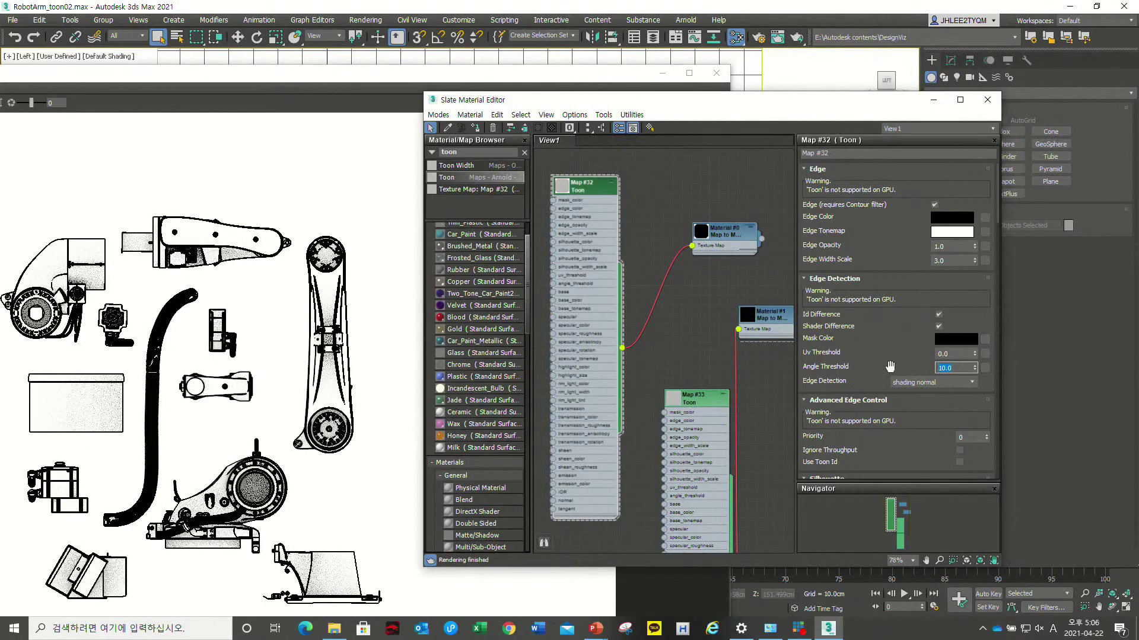
type("45")
key("Return")
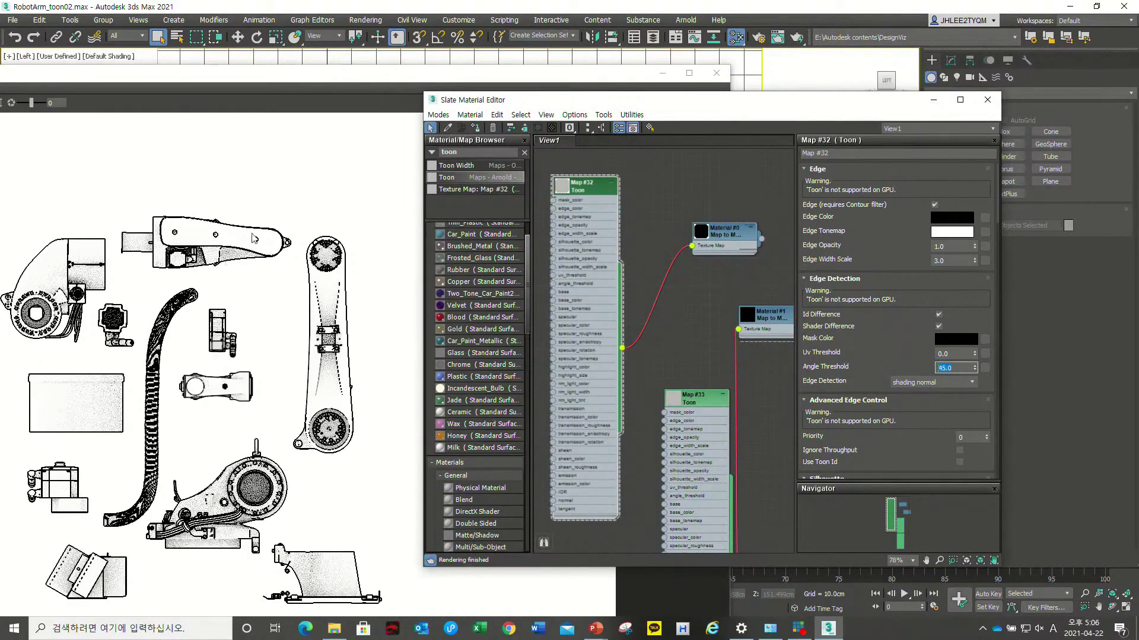
type("9")
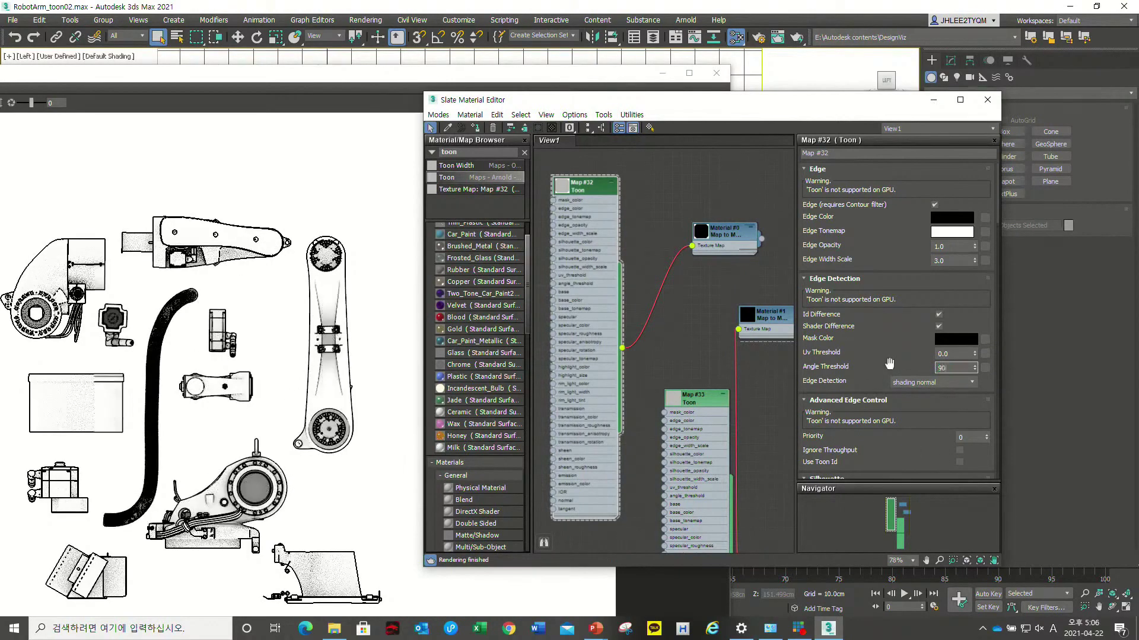
type("0")
key("Return")
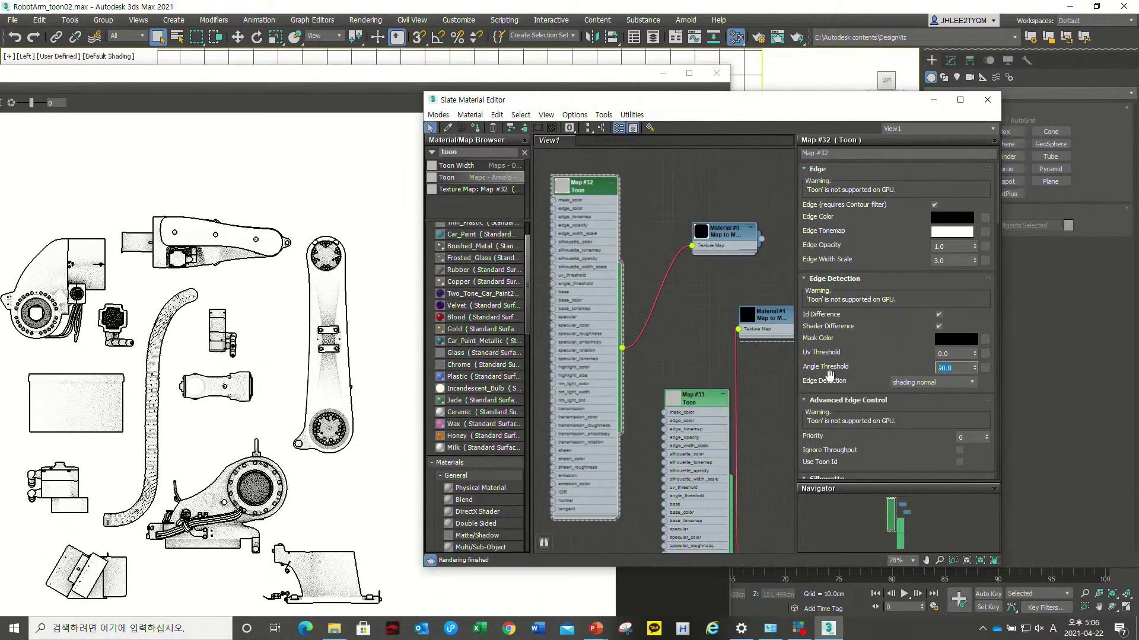
left_click_drag(889, 367, 891, 346)
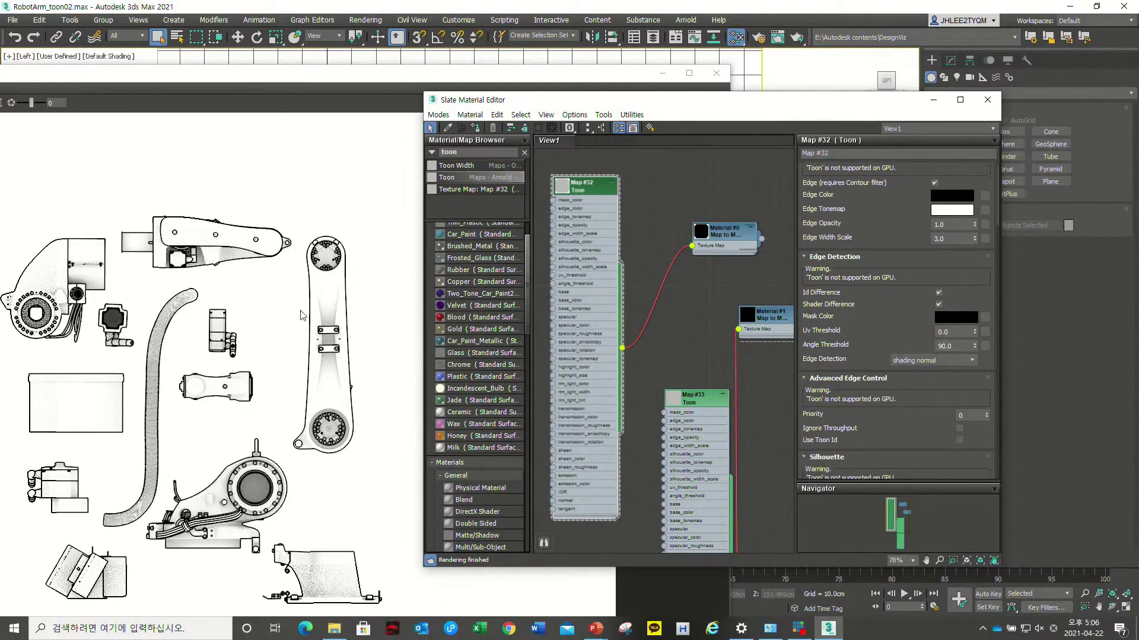
left_click_drag(862, 232, 862, 243)
type("1")
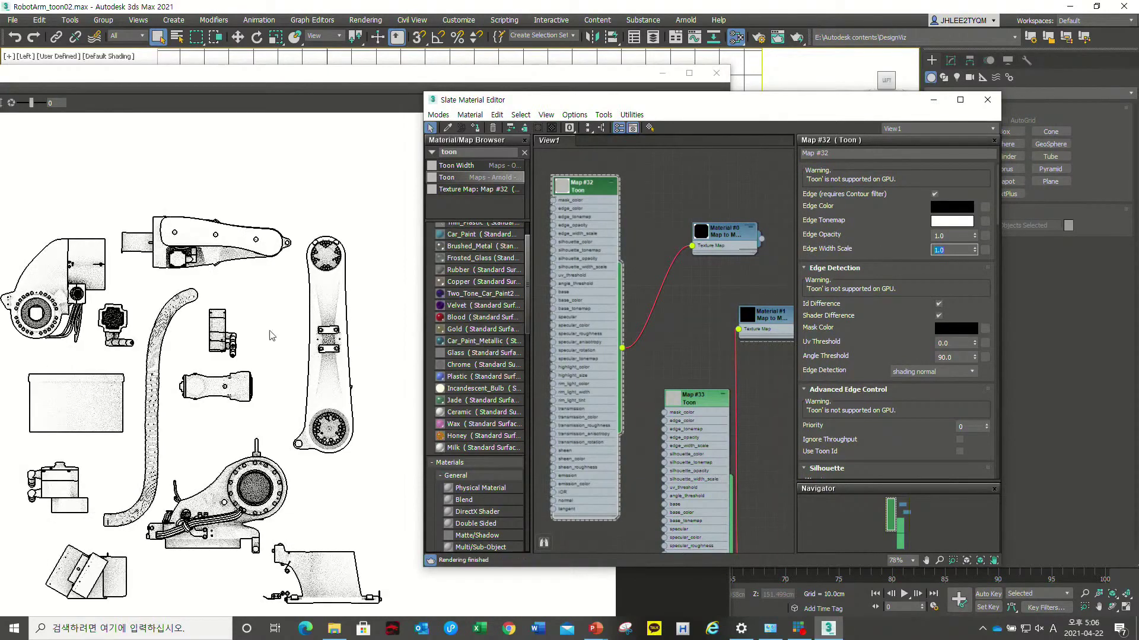
- Test a Toon Edge Width Scale of 0.1, then restore it to 1.0
type("0.1")
key("Return")
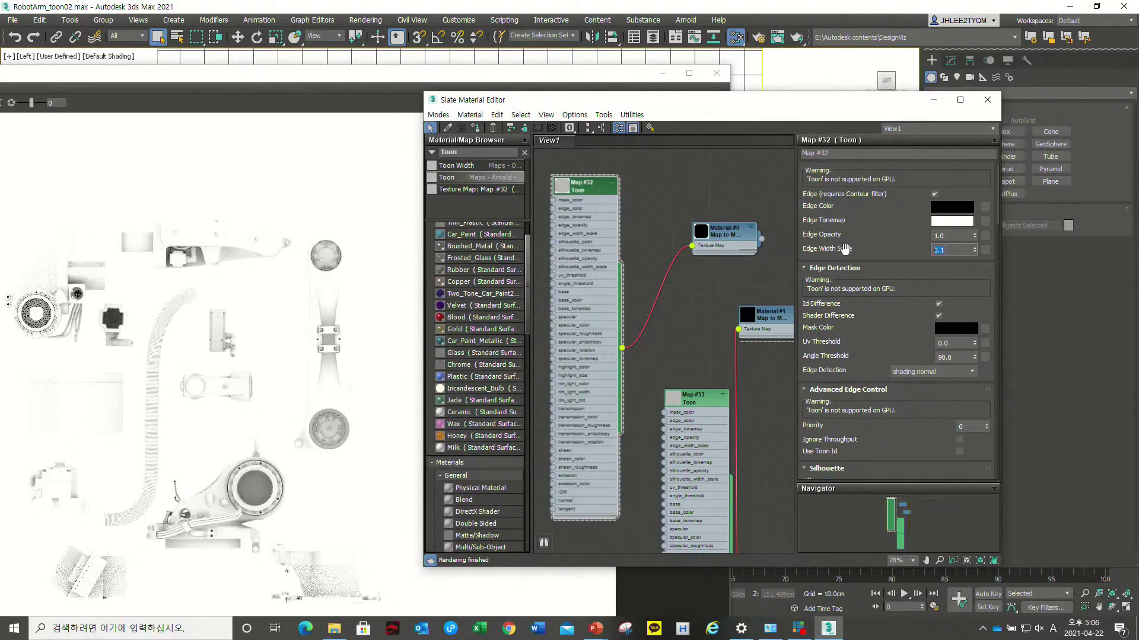
type("1")
key("Return")
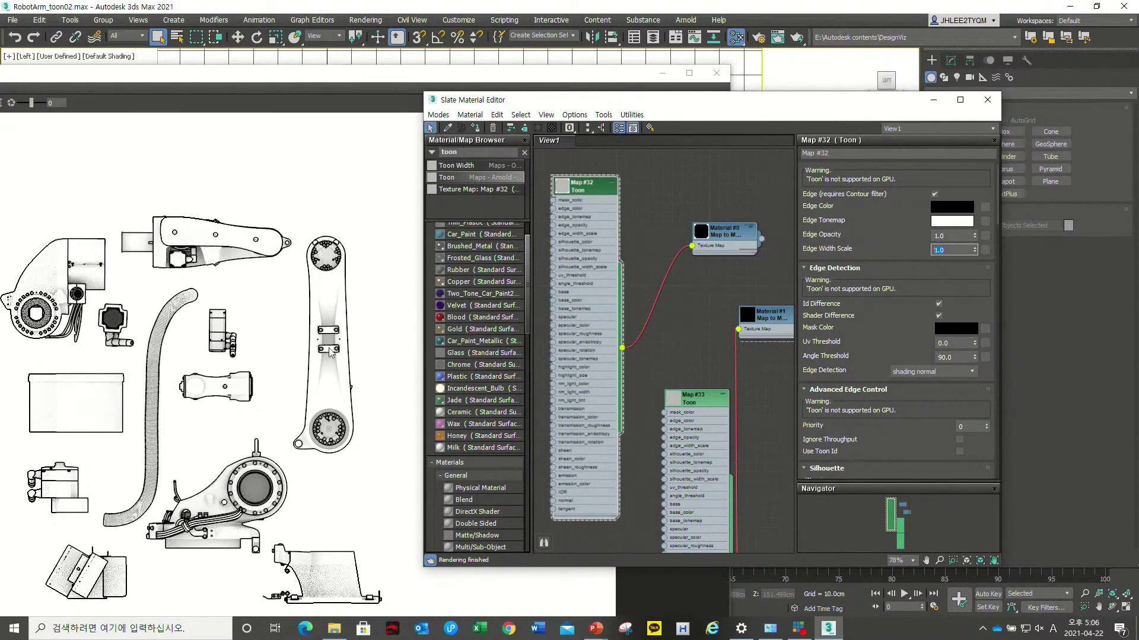
- Set the Toon Angle Threshold to 45
left_click(952, 357)
type("45")
key("Return")
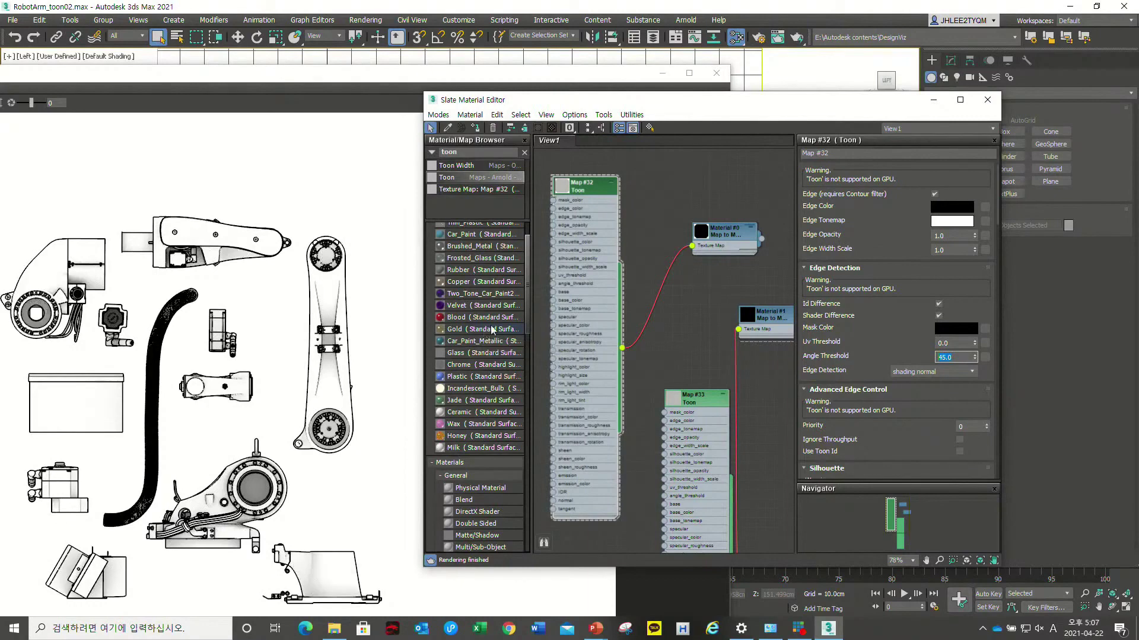
scroll(889, 365, "down", 1)
- Change Map #32's Toon Base Color from white to a 0.966 light grey
scroll(889, 365, "down", 3)
scroll(888, 366, "down", 3)
scroll(888, 367, "down", 3)
scroll(887, 369, "down", 3)
scroll(885, 374, "down", 3)
scroll(881, 379, "down", 3)
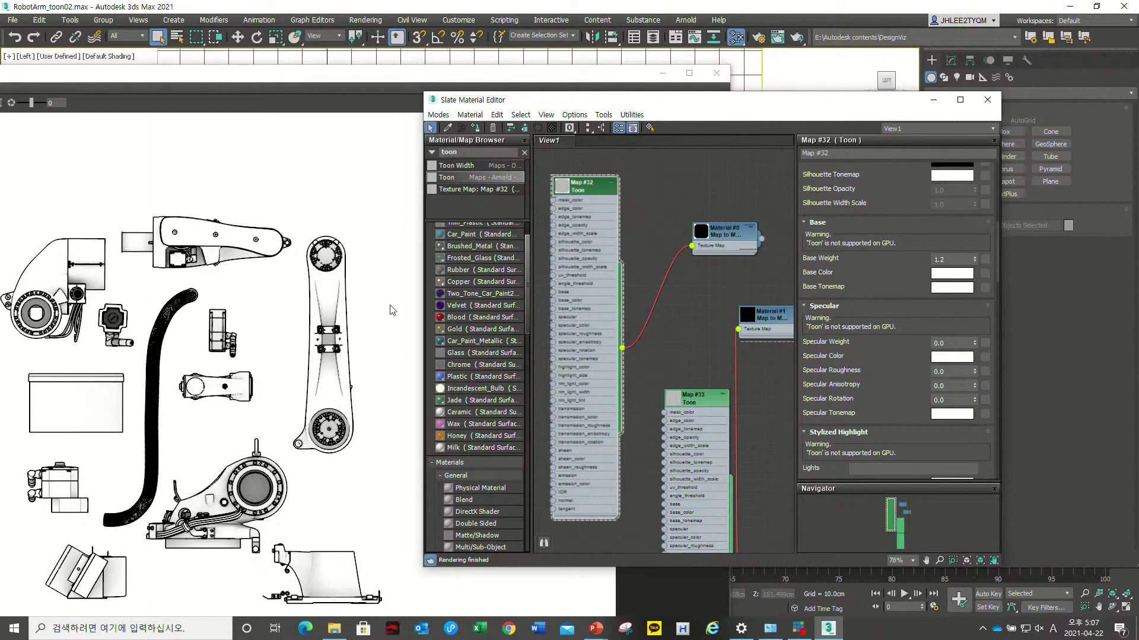
left_click(950, 277)
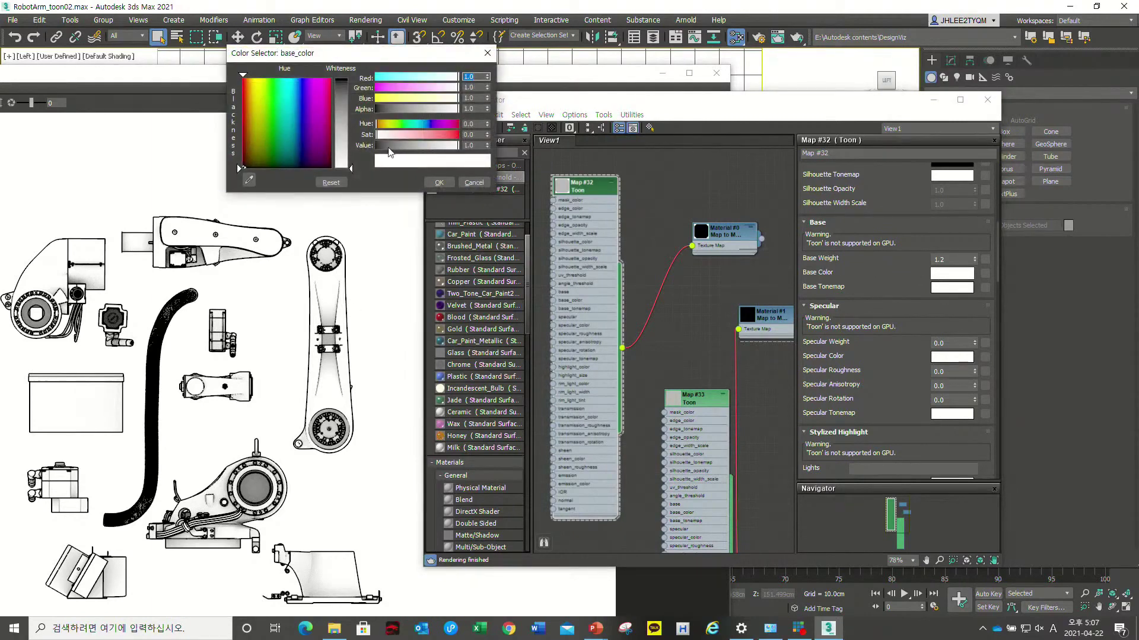
mouse_move(352, 169)
left_mouse_down()
mouse_move(351, 102)
mouse_move(351, 156)
left_mouse_up()
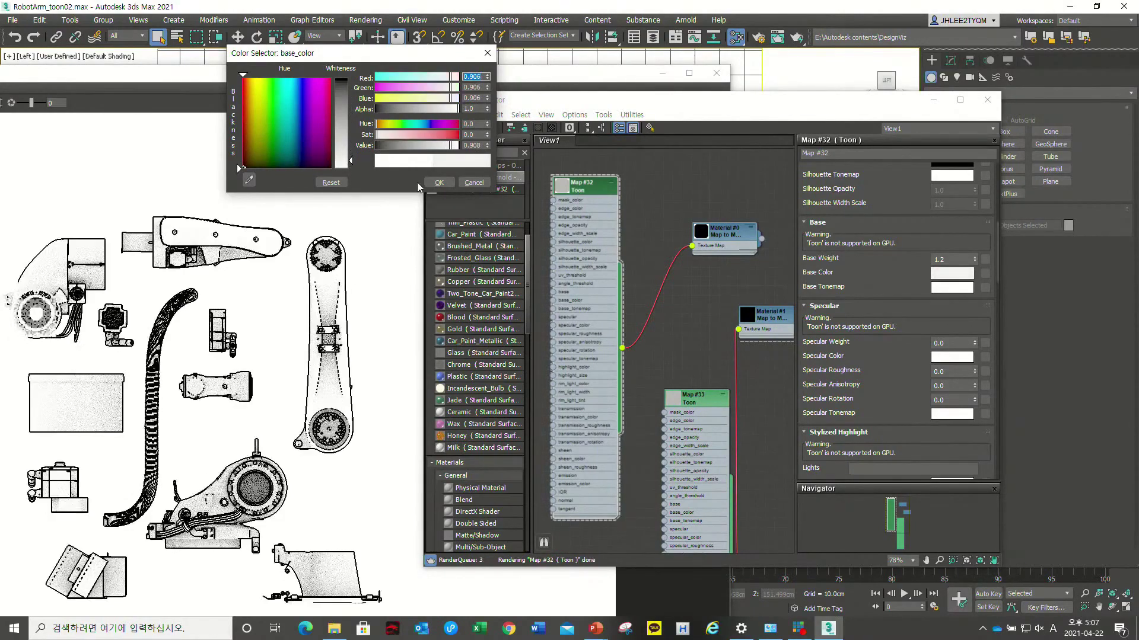
left_click(439, 182)
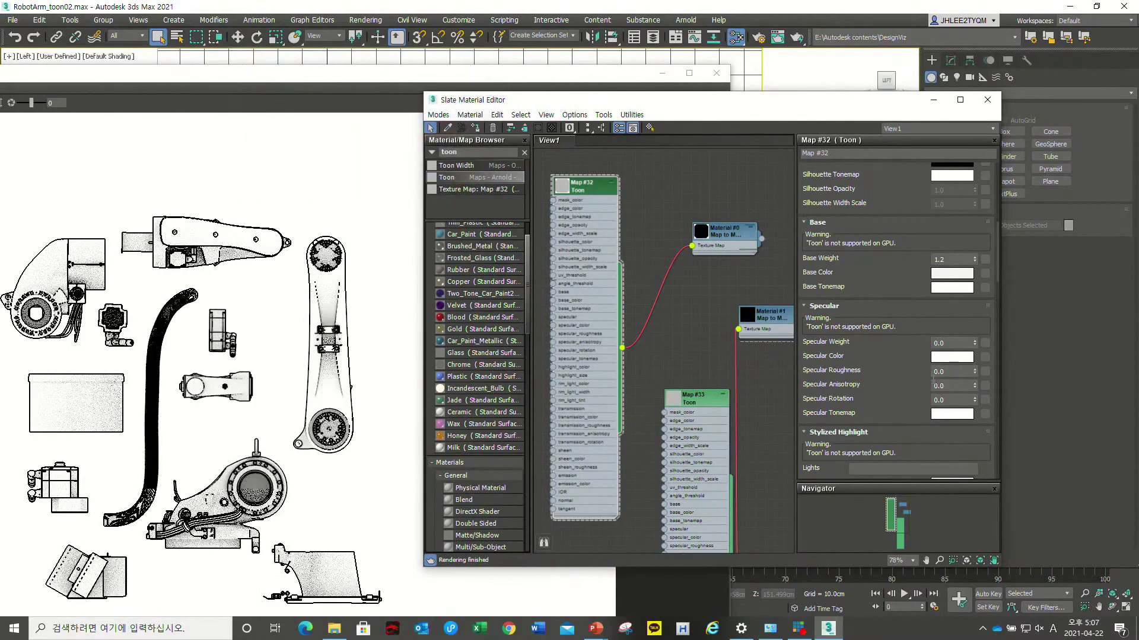
- Adjust the Toon Base Weight down and up, settling on 1.133
left_click_drag(975, 261, 979, 292)
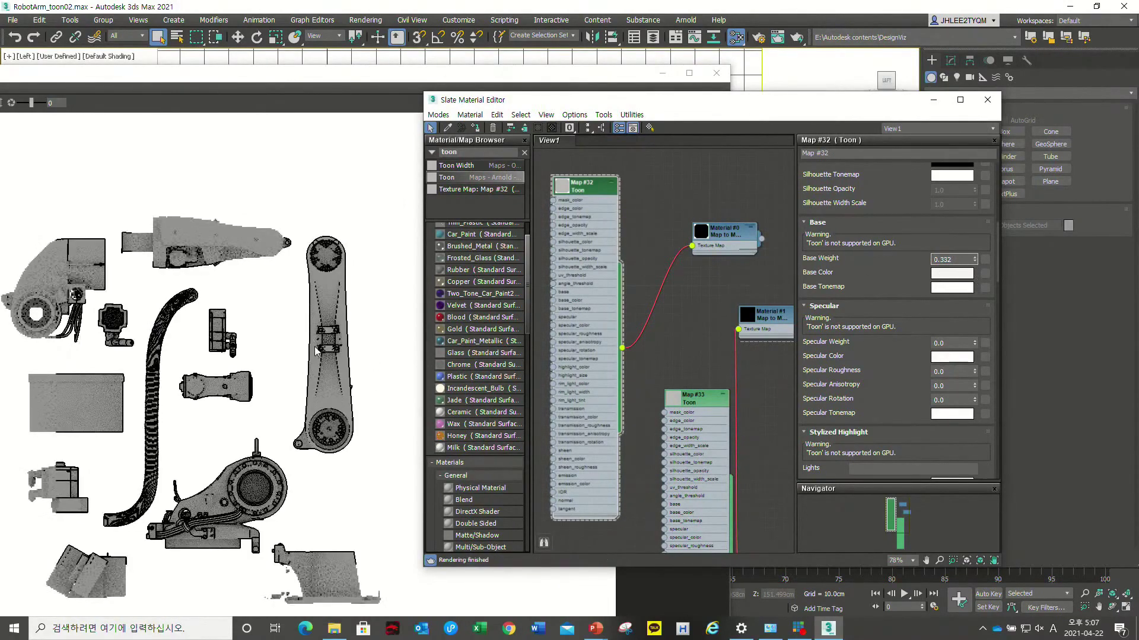
left_click_drag(974, 260, 980, 202)
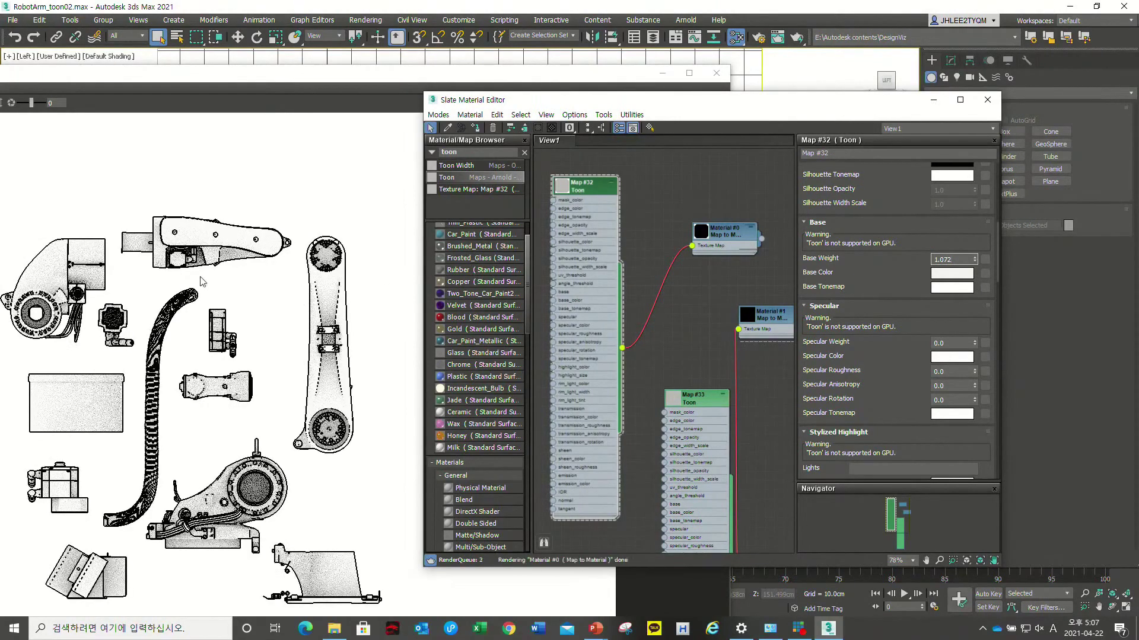
left_click(974, 258)
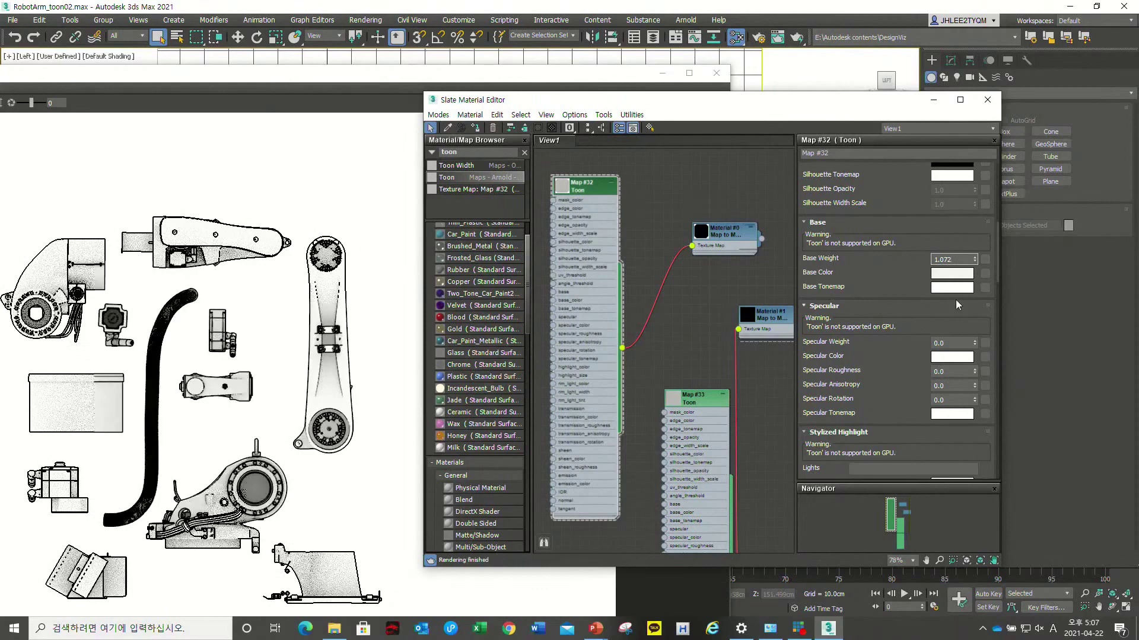
left_click_drag(975, 259, 974, 254)
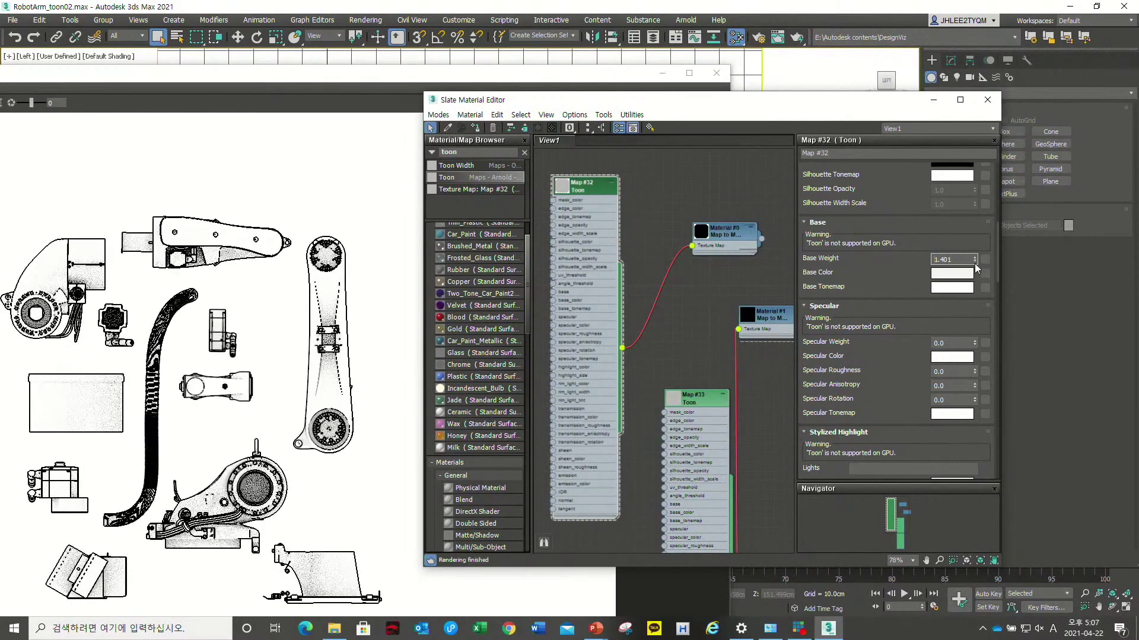
left_click_drag(974, 259, 974, 272)
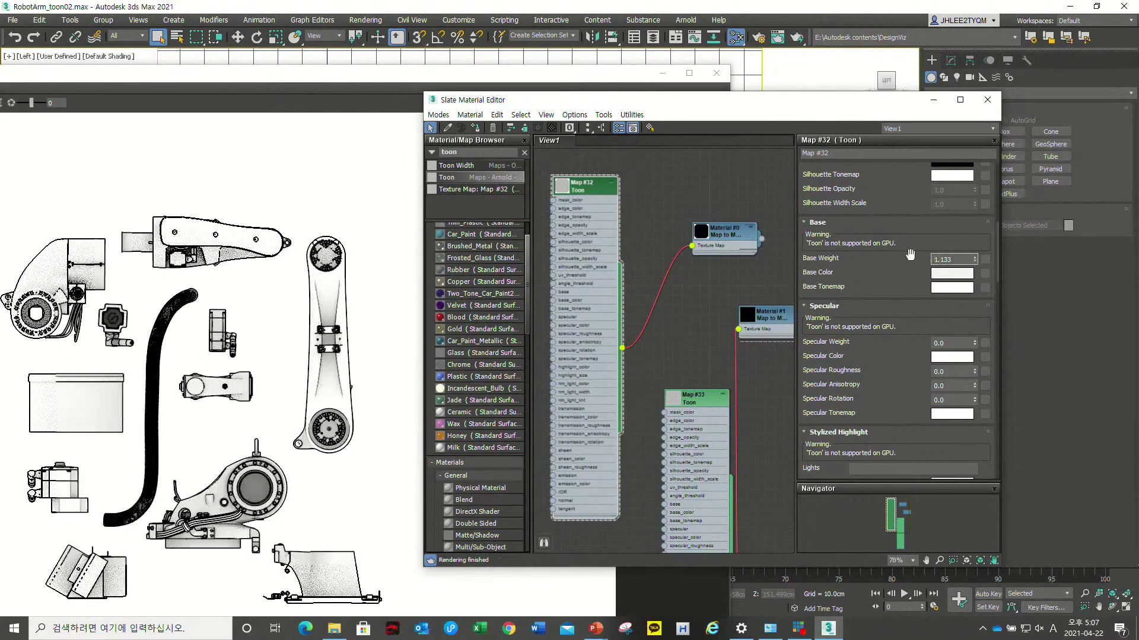
- Switch from 3ds Max to the PowerPoint slideshow
left_click_drag(685, 114, 670, 115)
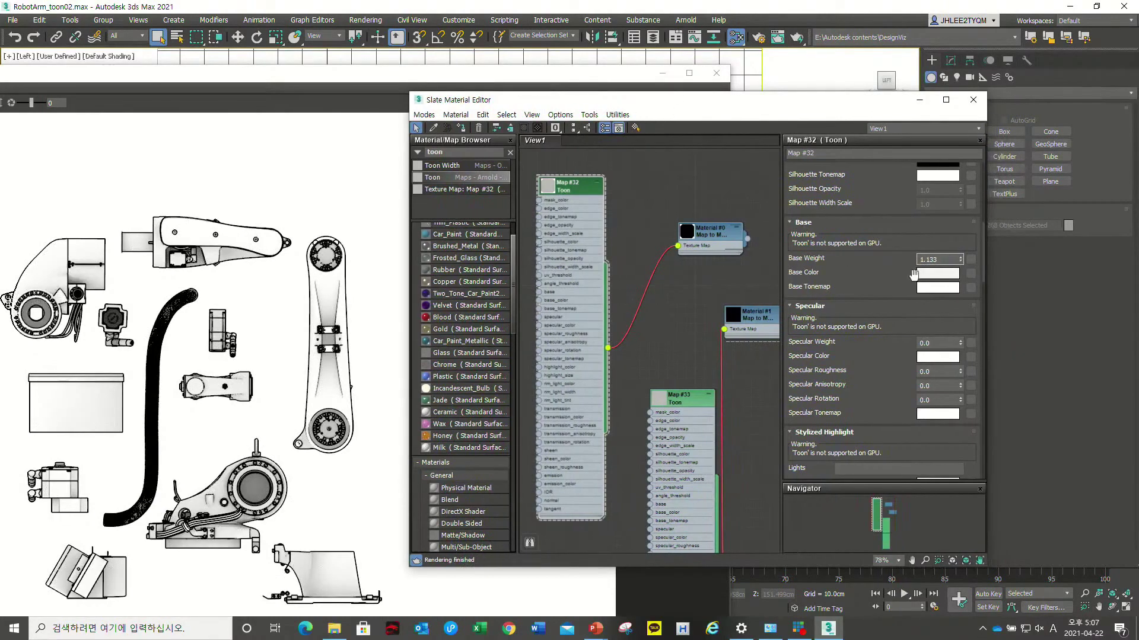
scroll(869, 298, "up", 2)
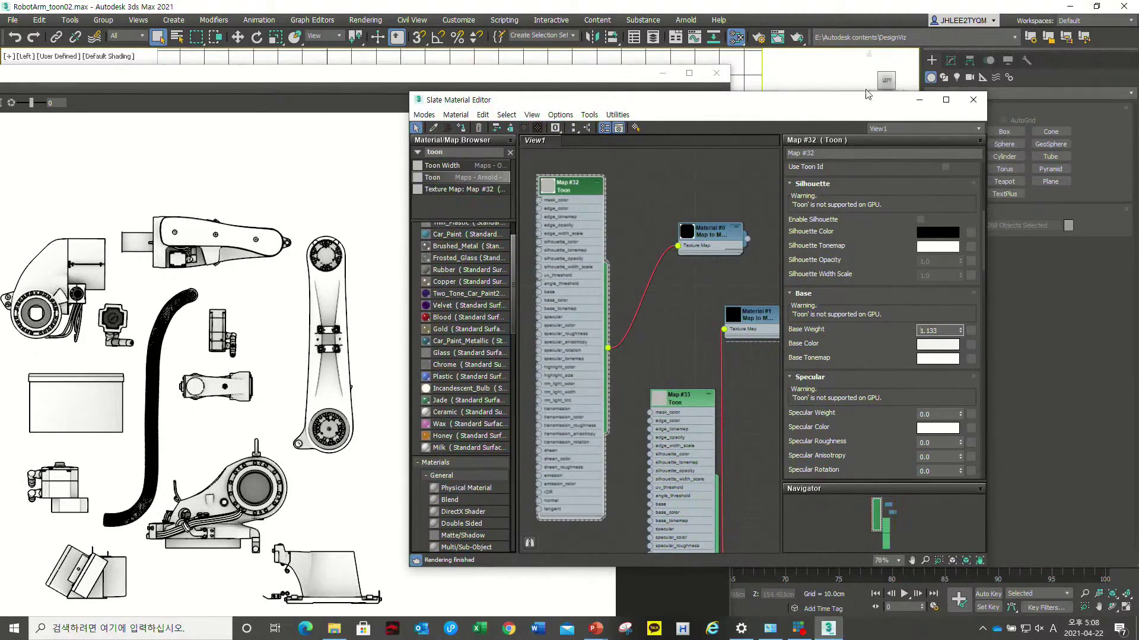
key("alt+Tab")
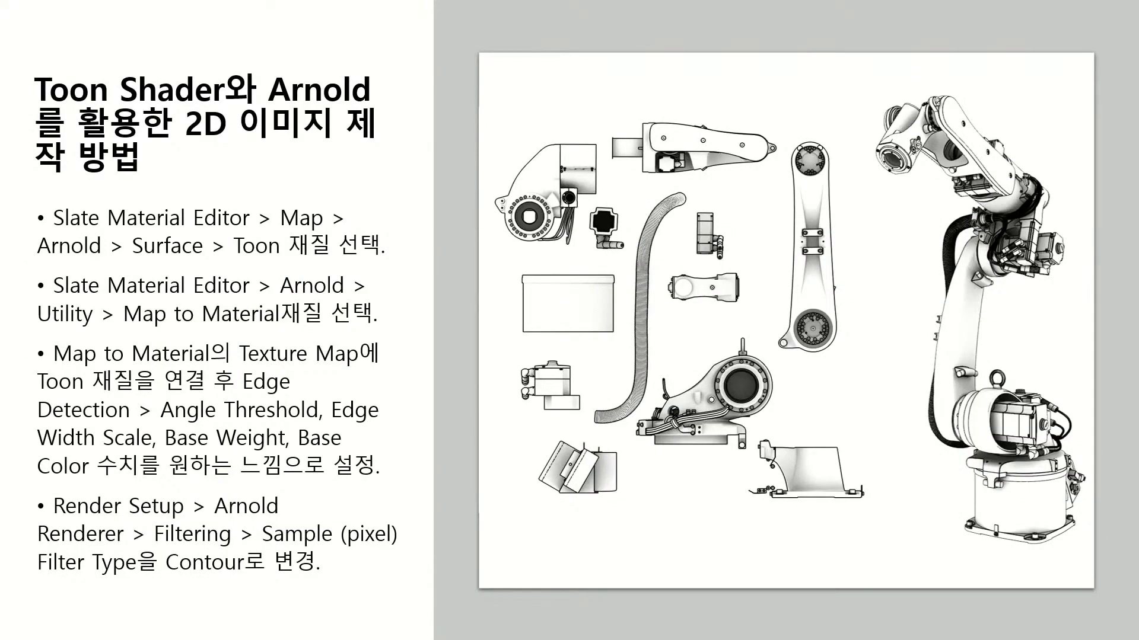
- Advance the slideshow to the Arnold render results slide
key("Right")
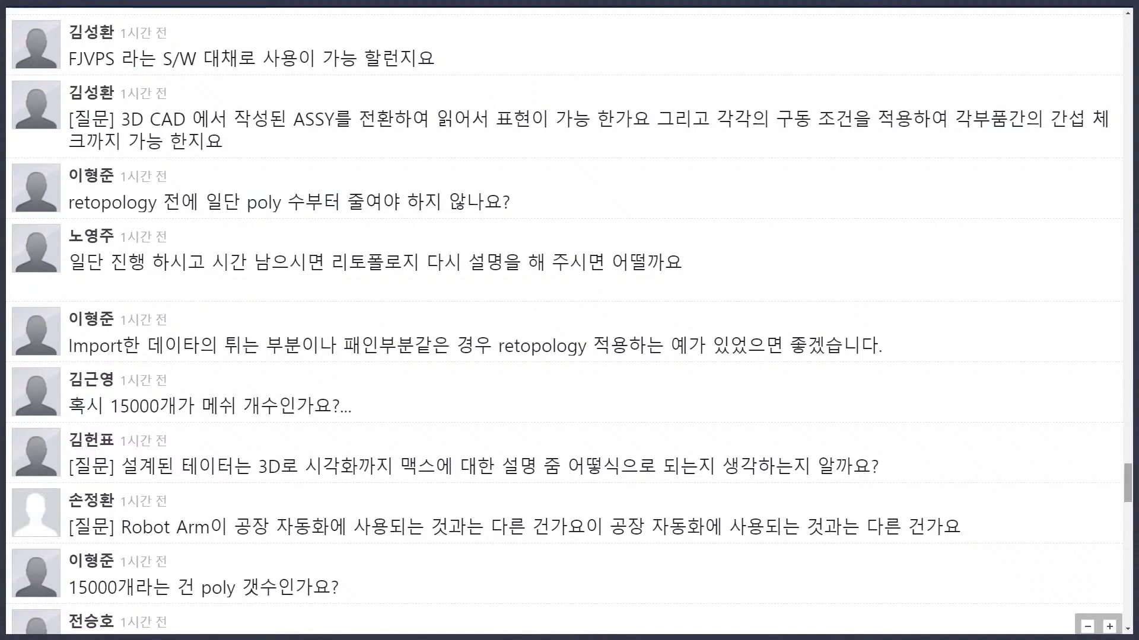
scroll(563, 321, "up", 1)
scroll(569, 320, "up", 1)
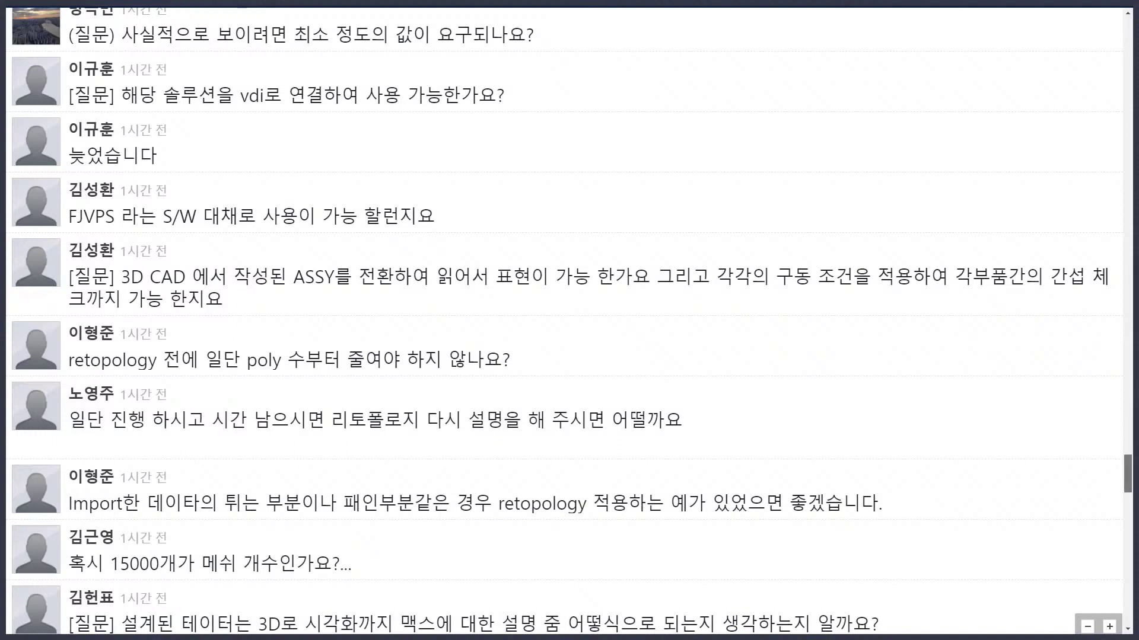
scroll(564, 320, "up", 2)
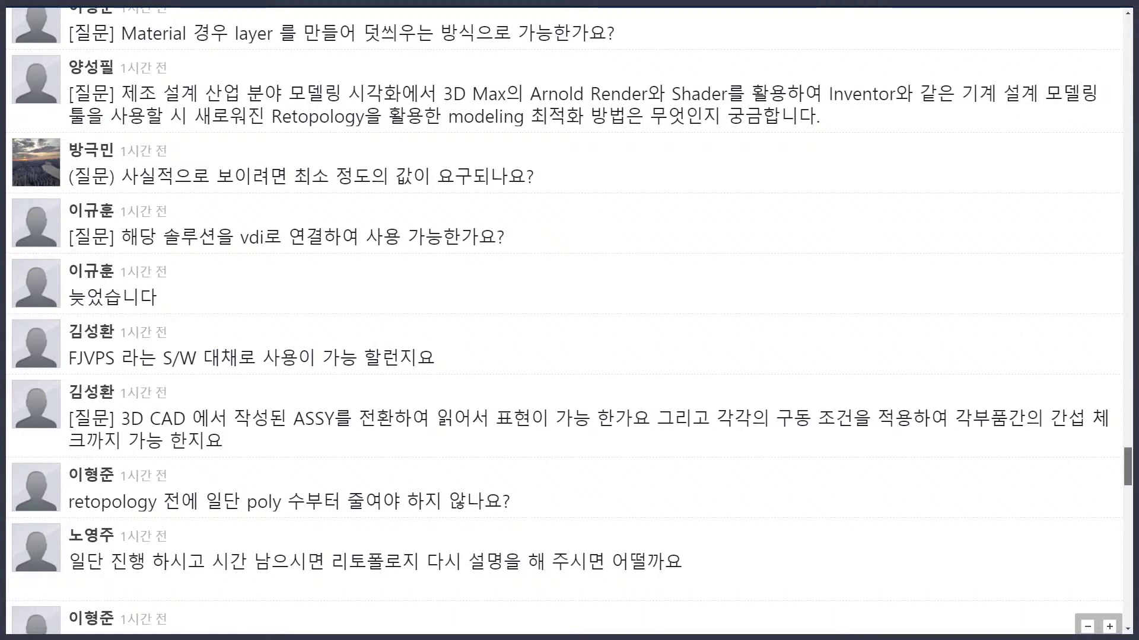
scroll(557, 320, "up", 1)
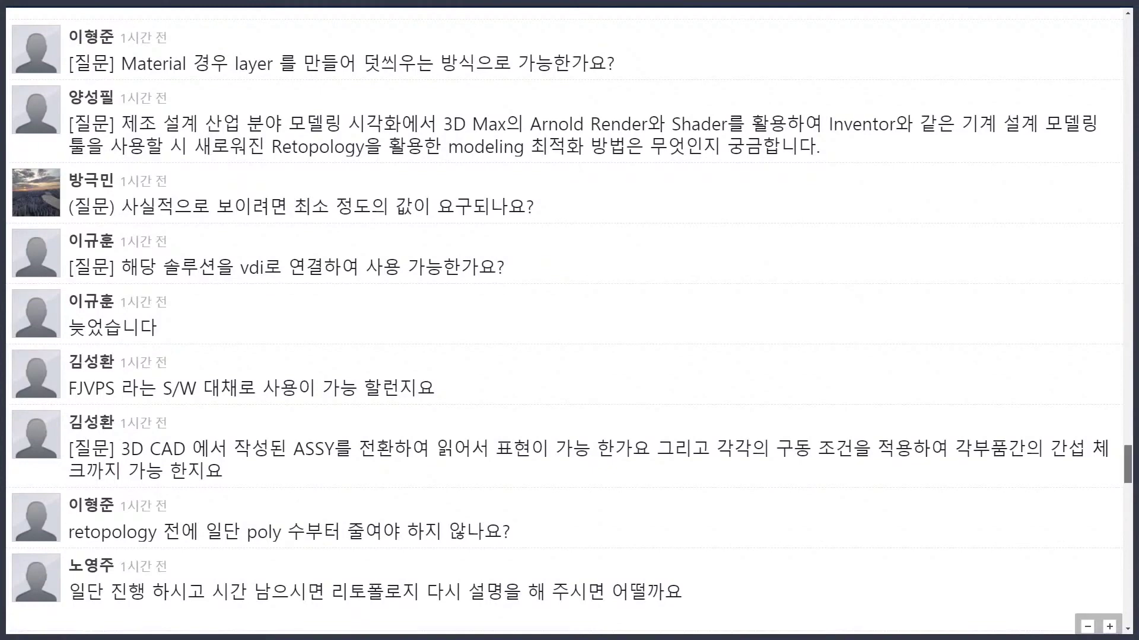
- Scroll up the Q&A chat to questions on per-part pivots and rendering Inventor files
scroll(563, 320, "up", 4)
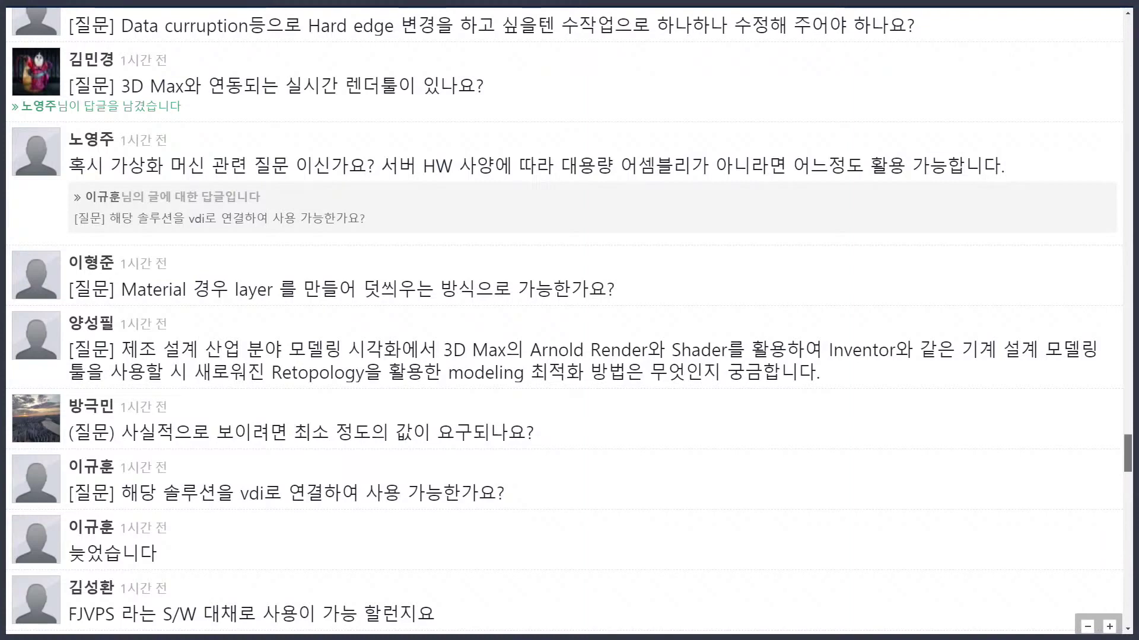
scroll(569, 321, "up", 1)
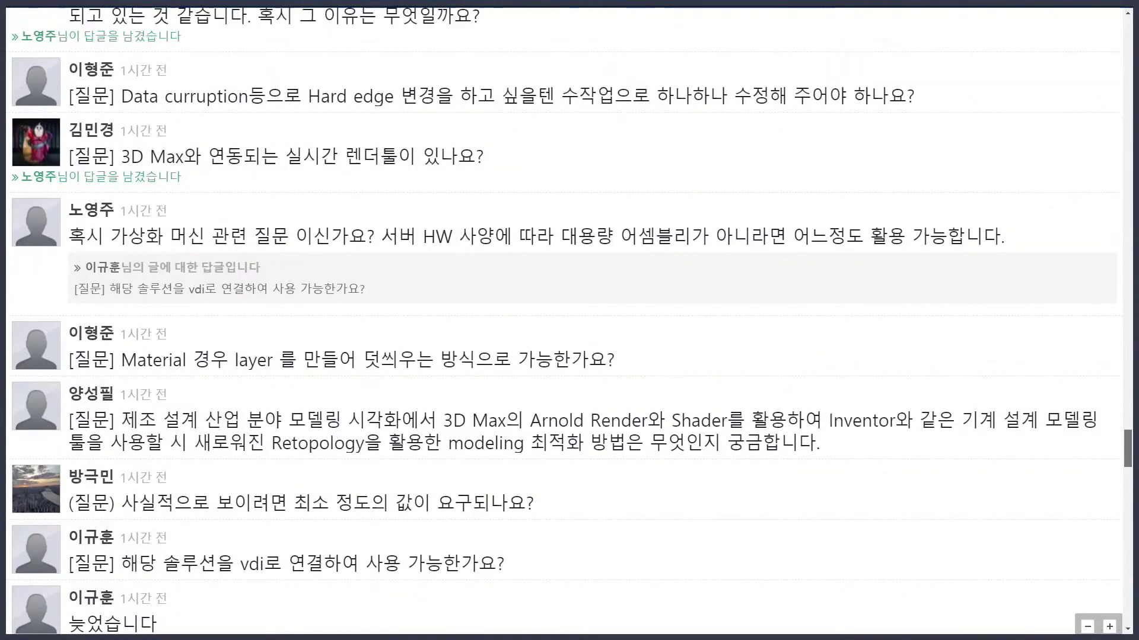
scroll(563, 320, "up", 1)
scroll(564, 320, "up", 1)
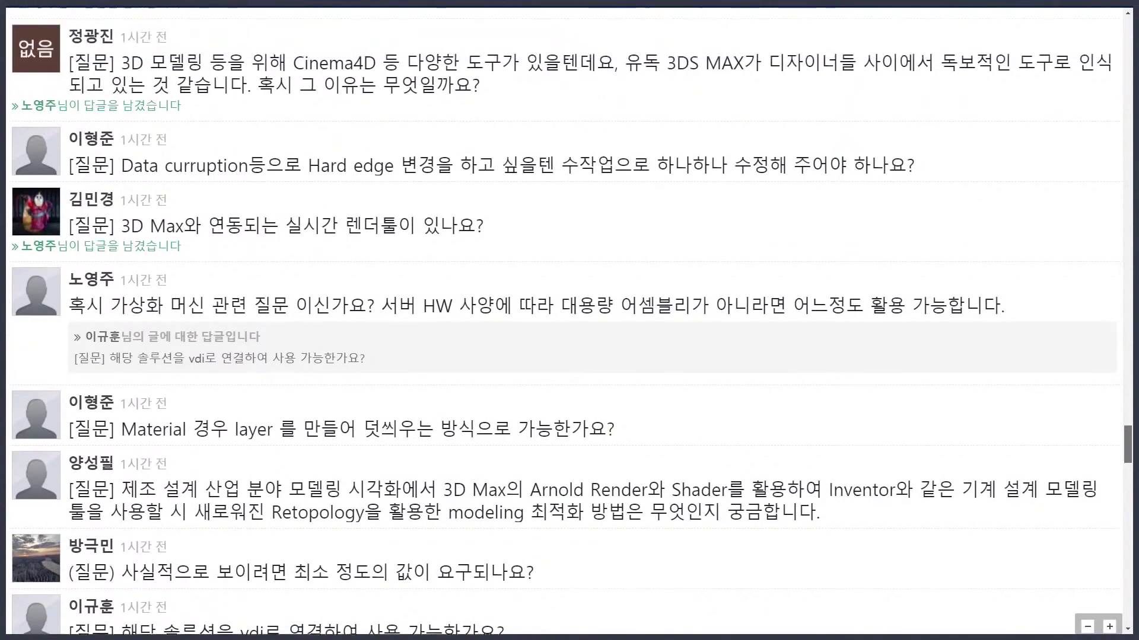
scroll(564, 321, "up", 2)
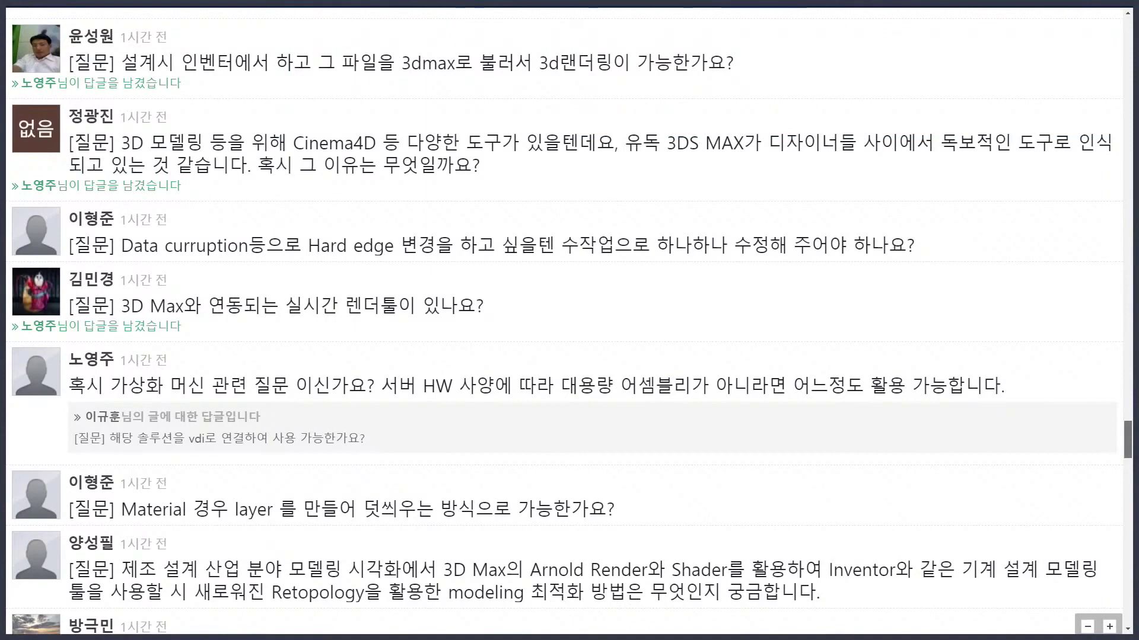
scroll(562, 320, "up", 3)
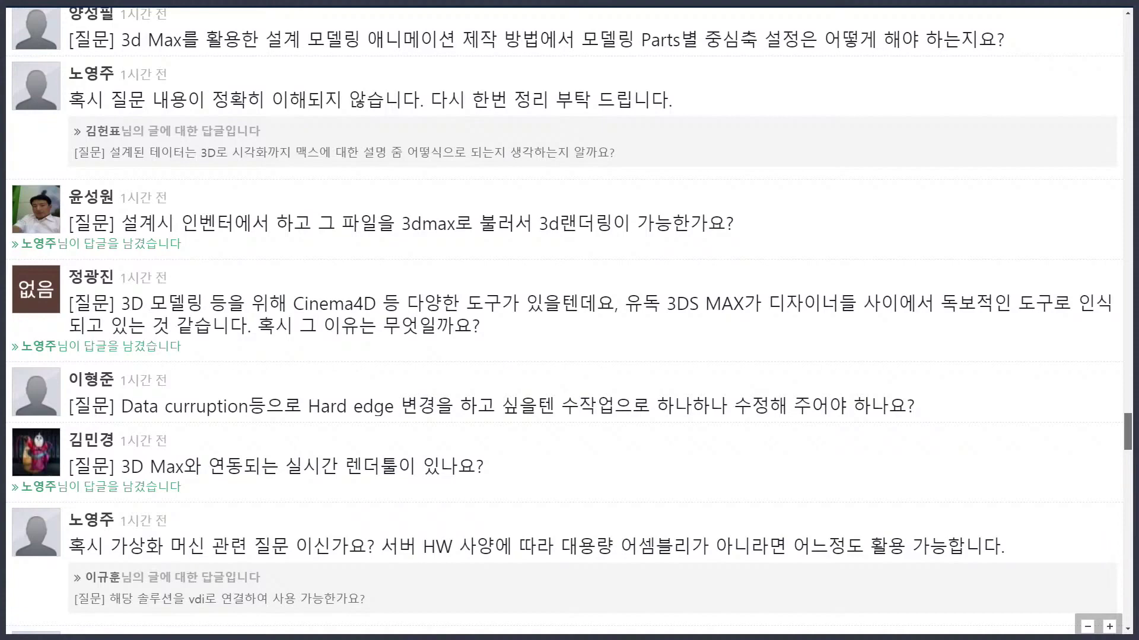
- Scroll further up to questions on 3ds Max cloud plans, custom materials and Substance files
scroll(562, 320, "up", 2)
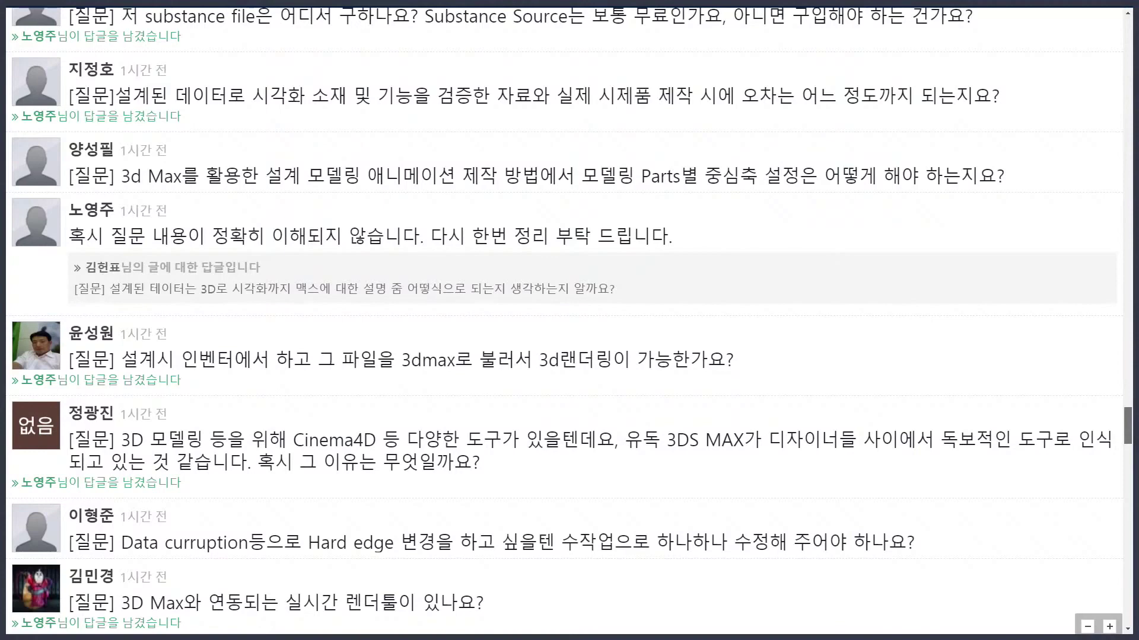
scroll(570, 320, "up", 3)
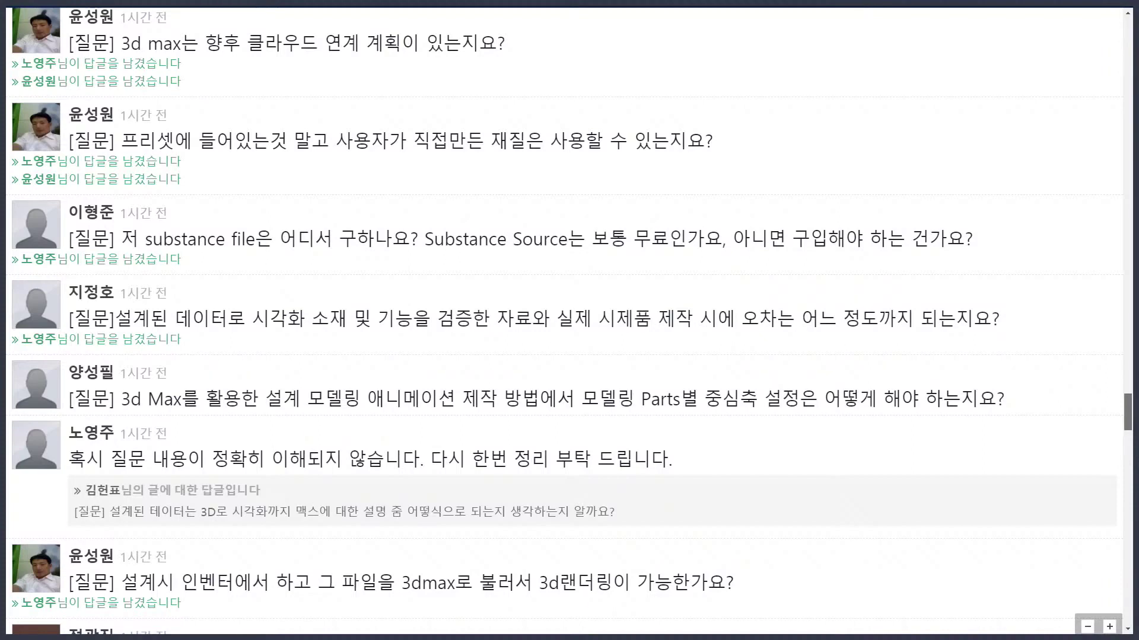
scroll(563, 320, "up", 2)
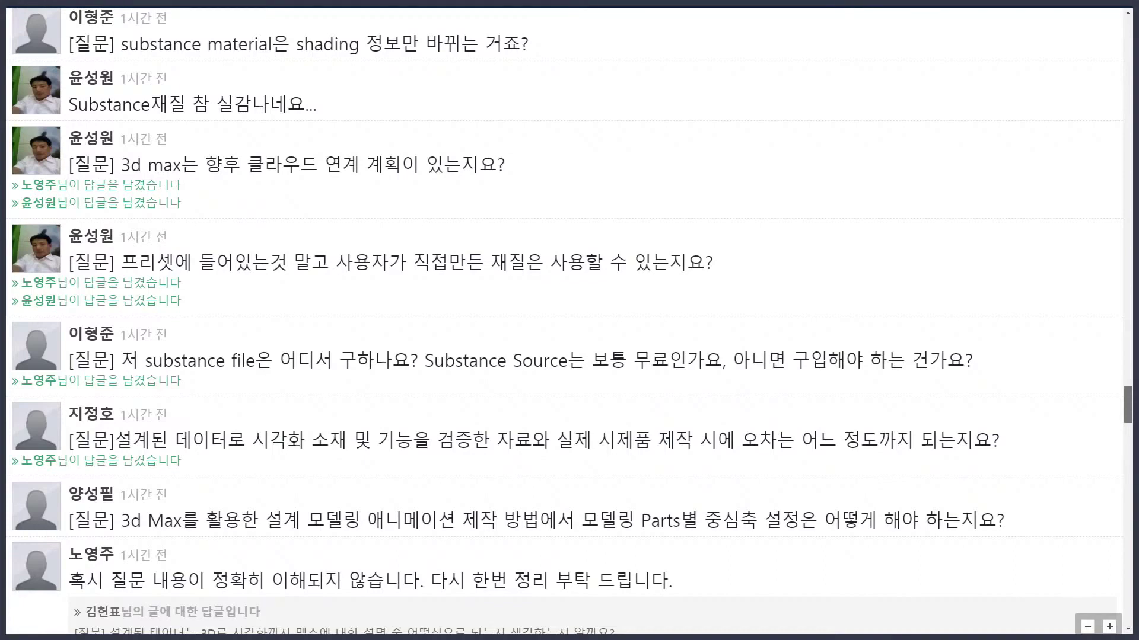
- Scroll up to older questions on part grouping for rigging, recommended hardware and resizing errors
scroll(563, 320, "down", 1)
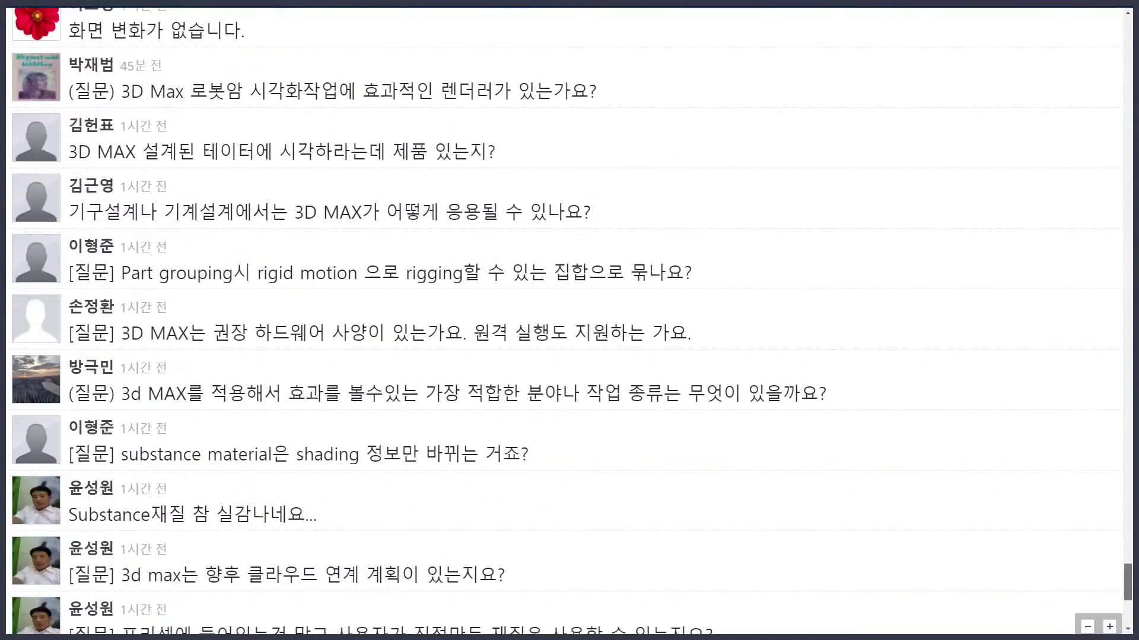
scroll(562, 321, "up", 3)
scroll(562, 321, "up", 5)
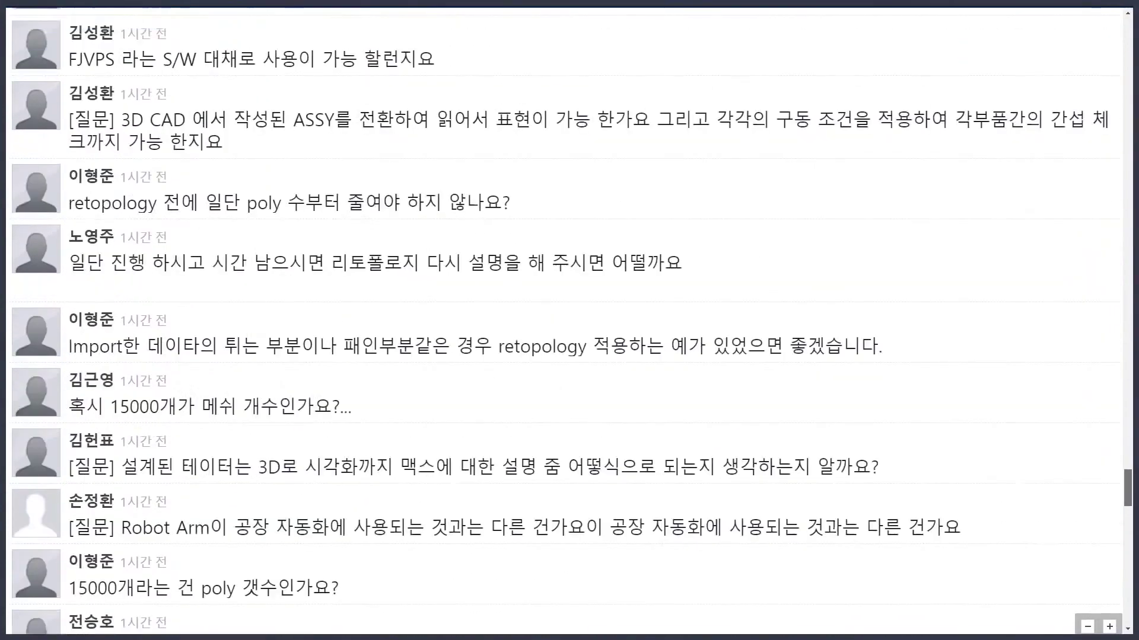
scroll(562, 321, "up", 10)
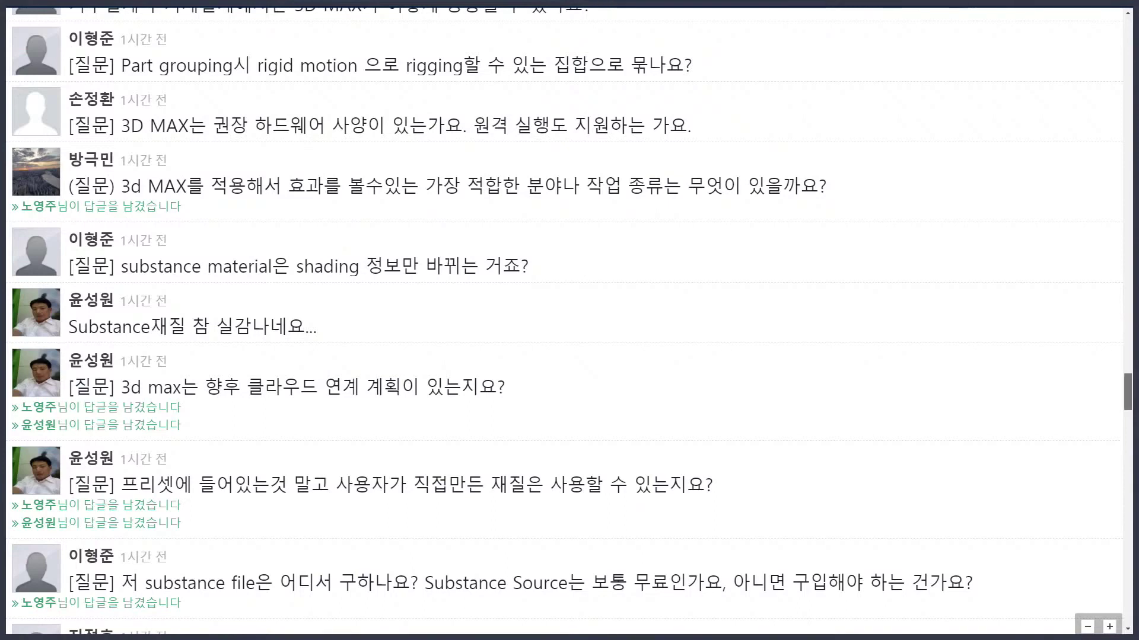
scroll(562, 321, "up", 1)
scroll(562, 321, "up", 1)
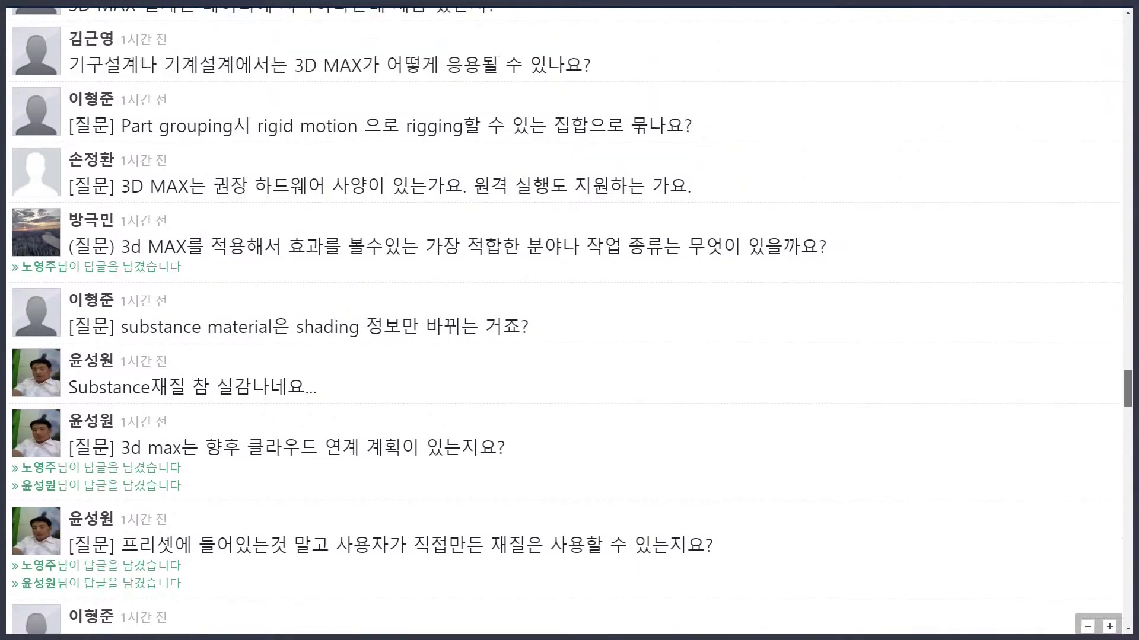
scroll(562, 320, "up", 1)
scroll(562, 321, "up", 1)
scroll(562, 321, "up", 1)
scroll(562, 320, "up", 2)
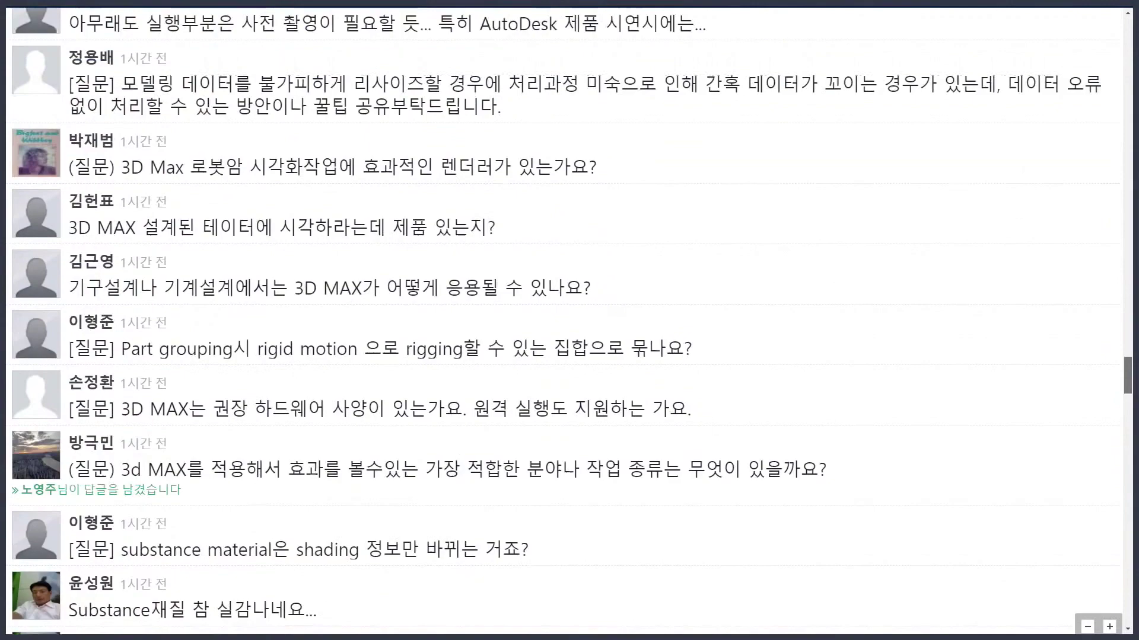
scroll(562, 321, "up", 1)
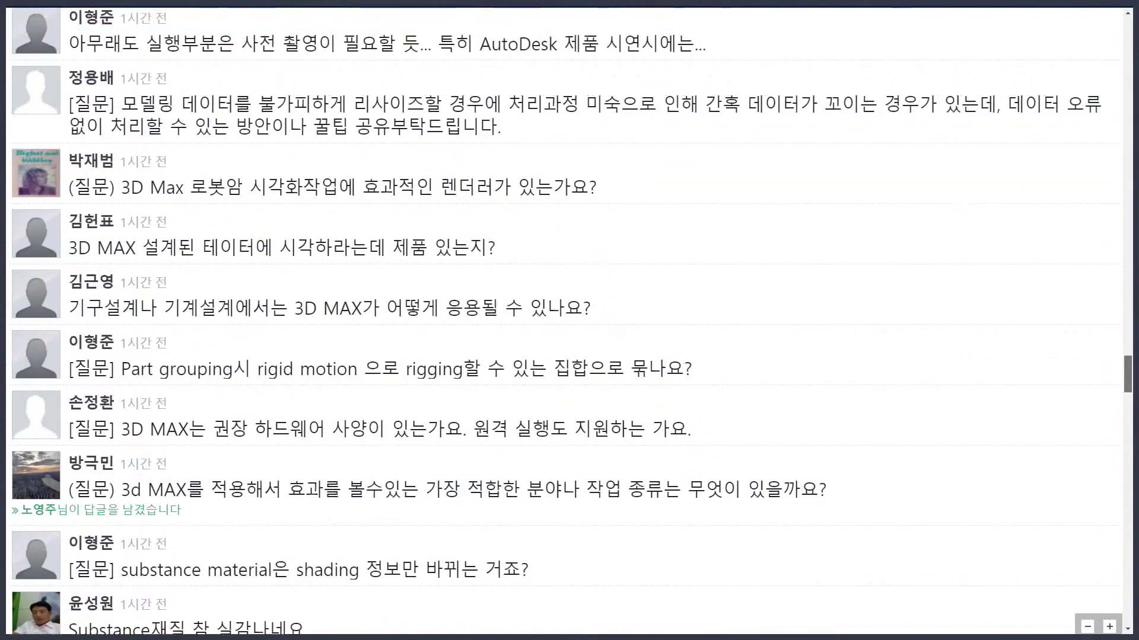
scroll(562, 321, "up", 1)
scroll(562, 321, "up", 1)
scroll(563, 321, "up", 2)
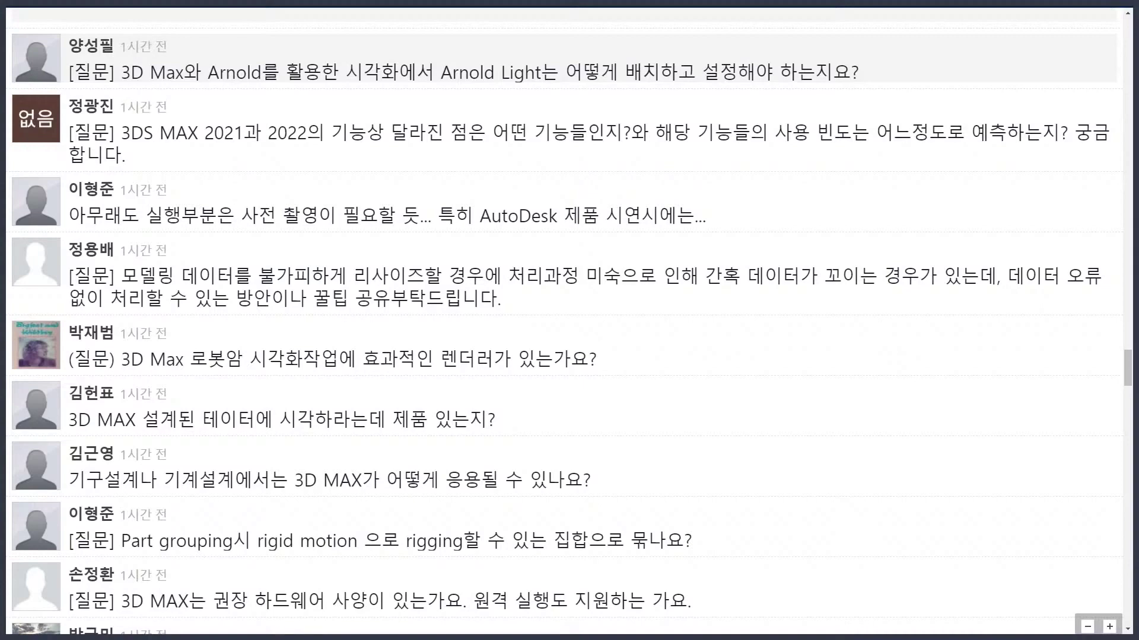
- Scroll up the Q&A chat to the robot-arm animation answer and the 2021-versus-2022 version question
scroll(563, 332, "up", 5)
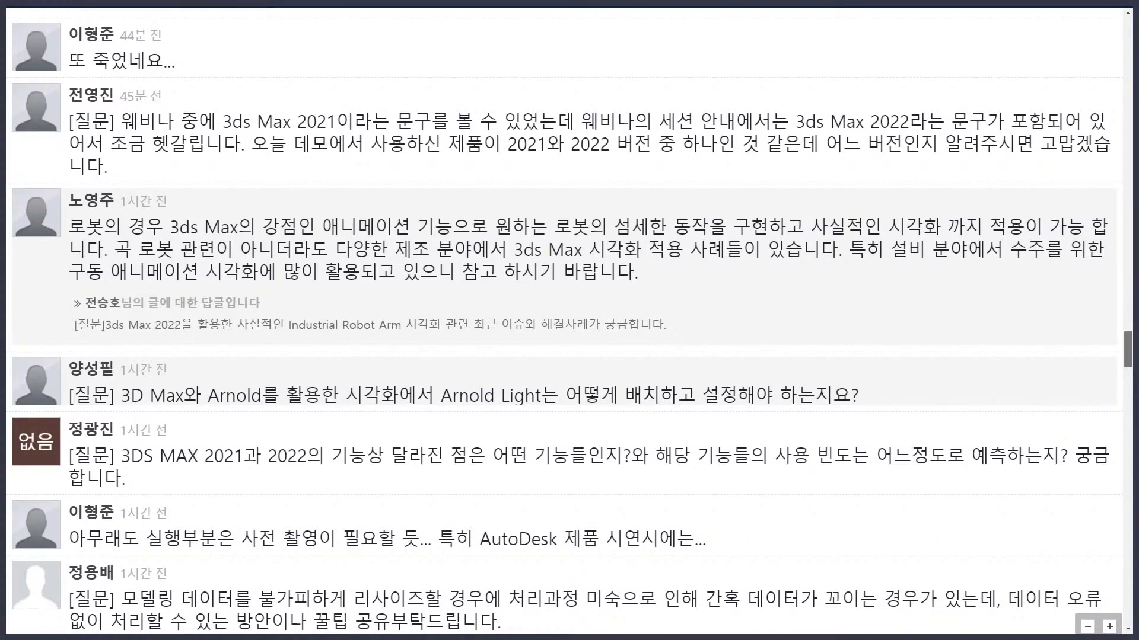
scroll(569, 321, "up", 2)
scroll(570, 320, "up", 2)
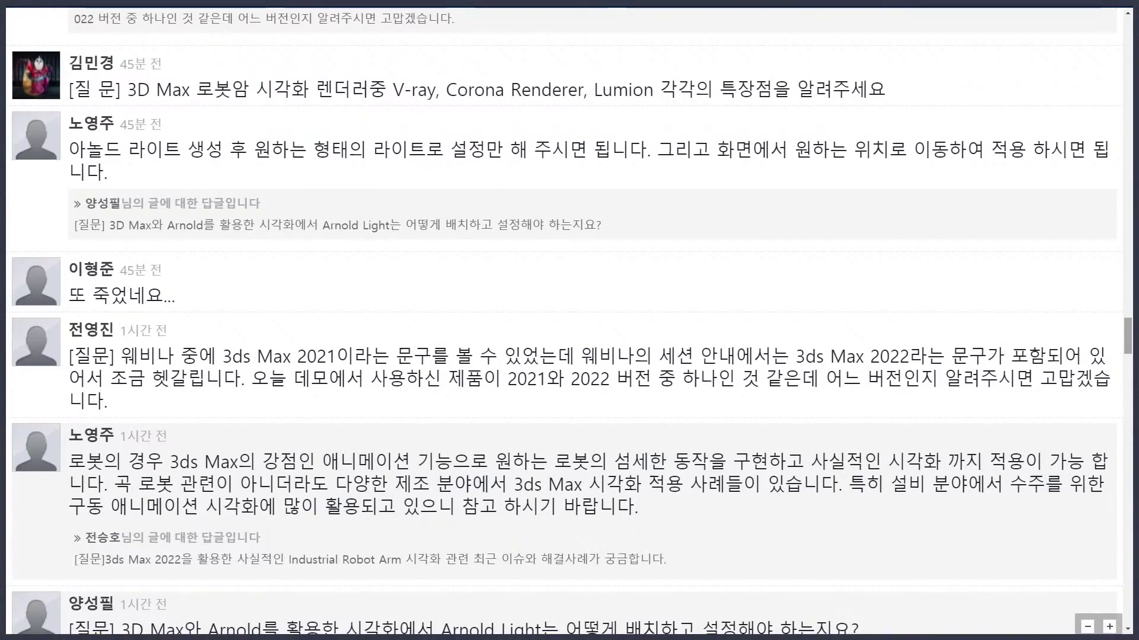
scroll(564, 320, "up", 1)
scroll(564, 321, "up", 2)
scroll(563, 320, "up", 1)
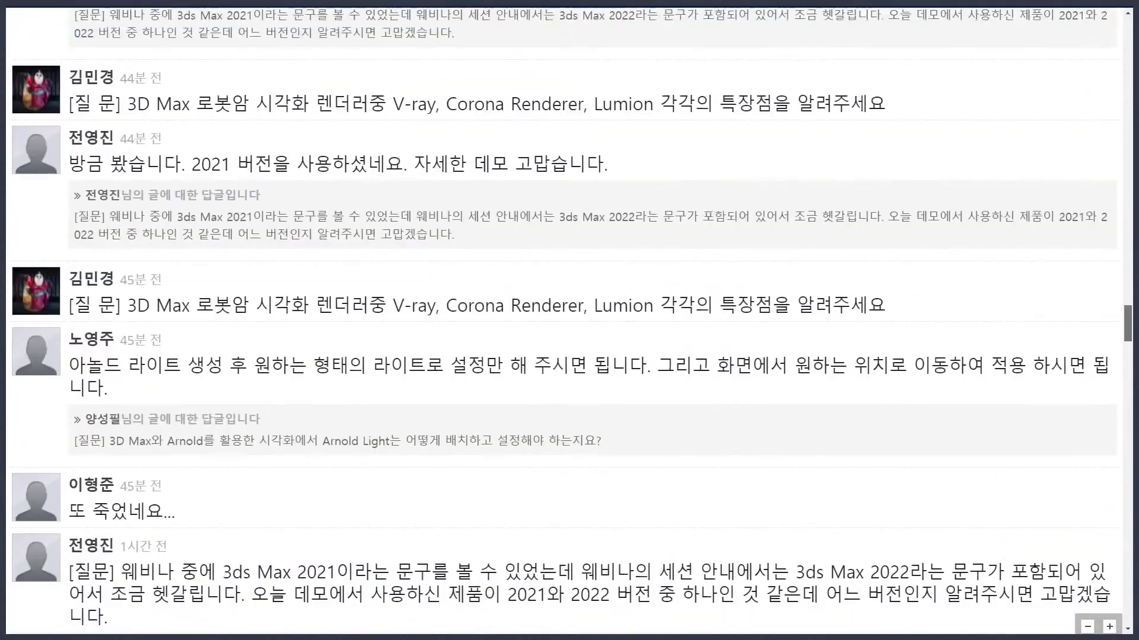
scroll(563, 320, "up", 3)
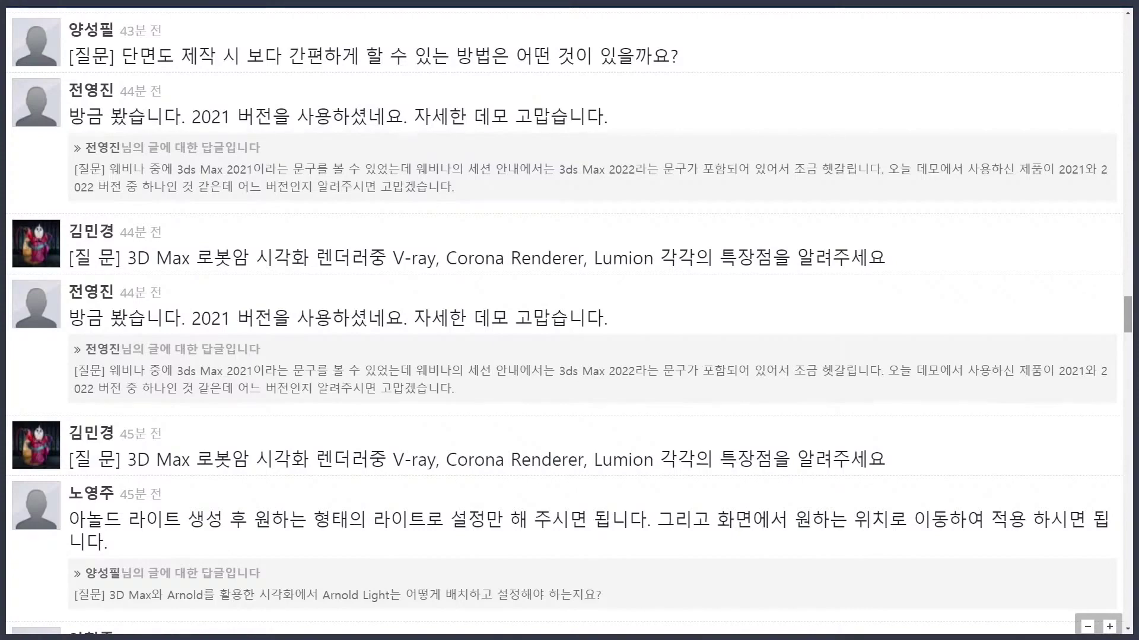
scroll(569, 320, "up", 2)
scroll(569, 320, "up", 10)
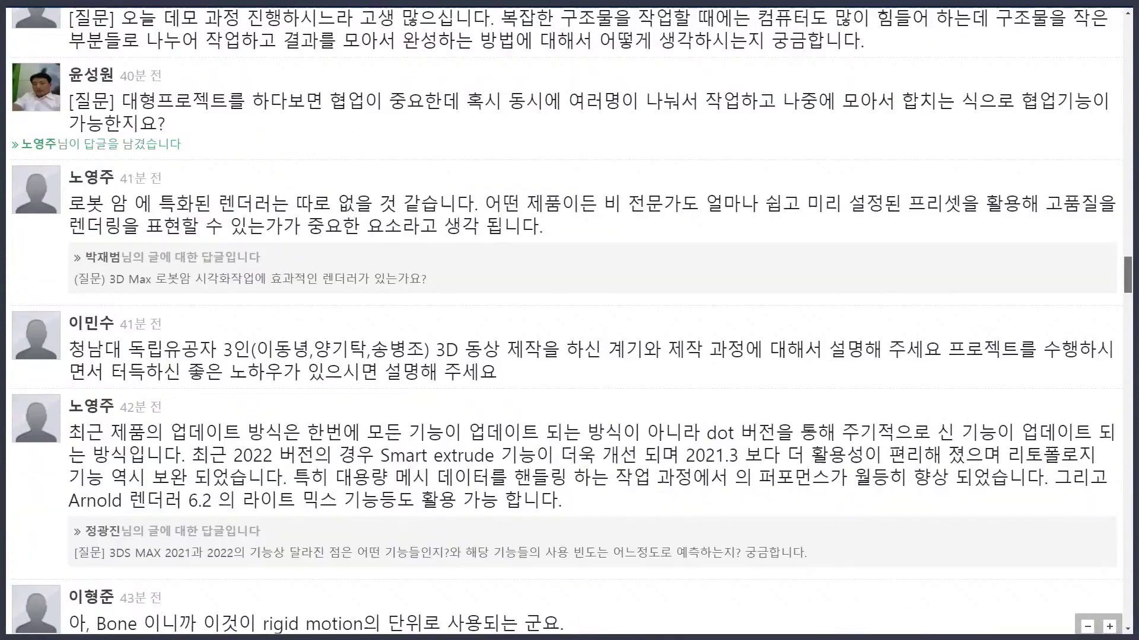
scroll(569, 320, "up", 2)
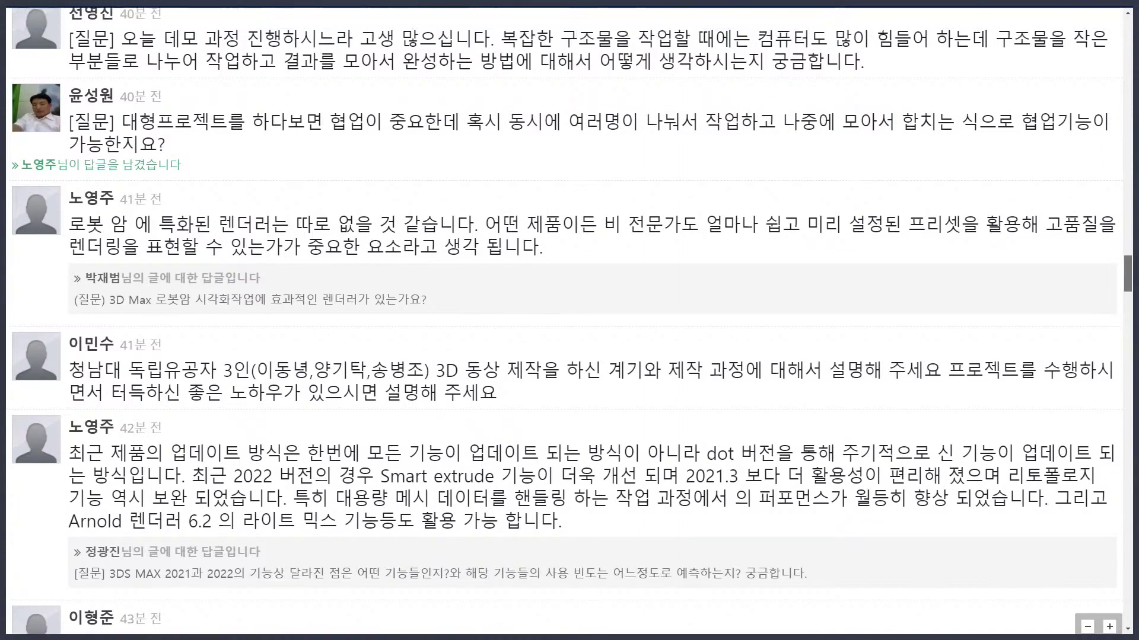